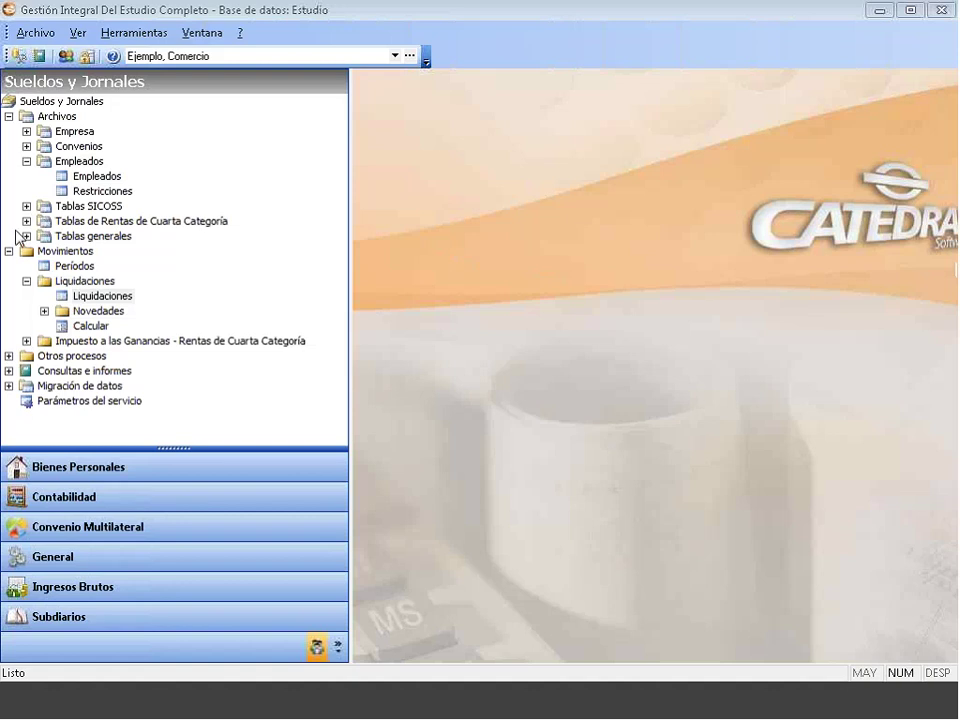
Collapse the Movimientos and Empleados branches of the Sueldos y Jornales tree, leaving Archivos expanded
click(9, 251)
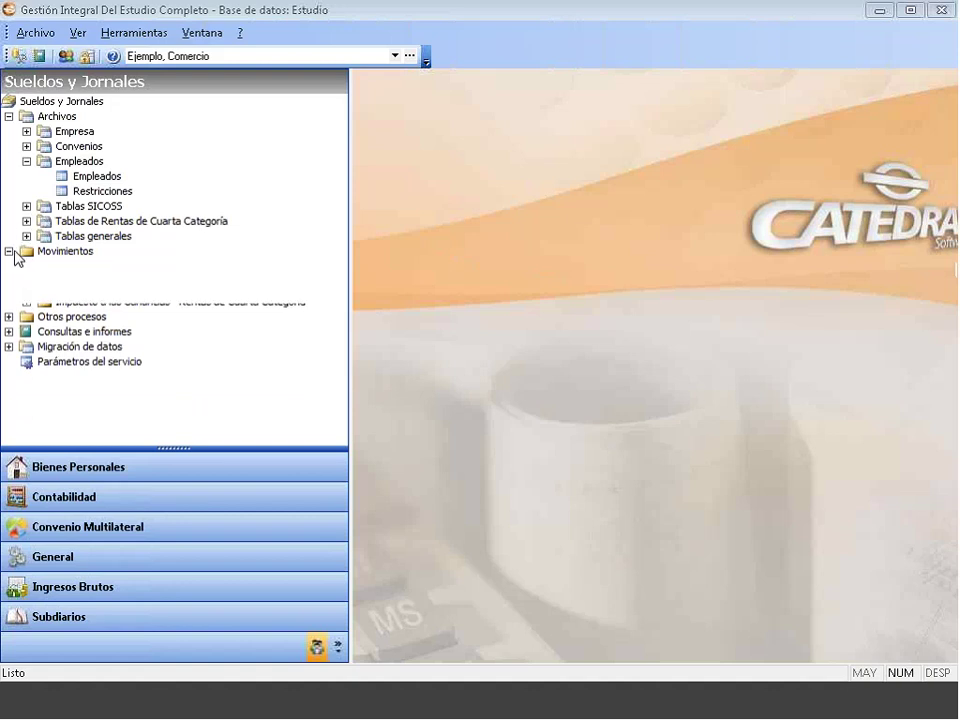
click(26, 161)
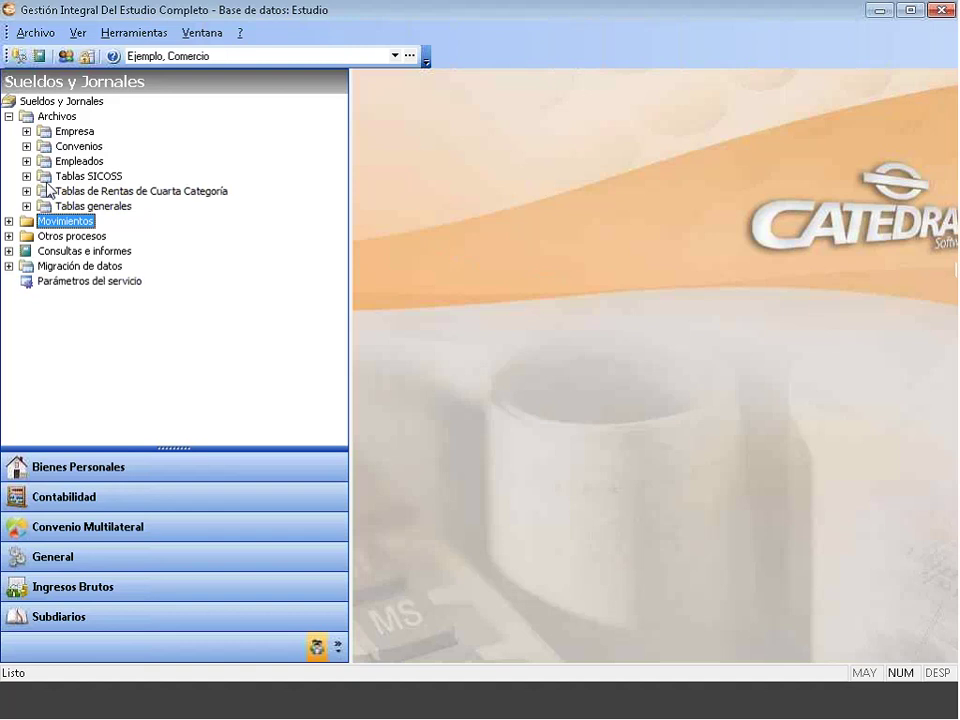
click(9, 116)
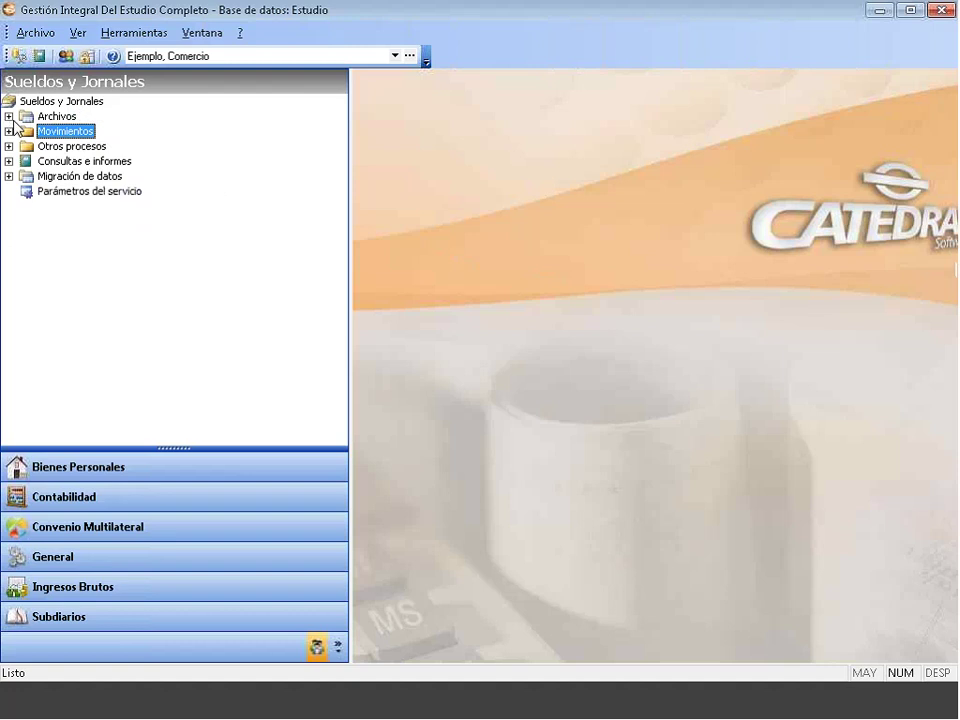
click(9, 116)
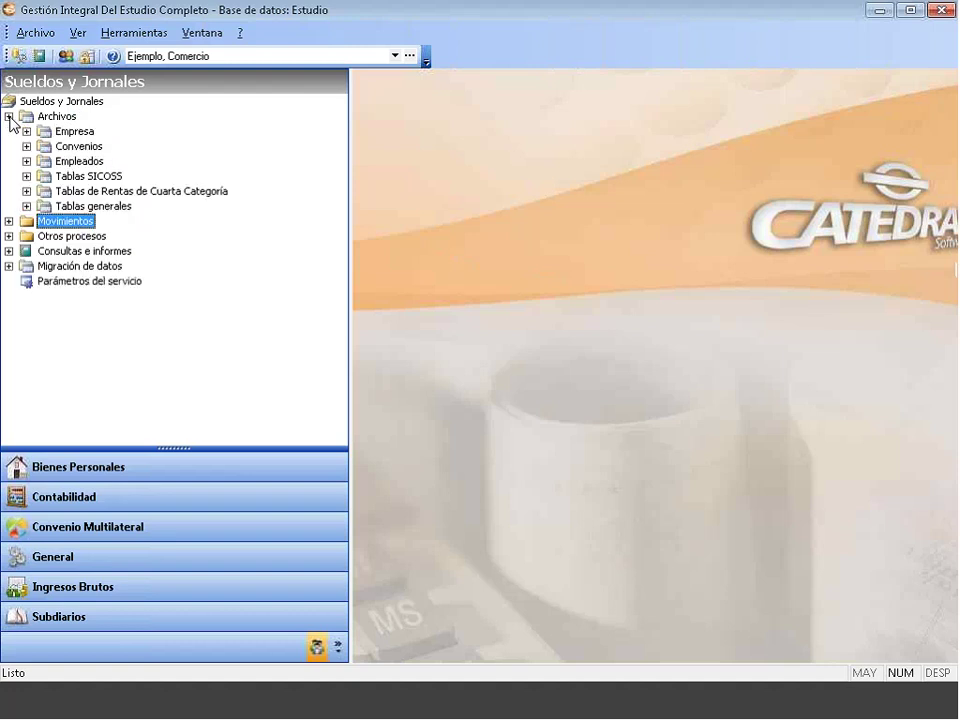
Open the Planillas de usuario list from the Convenios branch of Archivos
click(26, 147)
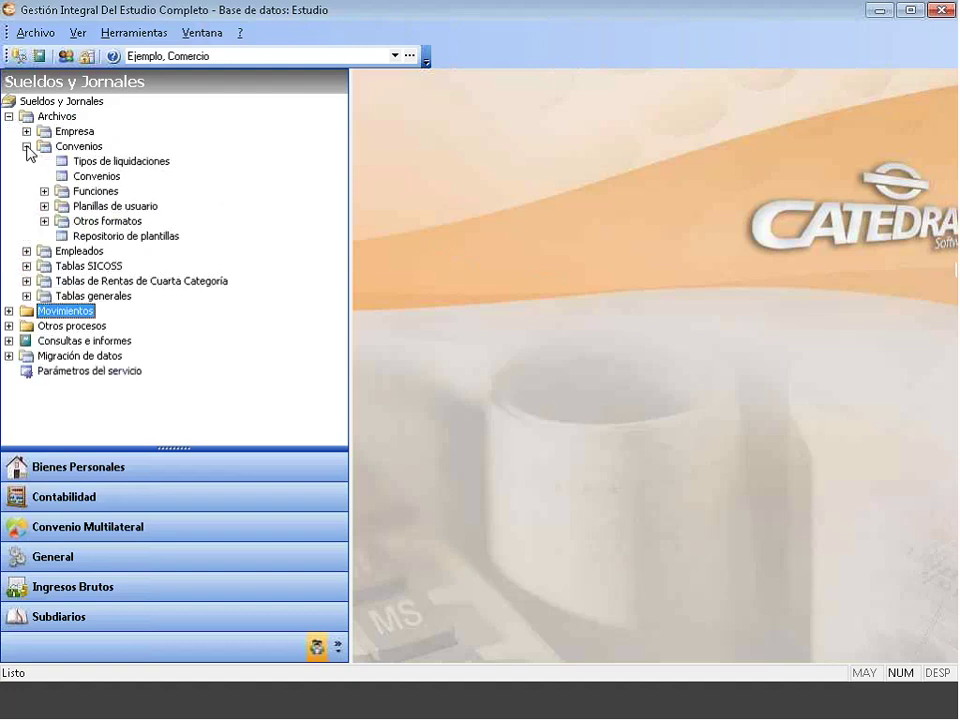
click(44, 207)
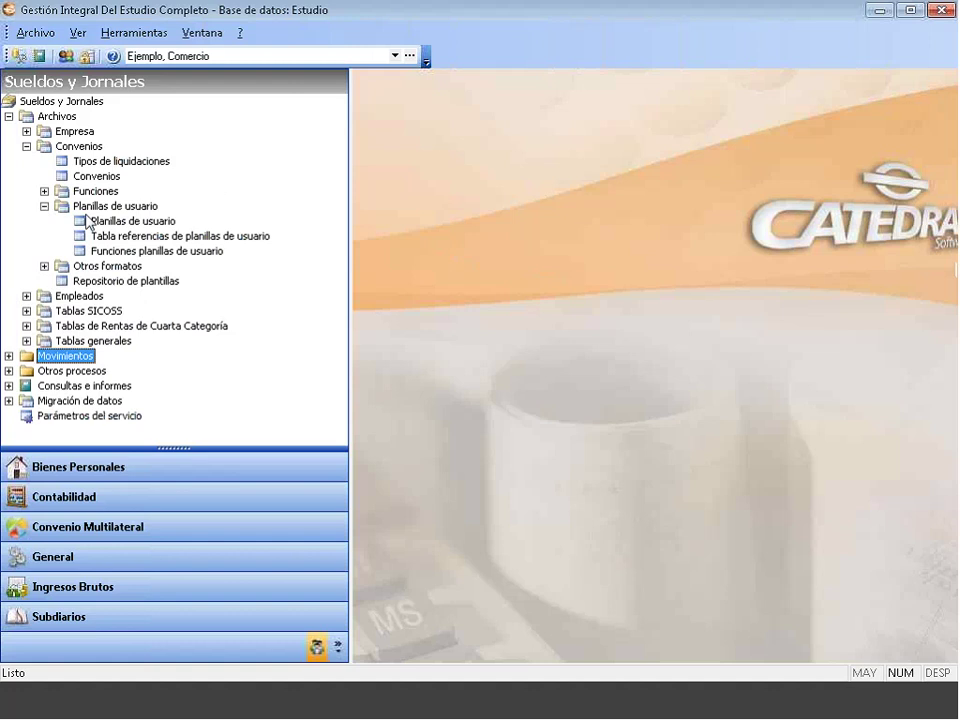
click(106, 222)
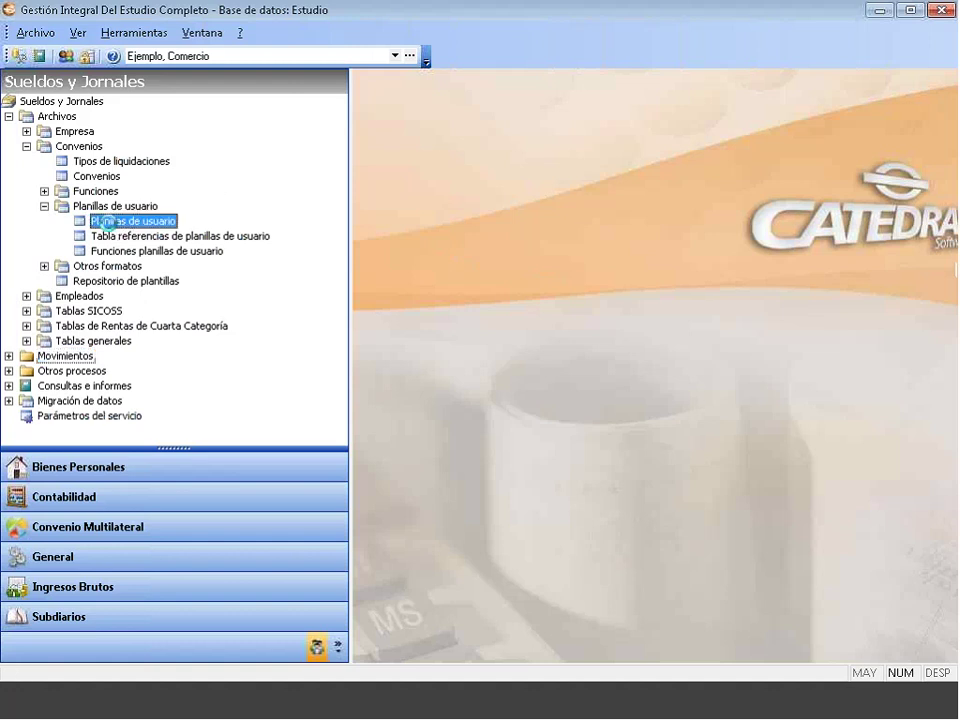
double_click(102, 221)
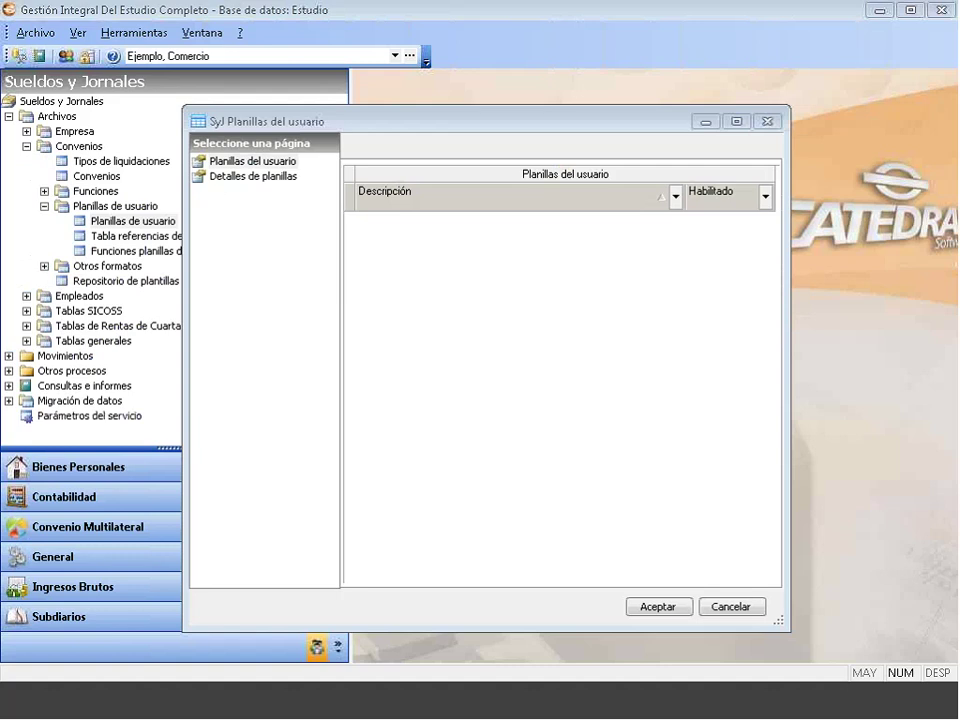
drag(493, 122, 491, 111)
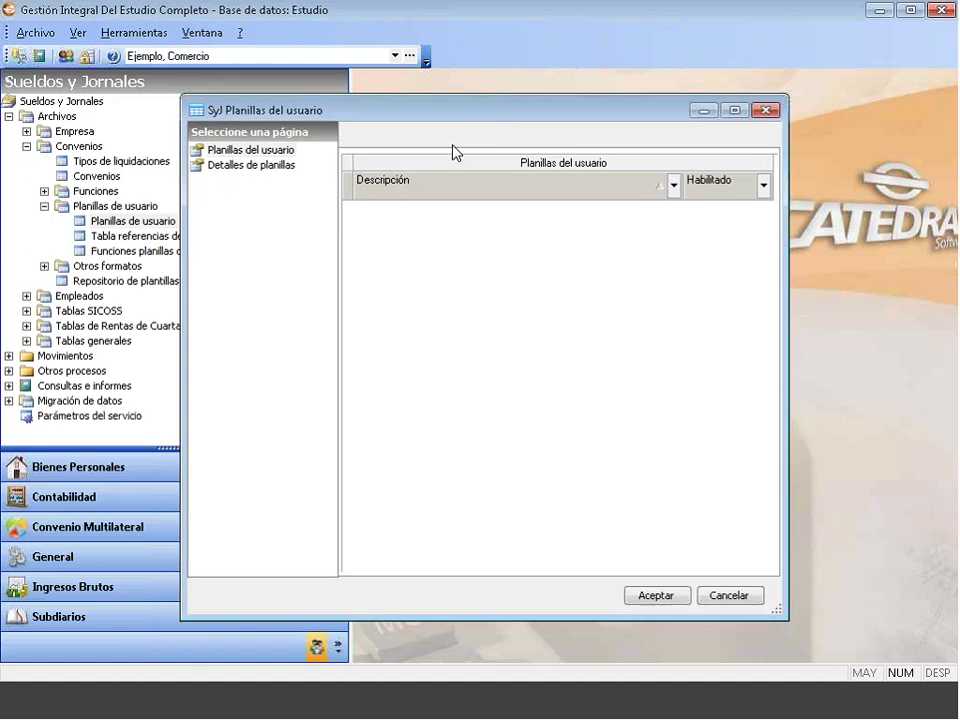
Create an enabled user spreadsheet with the description "Planilla del Usuario", leaving its title and subtitle empty
right_click(428, 253)
click(462, 266)
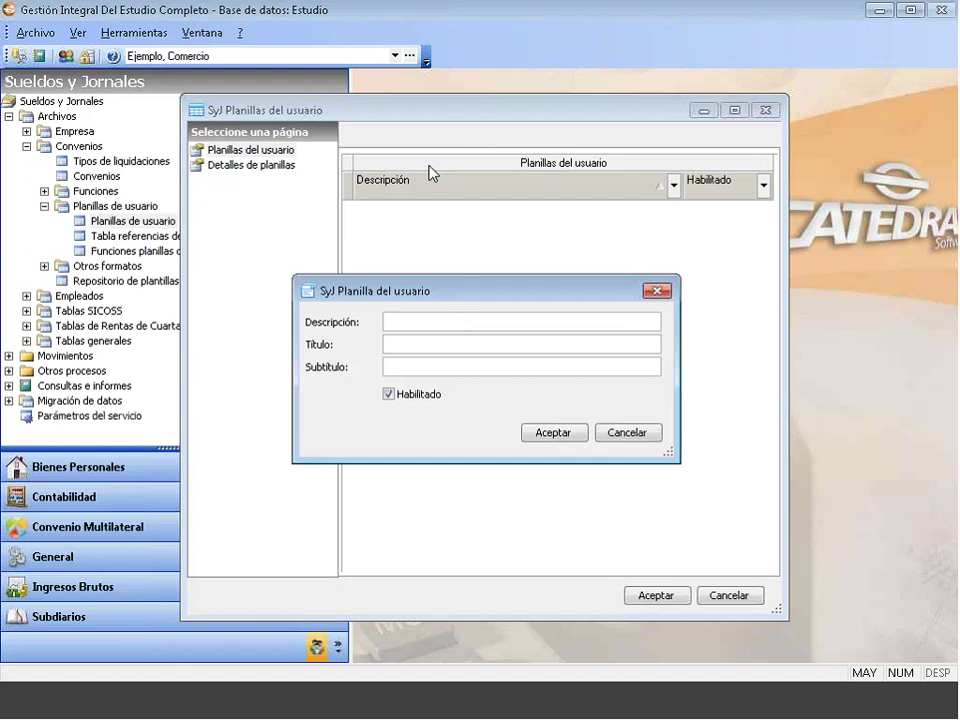
text(Planilla del Usuar)
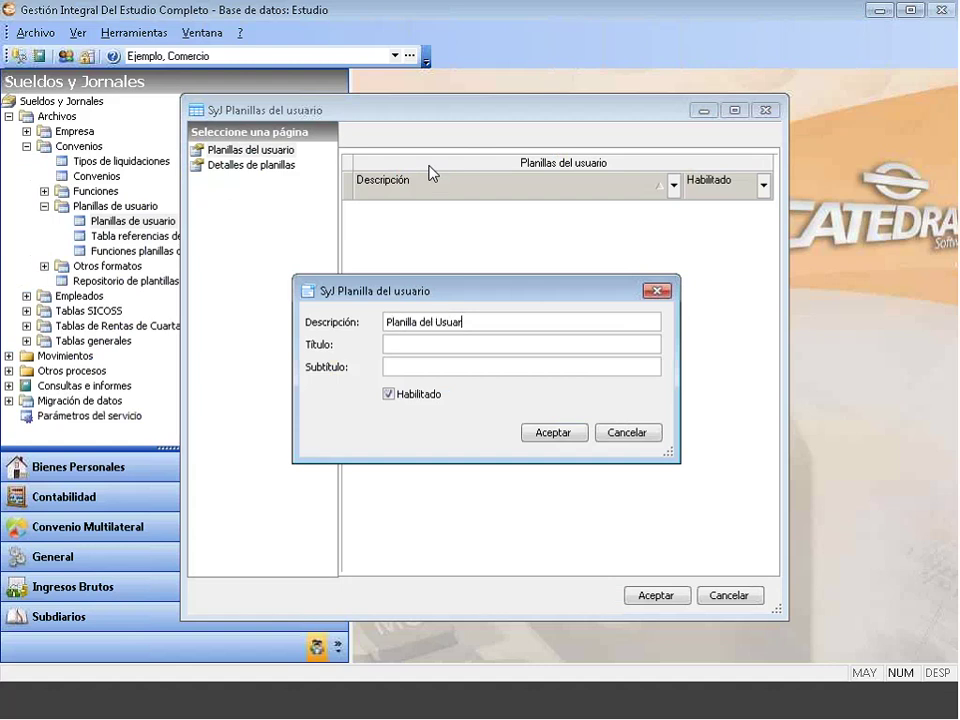
text(io)
drag(476, 294, 491, 216)
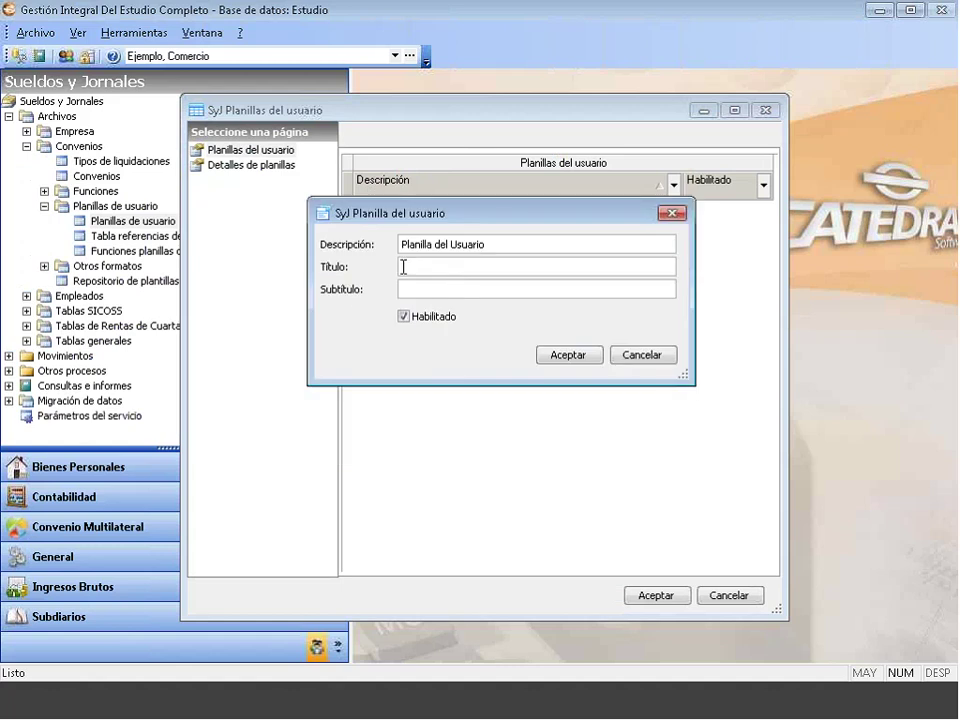
click(420, 285)
click(410, 289)
click(406, 266)
click(557, 358)
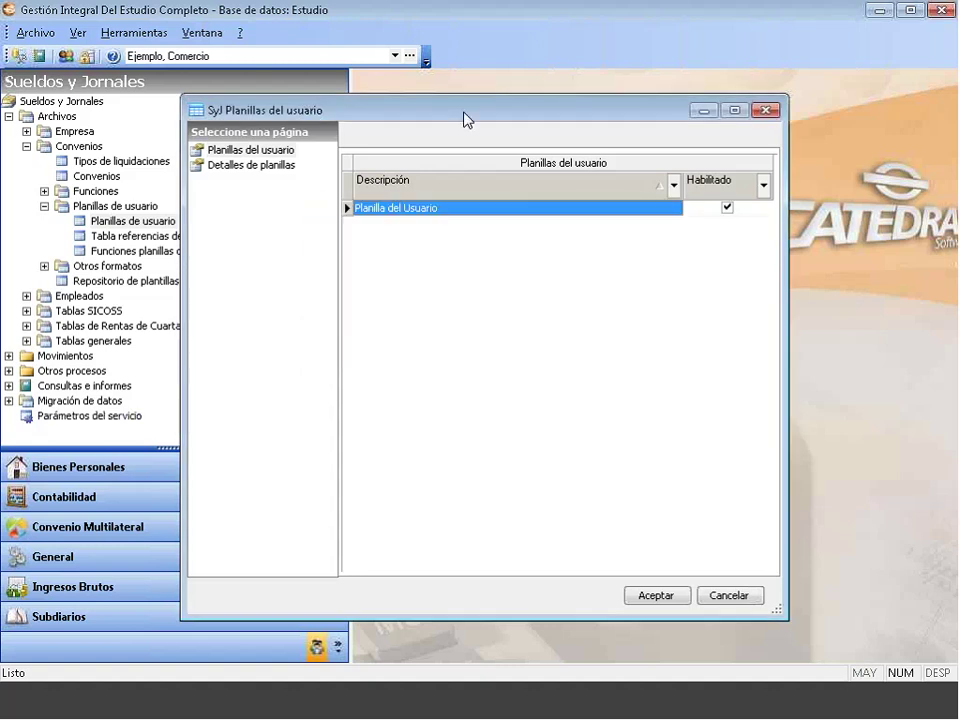
drag(437, 93, 409, 69)
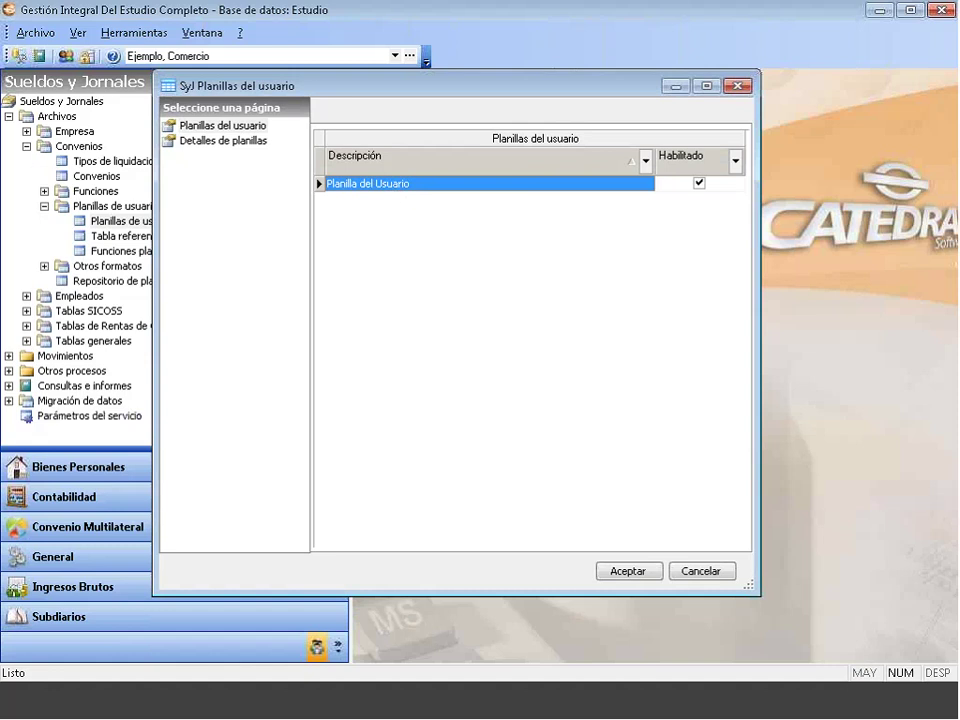
Start a new spreadsheet detail with code 10, description "Legajo" and value origin Tabla referencia
click(225, 147)
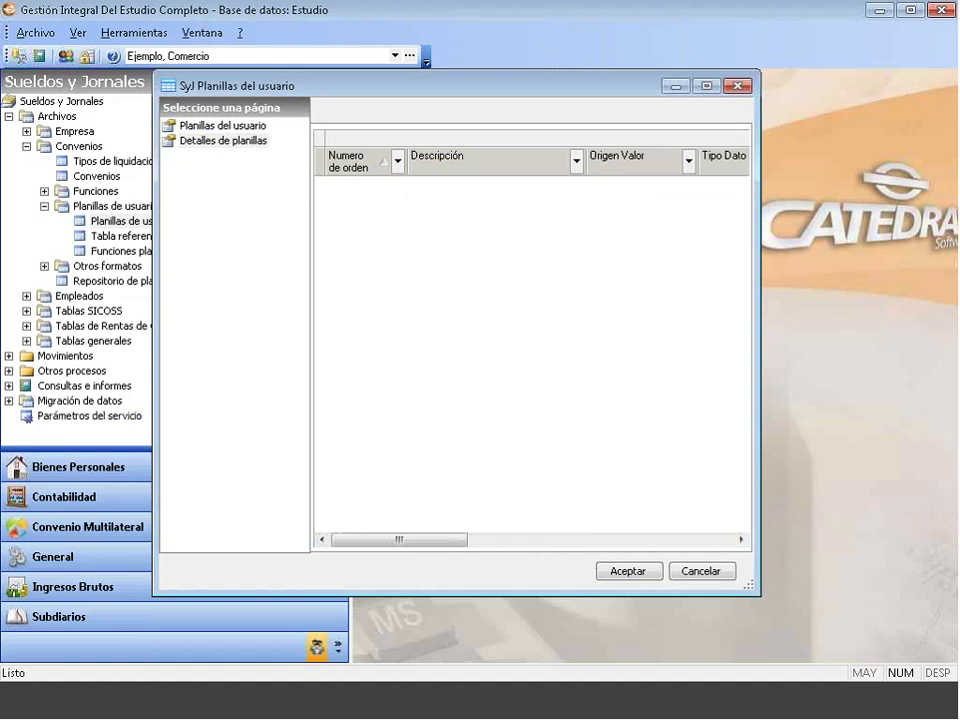
right_click(388, 231)
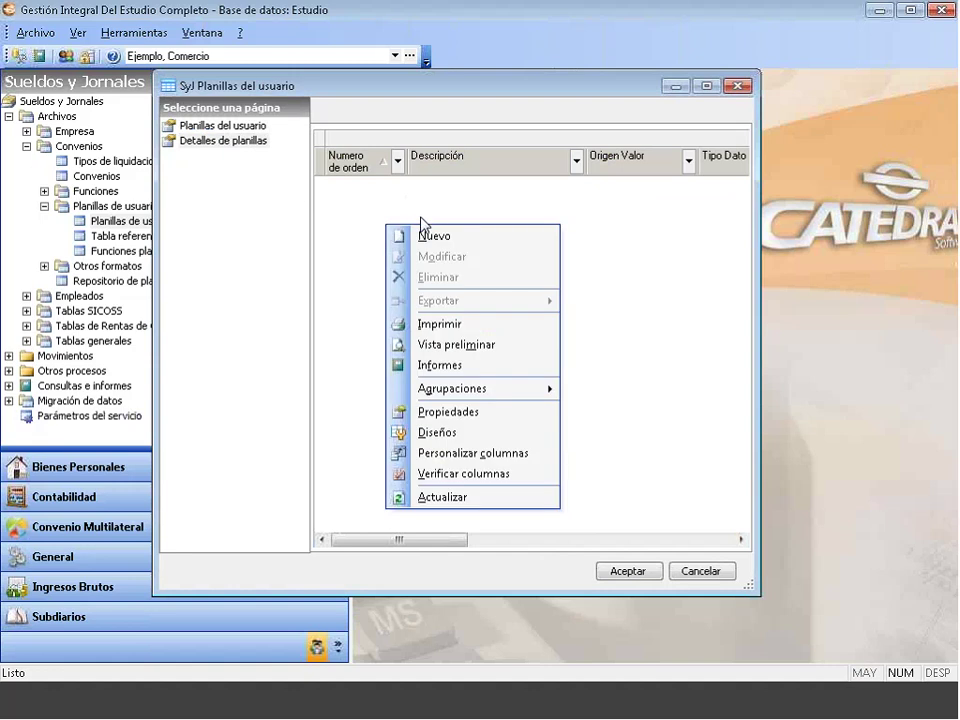
click(437, 237)
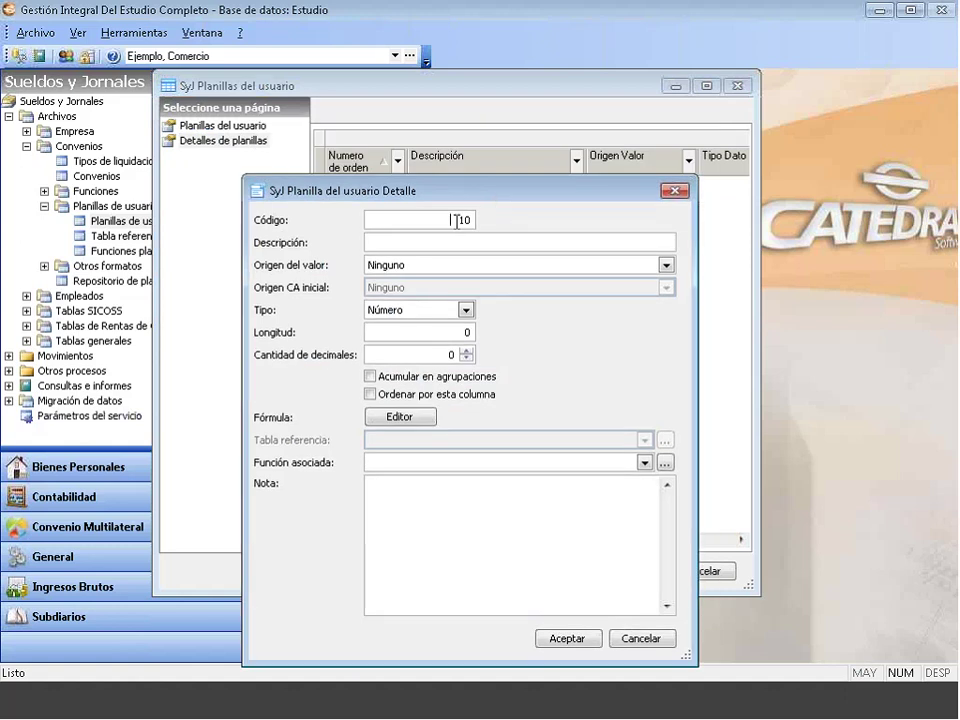
double_click(458, 219)
text(10)
click(407, 243)
text(Legajo)
click(432, 268)
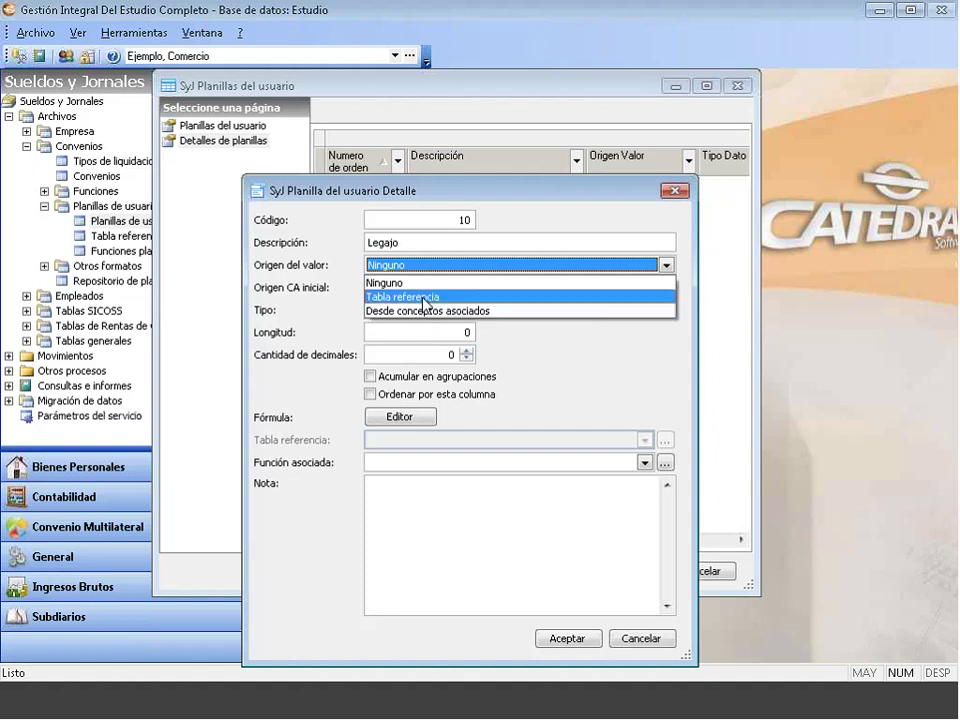
click(425, 297)
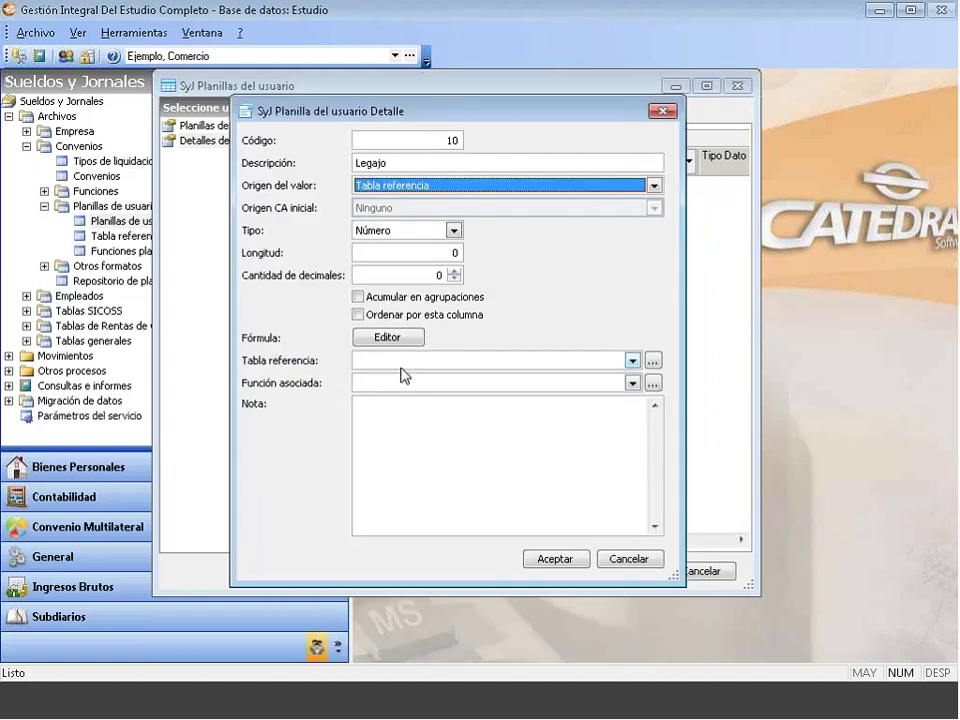
Review the reference table choices and the Origen CA inicial options under Desde conceptos asociados, and set the value origin back to Tabla referencia
click(404, 362)
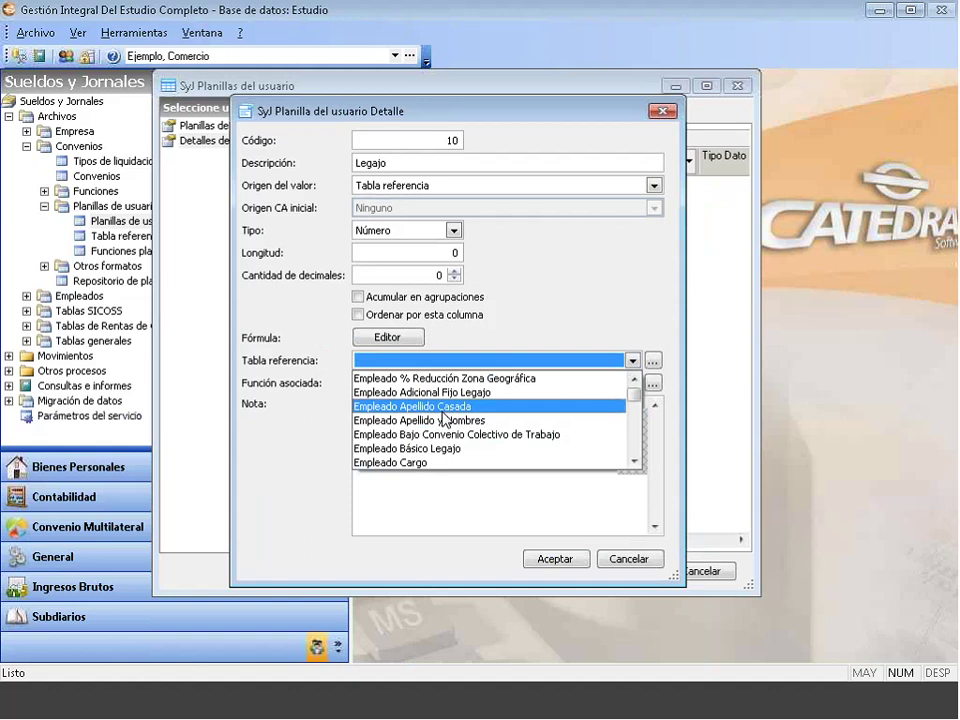
click(420, 188)
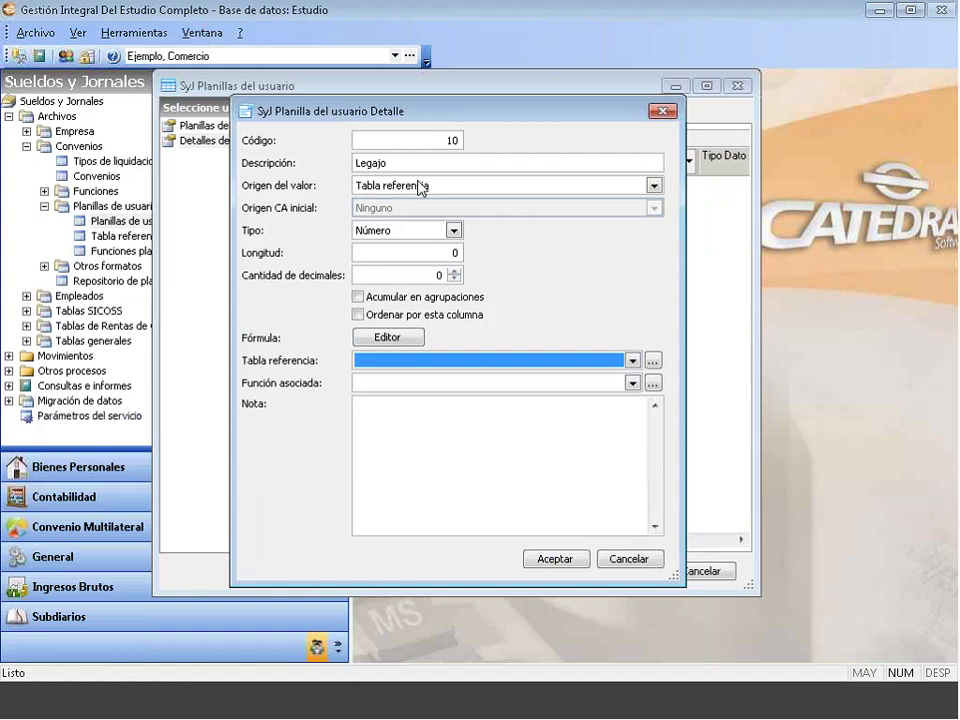
click(420, 188)
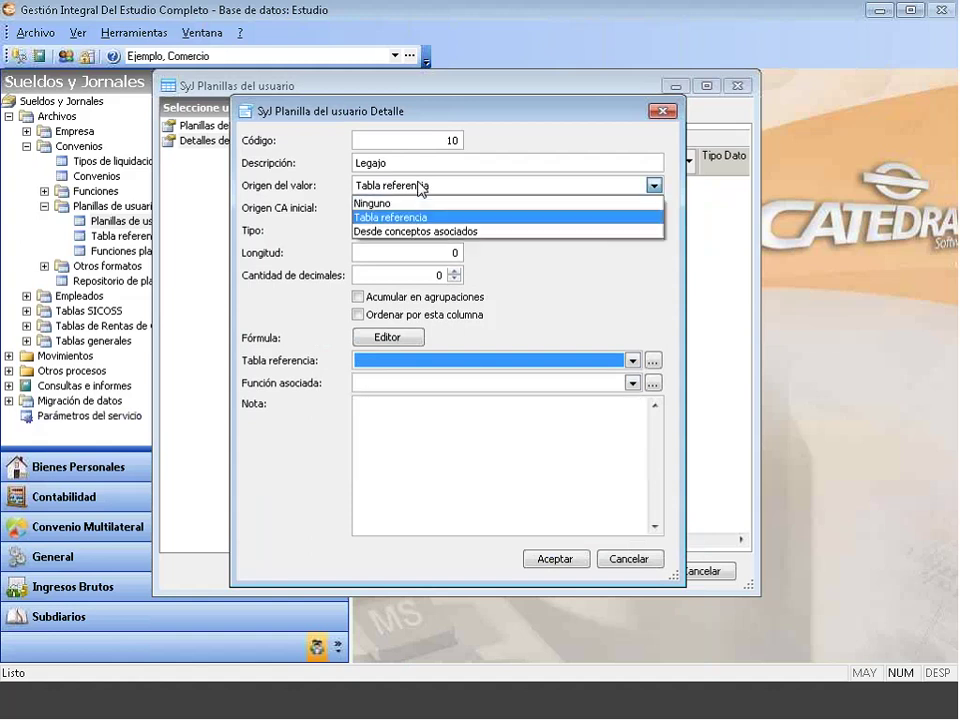
click(407, 232)
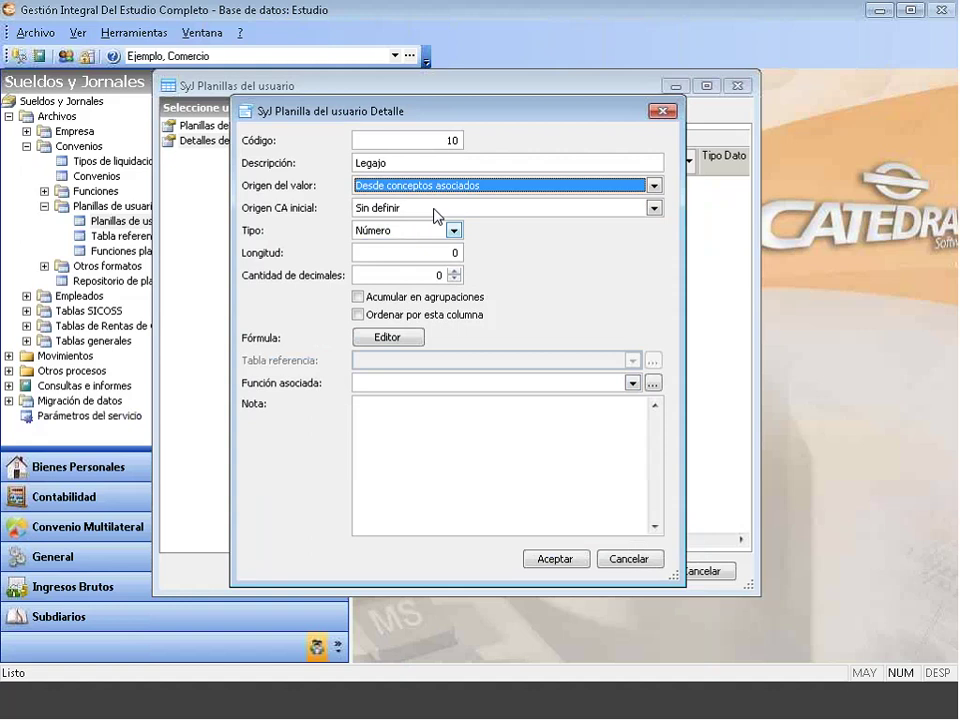
click(653, 208)
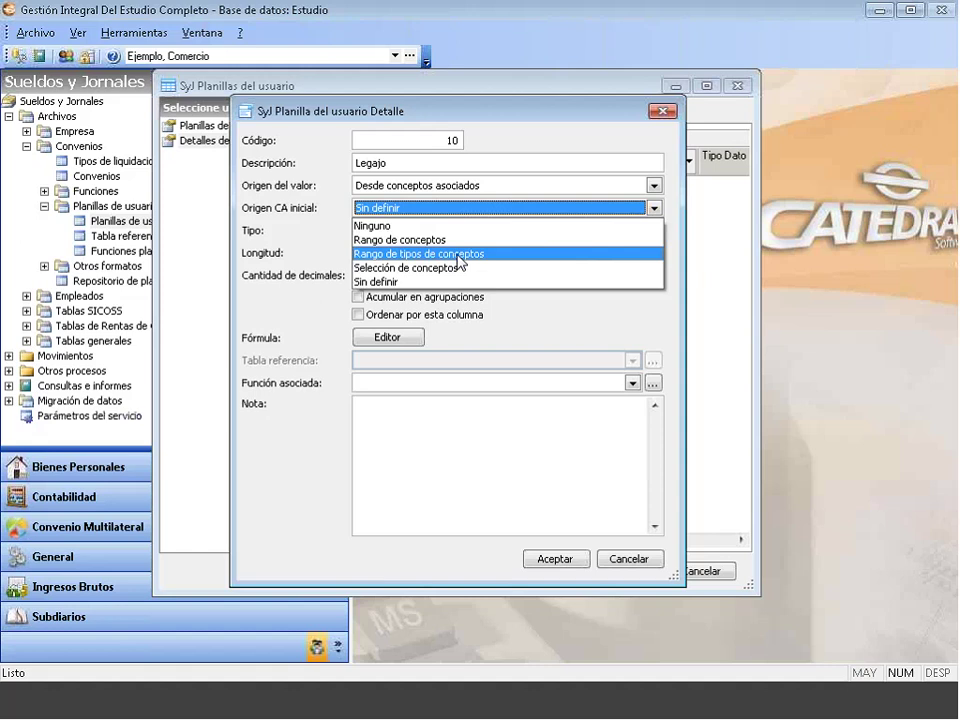
click(439, 188)
click(439, 188)
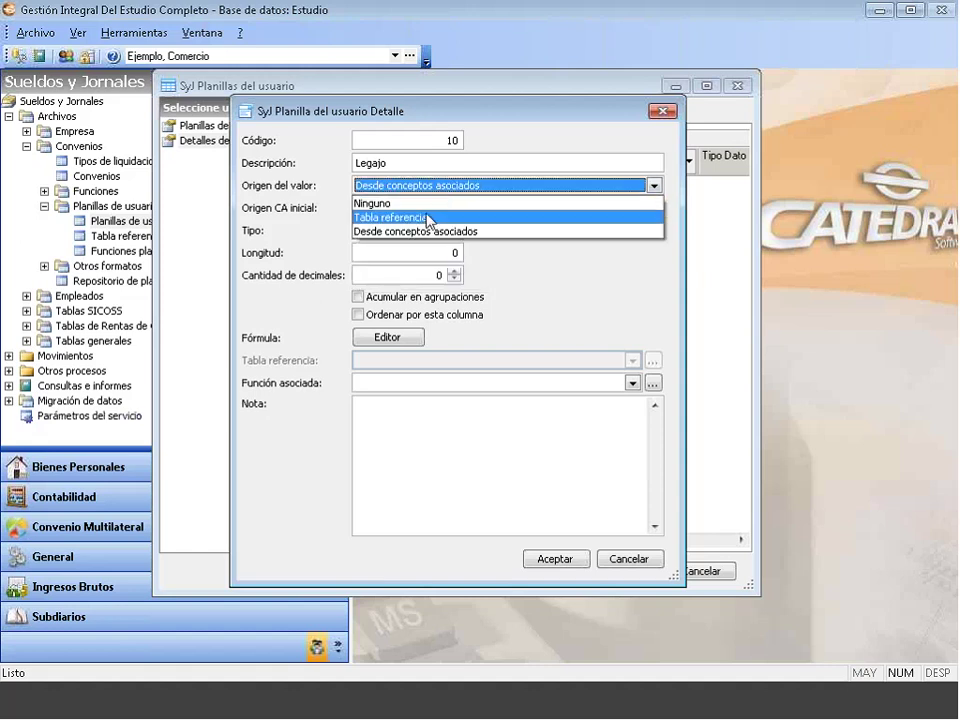
click(426, 217)
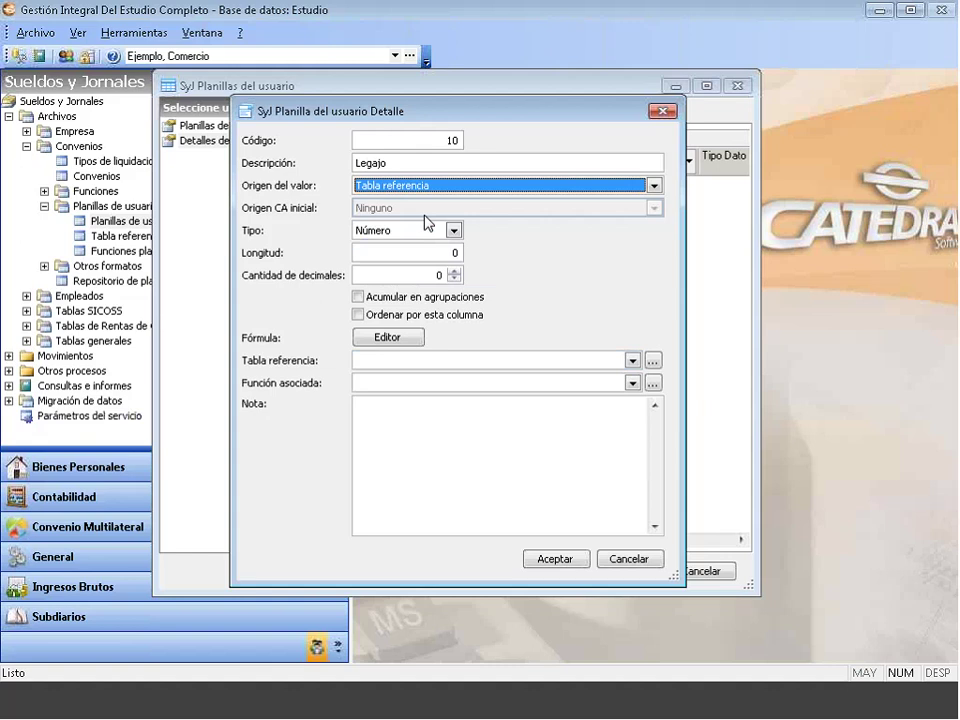
Compare the fields offered by Tabla referencia and Desde conceptos asociados once more, ending with Tabla referencia as the value origin
click(416, 362)
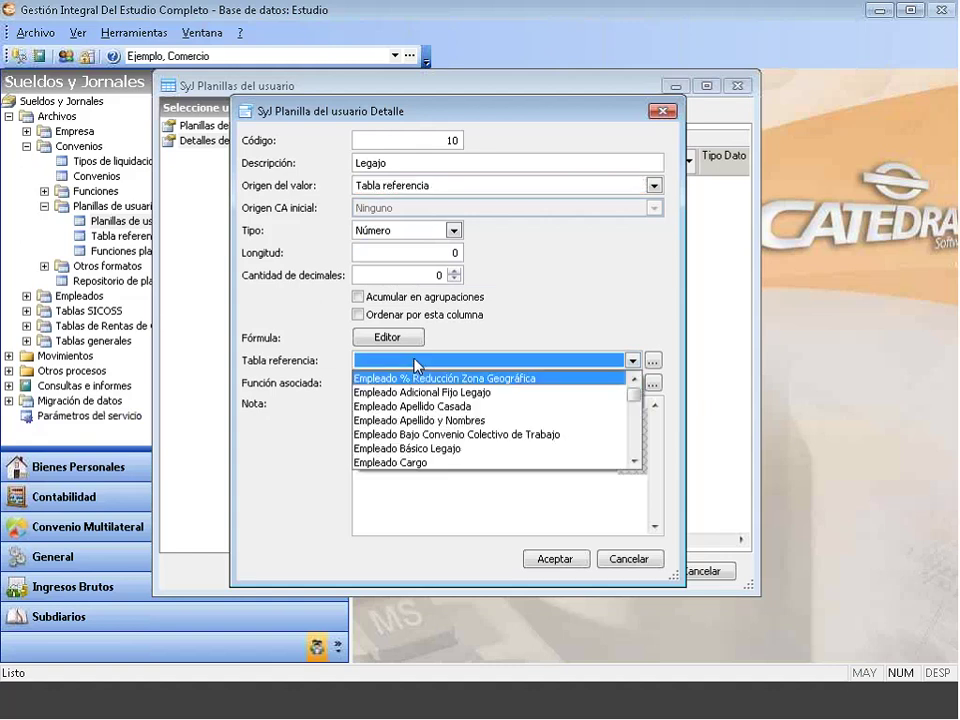
click(416, 364)
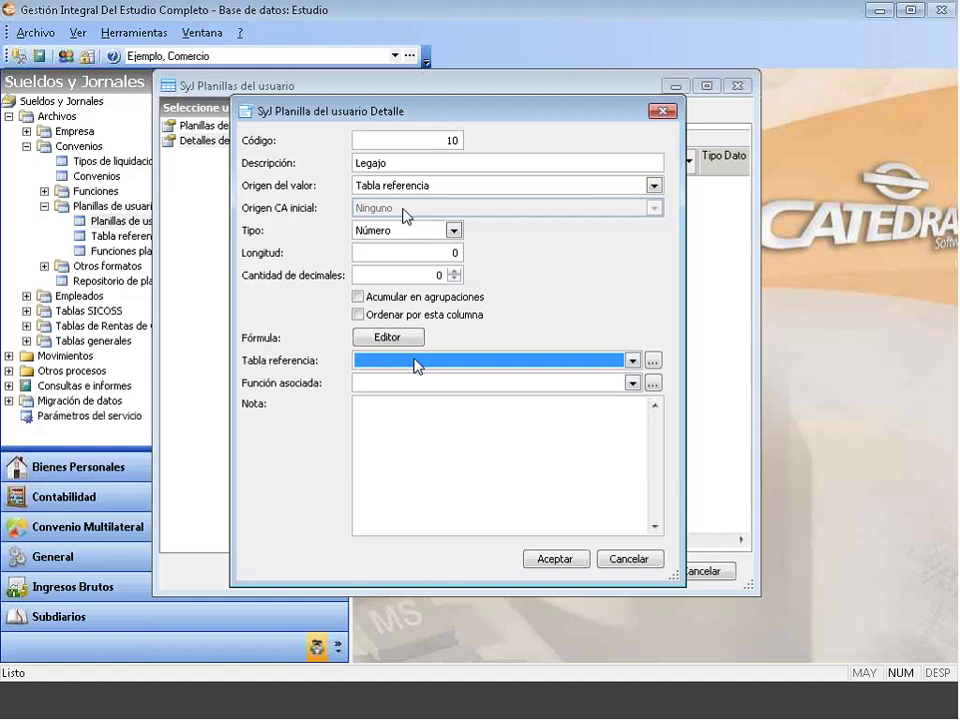
click(403, 187)
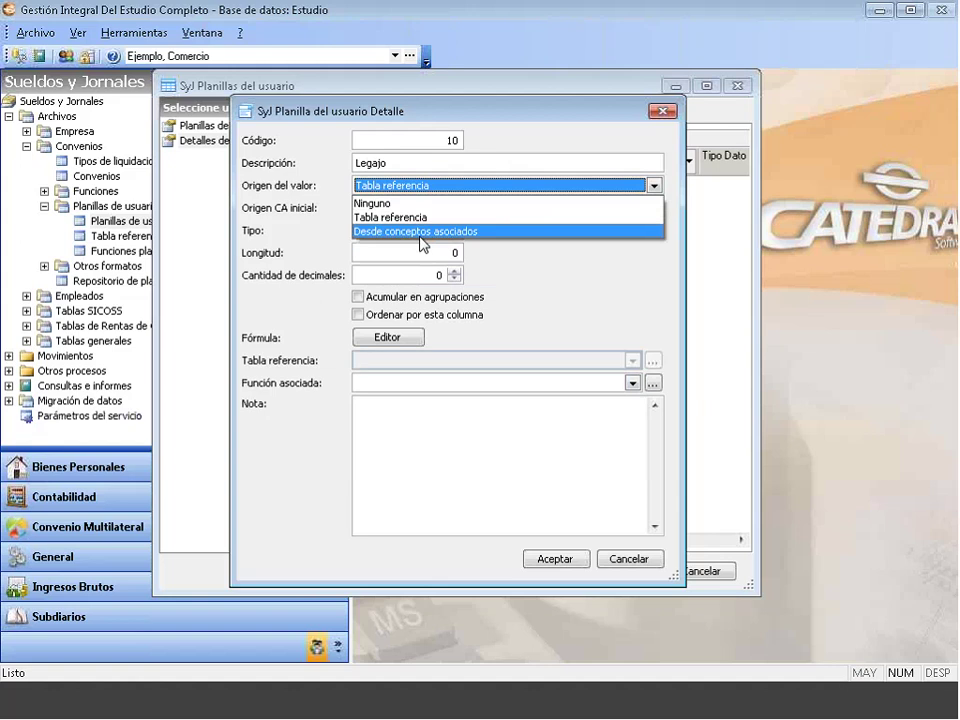
click(420, 233)
click(448, 209)
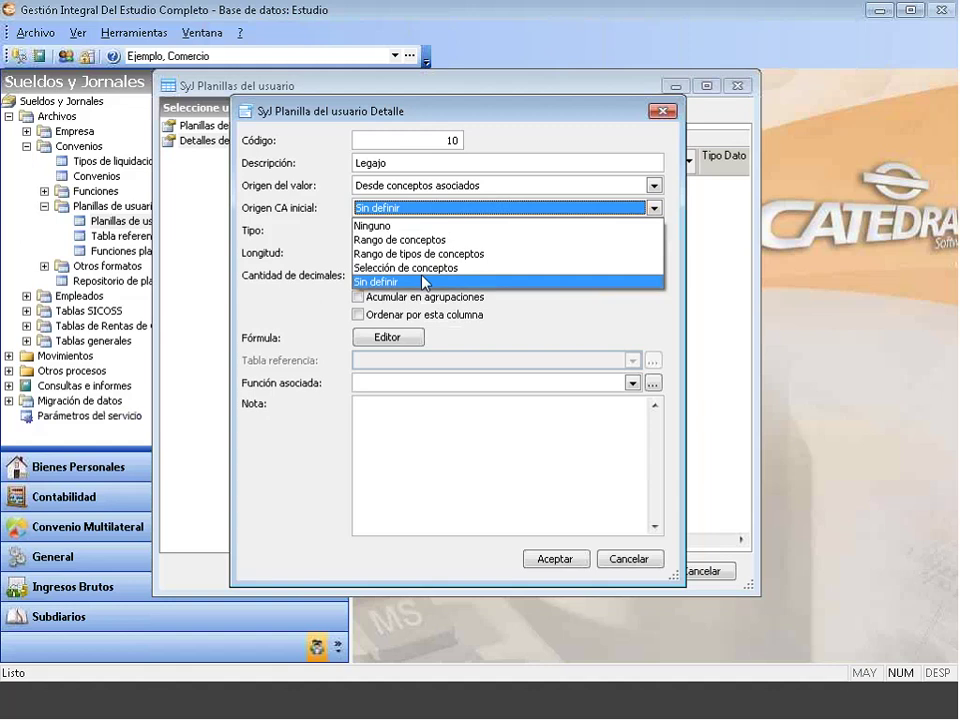
click(531, 206)
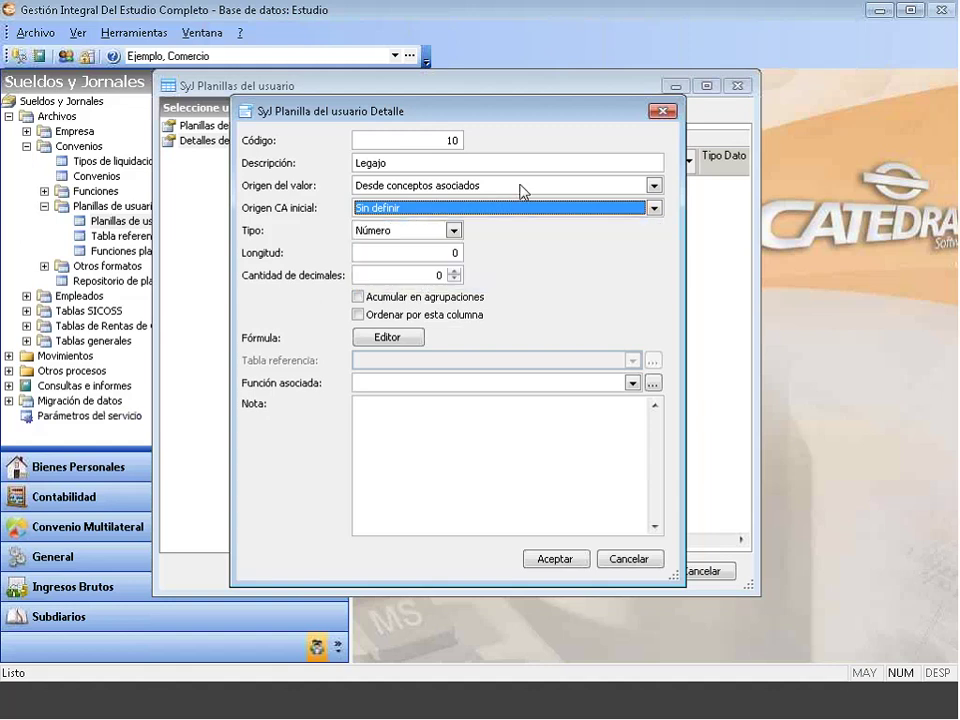
click(519, 186)
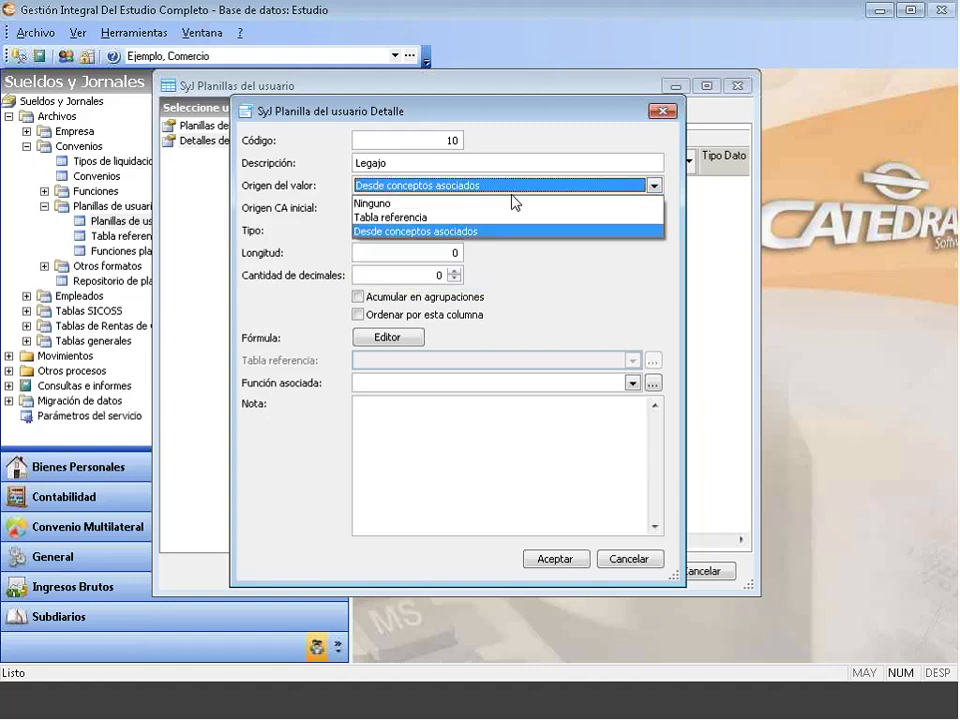
click(465, 217)
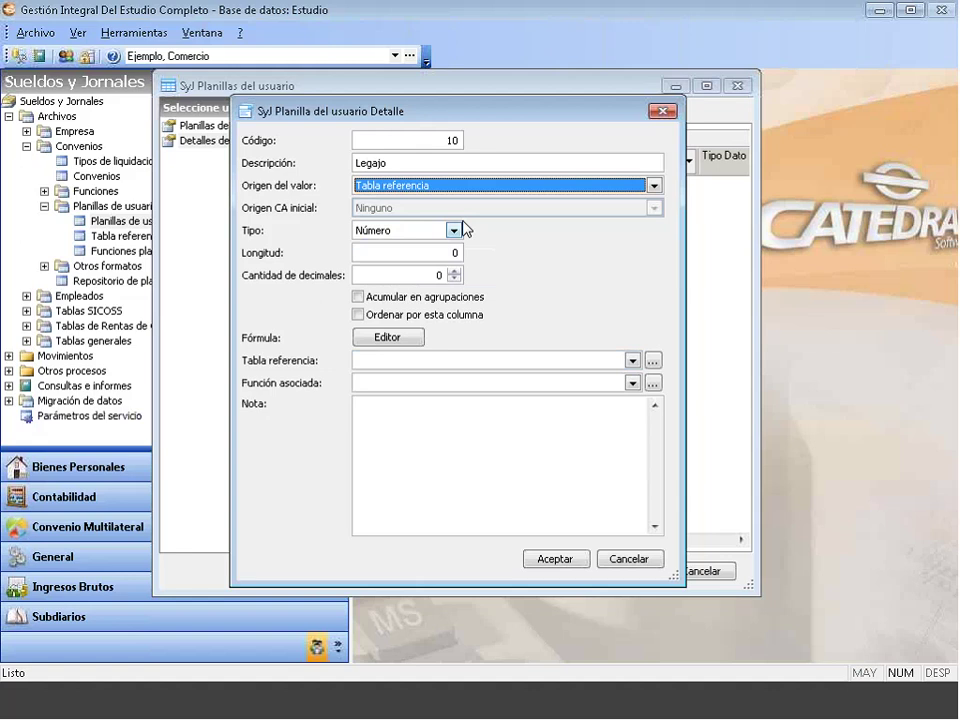
Set the Legajo detail's type to Número and its length to 10
click(400, 233)
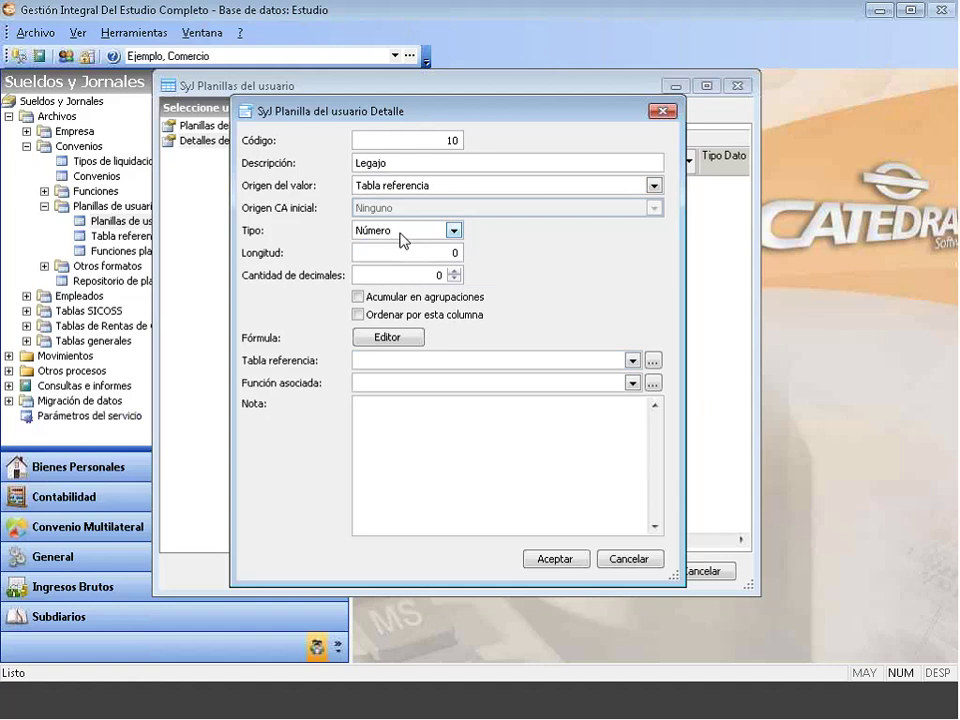
click(403, 238)
click(403, 240)
click(455, 232)
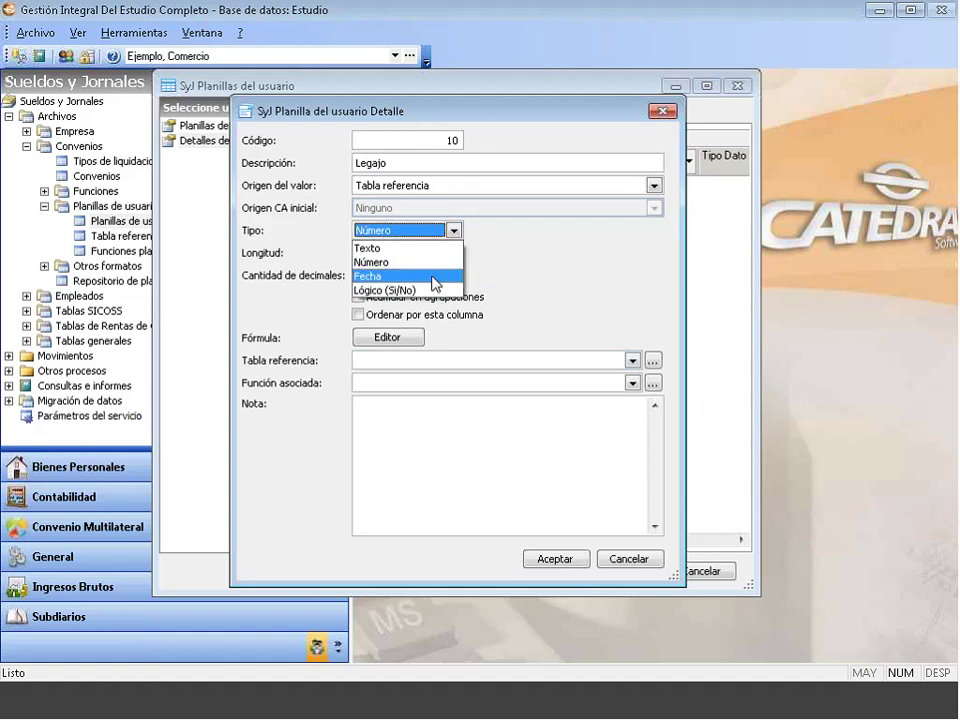
click(430, 264)
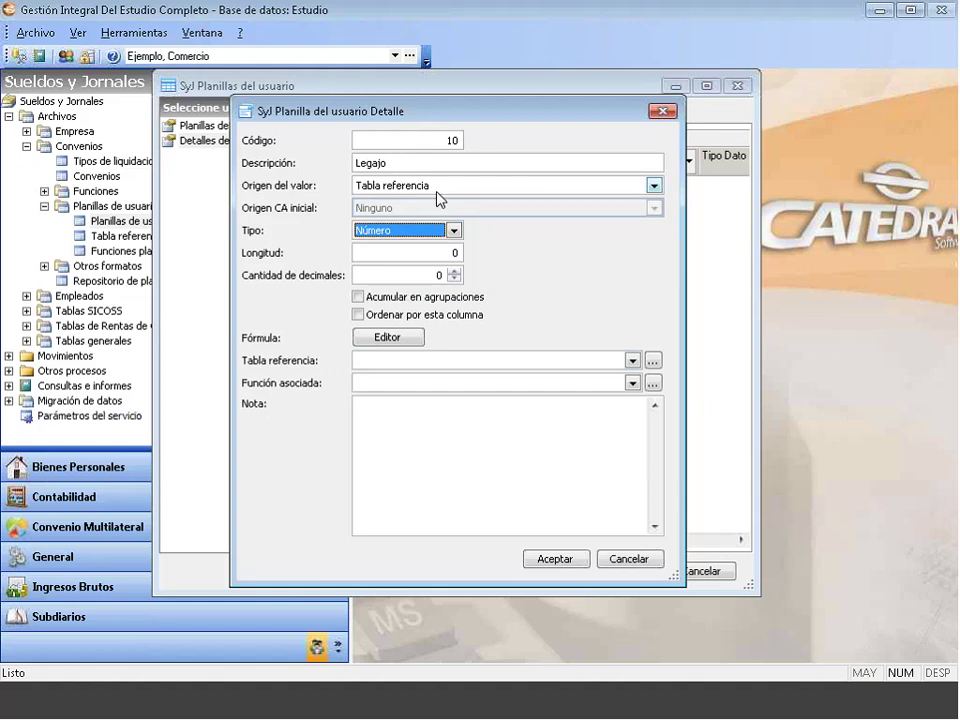
click(452, 252)
drag(452, 254, 497, 262)
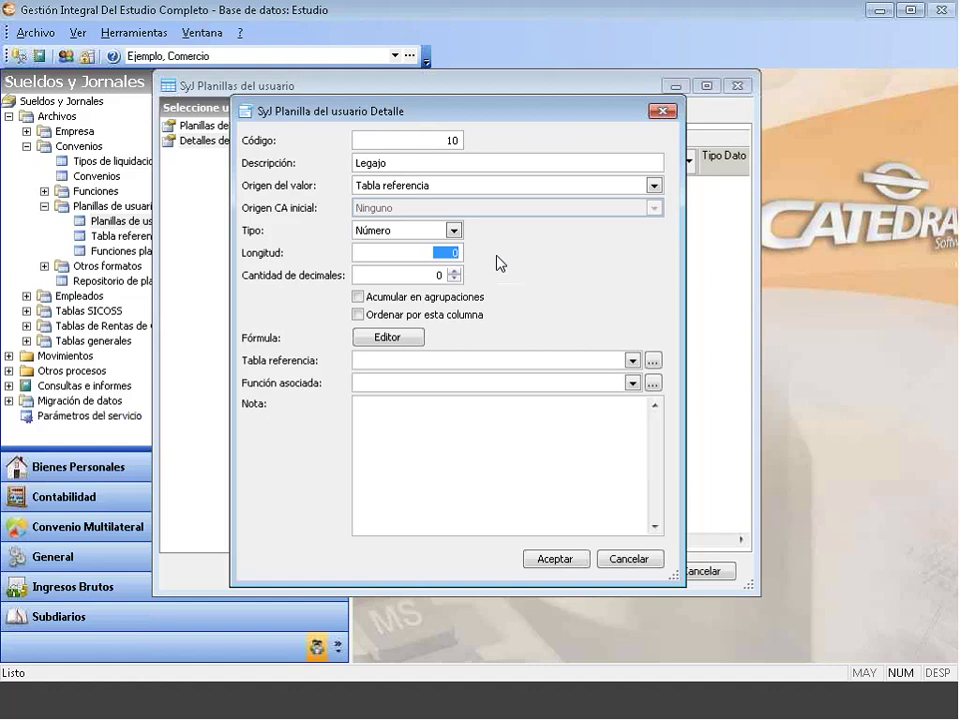
text(10)
Assign Empleado Legajo as the reference table of the Legajo detail and save the detail
click(626, 364)
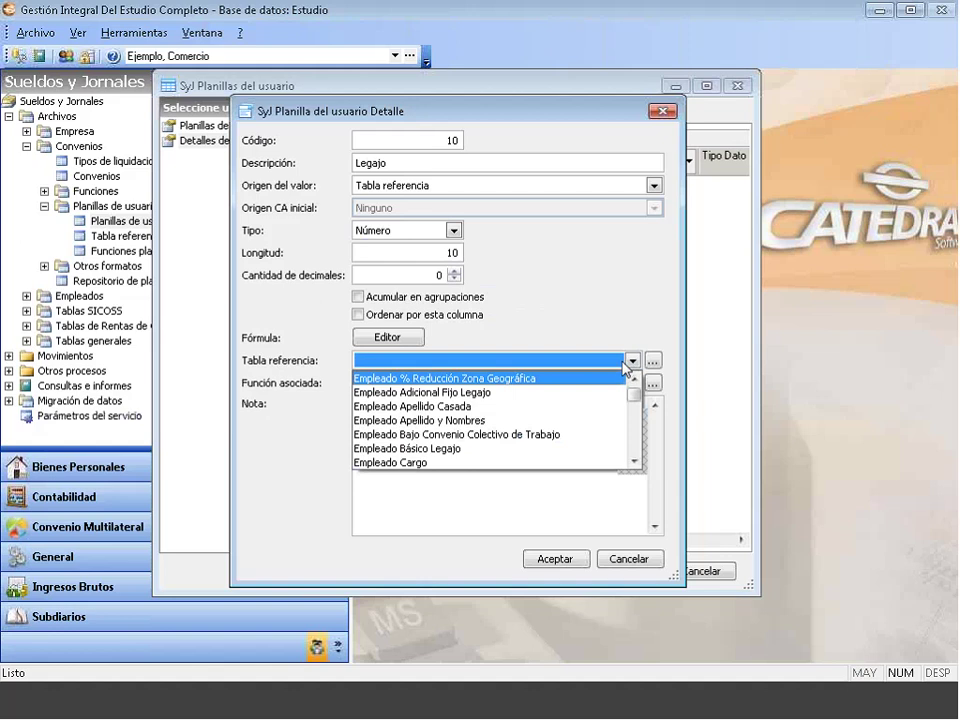
key(Down)
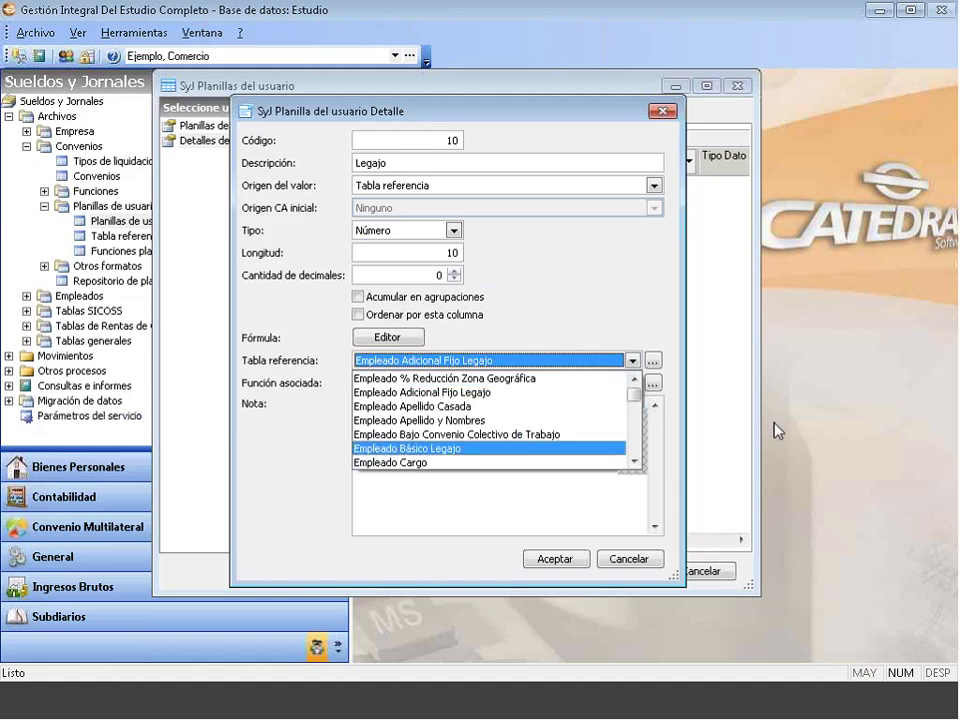
click(557, 393)
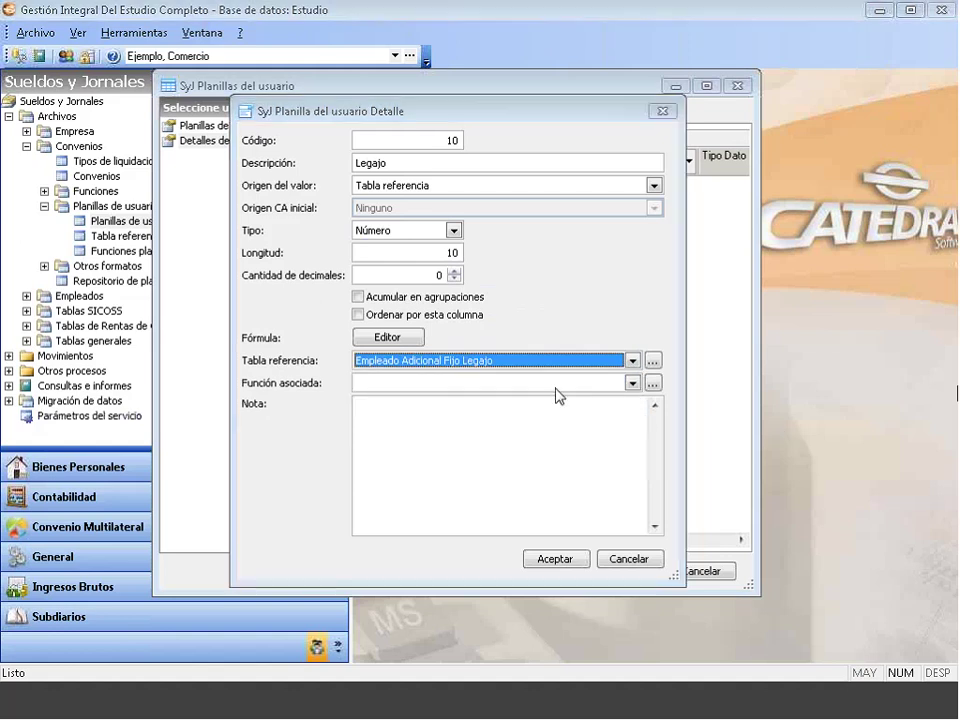
click(614, 360)
scroll(583, 435, down, 1)
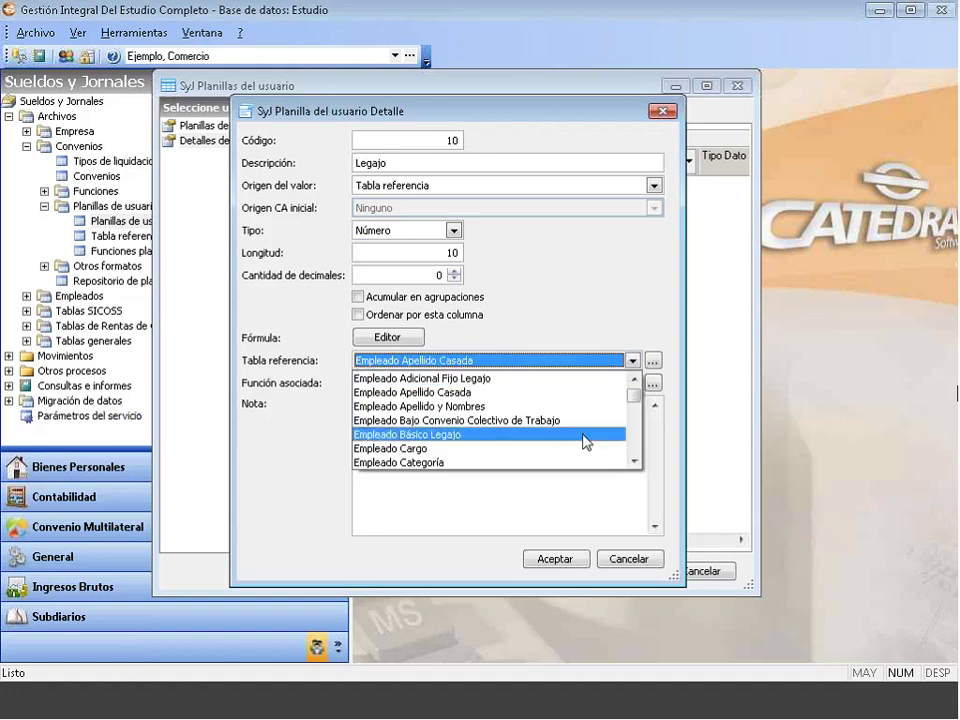
click(634, 462)
click(634, 462)
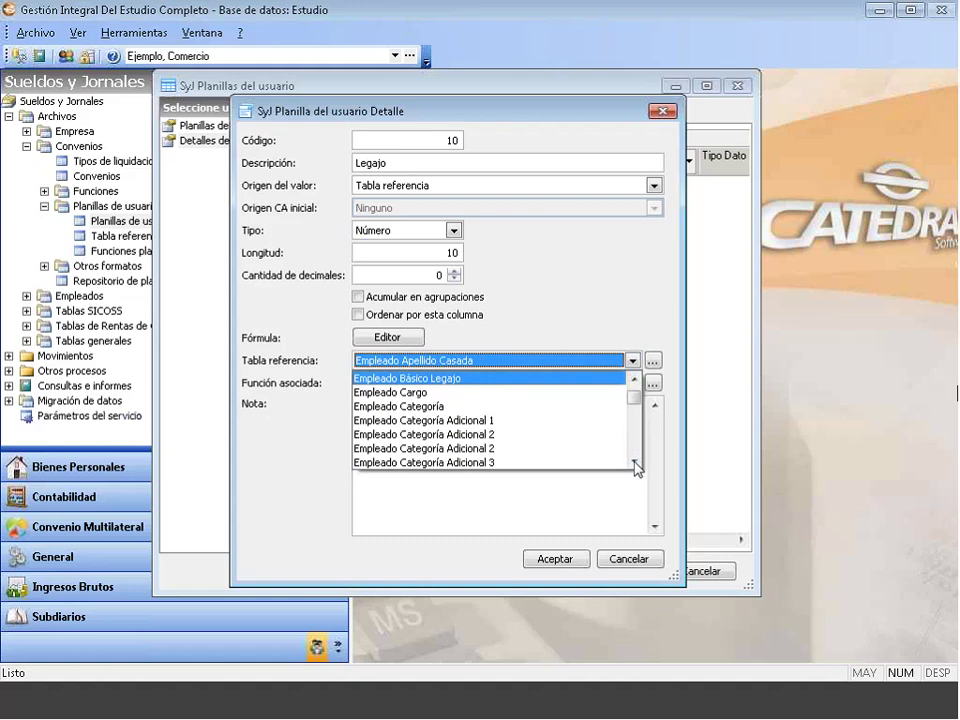
click(634, 462)
click(634, 462)
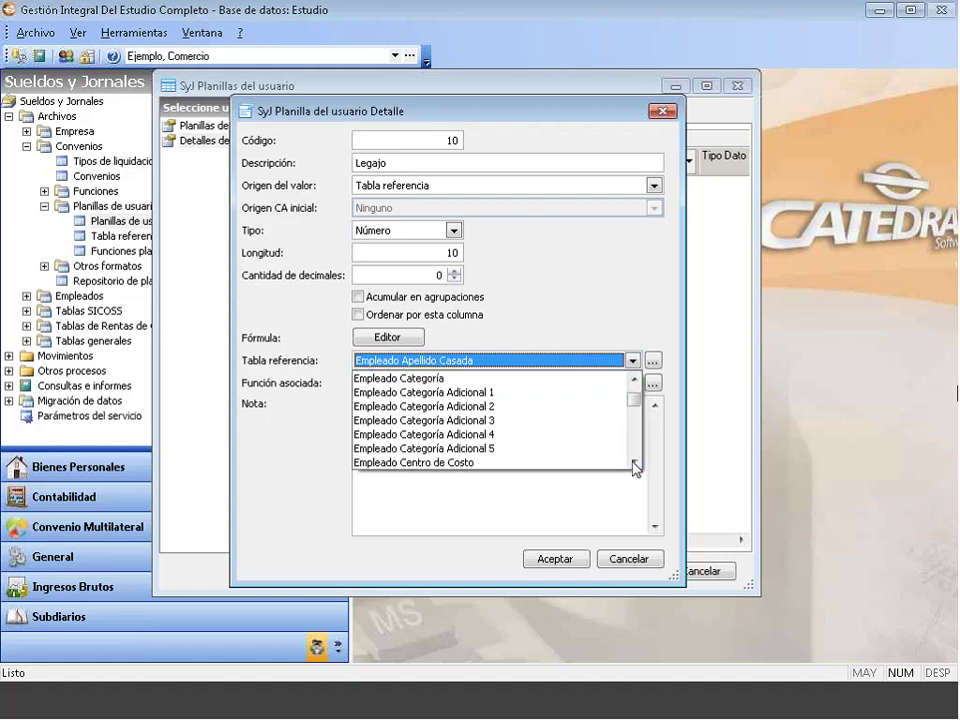
click(634, 462)
click(634, 462)
click(634, 462)
click(634, 462)
click(634, 462)
click(634, 462)
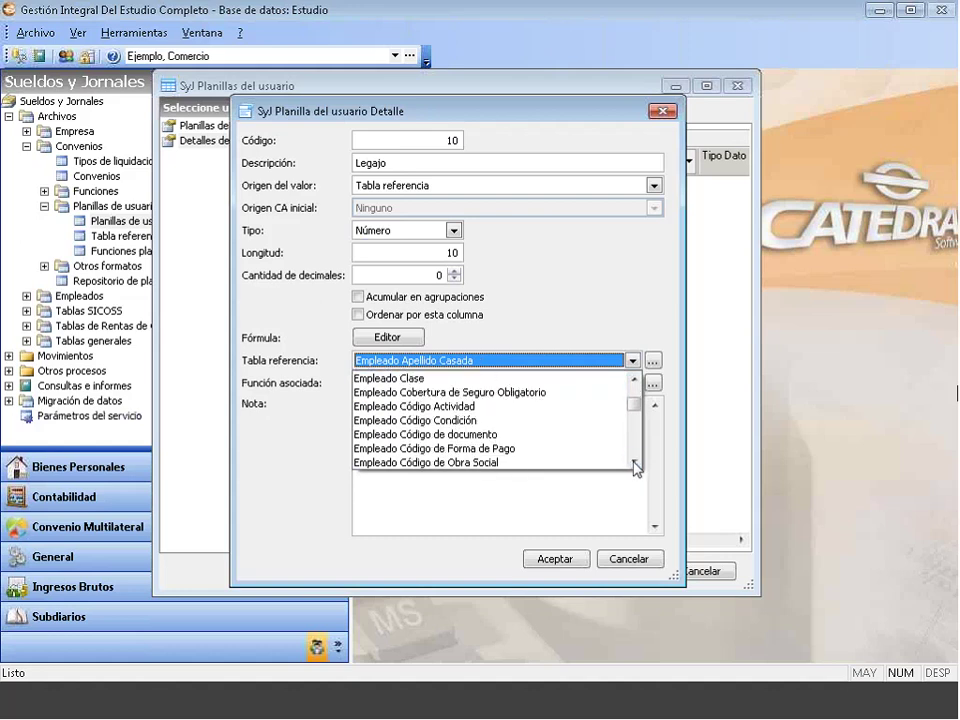
click(634, 462)
click(634, 462)
click(634, 462)
click(634, 462)
click(634, 462)
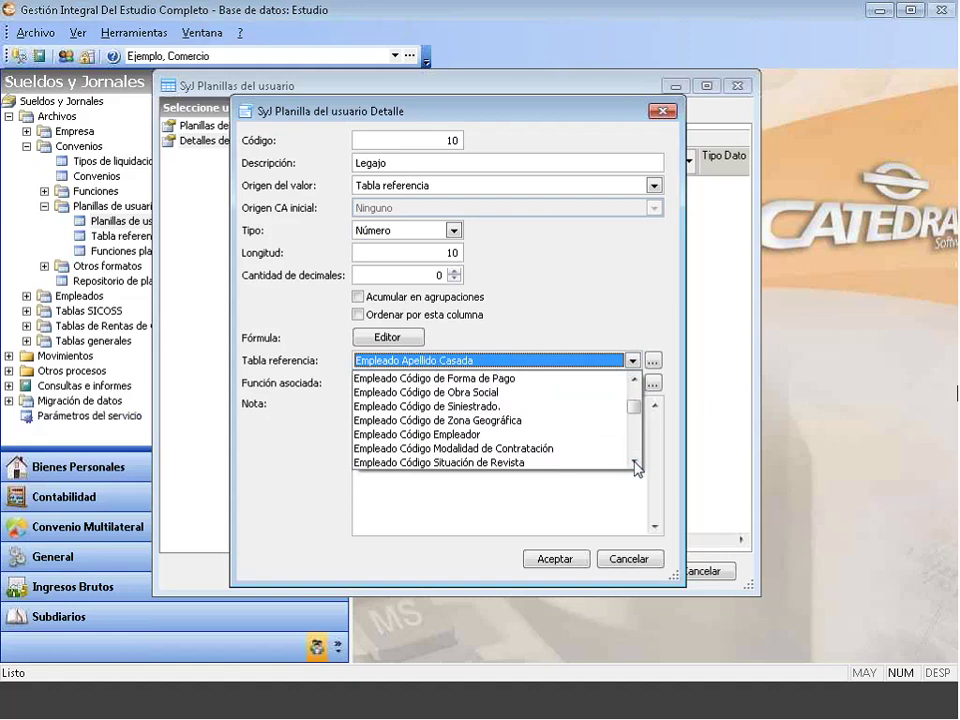
click(634, 462)
click(634, 462)
click(634, 462)
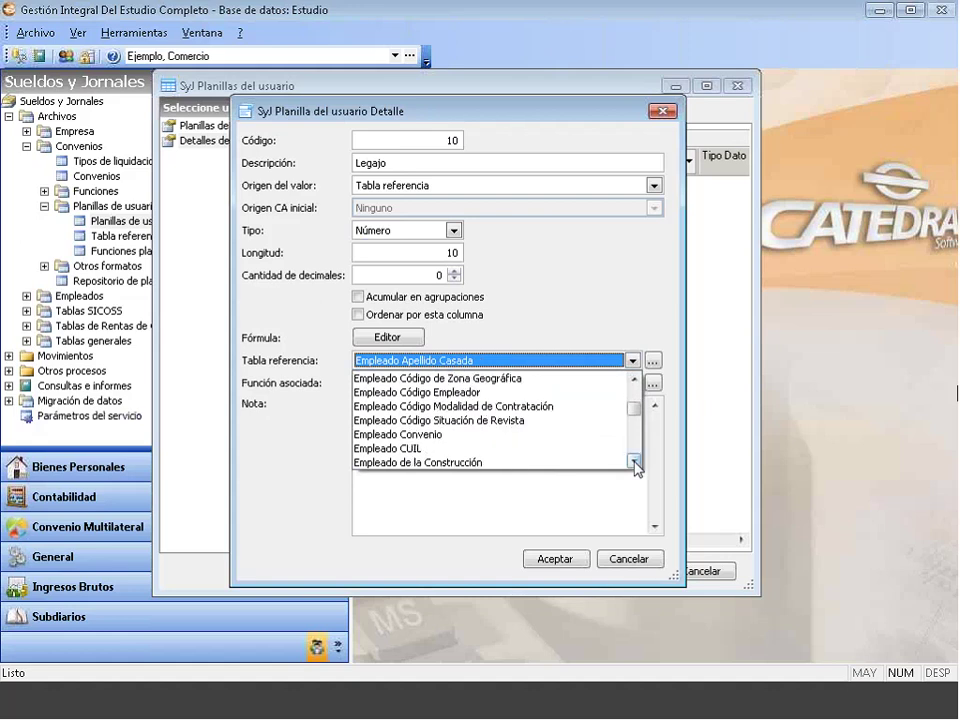
click(634, 462)
click(634, 462)
click(634, 462)
click(634, 462)
click(634, 462)
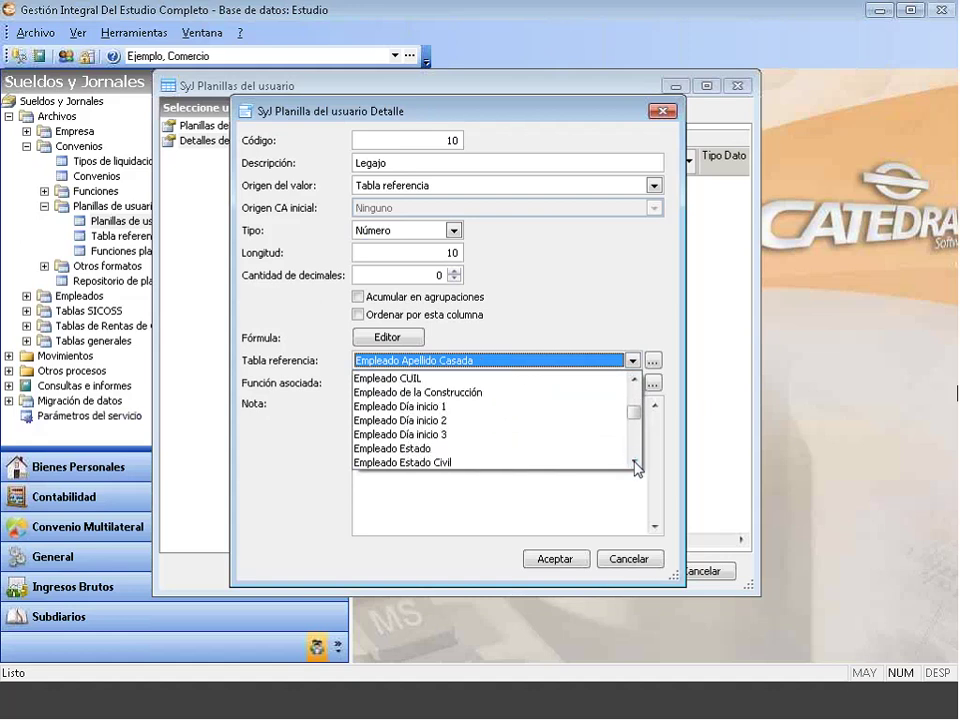
click(634, 462)
click(634, 462)
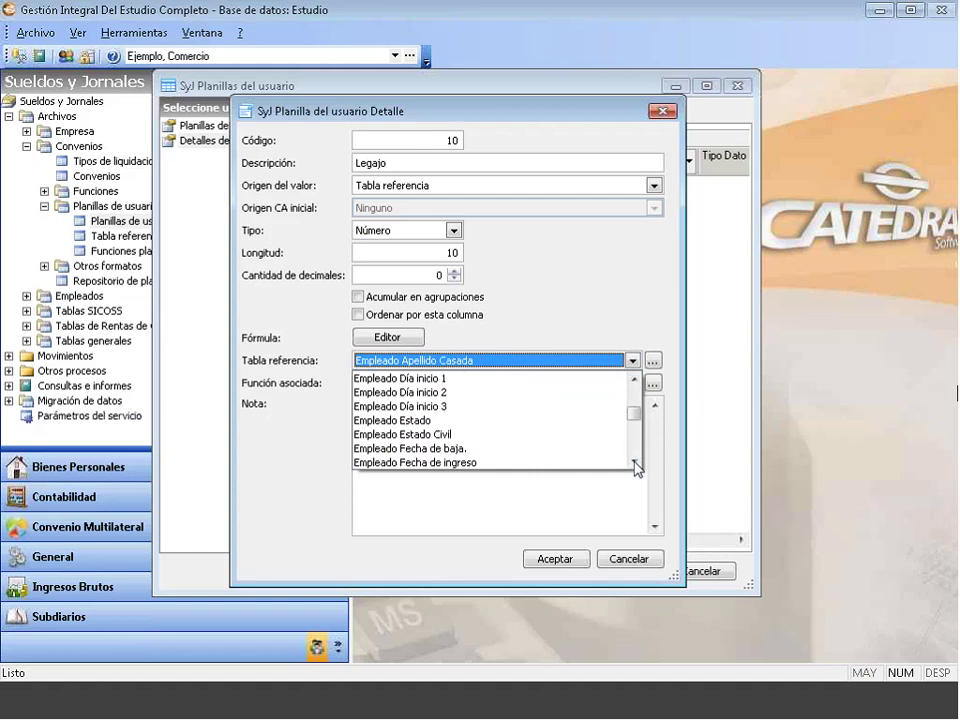
click(634, 462)
click(634, 462)
click(634, 462)
click(634, 462)
click(634, 462)
click(634, 462)
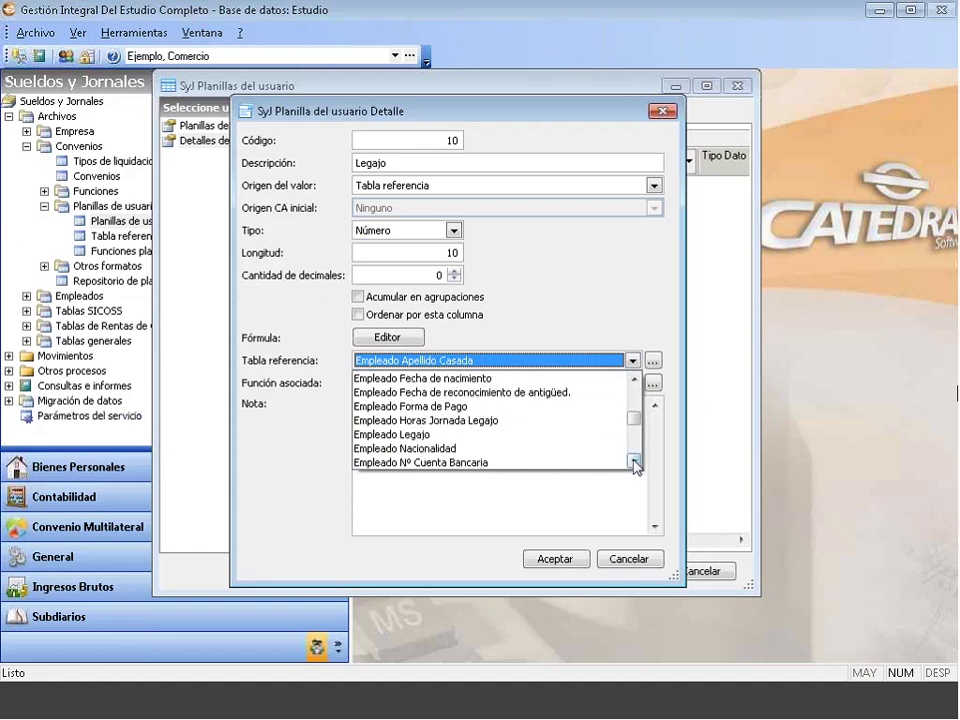
click(425, 435)
click(552, 561)
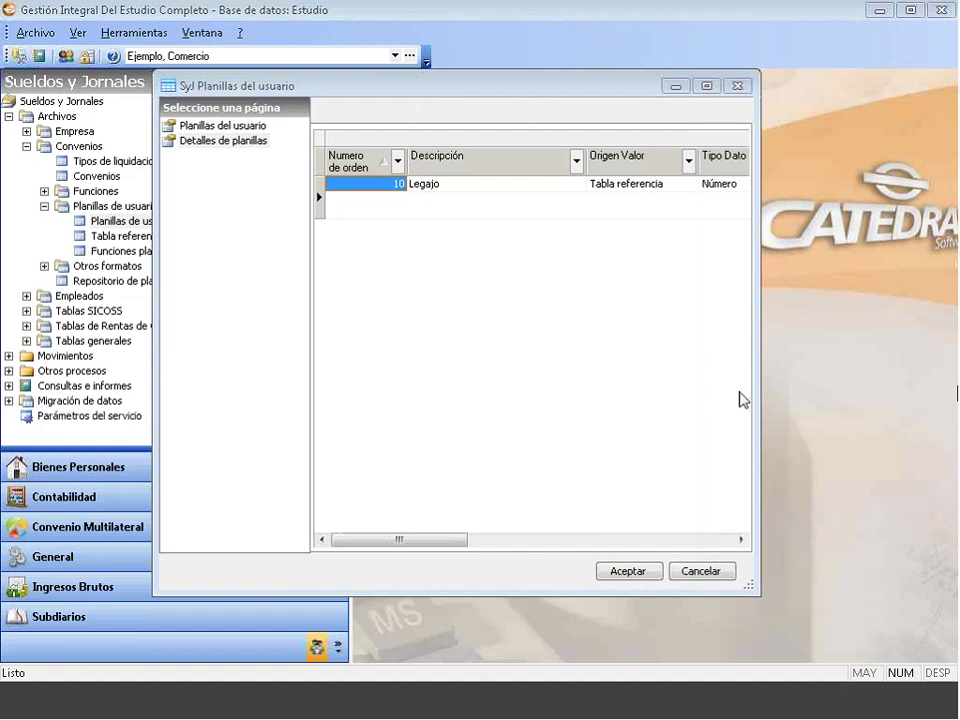
Start a new spreadsheet detail with code 20, description "Apellido y Nombre" and value origin Tabla referencia
click(371, 254)
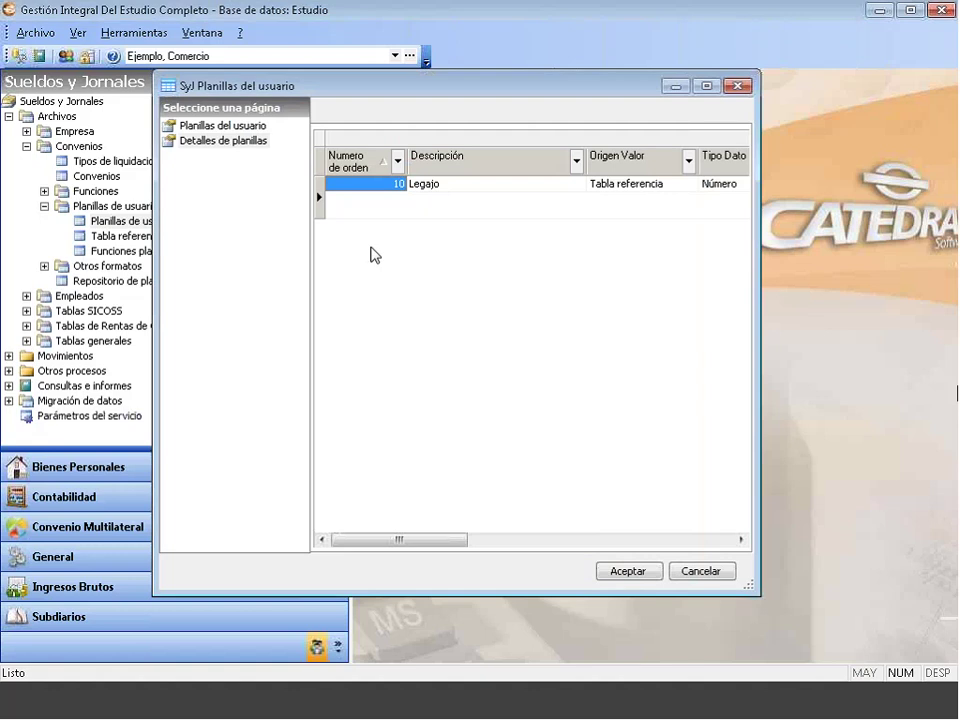
right_click(371, 254)
click(392, 259)
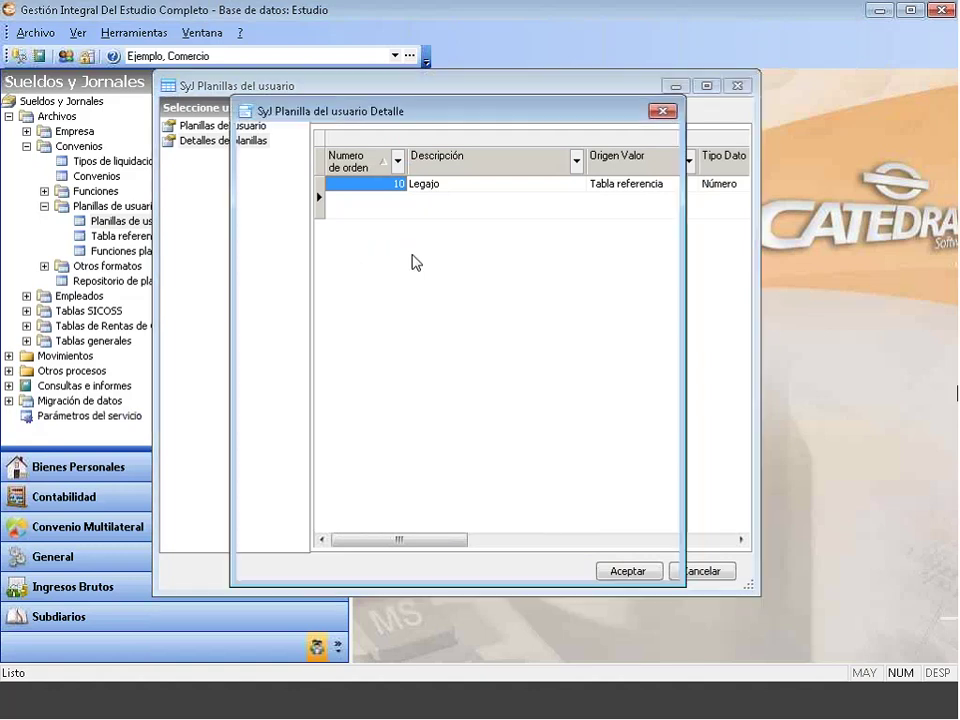
drag(372, 141, 493, 140)
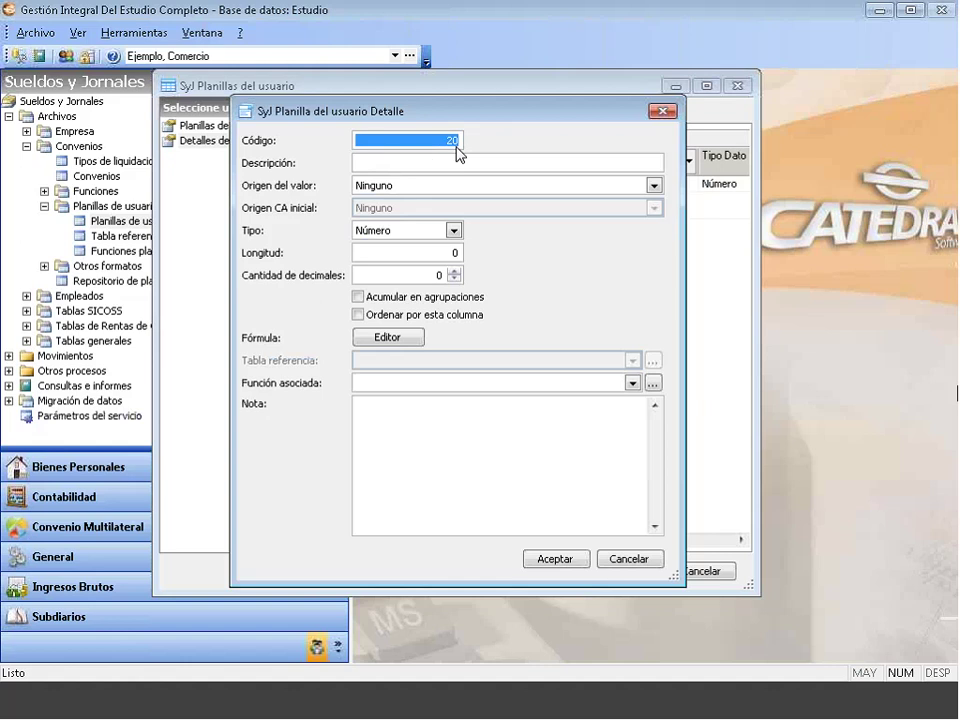
click(429, 162)
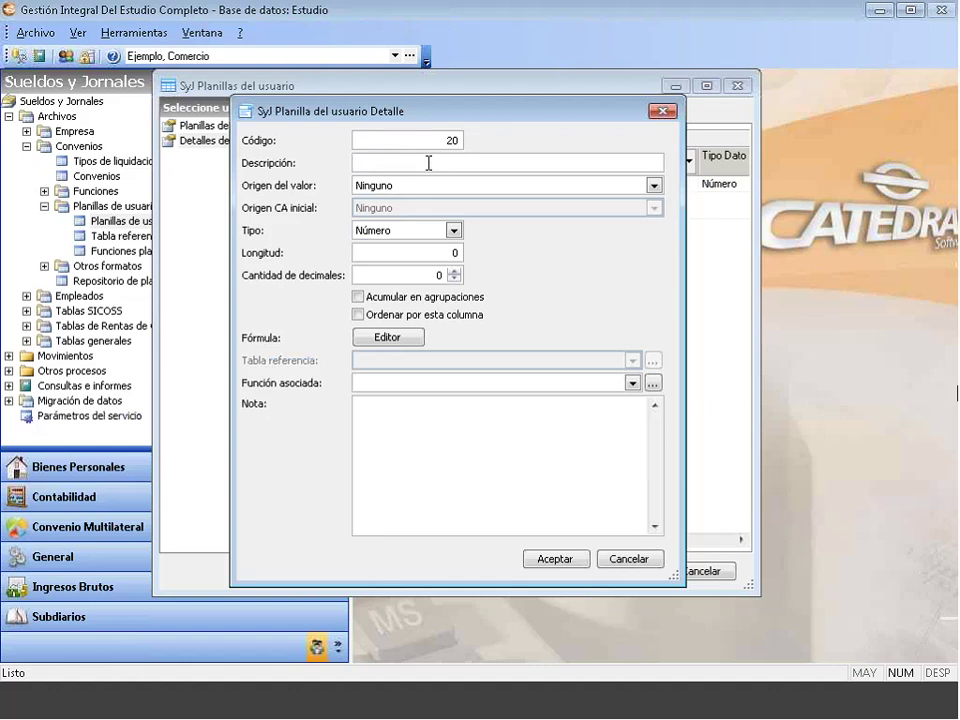
text(Apellido y Nombre)
click(652, 186)
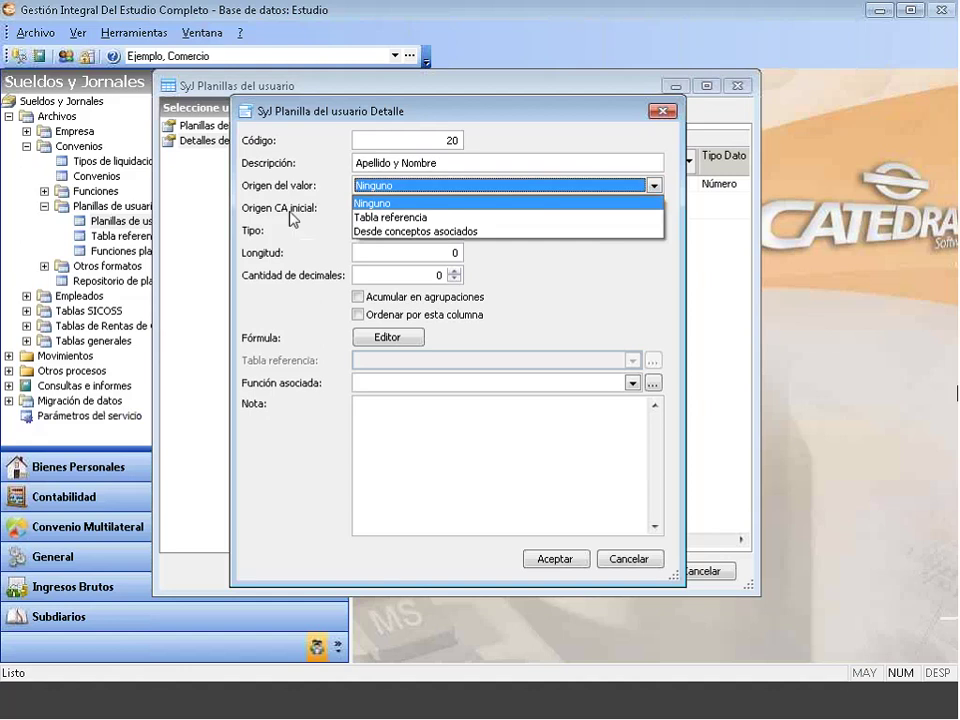
click(418, 217)
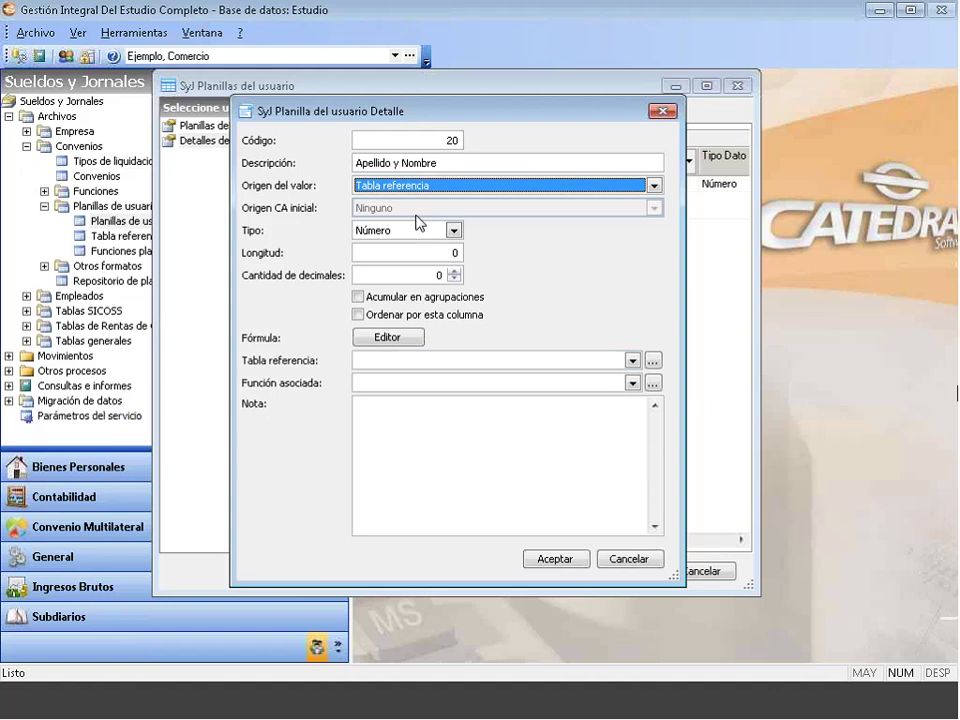
Set the Apellido y Nombre detail's type to Texto and its length to 30
click(403, 234)
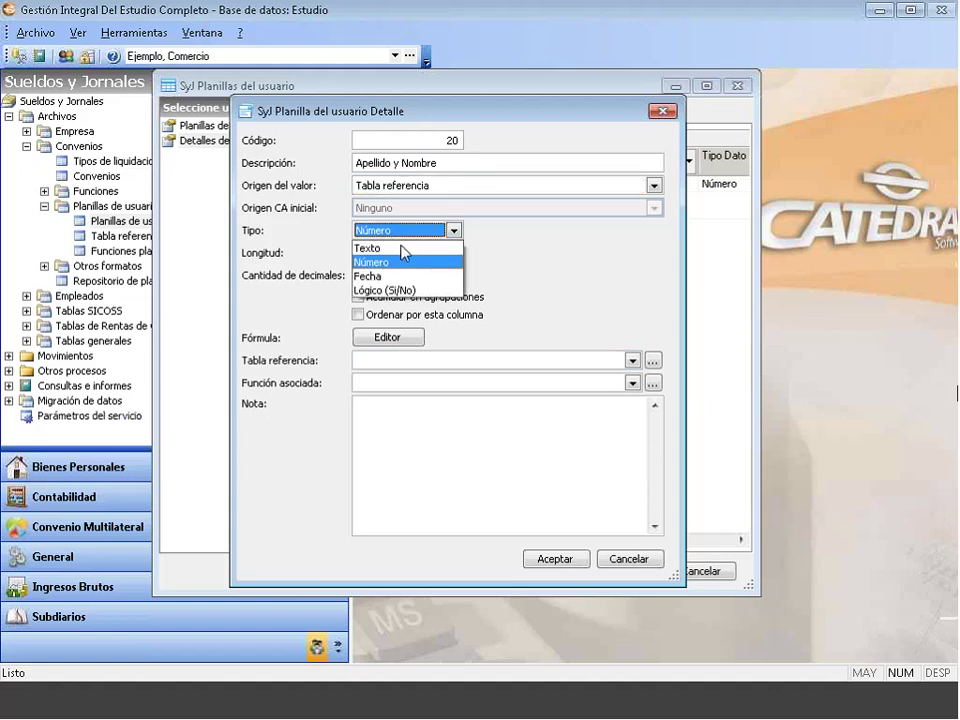
click(368, 248)
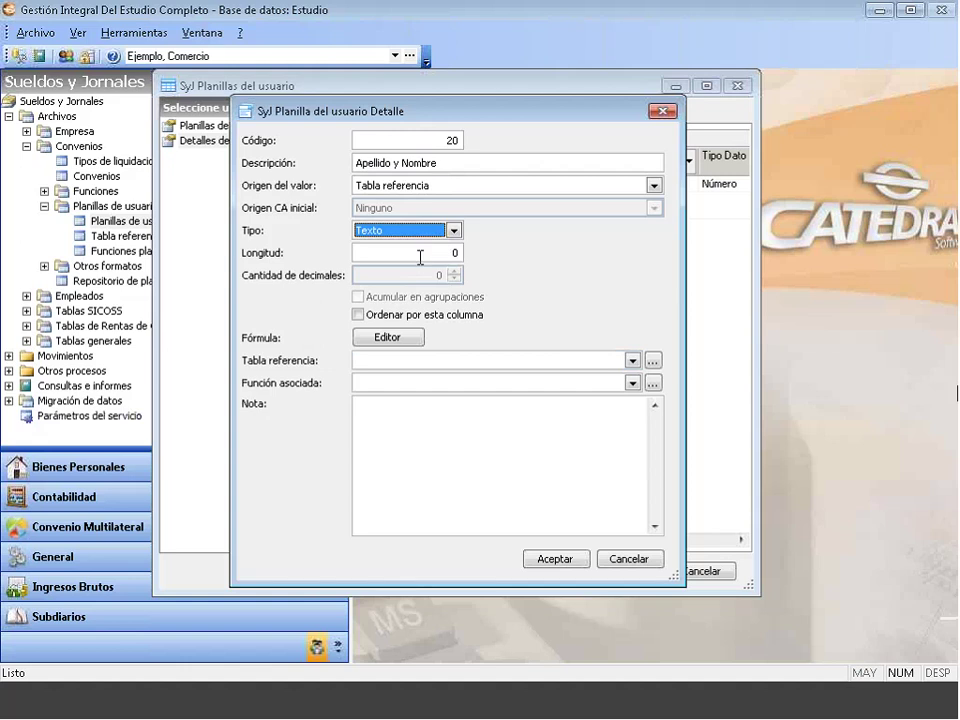
key(Tab)
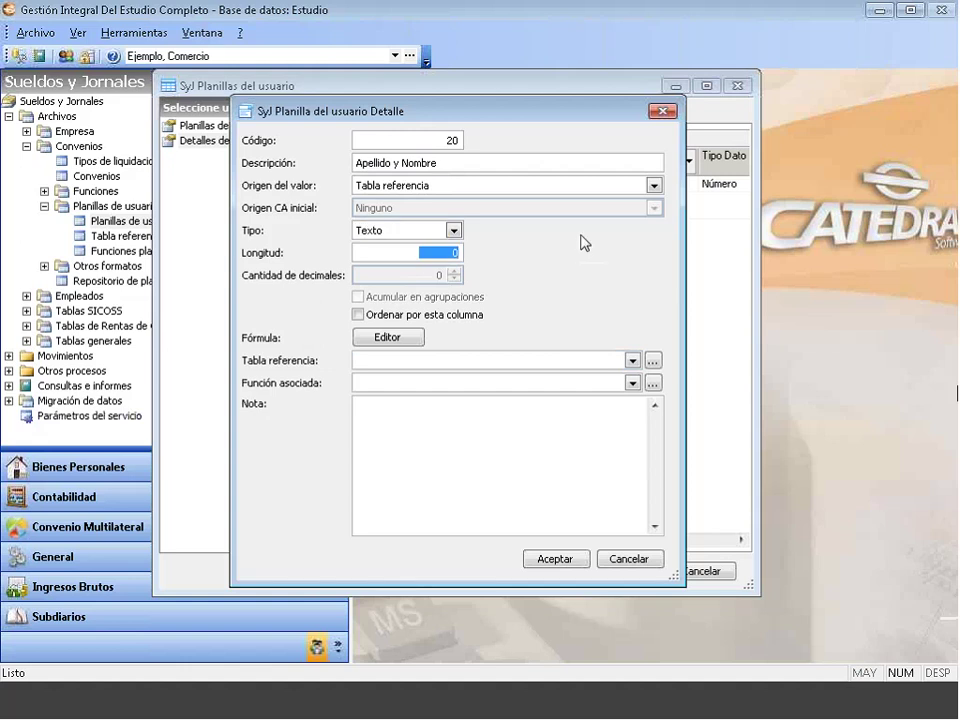
text(30)
Assign Empleado Apellido y Nombres as the reference table of the Apellido y Nombre detail and save the detail
click(620, 365)
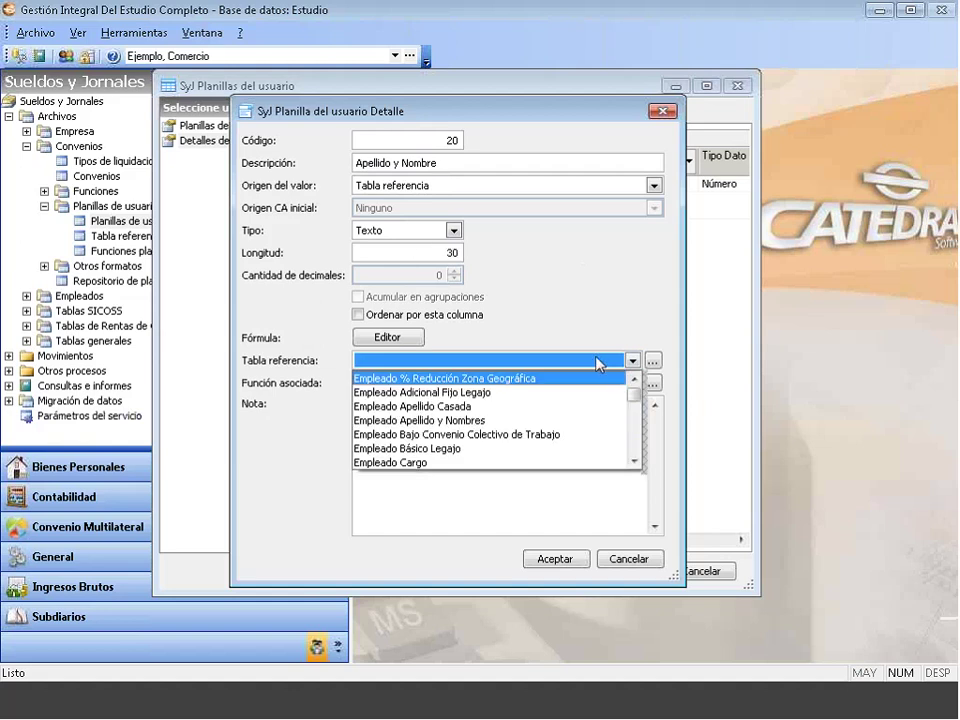
key(Down)
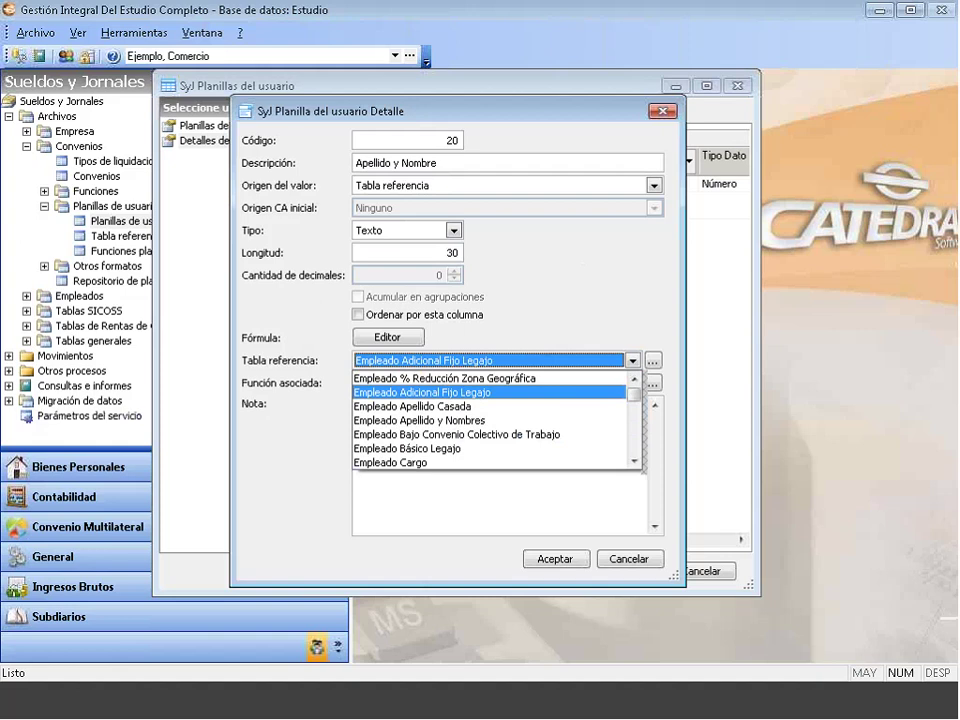
click(590, 330)
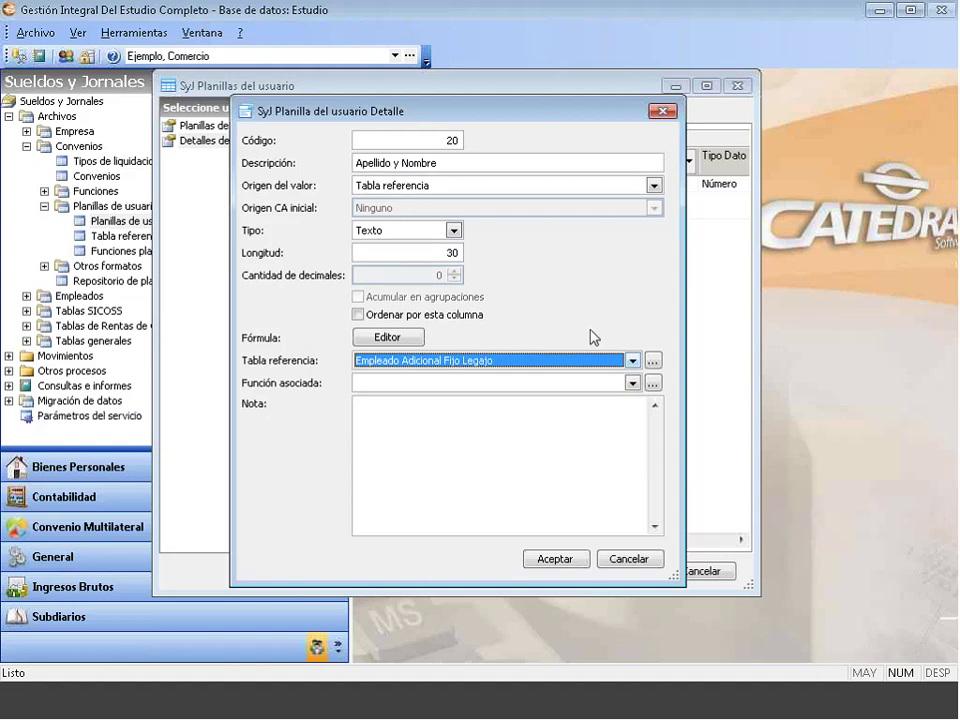
click(632, 360)
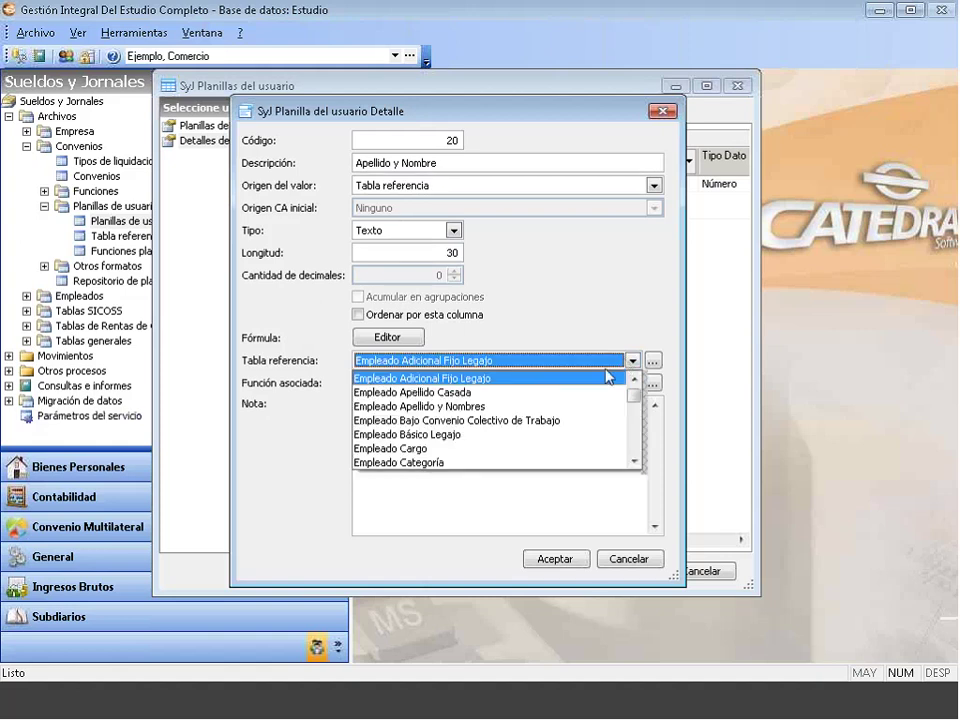
click(420, 406)
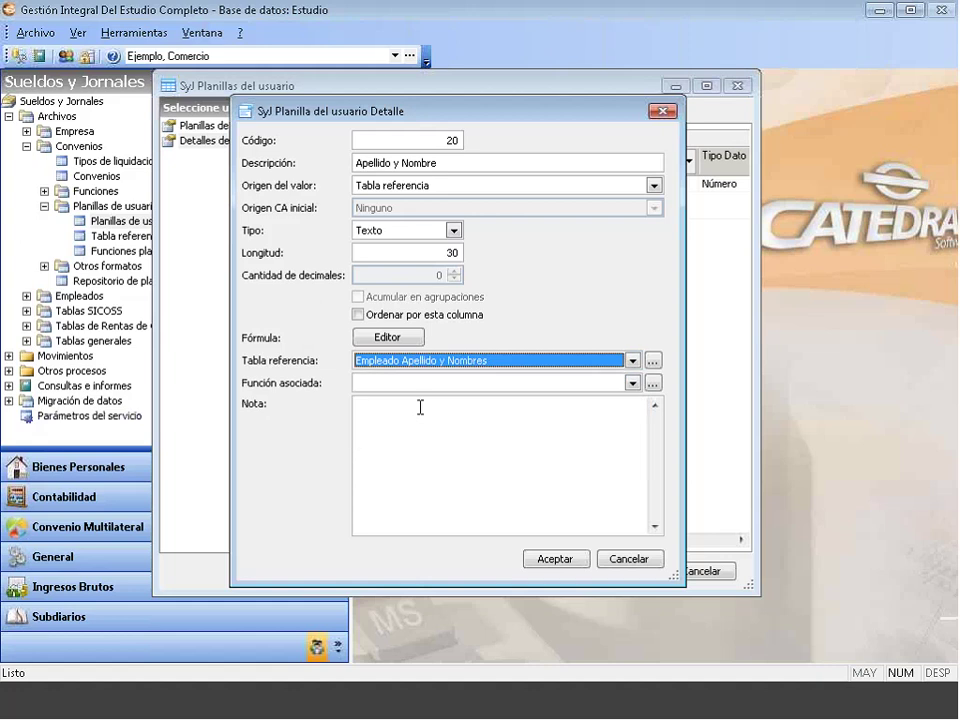
click(541, 560)
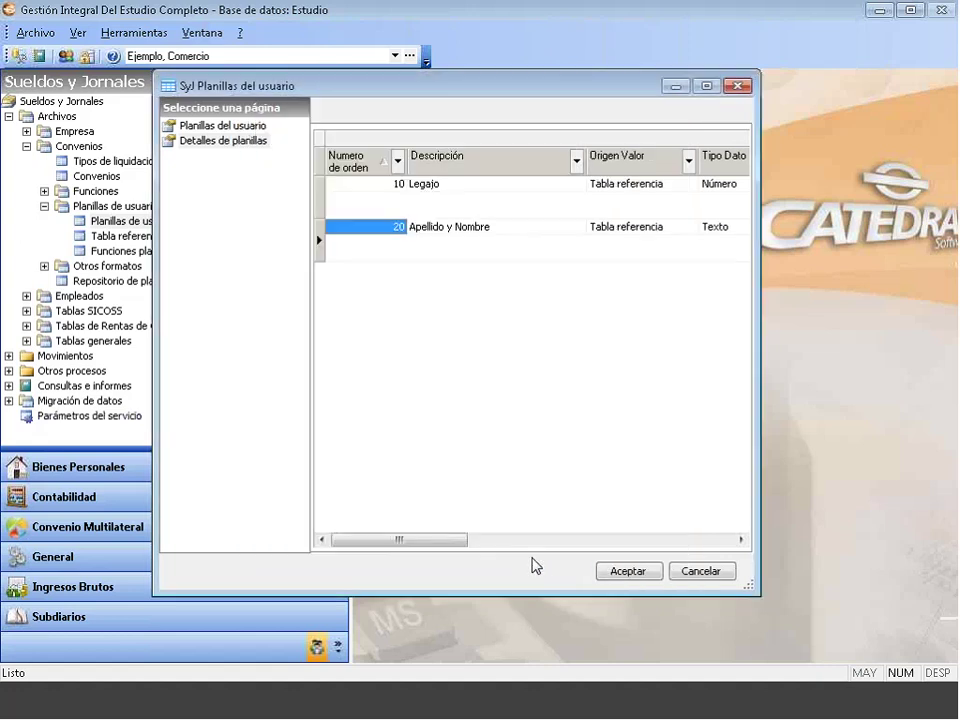
click(504, 187)
click(504, 227)
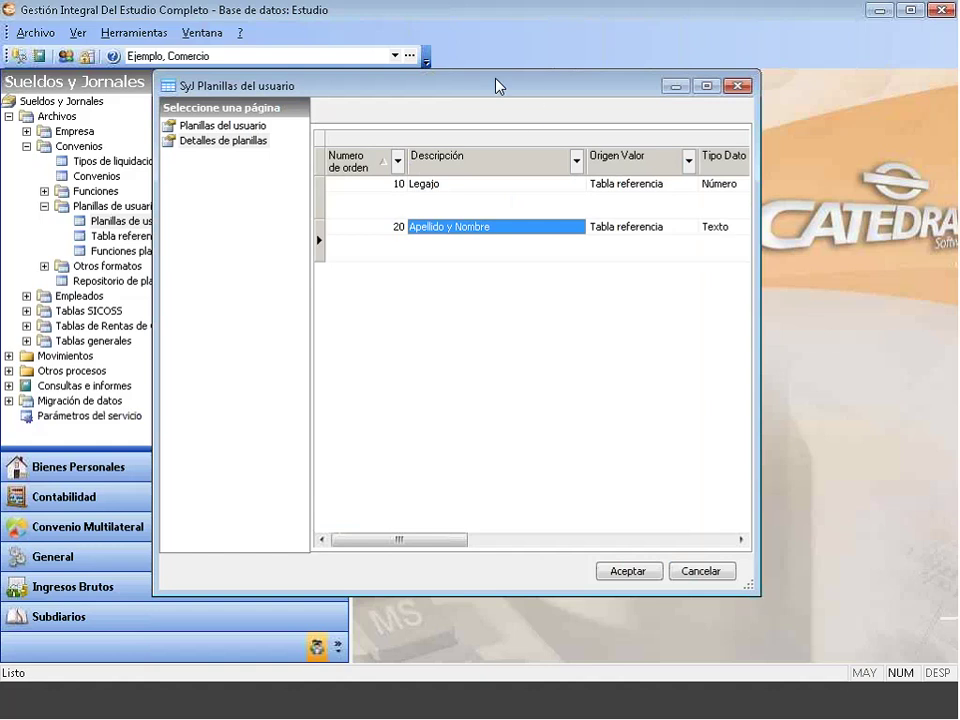
drag(524, 88, 495, 79)
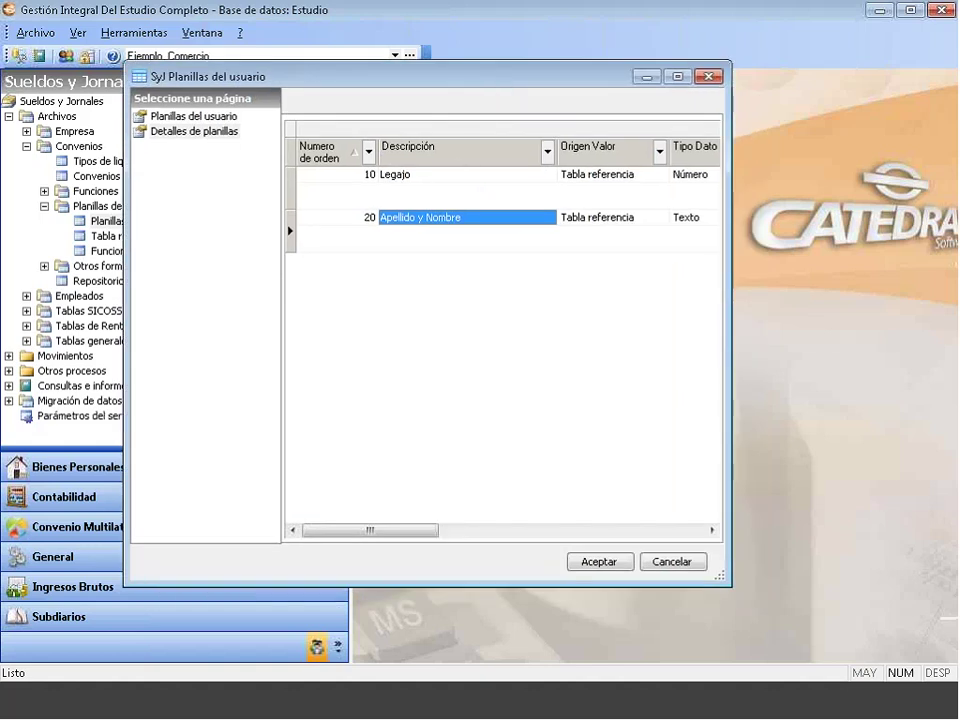
Start a new spreadsheet detail with code 30 and description "Remunerativos"
right_click(375, 296)
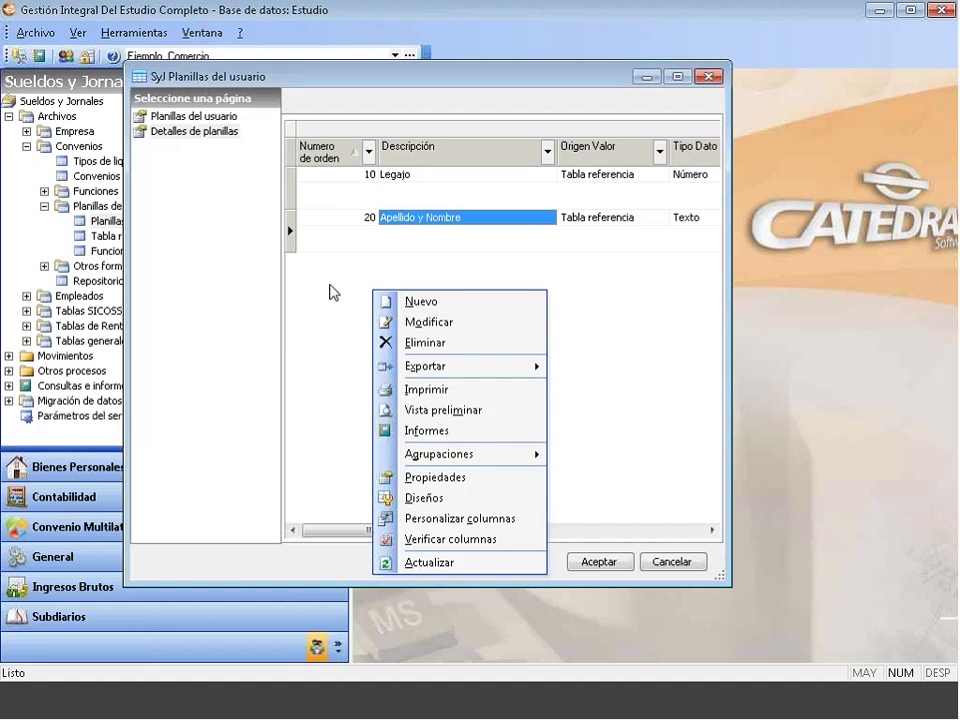
click(403, 303)
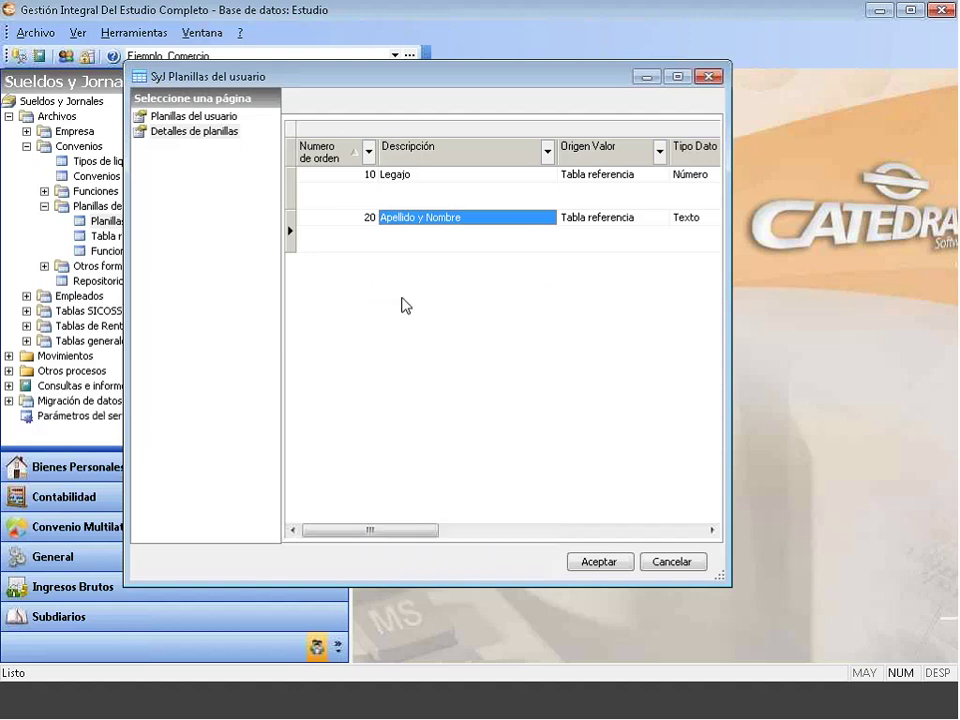
drag(411, 141, 531, 143)
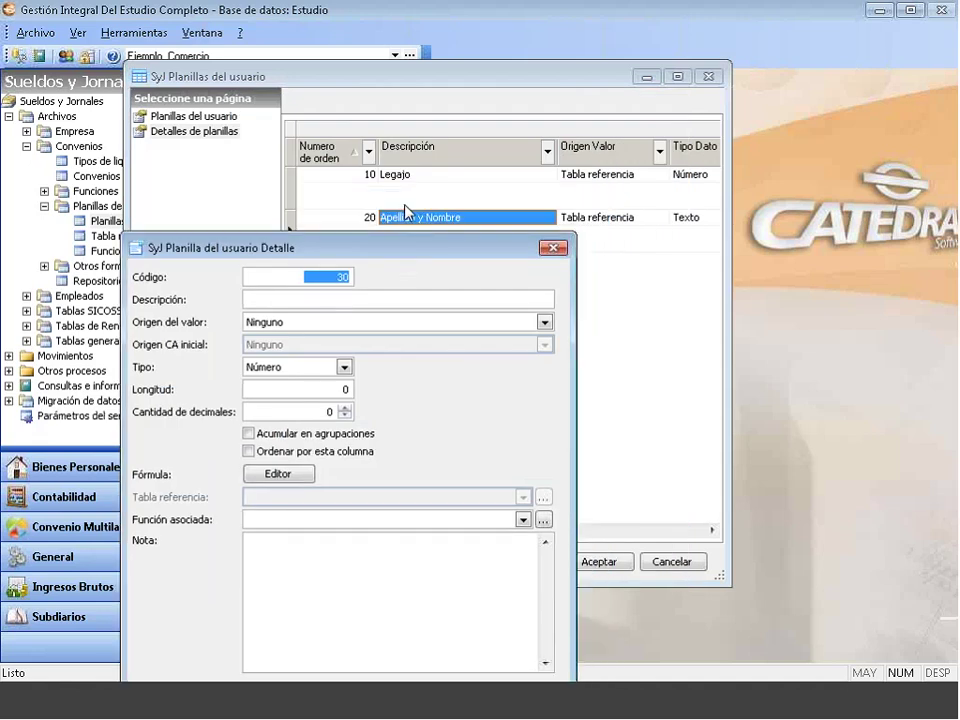
text(1)
key(BackSpace)
text(30)
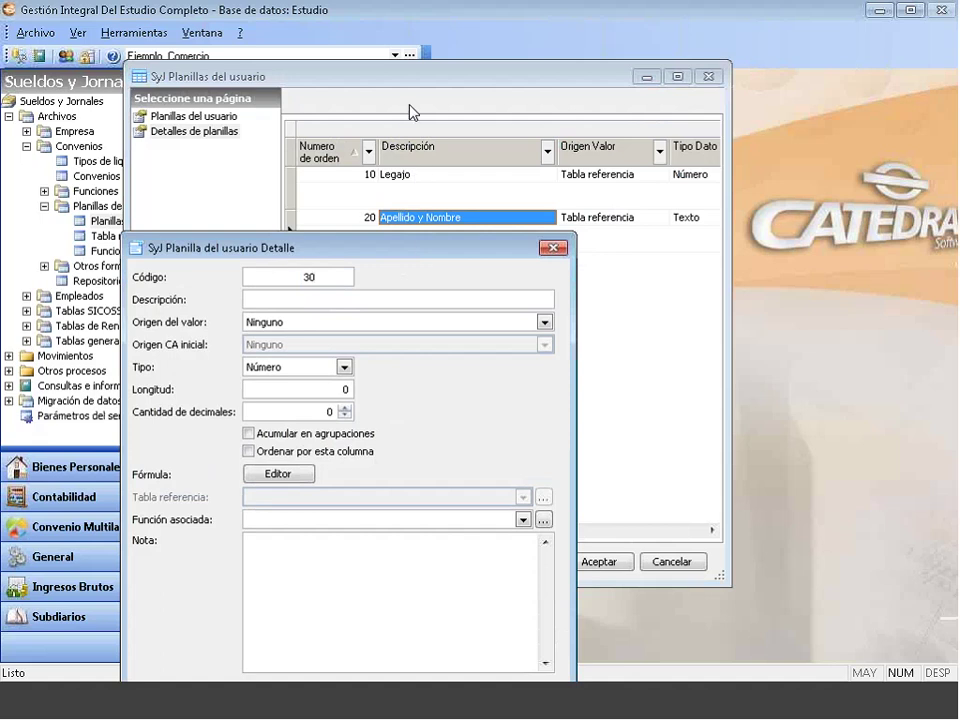
click(308, 299)
text(Remunerativo)
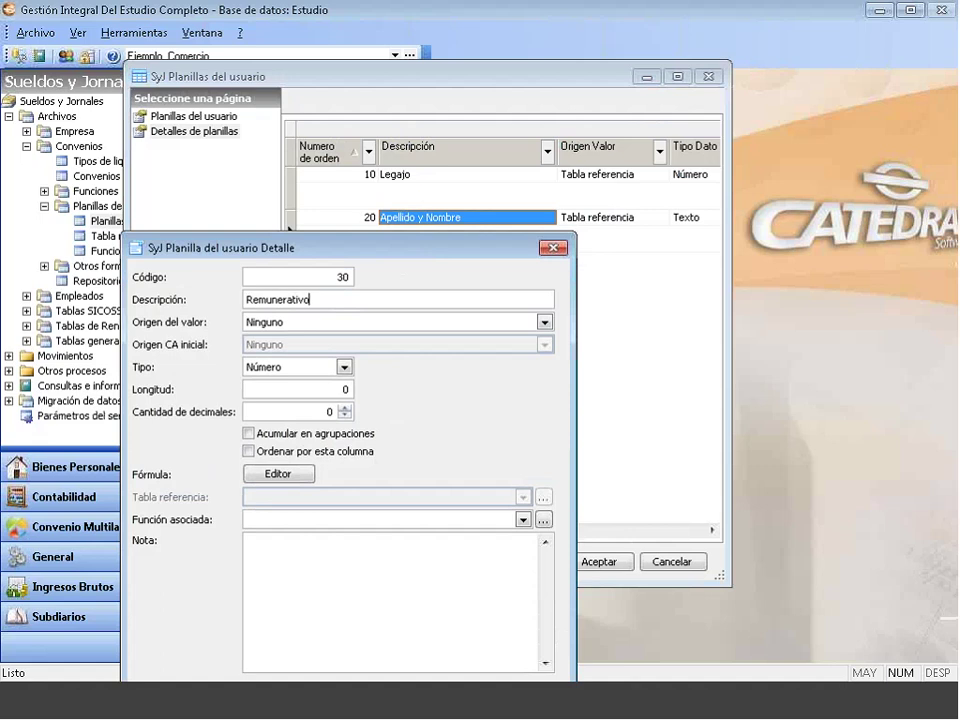
text(s)
Set the Remunerativos detail's value origin to Desde conceptos asociados and its initial CA origin to Rango de tipos de conceptos
drag(412, 247, 465, 119)
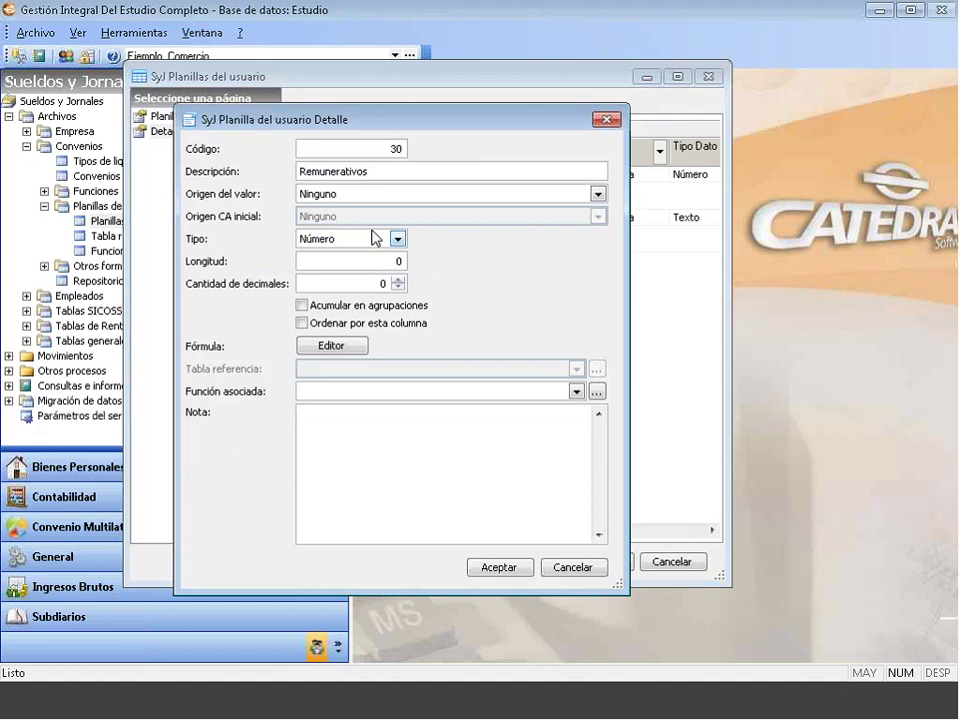
click(525, 194)
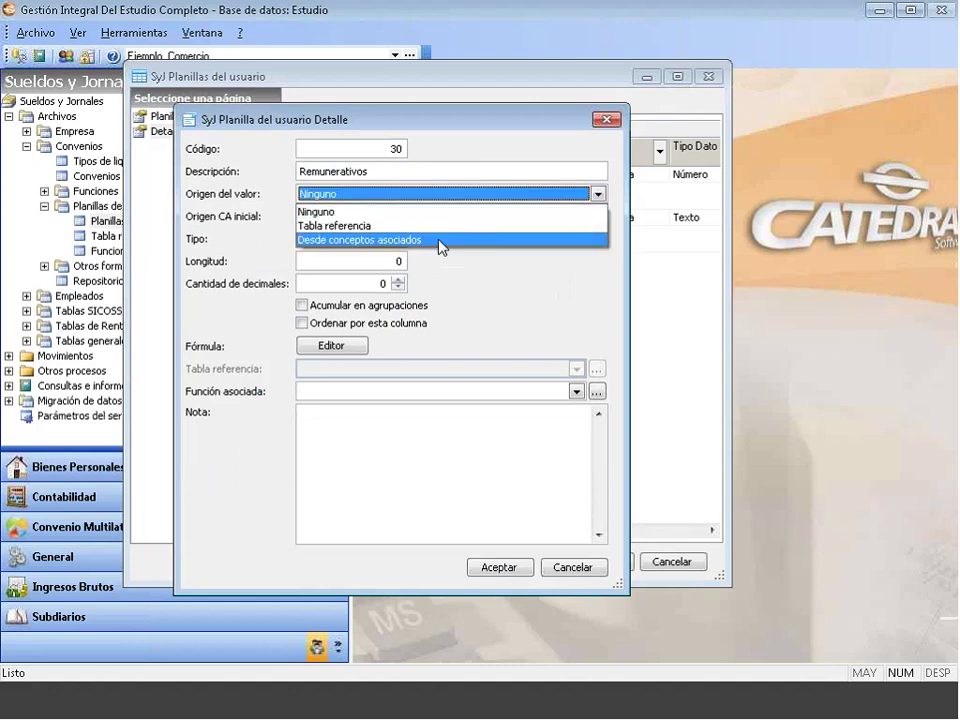
click(440, 240)
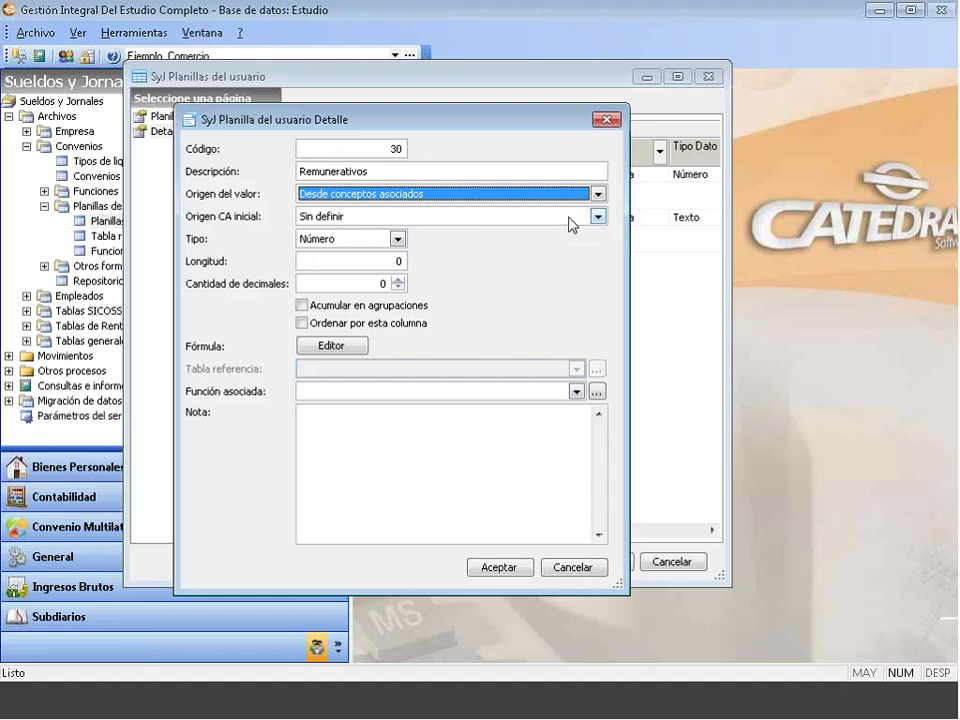
click(316, 217)
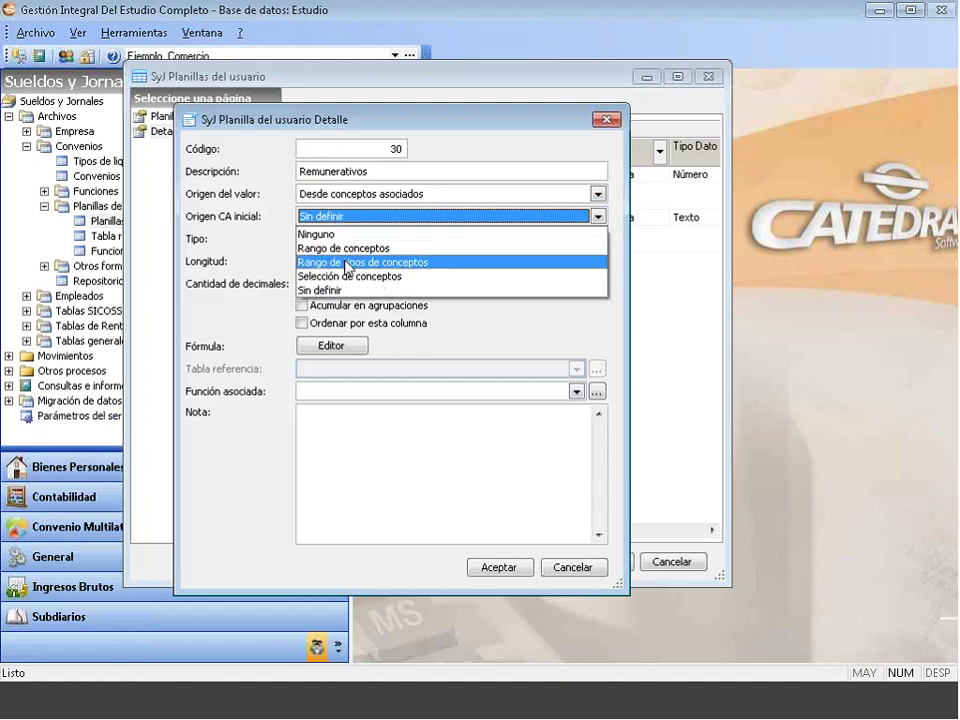
click(347, 263)
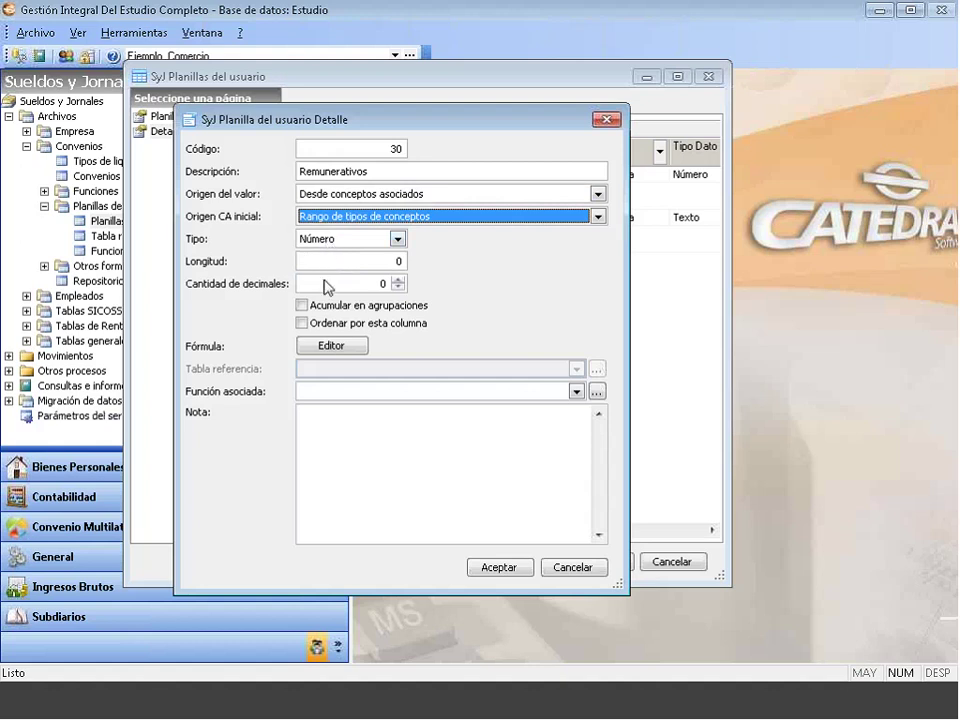
Give the Remunerativos detail length 10 and 2 decimals, enable Acumular en agrupaciones, and save it
click(345, 262)
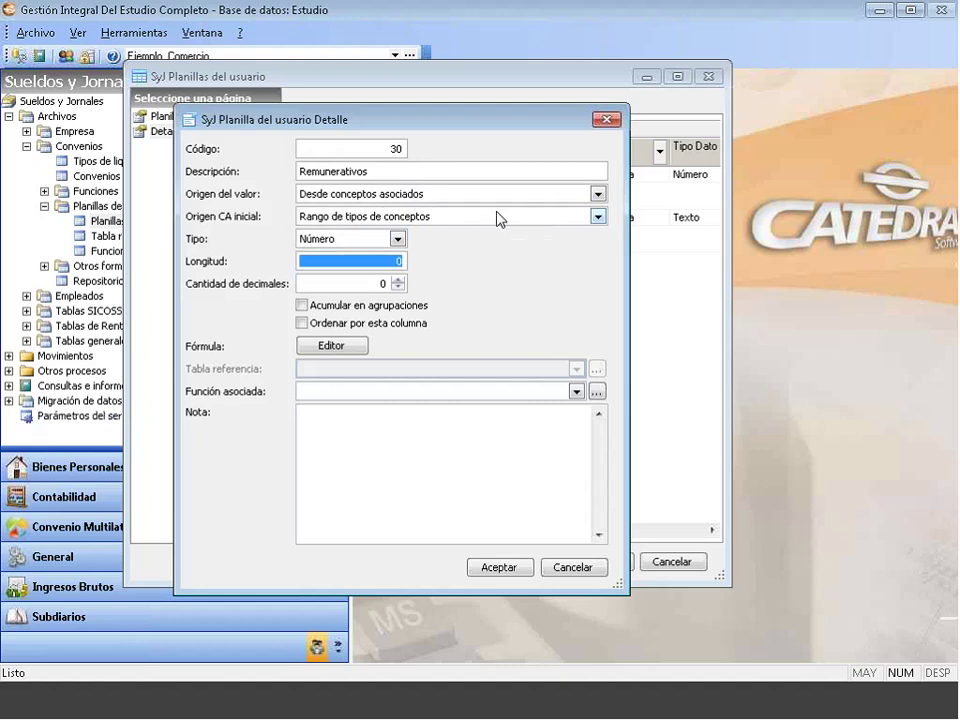
text(10)
click(398, 279)
click(398, 279)
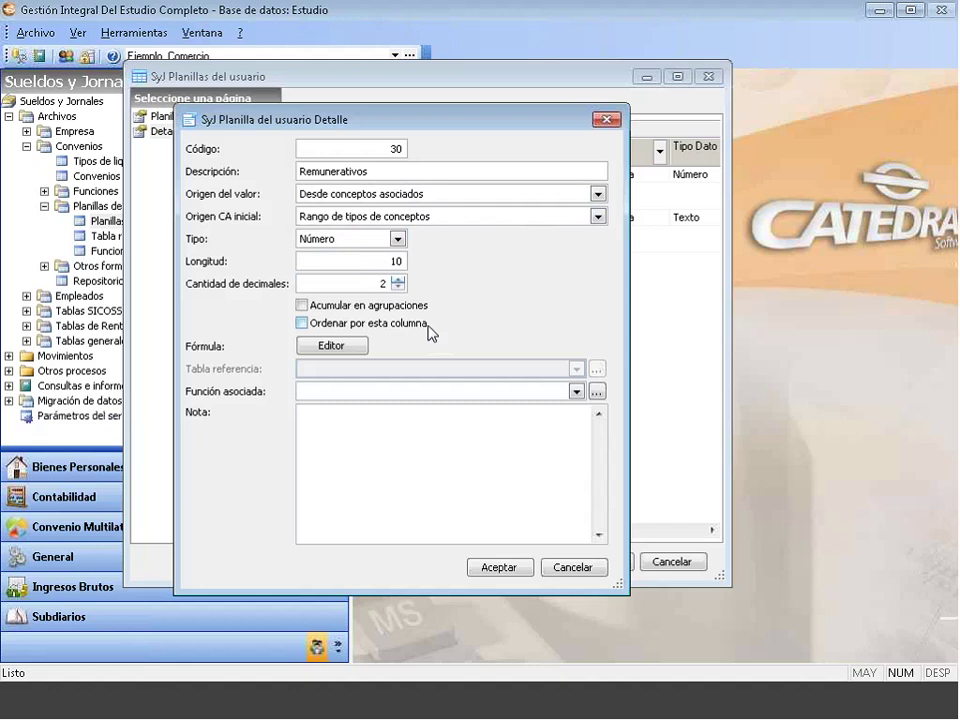
click(302, 307)
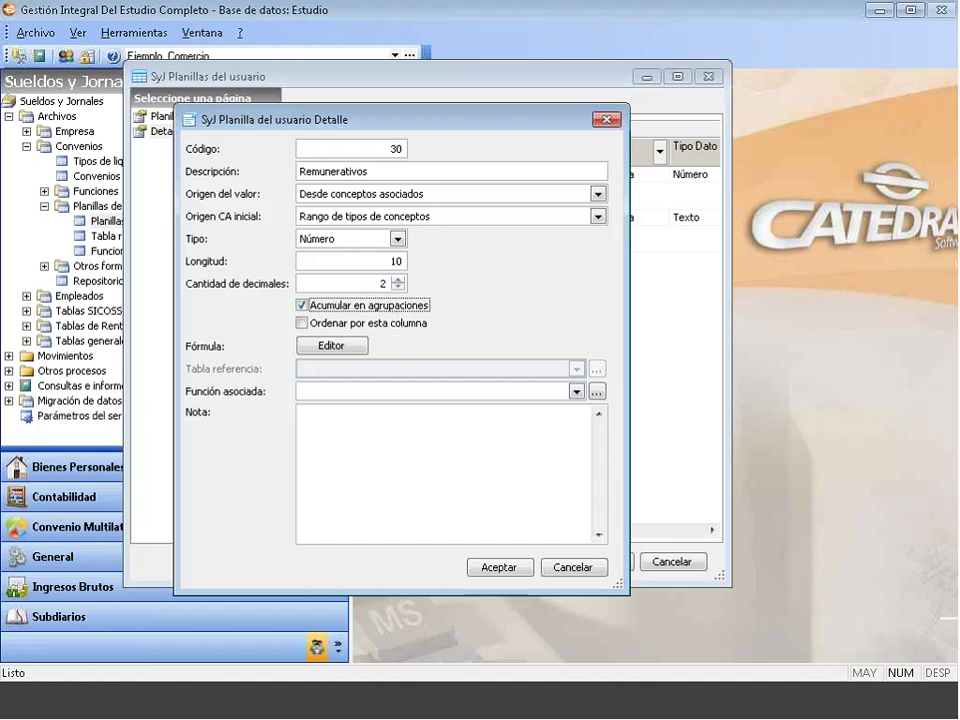
click(500, 567)
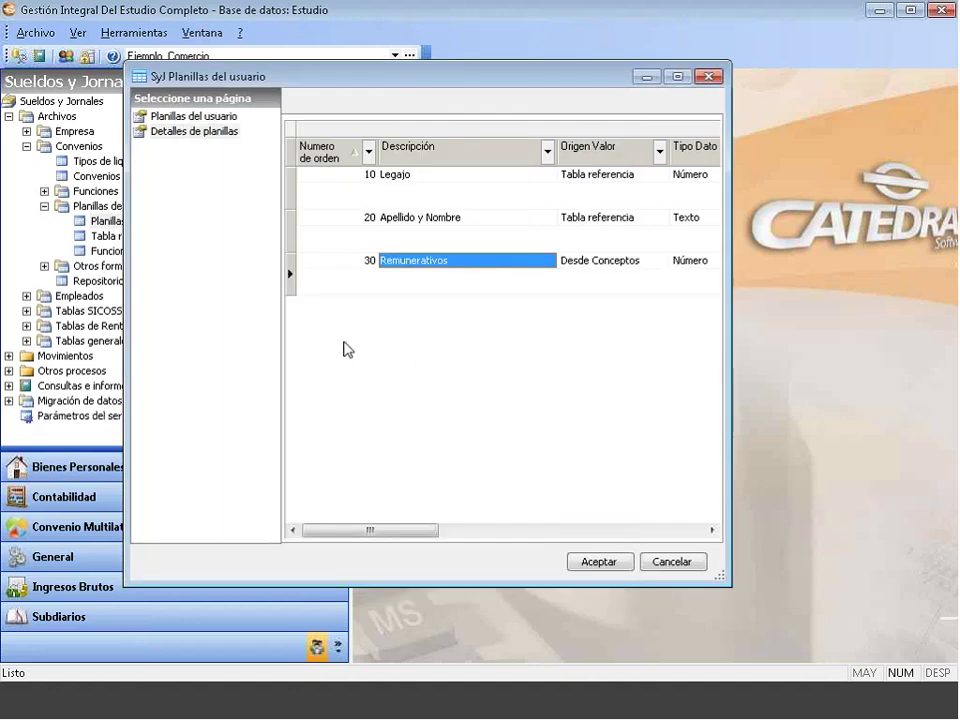
Start another spreadsheet detail with the description "No Remunerativos"
right_click(344, 343)
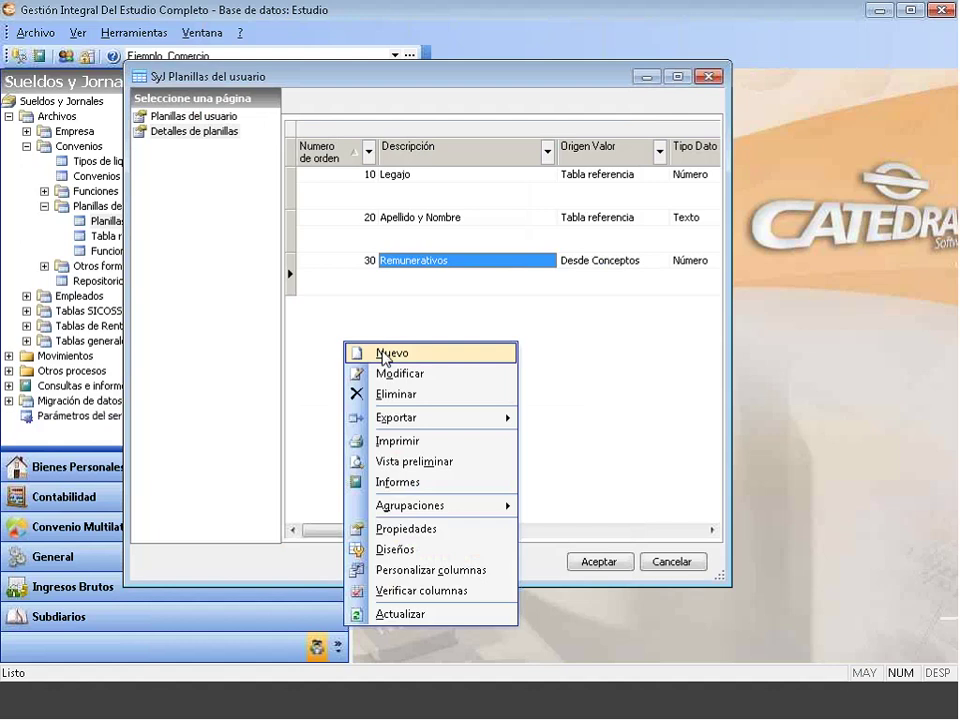
click(384, 354)
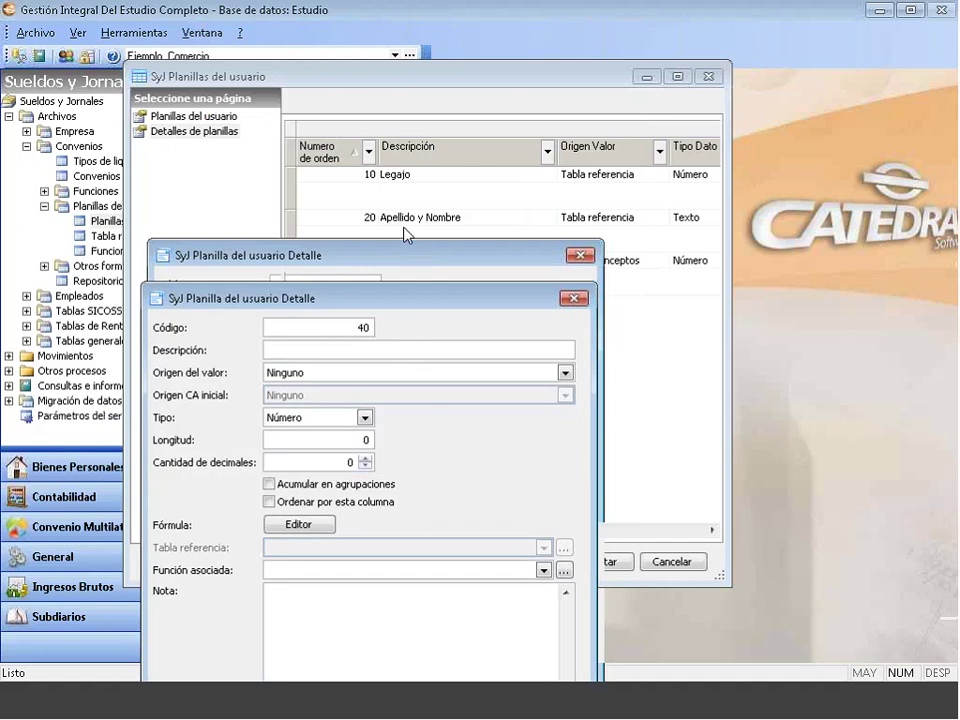
click(342, 350)
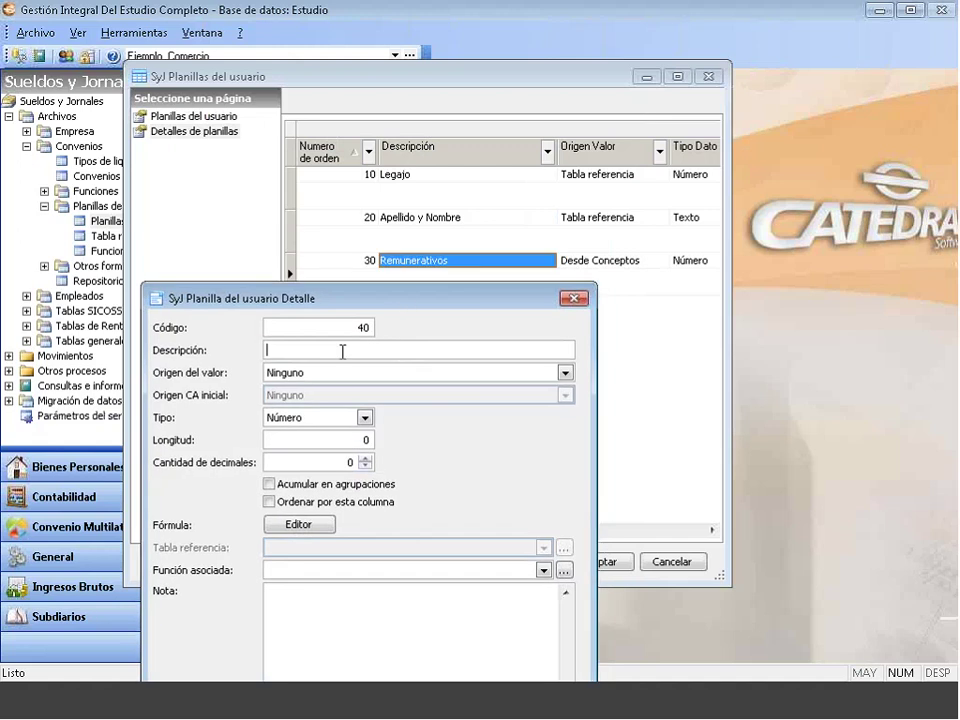
text(No Remunerativos)
Set the No Remunerativos detail's value origin to Desde conceptos asociados and its initial CA origin to Rango de tipos de conceptos
click(358, 375)
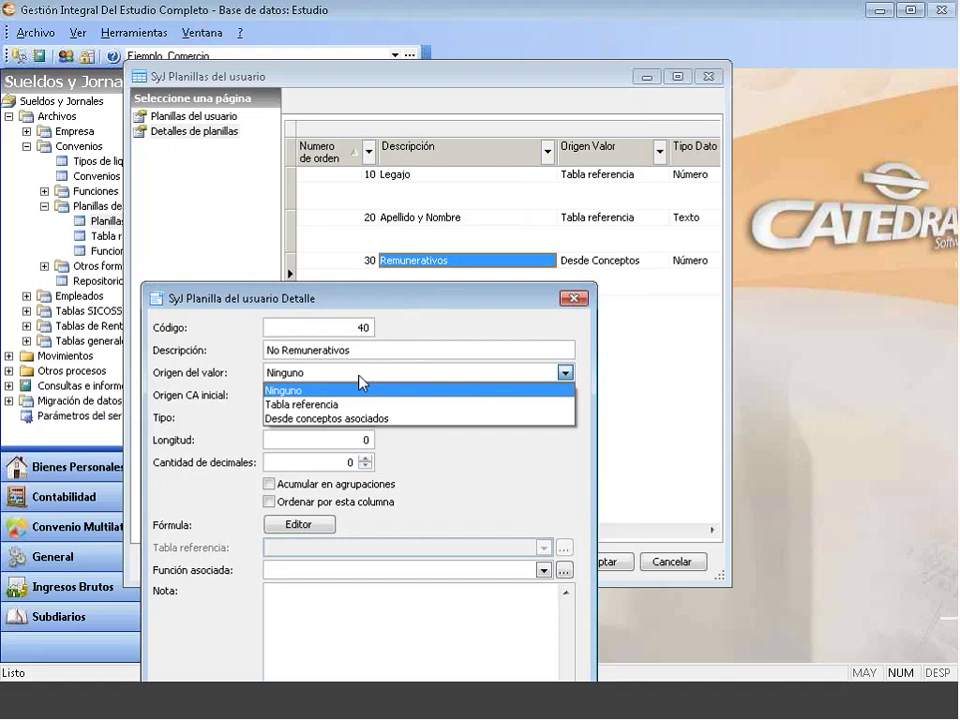
click(340, 419)
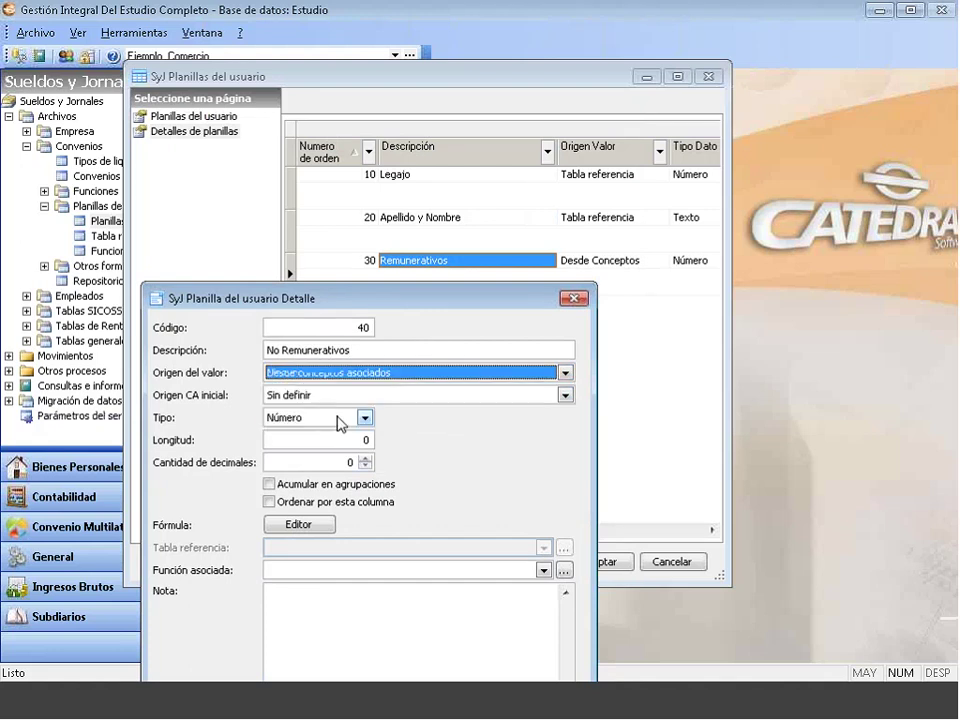
click(362, 404)
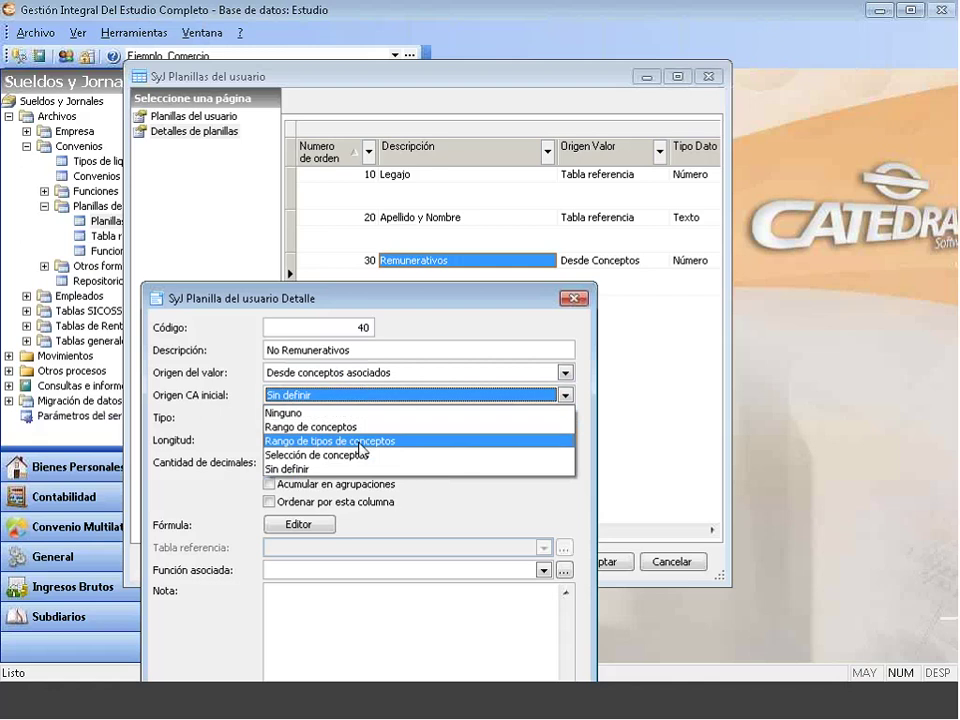
click(362, 444)
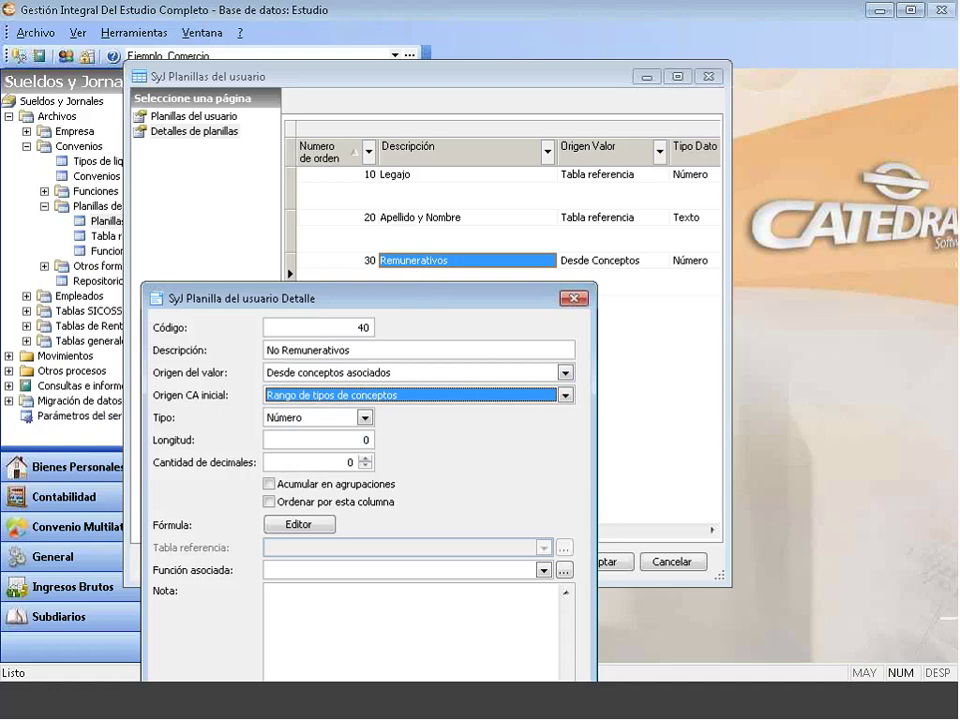
Give the No Remunerativos detail length 10 and 2 decimals, enable Acumular en agrupaciones, and save it
click(336, 418)
click(336, 418)
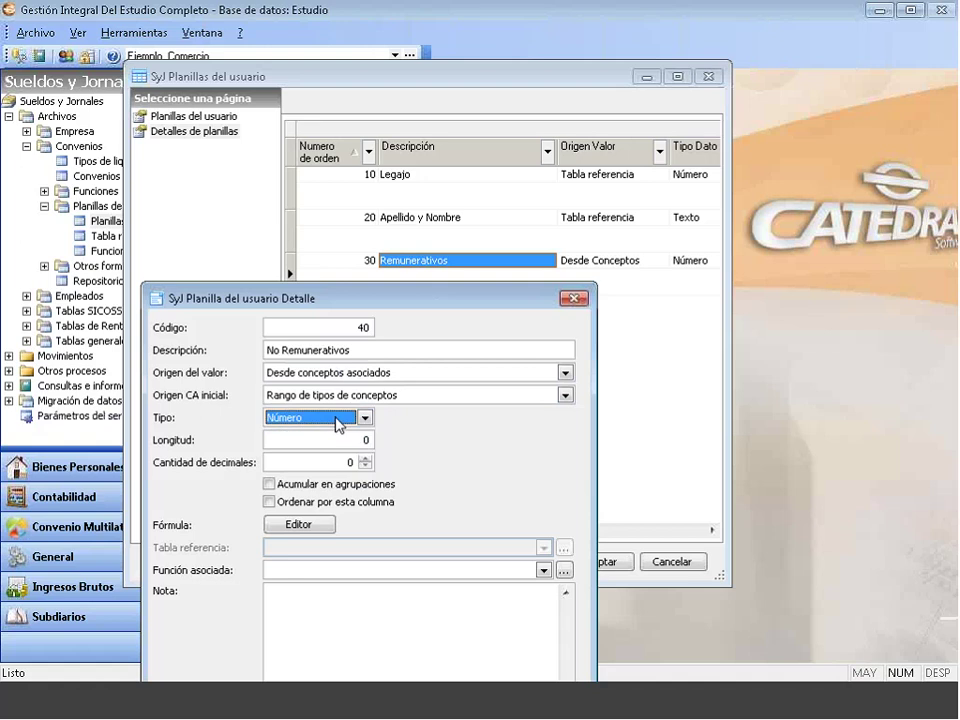
key(Tab)
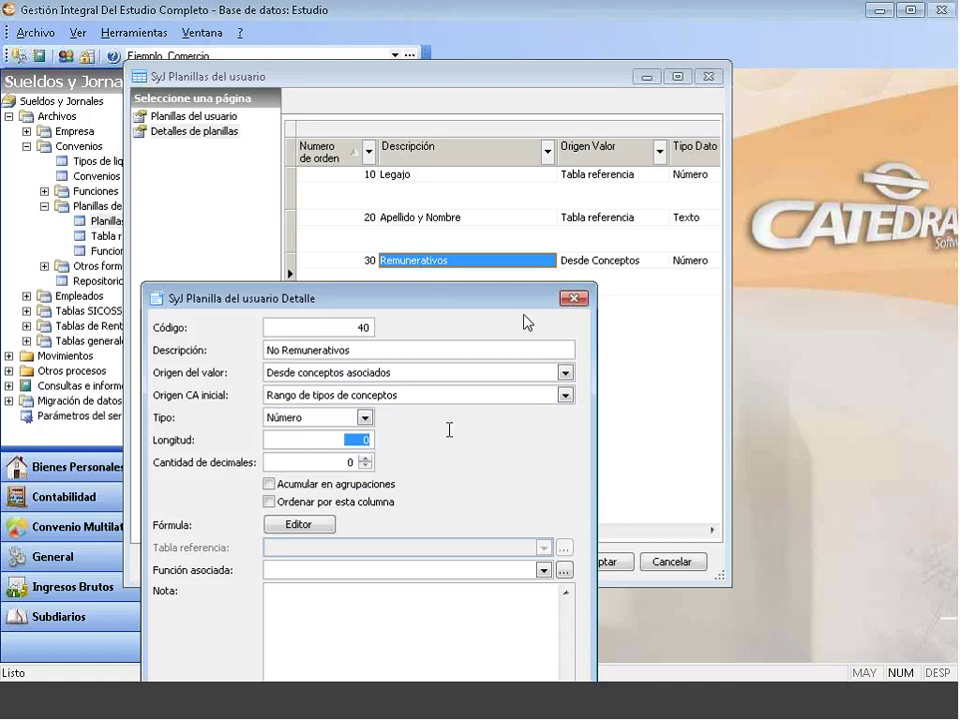
text(10)
click(366, 458)
click(366, 458)
drag(417, 298, 418, 138)
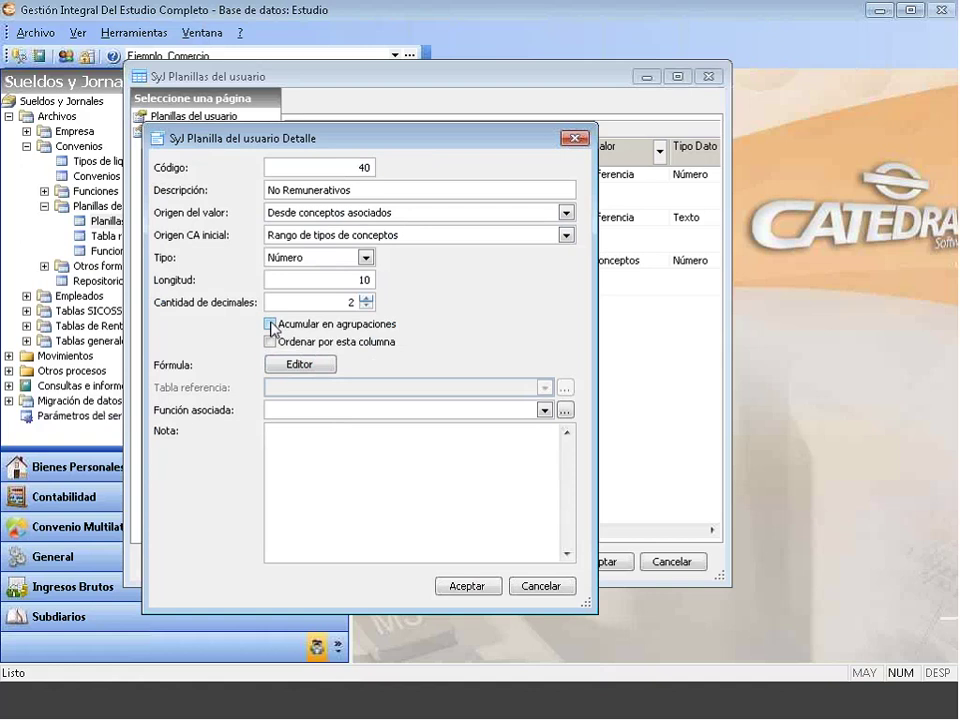
click(270, 325)
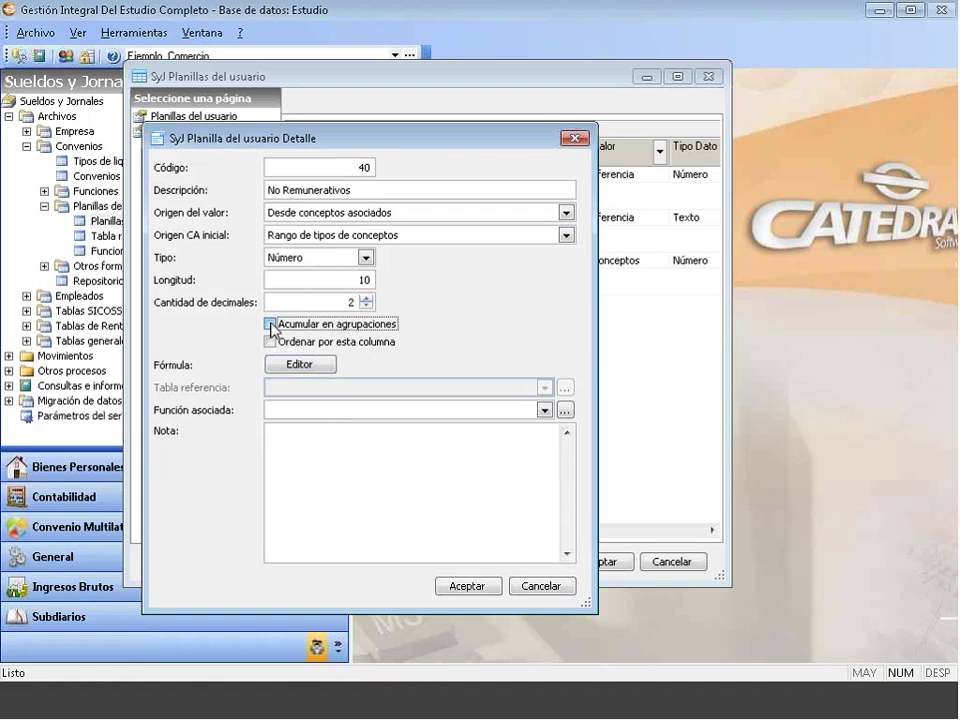
click(270, 325)
click(456, 588)
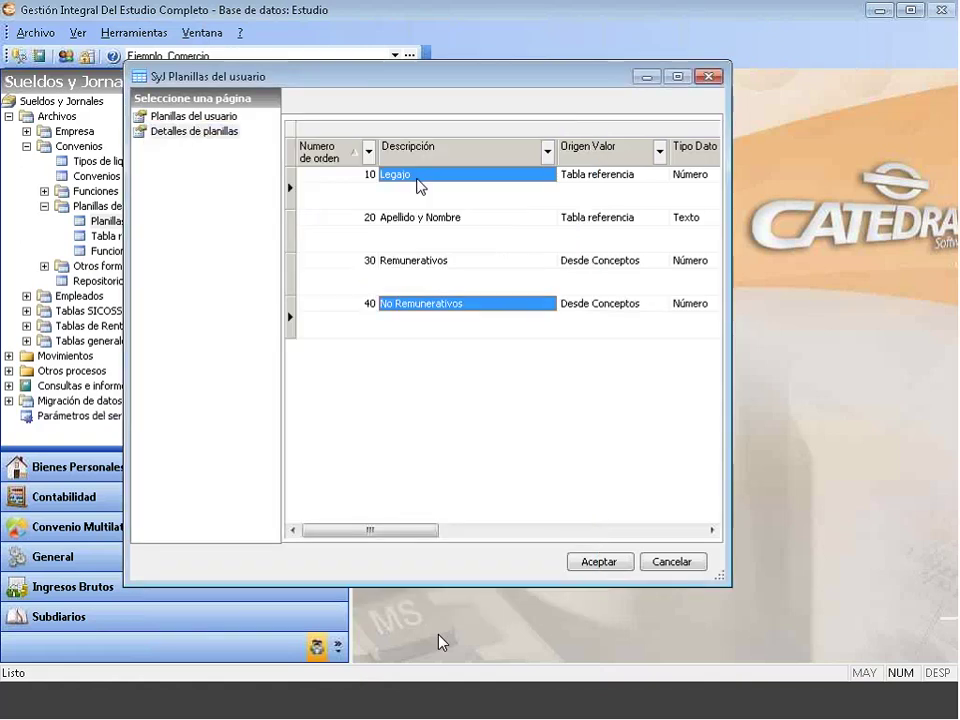
click(403, 224)
click(399, 268)
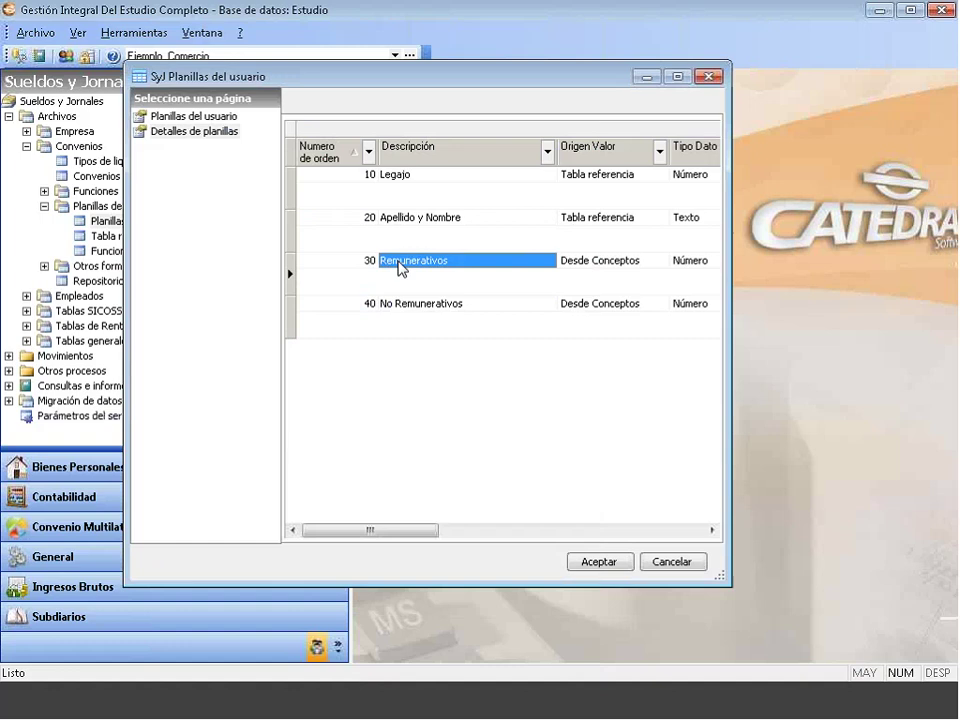
click(407, 312)
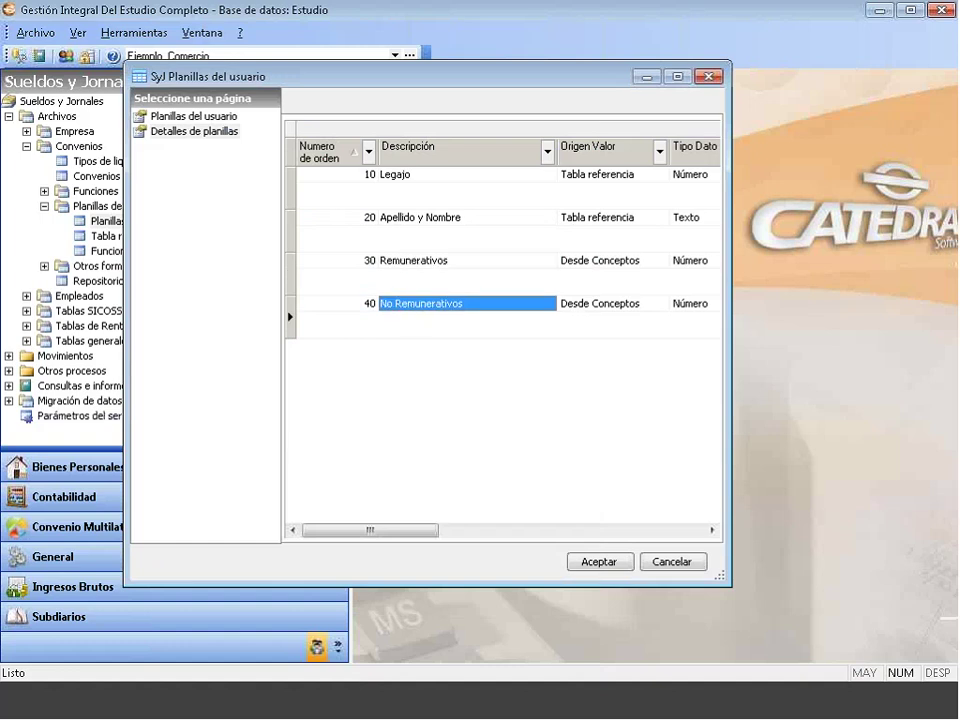
Start a new spreadsheet detail with description "Aportes" and value origin Desde conceptos asociados
right_click(350, 388)
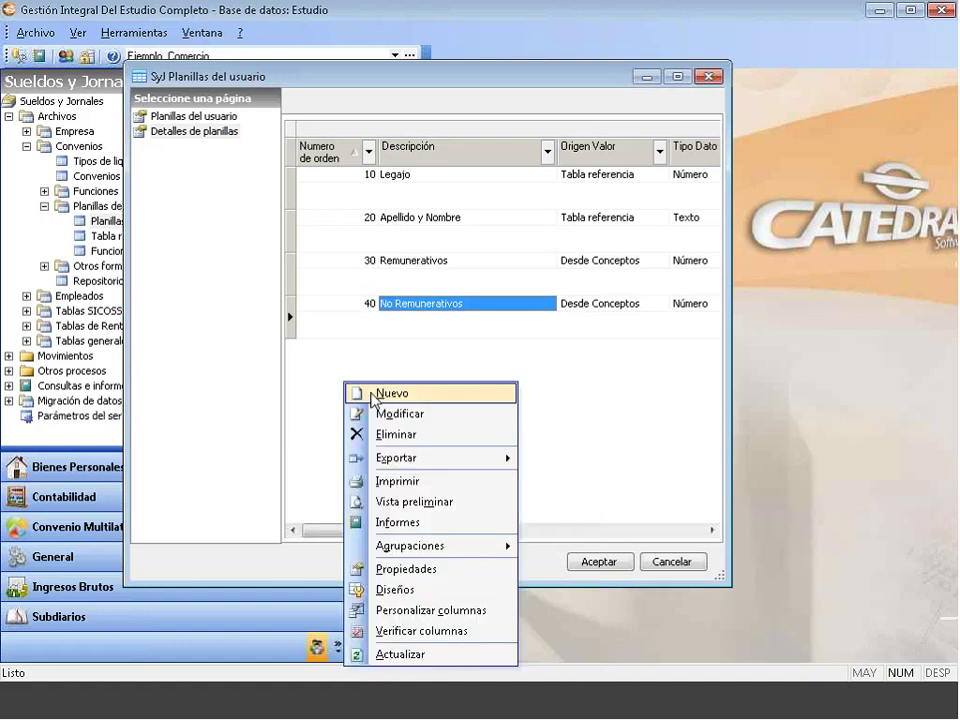
click(372, 396)
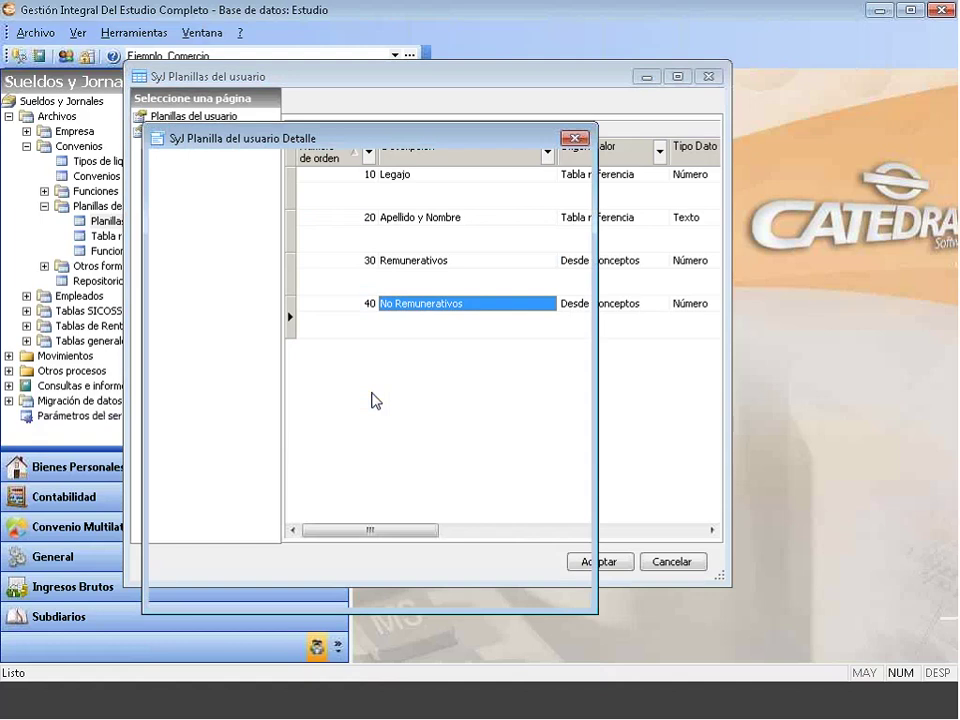
text(Apor)
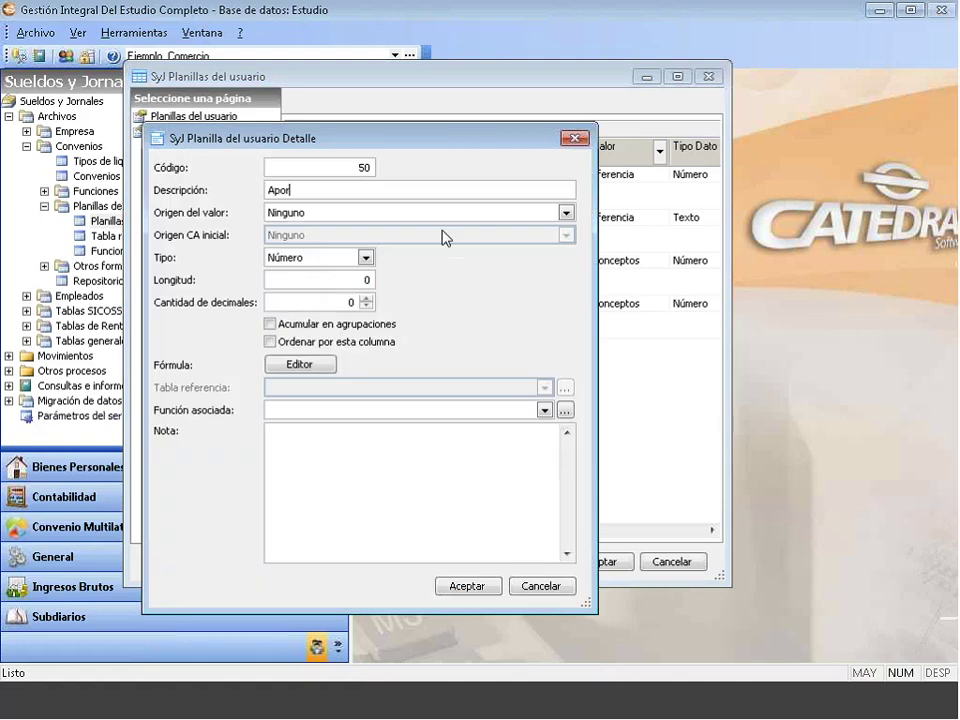
text(tes)
click(331, 219)
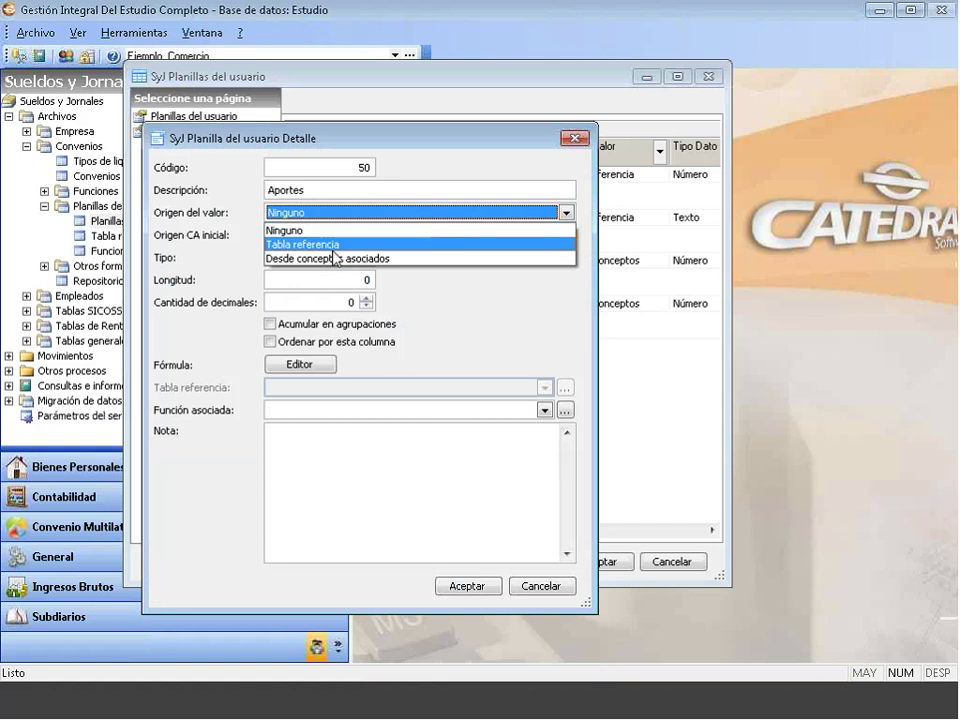
click(334, 258)
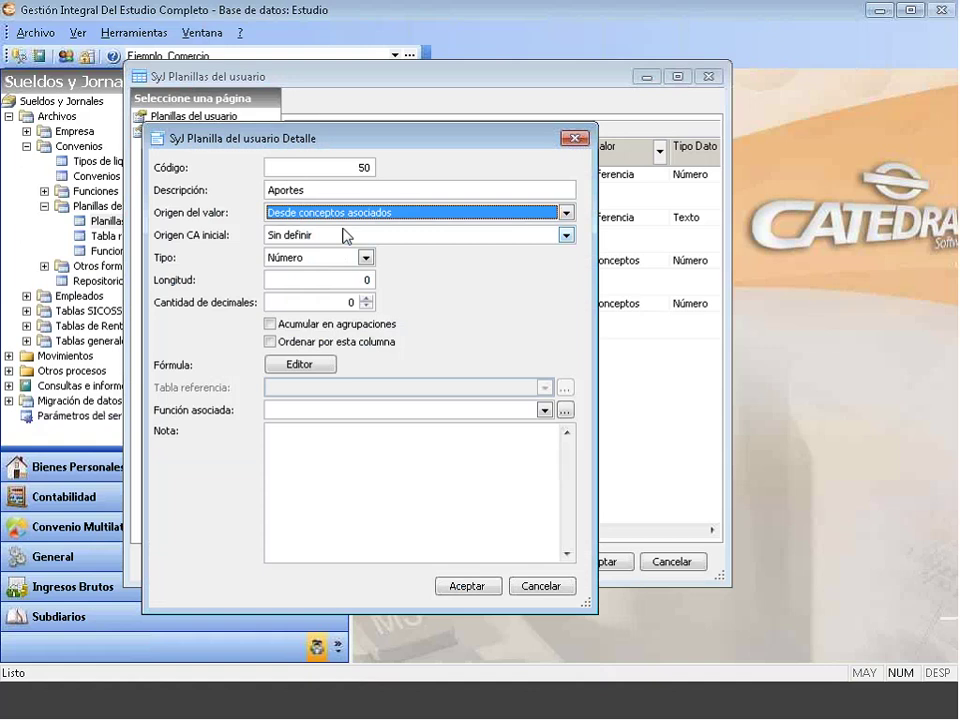
Give the Aportes detail initial CA origin Rango de tipos de conceptos, length 10, 2 decimals and Acumular en agrupaciones, and save it
click(343, 236)
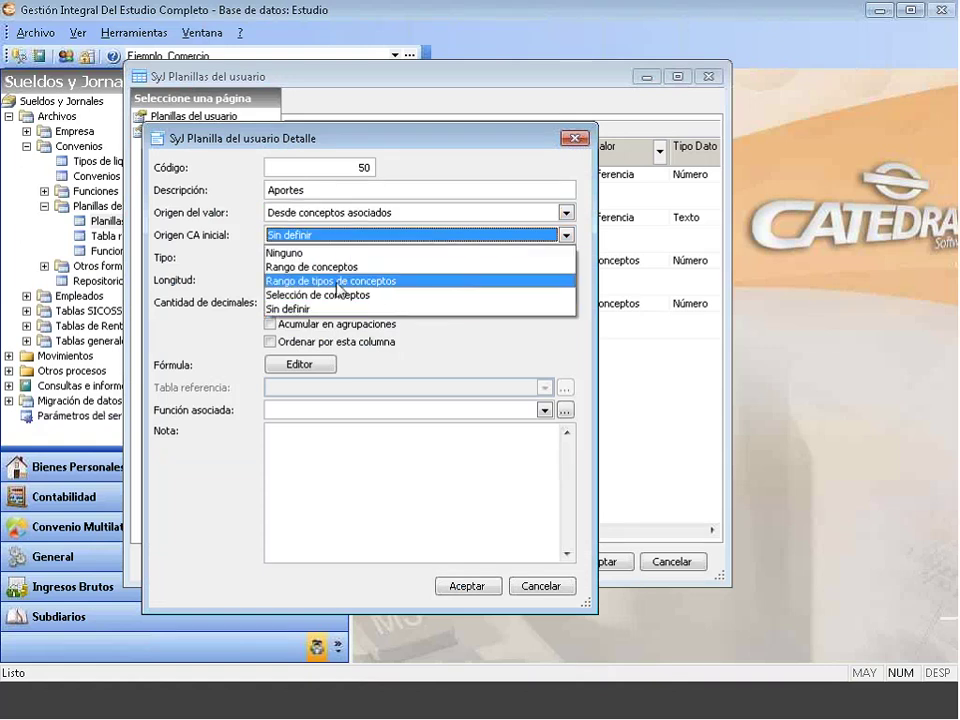
click(340, 284)
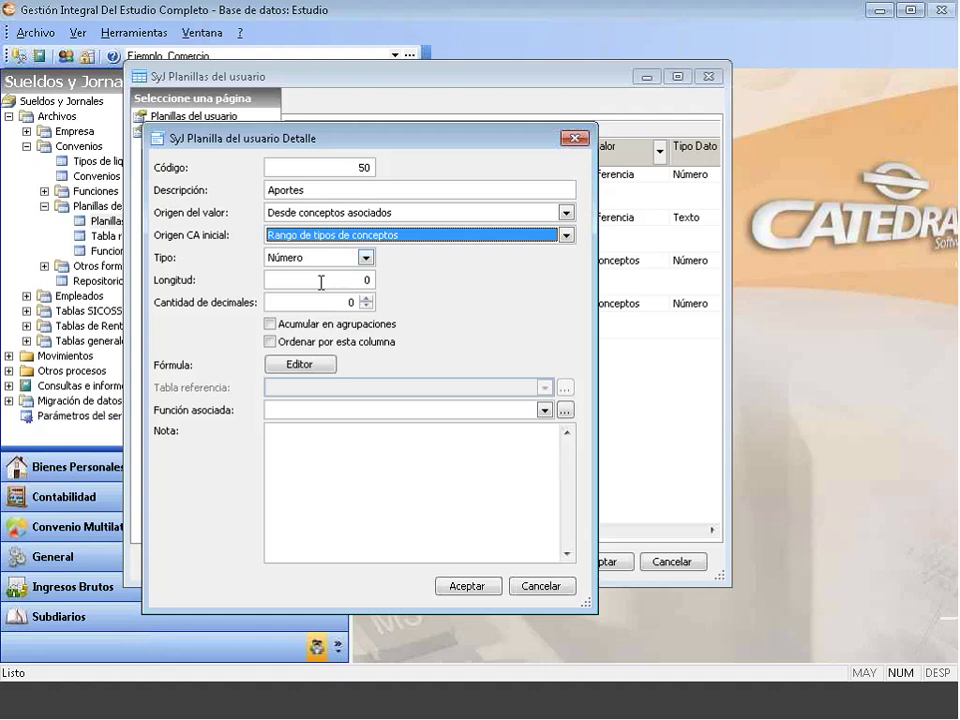
click(321, 283)
text(10)
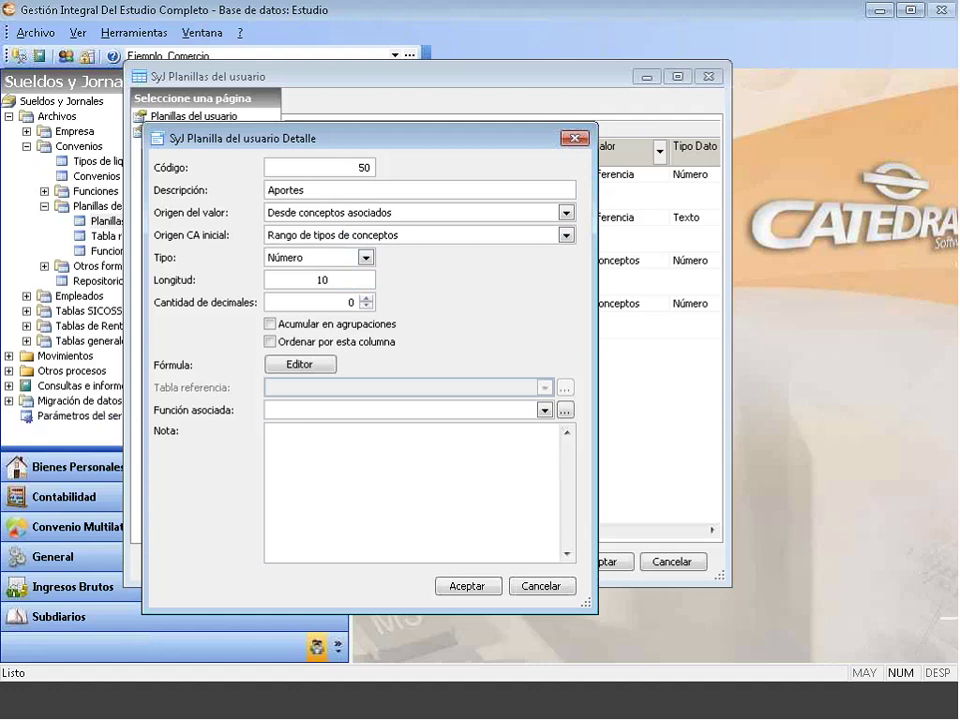
click(367, 298)
click(367, 298)
click(270, 325)
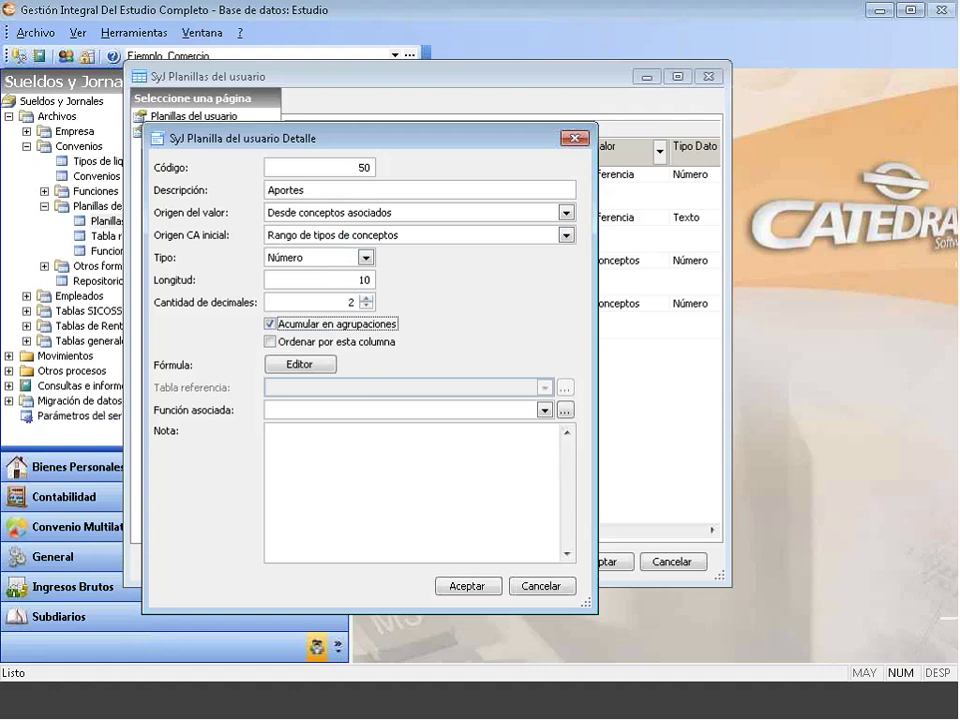
click(464, 587)
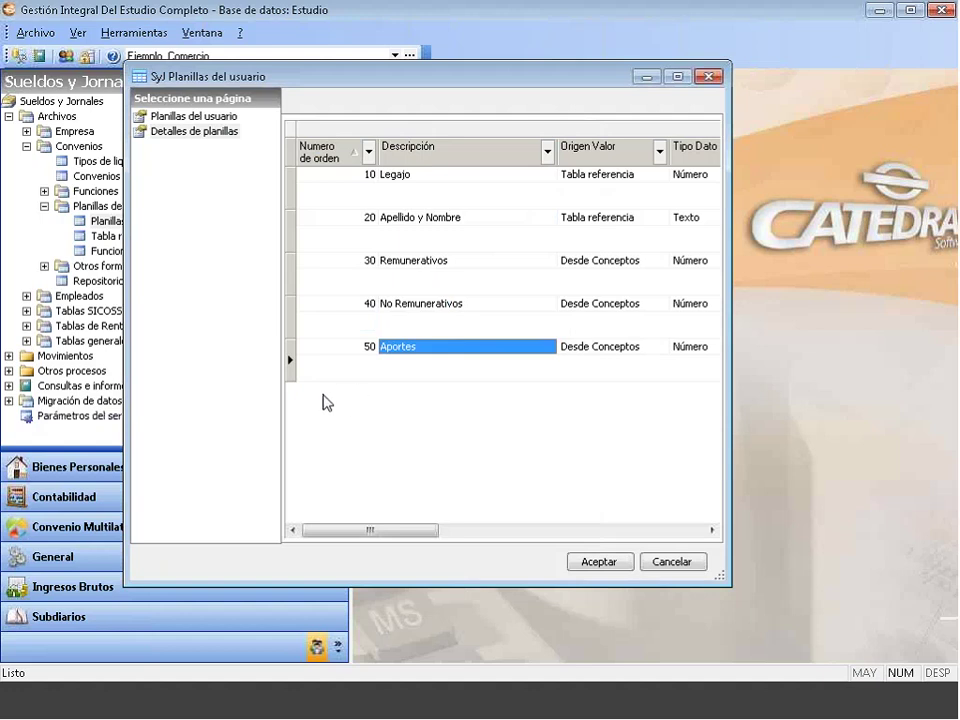
Start a new spreadsheet detail with the description "Sueldo Neto"
right_click(363, 395)
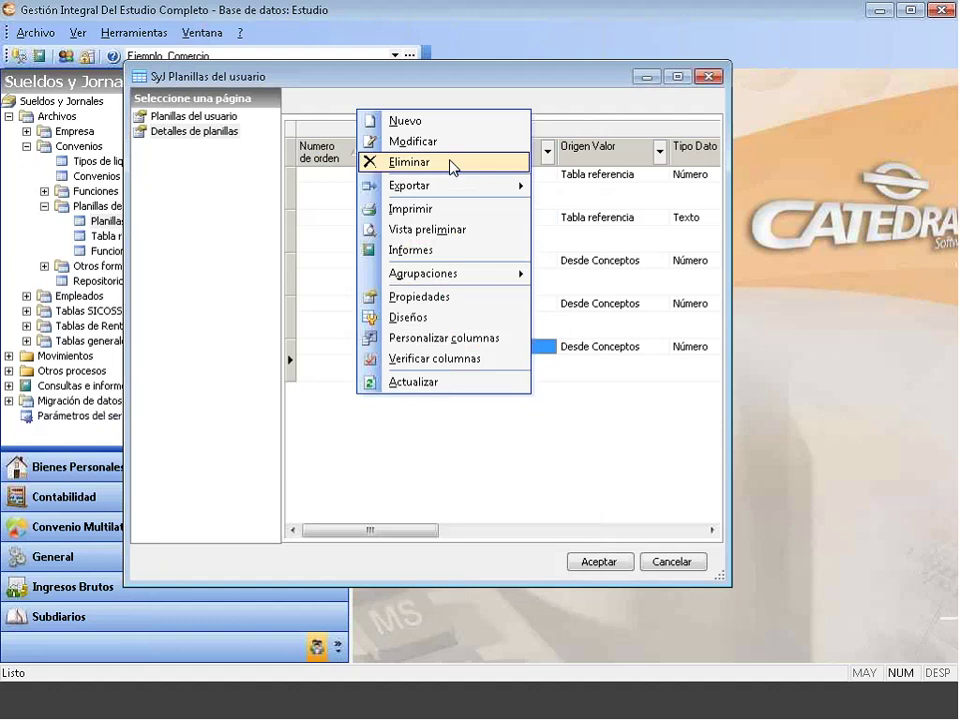
click(436, 122)
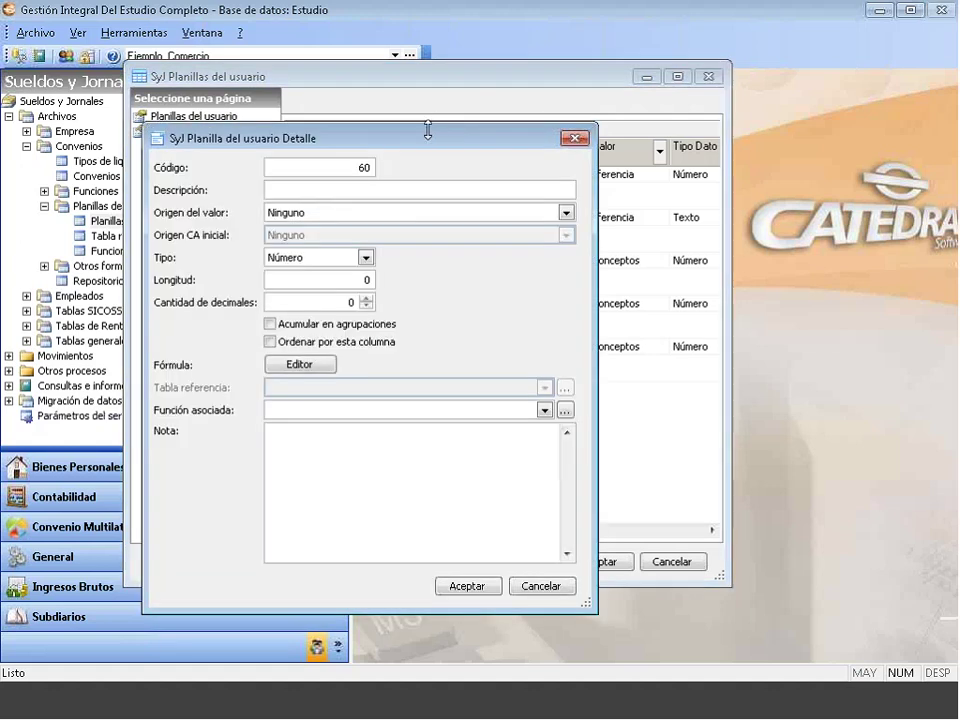
click(327, 186)
text(Sueldo Neto)
Set the Sueldo Neto detail's value origin to Tabla referencia and its reference table to Empleado Sueldo Neto
click(360, 214)
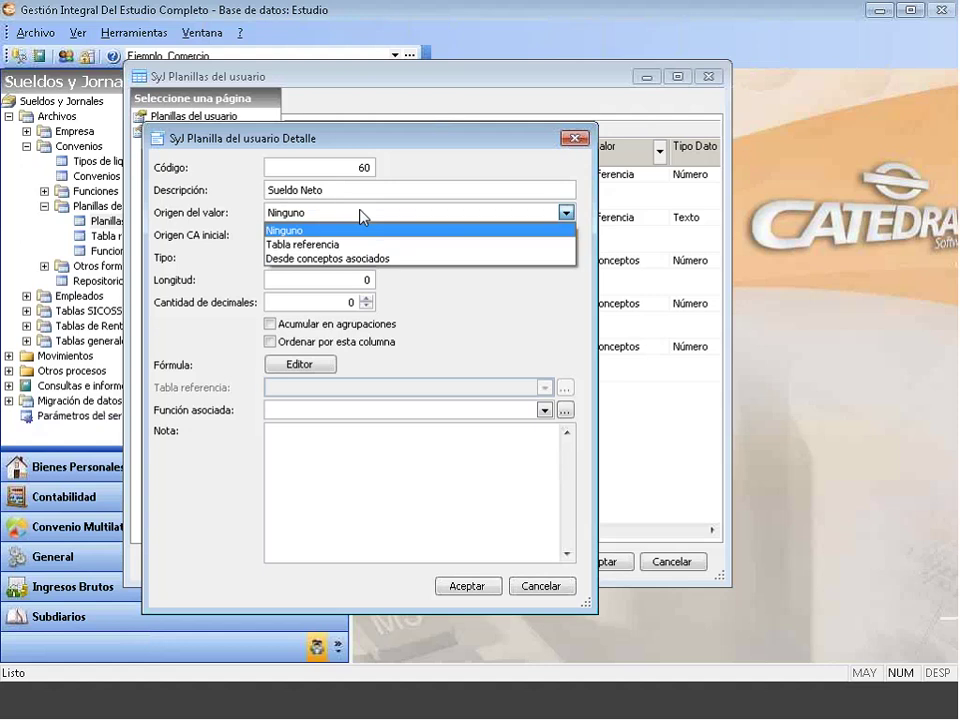
click(320, 244)
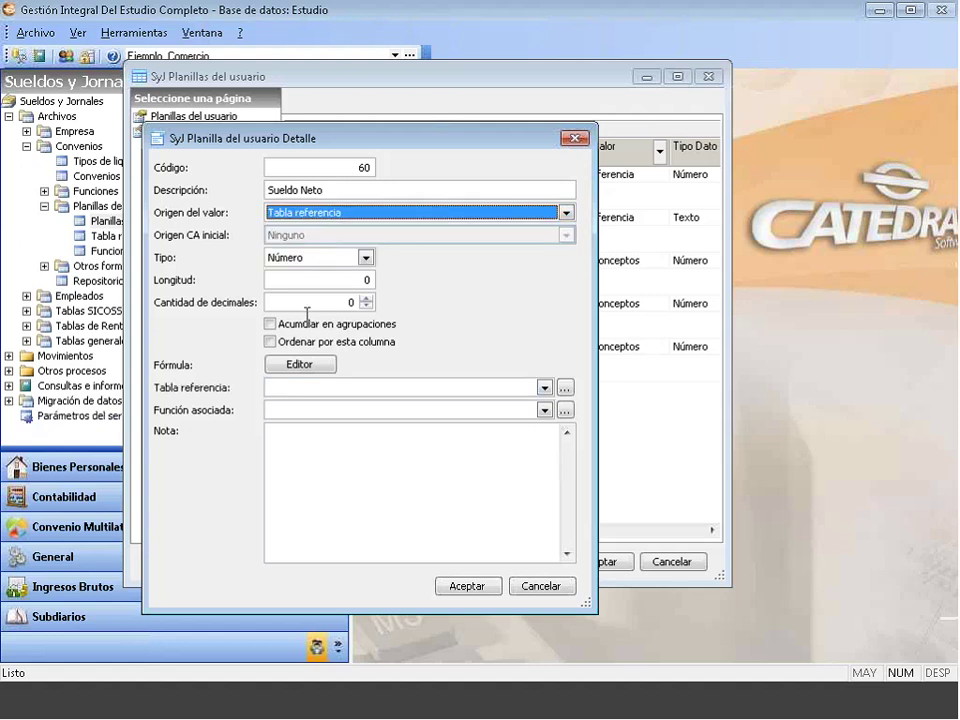
click(316, 388)
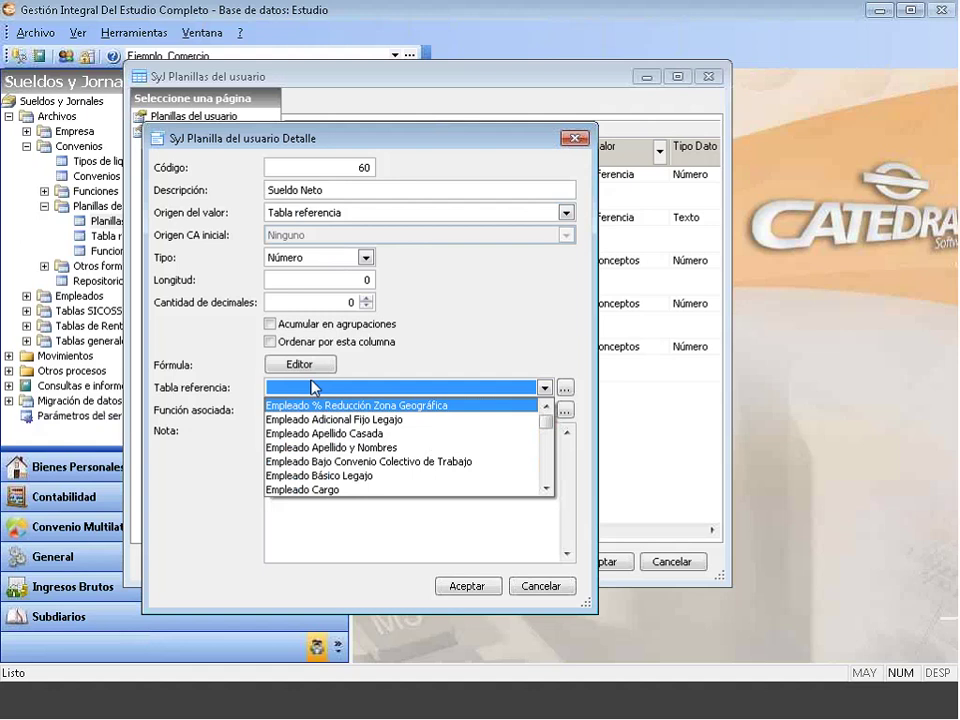
key(Down)
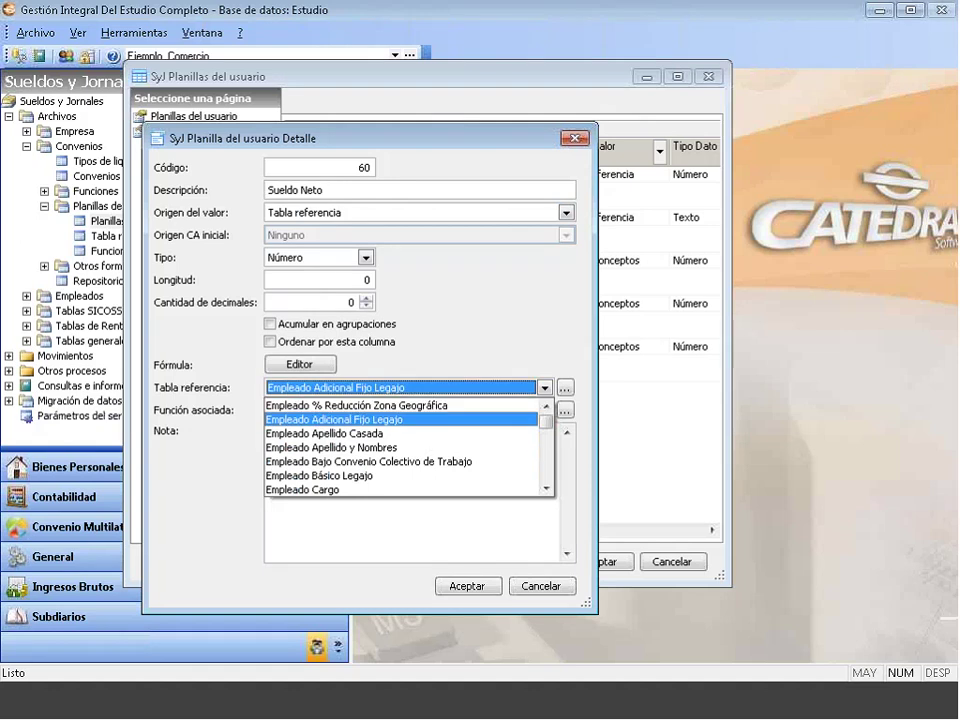
click(546, 489)
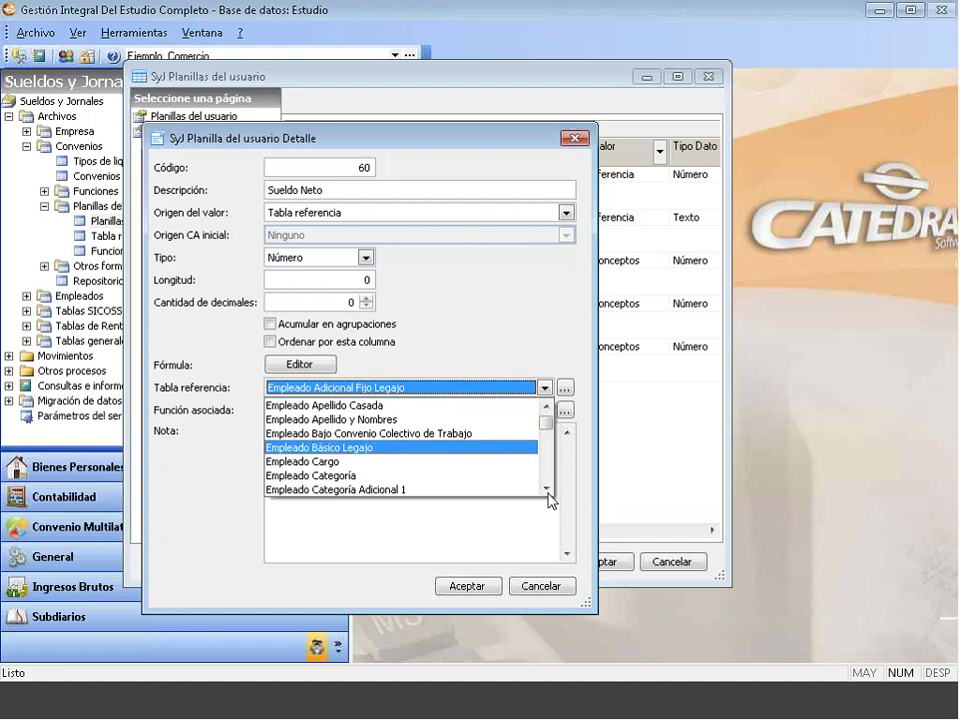
click(546, 489)
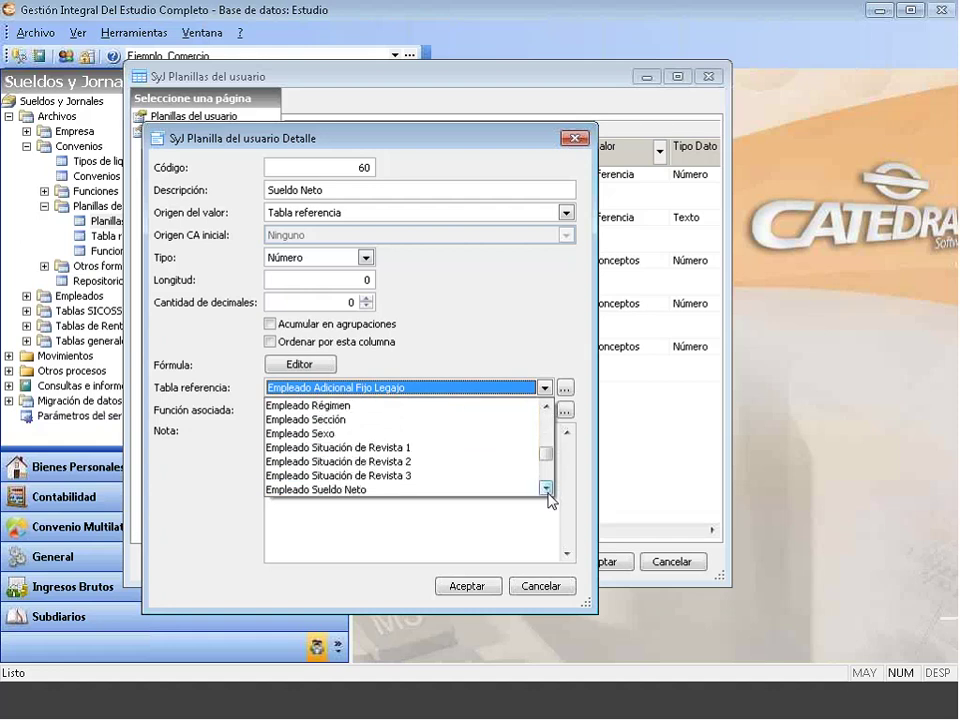
click(546, 489)
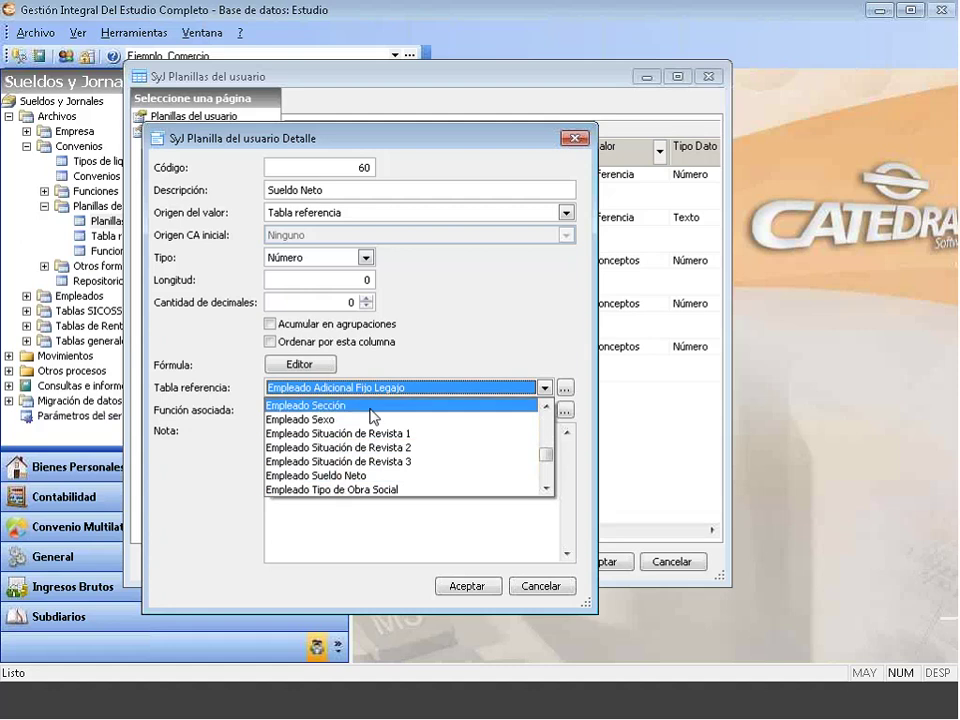
click(381, 476)
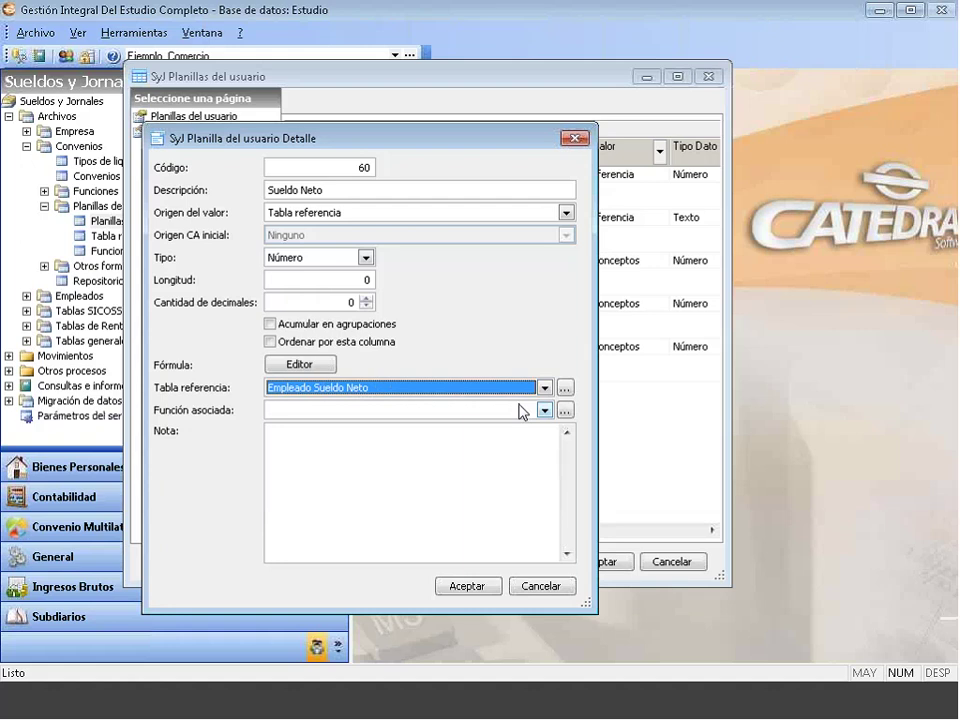
Give the Sueldo Neto detail length 10 and 2 decimals, enable Acumular en agrupaciones, and save it
click(350, 280)
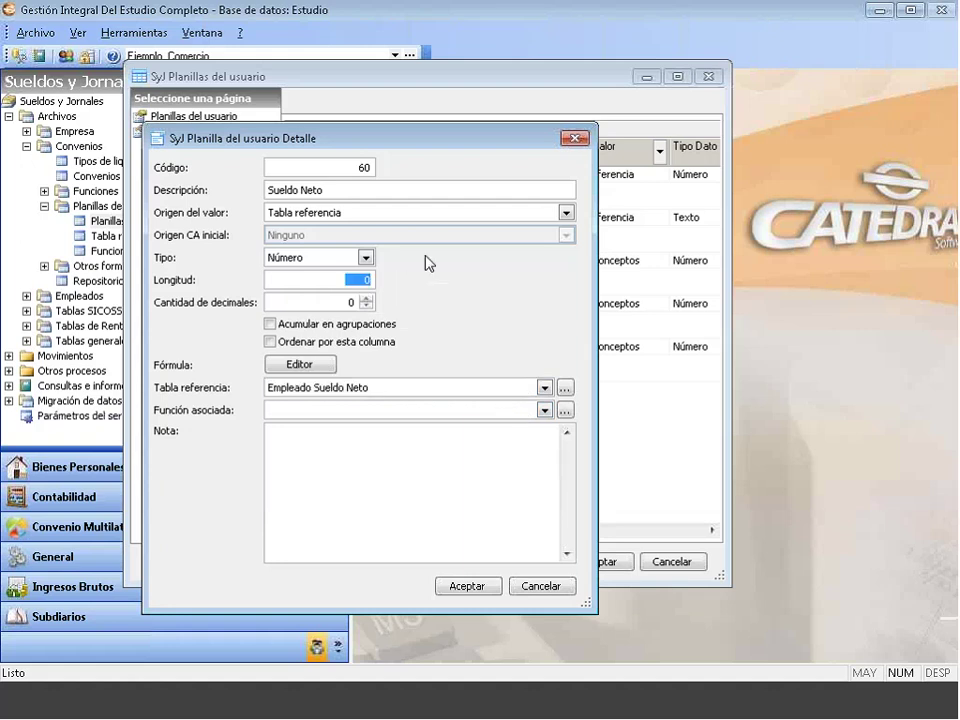
text(10)
click(368, 297)
click(368, 297)
click(270, 324)
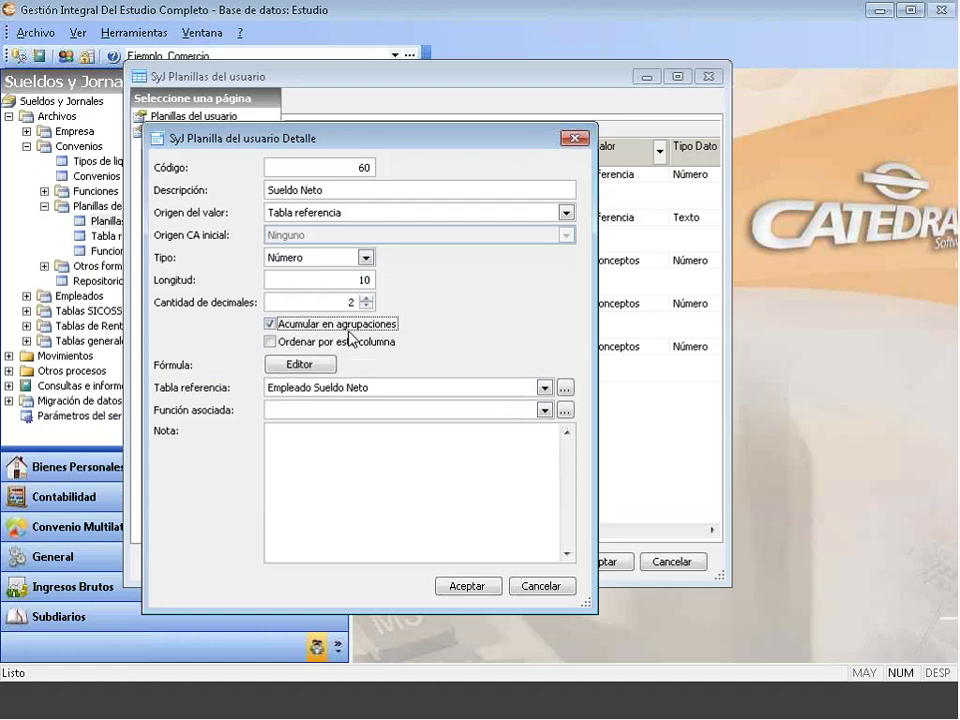
click(466, 587)
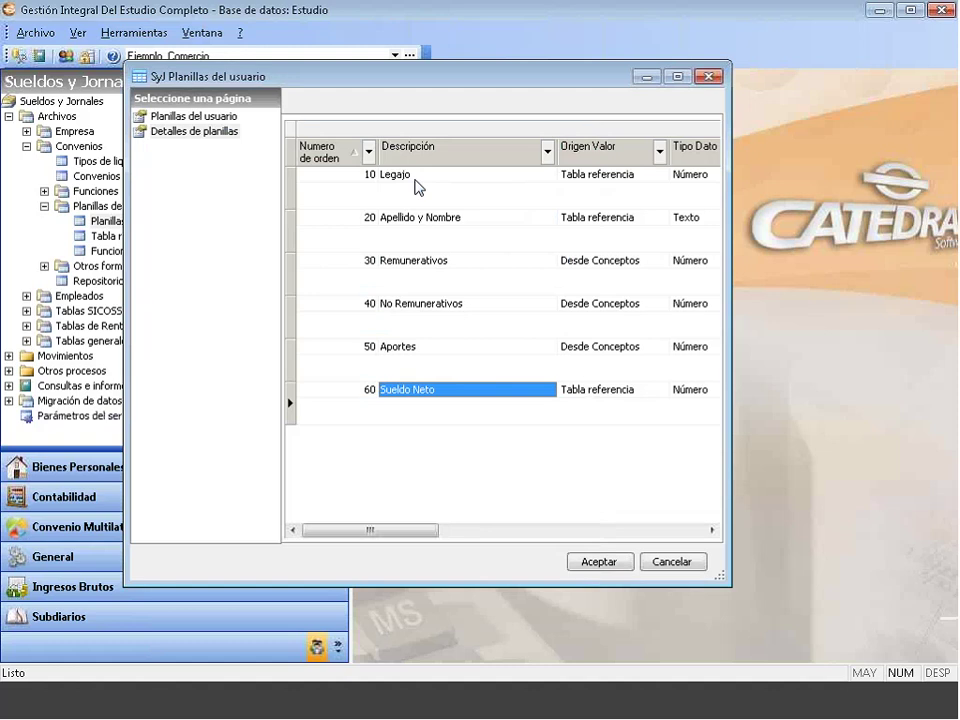
Review the spreadsheet's detail rows one by one, from Legajo through Sueldo Neto
click(416, 181)
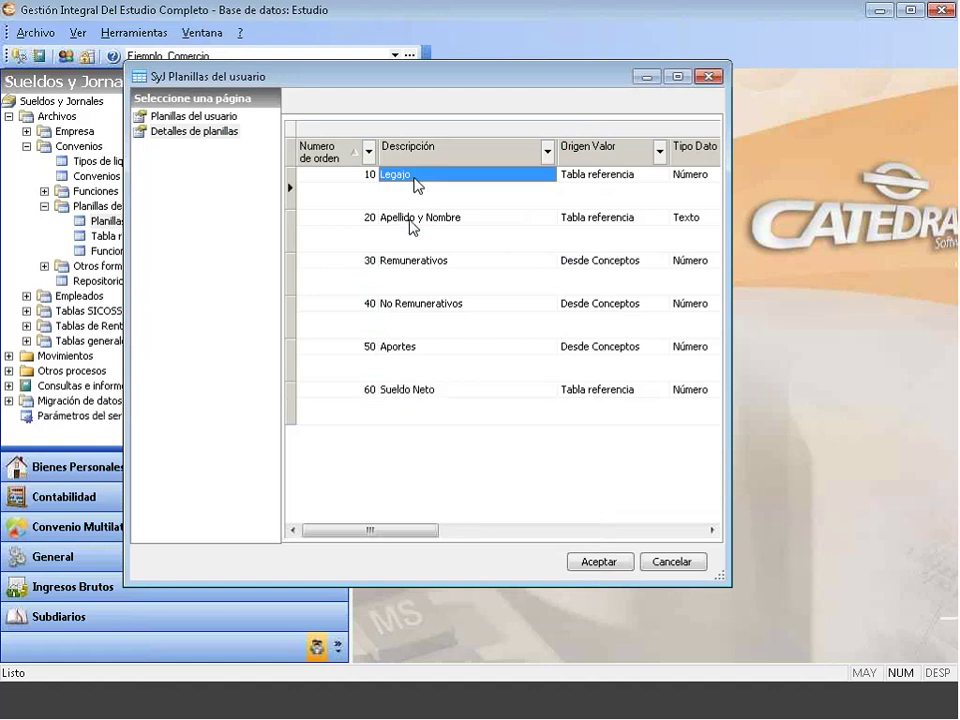
click(409, 220)
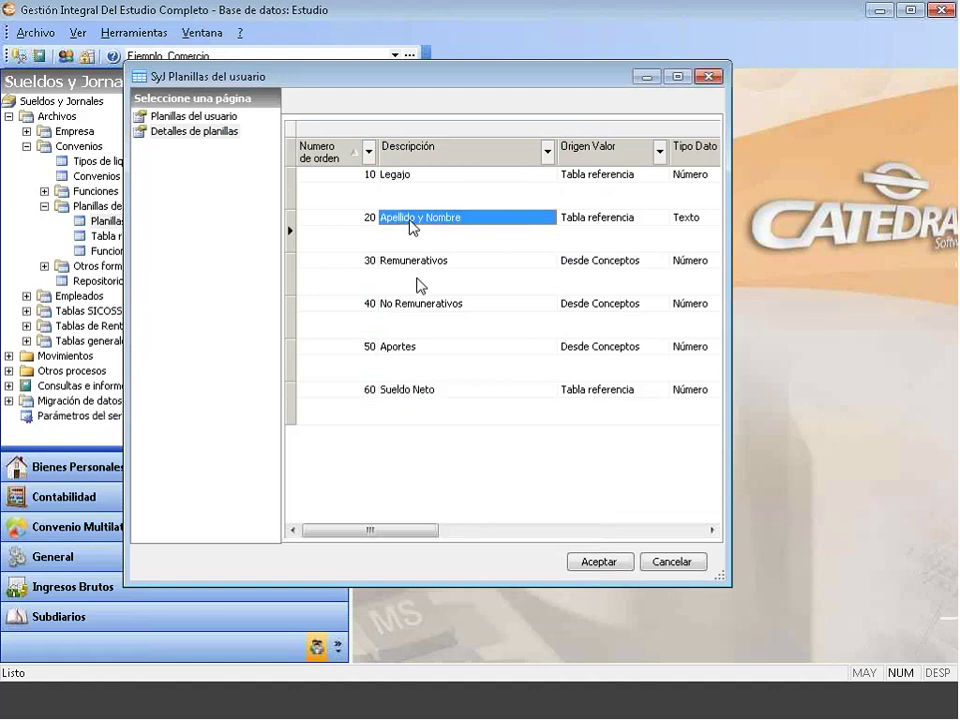
click(420, 265)
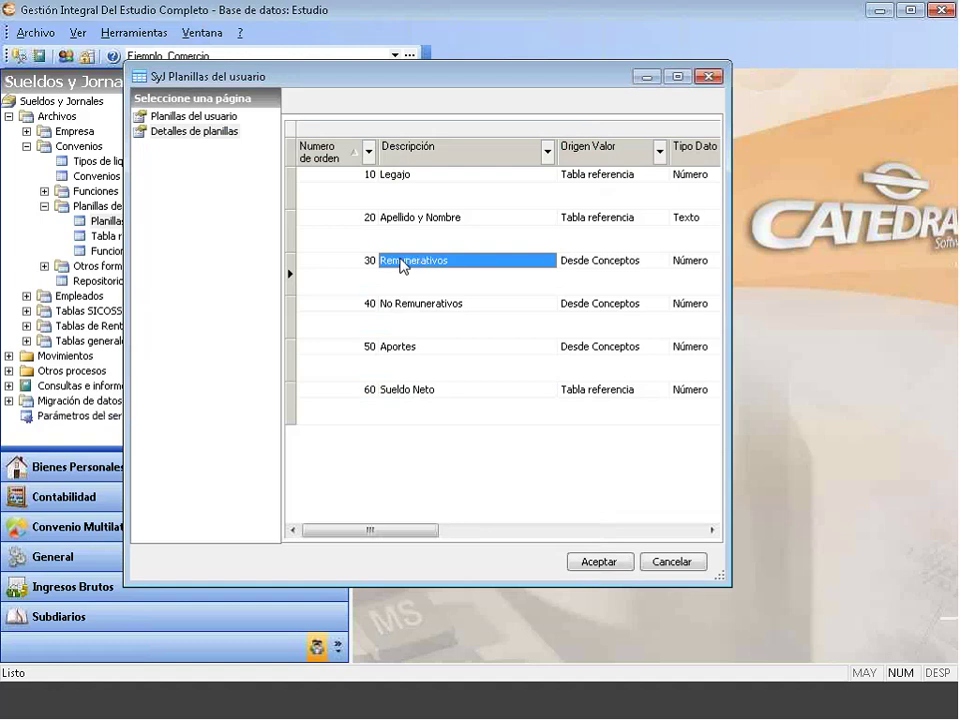
click(400, 309)
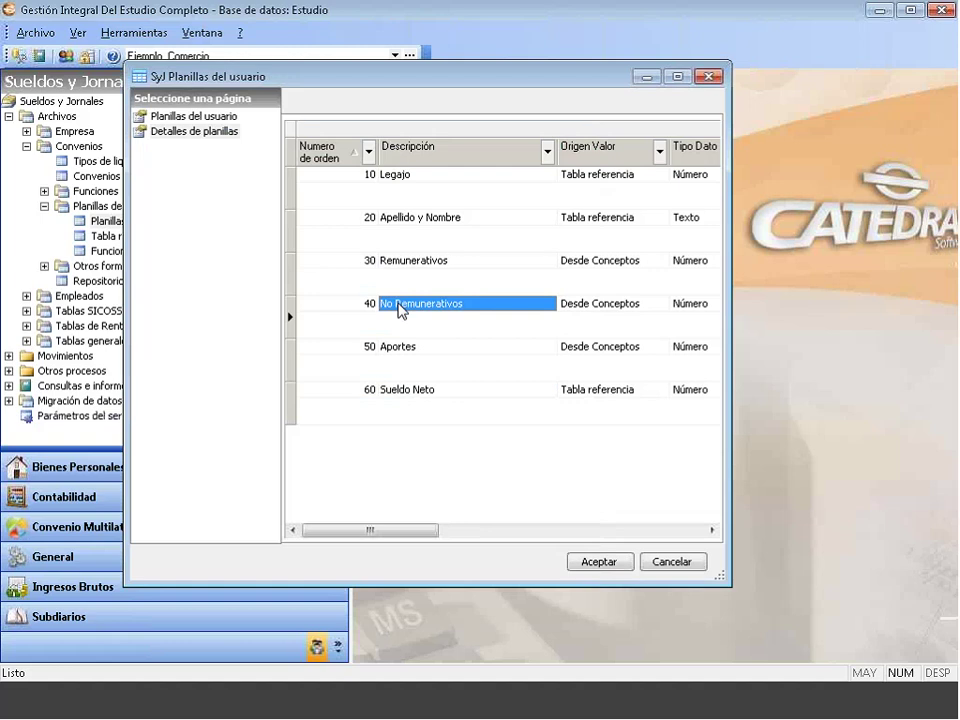
click(406, 350)
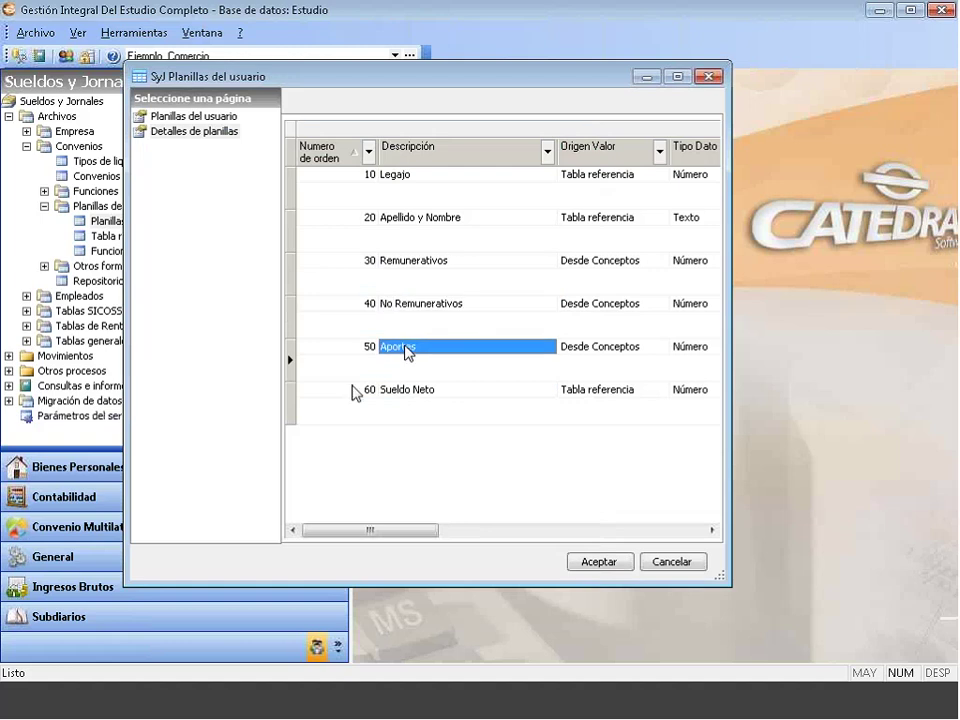
click(454, 392)
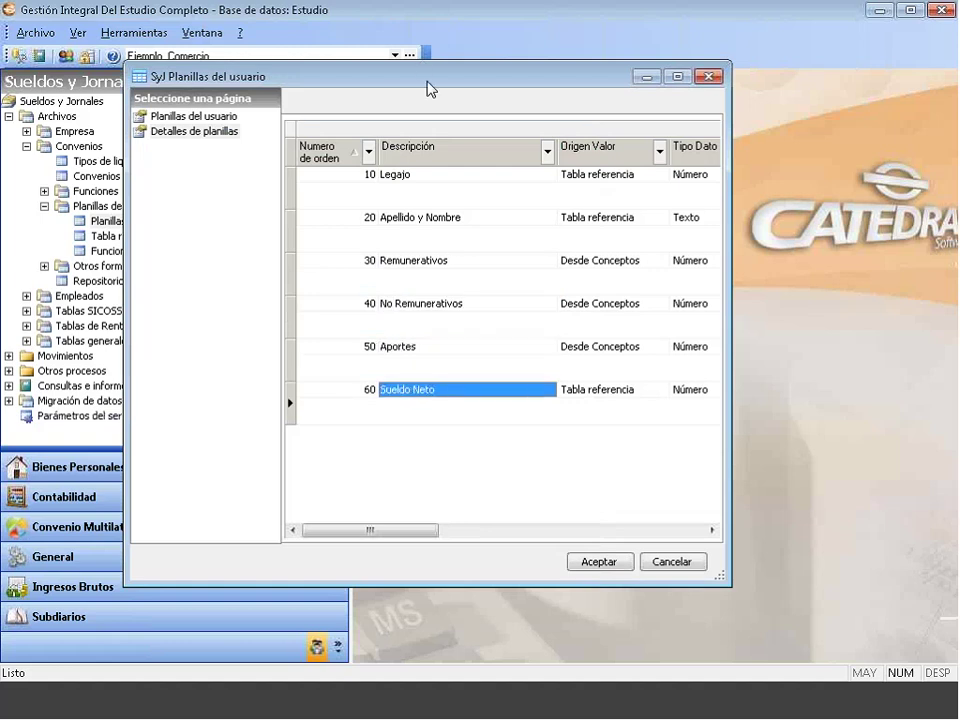
Open the Remunerativos detail to examine its settings and close it without changes
drag(429, 85, 393, 48)
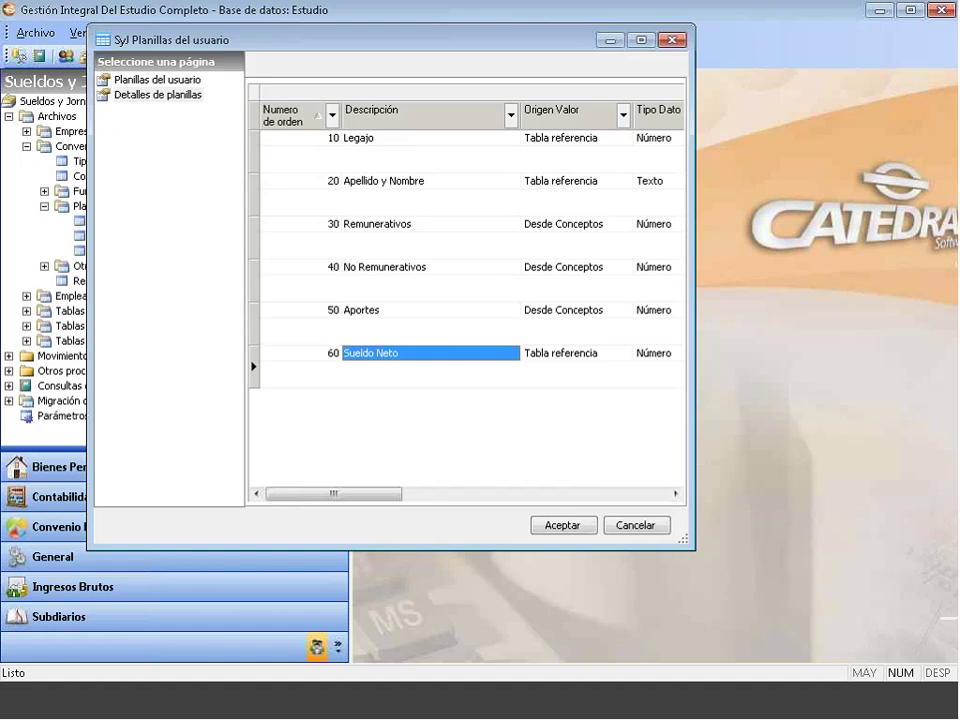
click(342, 226)
double_click(345, 230)
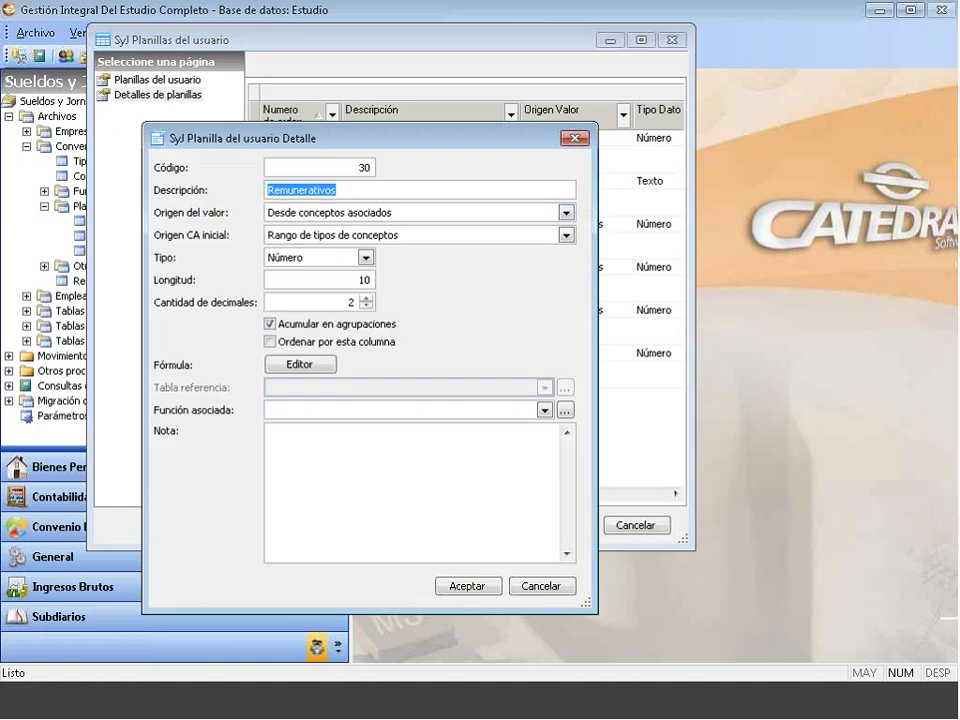
click(575, 140)
Check the list of user spreadsheets, and go through the detail rows of Planilla del Usuario again
click(165, 82)
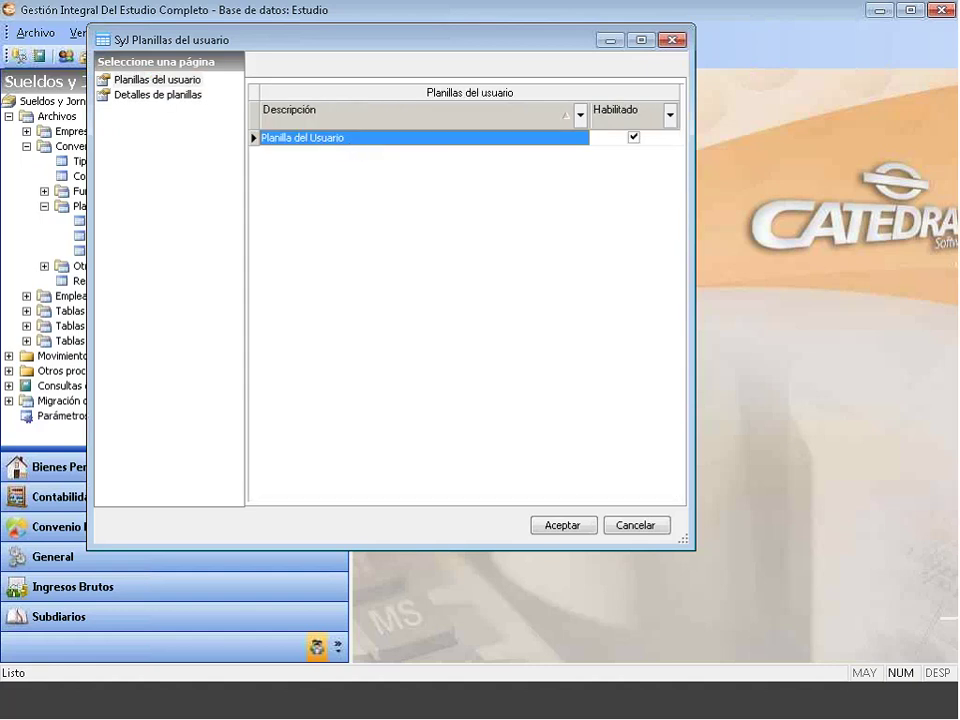
click(166, 97)
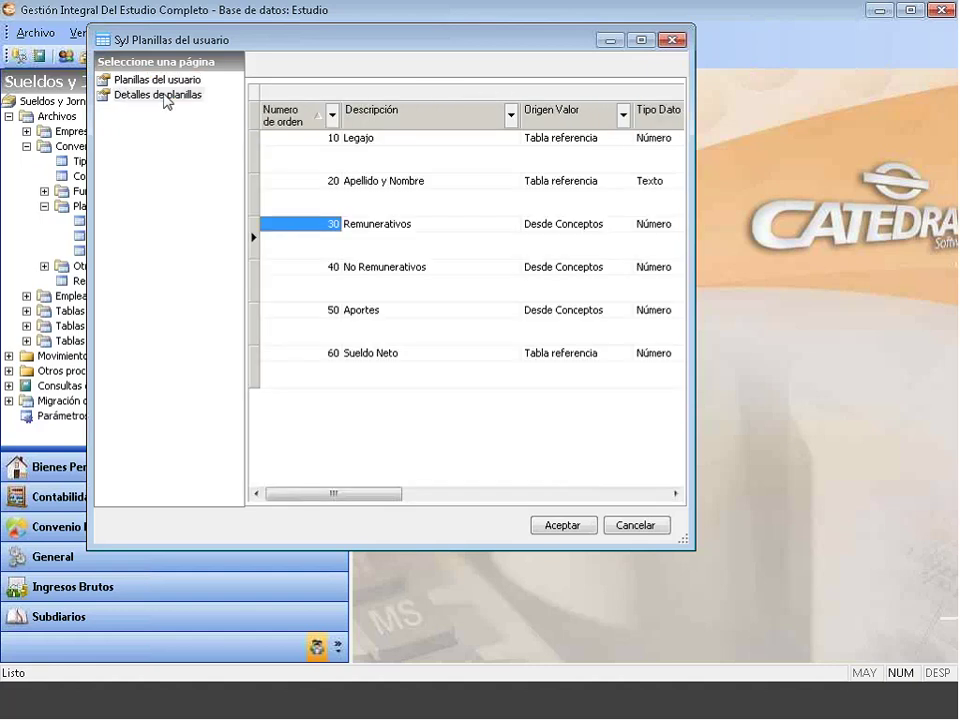
click(356, 137)
ctrl+click(380, 186)
click(383, 191)
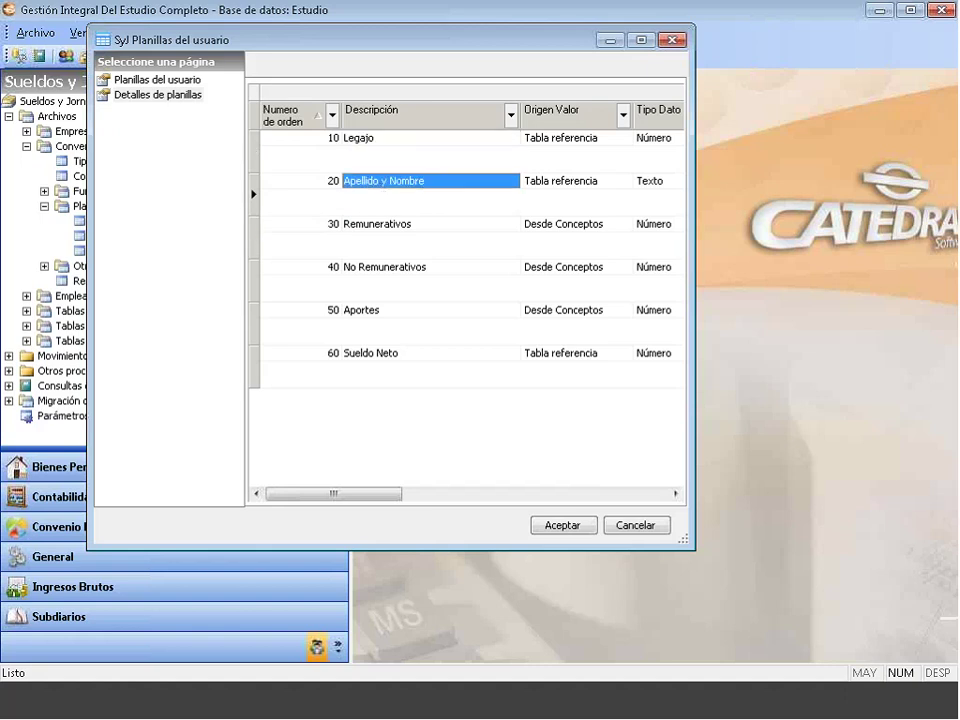
ctrl+click(377, 227)
click(377, 227)
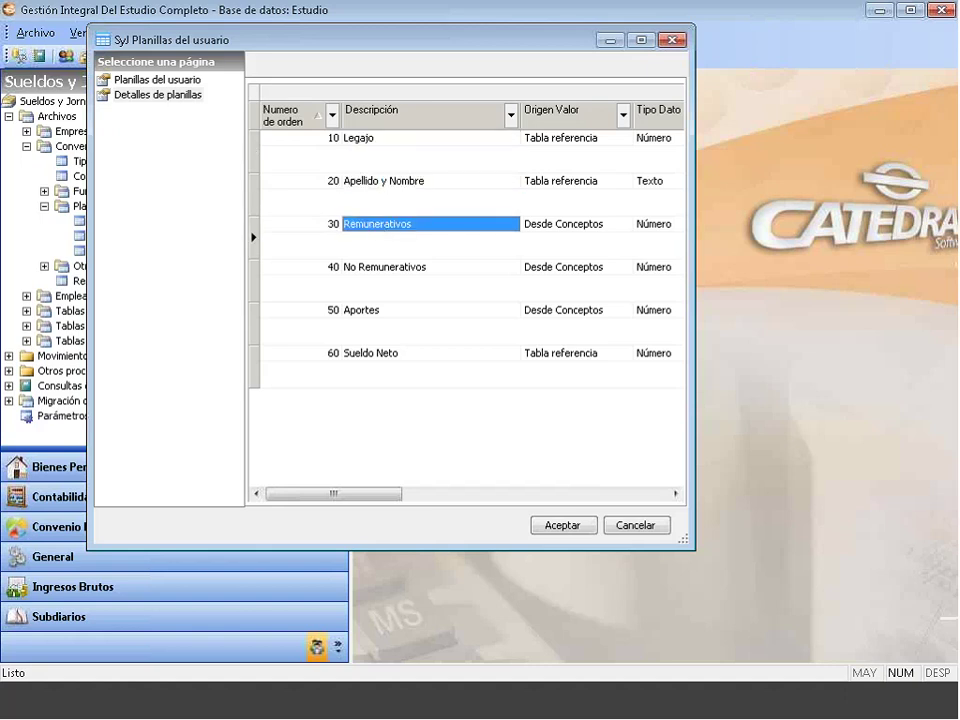
click(369, 271)
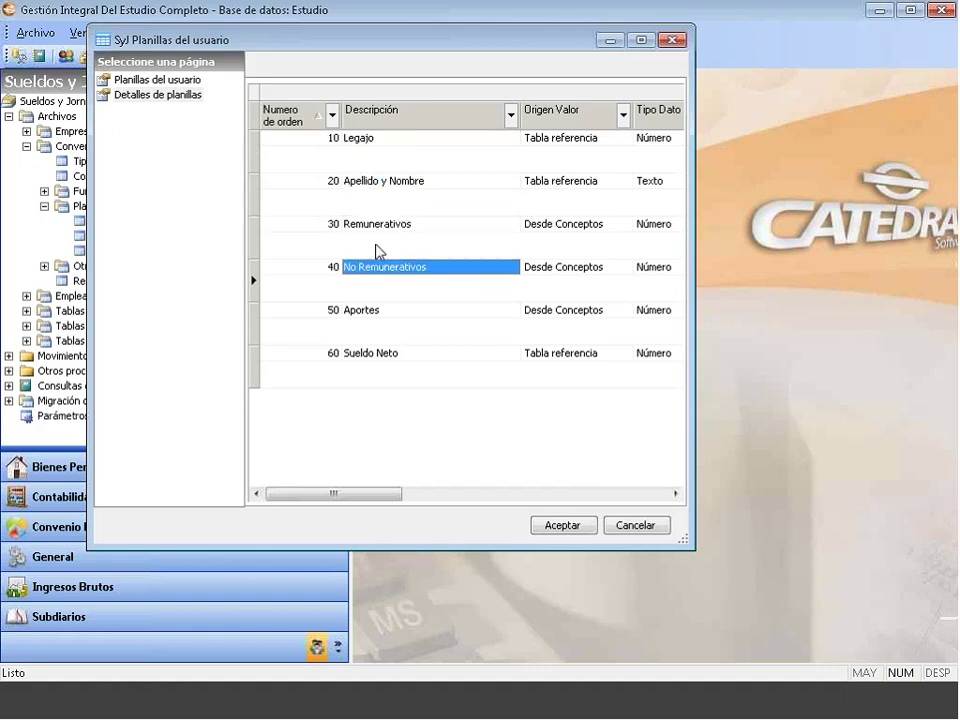
click(378, 312)
ctrl+click(376, 358)
click(373, 358)
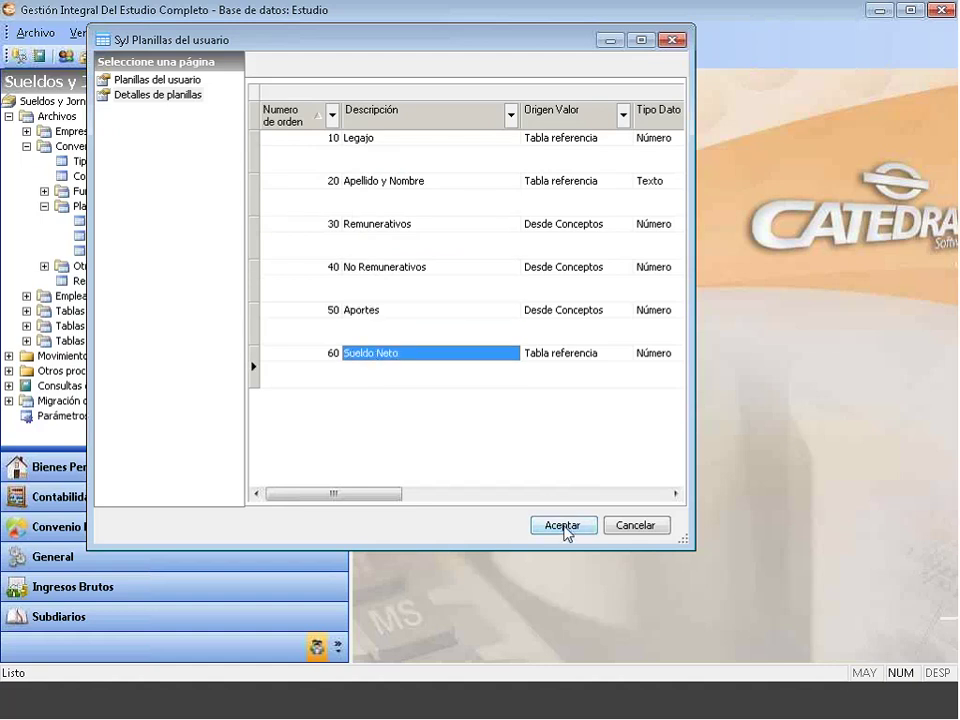
Accept the user spreadsheet with its details, and reopen the user spreadsheets list briefly to check it
click(565, 532)
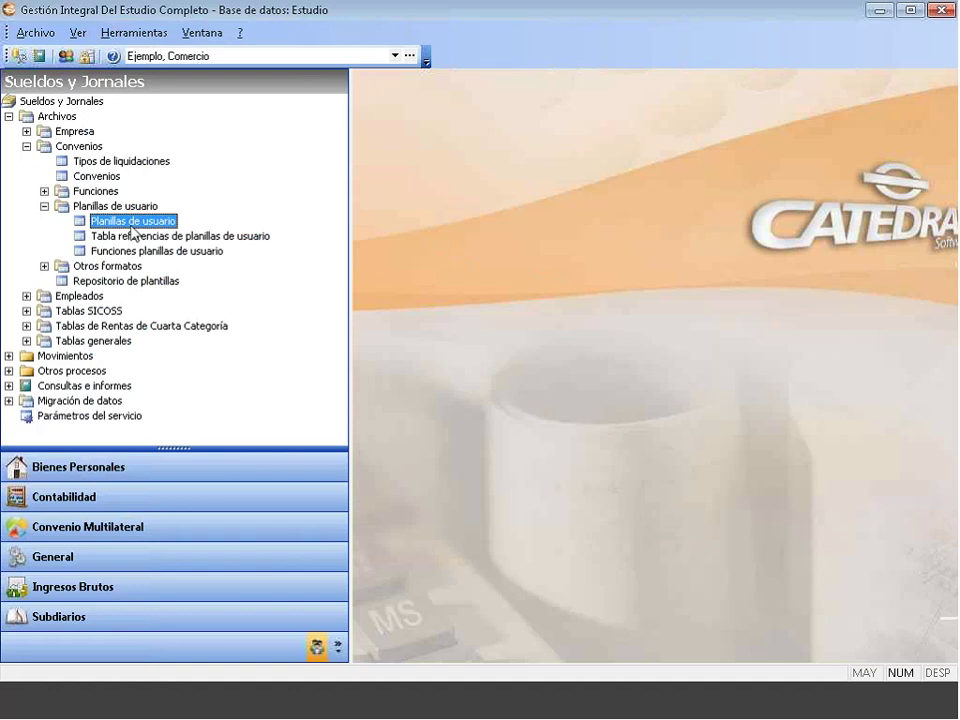
double_click(131, 226)
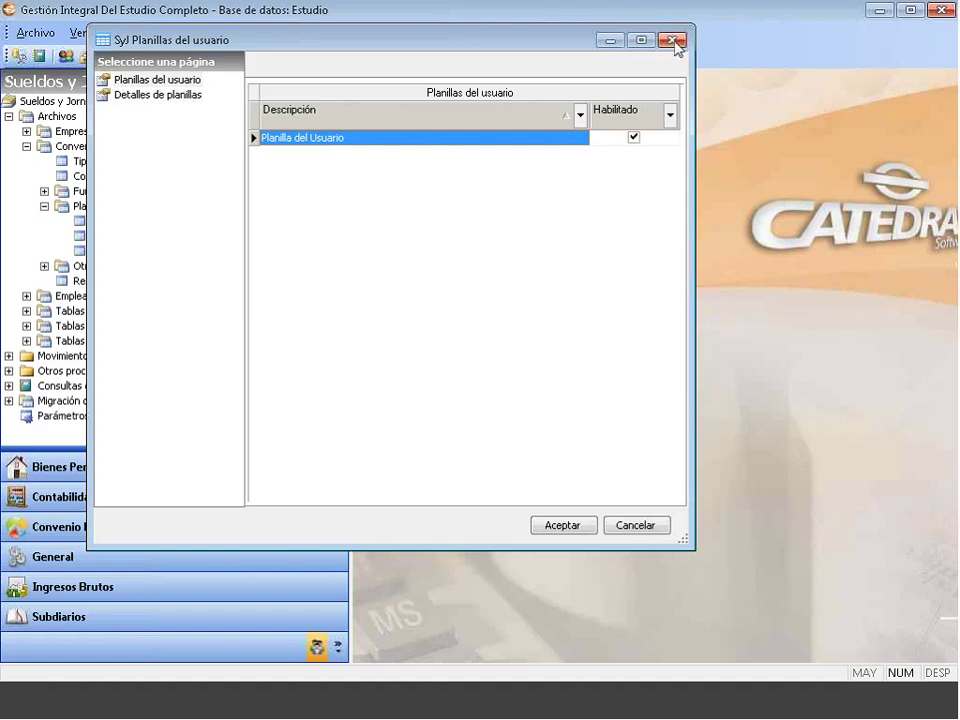
click(675, 41)
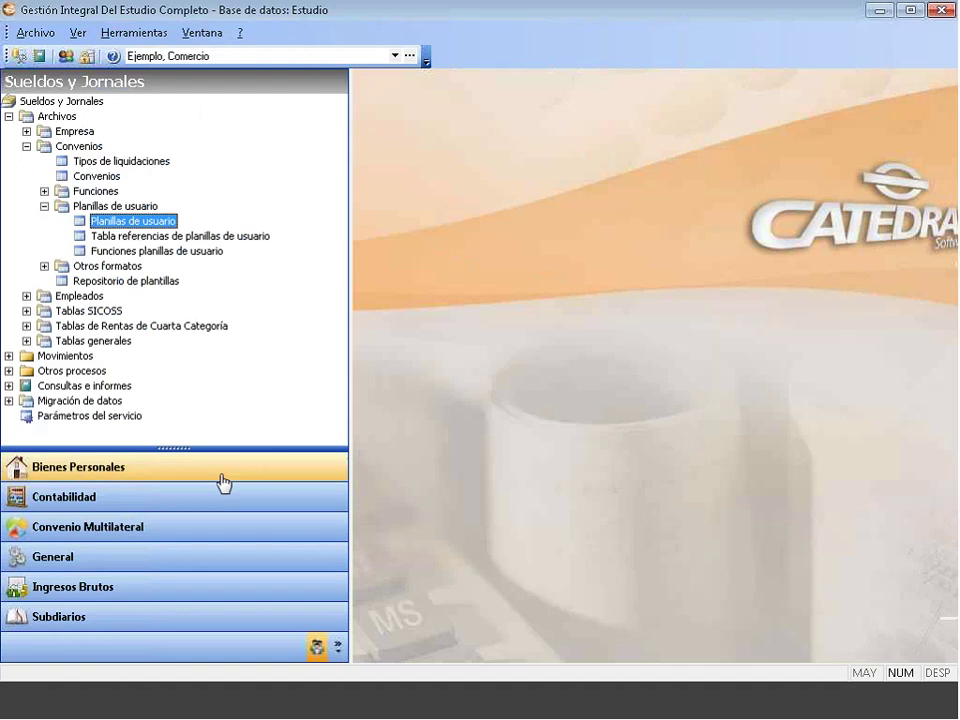
Open the Convenios table and show the user spreadsheets of the agreement Modelo Comercio desde Abril 2015
click(44, 206)
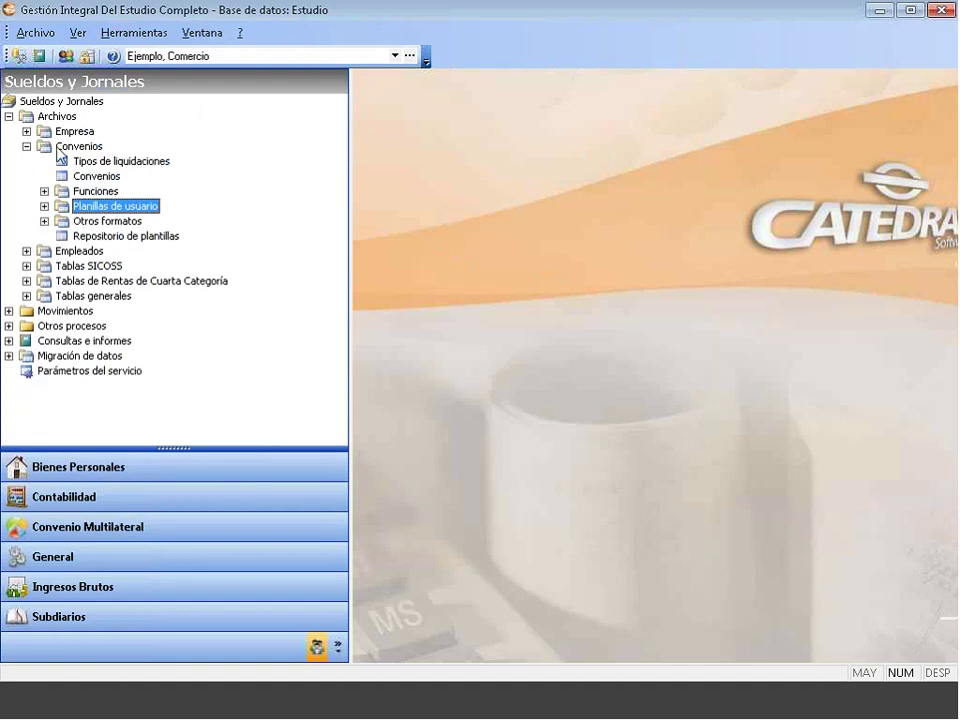
click(84, 177)
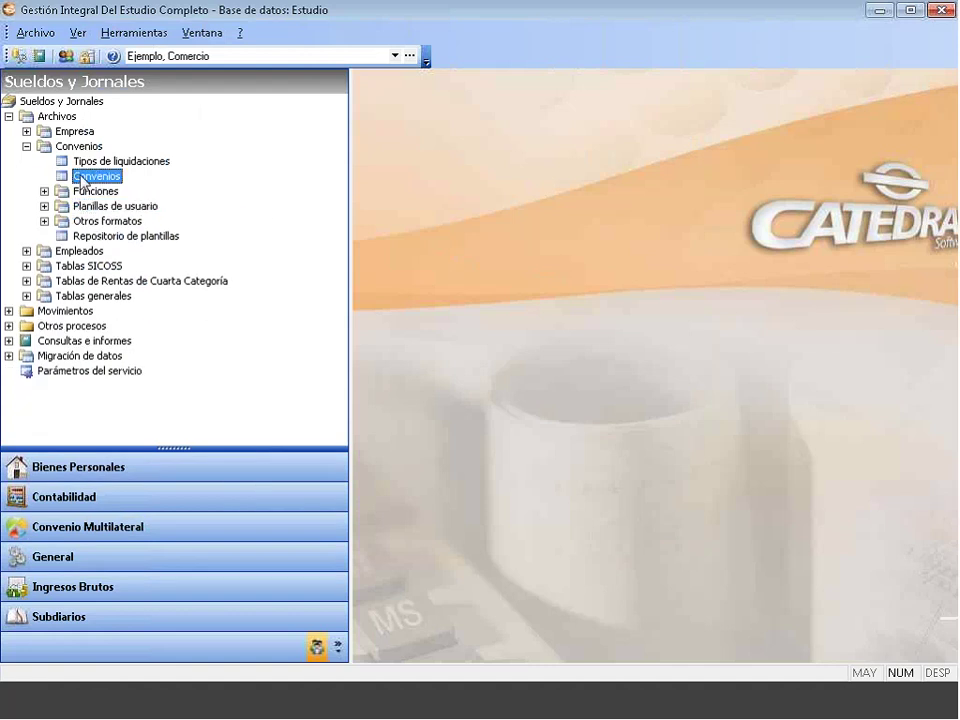
double_click(84, 177)
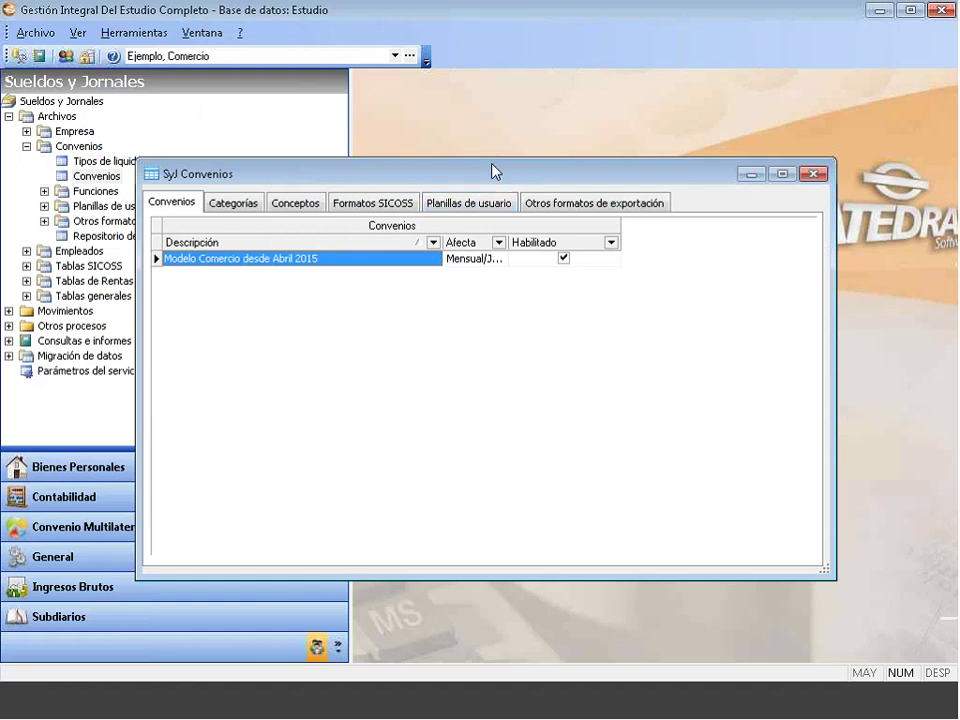
click(460, 207)
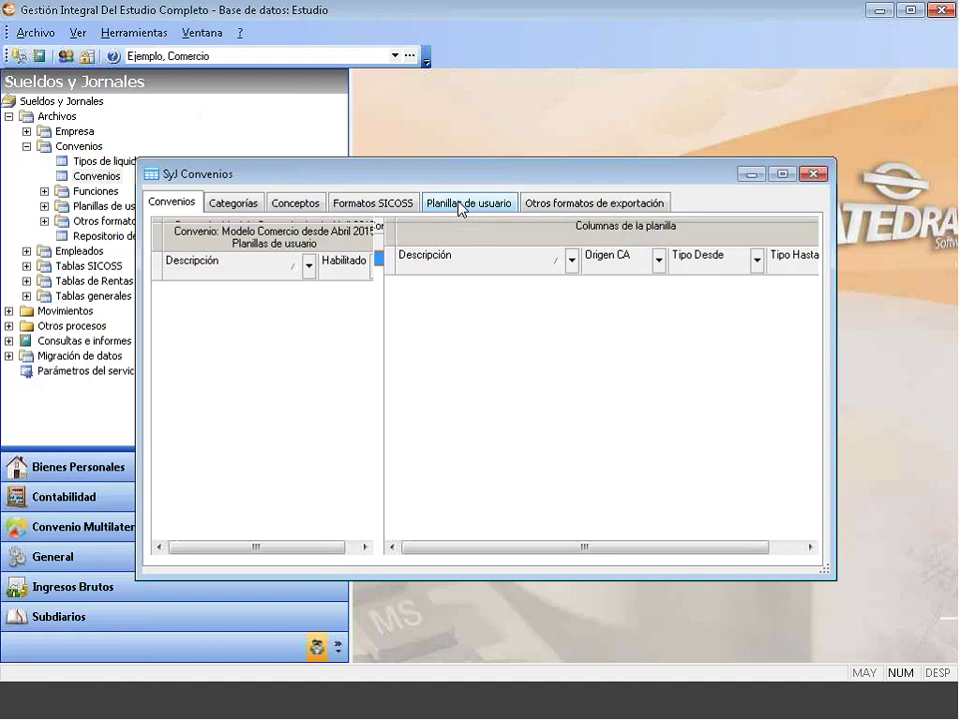
drag(456, 170, 434, 110)
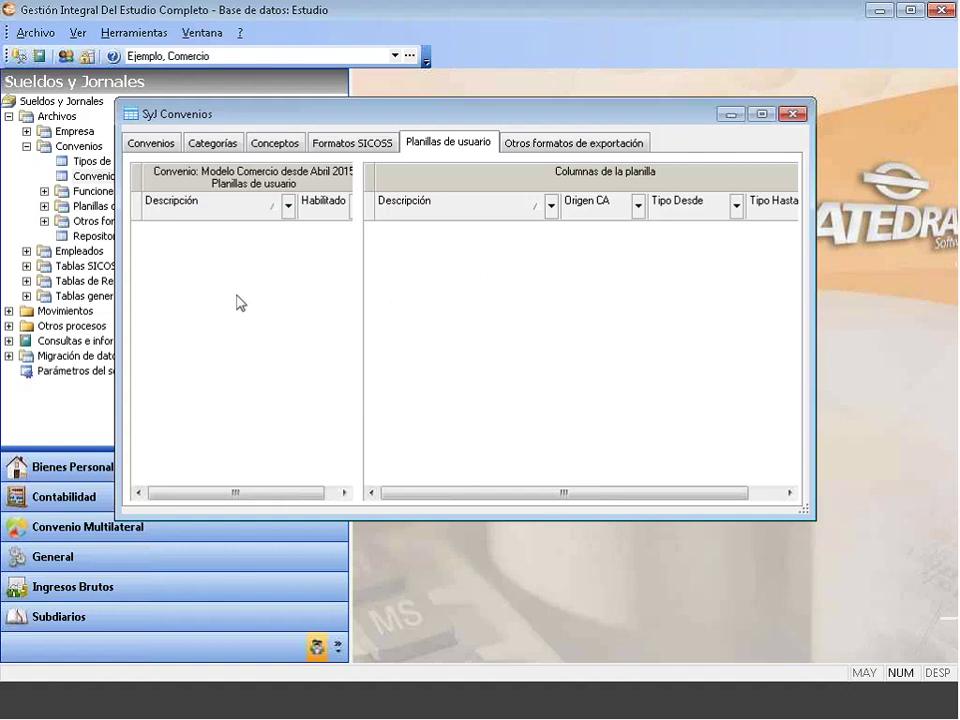
Assign the user spreadsheet Planilla del Usuario to the agreement Modelo Comercio desde Abril 2015
right_click(203, 254)
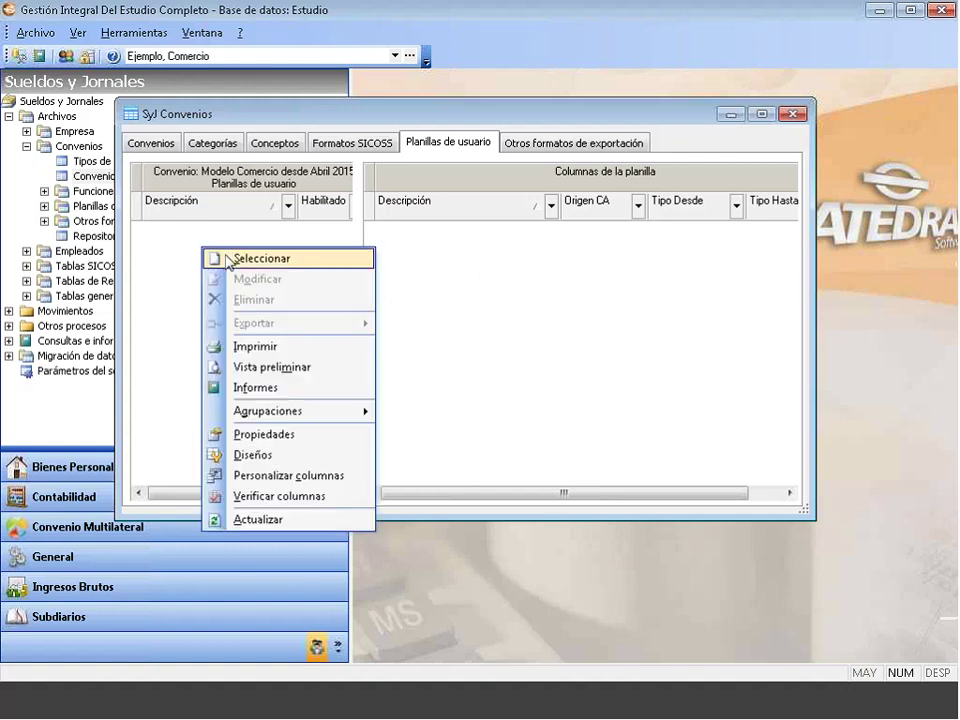
click(229, 261)
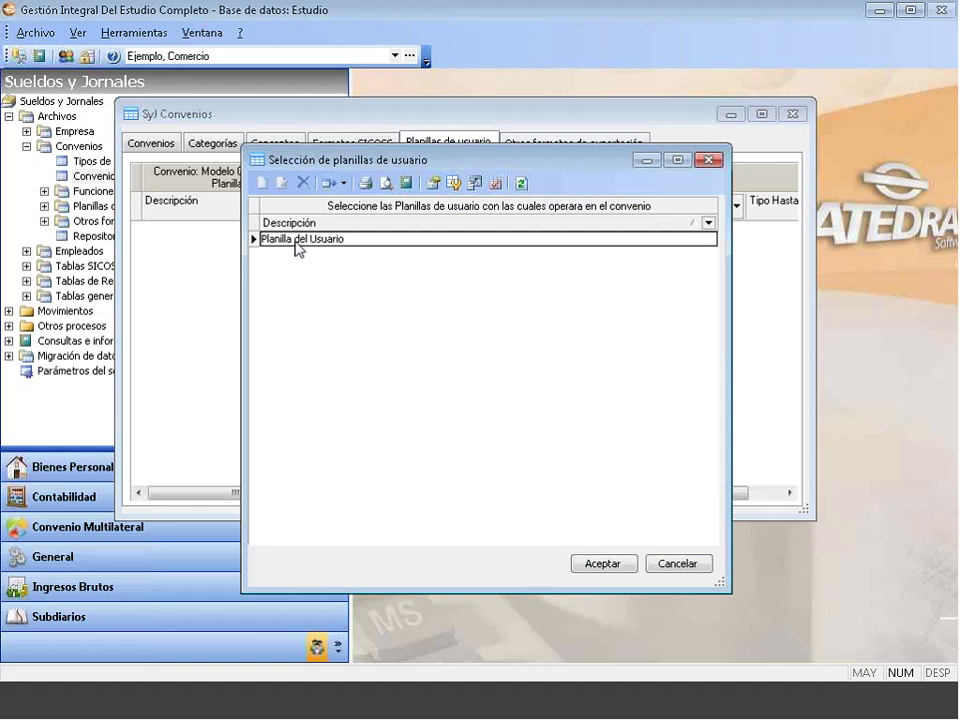
click(295, 243)
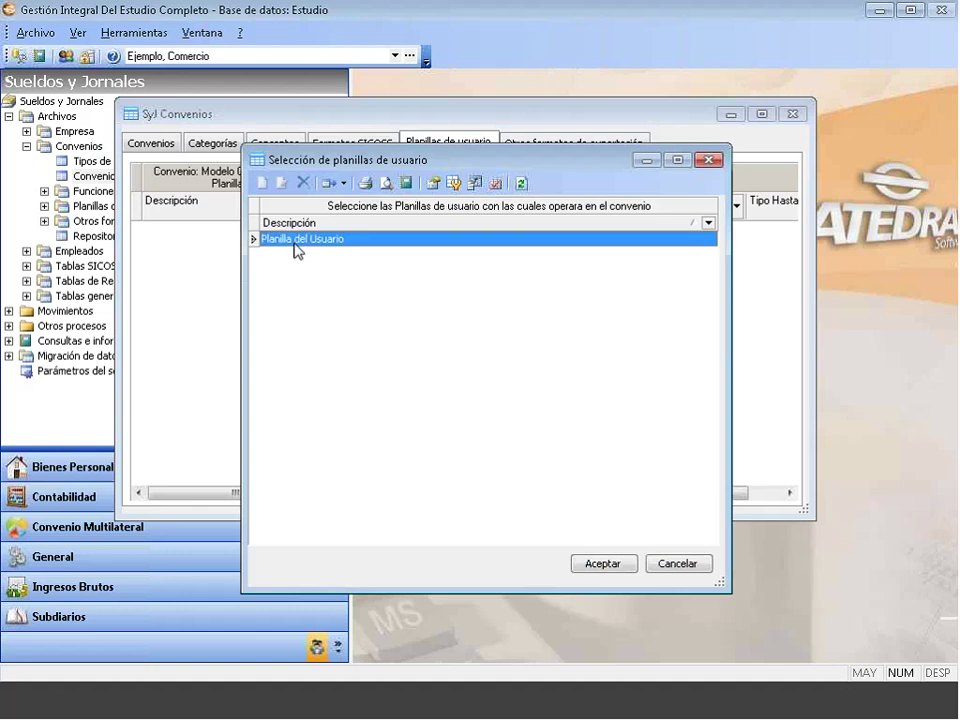
click(597, 572)
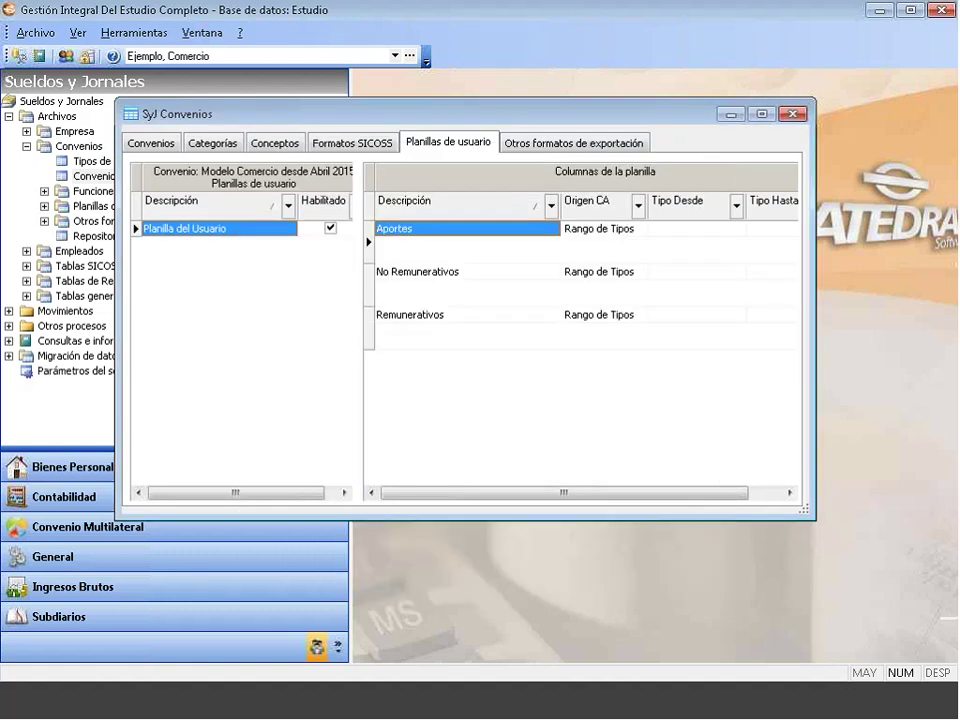
Modify the spreadsheet's Aportes column so that its range of concept types runs from Aportes to Aportes
click(420, 272)
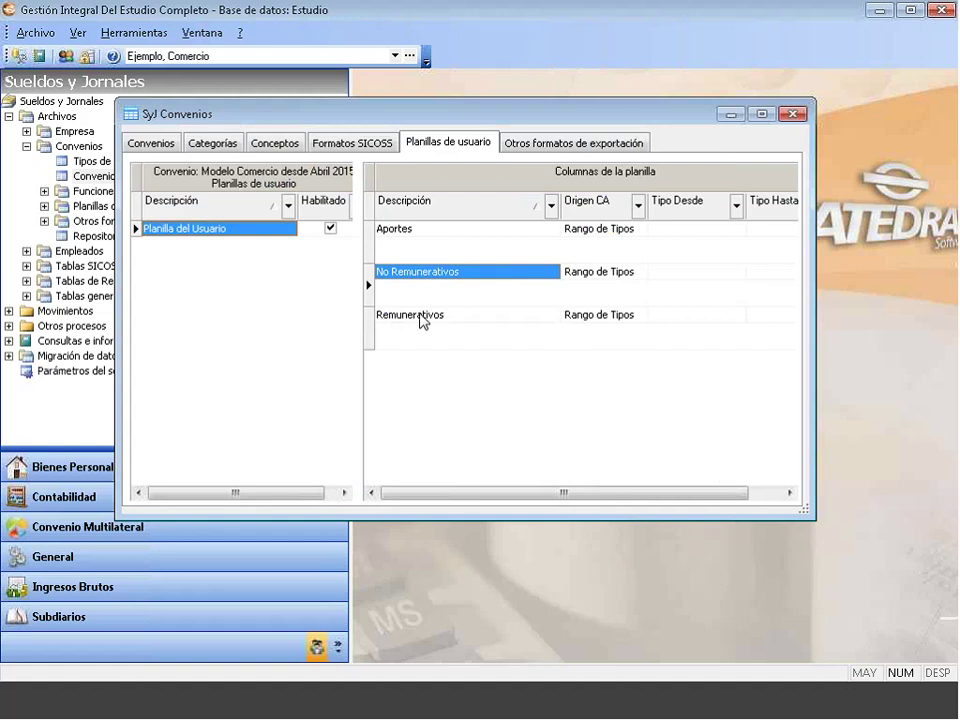
click(420, 315)
click(431, 270)
click(433, 232)
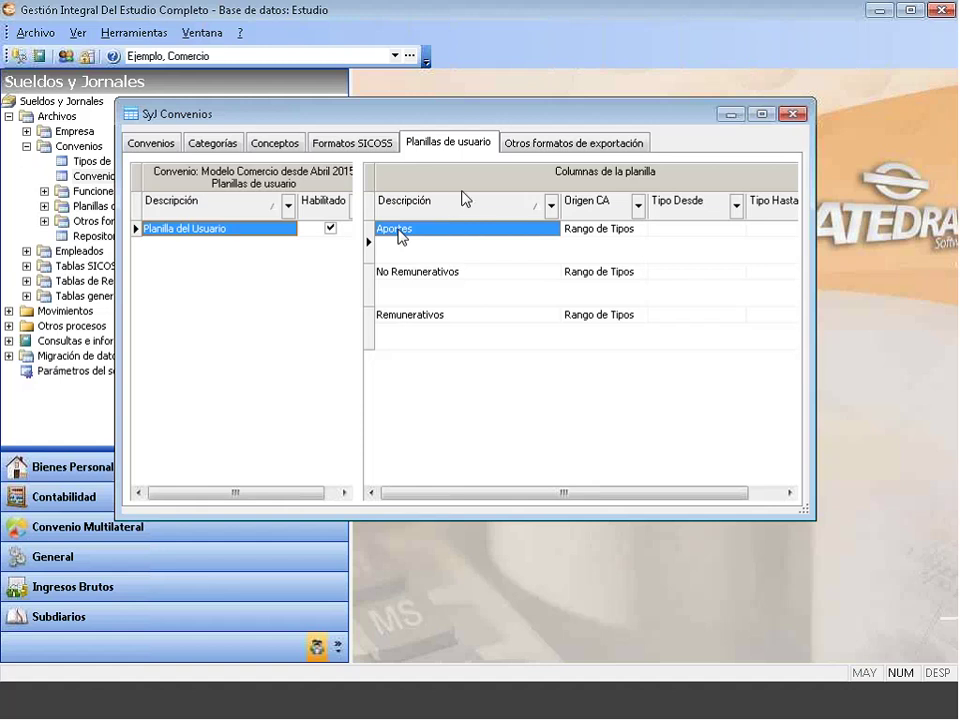
right_click(400, 234)
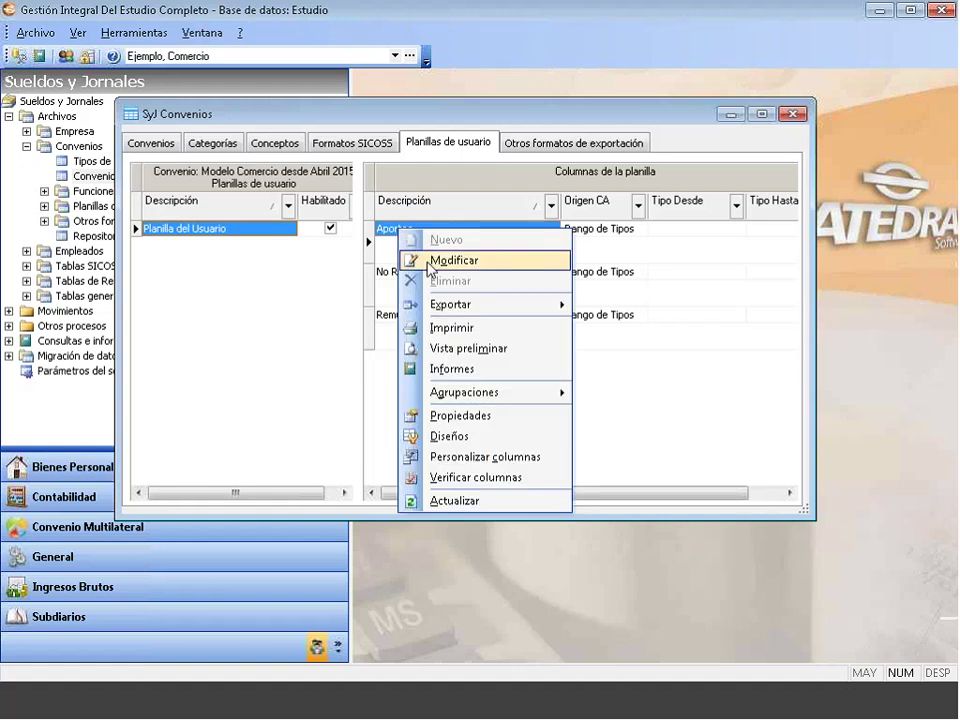
click(429, 262)
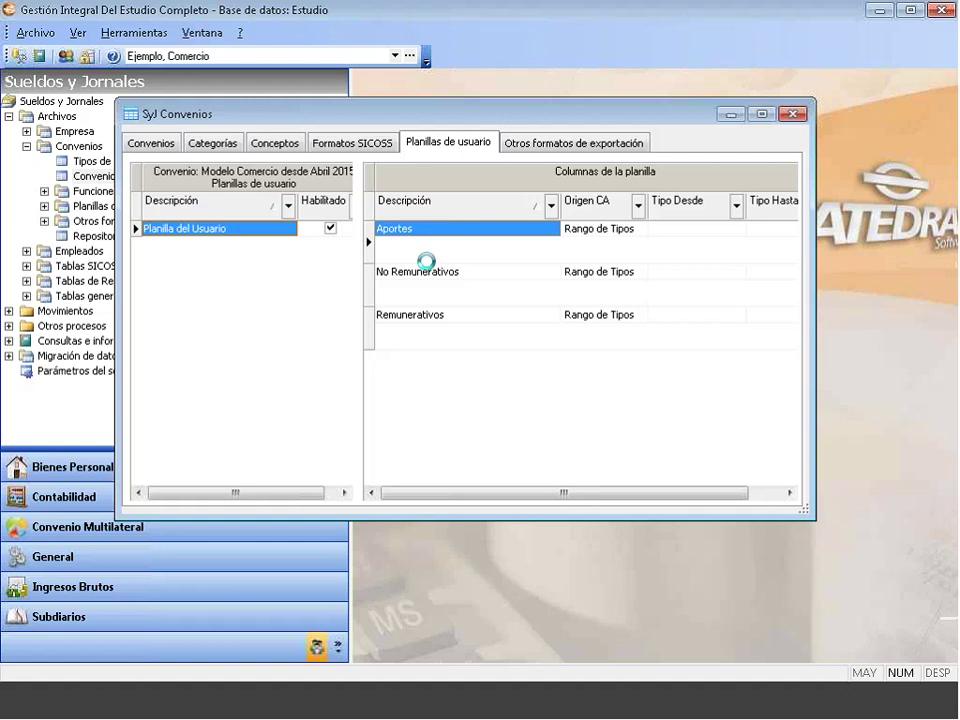
drag(429, 180, 383, 150)
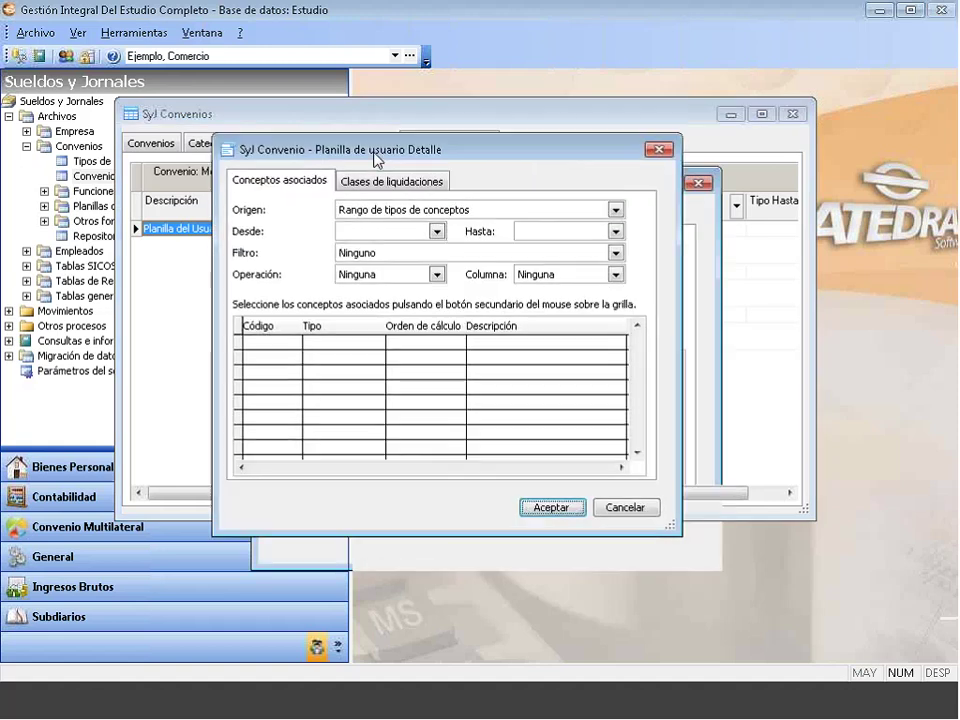
click(415, 232)
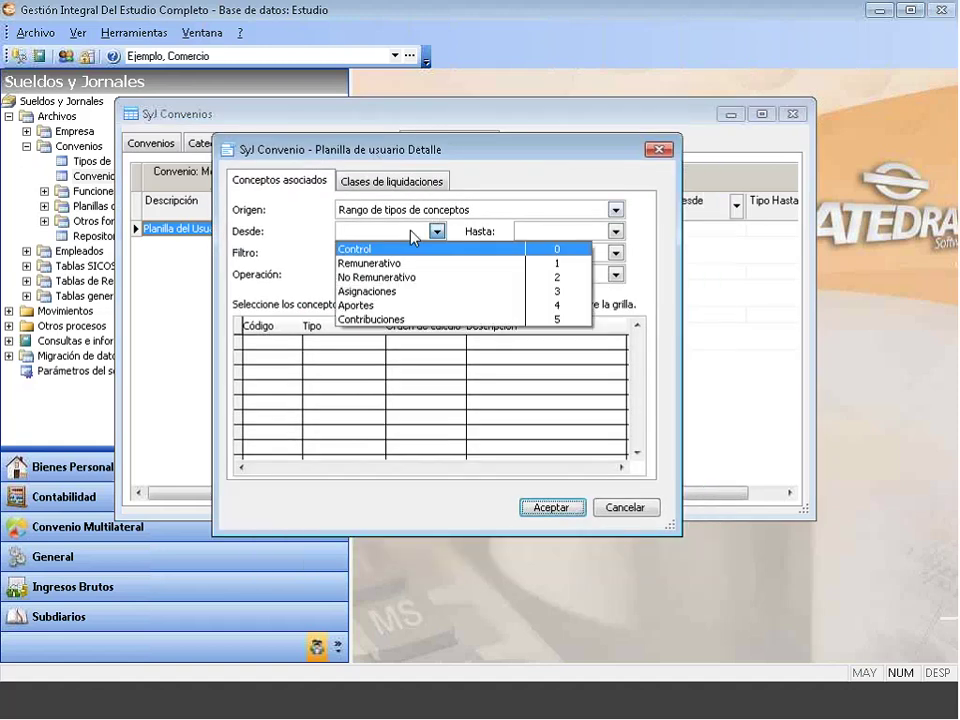
click(387, 305)
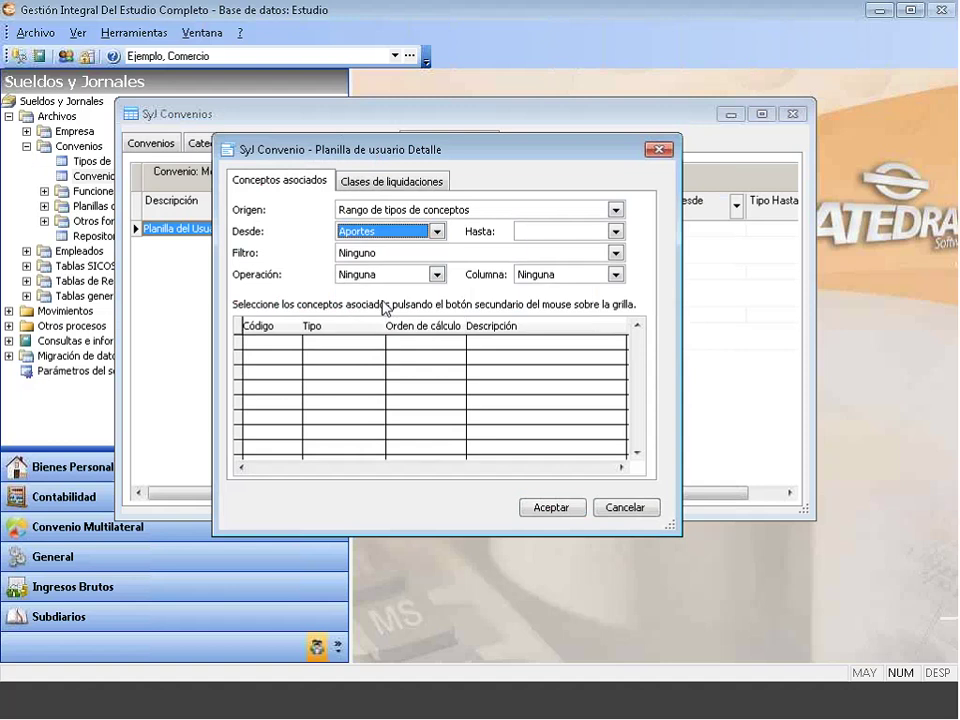
click(546, 231)
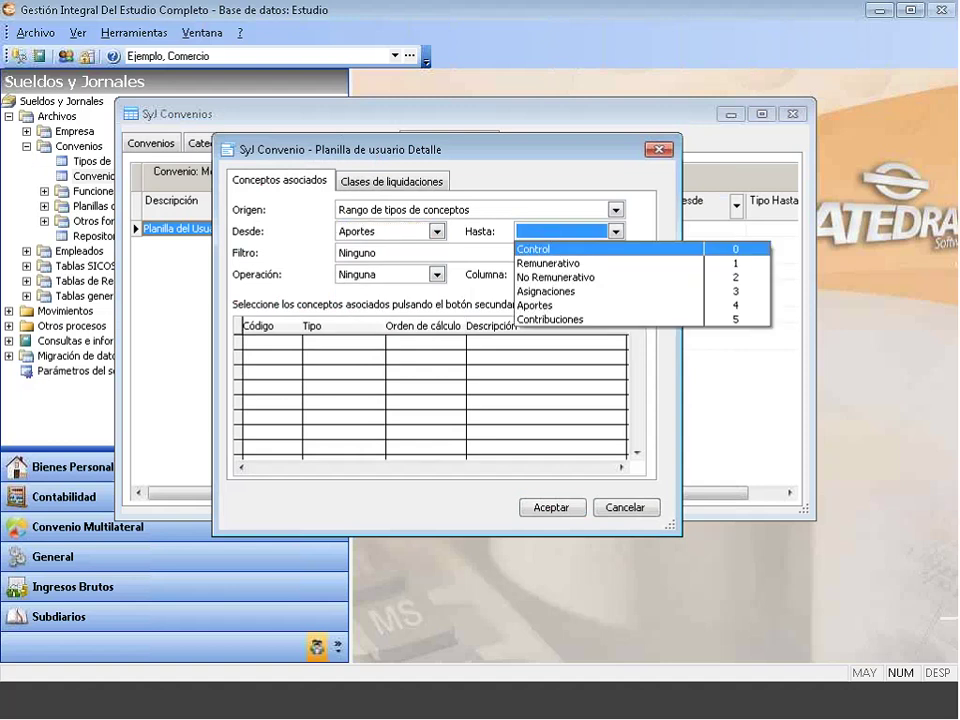
click(553, 305)
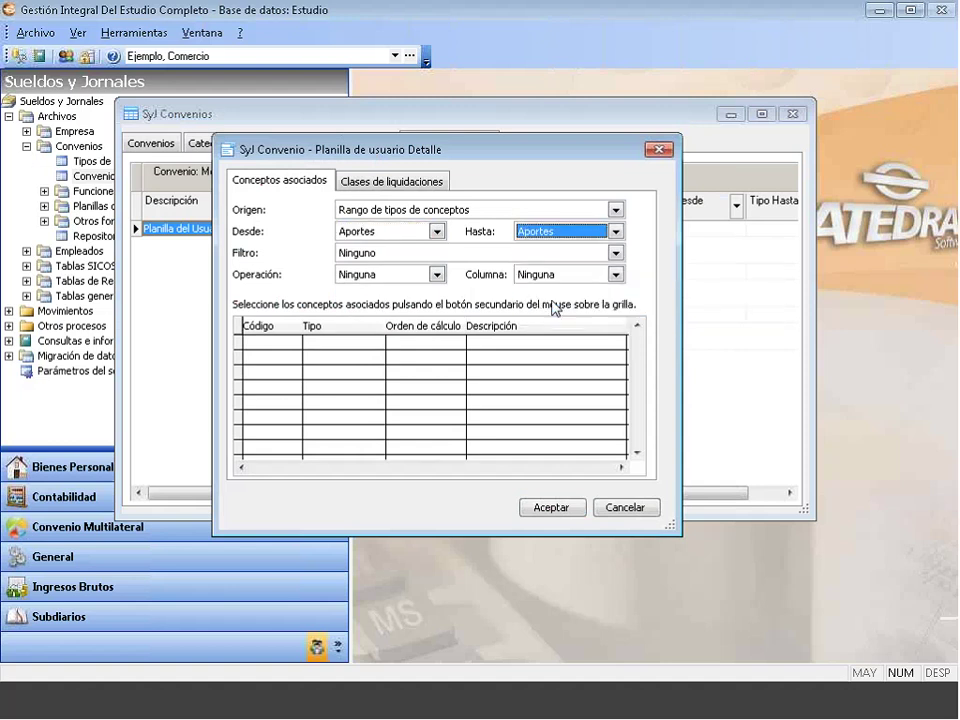
Make the Aportes column calculate with the operation Suma on the column Importe
click(432, 278)
click(350, 305)
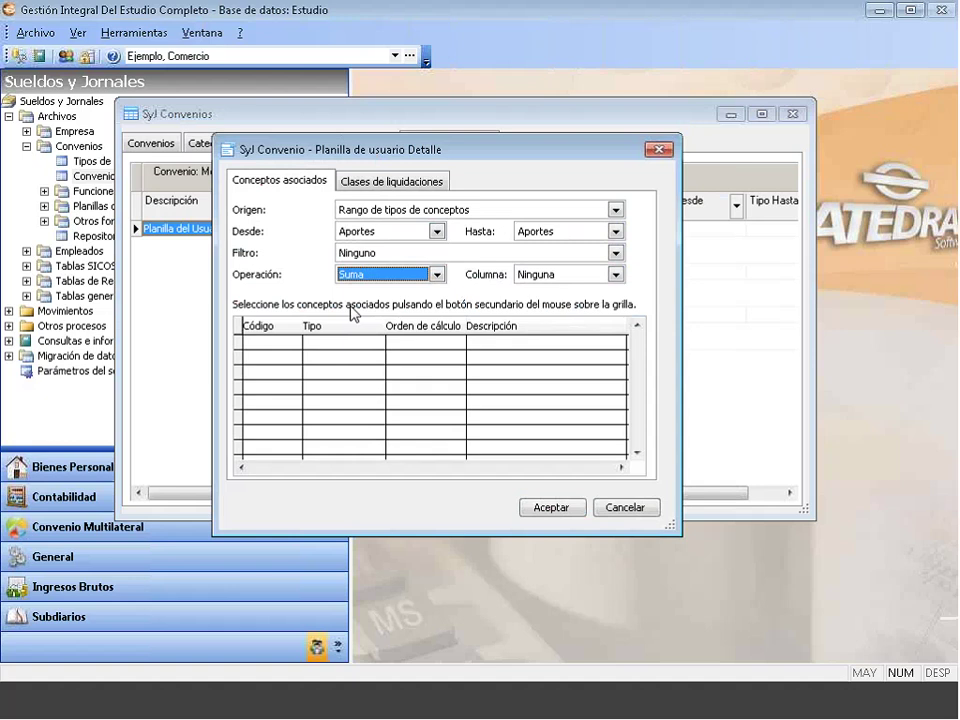
click(555, 278)
click(552, 279)
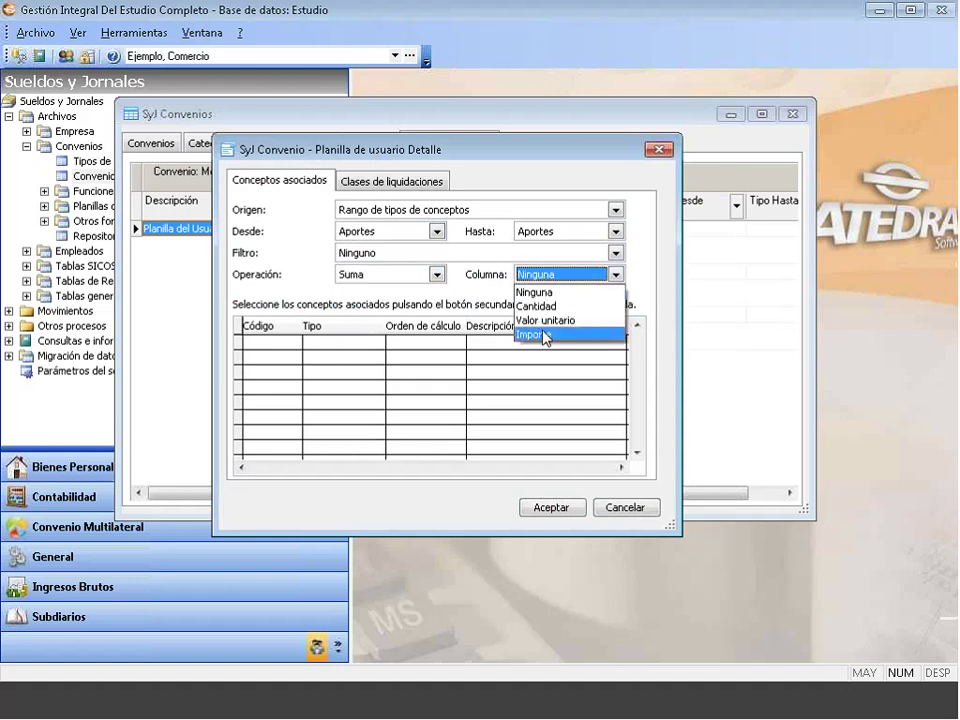
click(545, 334)
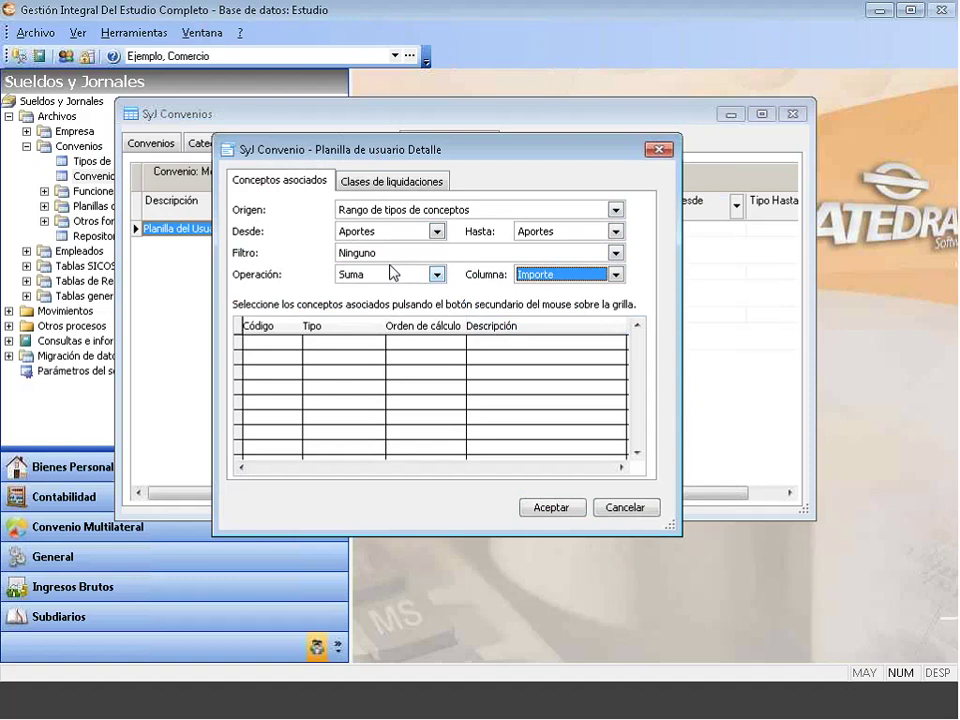
Include all settlement classes, from Mensual to Final, in the Aportes column and accept its settings
click(401, 184)
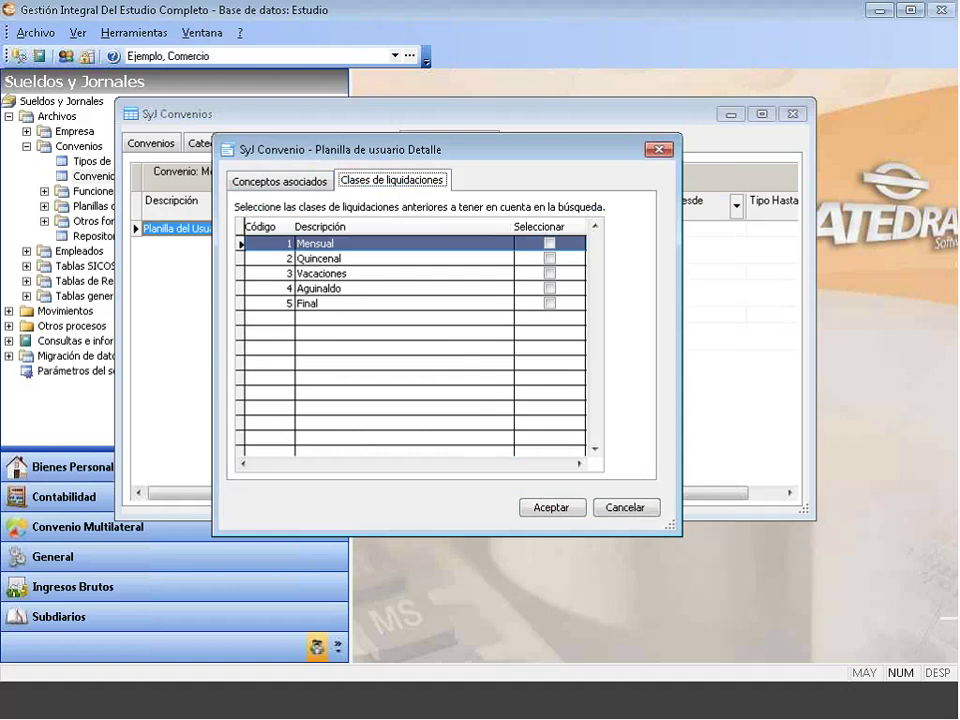
right_click(368, 362)
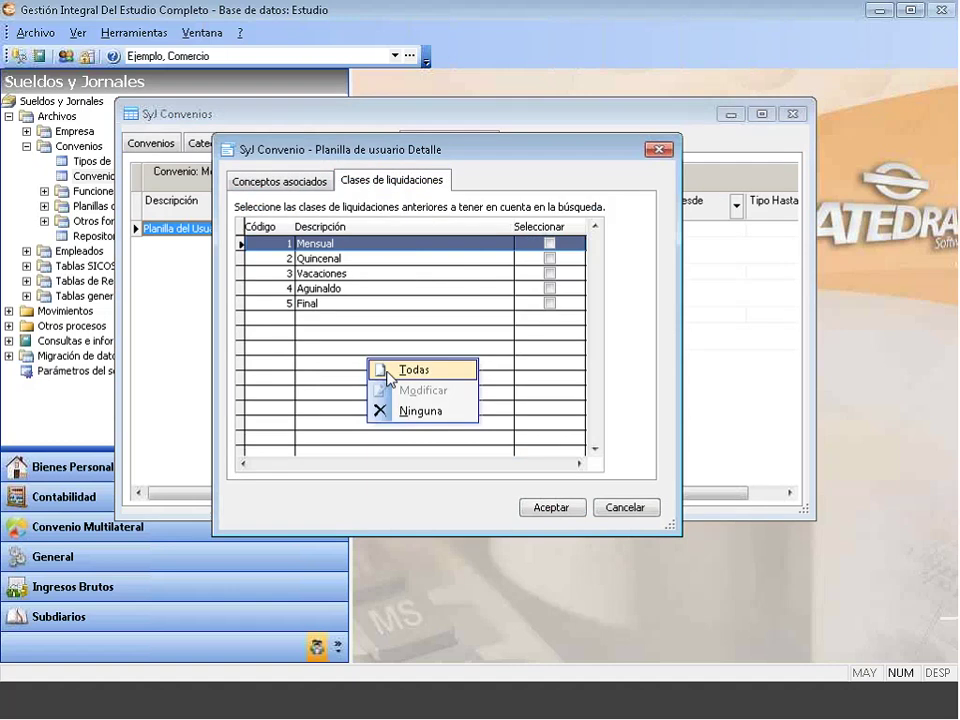
click(389, 371)
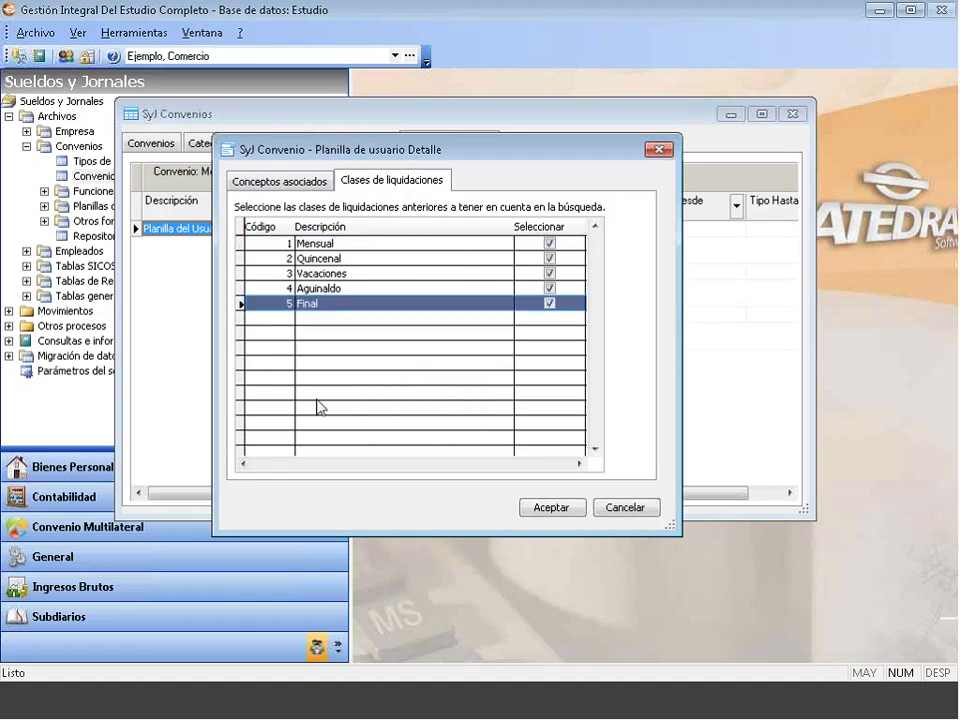
click(292, 182)
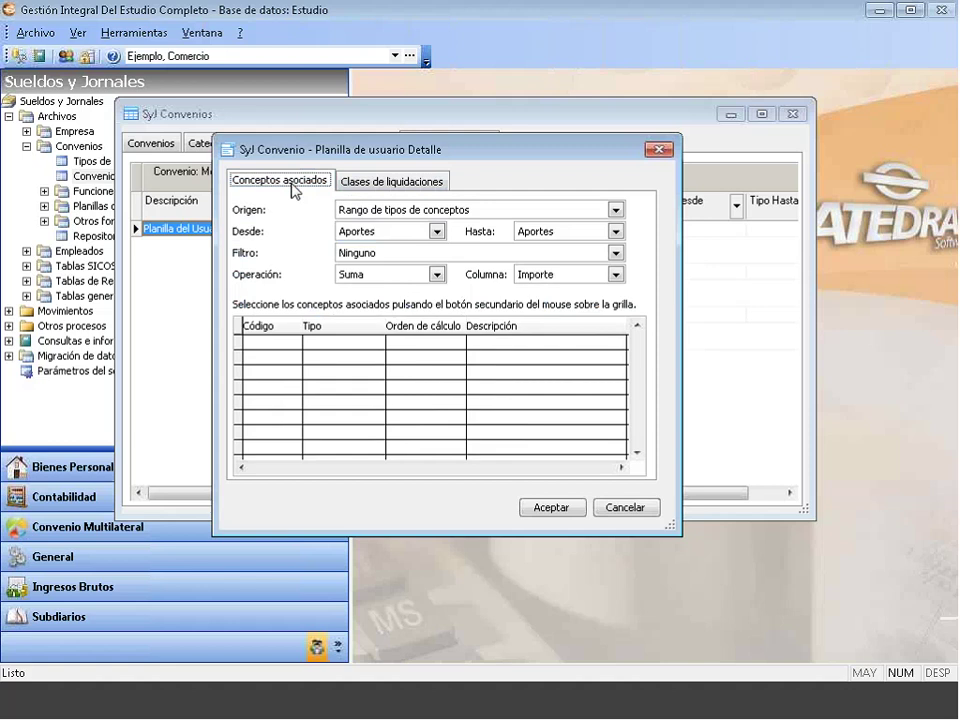
click(551, 508)
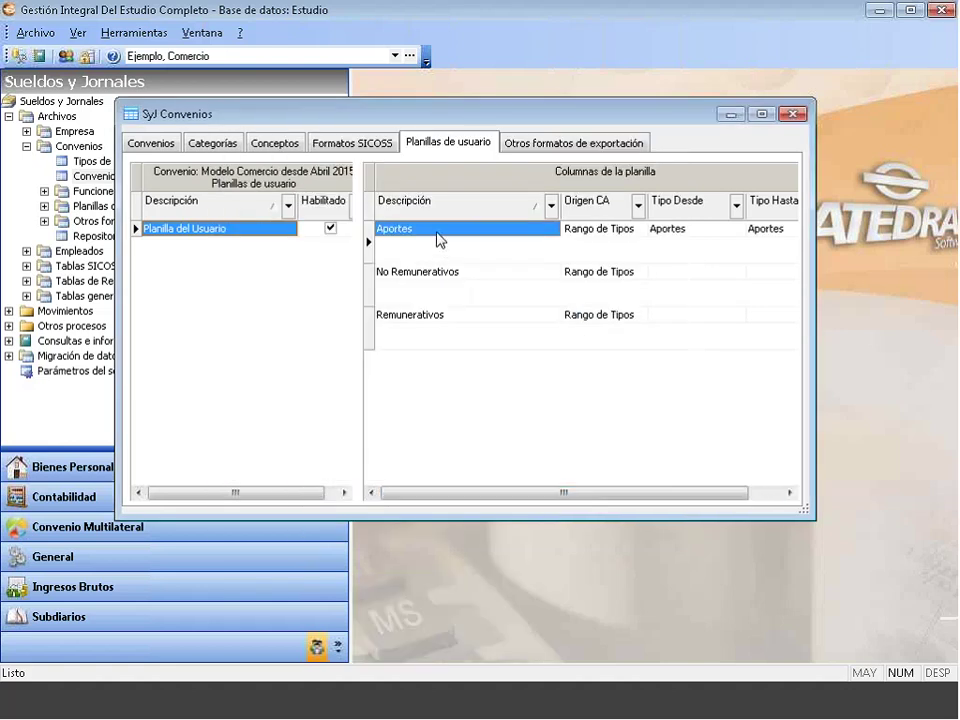
Modify the No Remunerativos column so that its range of concept types runs from No Remunerativo to No Remunerativo
click(422, 276)
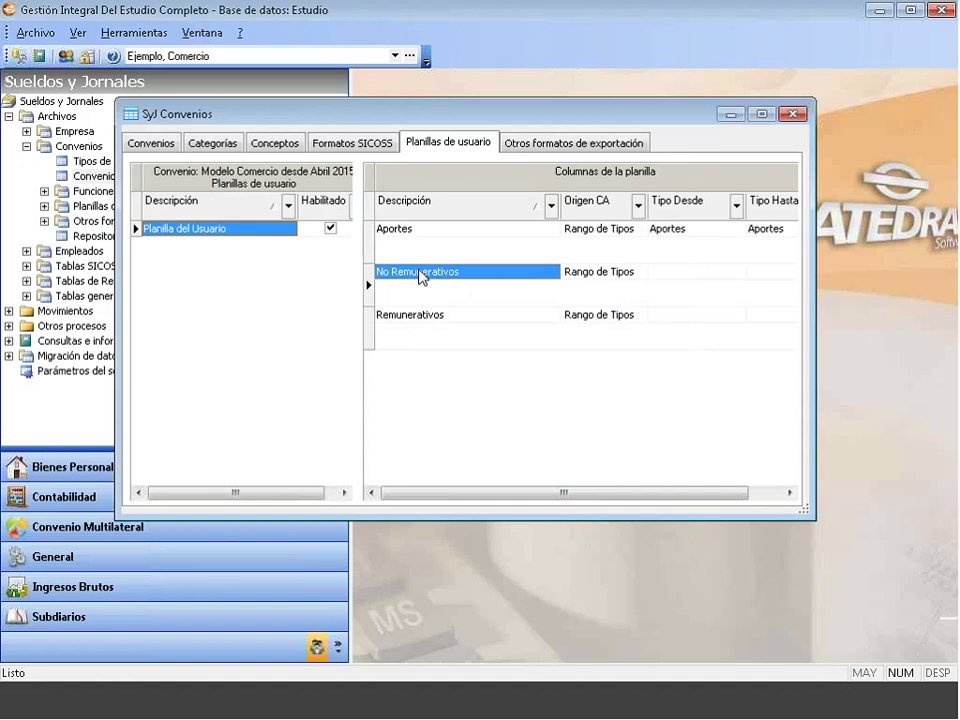
right_click(420, 276)
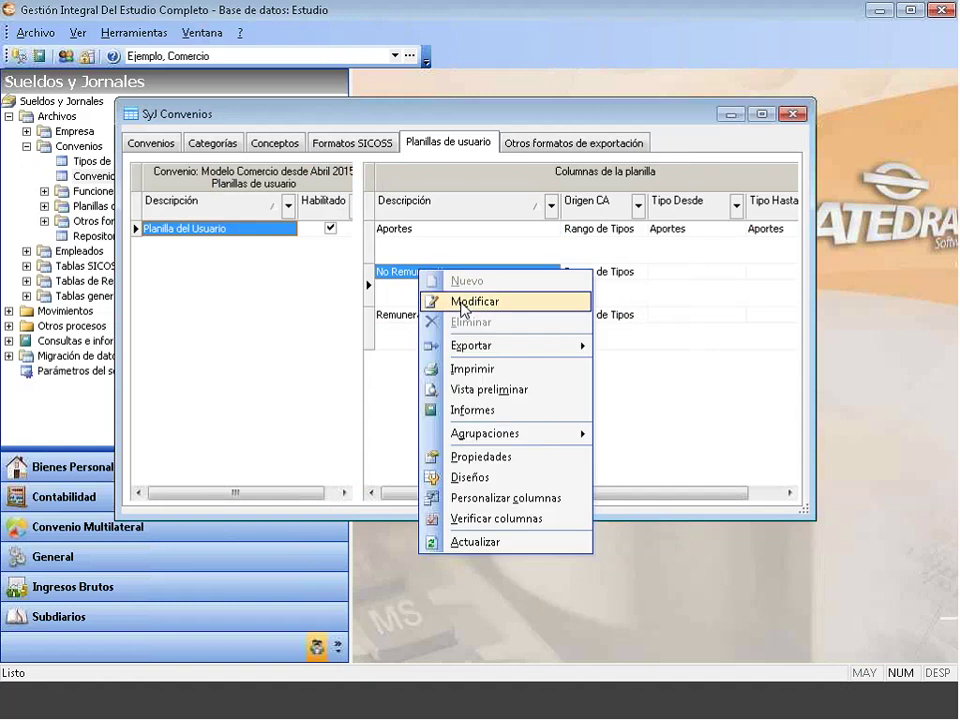
click(440, 302)
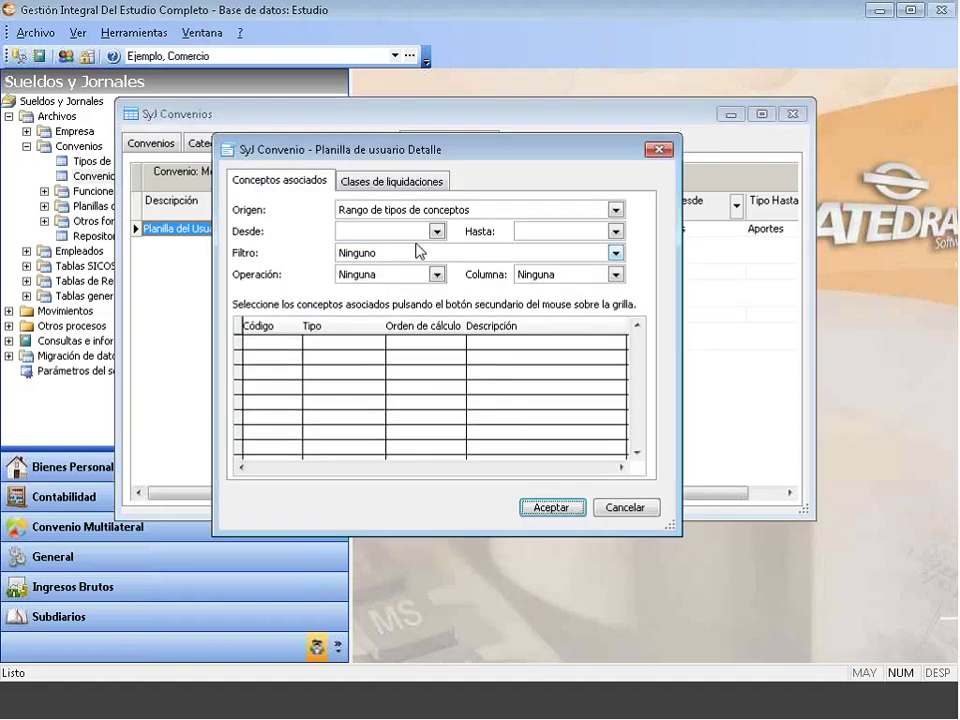
click(390, 237)
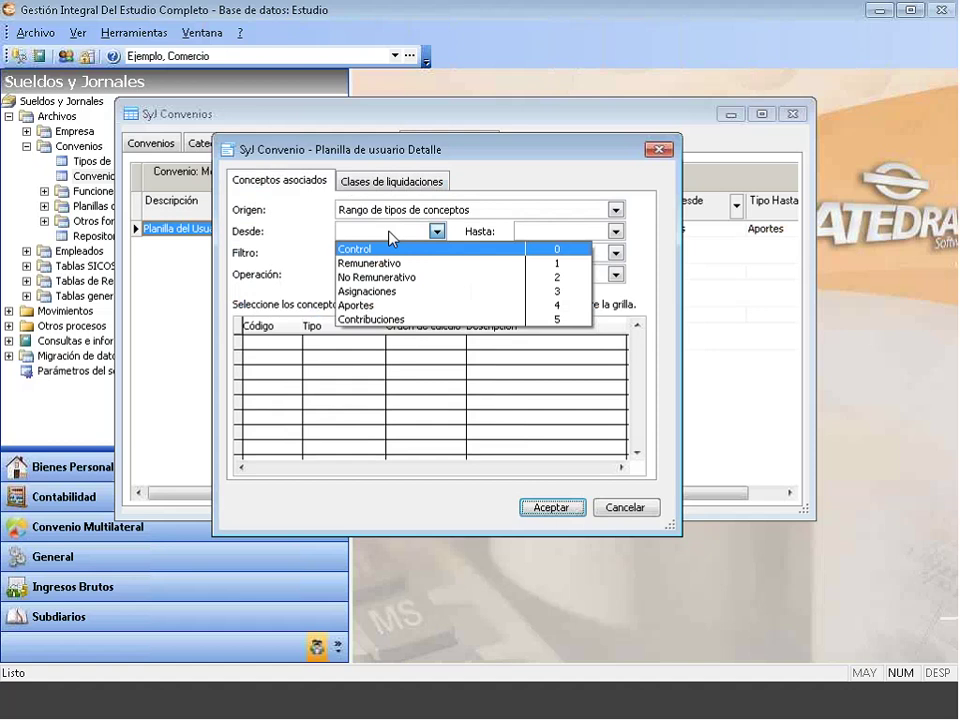
click(390, 274)
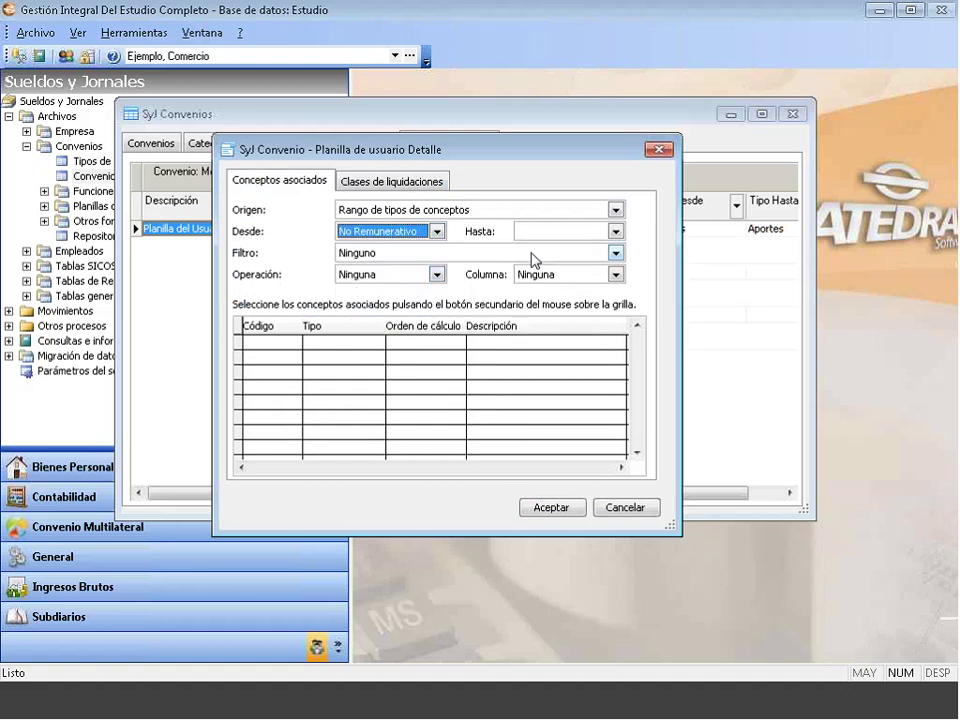
click(566, 233)
click(567, 278)
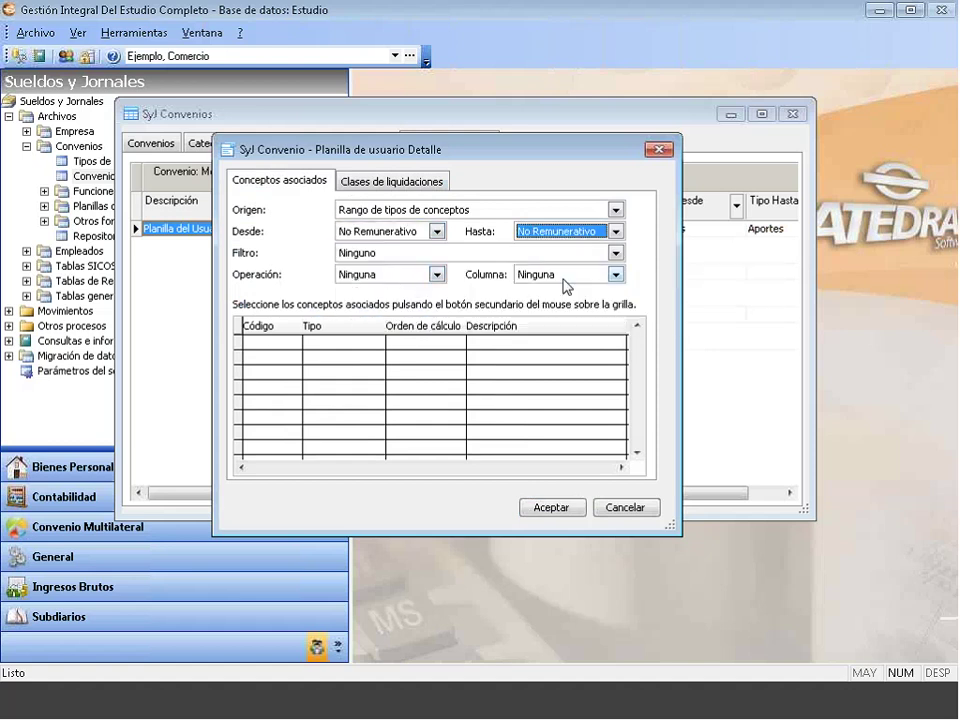
Make the No Remunerativos column calculate with the operation Suma on the column Importe
click(388, 276)
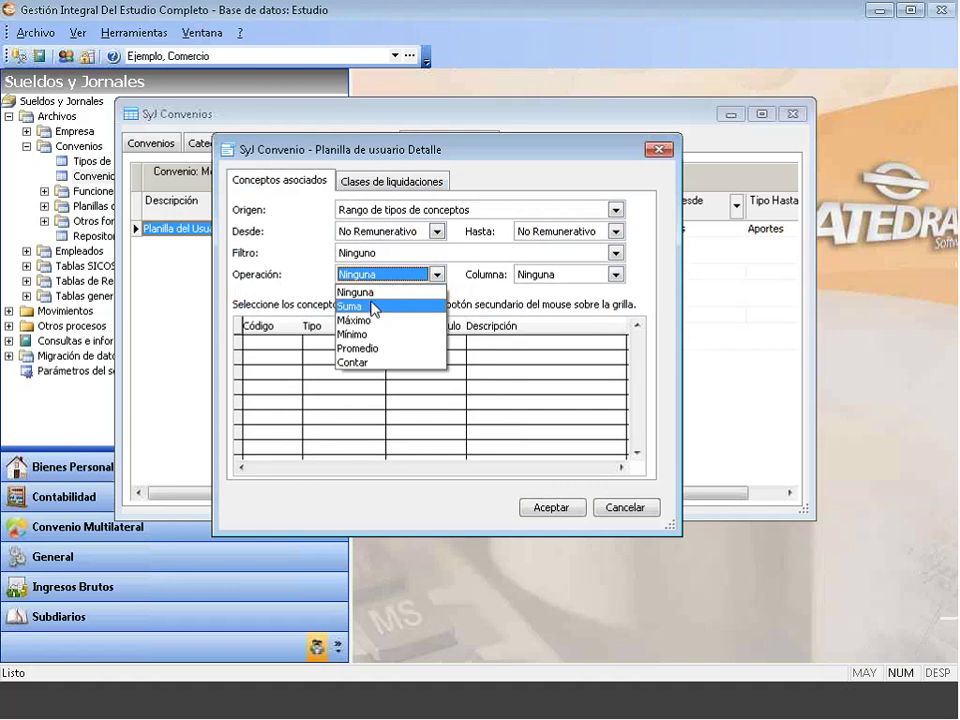
click(373, 306)
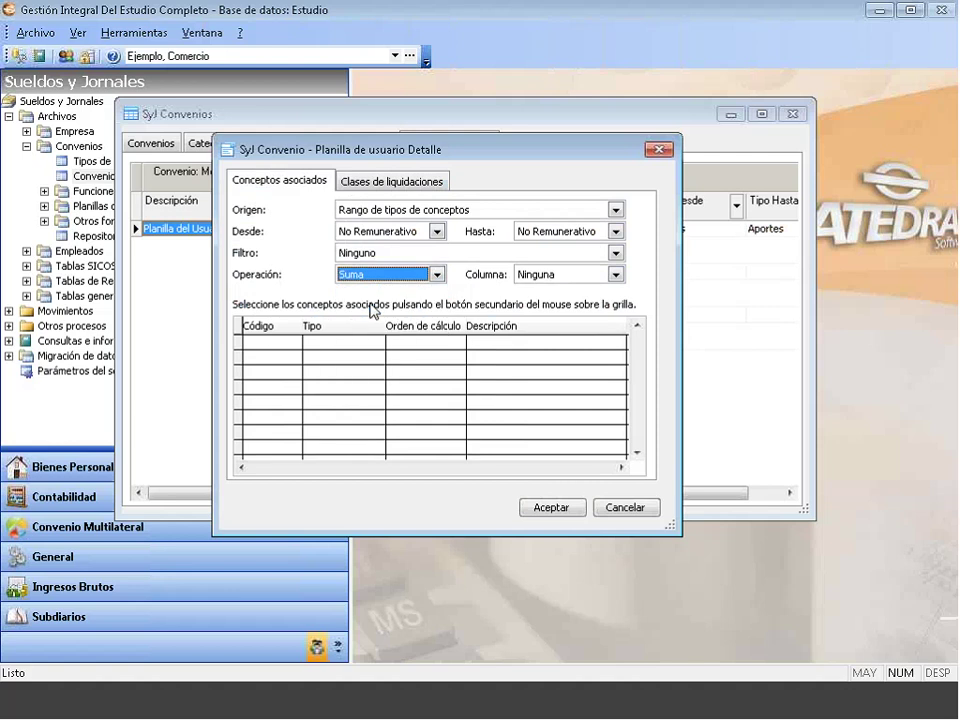
click(549, 276)
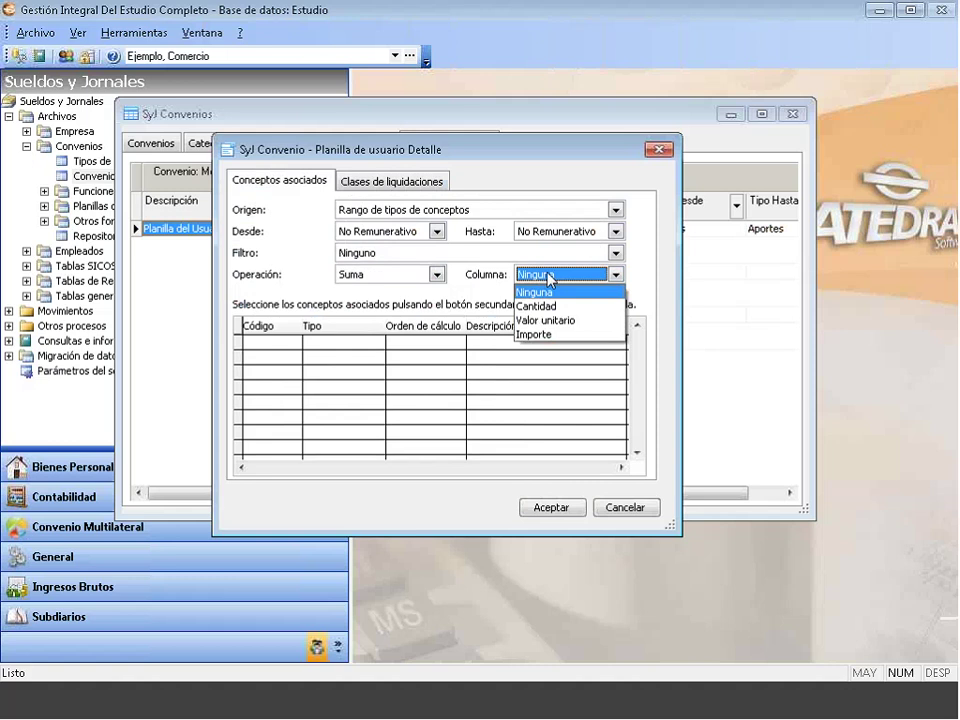
click(550, 334)
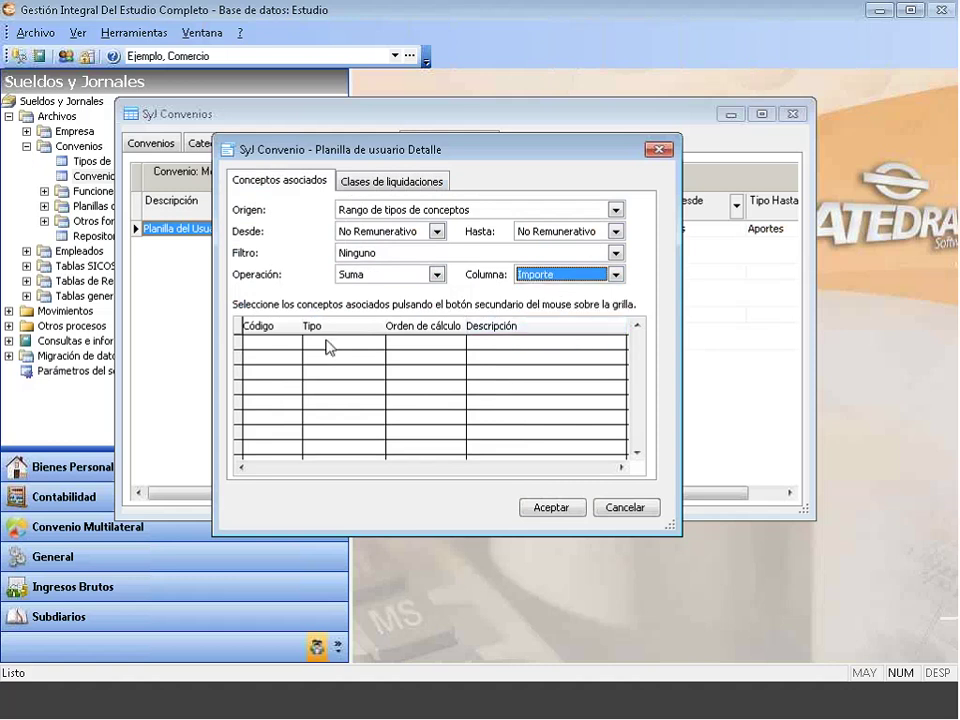
Include all settlement classes, from Mensual to Final, in the No Remunerativos column and accept its settings
click(386, 184)
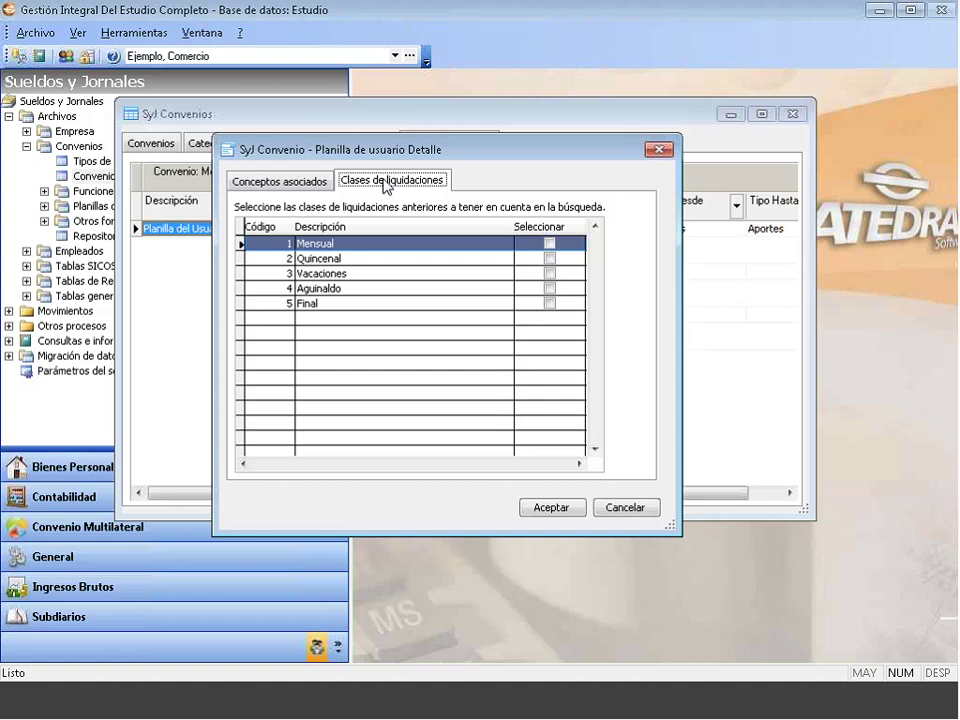
right_click(341, 379)
click(351, 382)
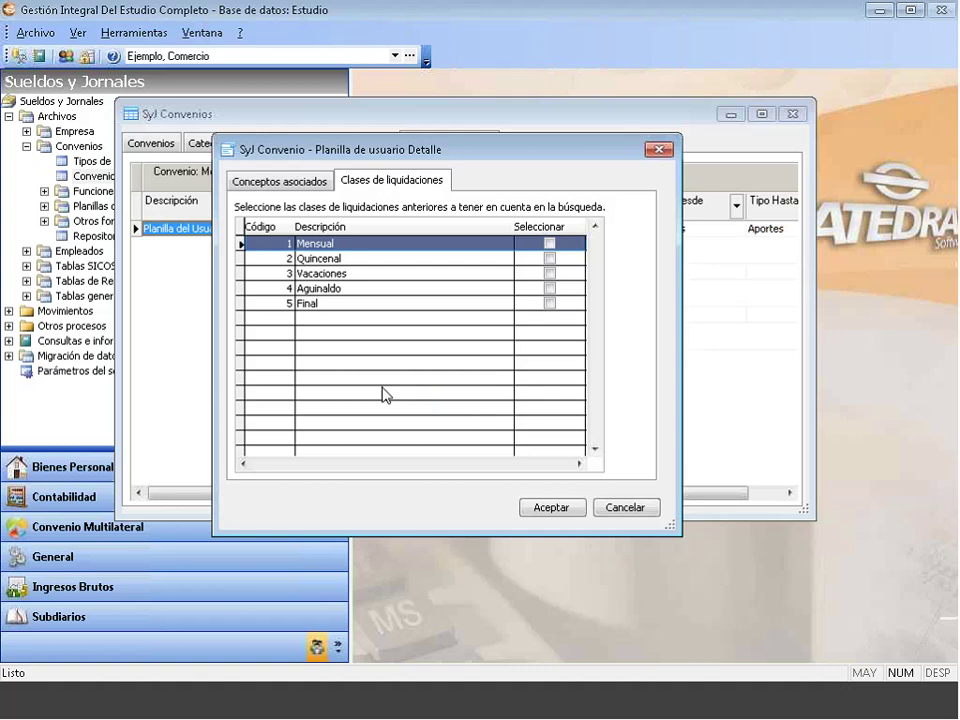
click(551, 508)
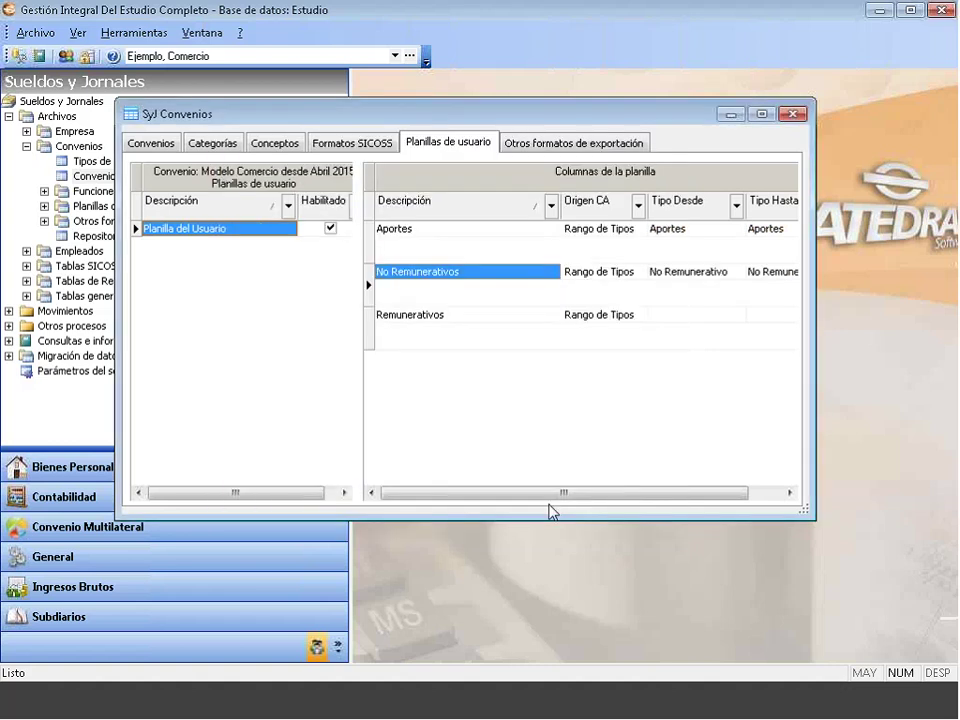
Modify the Remunerativos column so that its range of concept types runs from Remunerativo to Remunerativo
drag(451, 115, 415, 97)
click(412, 300)
right_click(413, 301)
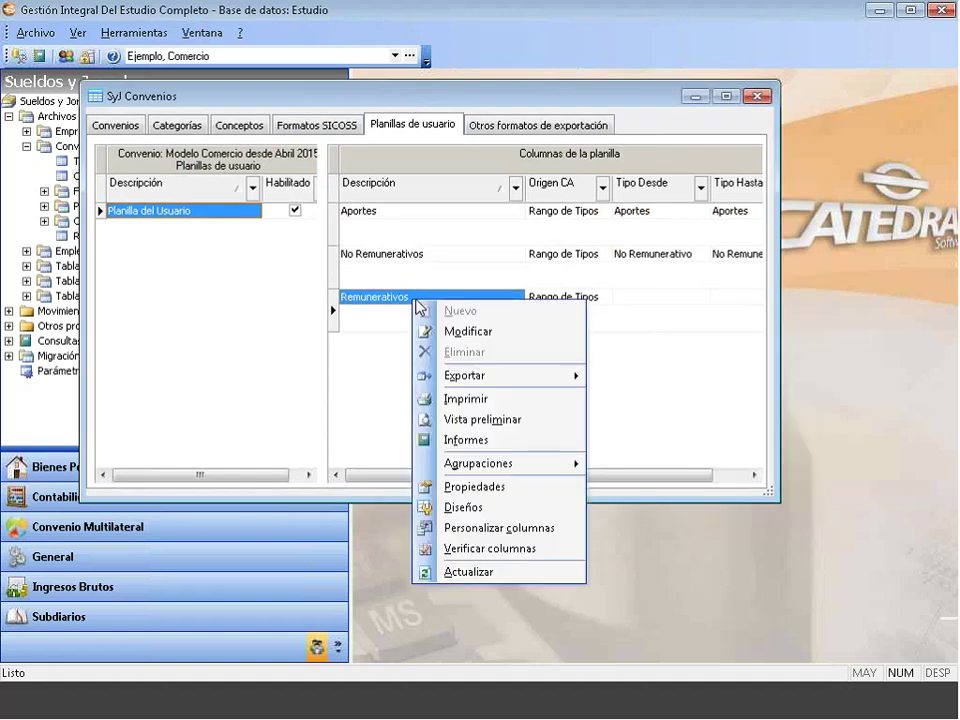
click(456, 333)
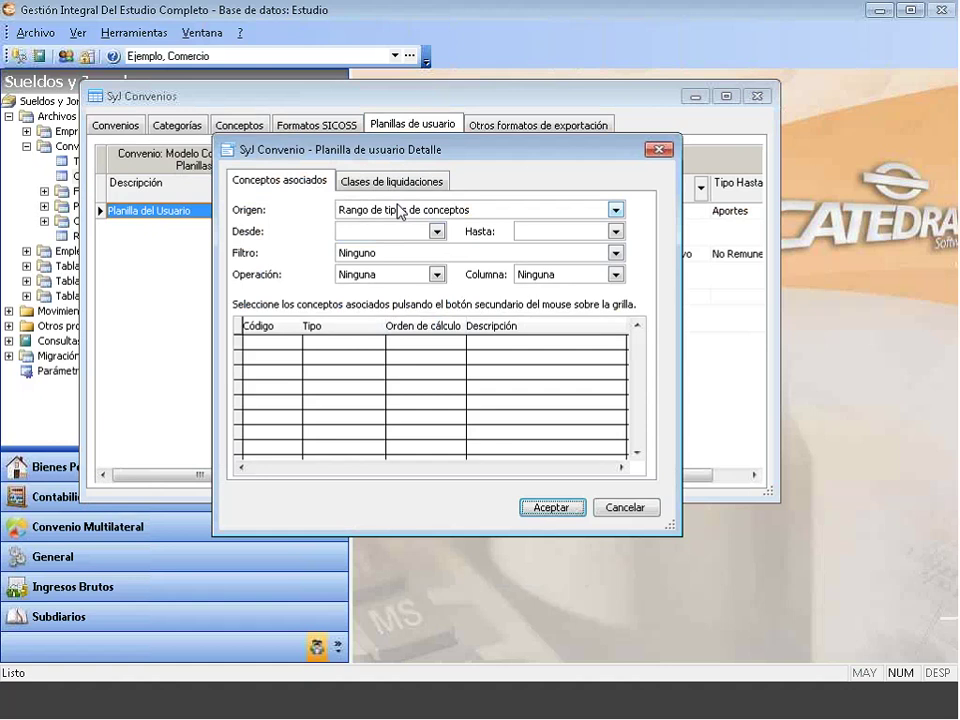
click(430, 233)
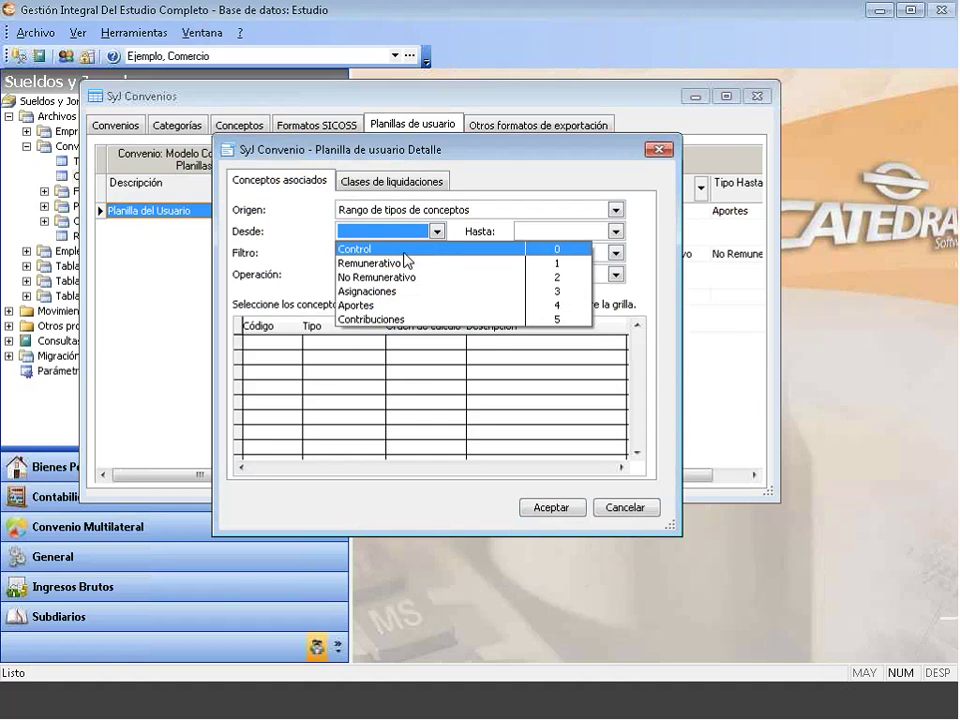
click(400, 264)
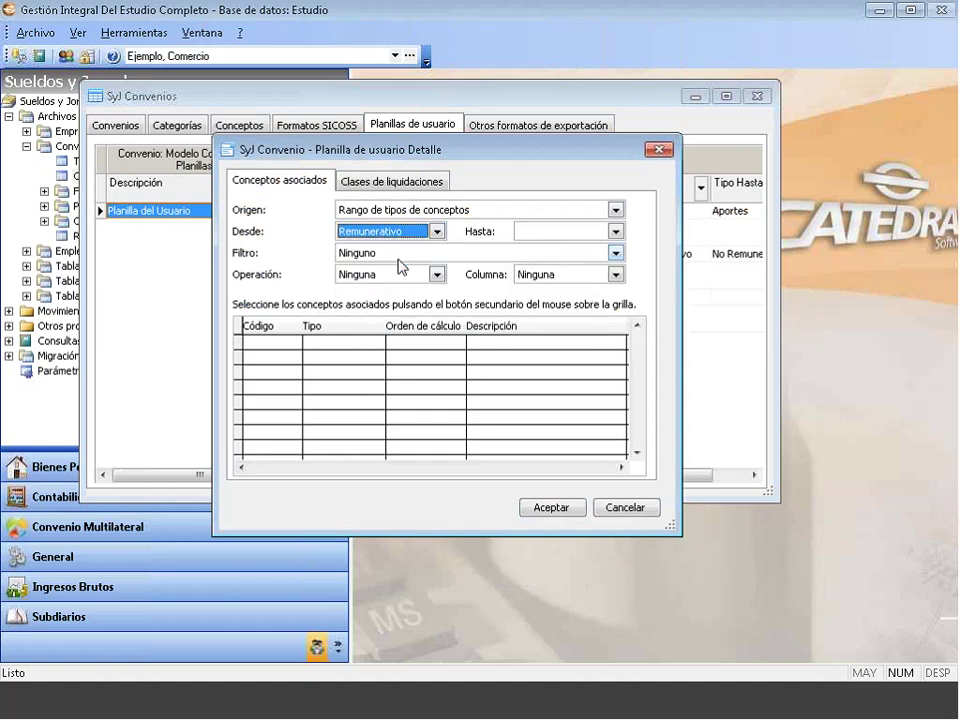
click(551, 243)
click(553, 261)
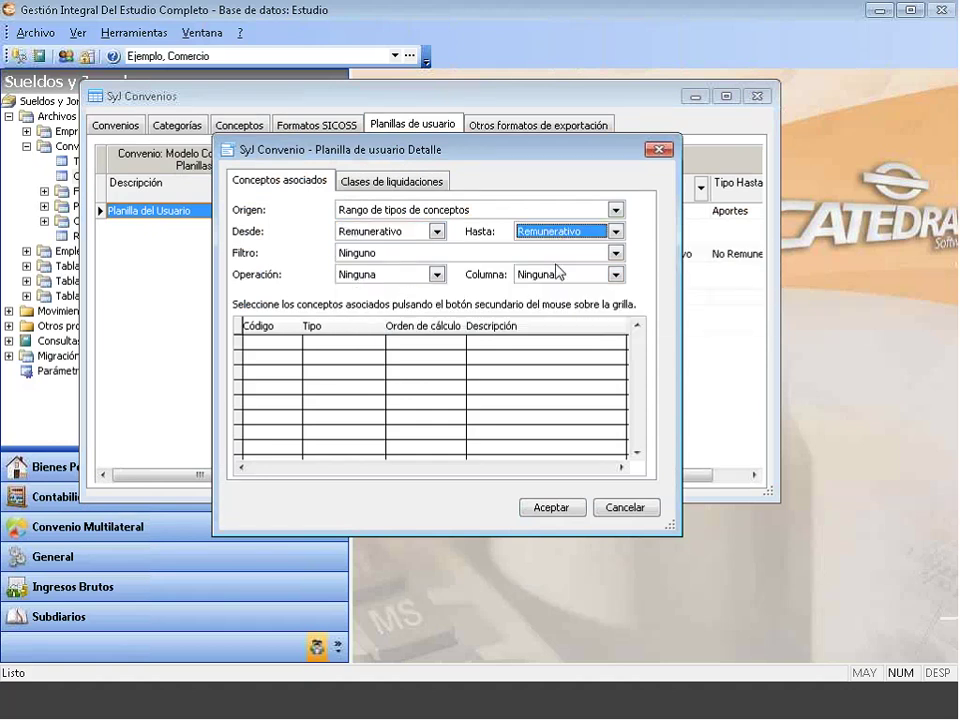
Make the Remunerativos column calculate with the operation Suma on the column Importe
click(410, 278)
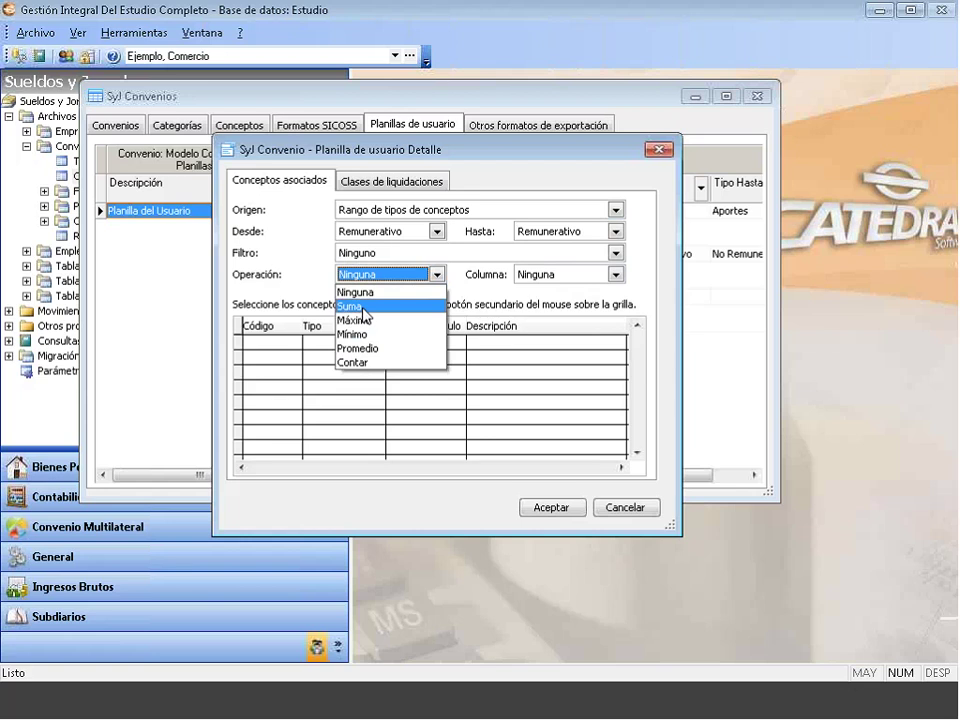
click(364, 306)
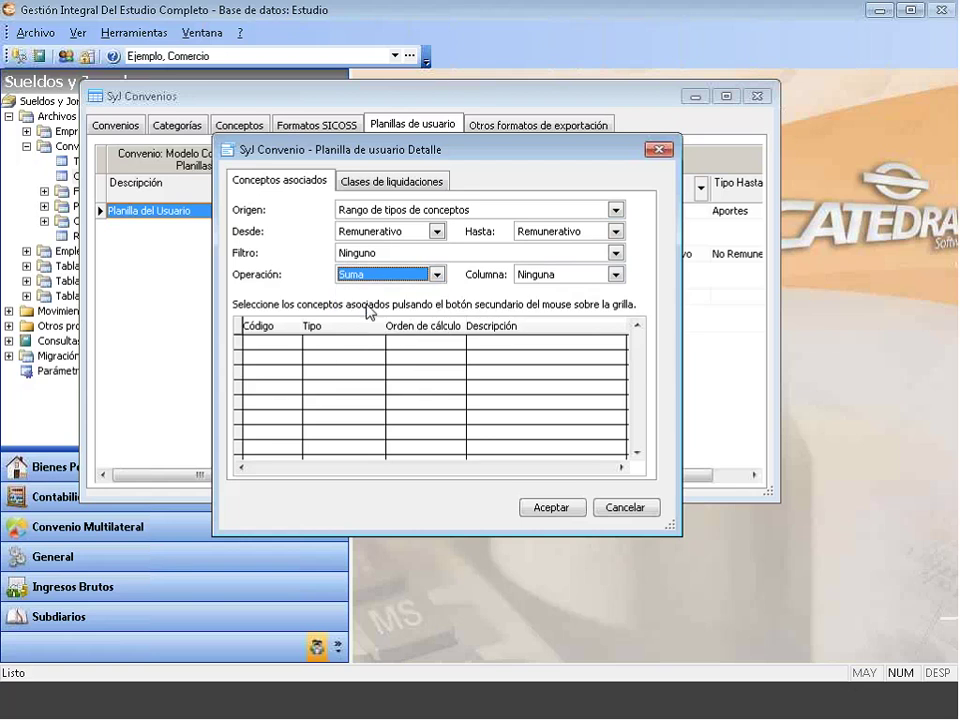
click(616, 274)
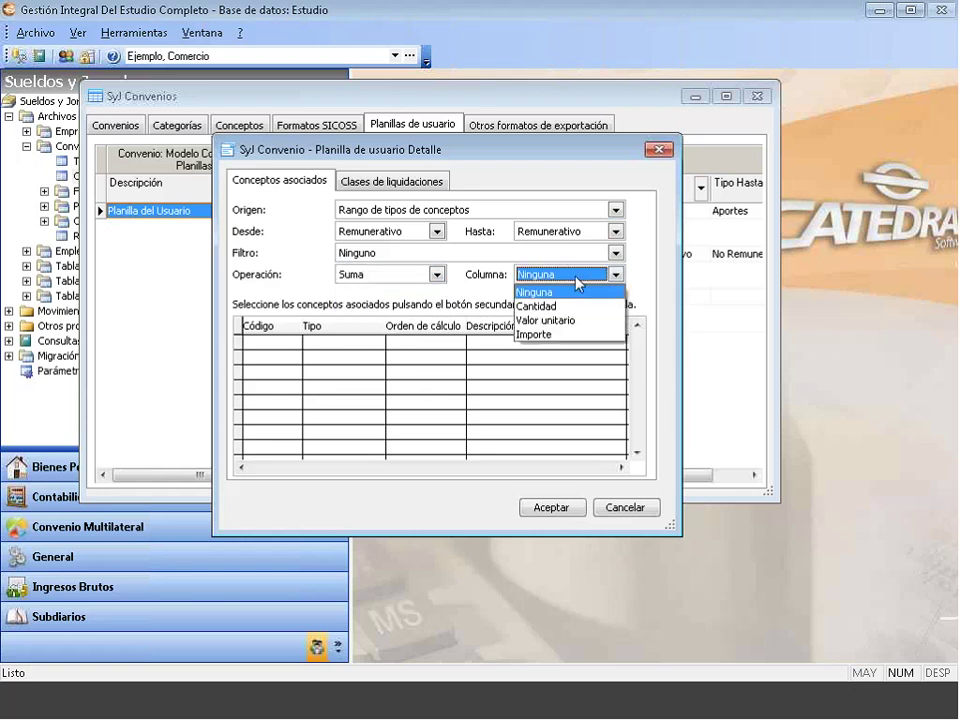
click(549, 336)
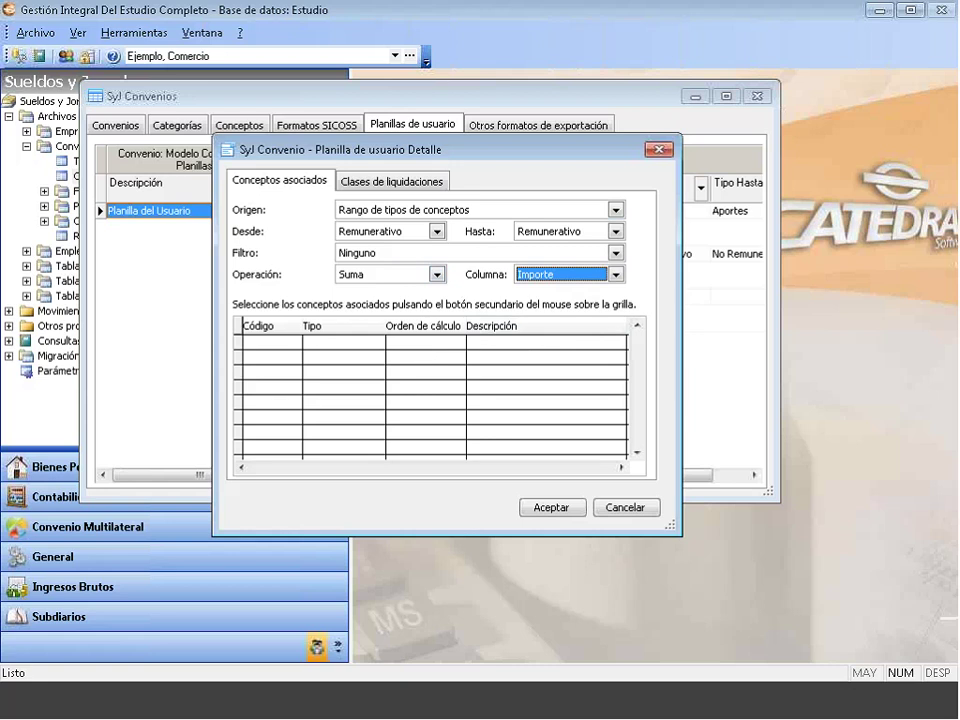
Include all settlement classes, from Mensual to Final, in the Remunerativos column, accept its settings and close the agreements window
click(404, 188)
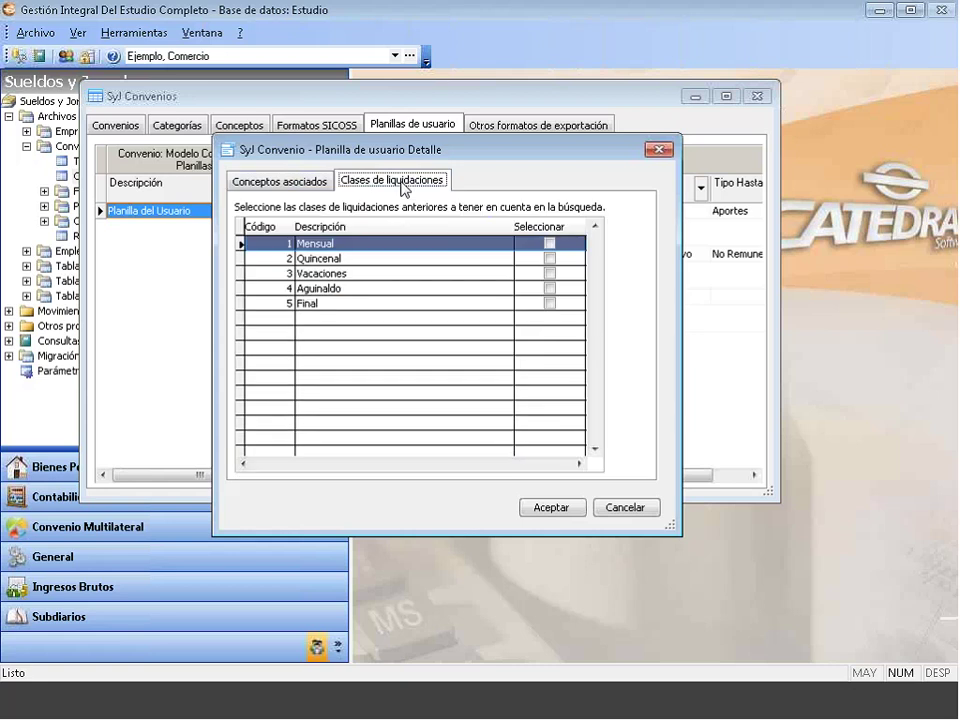
right_click(333, 375)
click(366, 381)
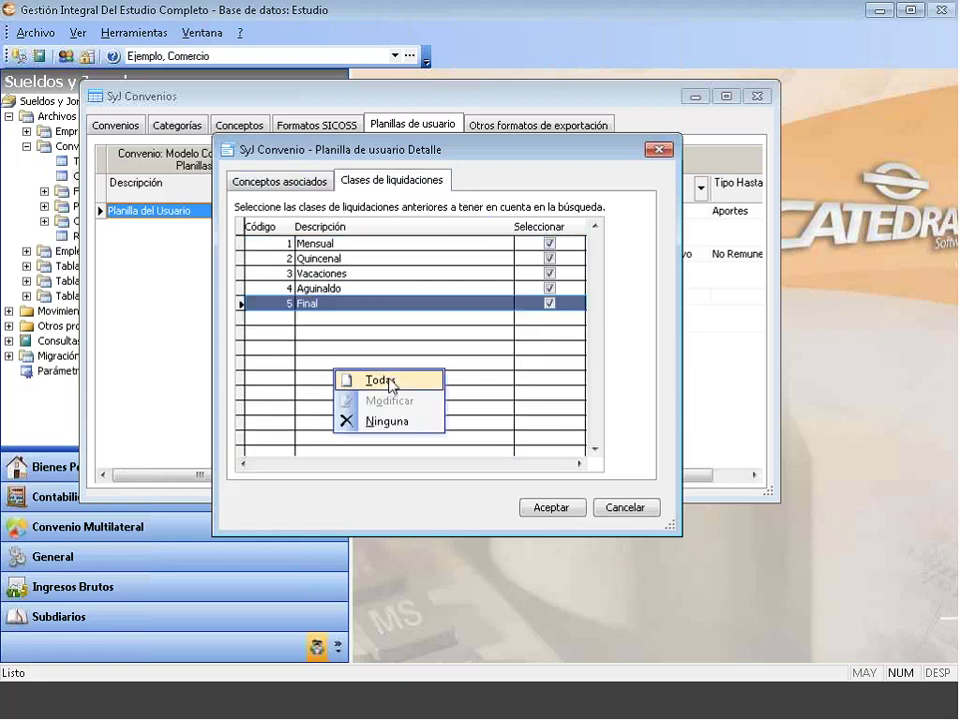
click(547, 507)
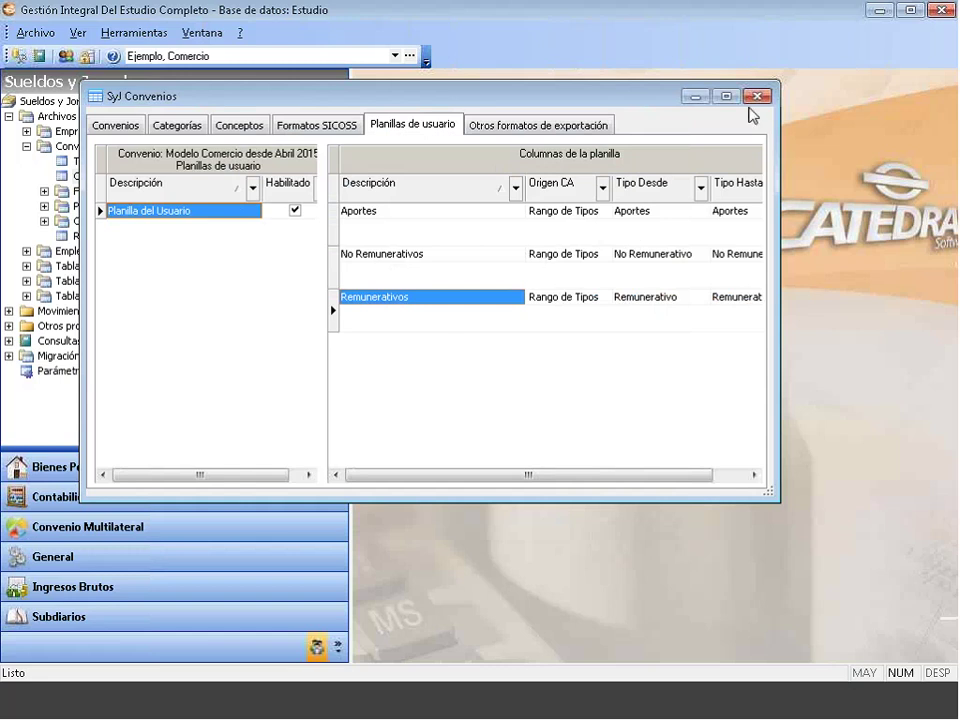
click(757, 96)
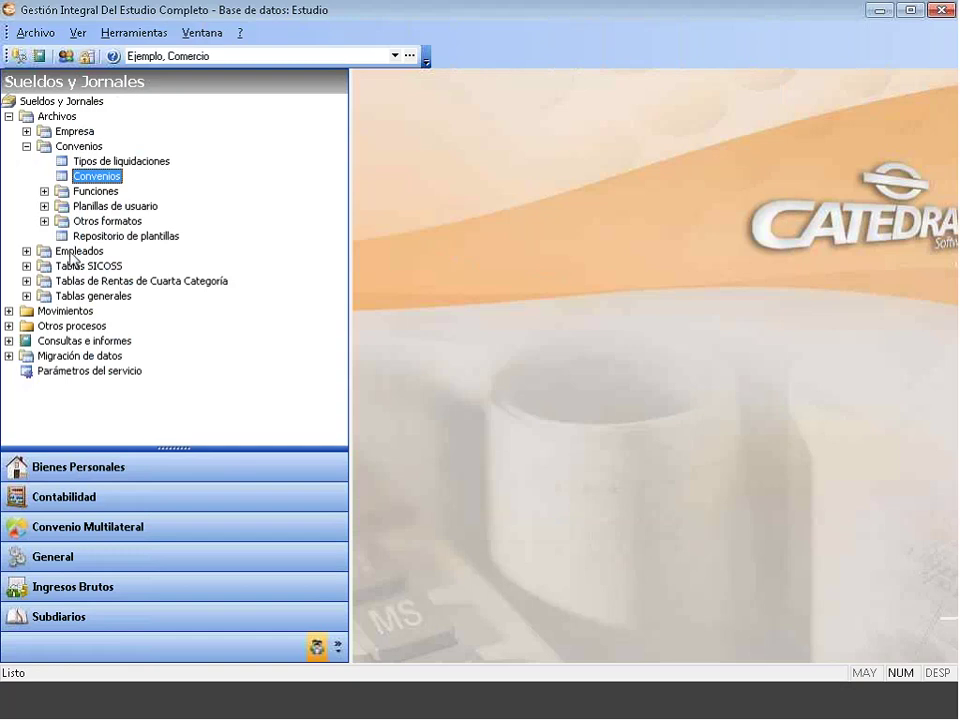
Add a new detail column to the user spreadsheet with code 31 and the description Antiguedad
click(44, 206)
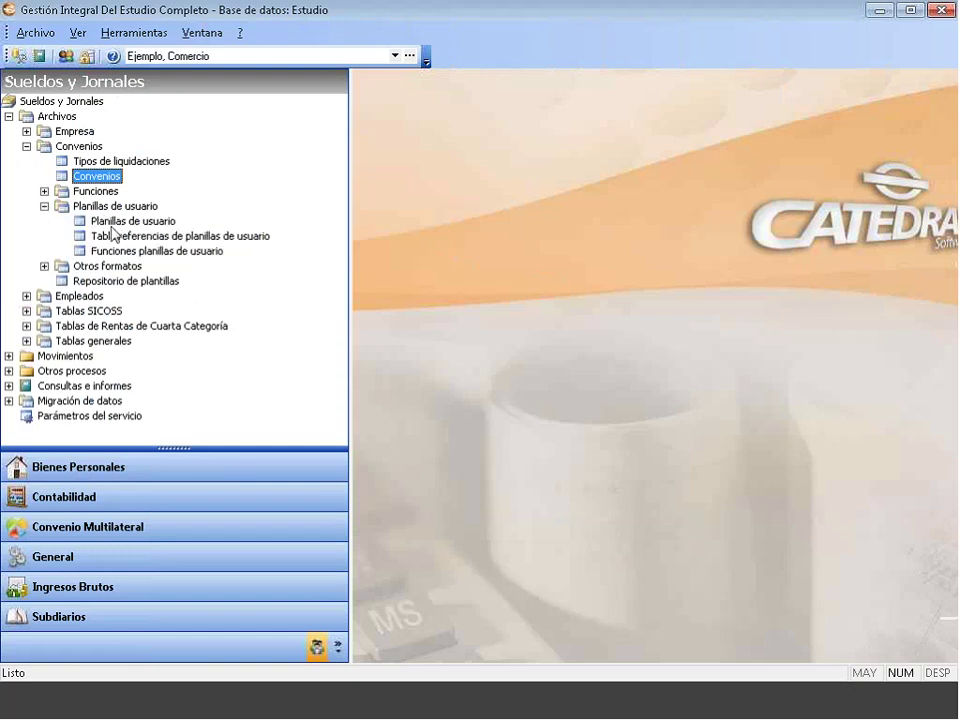
click(112, 221)
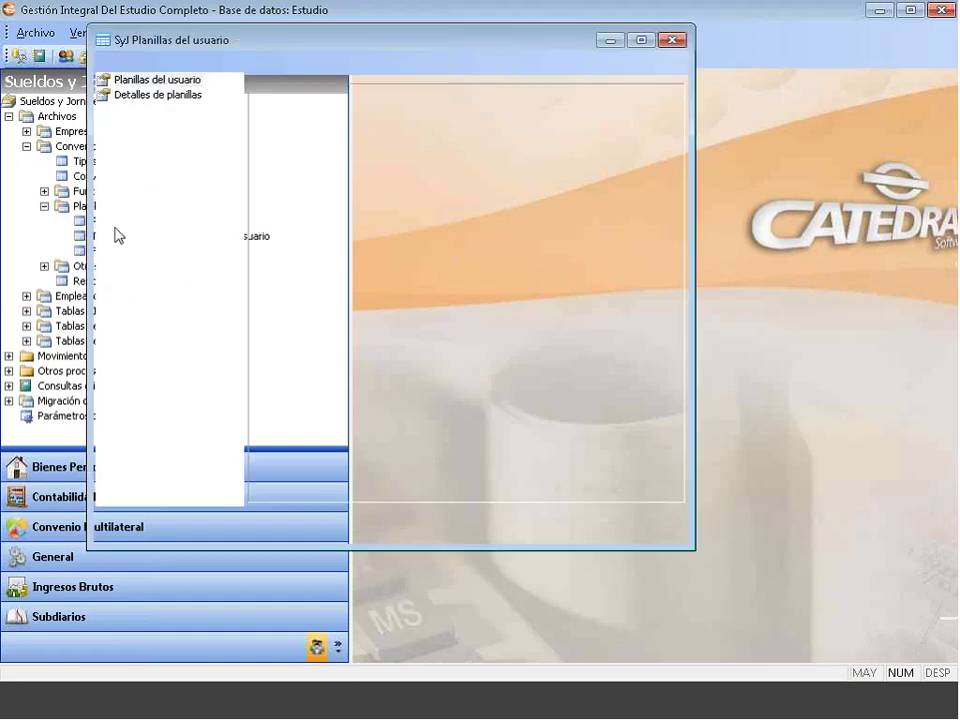
click(168, 95)
right_click(326, 417)
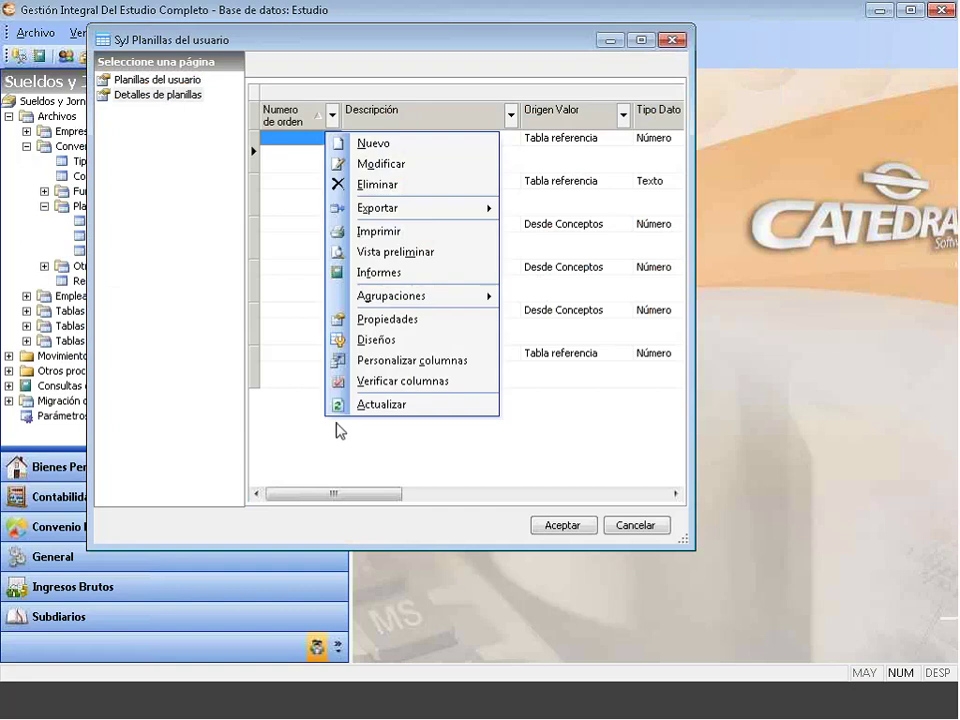
click(408, 147)
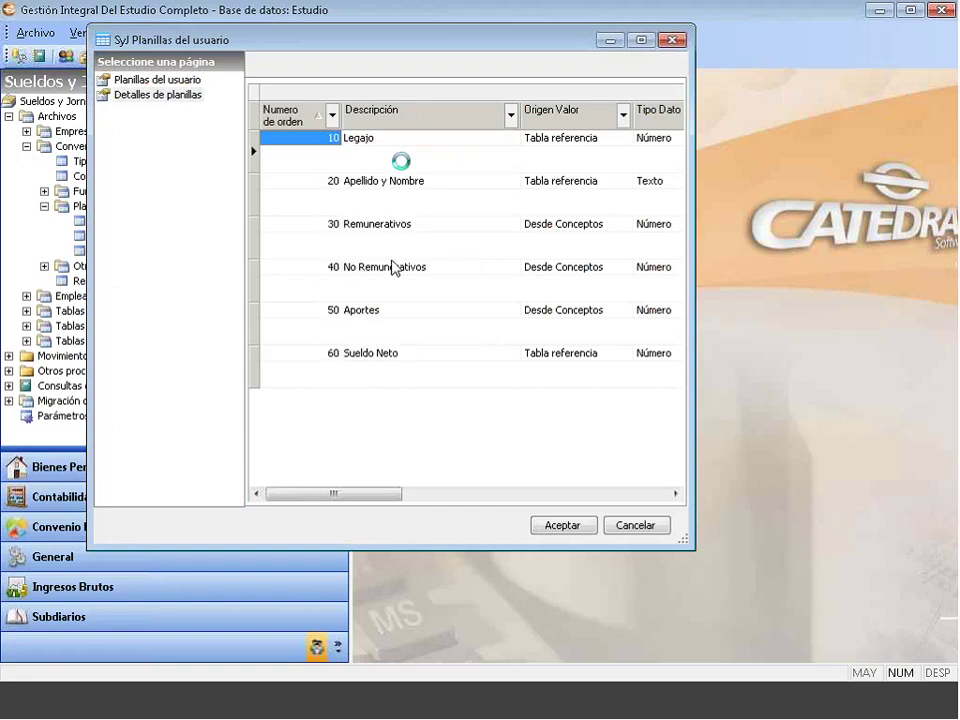
drag(378, 142, 420, 246)
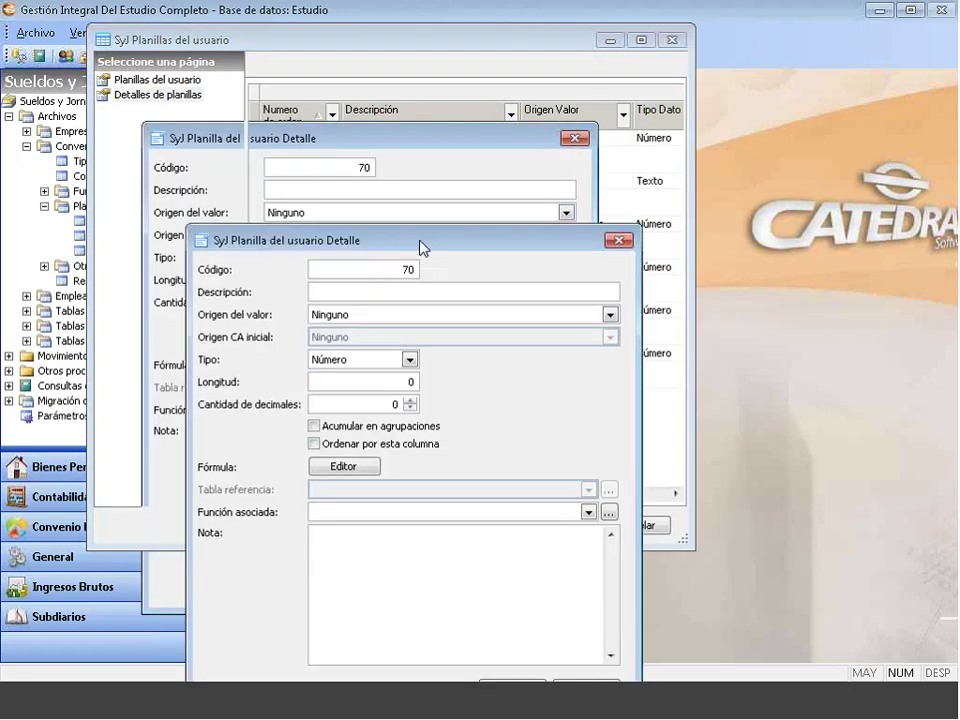
drag(390, 289, 378, 291)
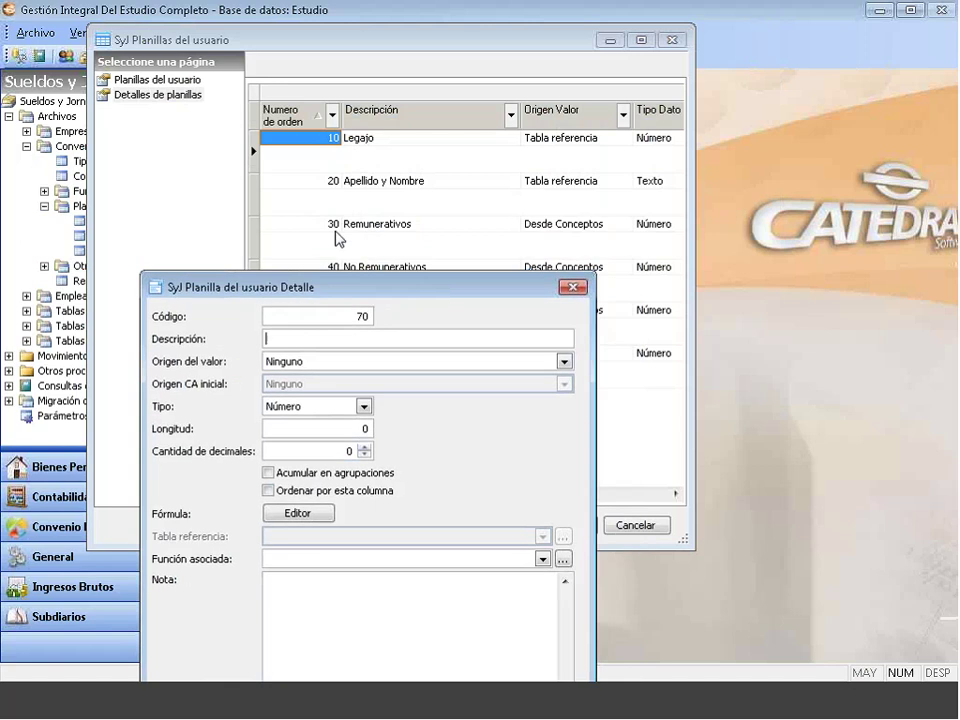
text(31)
click(333, 339)
text(Antiguedad)
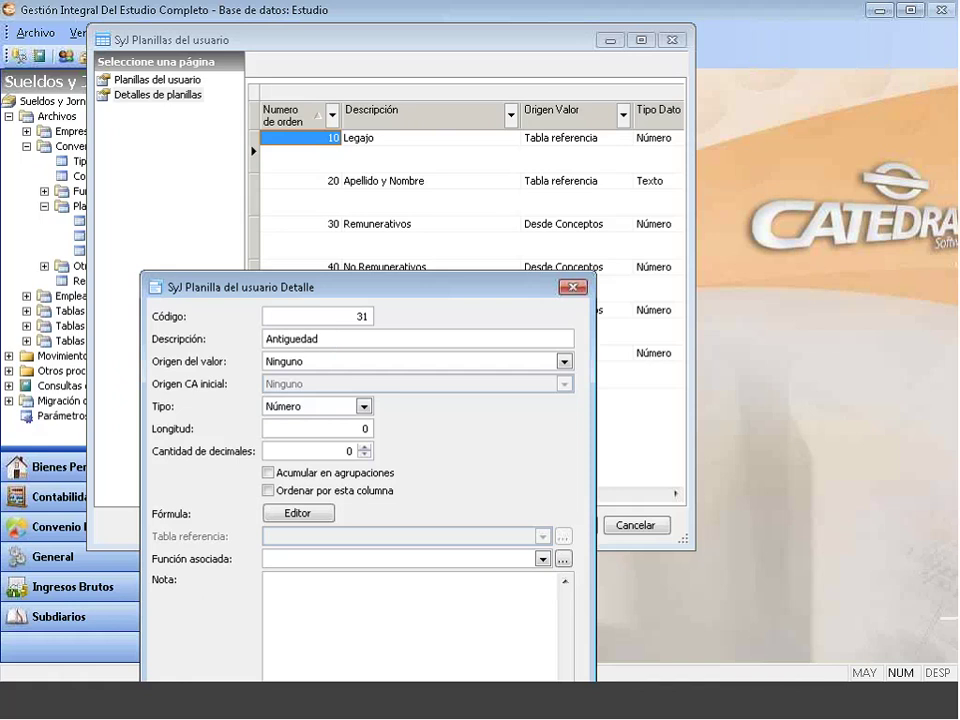
Set the Antiguedad column's value origin to Desde conceptos asociados and its initial CA origin to Selección de conceptos
click(302, 363)
click(354, 289)
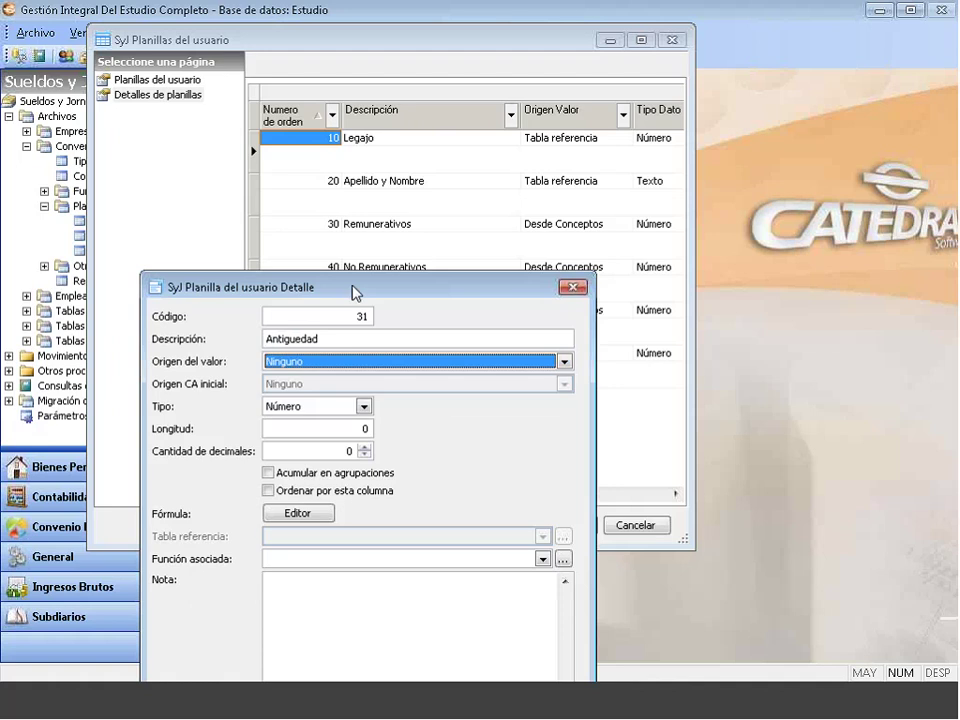
drag(354, 289, 350, 109)
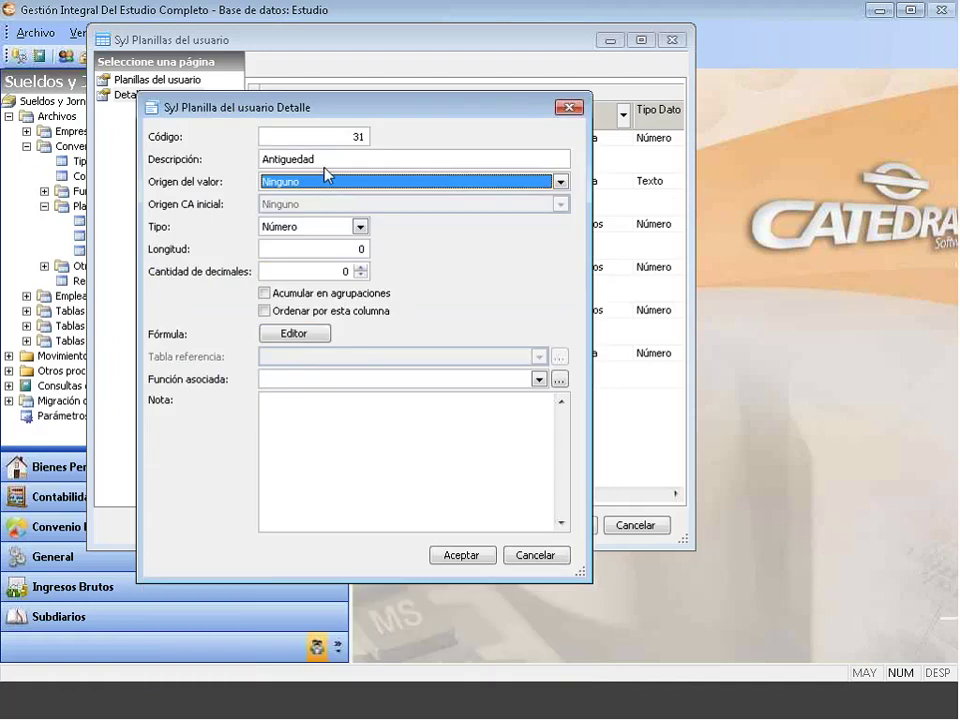
click(323, 181)
click(321, 228)
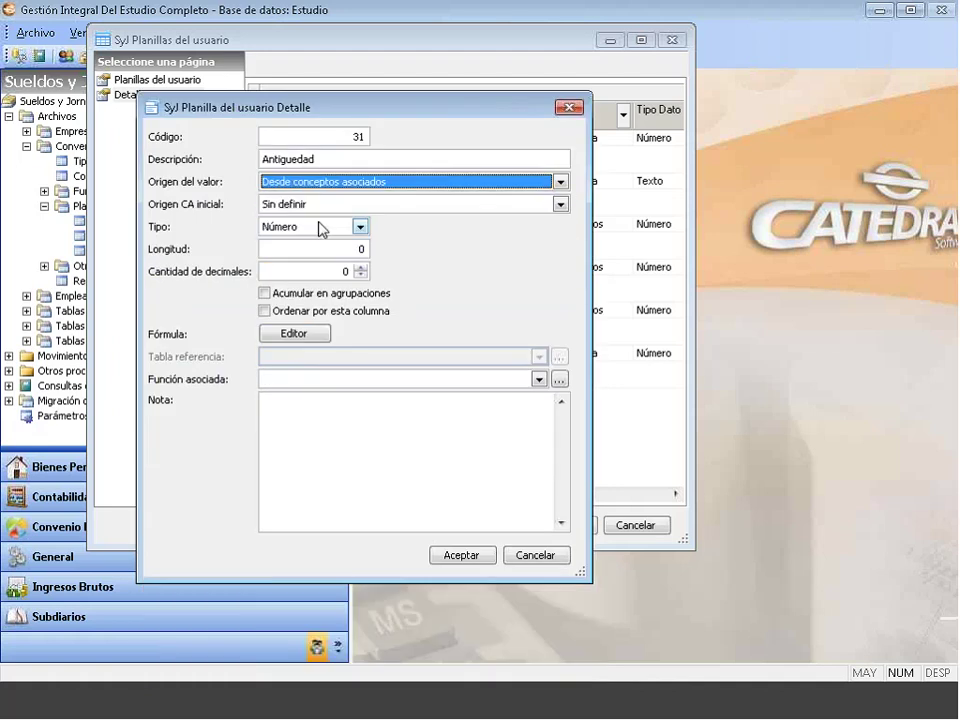
click(326, 206)
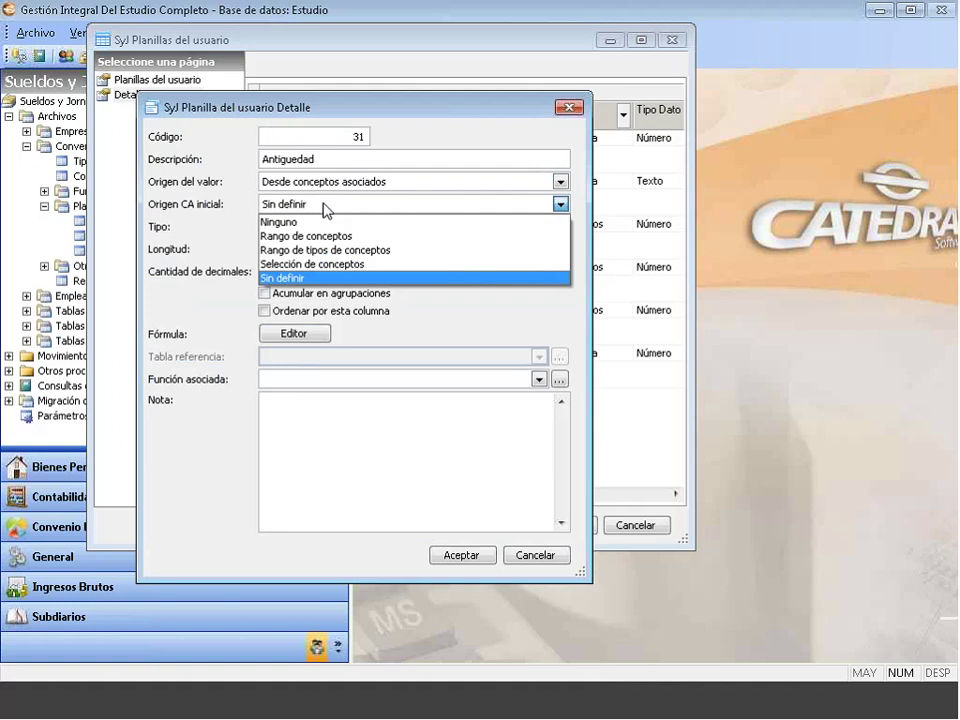
click(316, 265)
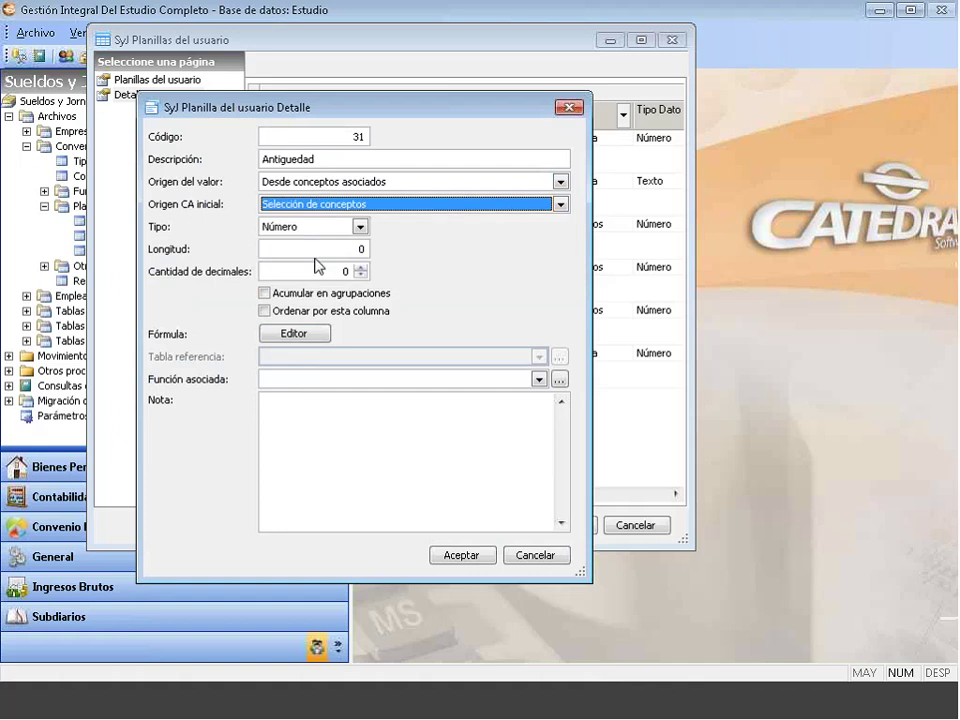
Give the Antiguedad column a length of 10 with 2 decimals and make it accumulate in groupings
click(365, 247)
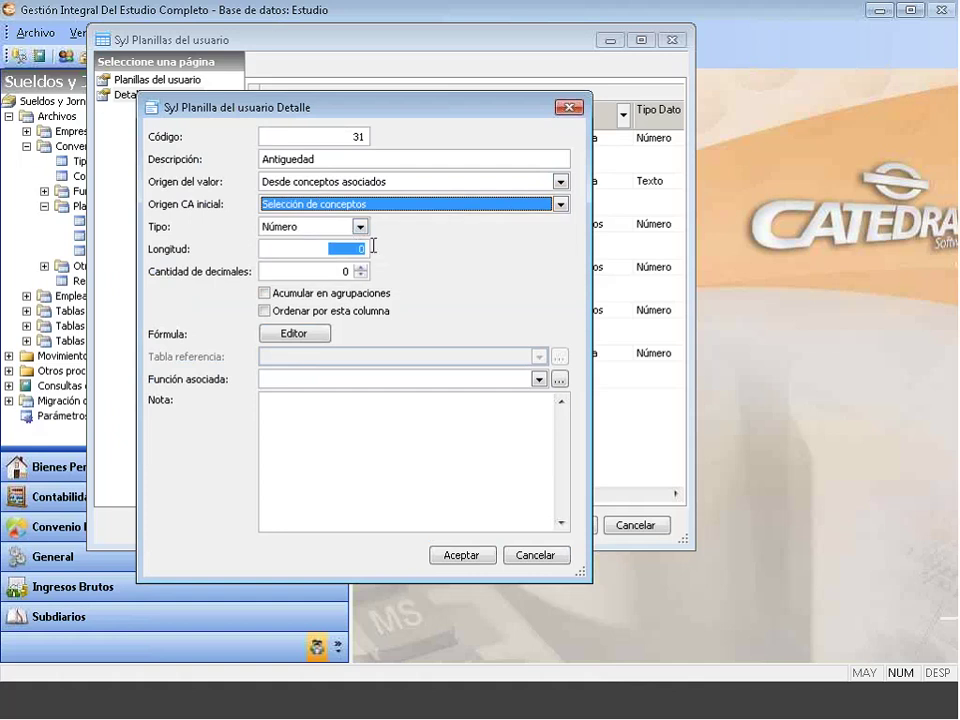
text(10)
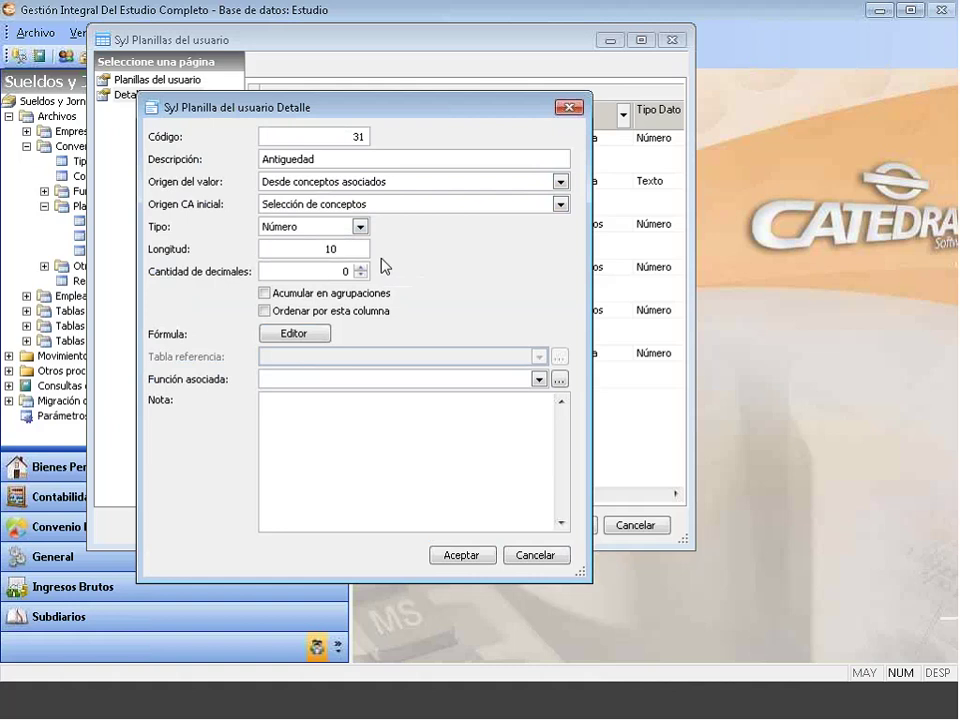
click(363, 267)
click(363, 267)
click(265, 294)
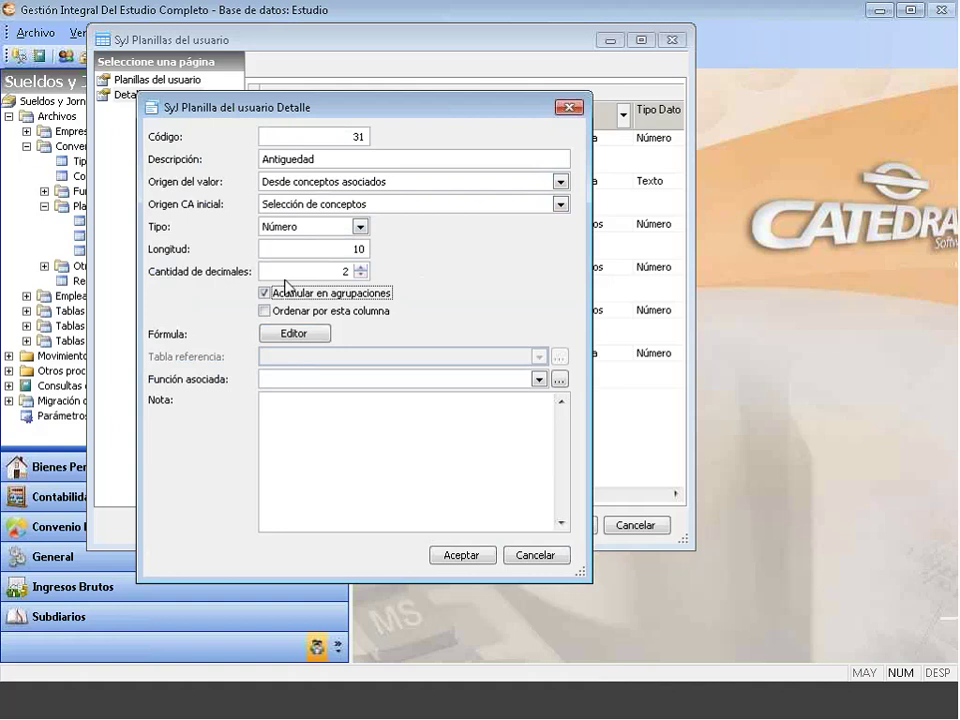
Accept the Antiguedad column and the spreadsheet changes, and open the user spreadsheets of the Comercio agreement
click(456, 557)
click(561, 530)
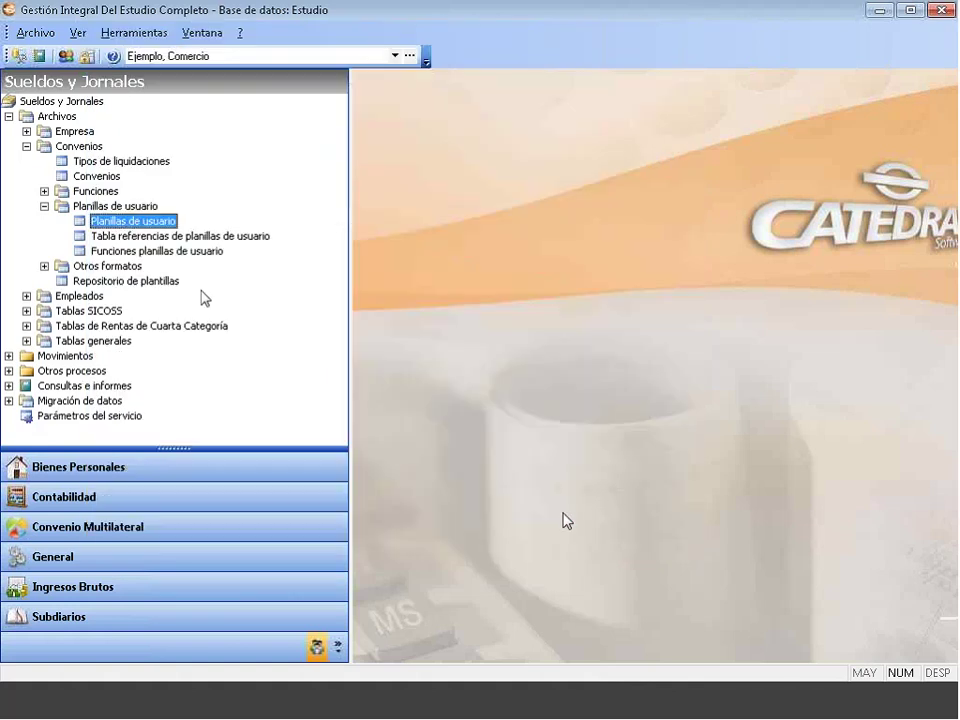
click(92, 176)
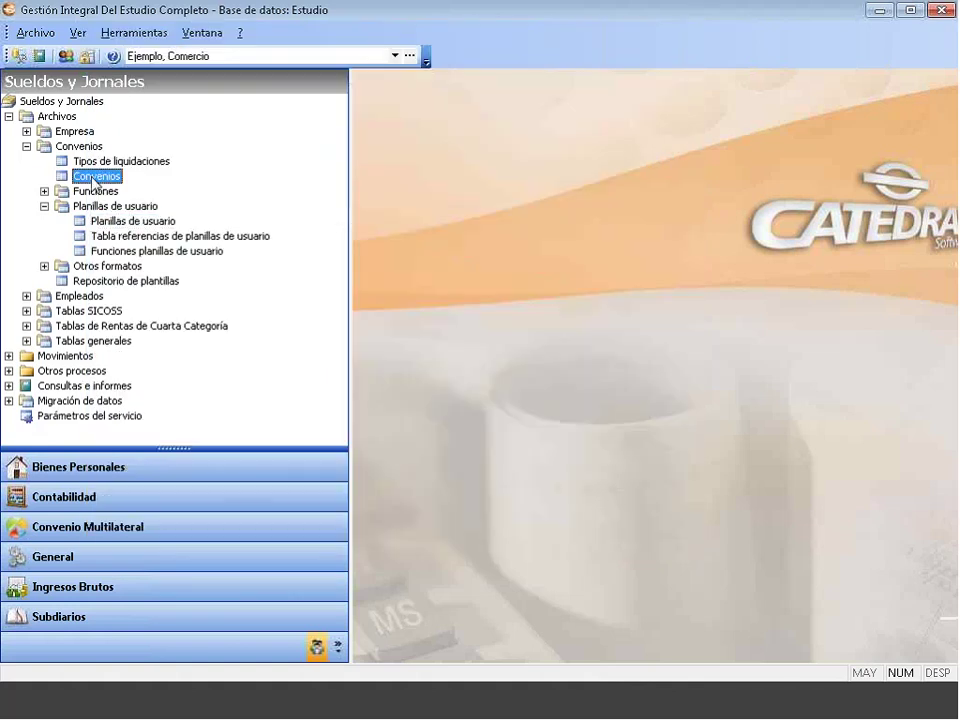
double_click(88, 176)
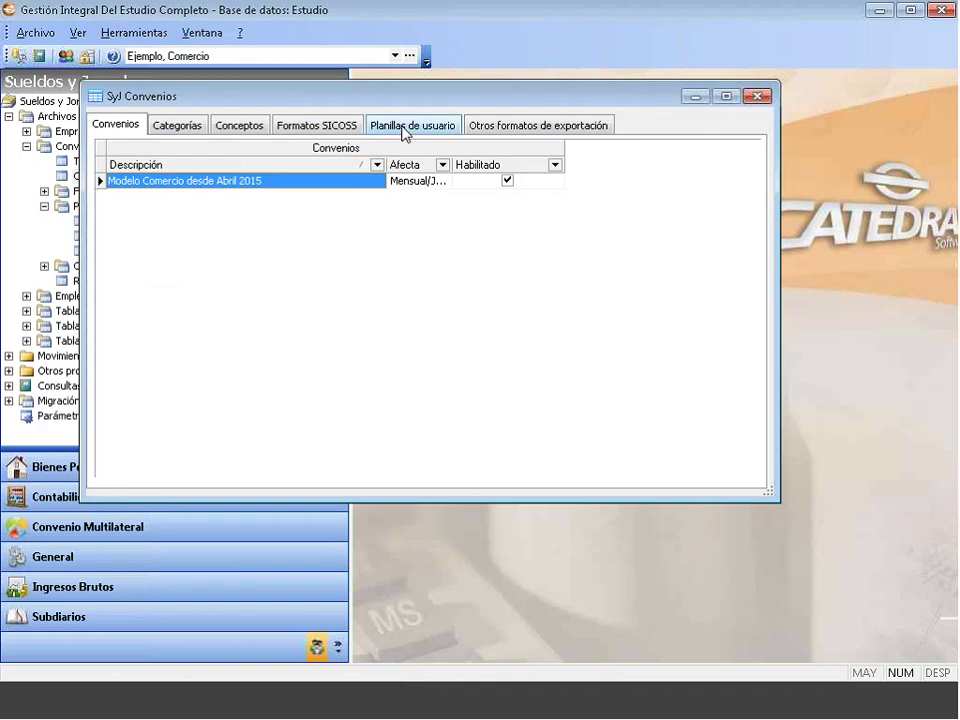
click(404, 131)
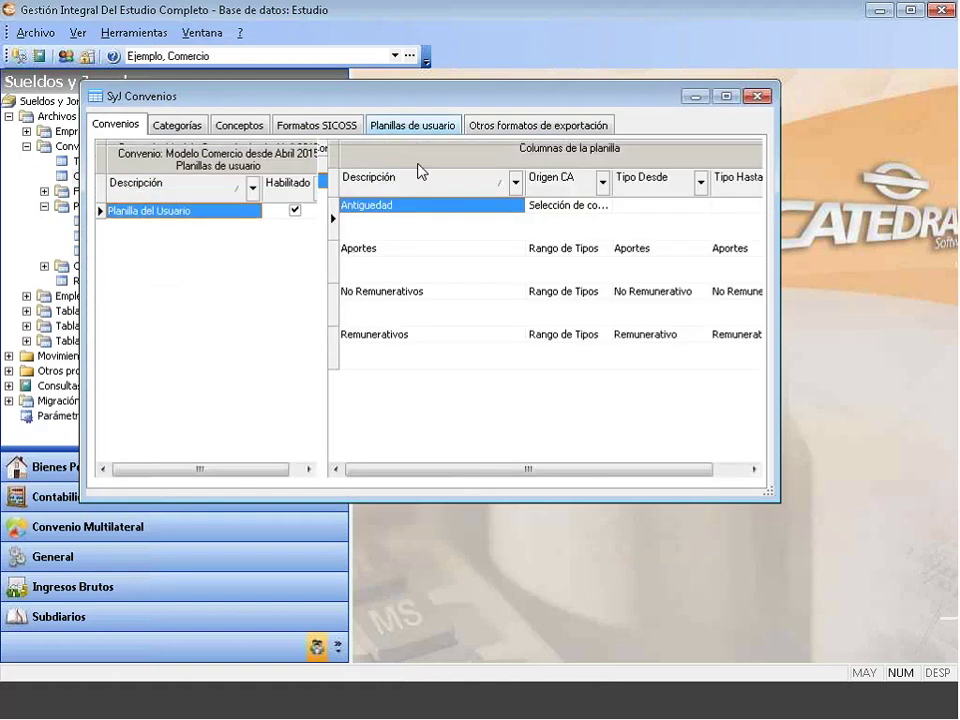
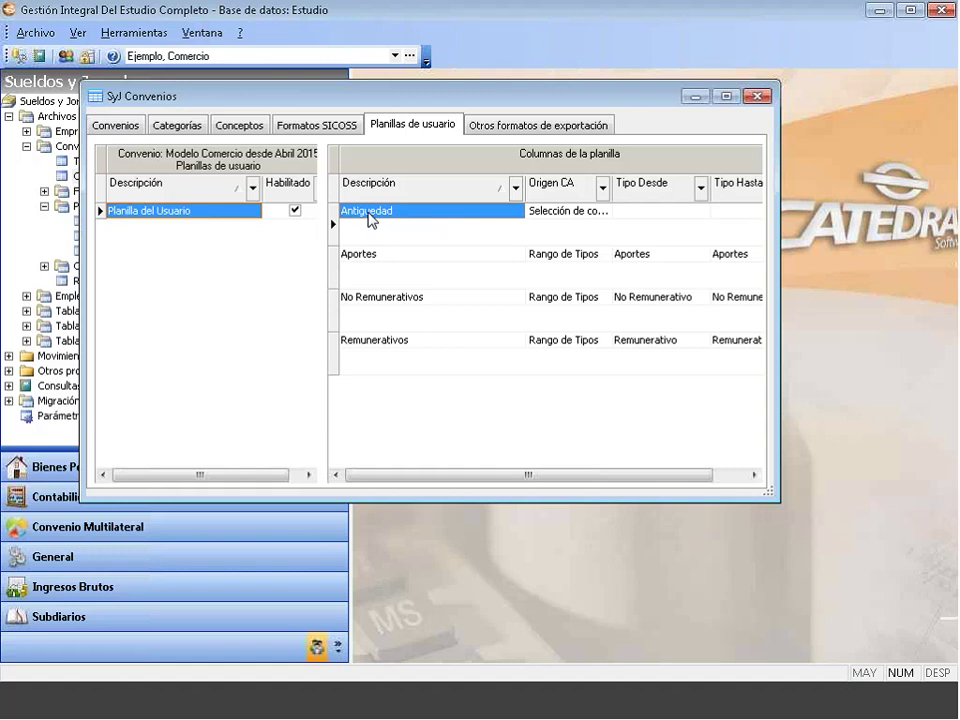
Modify the Antiguedad column in the agreement, setting its operation to Suma and its source column to Importe
right_click(370, 219)
click(400, 245)
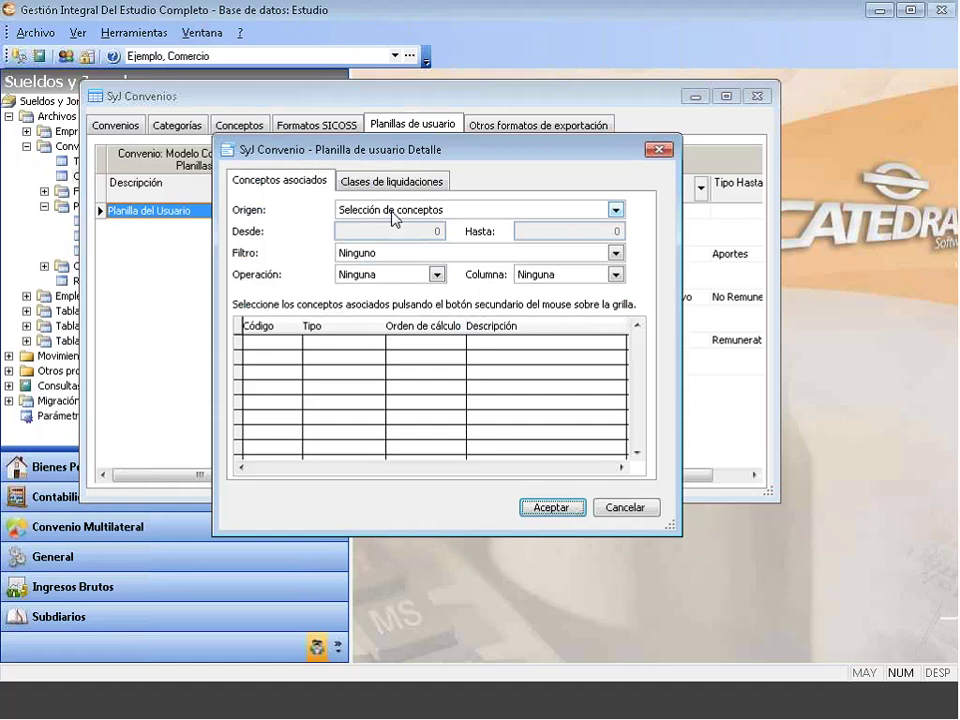
click(436, 274)
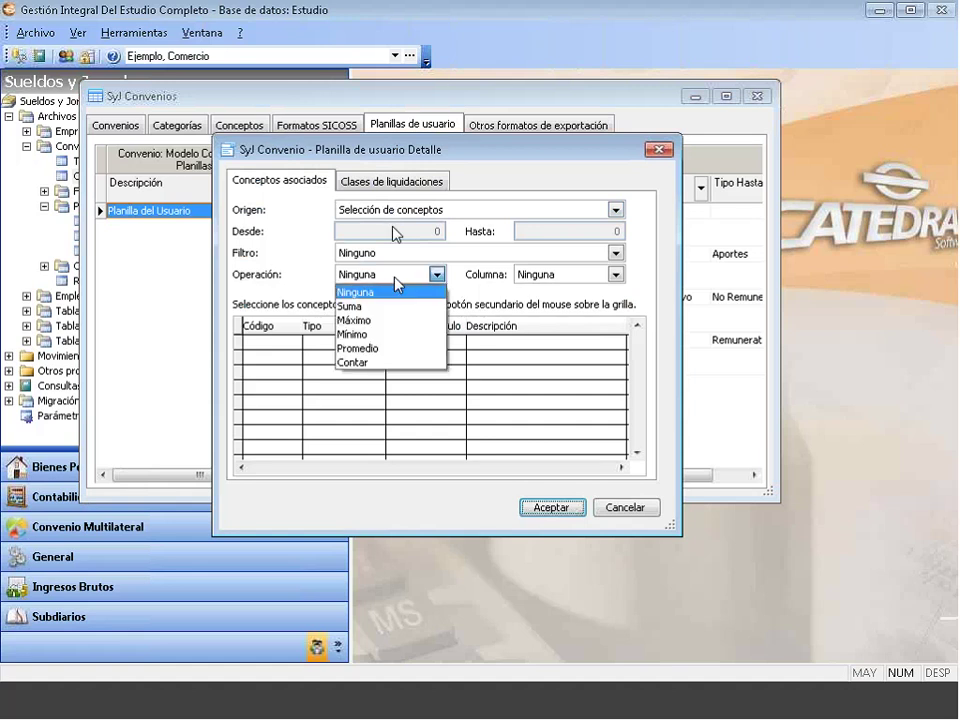
click(366, 308)
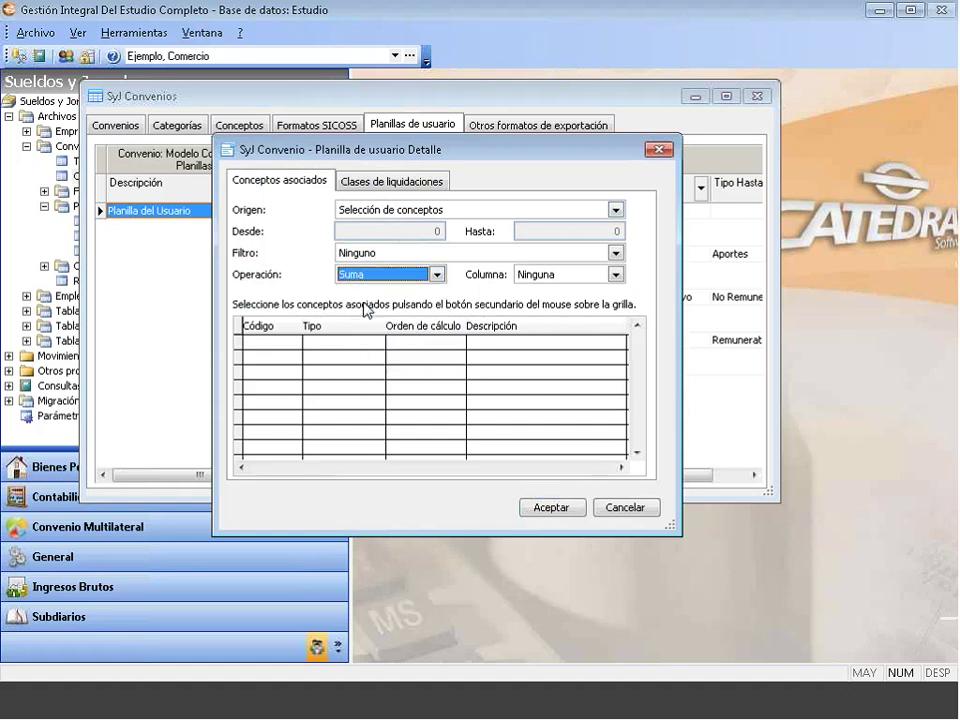
click(542, 274)
click(542, 289)
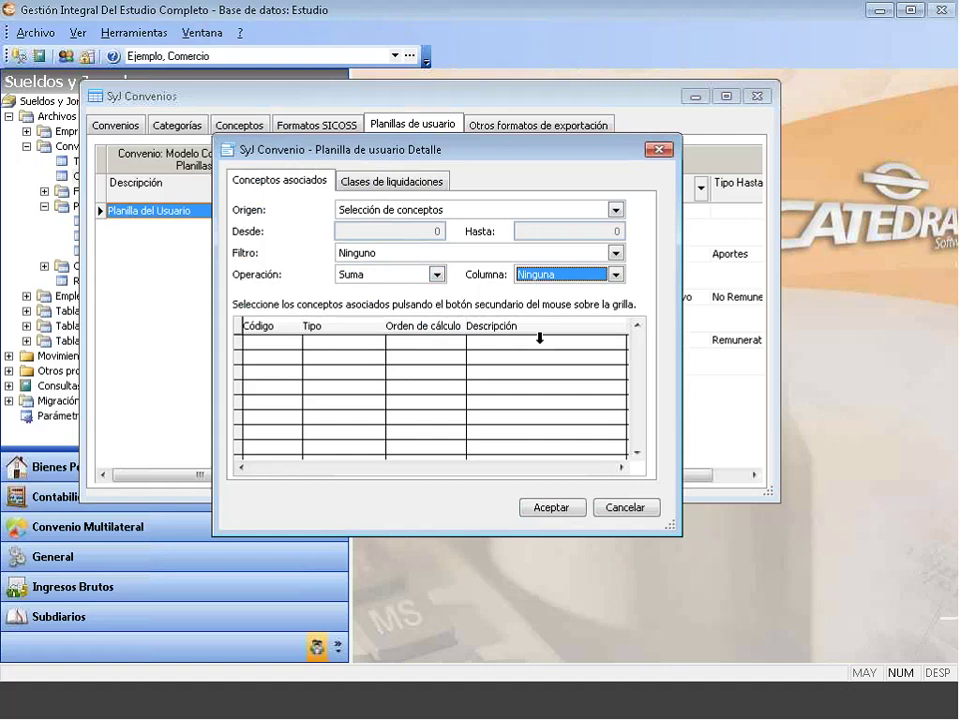
Associate the remunerative concept 1050 Antigüedad with the Antiguedad column
click(305, 392)
right_click(343, 373)
click(370, 383)
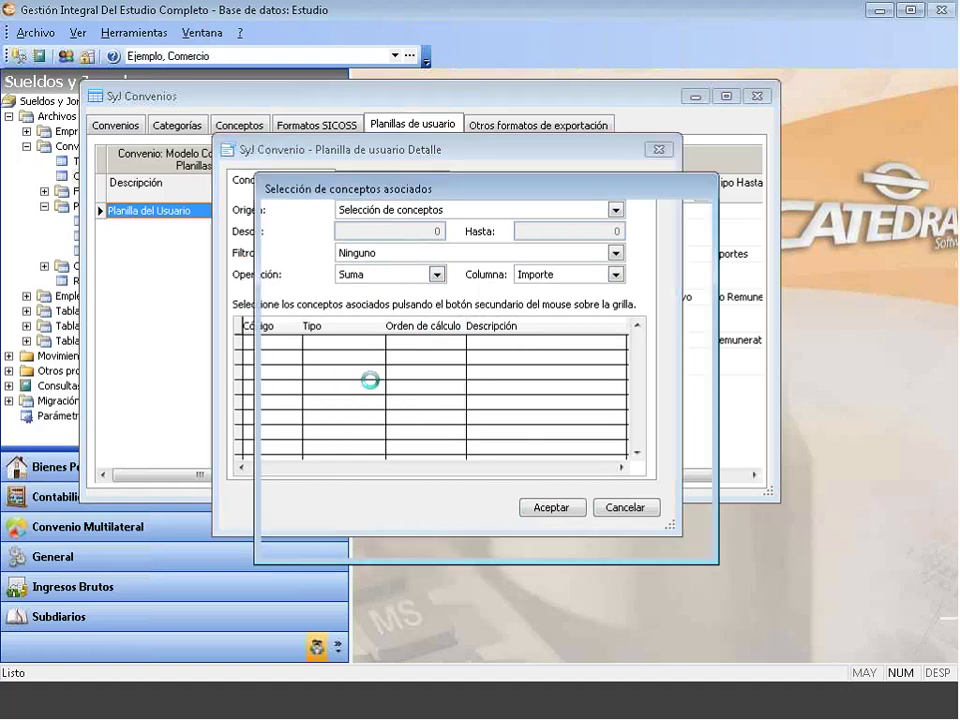
scroll(335, 270, down, 2)
click(378, 402)
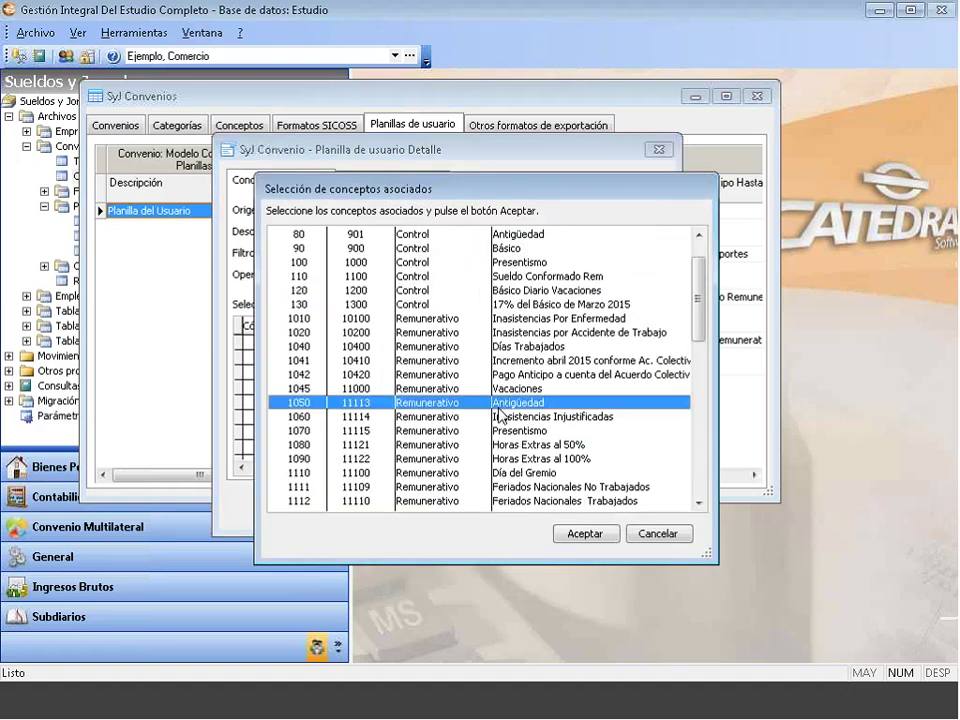
click(576, 534)
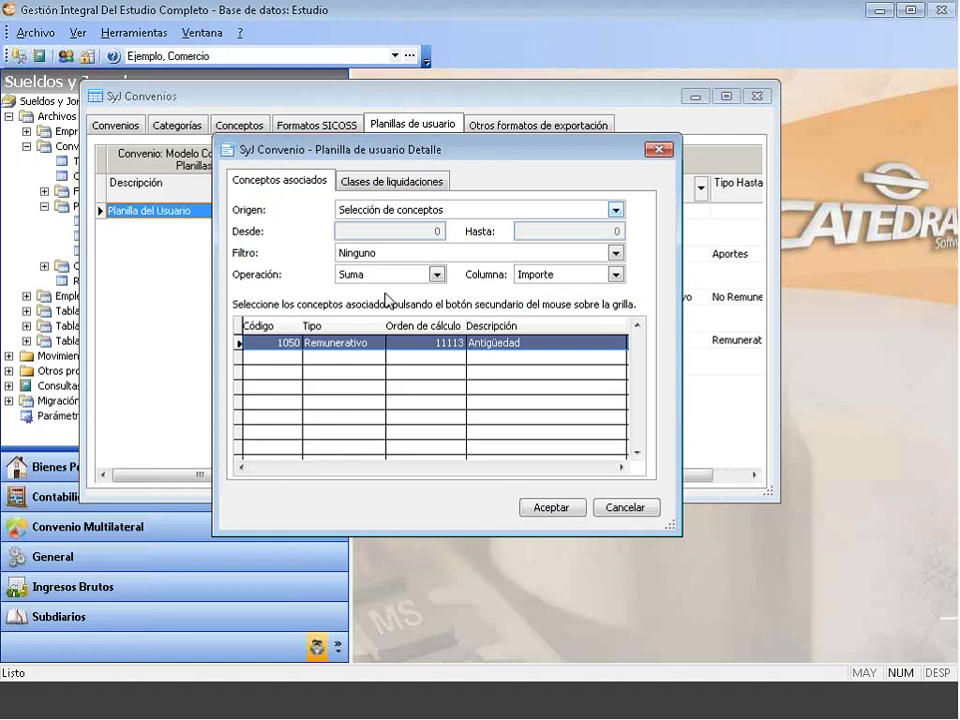
Include all settlement classes in the Antiguedad column, accept its settings and close the agreements window
click(381, 182)
right_click(329, 369)
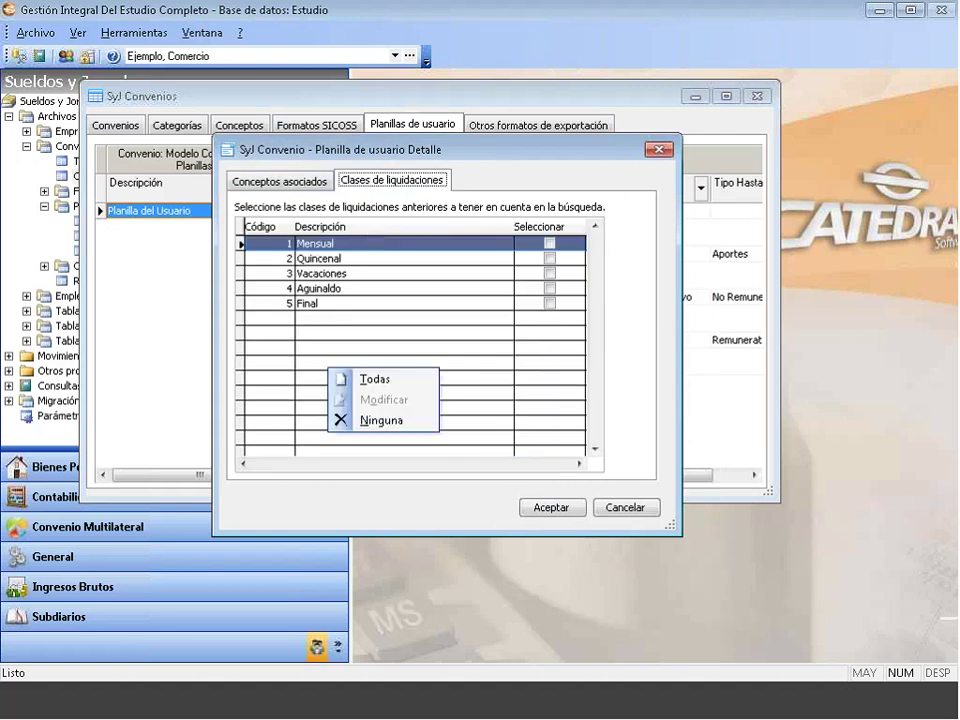
click(380, 382)
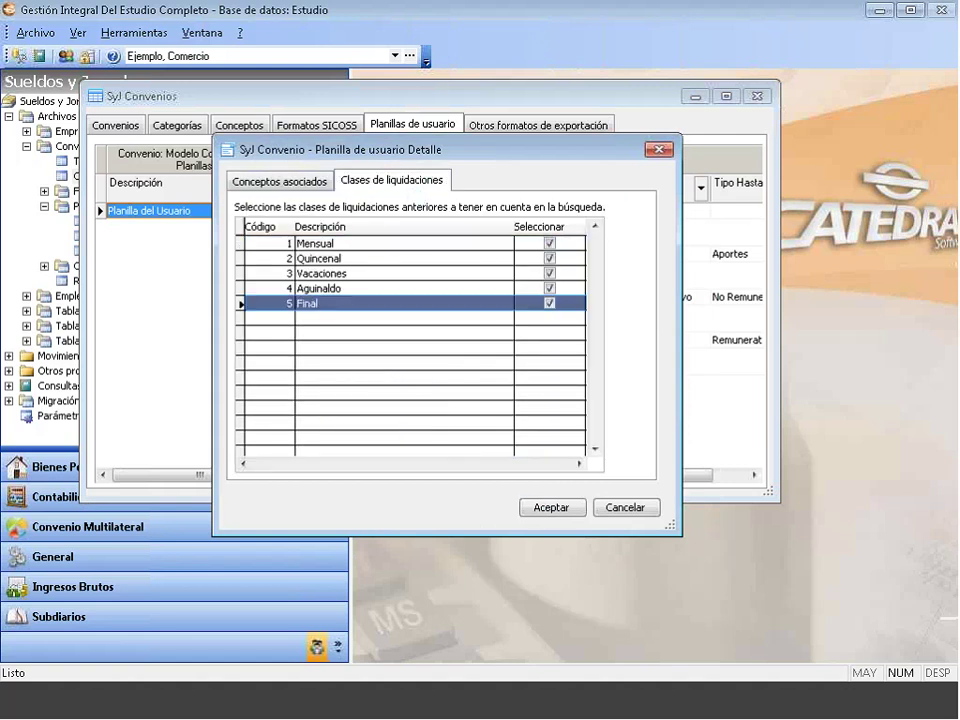
click(546, 508)
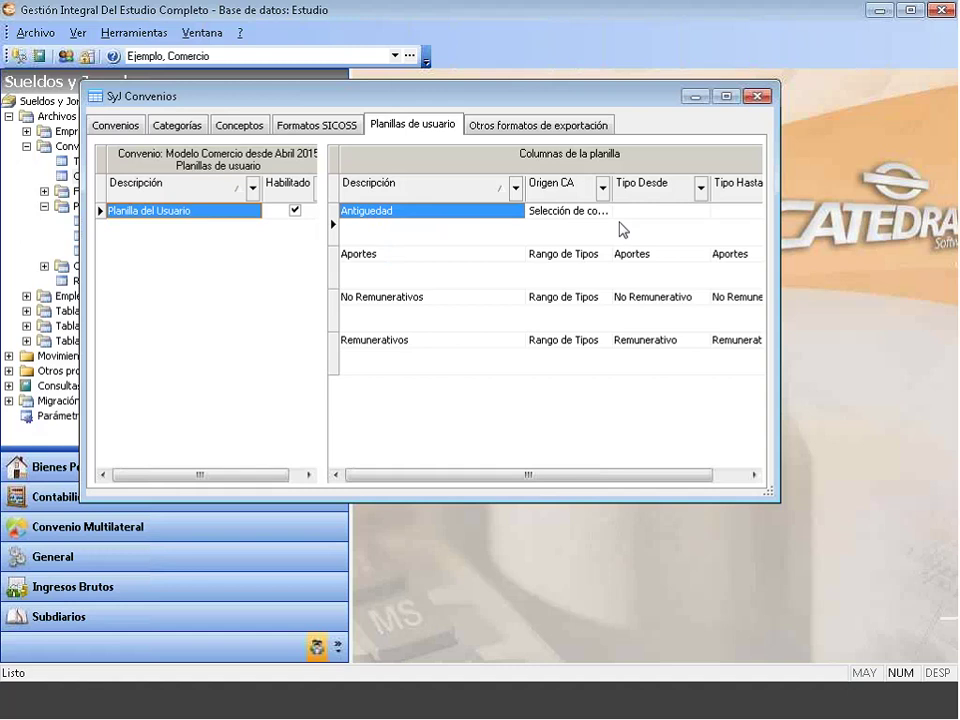
click(756, 96)
click(8, 116)
click(8, 131)
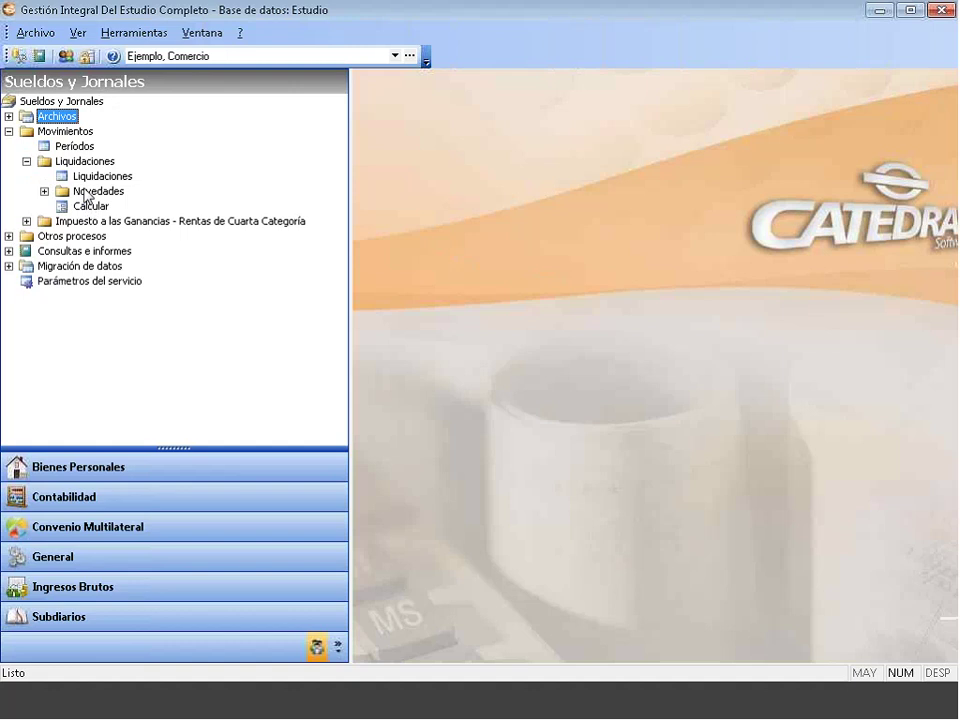
click(10, 117)
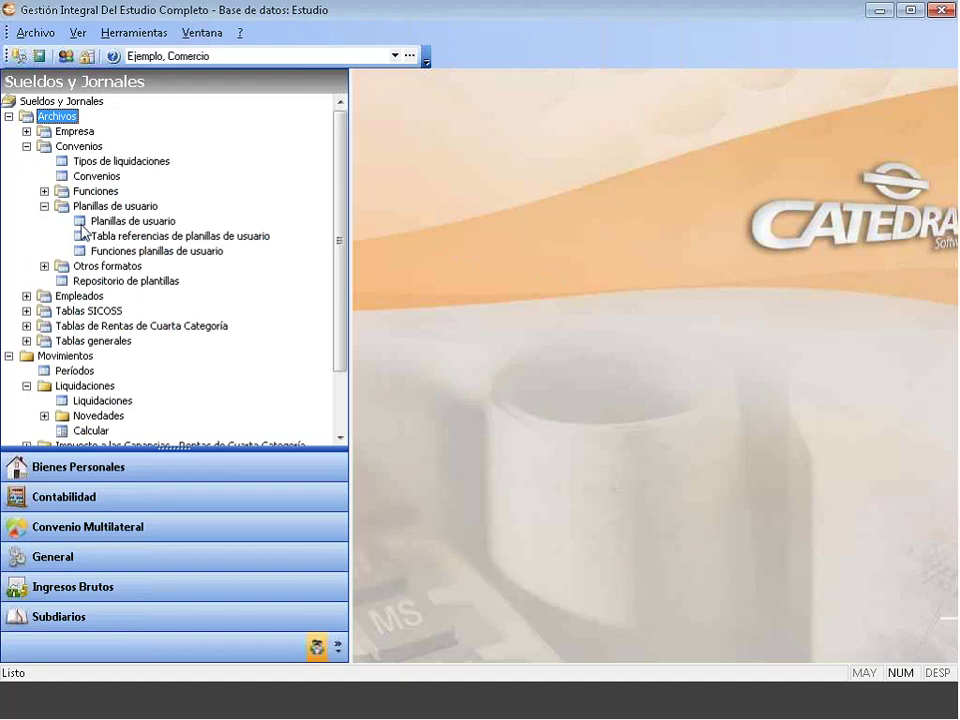
Review the Antiguedad column's origin, length and accumulation settings in the user spreadsheet details, and accept both windows
double_click(145, 222)
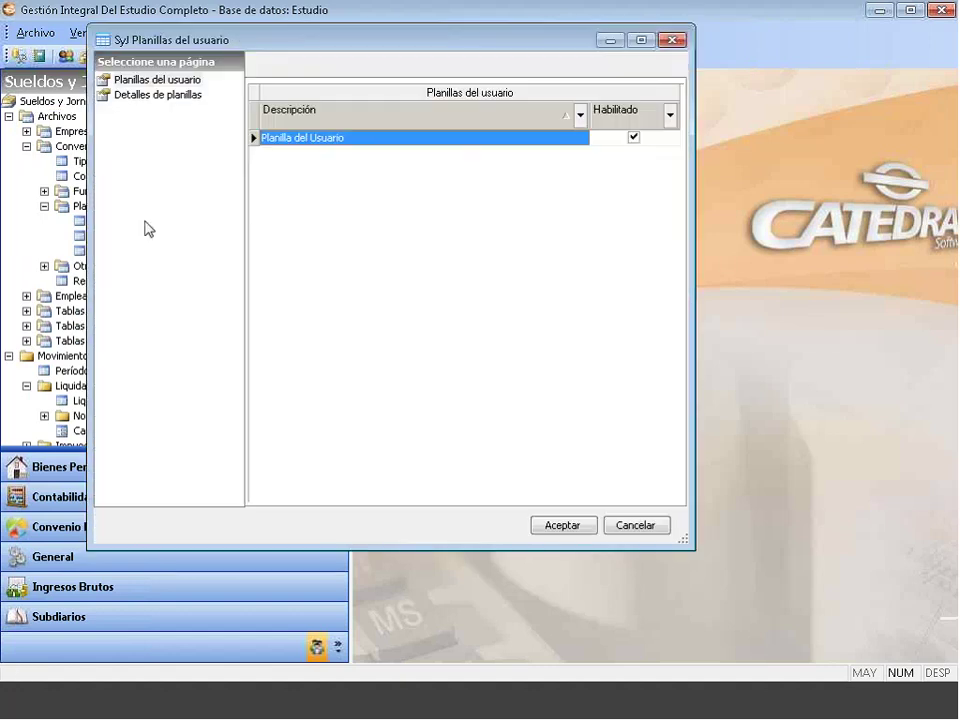
click(170, 97)
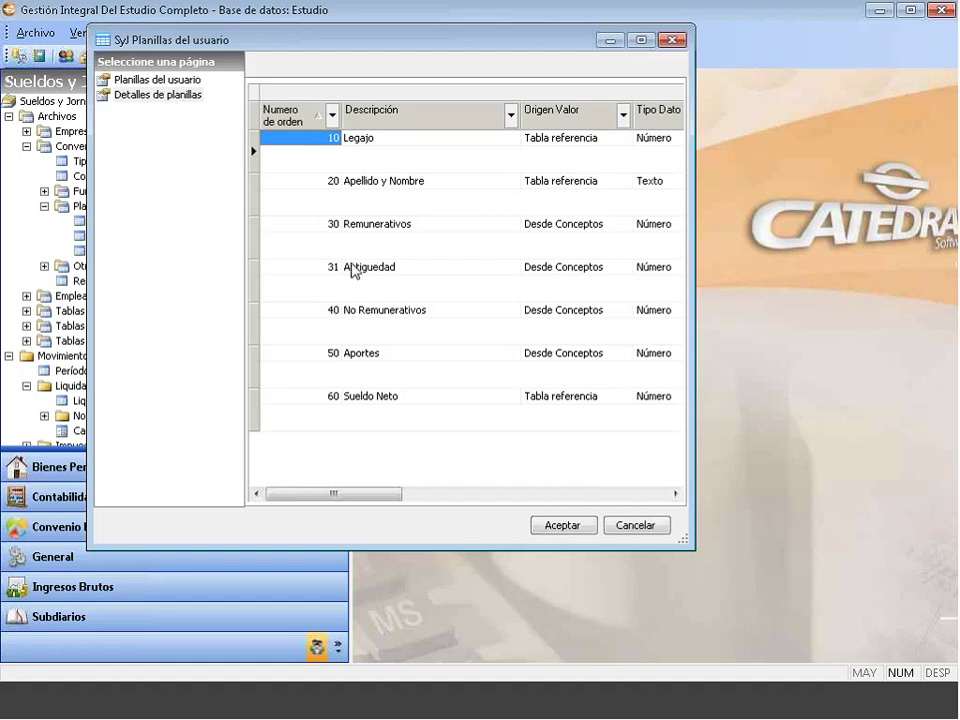
click(354, 268)
right_click(354, 268)
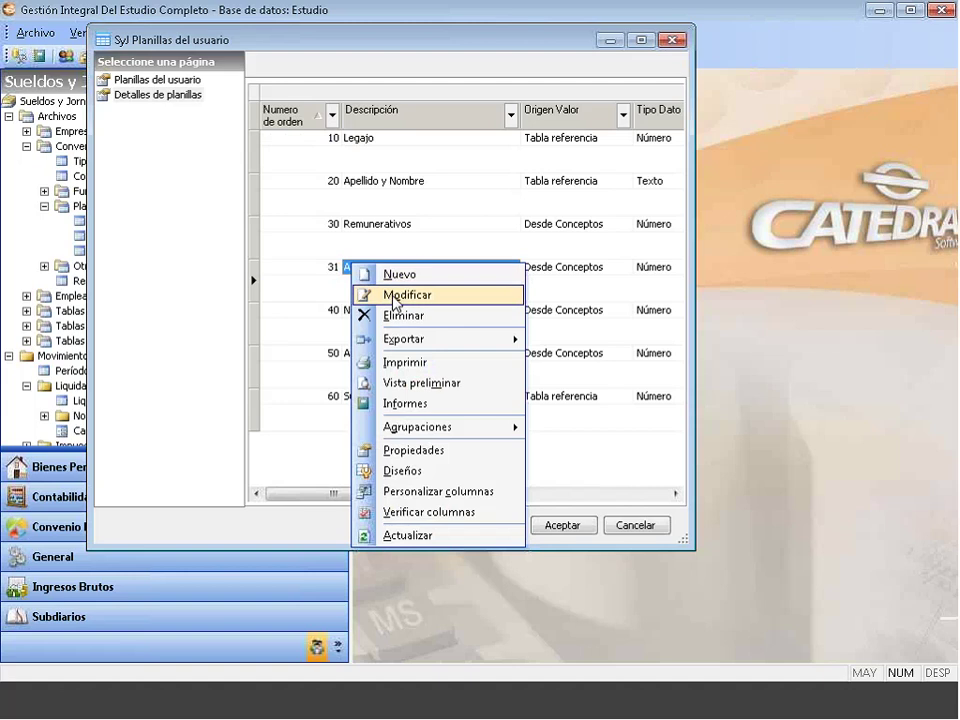
click(393, 295)
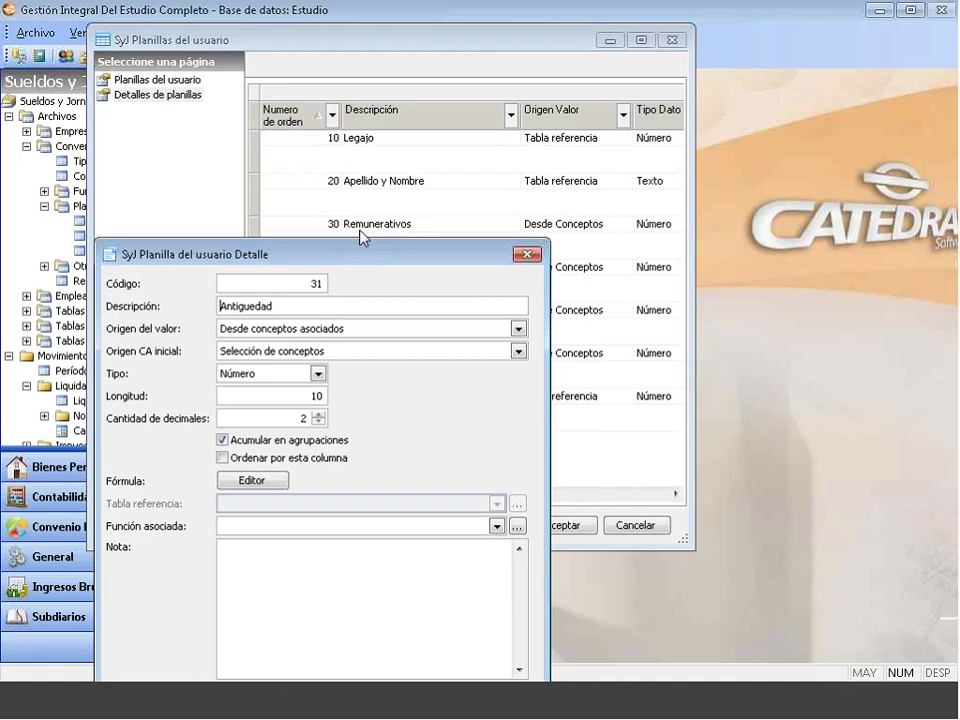
drag(325, 263, 348, 147)
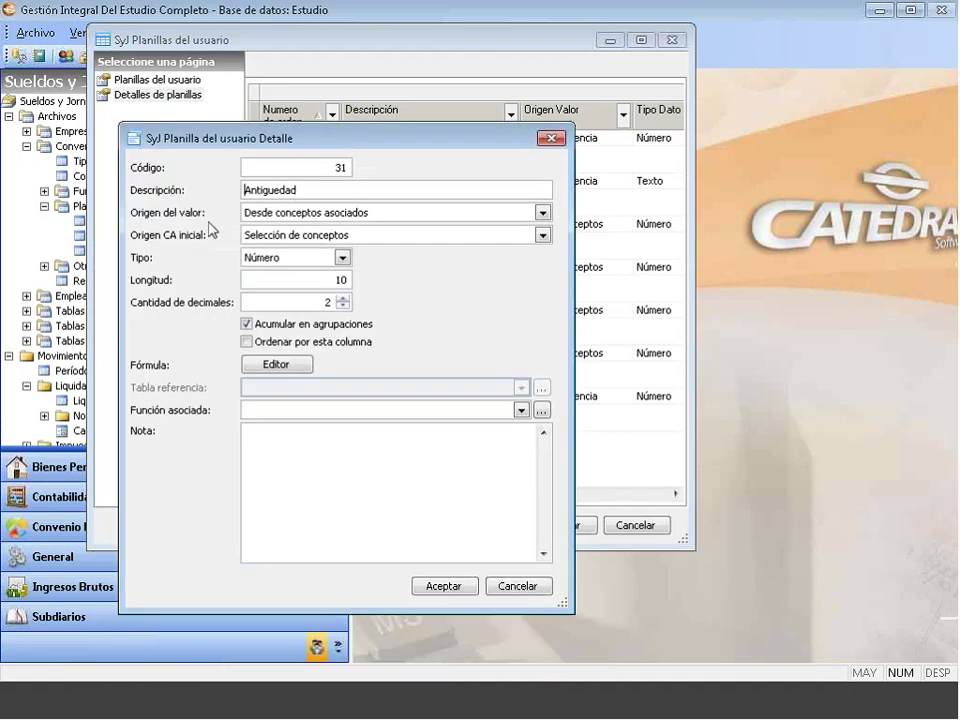
click(274, 237)
click(277, 238)
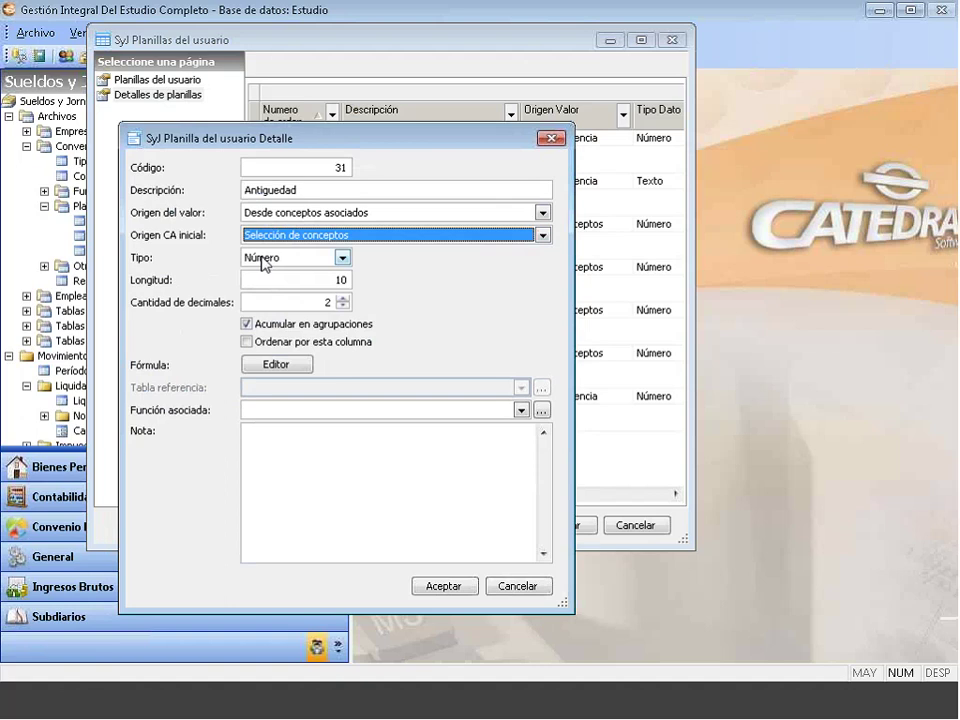
click(300, 277)
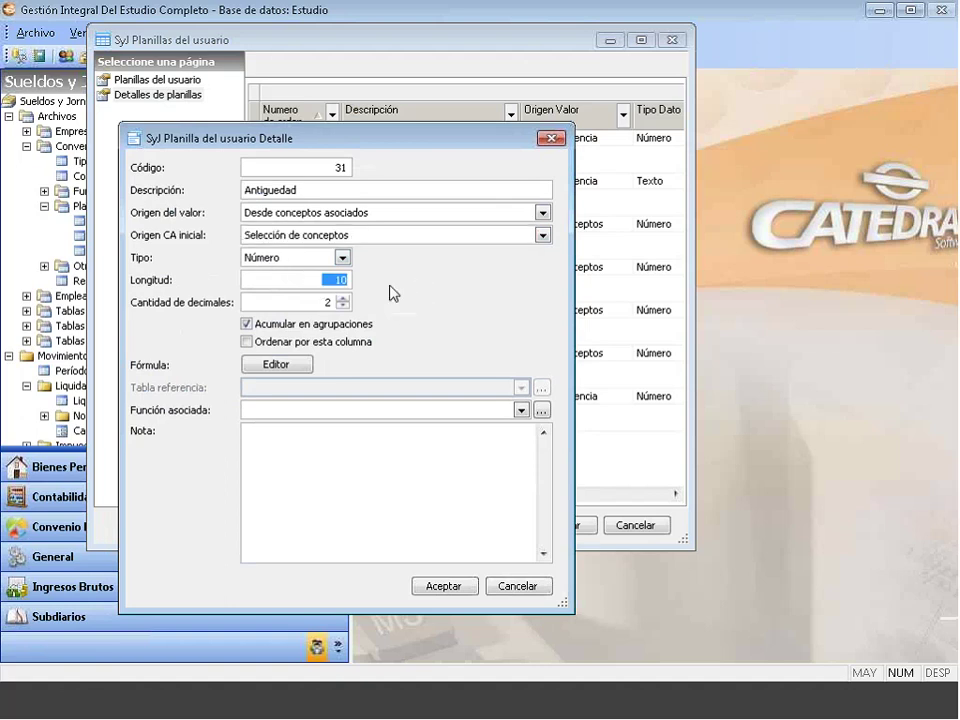
click(246, 324)
click(246, 320)
click(434, 587)
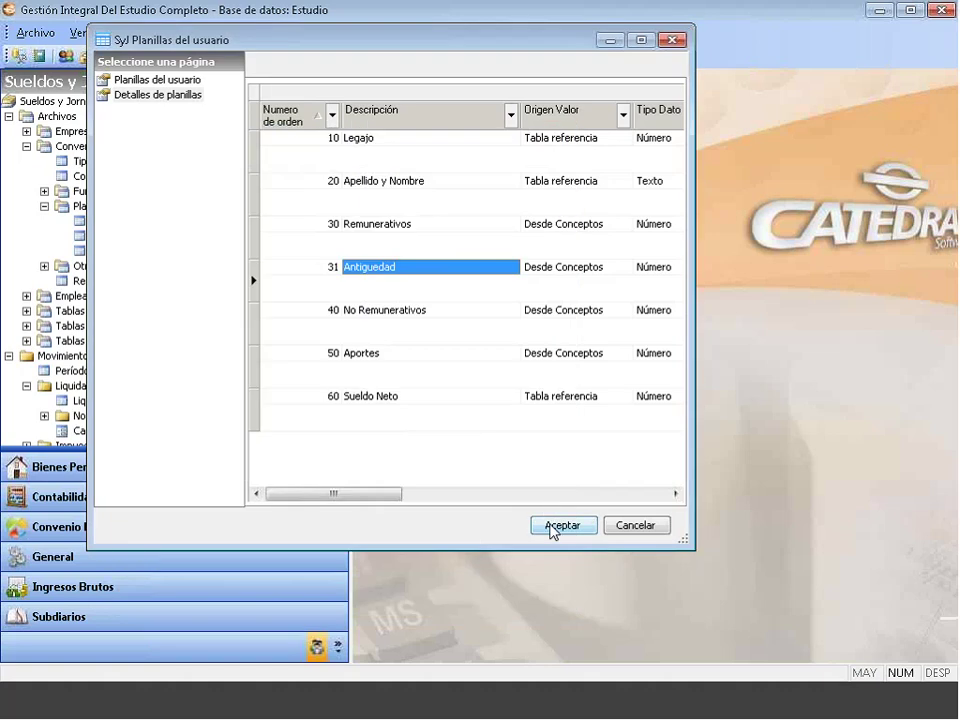
click(550, 527)
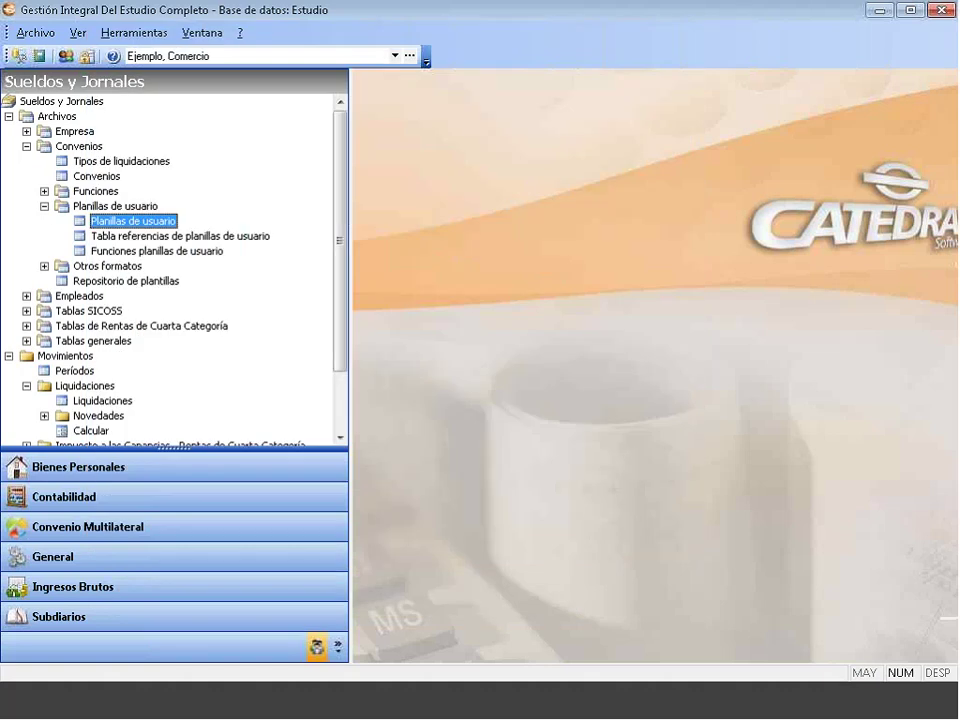
Examine the operation and source column options of the Antiguedad column in the agreement's user spreadsheet
click(44, 206)
click(89, 178)
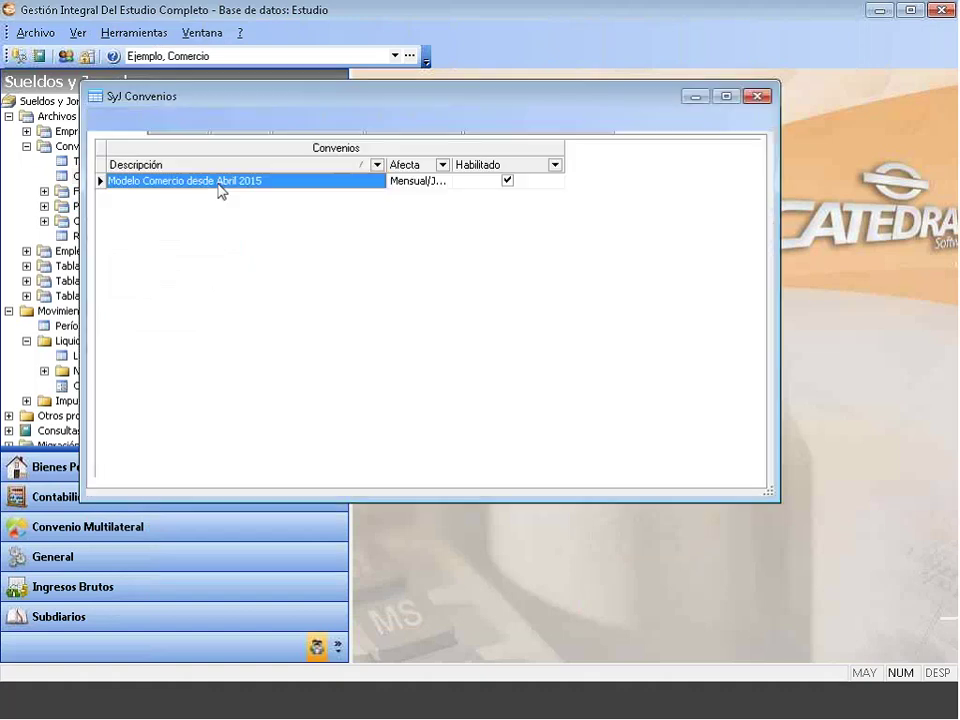
click(399, 125)
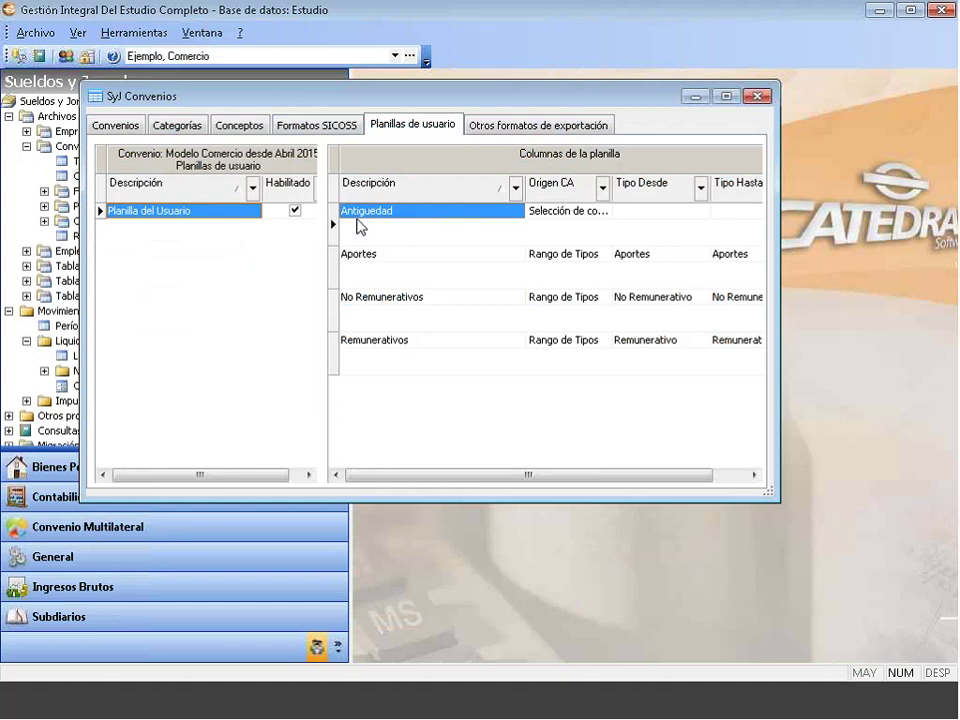
right_click(368, 215)
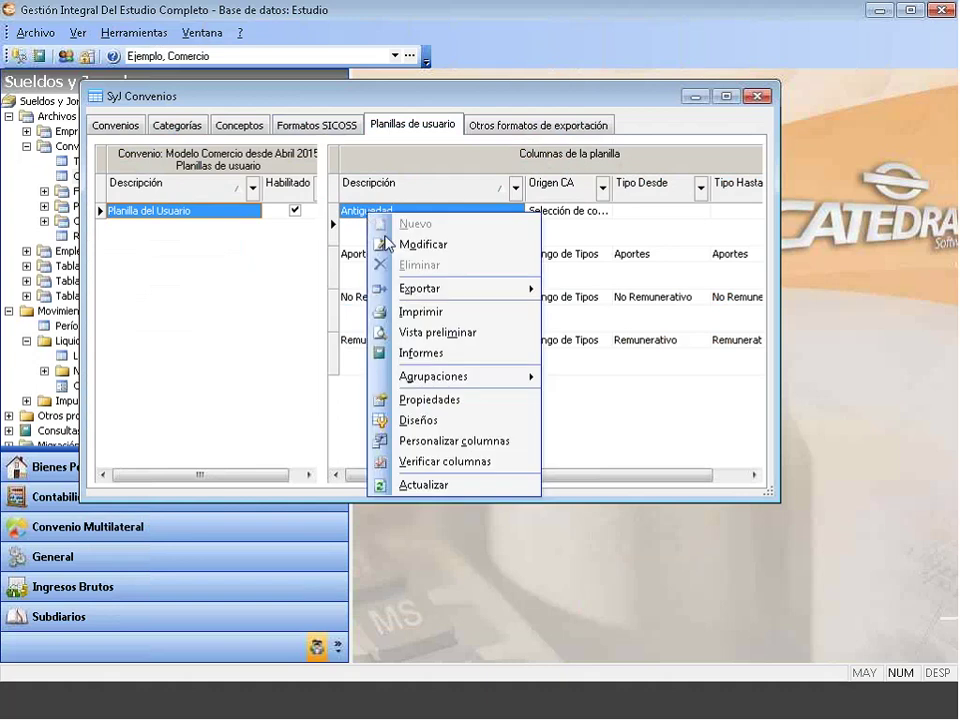
click(397, 244)
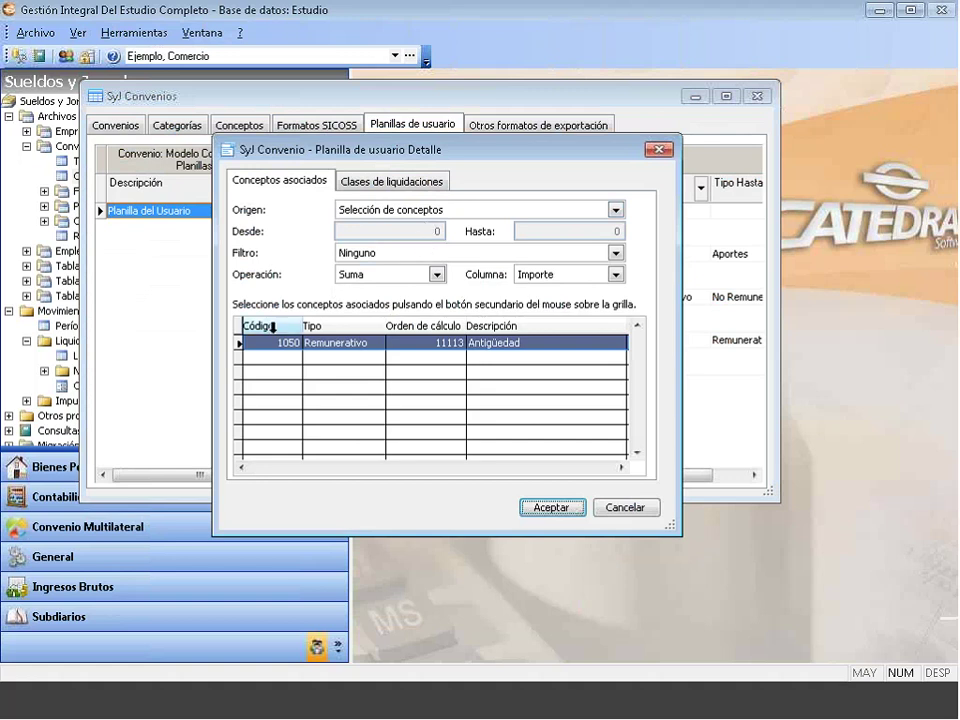
click(374, 276)
click(372, 275)
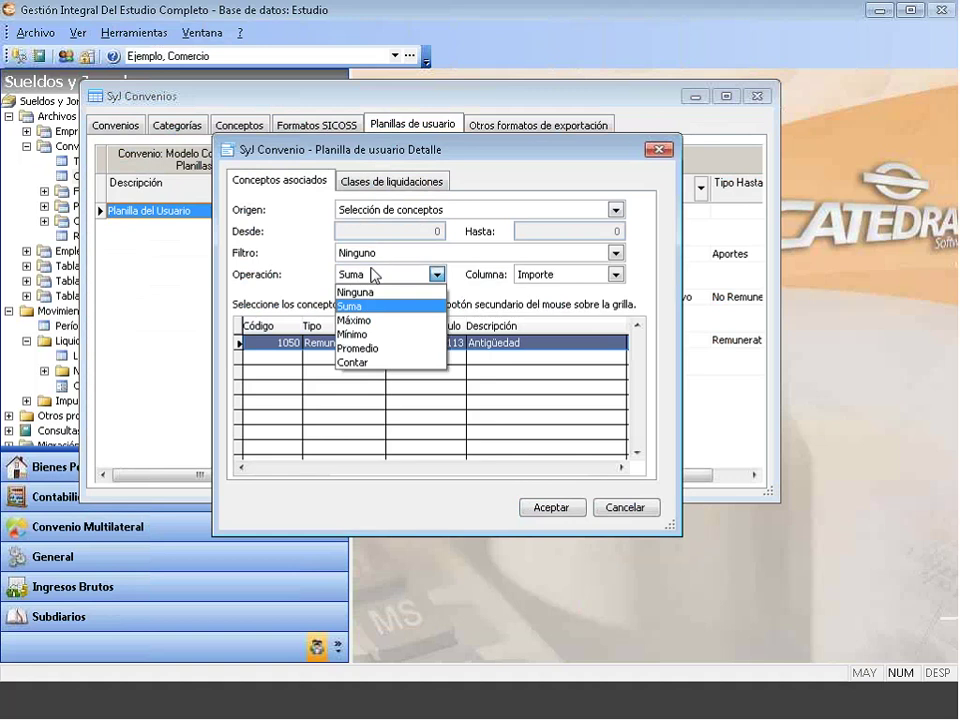
click(372, 275)
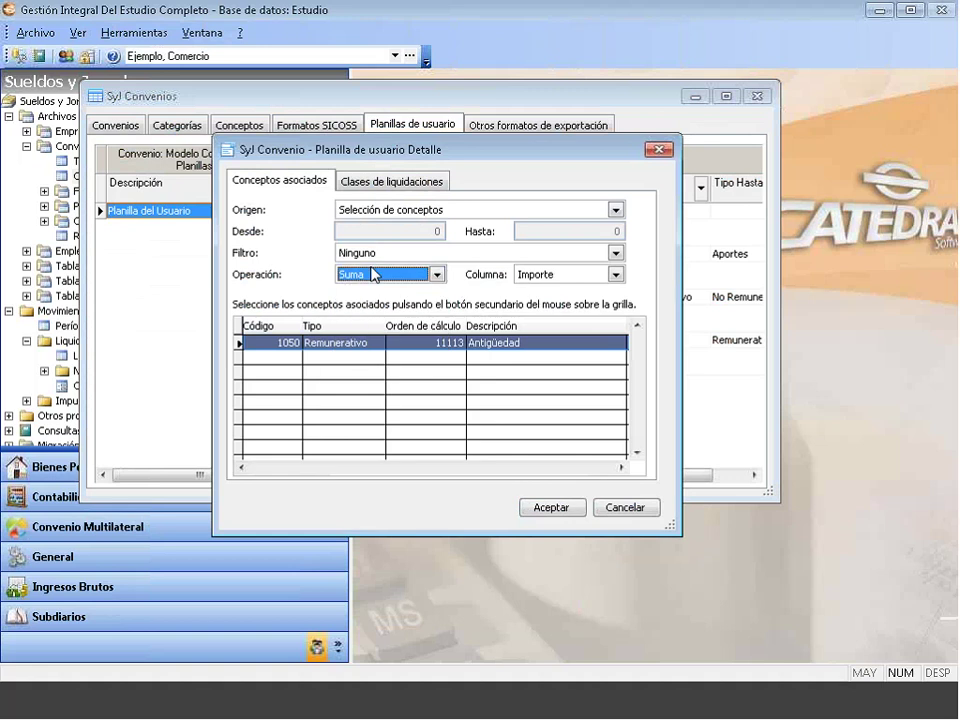
click(553, 274)
click(553, 275)
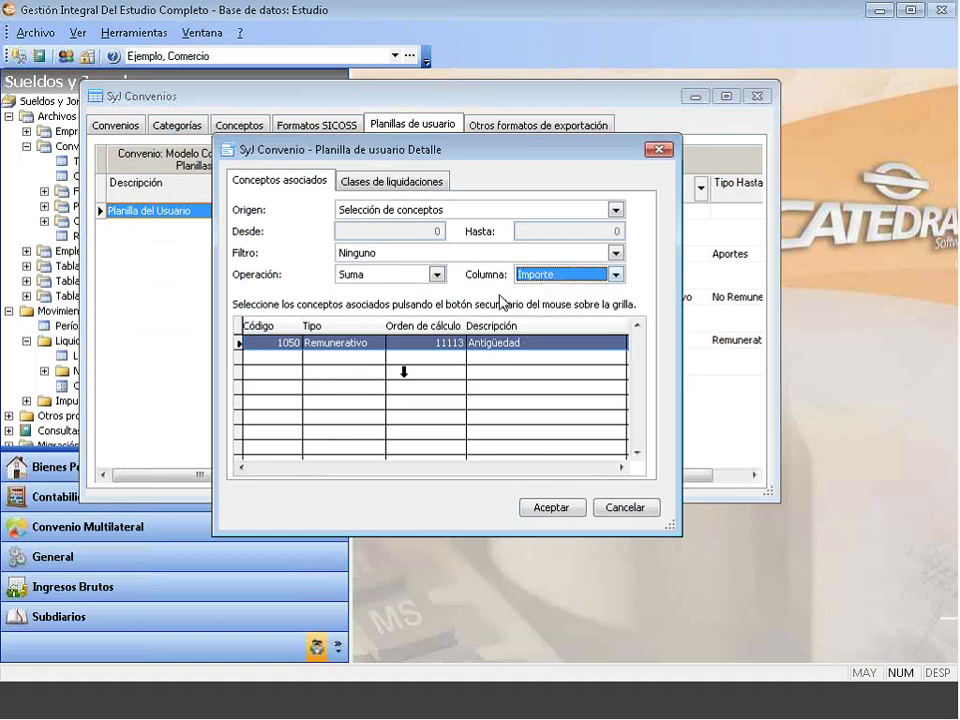
View the list of concepts that can be associated with the Antiguedad column and leave it without choosing any
click(399, 381)
right_click(399, 381)
click(437, 392)
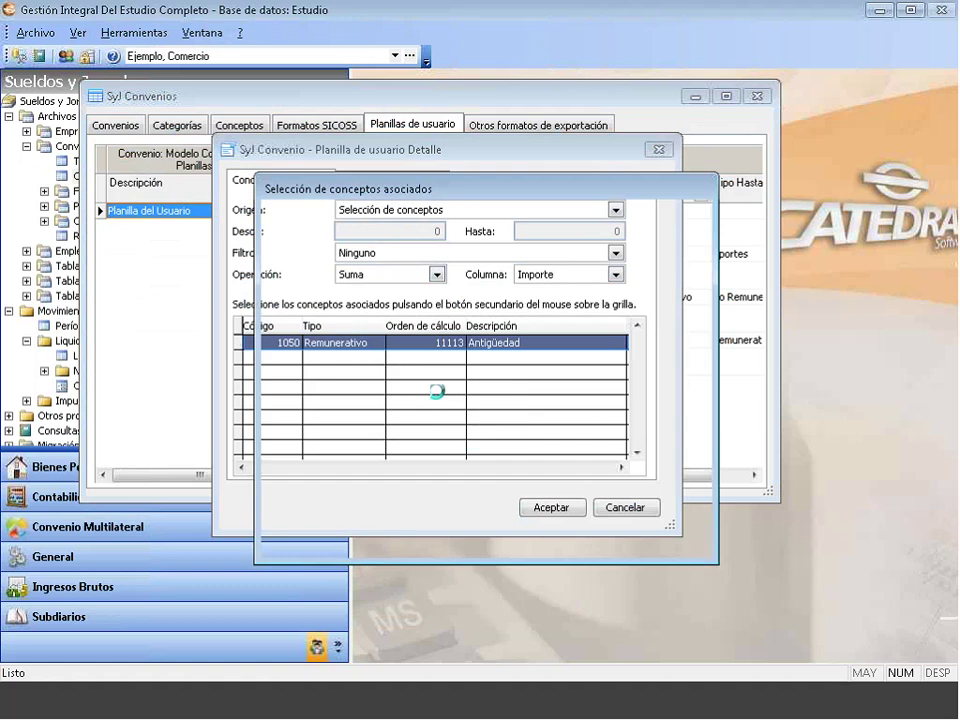
click(629, 535)
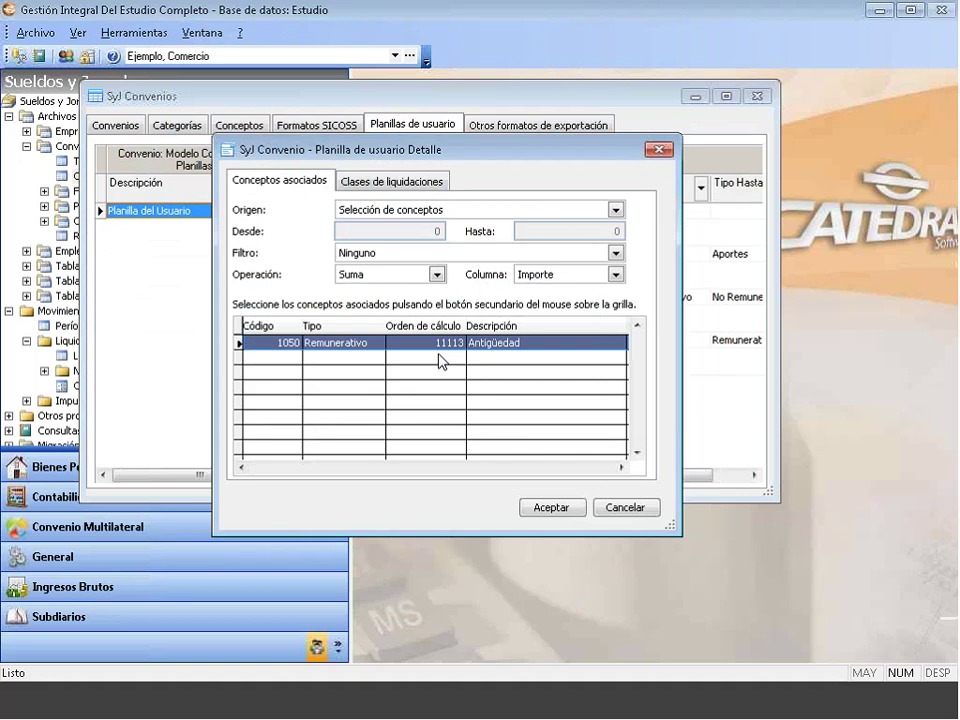
Review the settlement classes included in the Antiguedad column, accept its settings and close the agreements window
click(378, 181)
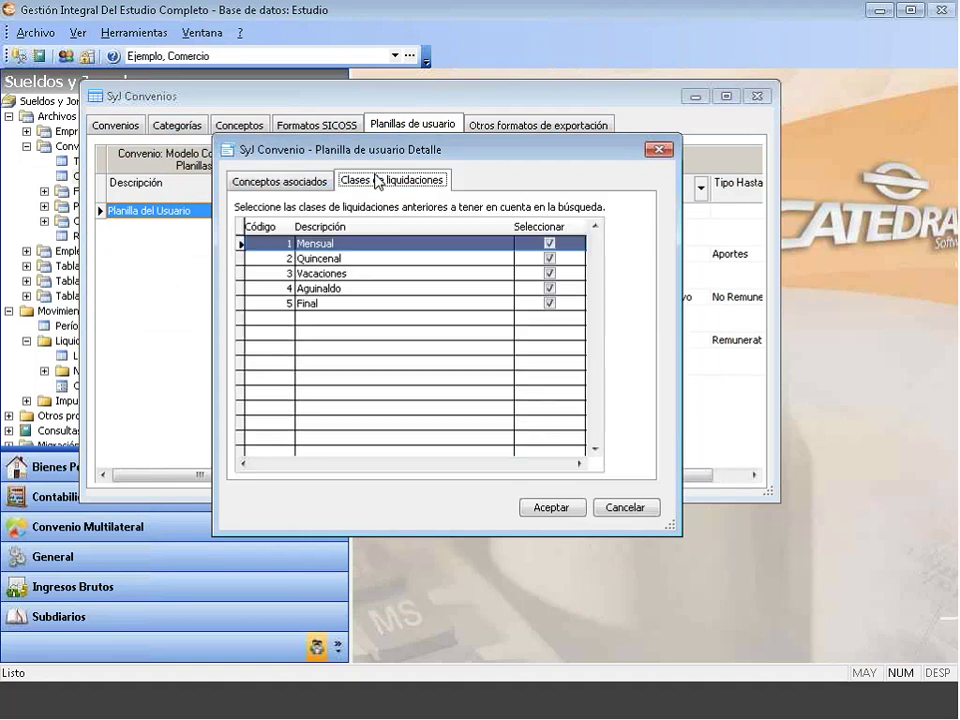
right_click(324, 390)
click(545, 508)
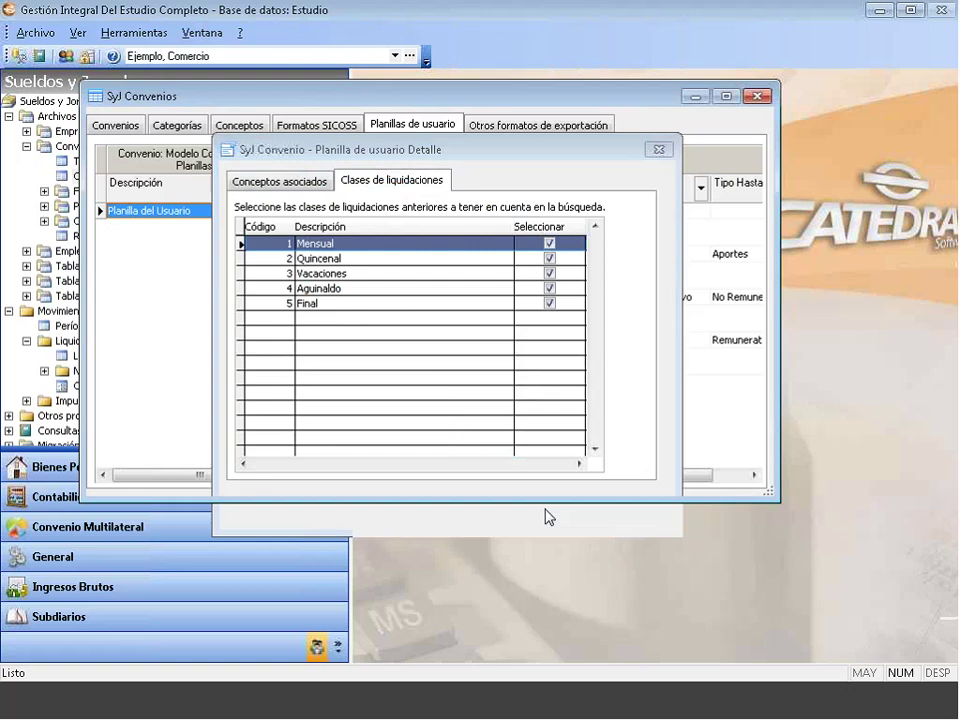
click(760, 96)
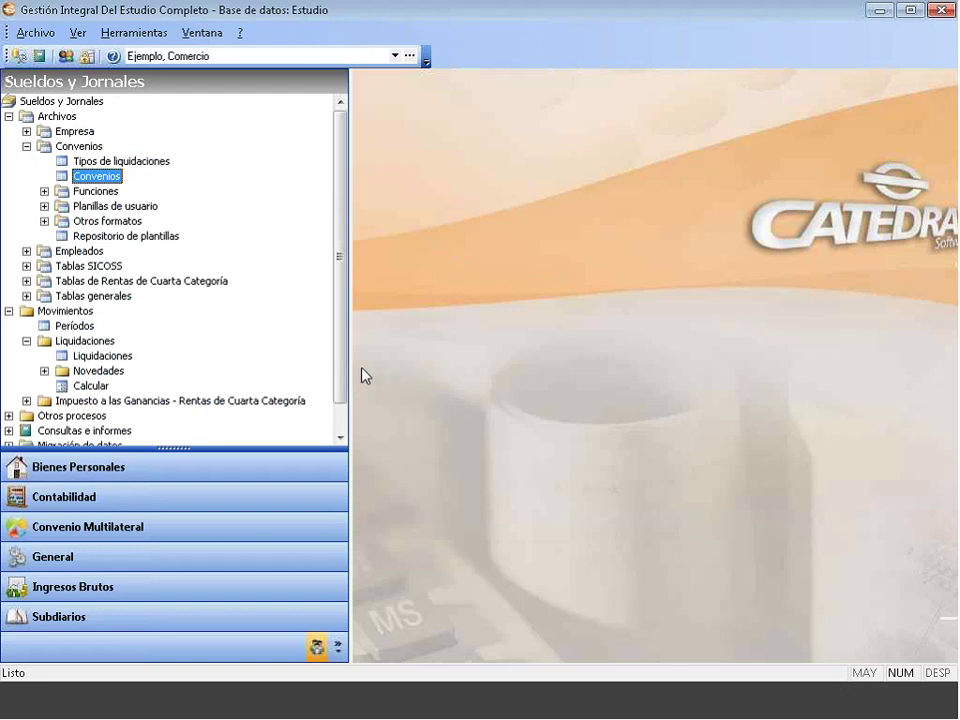
Open the settlement calculation for the company and choose the settlement 8 - 2015 Haberes normales
scroll(341, 387, down, 1)
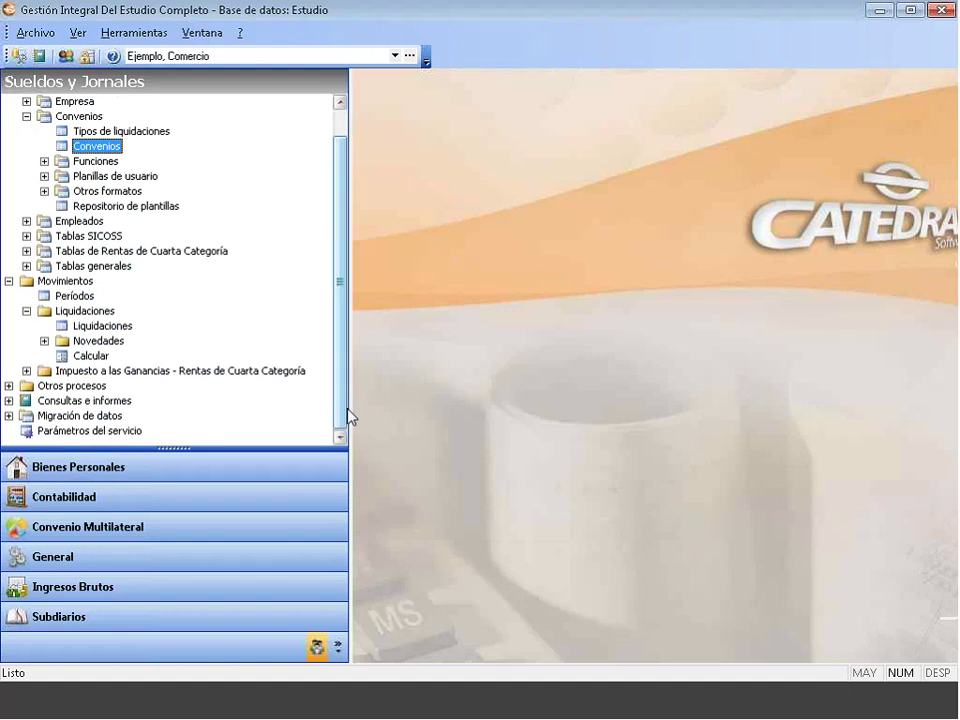
scroll(326, 266, up, 1)
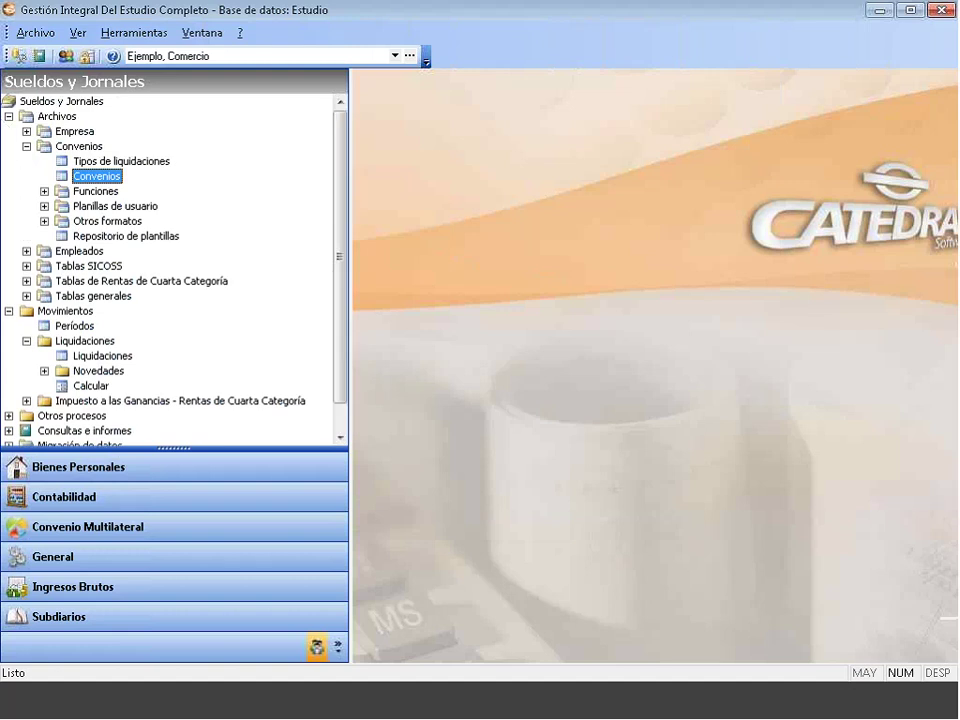
click(8, 117)
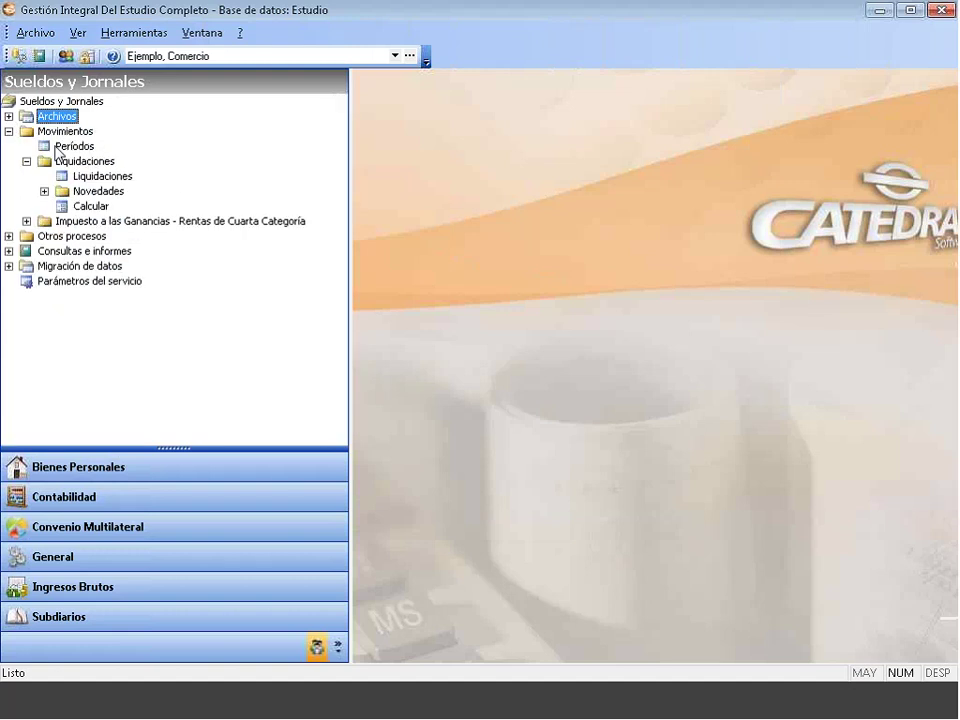
click(91, 207)
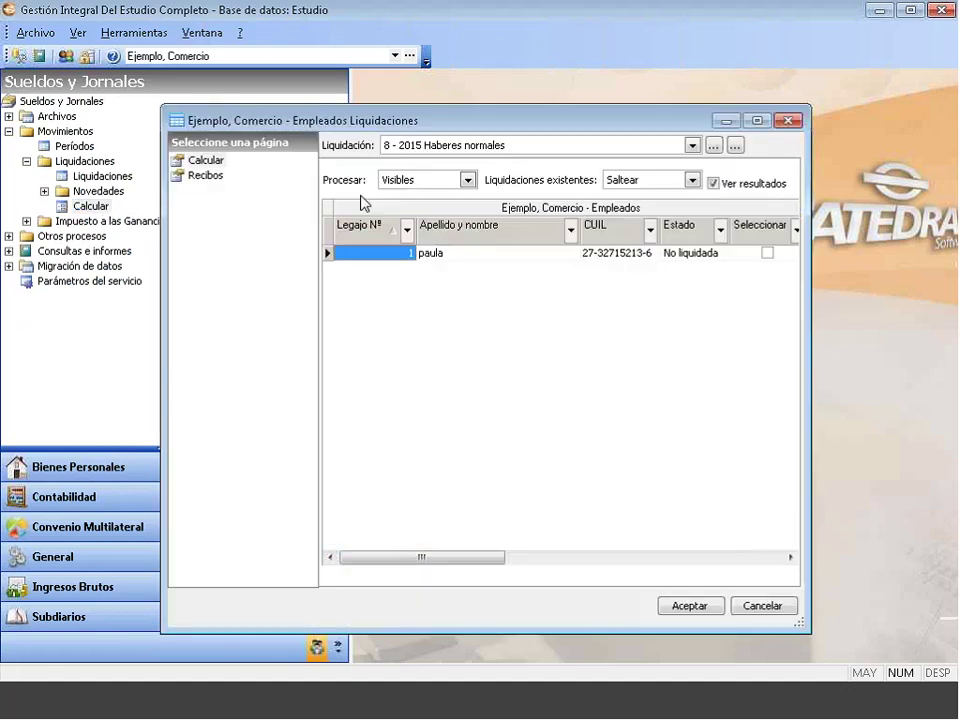
click(427, 146)
click(430, 162)
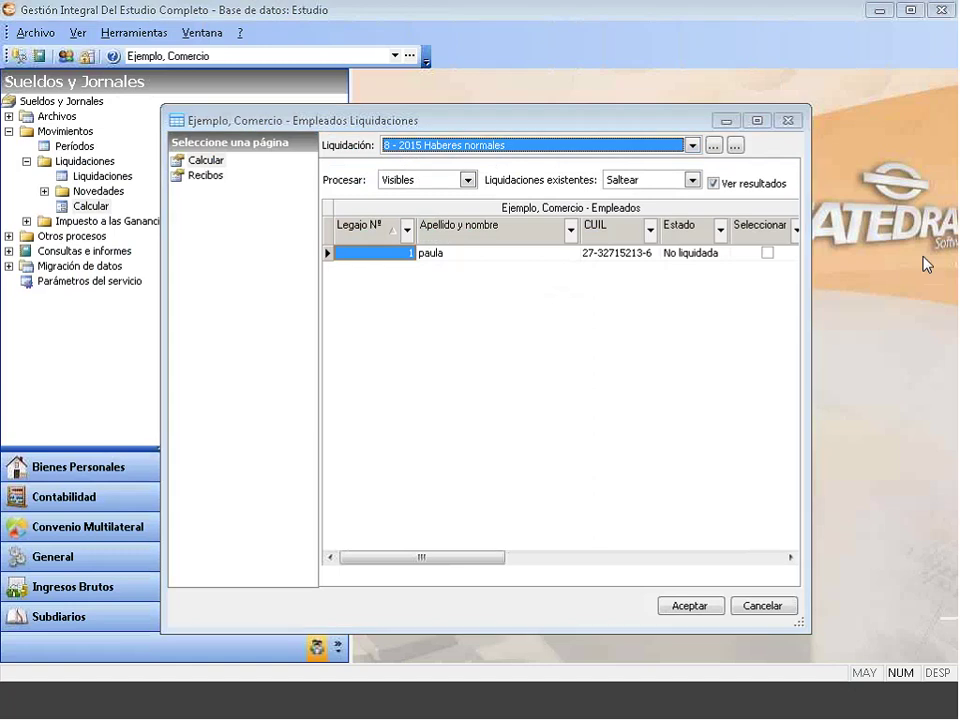
Calculate the settlement for the visible employees, accepting the employee's novelties as shown
click(690, 606)
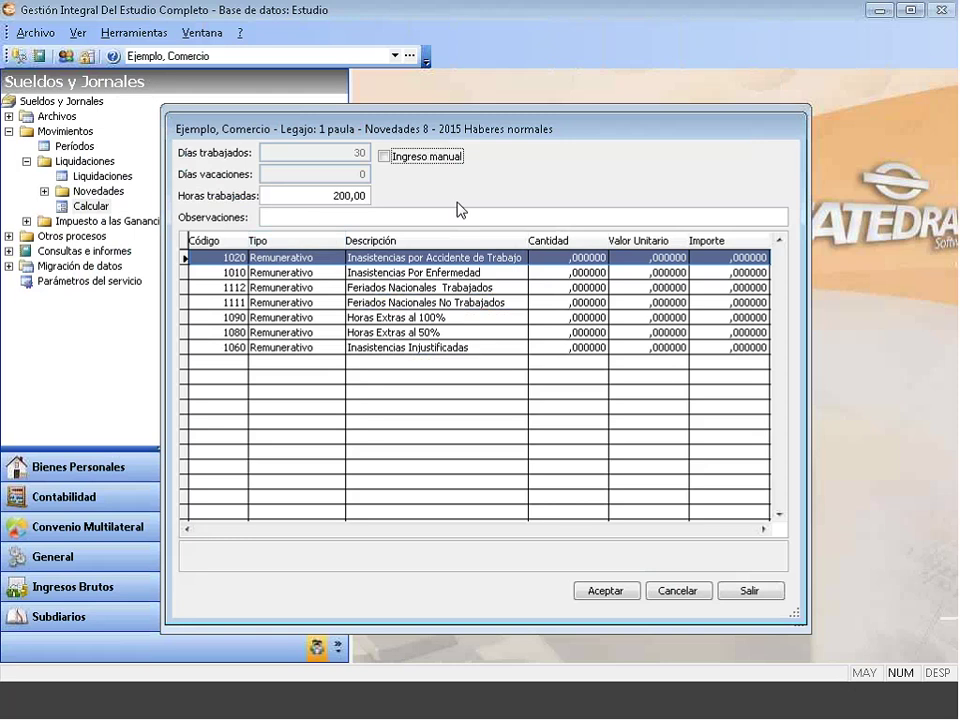
click(627, 596)
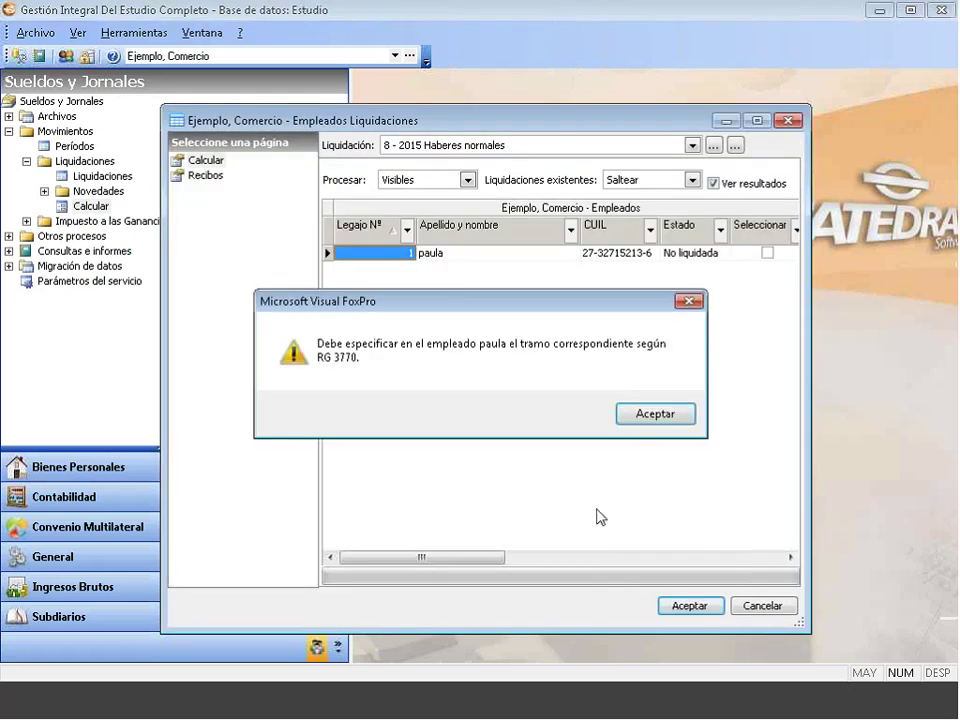
click(645, 418)
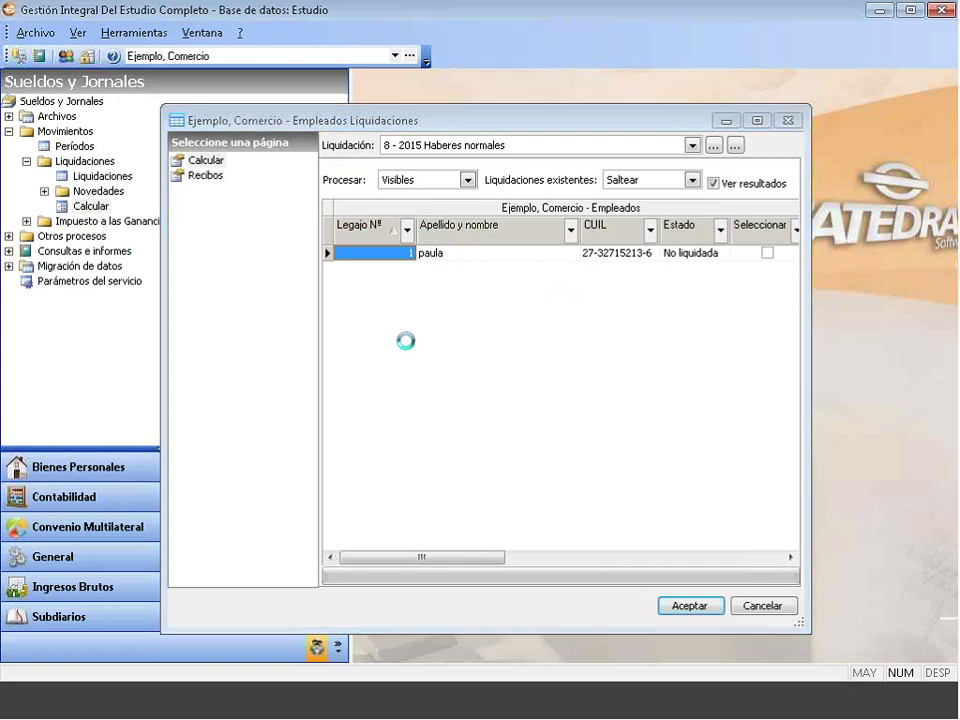
Examine the concepts calculated in the employee's settlement, especially the unit value and remunerative amount of Antigüedad
click(278, 220)
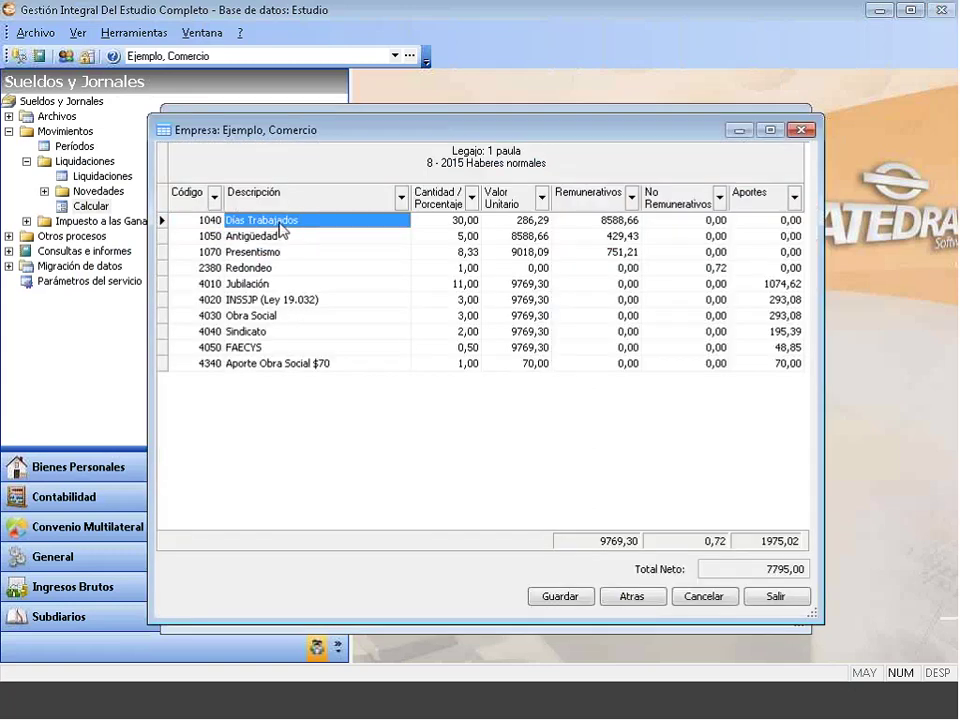
click(282, 252)
click(284, 299)
click(285, 331)
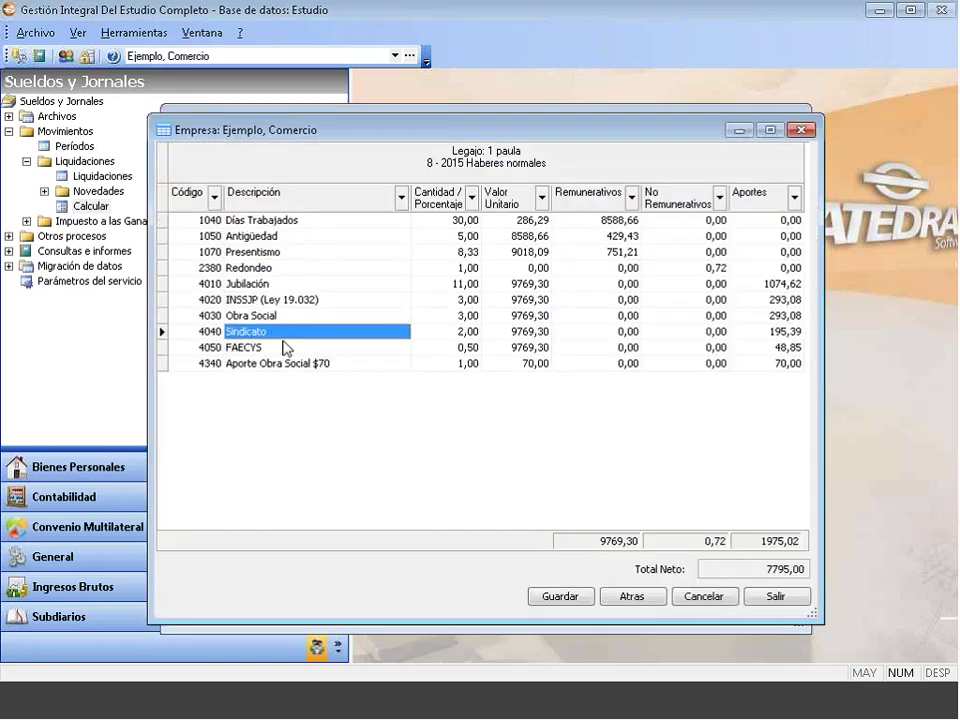
click(288, 347)
click(291, 365)
click(262, 238)
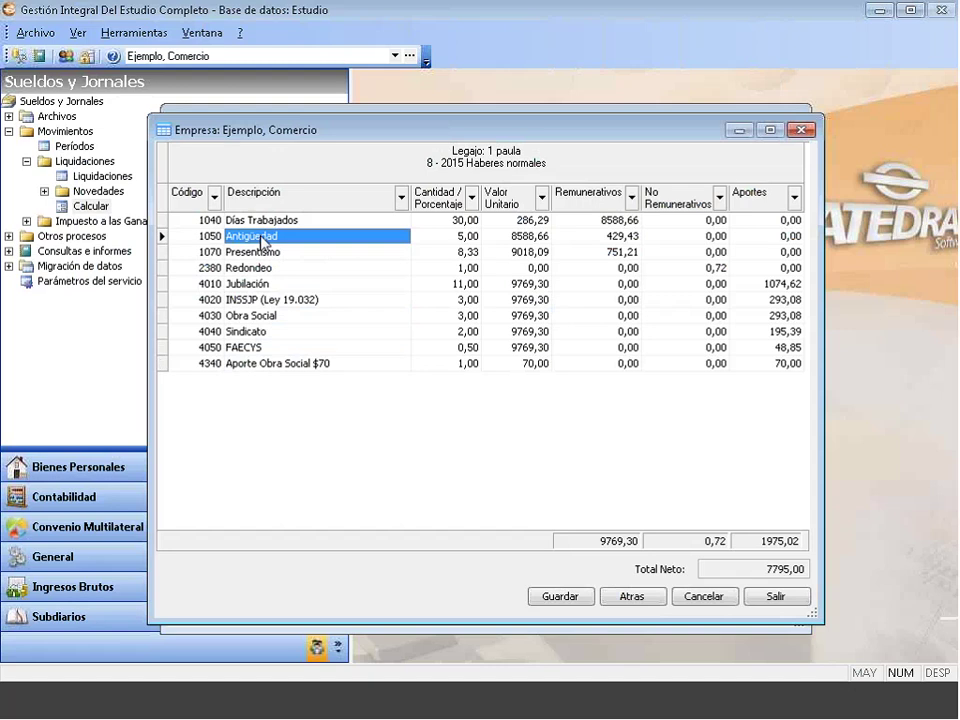
click(538, 238)
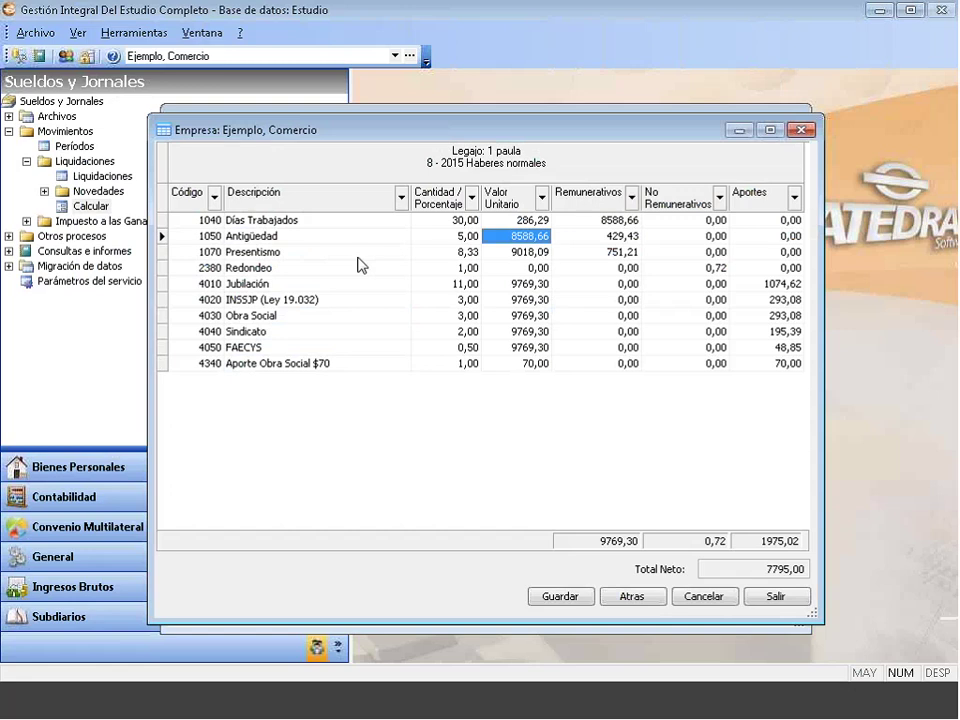
click(628, 240)
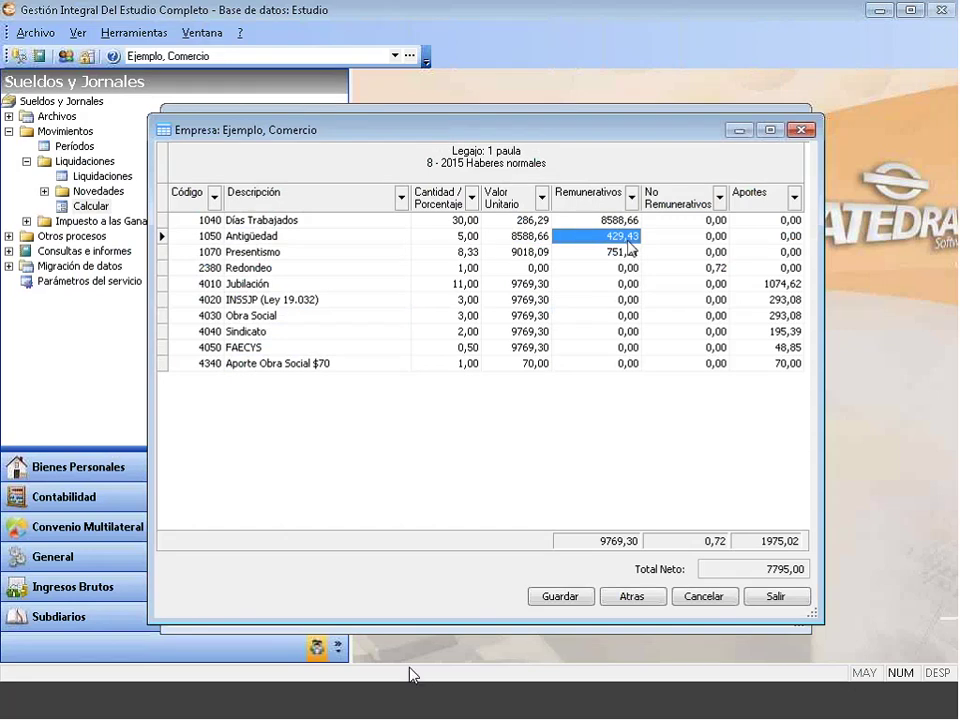
Save the employee's calculated settlement, check the employee's status and close the employee settlements window
click(549, 602)
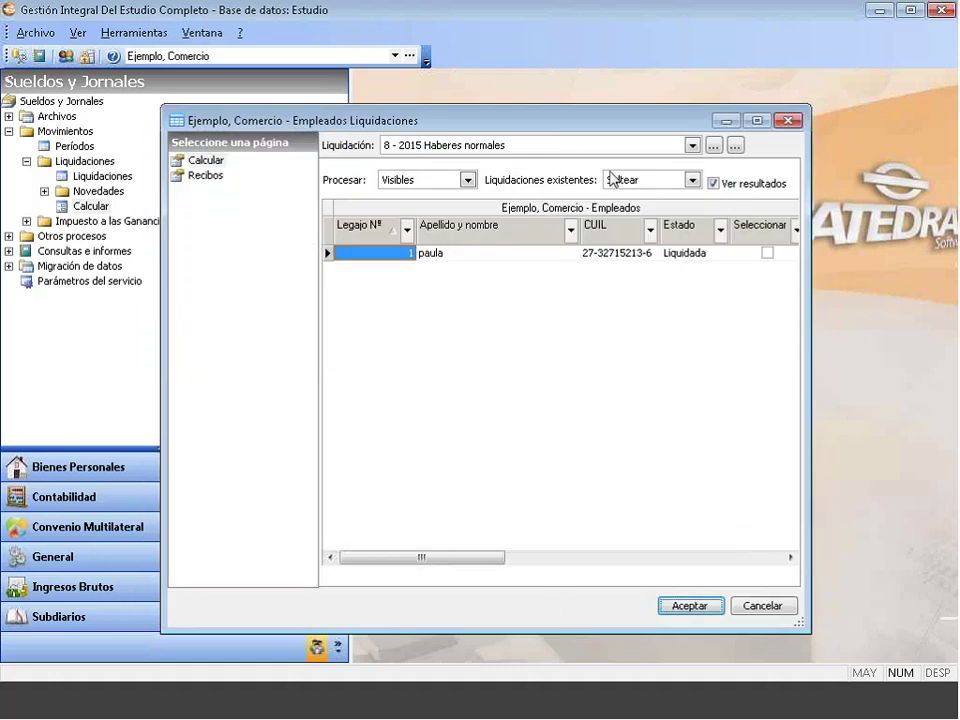
click(684, 256)
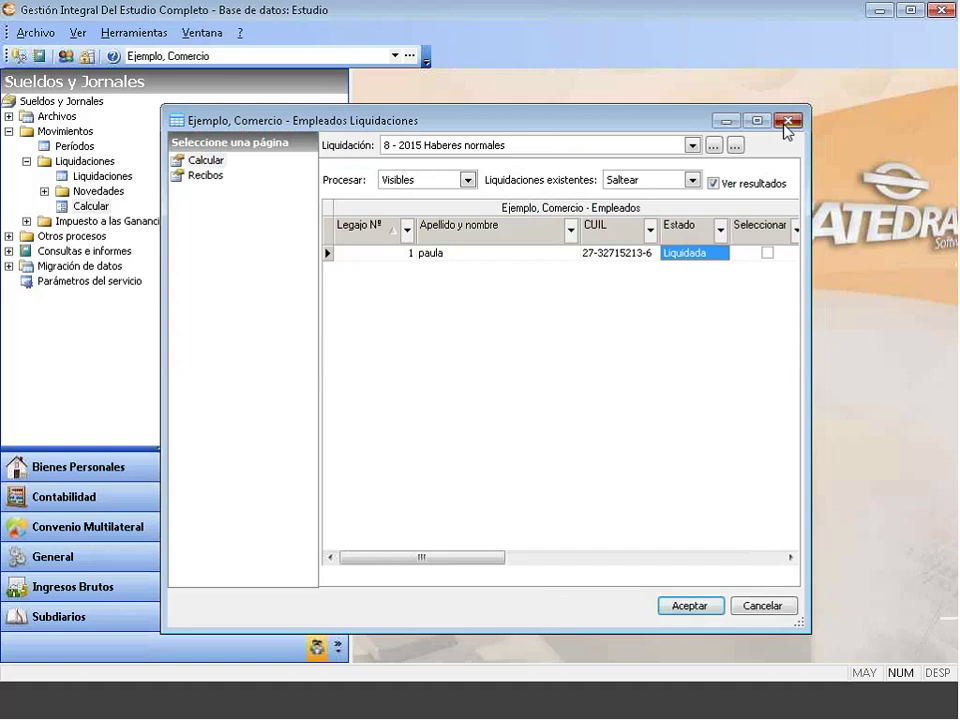
click(787, 121)
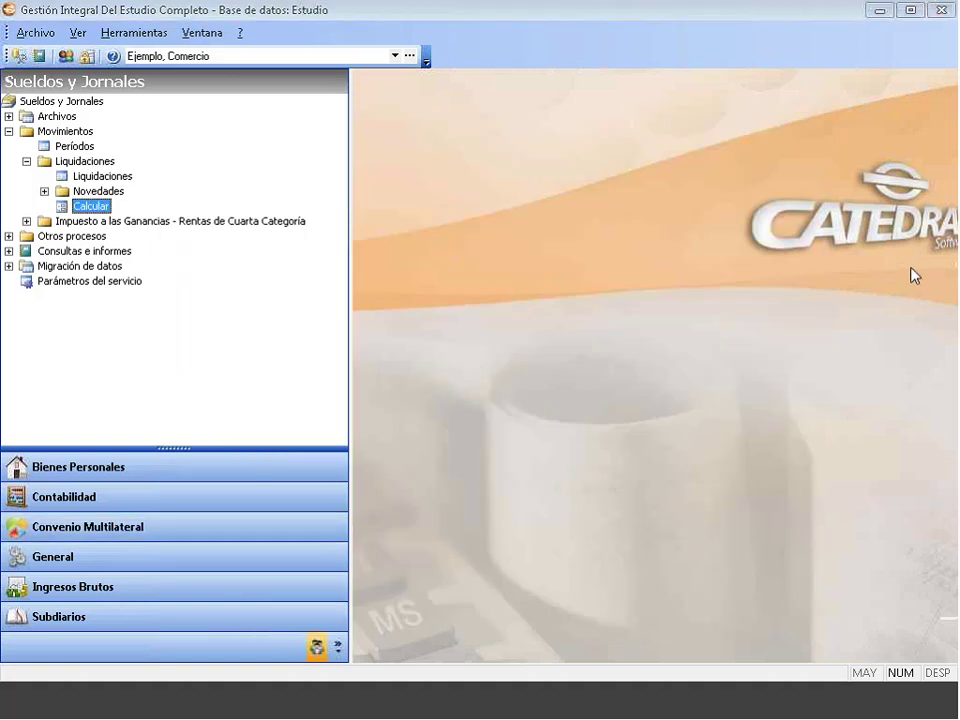
Open the Planillas de usuario report under the settlement queries and reports, and title it Planilla del Usuario
click(9, 131)
click(9, 161)
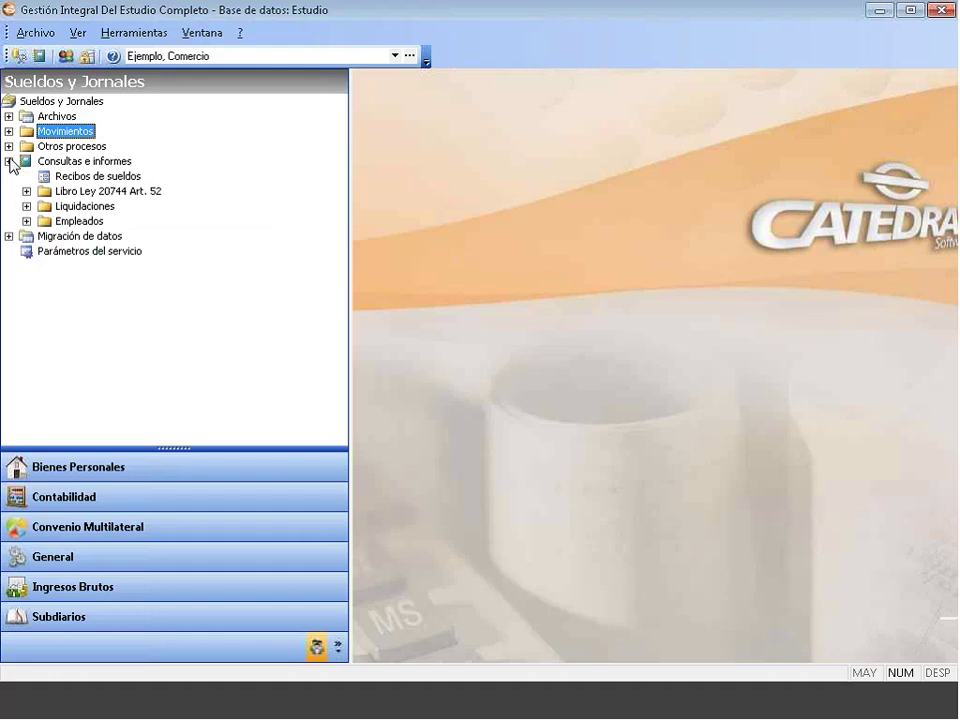
click(26, 206)
click(82, 222)
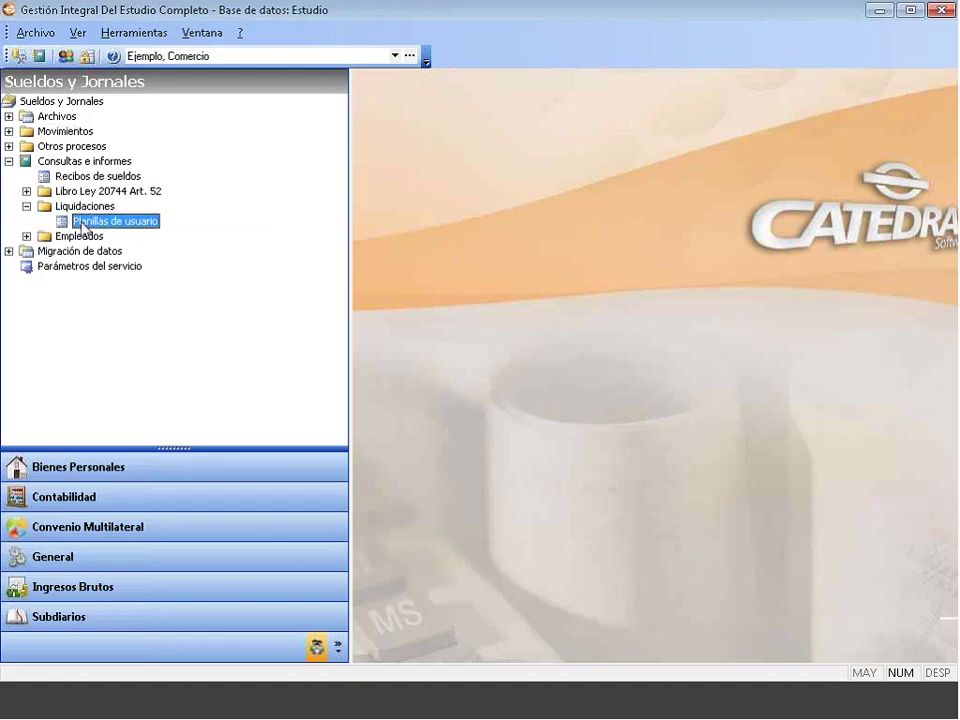
double_click(82, 222)
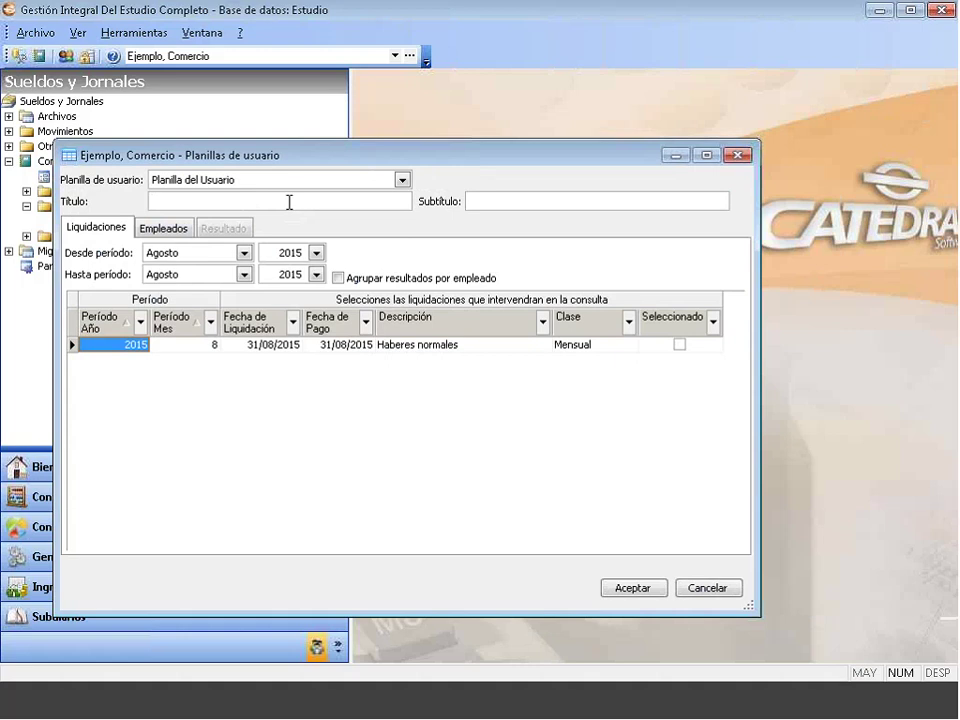
text(Planilla del Usuario)
key(Tab)
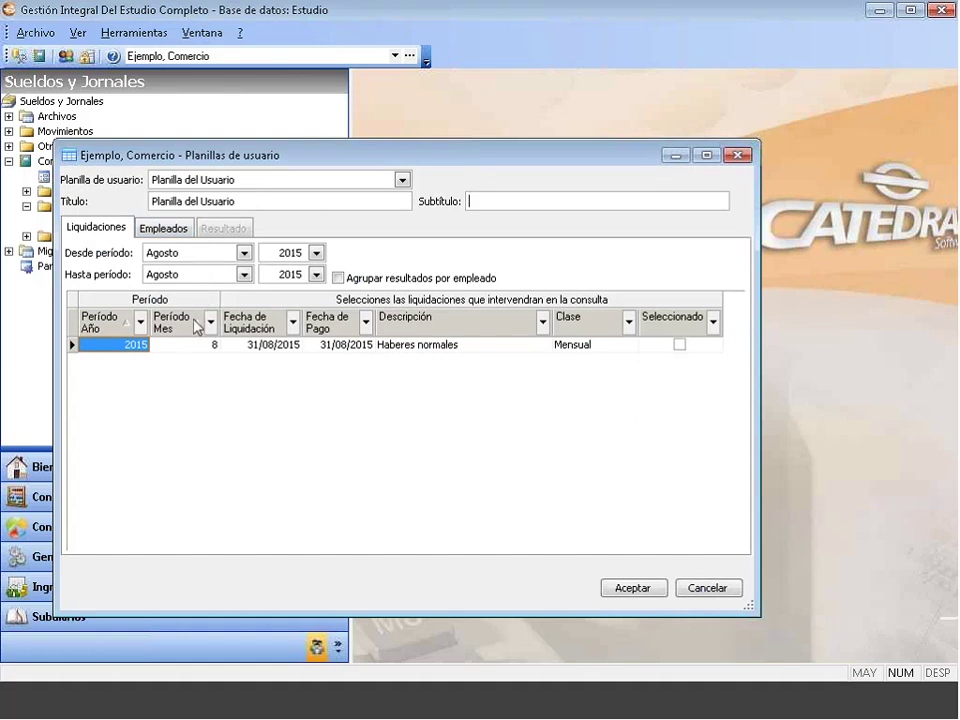
Examine the month and year options of the report's start and end periods
click(208, 255)
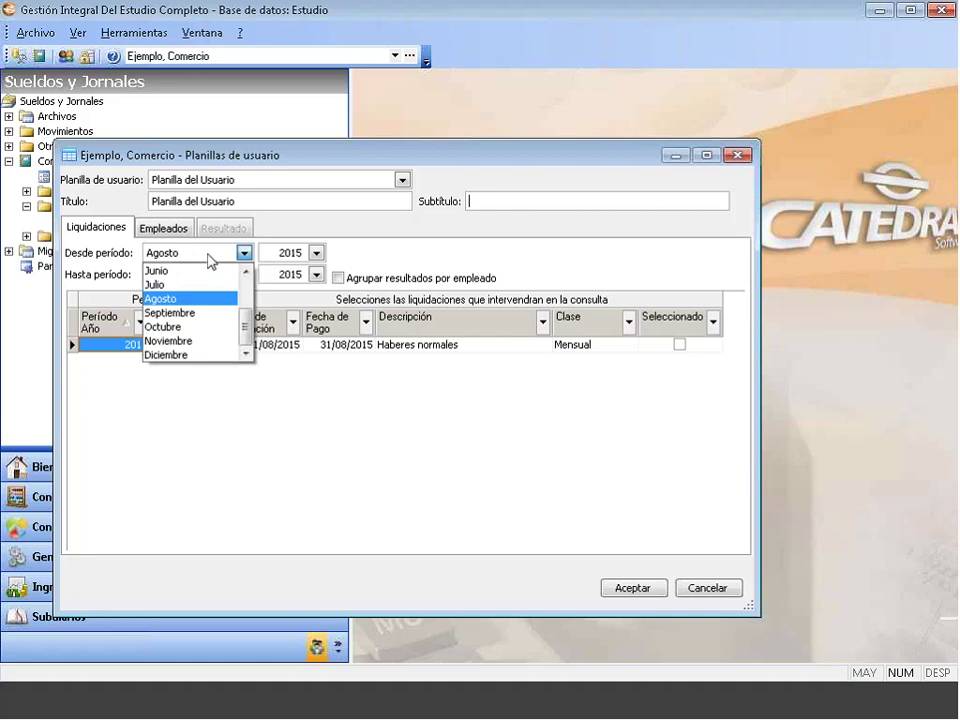
click(208, 257)
click(203, 274)
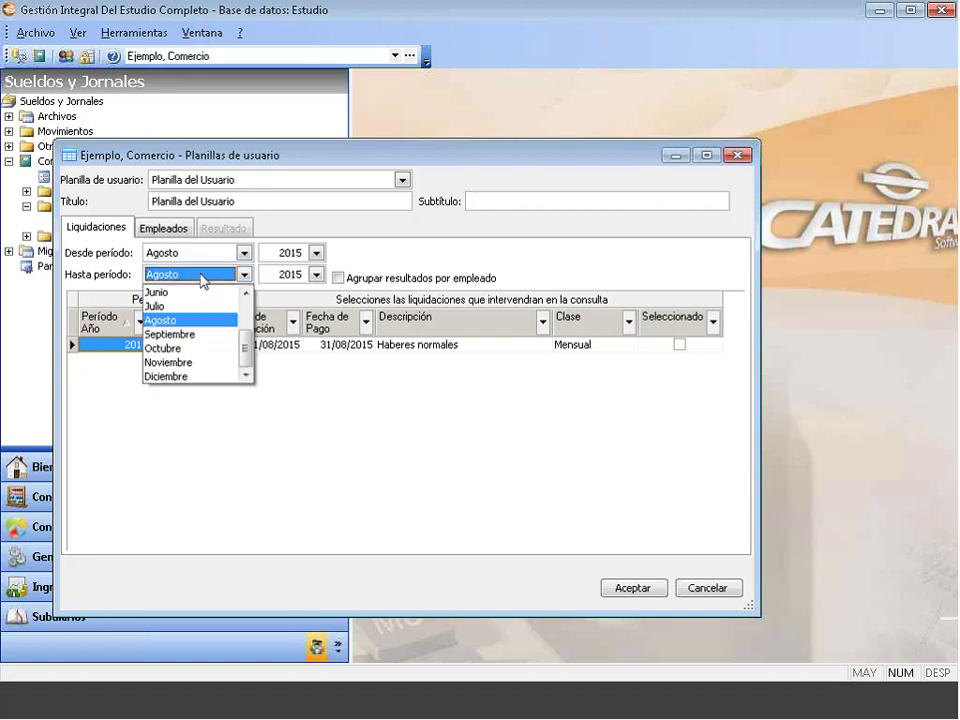
click(202, 277)
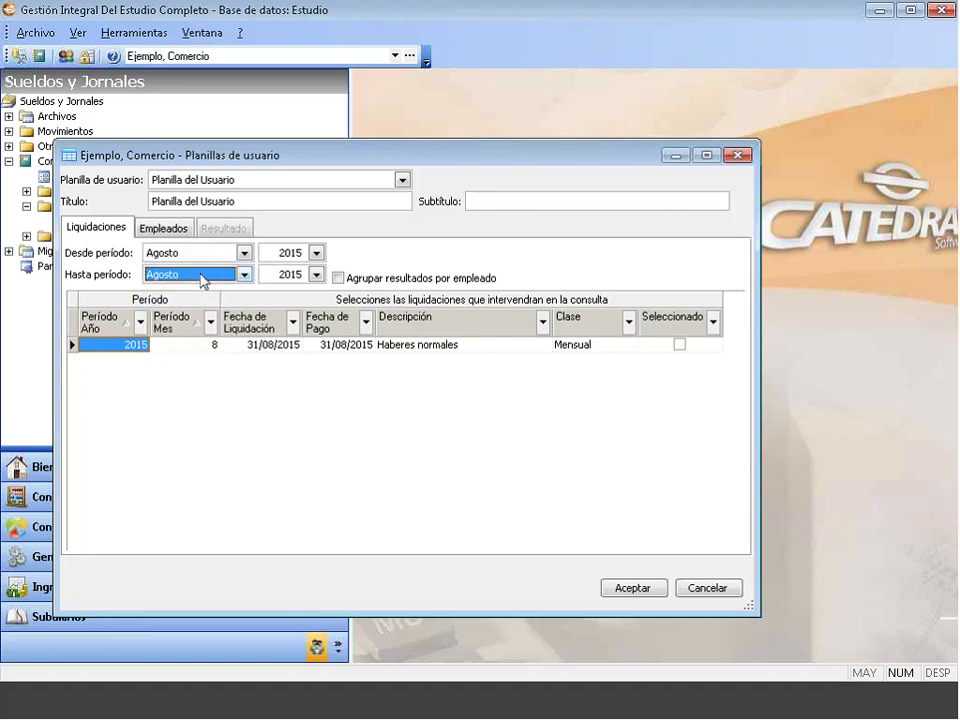
click(300, 254)
click(303, 249)
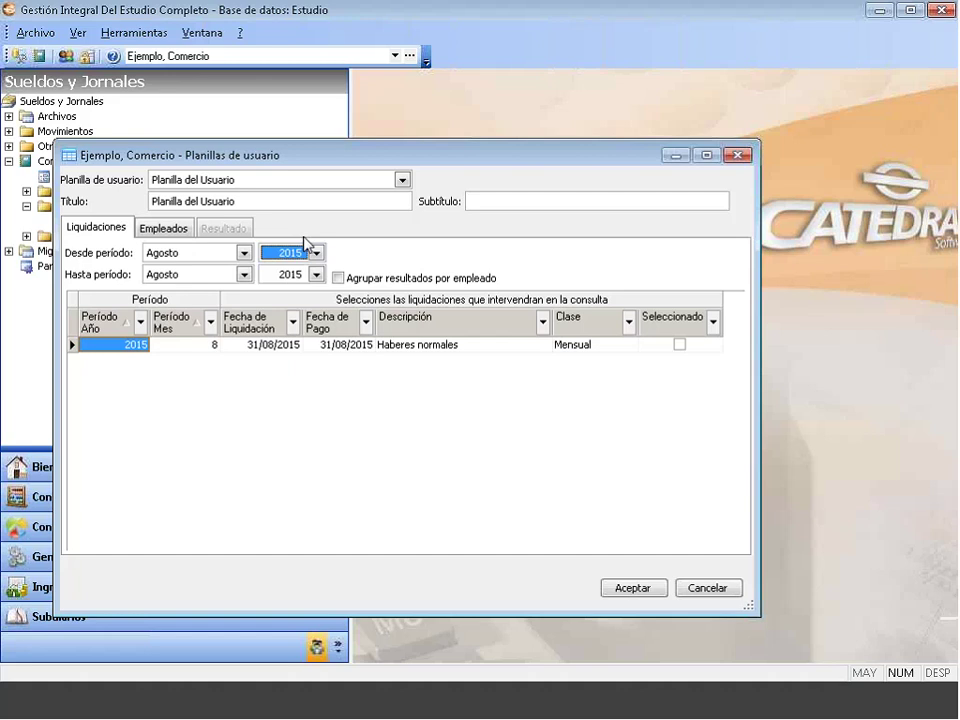
Try grouping the results by employee, including with the report's start period set to Enero
click(339, 278)
click(339, 278)
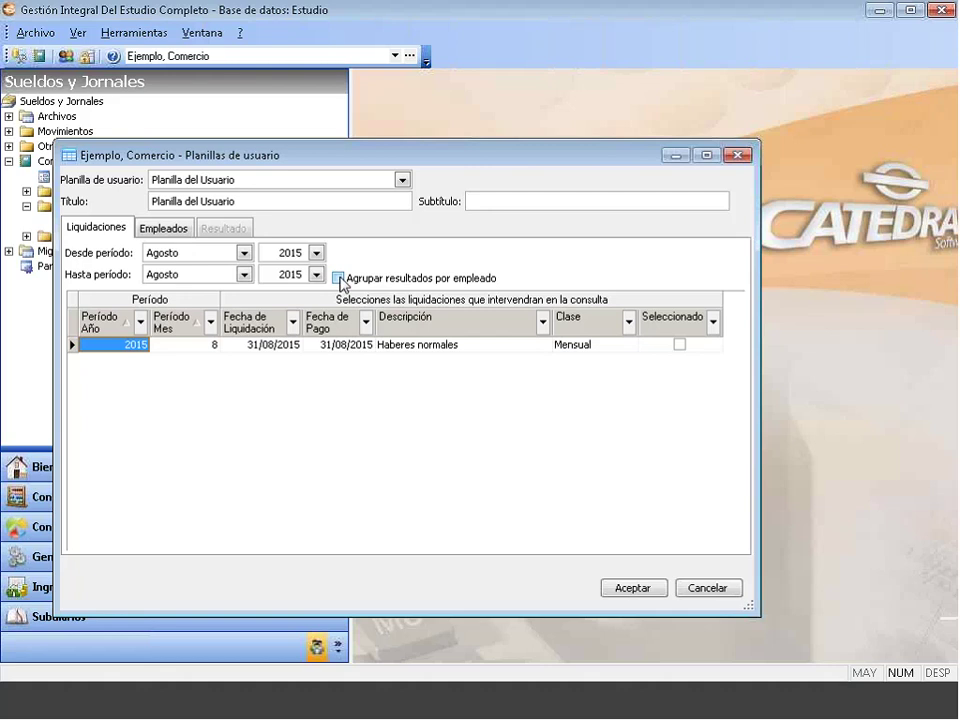
click(243, 252)
scroll(195, 284, up, 2)
click(193, 272)
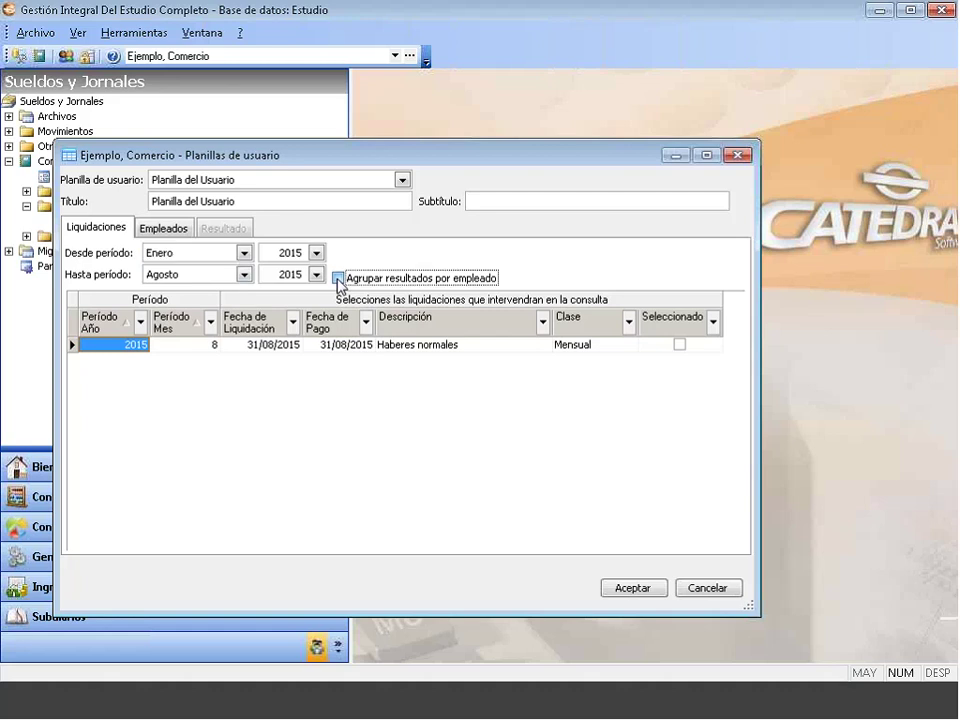
click(338, 280)
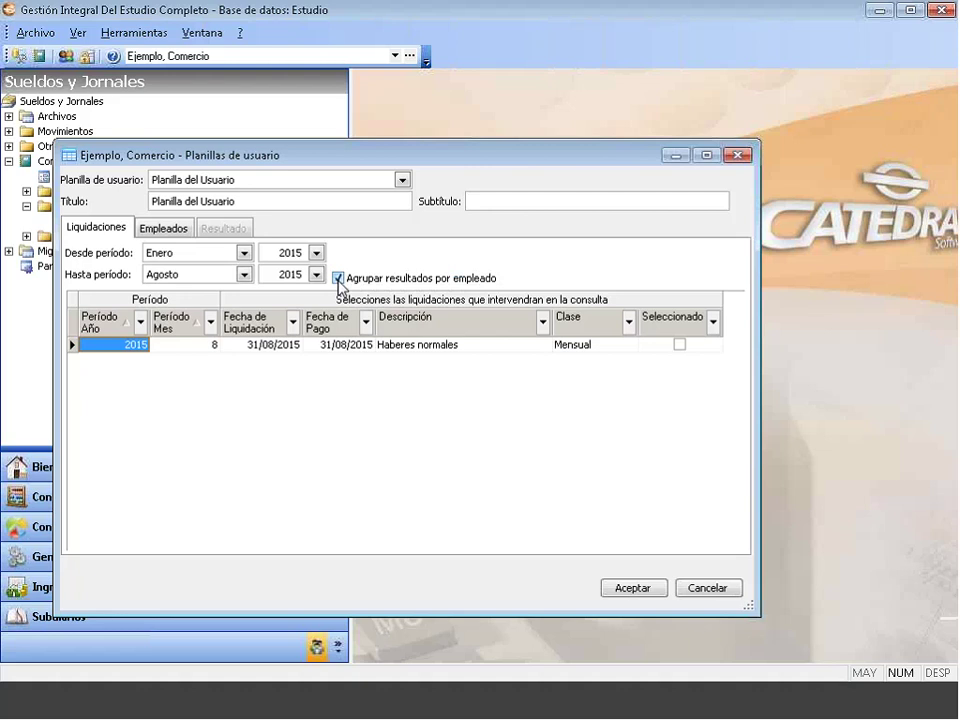
click(338, 280)
Set the report's start period to Agosto and include the Haberes normales settlement in the query
click(221, 257)
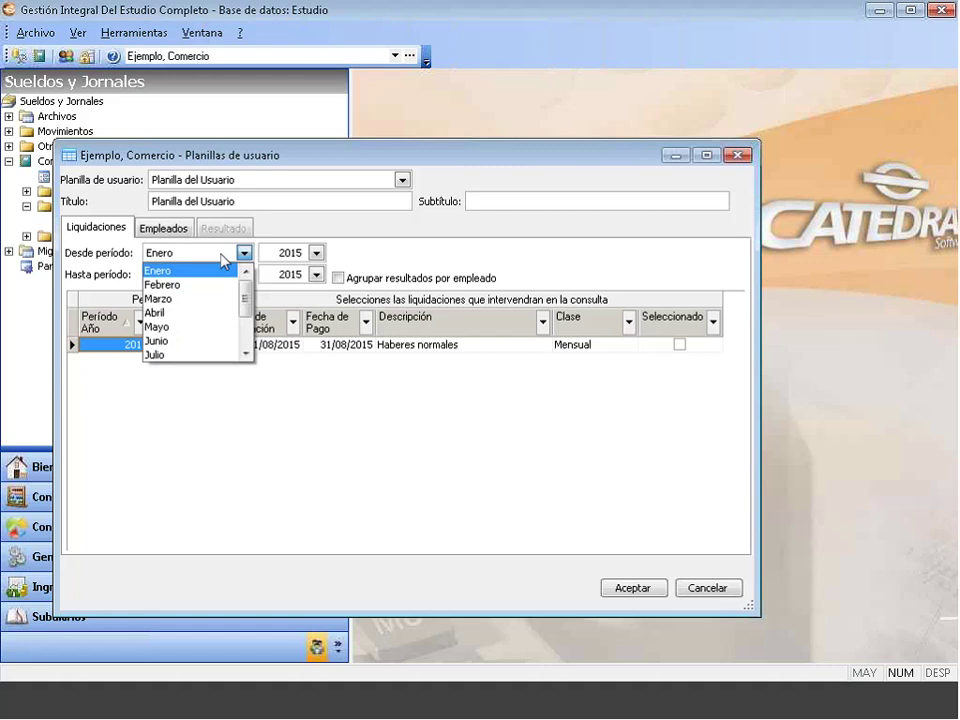
drag(244, 300, 246, 341)
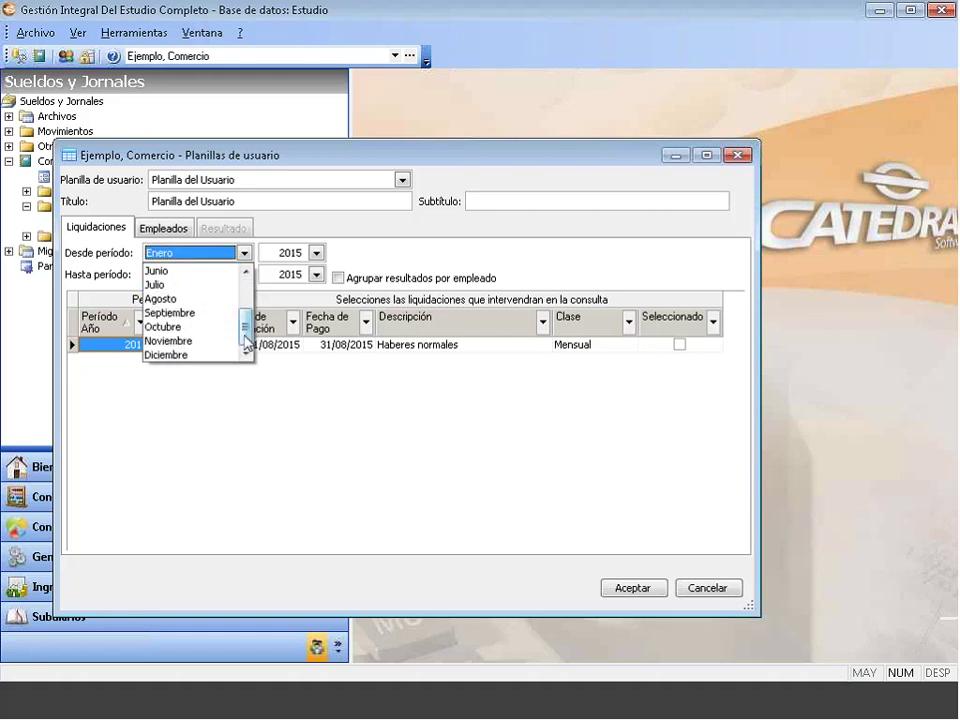
click(162, 299)
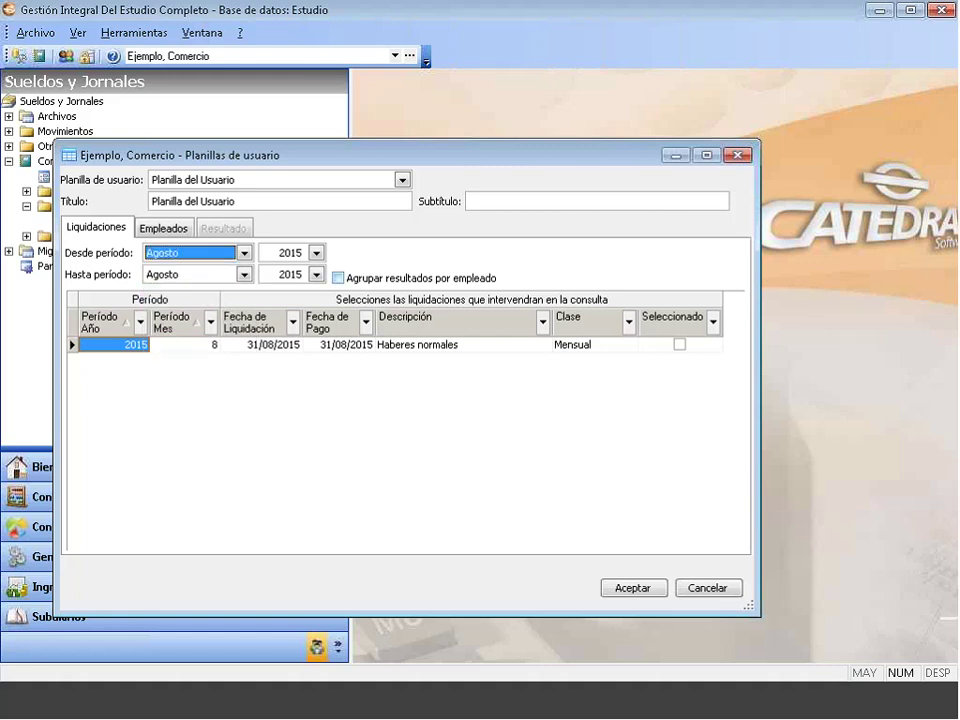
click(680, 344)
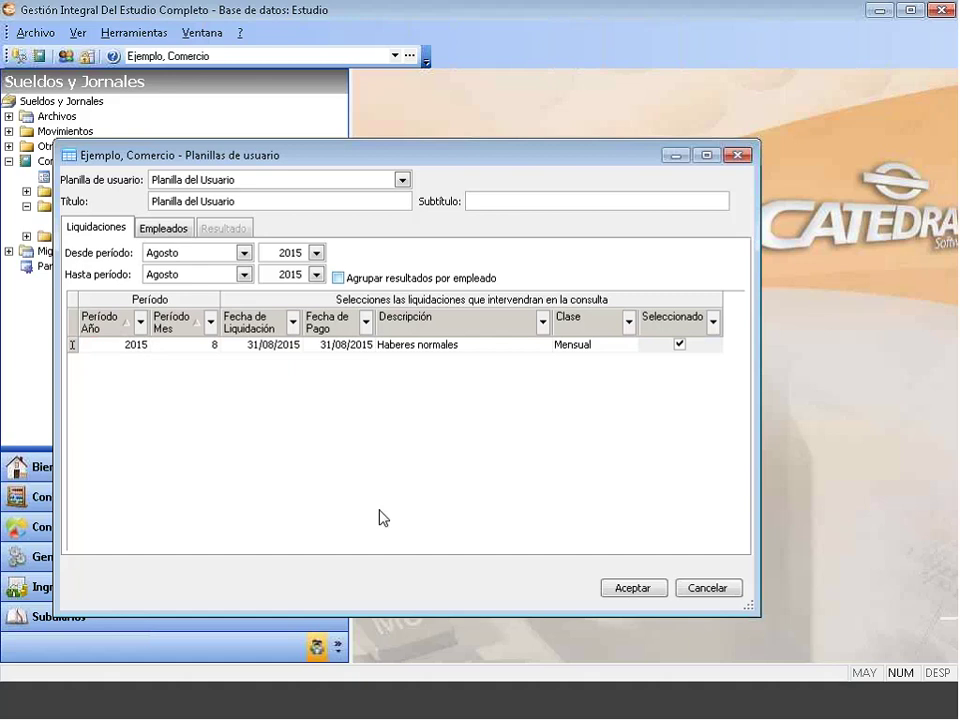
Try filtering the report's employees by the Modelo Comercio desde Abril 2015 agreement, and restore the filter to Todos
click(164, 229)
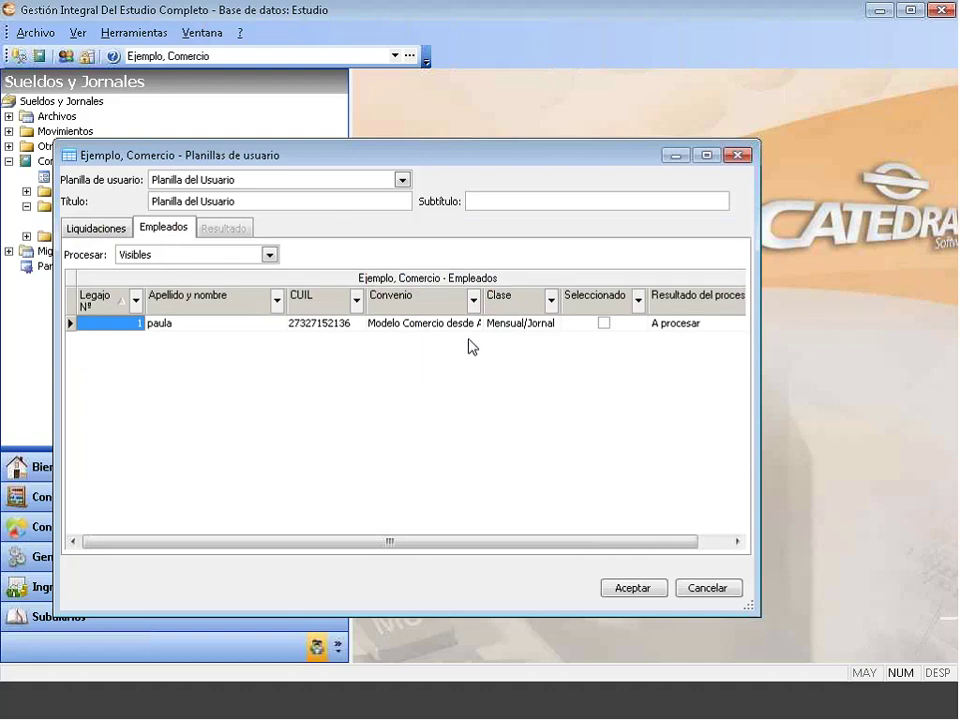
click(474, 301)
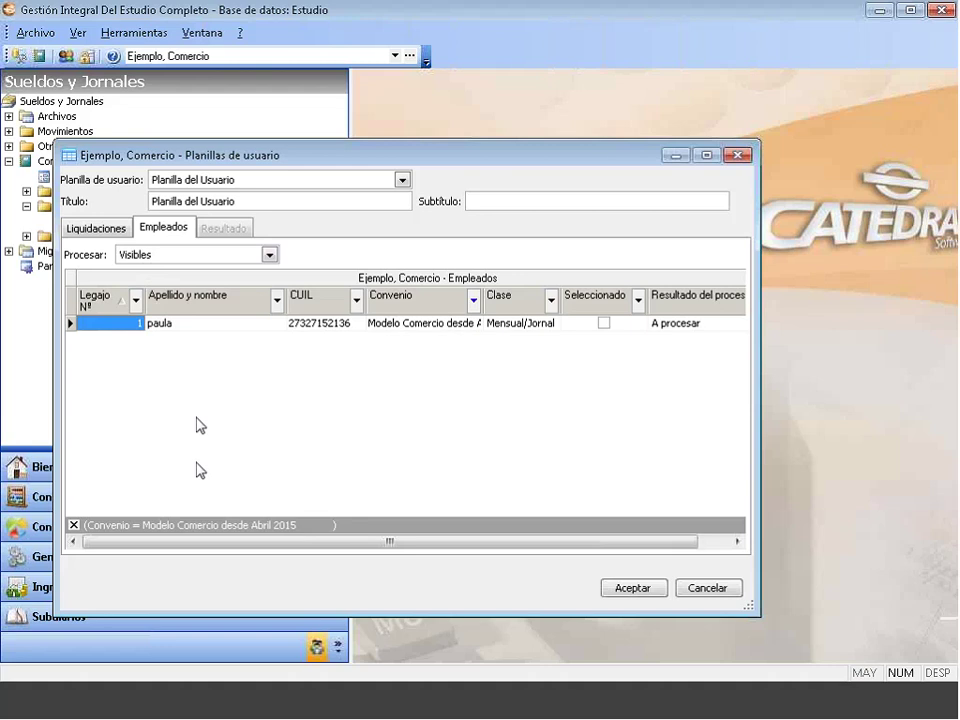
click(472, 300)
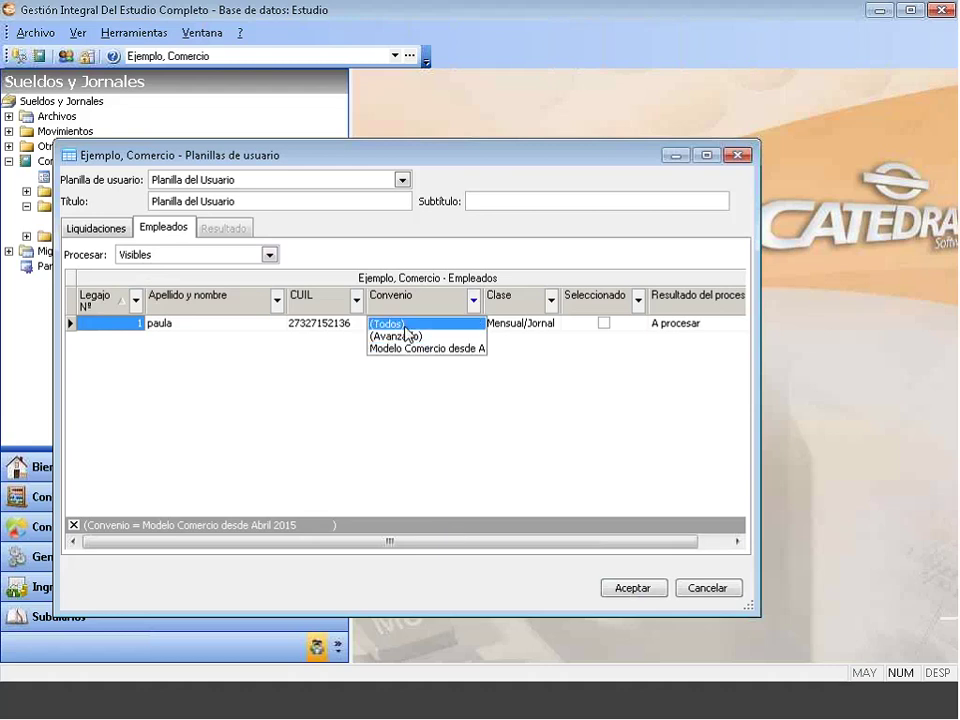
click(404, 327)
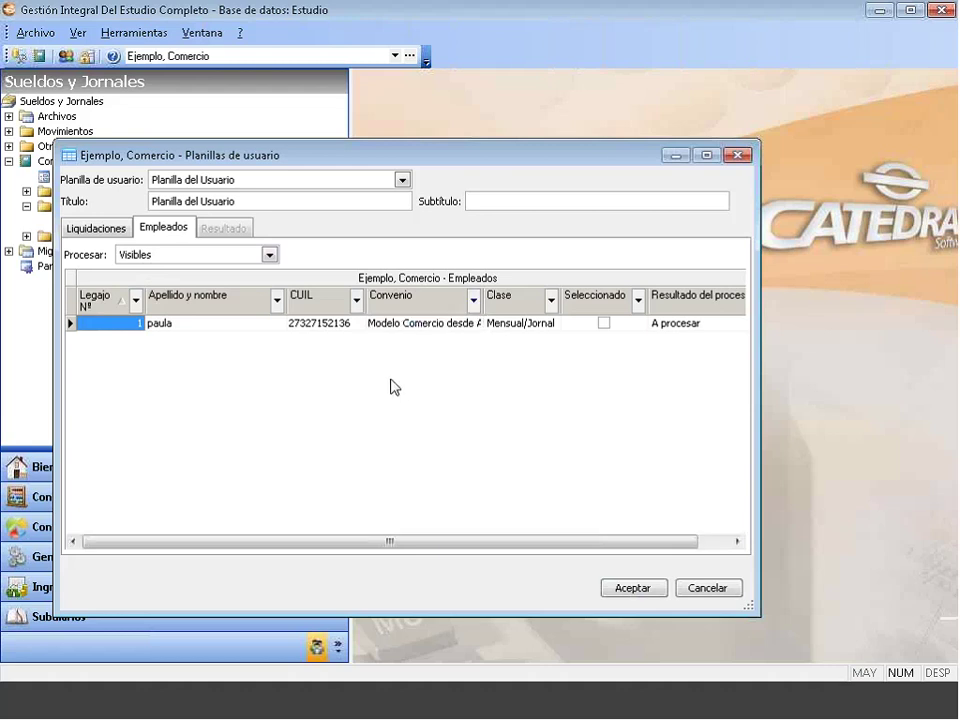
click(113, 234)
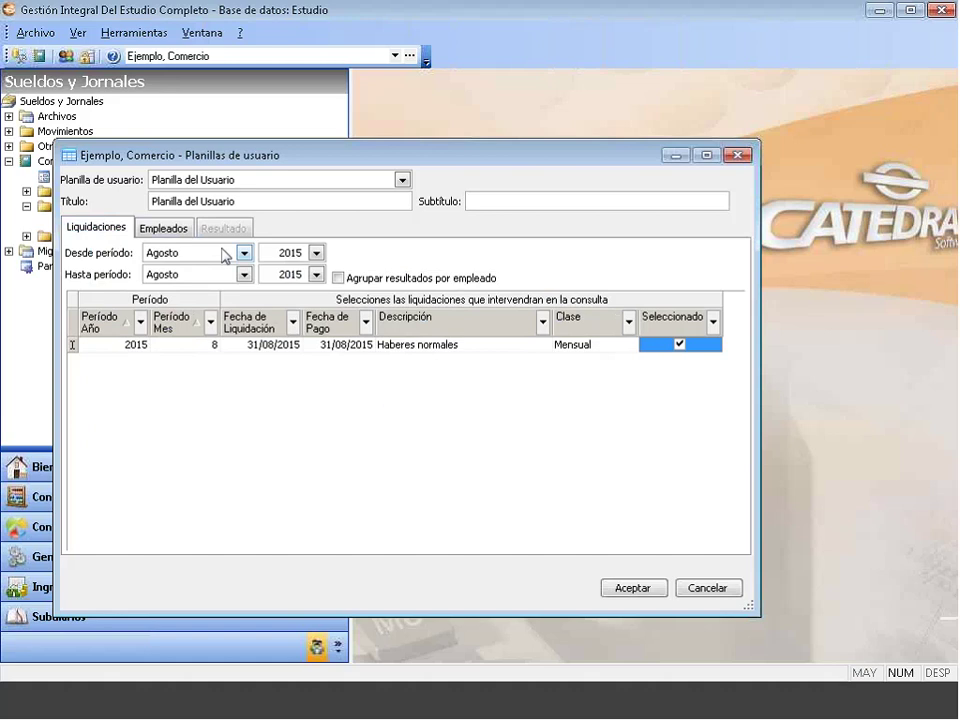
click(223, 254)
click(223, 254)
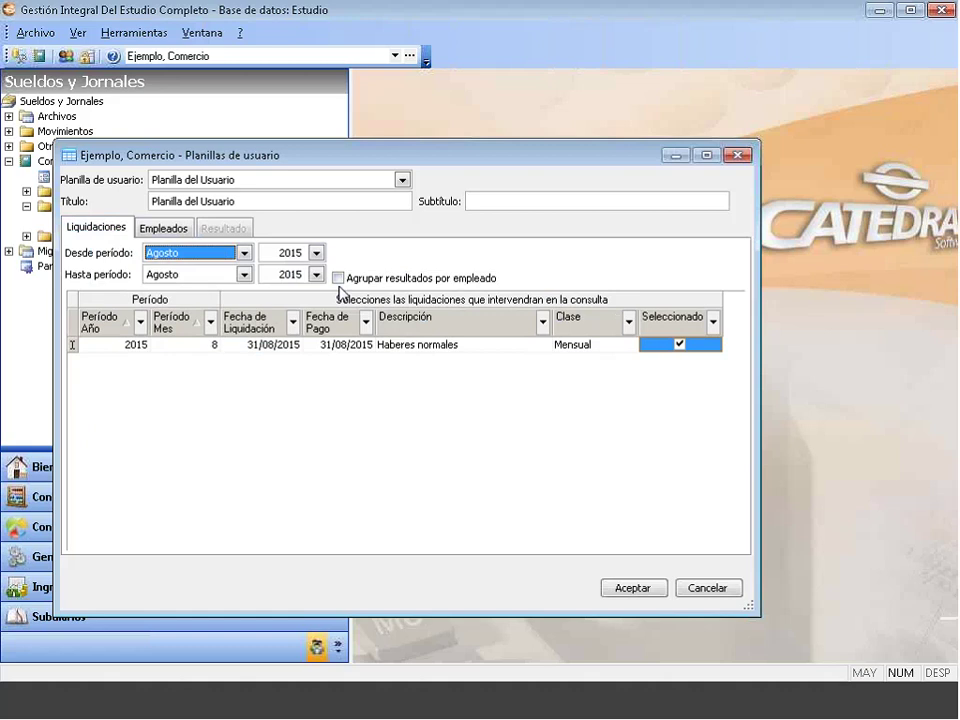
Set the employees to process to Visibles and generate the report's result
click(157, 233)
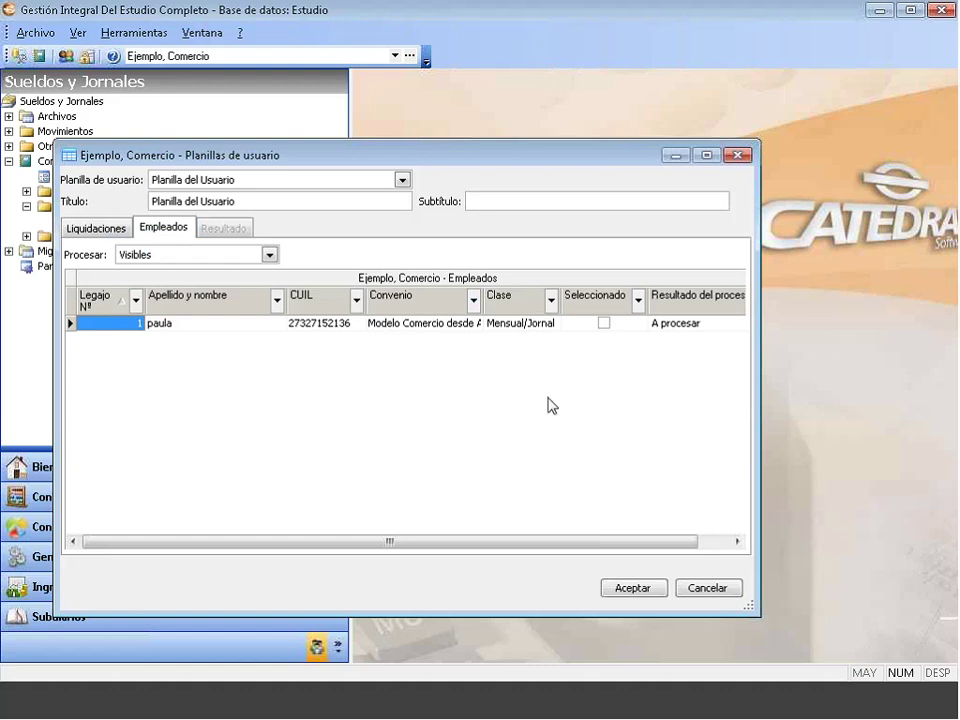
click(175, 257)
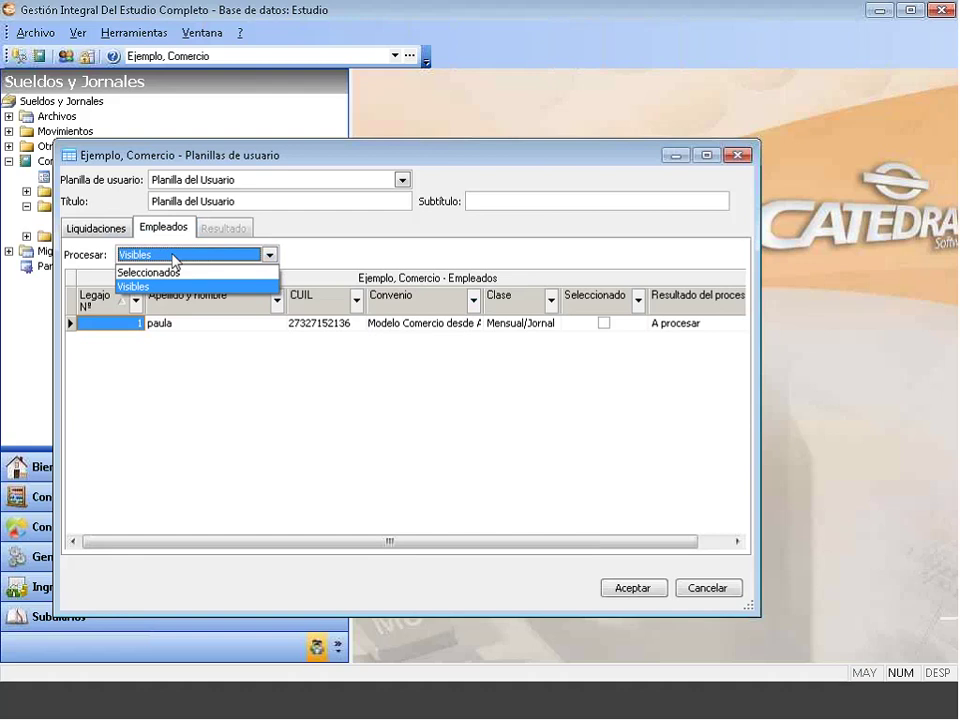
click(199, 285)
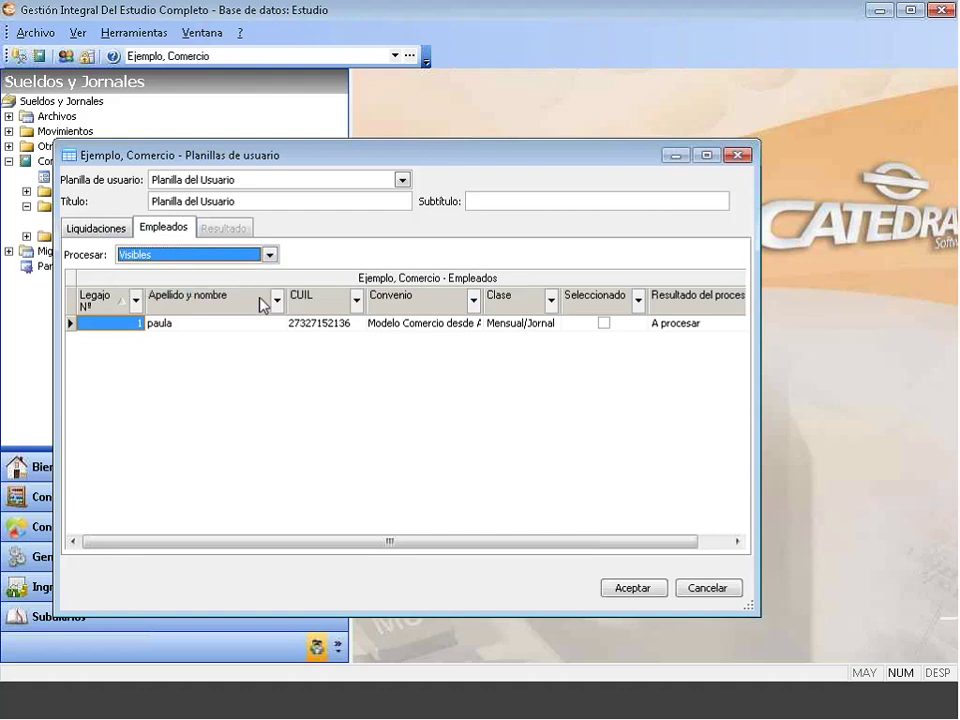
click(296, 450)
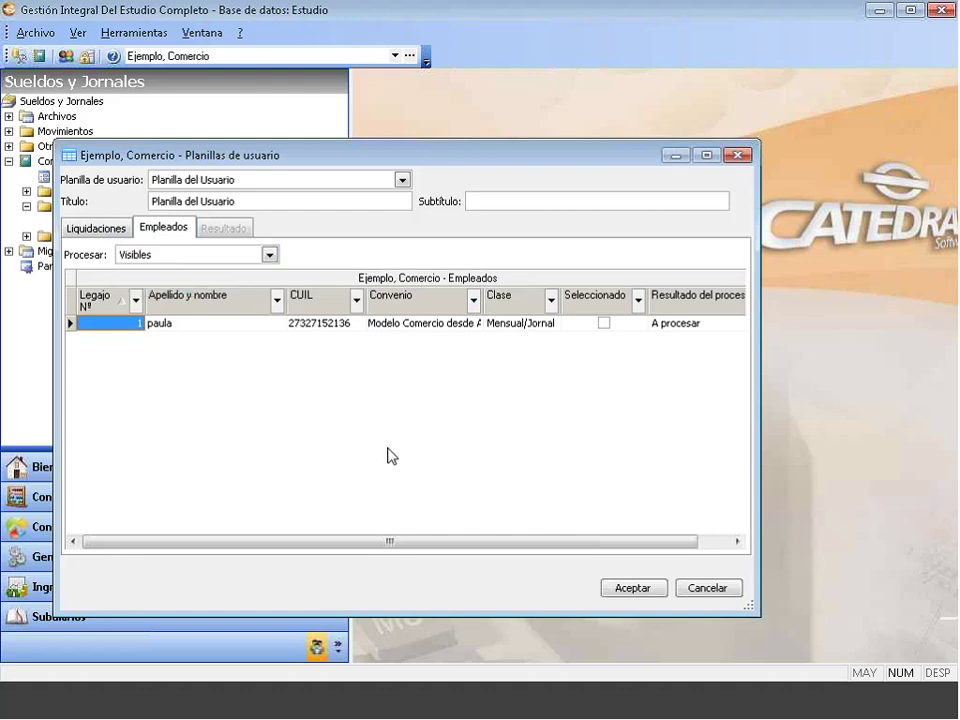
click(630, 590)
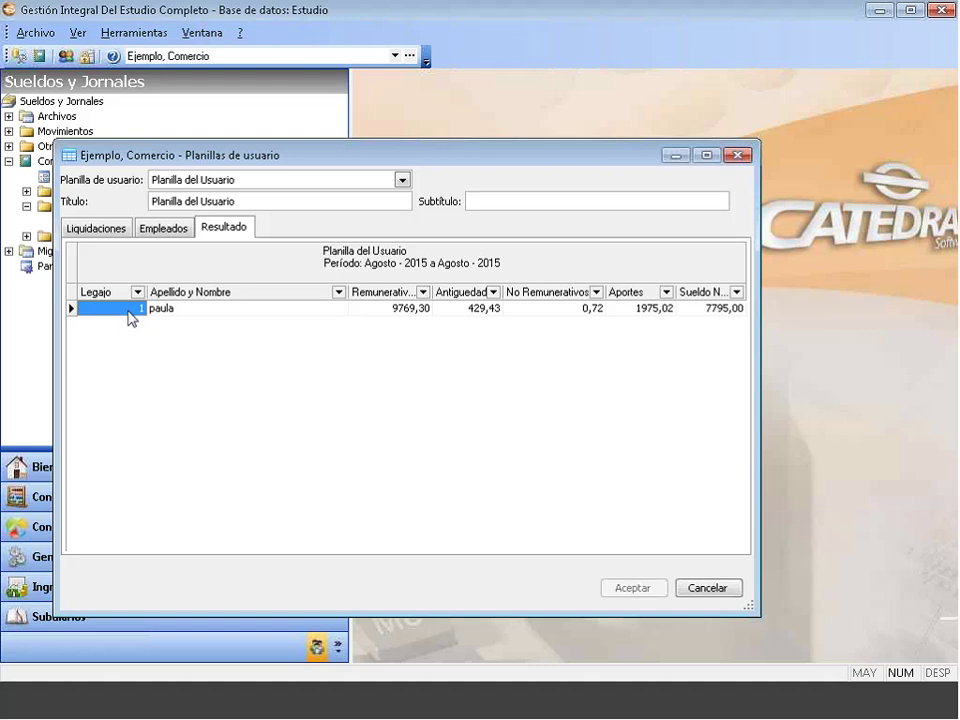
Widen the Remunerativos, Antiguedad and No Remunerativos columns of the result grid so their headings show in full
click(220, 312)
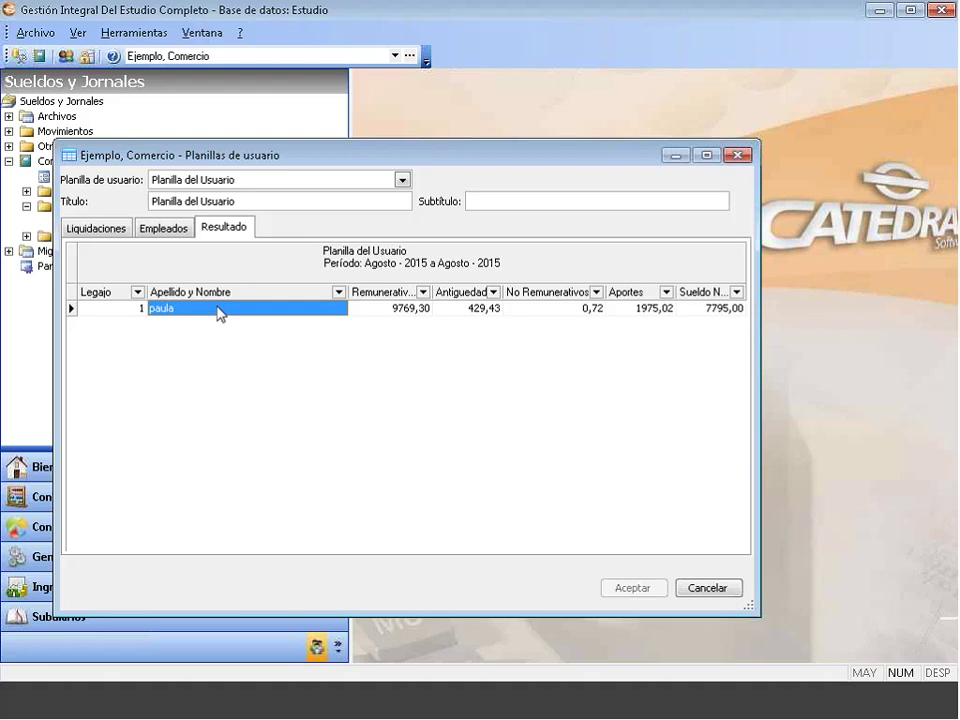
click(403, 312)
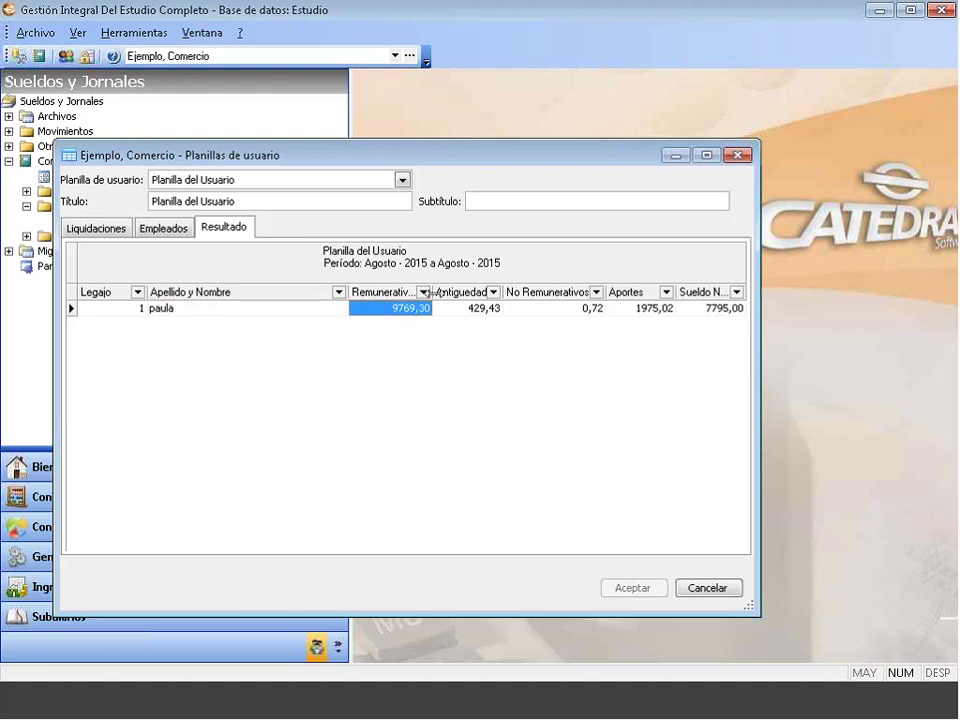
drag(432, 292, 448, 292)
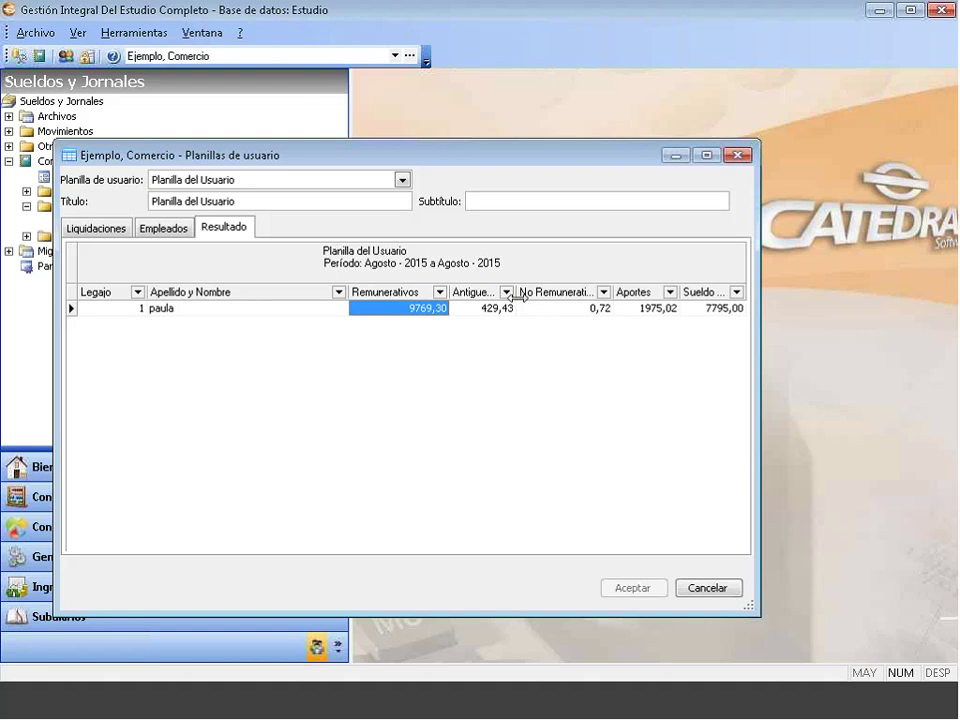
drag(515, 292, 535, 296)
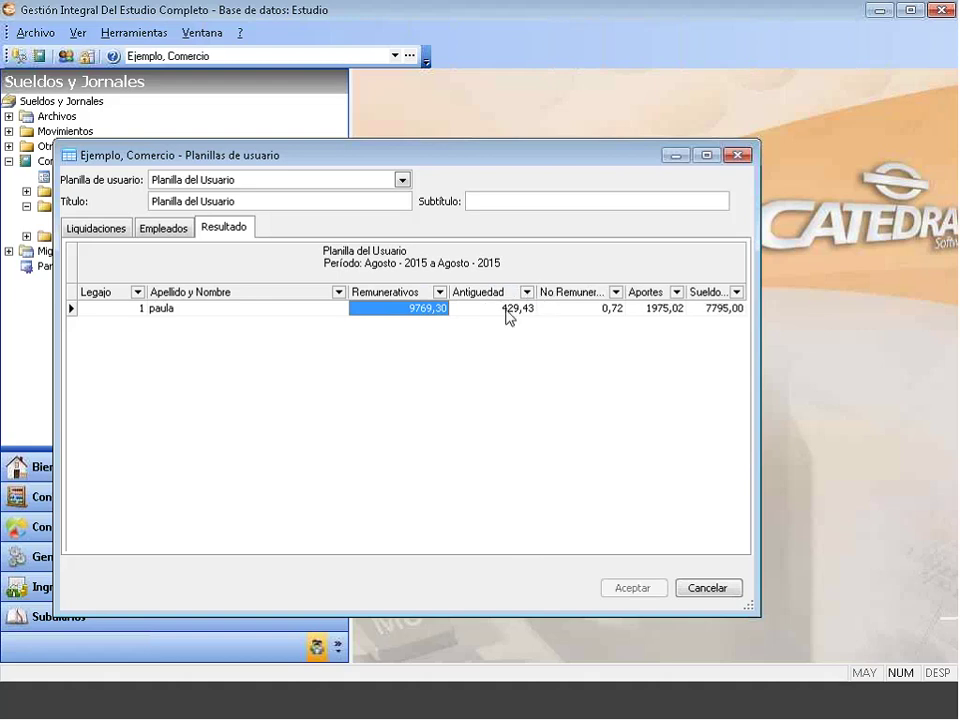
click(507, 310)
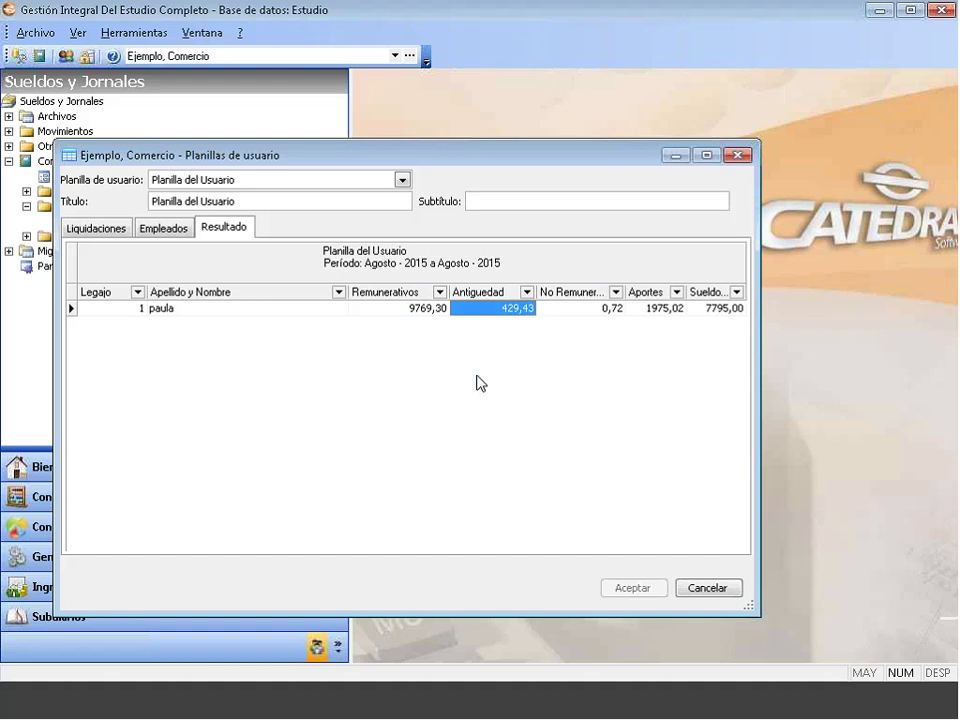
drag(623, 292, 641, 292)
click(591, 308)
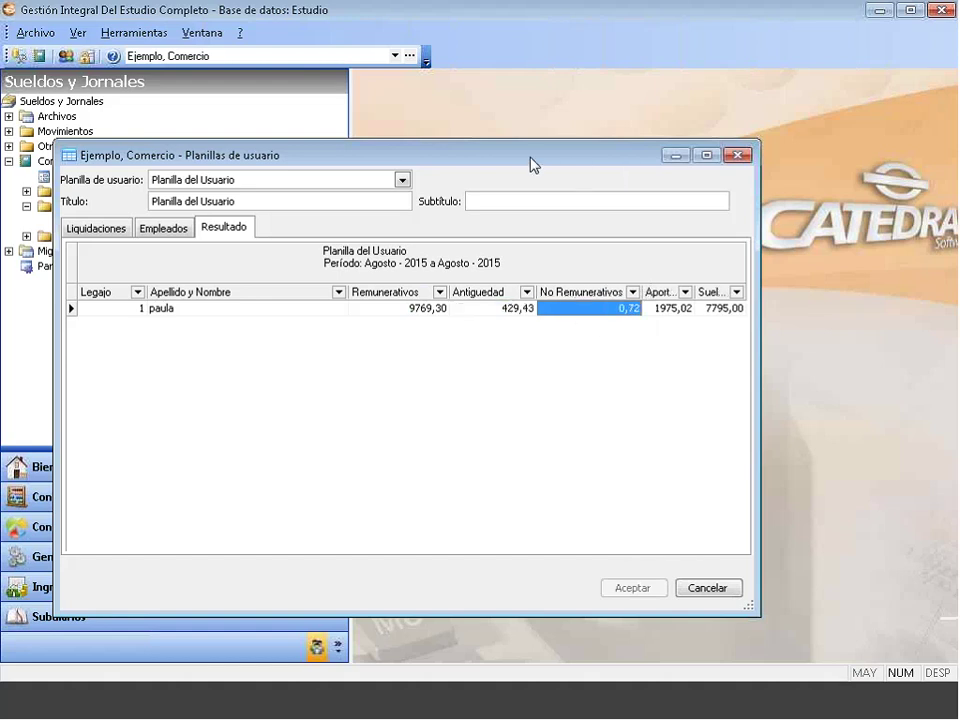
Widen the Aportes column of the result grid and maximize the report window
drag(530, 157, 489, 152)
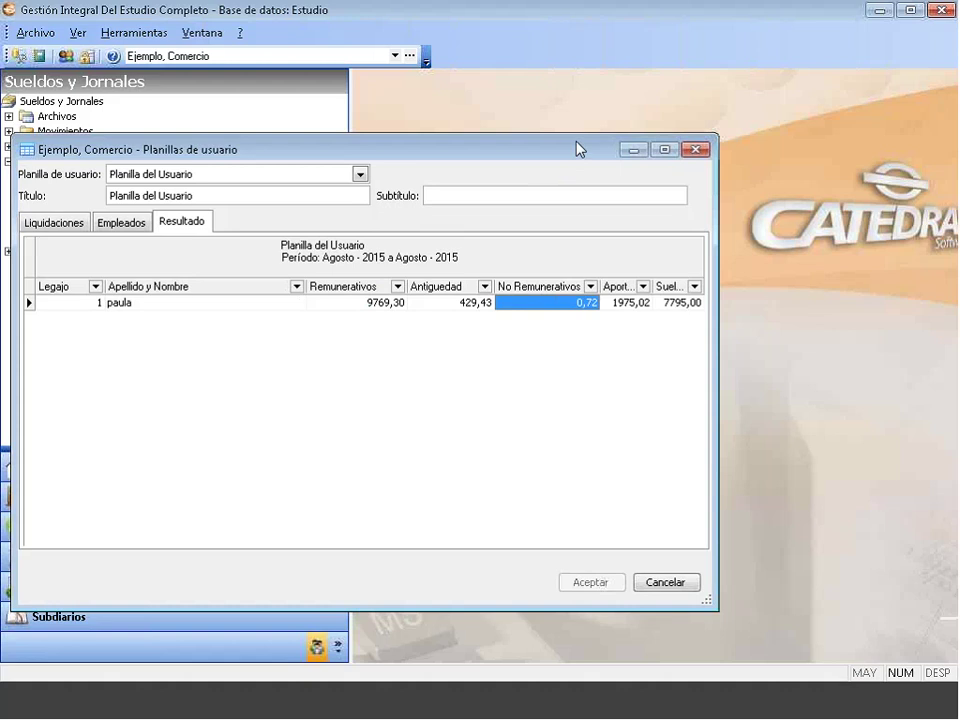
drag(576, 142, 590, 129)
drag(665, 273, 680, 274)
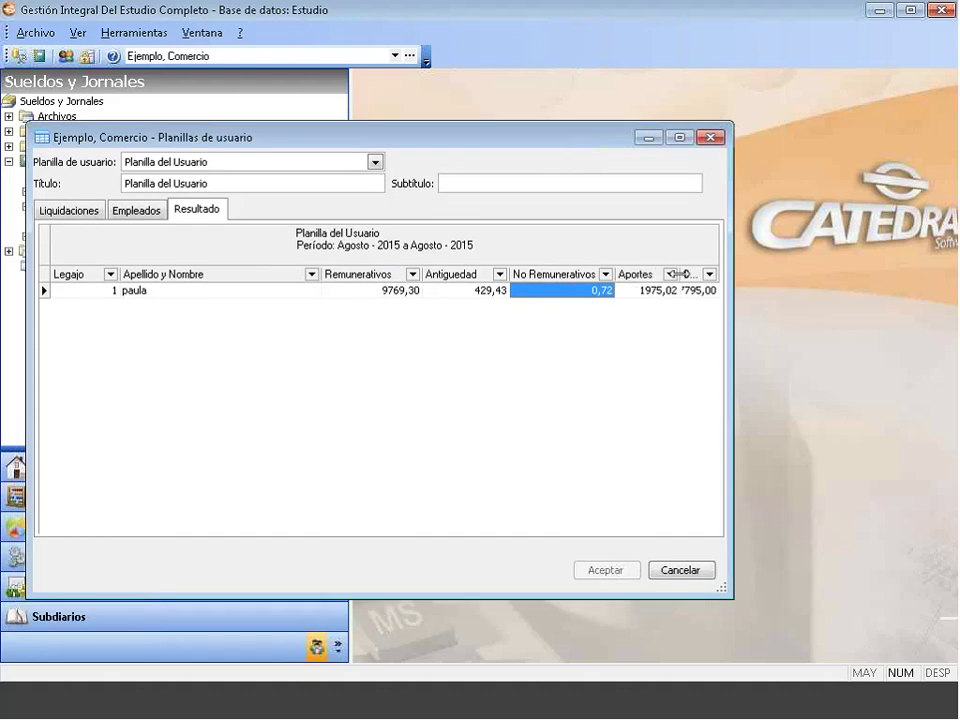
click(643, 291)
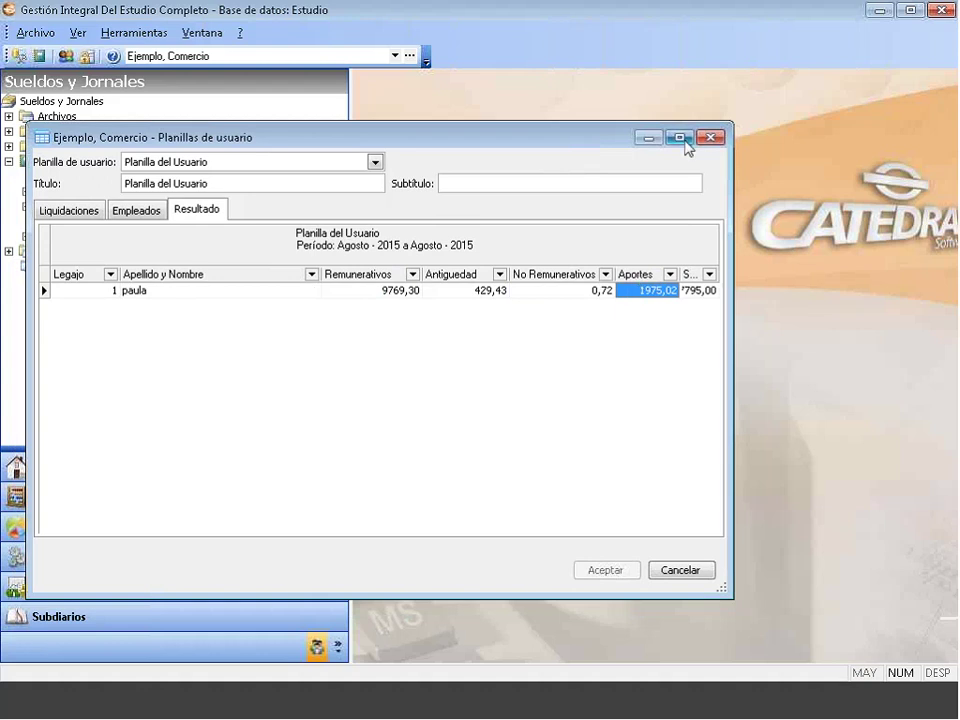
drag(733, 306, 761, 306)
click(724, 291)
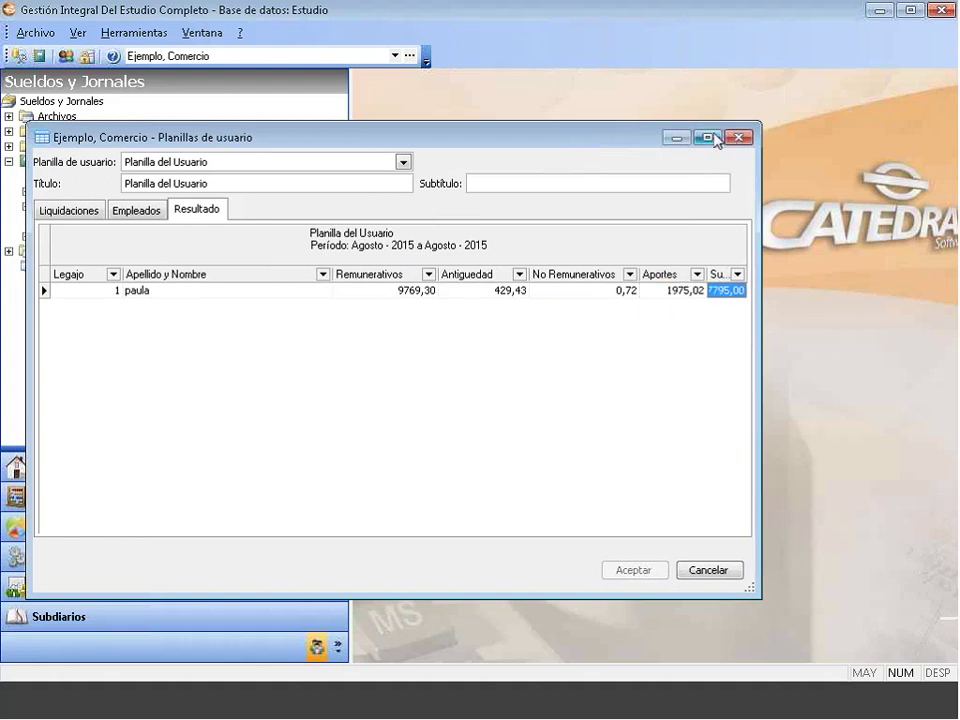
click(710, 138)
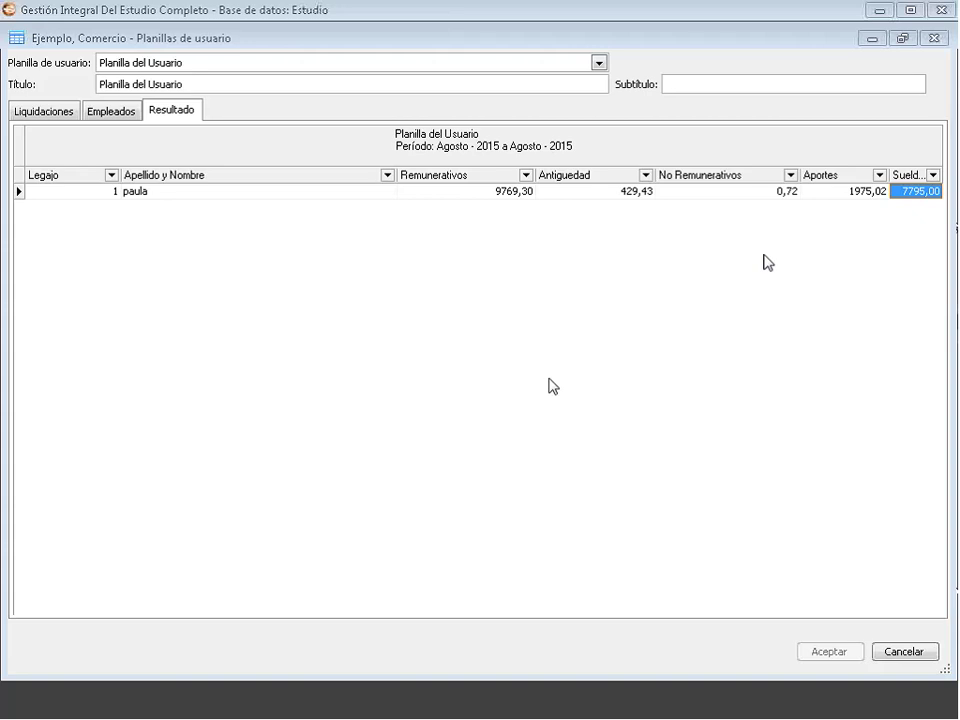
right_click(277, 312)
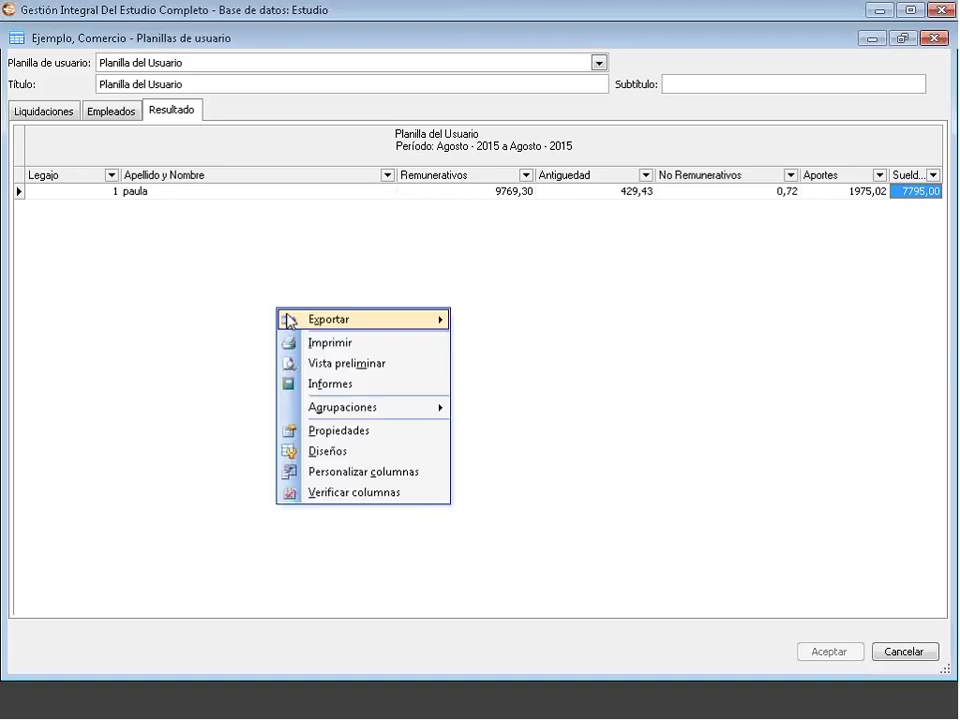
mouse_move(293, 322)
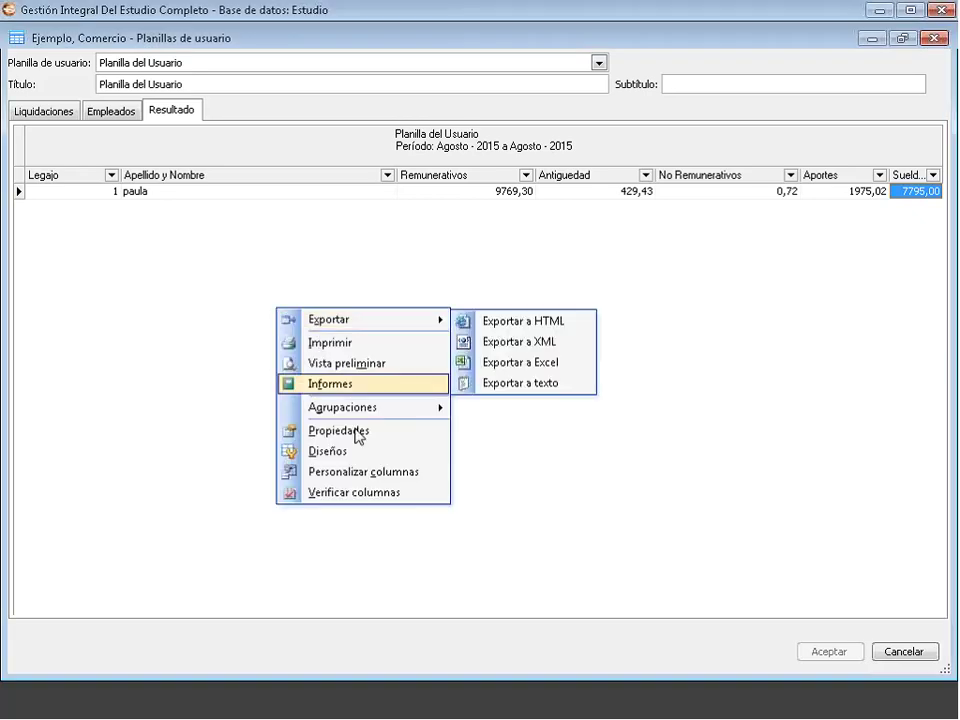
click(366, 471)
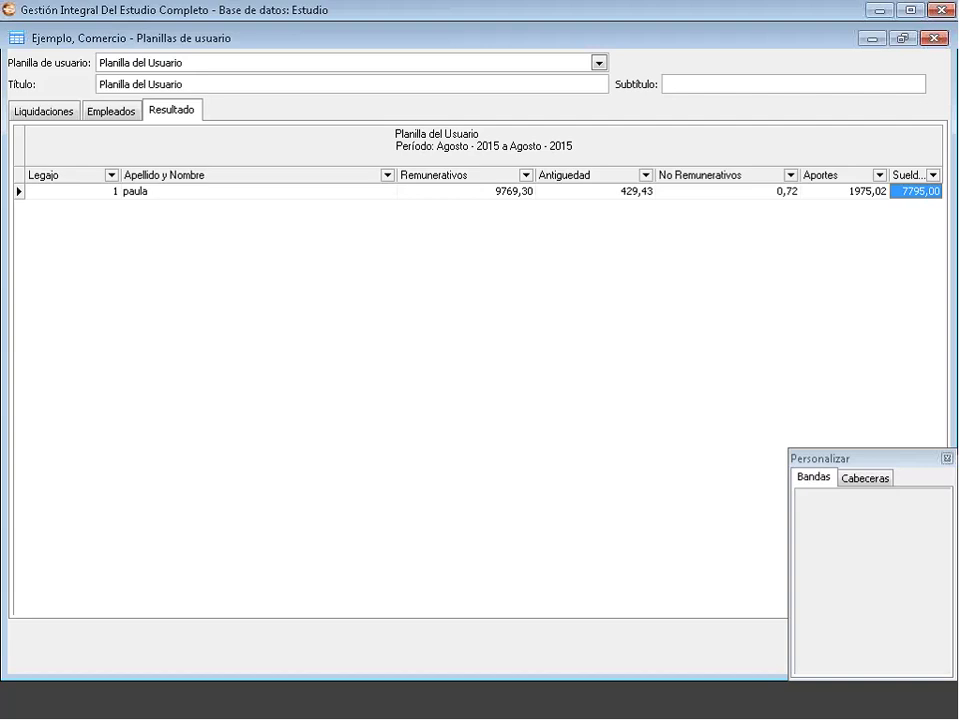
click(945, 459)
In the result grid's column properties, set the Total operation of the Remunerativos column to 1-Suma and apply it
right_click(306, 358)
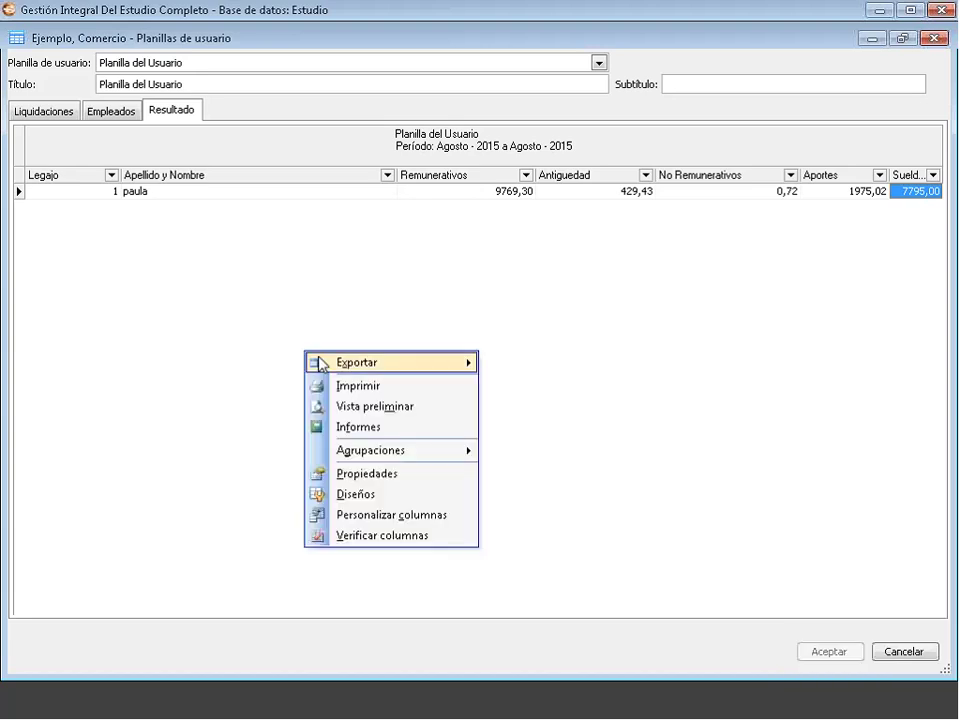
click(370, 474)
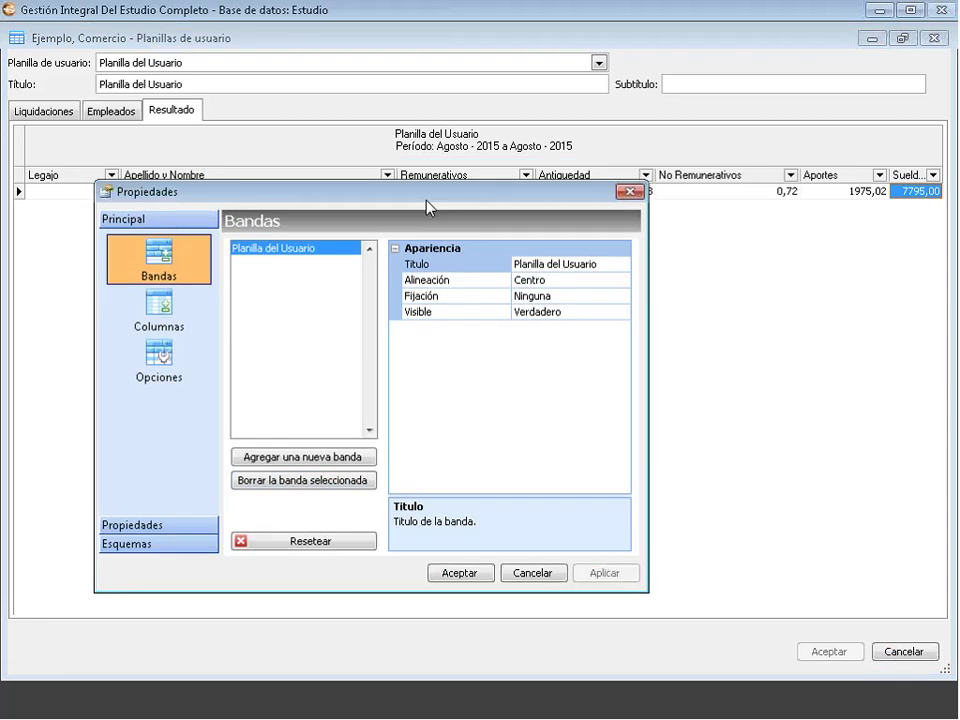
click(176, 316)
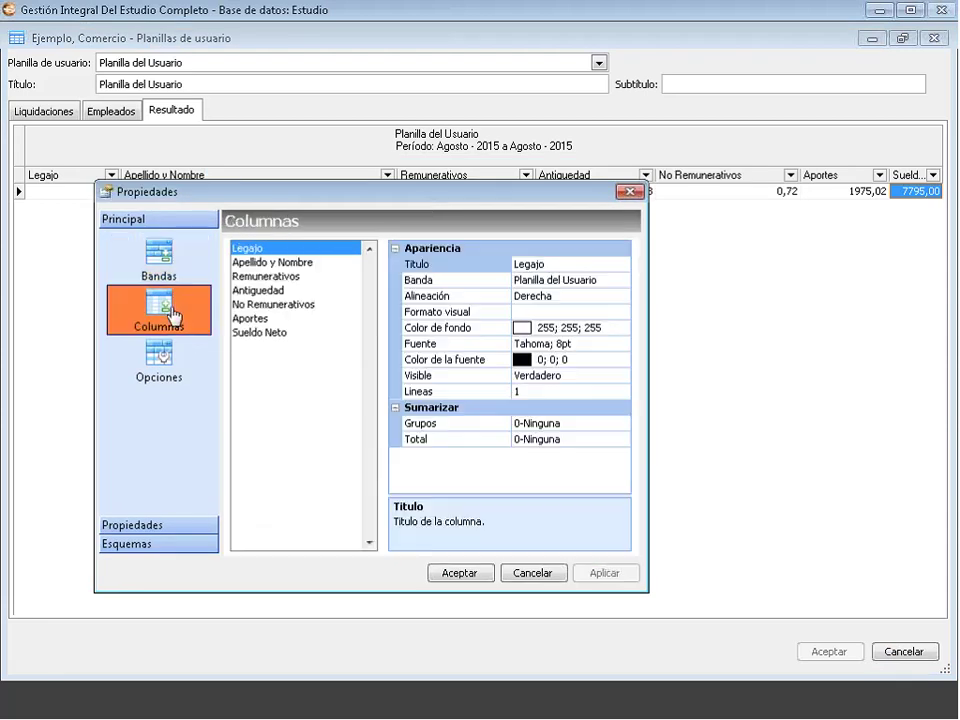
click(267, 280)
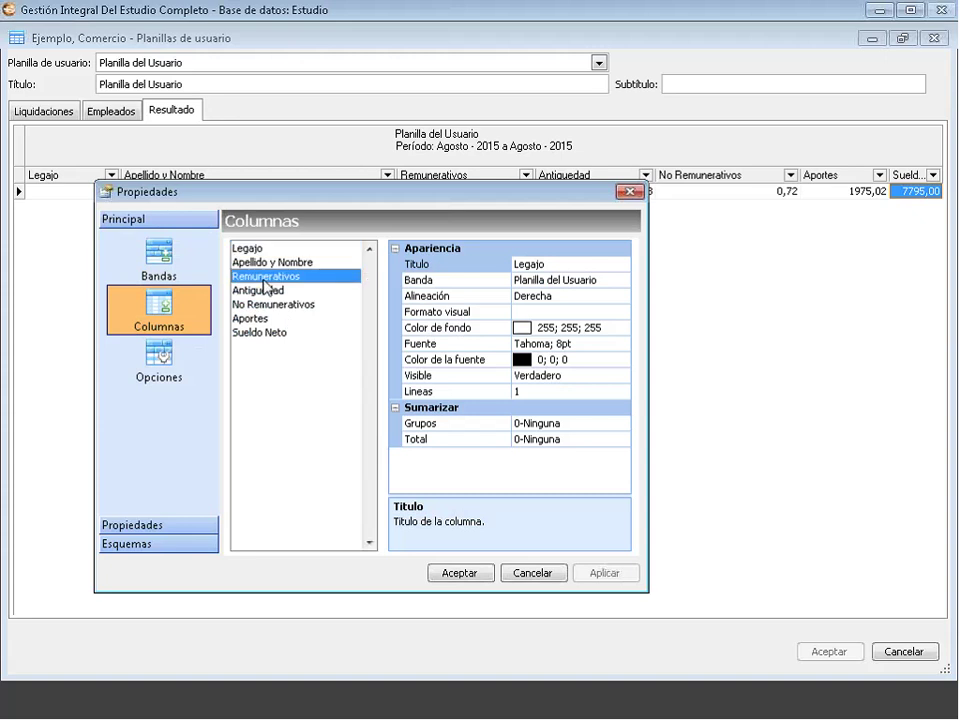
click(425, 441)
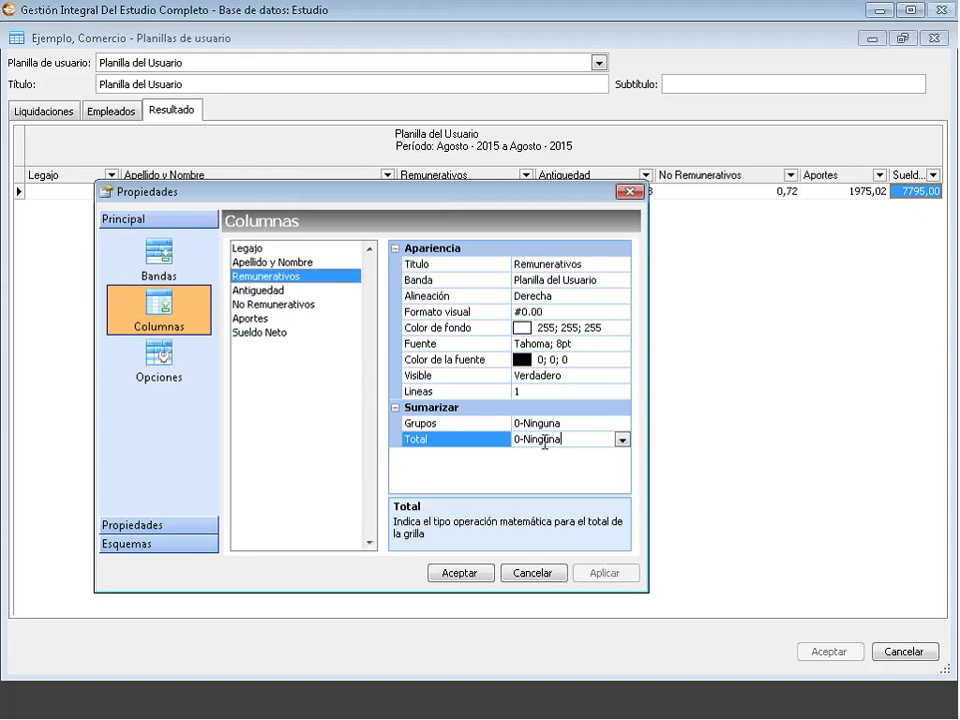
click(621, 440)
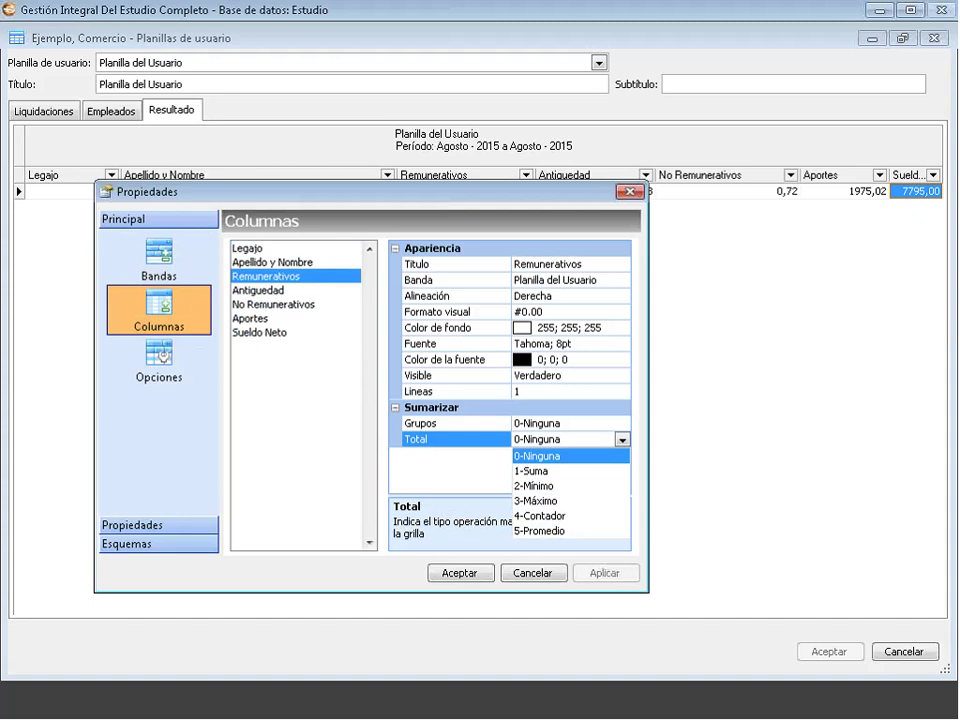
click(535, 470)
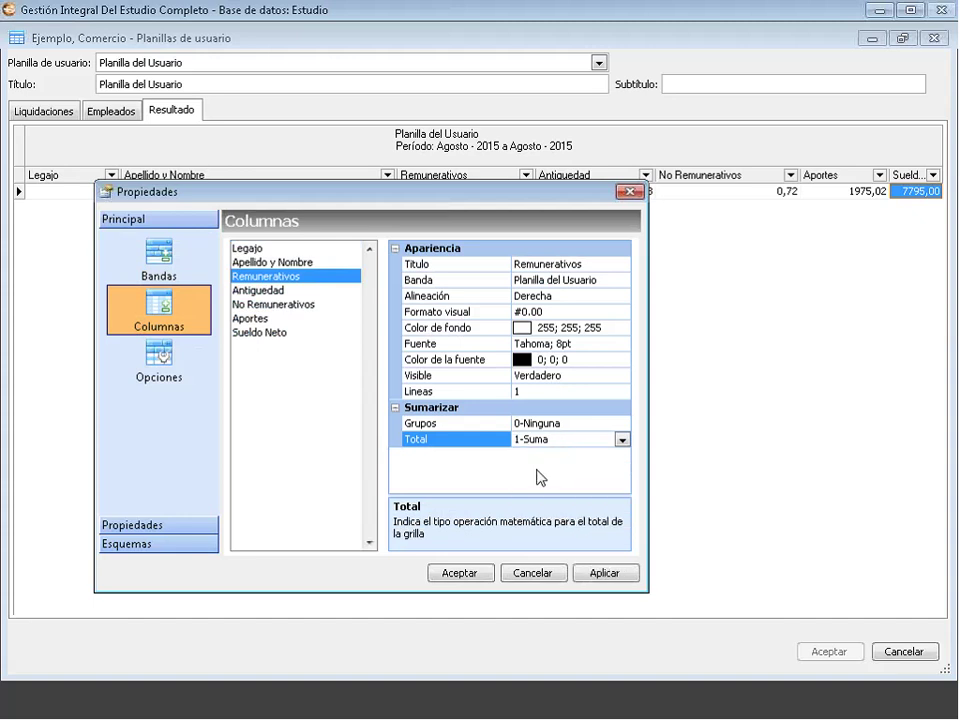
click(606, 574)
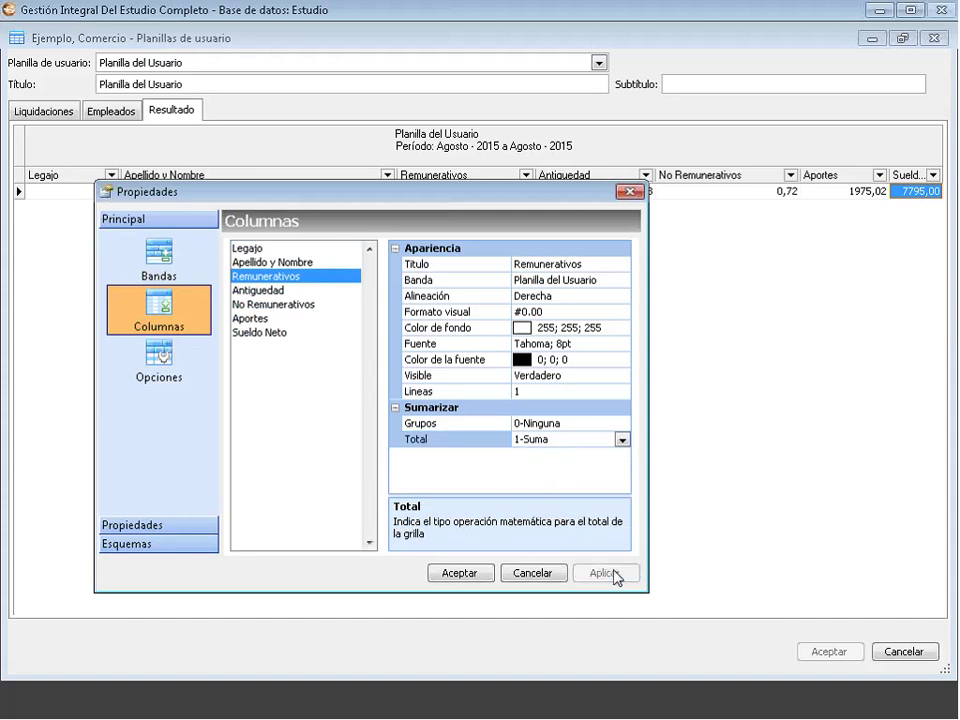
Set the Total operation of the Antiguedad and No Remunerativos columns to 1-Suma
click(256, 290)
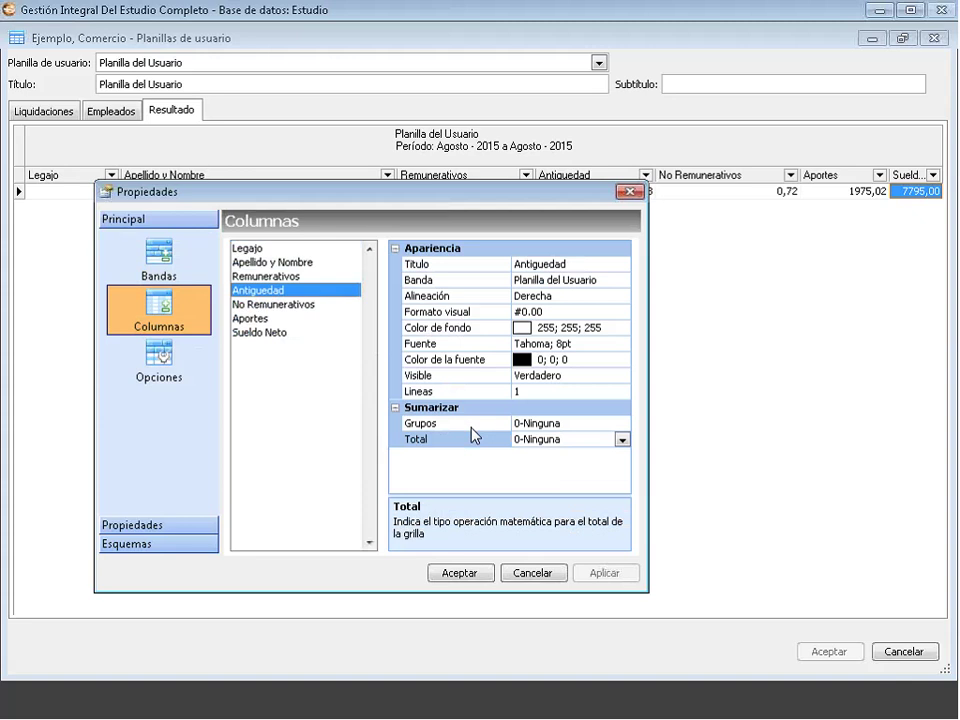
click(623, 441)
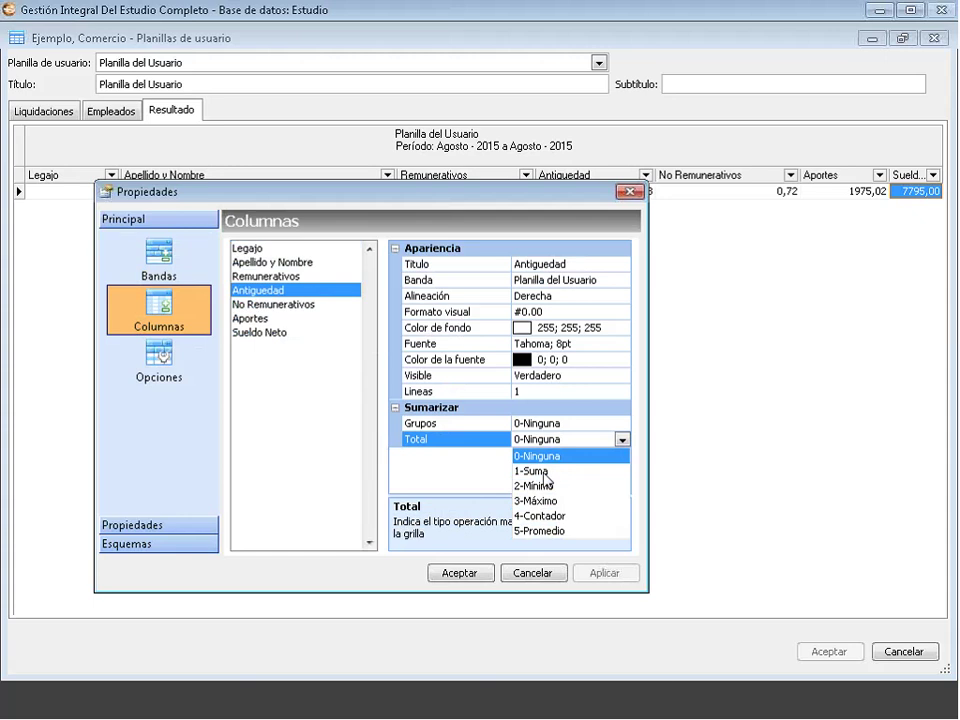
click(544, 472)
click(625, 574)
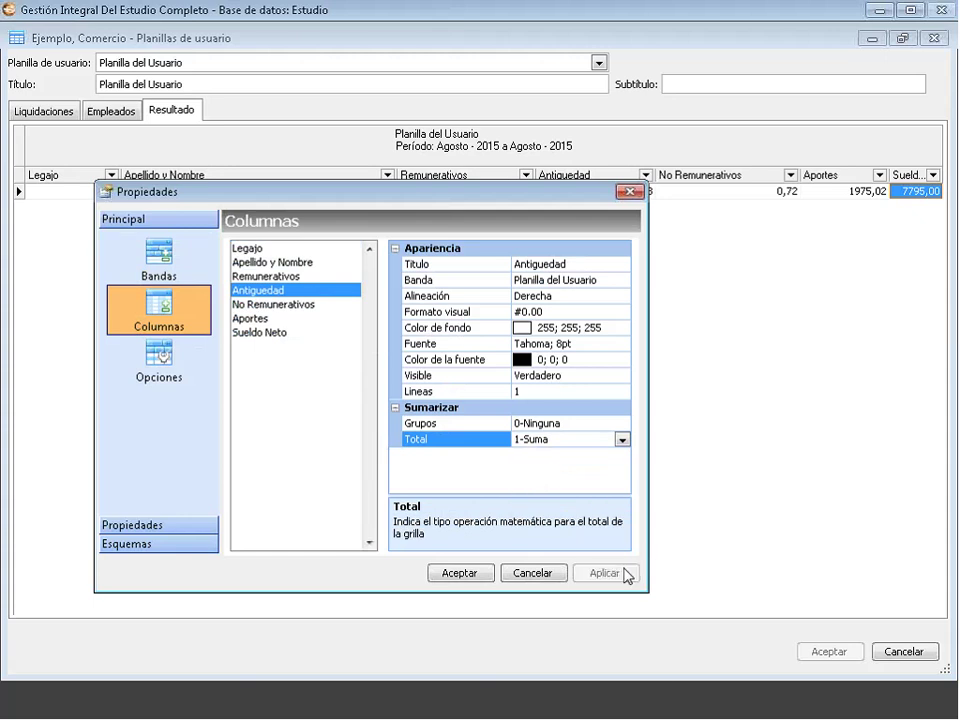
click(270, 305)
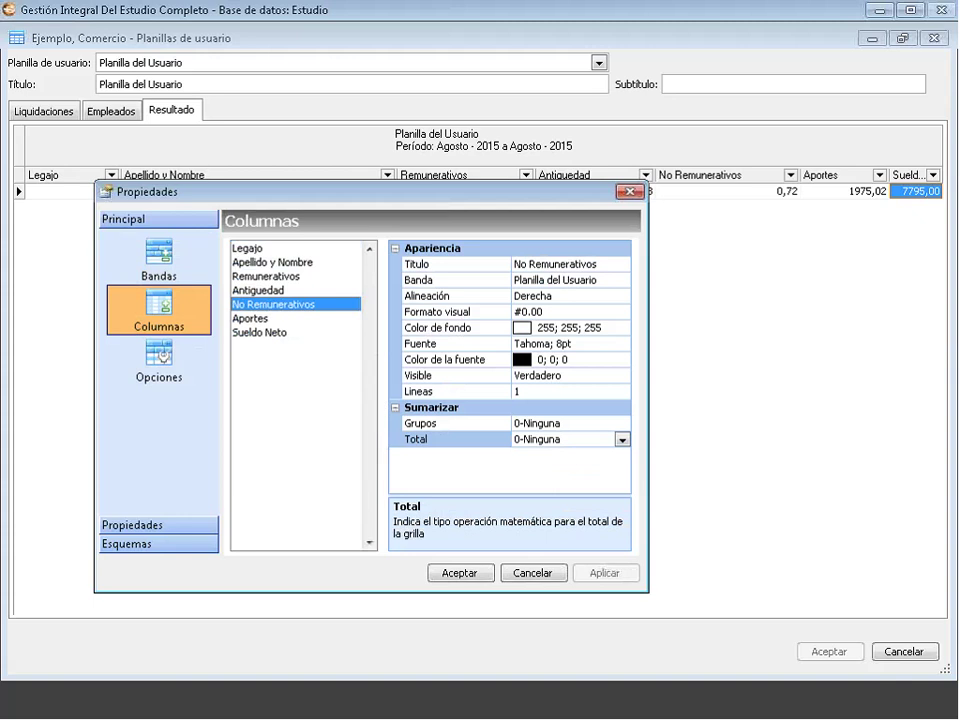
click(623, 441)
click(560, 467)
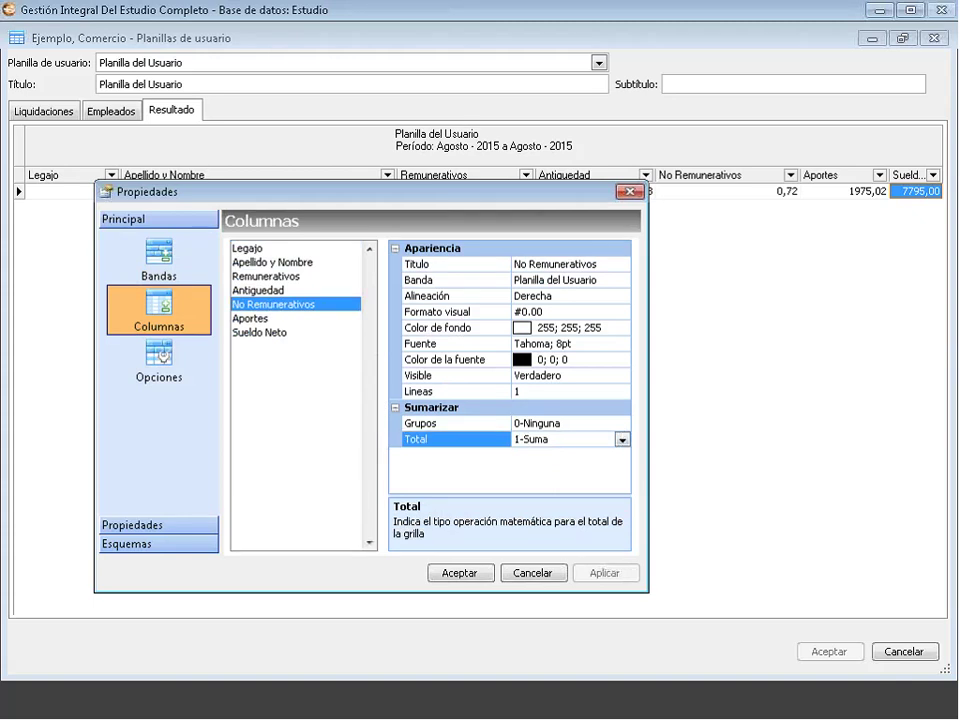
Set the Total operation of the Aportes and Sueldo Neto columns to 1-Suma and apply the changes
click(243, 320)
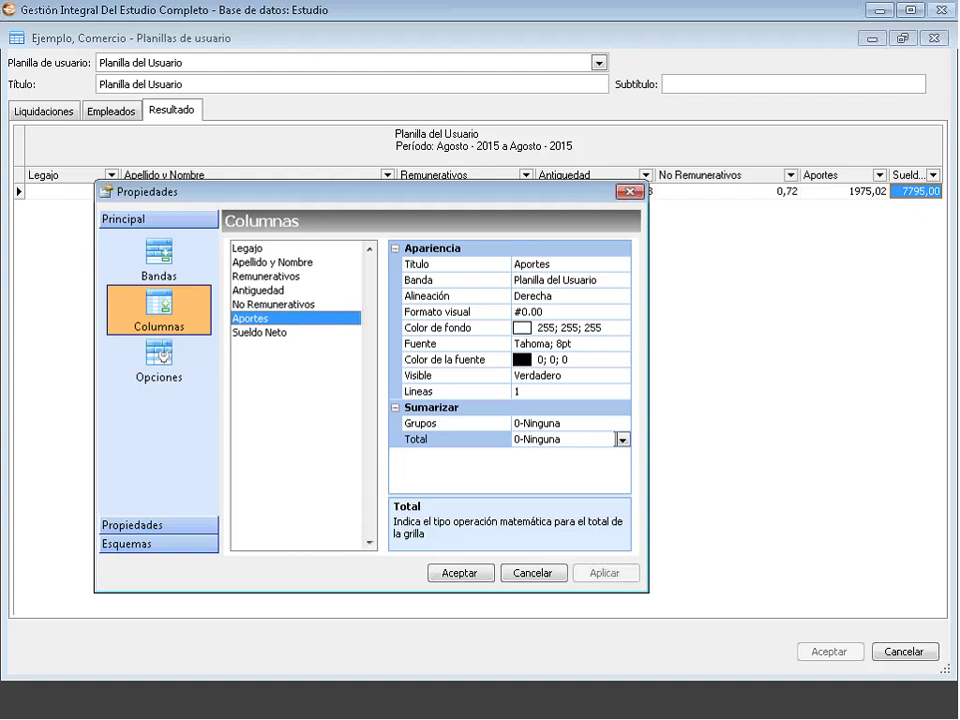
click(622, 439)
click(556, 470)
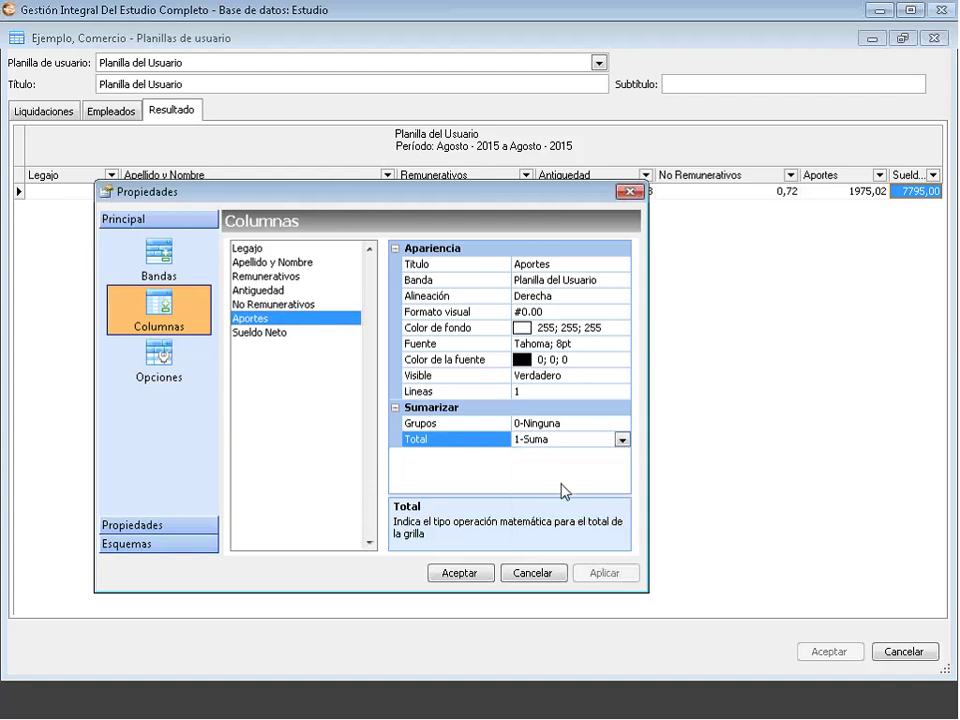
click(604, 573)
click(250, 333)
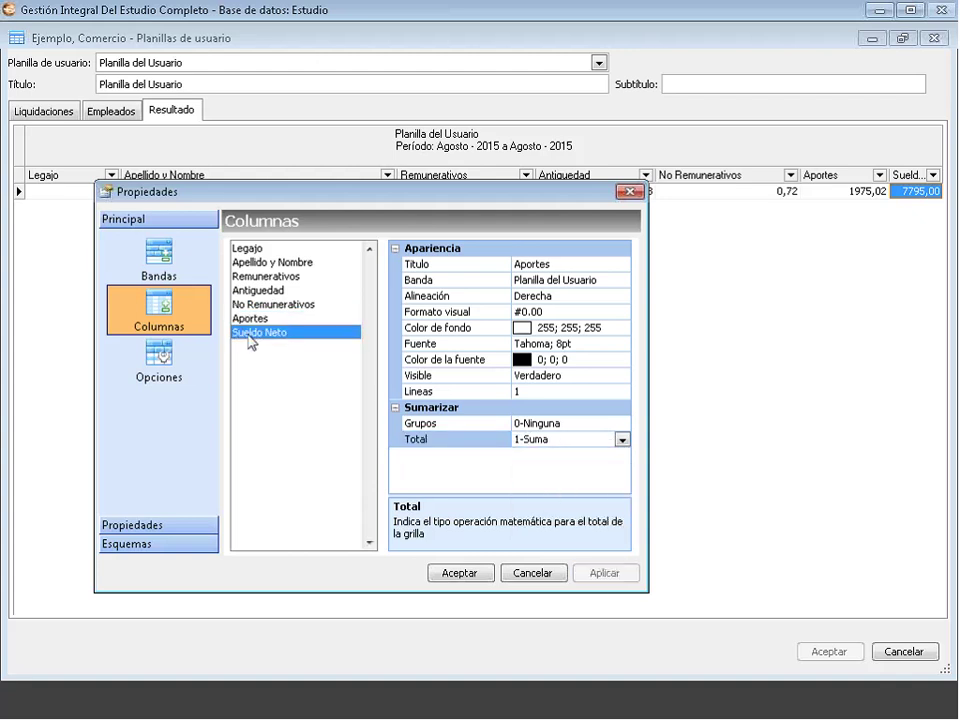
click(622, 439)
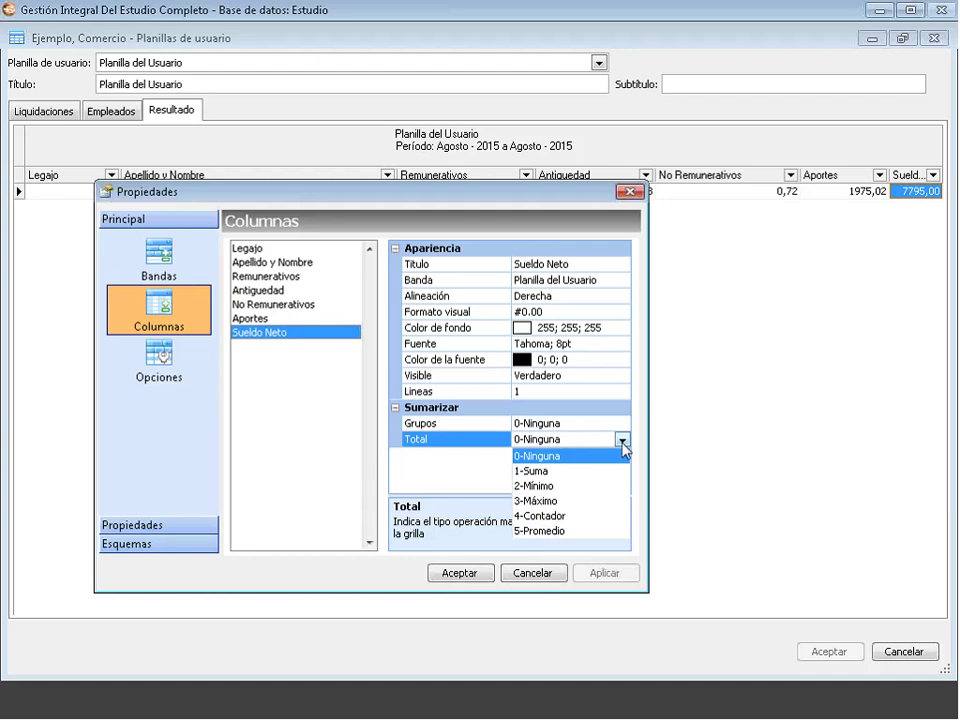
click(566, 470)
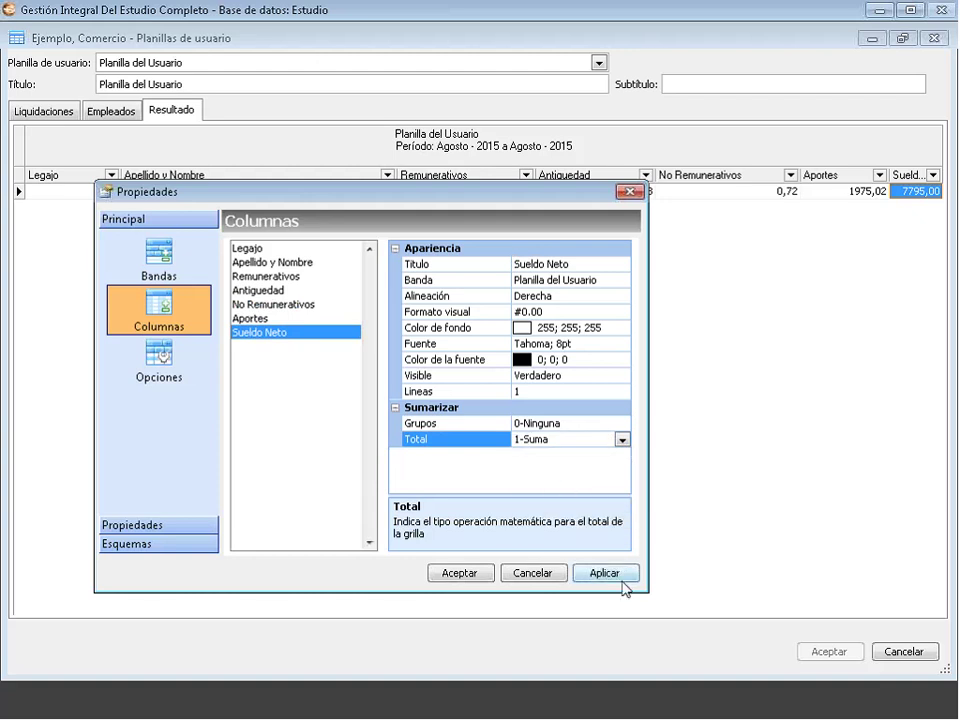
click(614, 576)
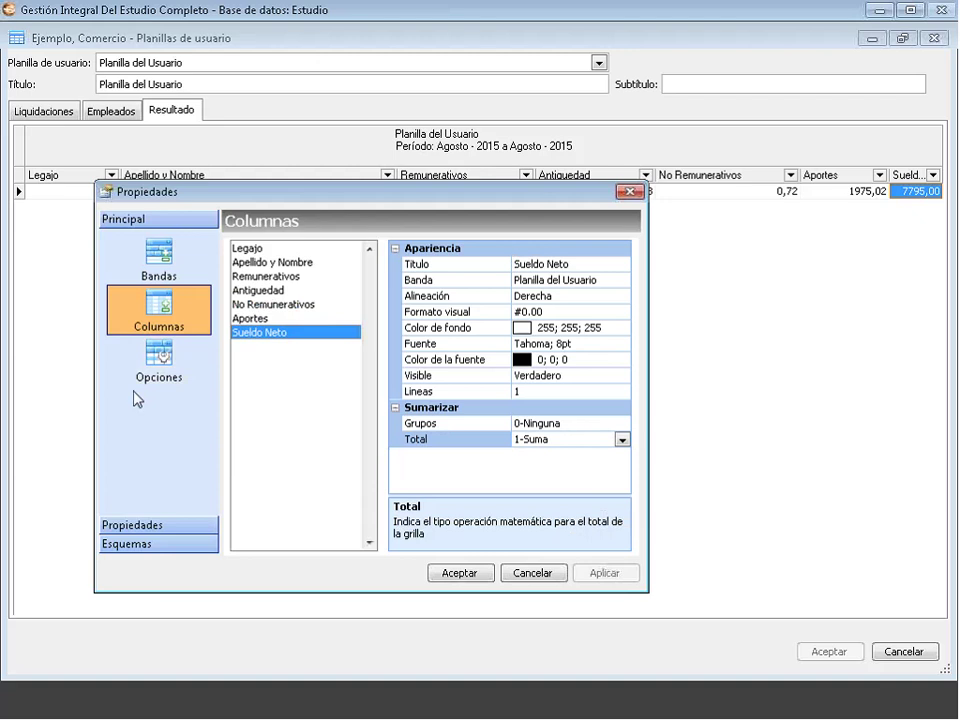
In the grid's viewing options, set Pie to Verdadero to show the totals footer, and accept the properties
click(152, 365)
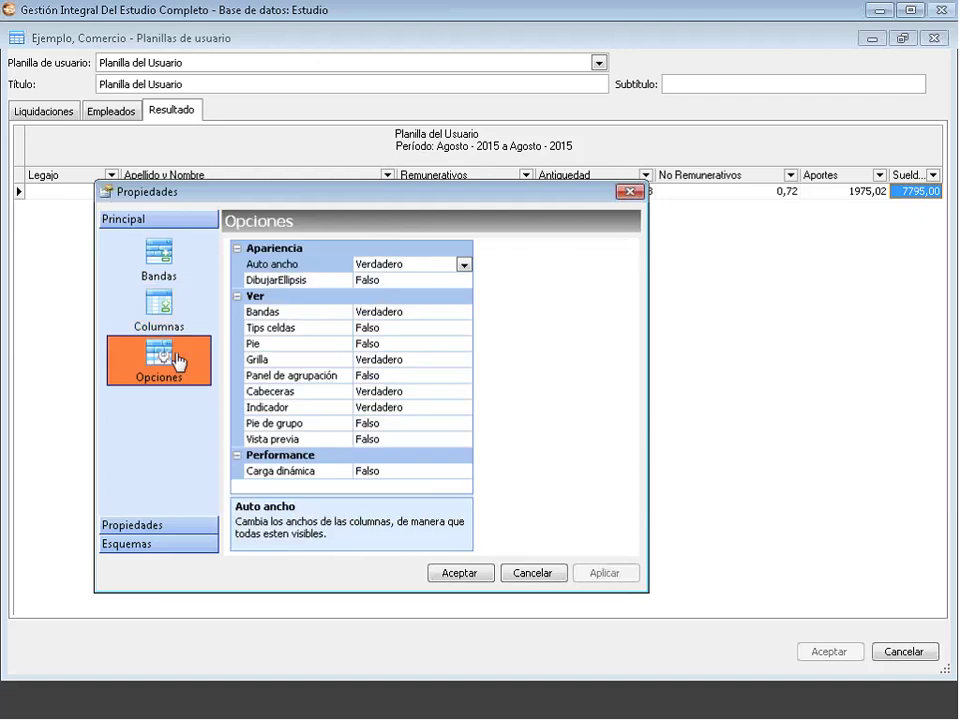
click(263, 345)
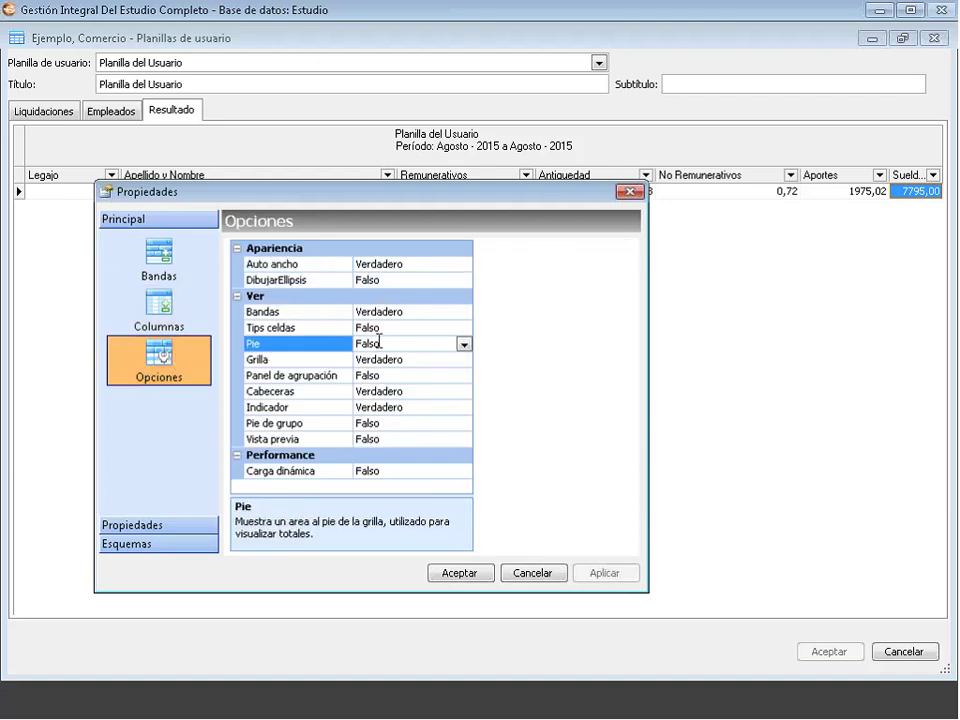
click(464, 345)
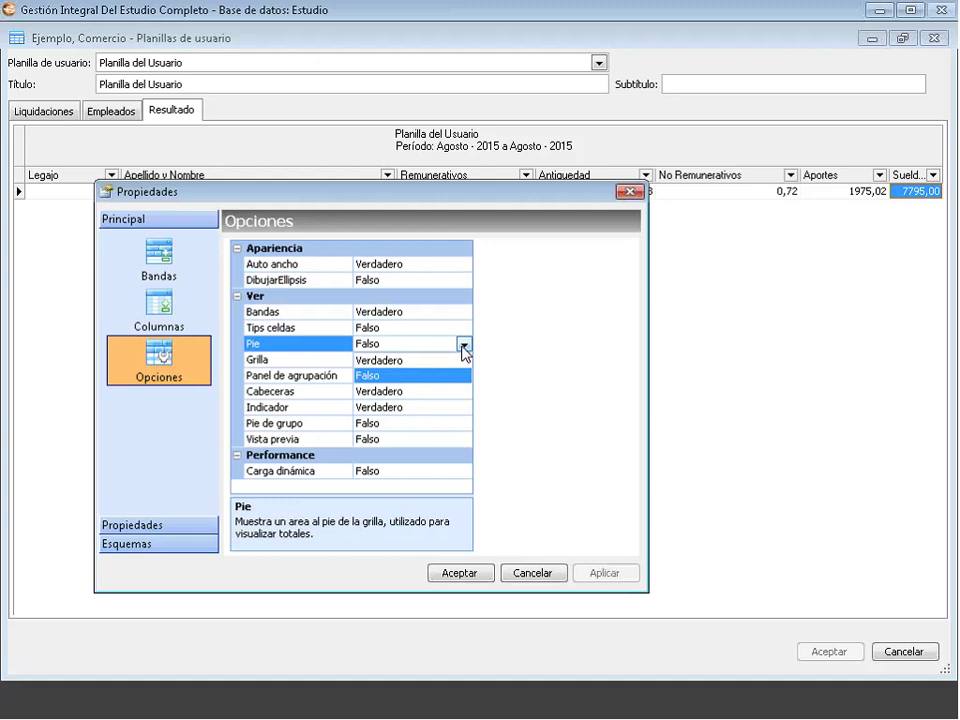
click(412, 362)
click(597, 573)
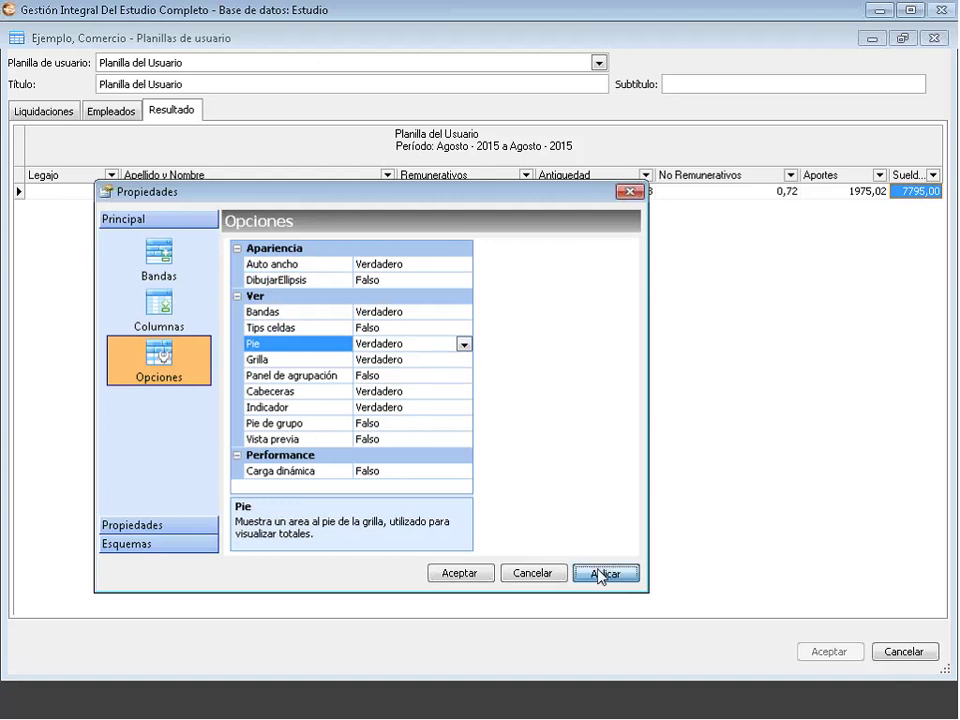
click(459, 573)
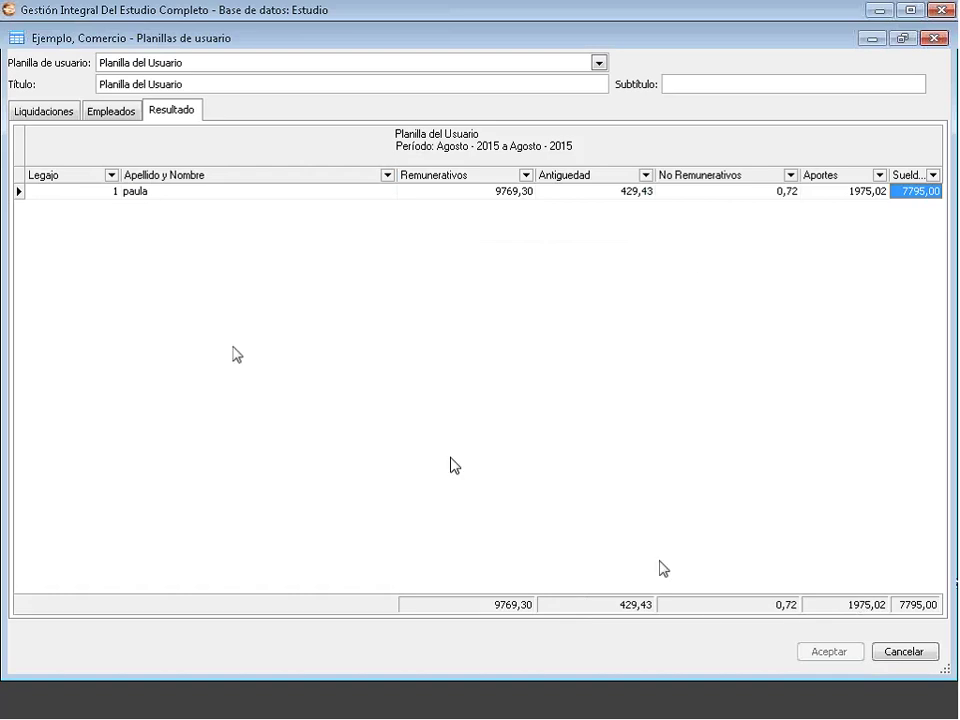
Save the result grid's current layout as a design named Planilla sumada and finish managing designs
right_click(210, 282)
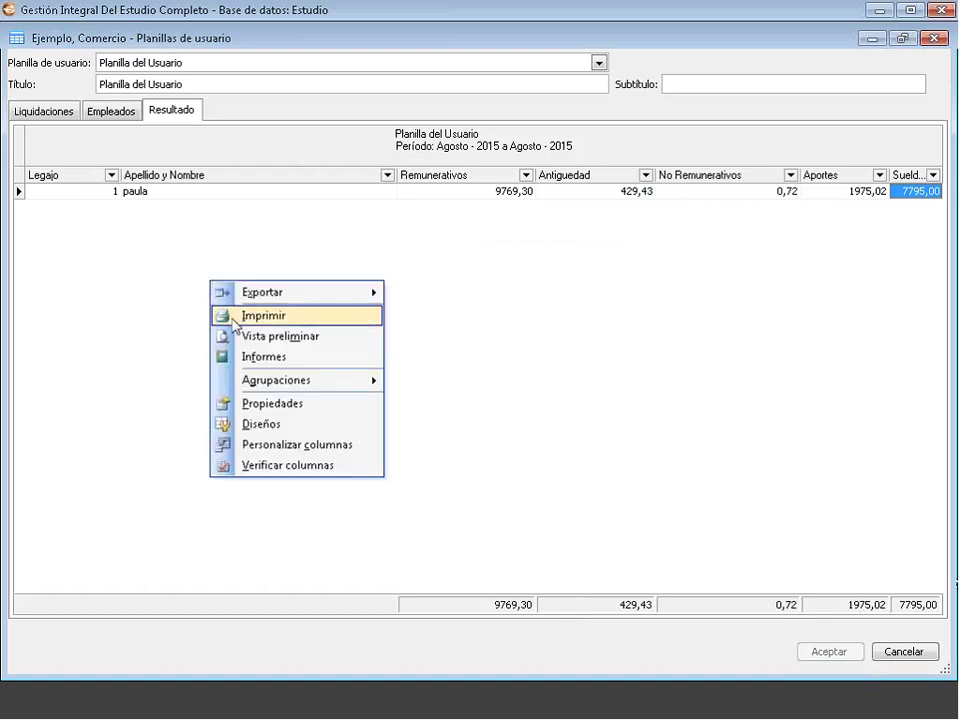
click(273, 431)
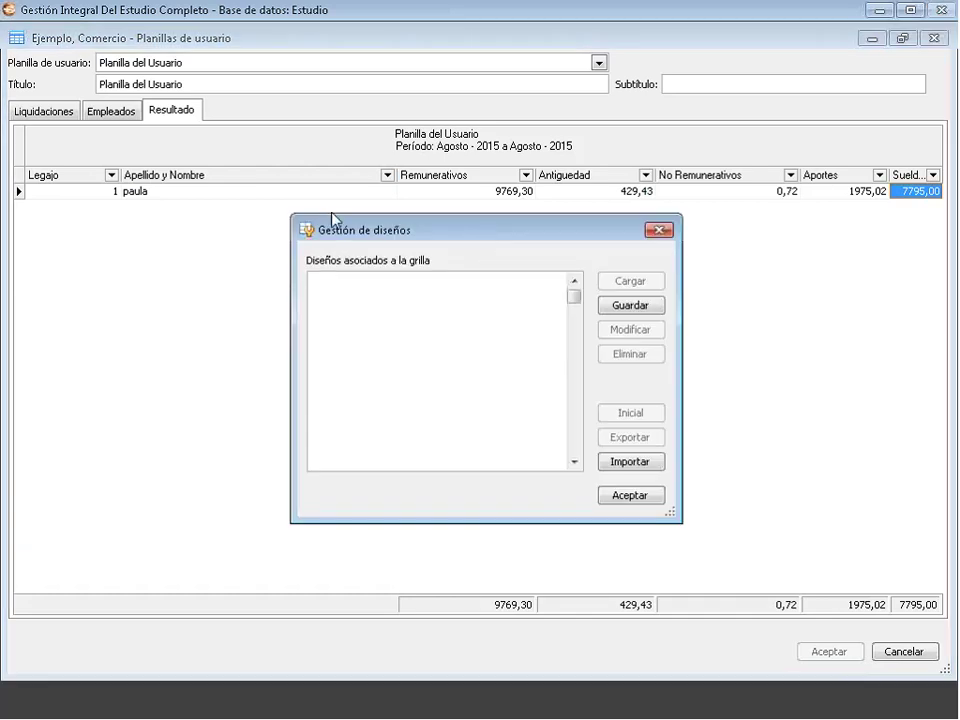
drag(332, 222, 173, 194)
click(461, 279)
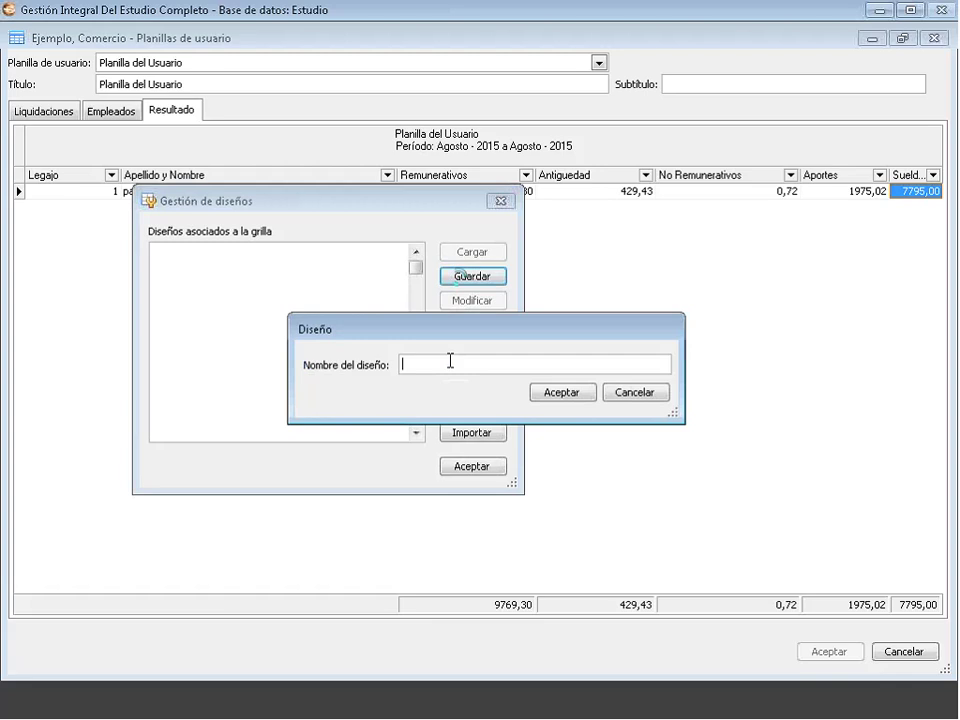
text(Planilla sumada)
click(560, 393)
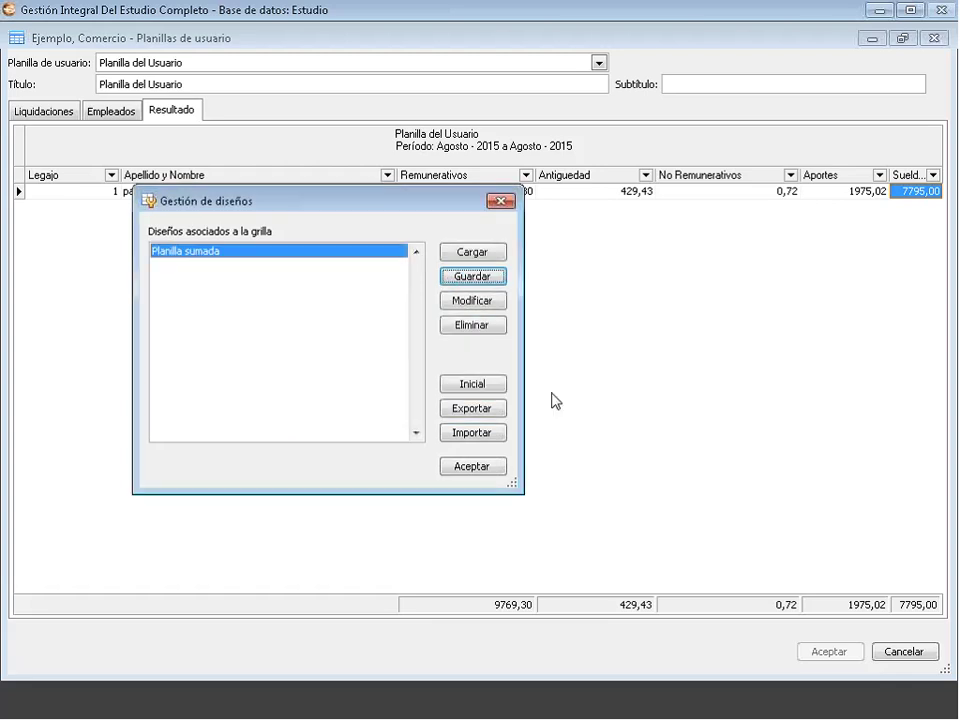
click(470, 467)
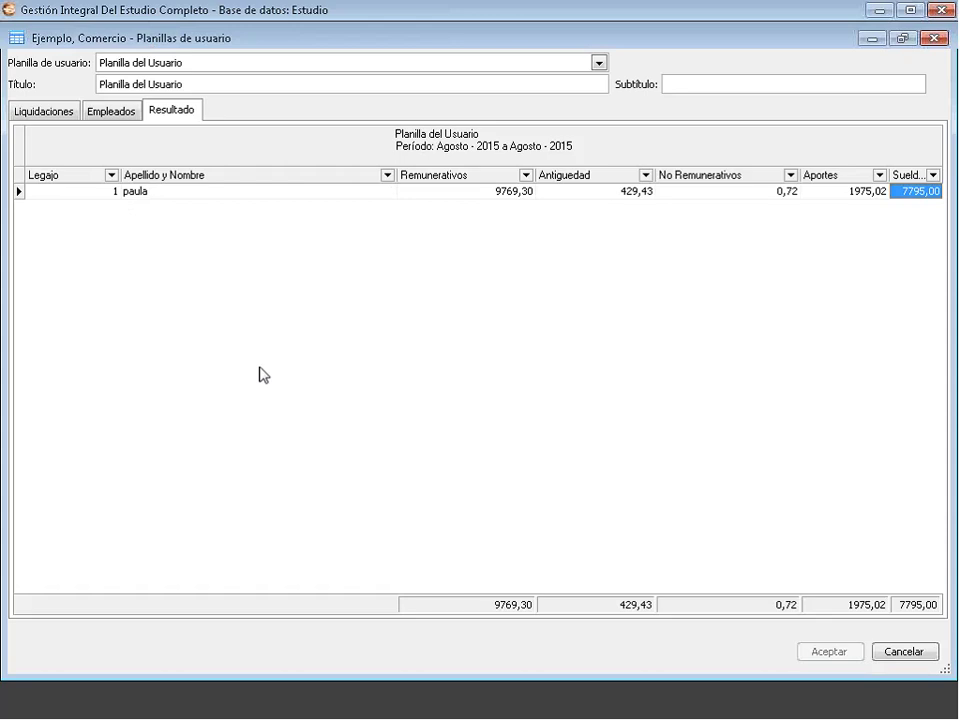
Close the report and reopen Planillas de usuario from the Liquidaciones reports under Consultas e informes
click(898, 38)
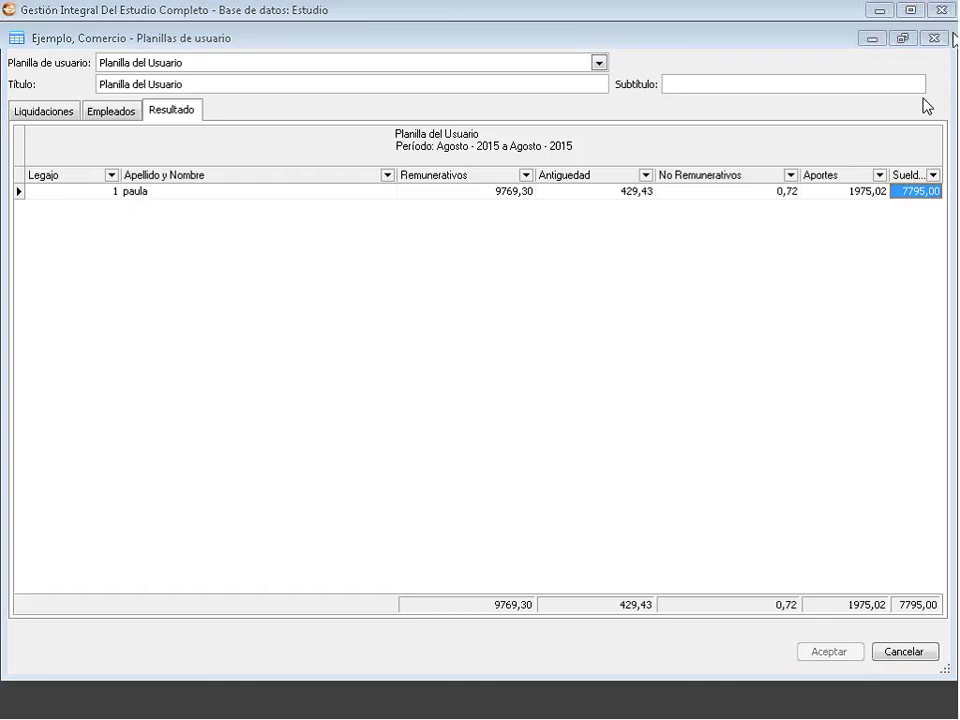
click(876, 66)
click(933, 38)
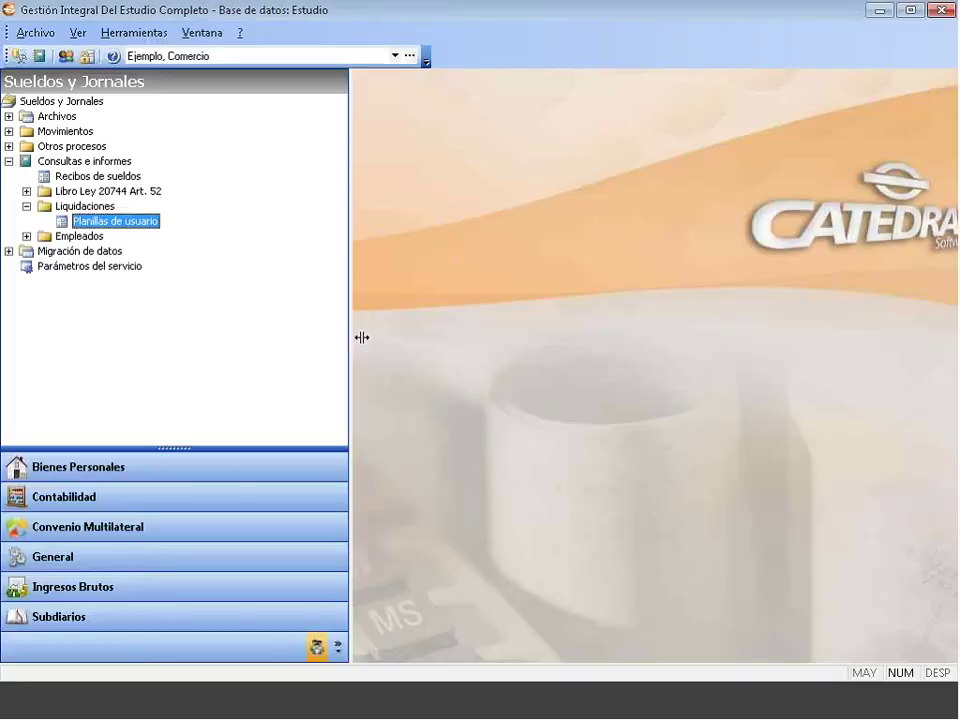
double_click(85, 221)
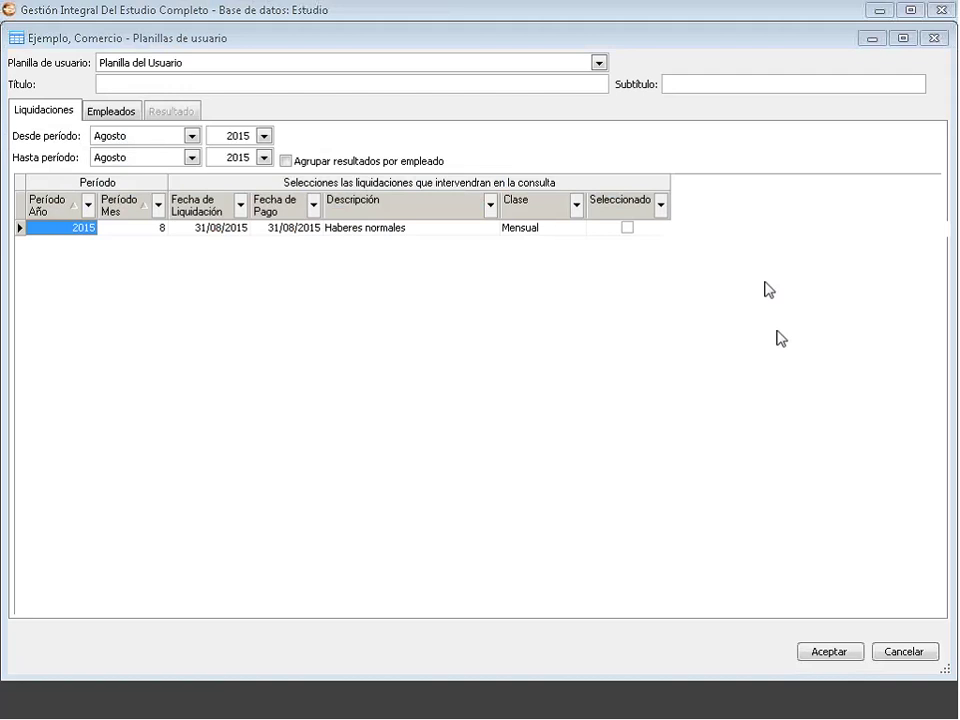
Include the 31/08/2015 Haberes normales settlement and generate the report's result for the Visibles employees
click(627, 228)
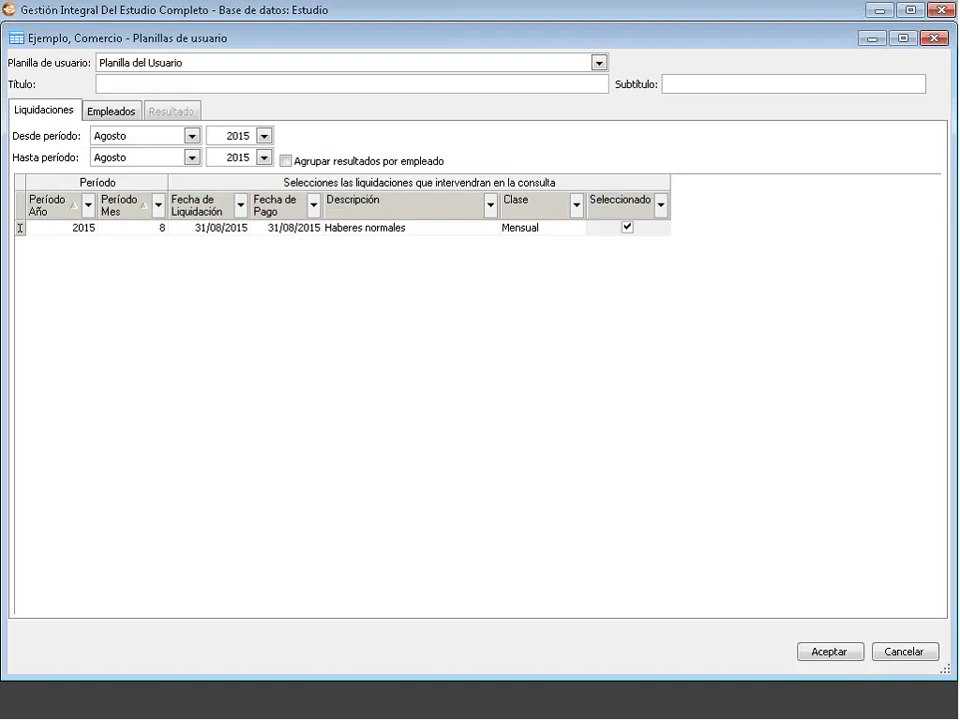
click(106, 111)
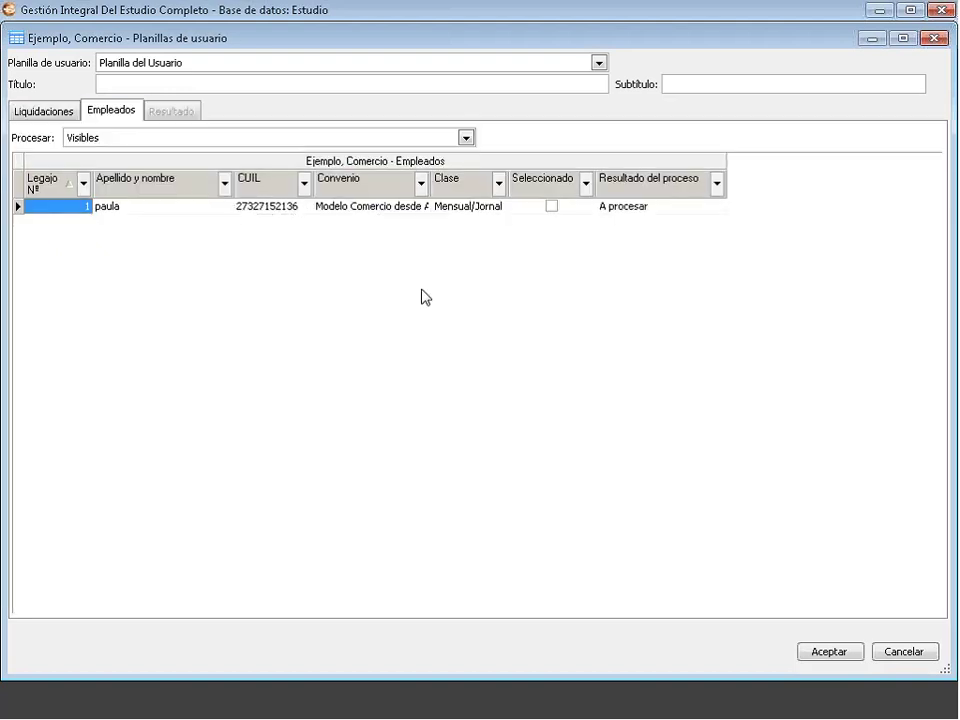
click(826, 653)
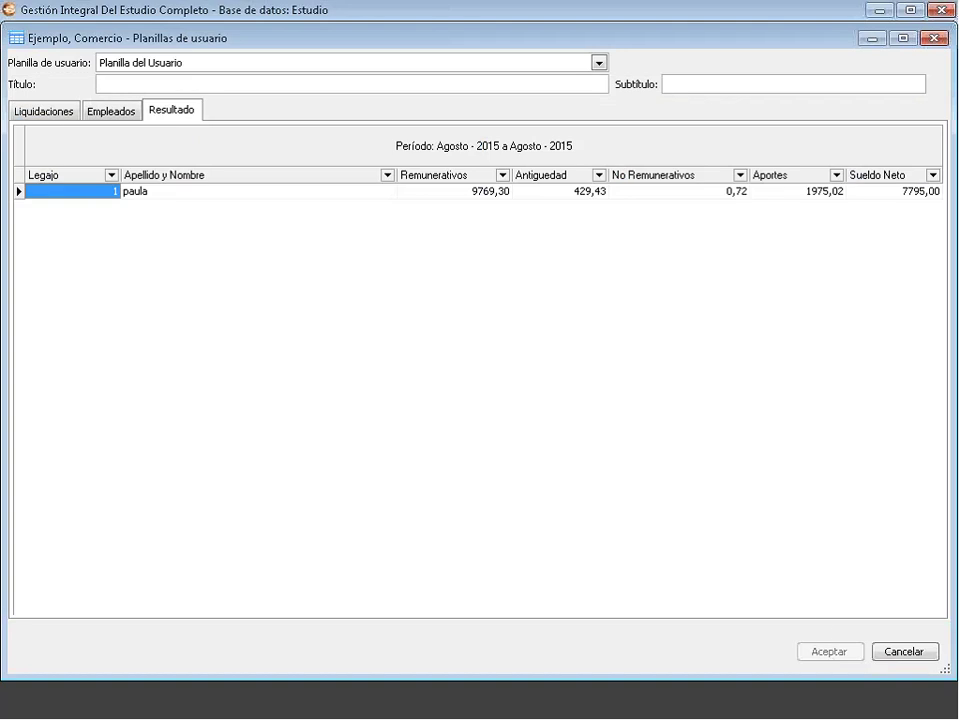
Load the saved design Planilla sumada into the result grid and close the design manager
right_click(228, 355)
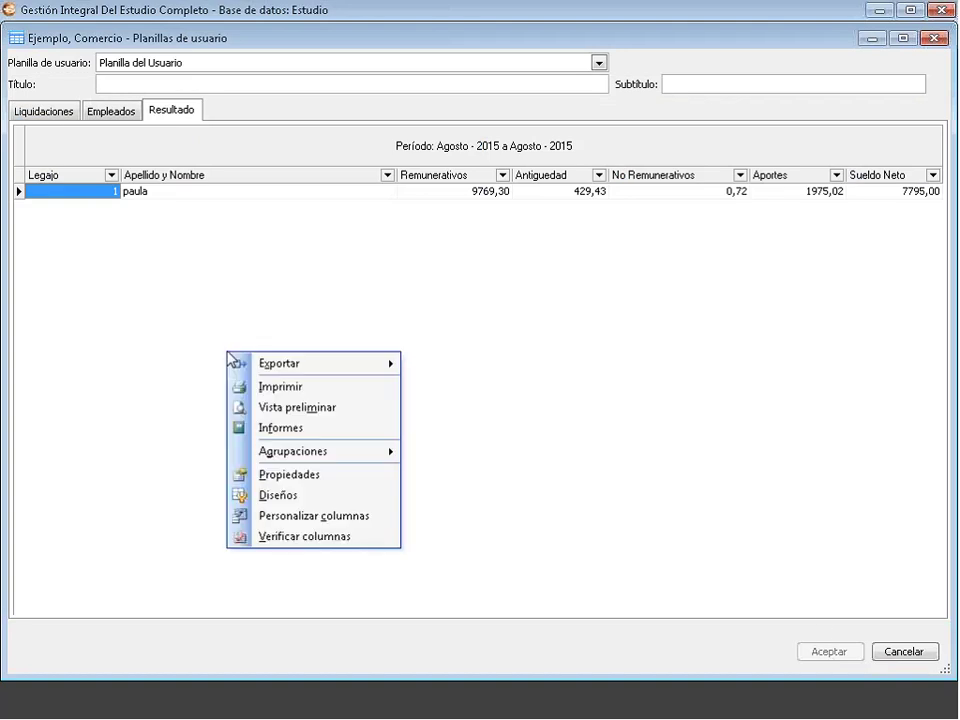
click(310, 496)
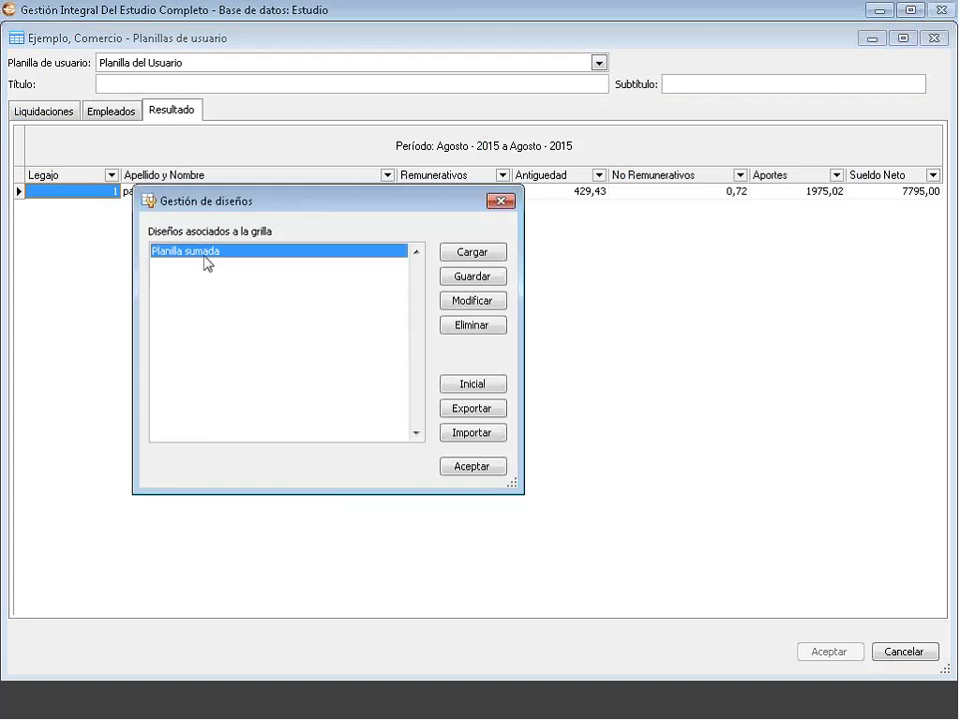
click(479, 259)
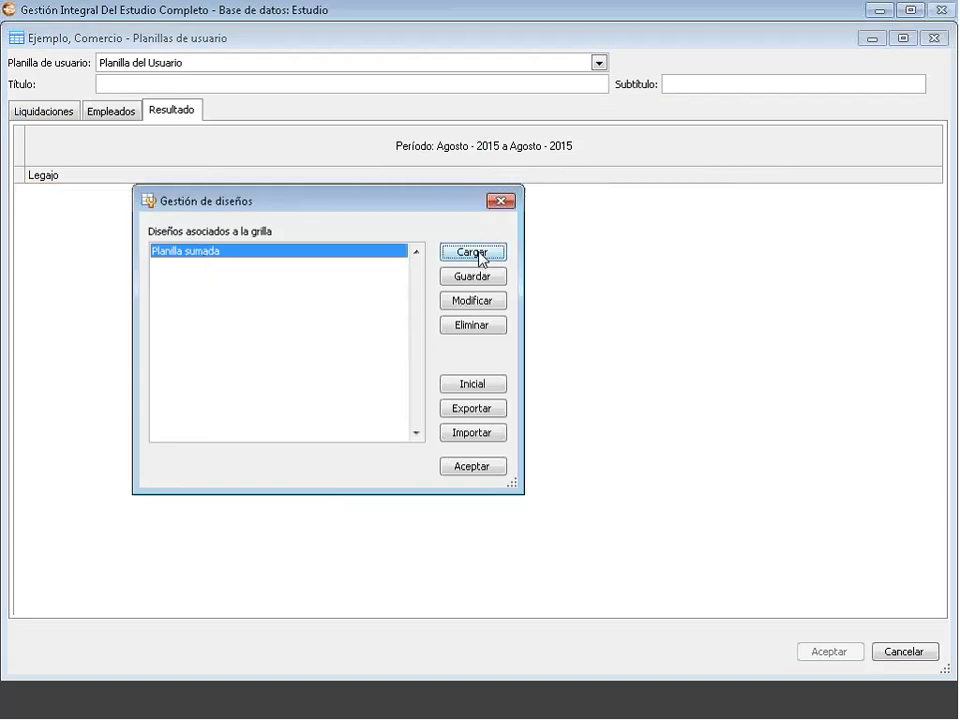
click(502, 202)
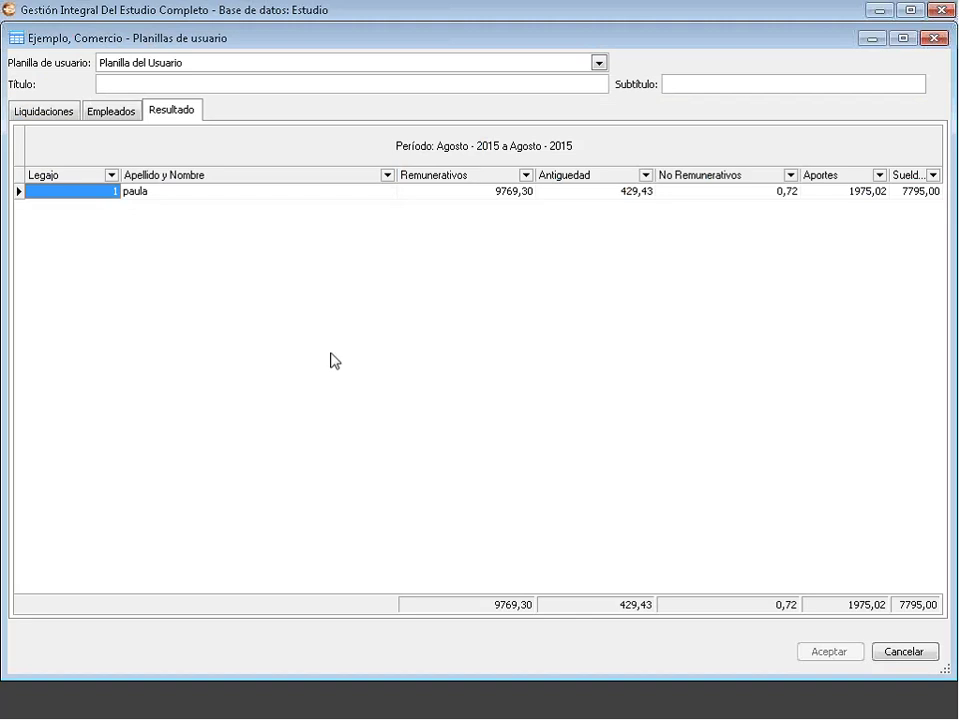
right_click(280, 315)
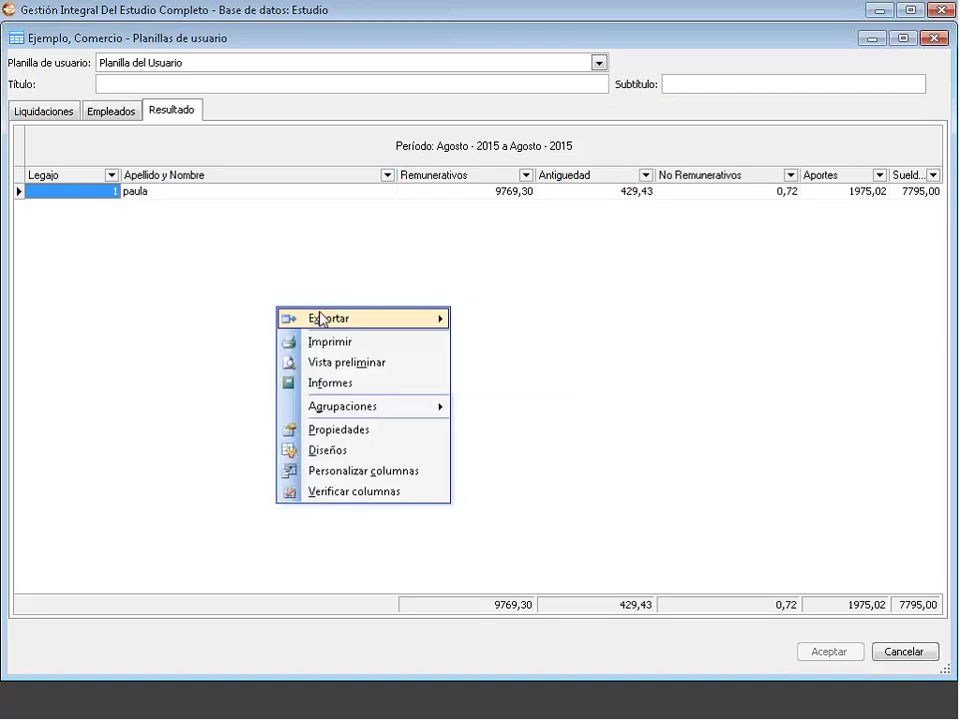
mouse_move(294, 319)
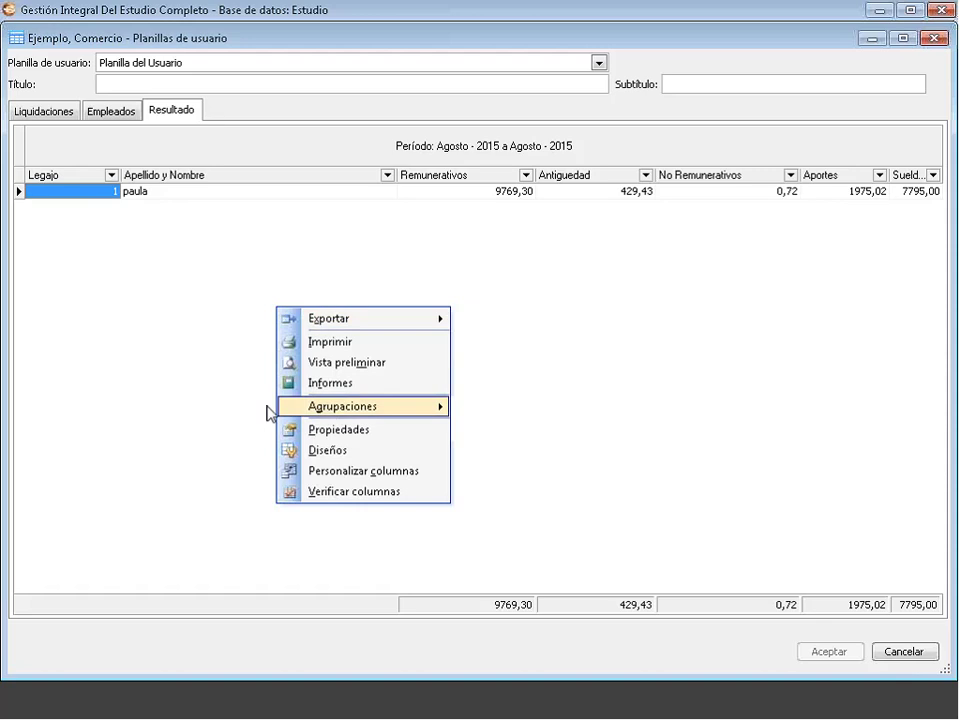
click(267, 287)
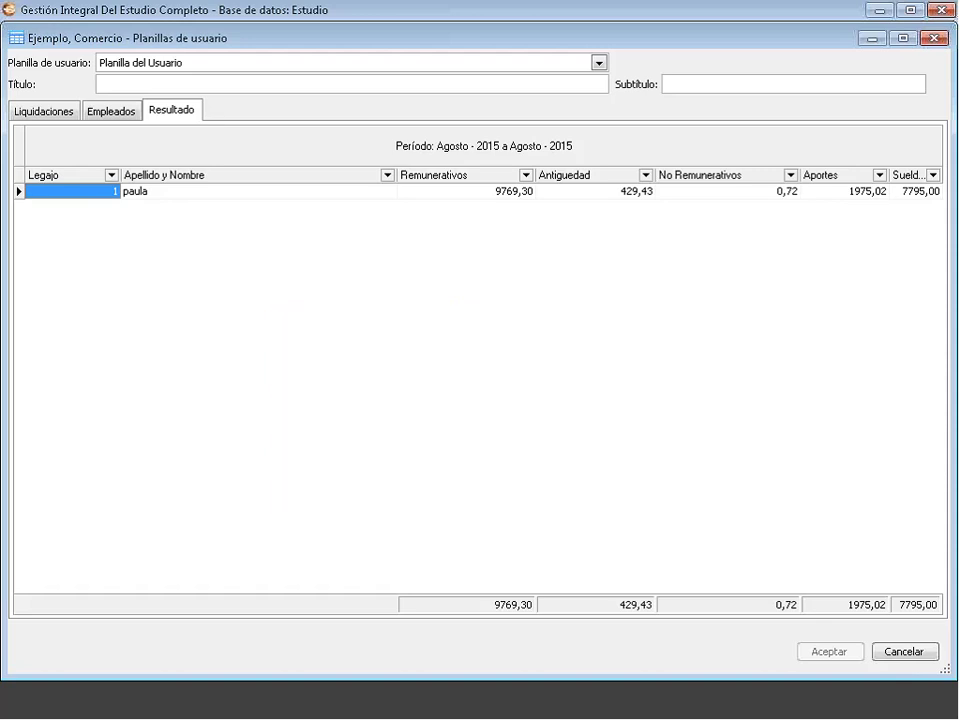
right_click(347, 319)
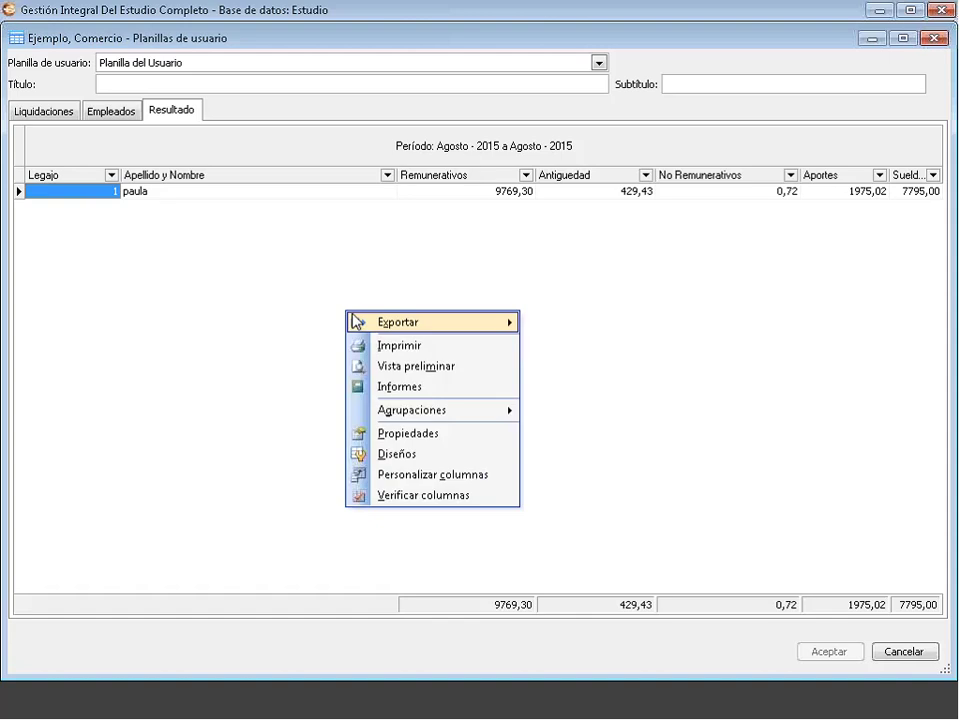
click(227, 380)
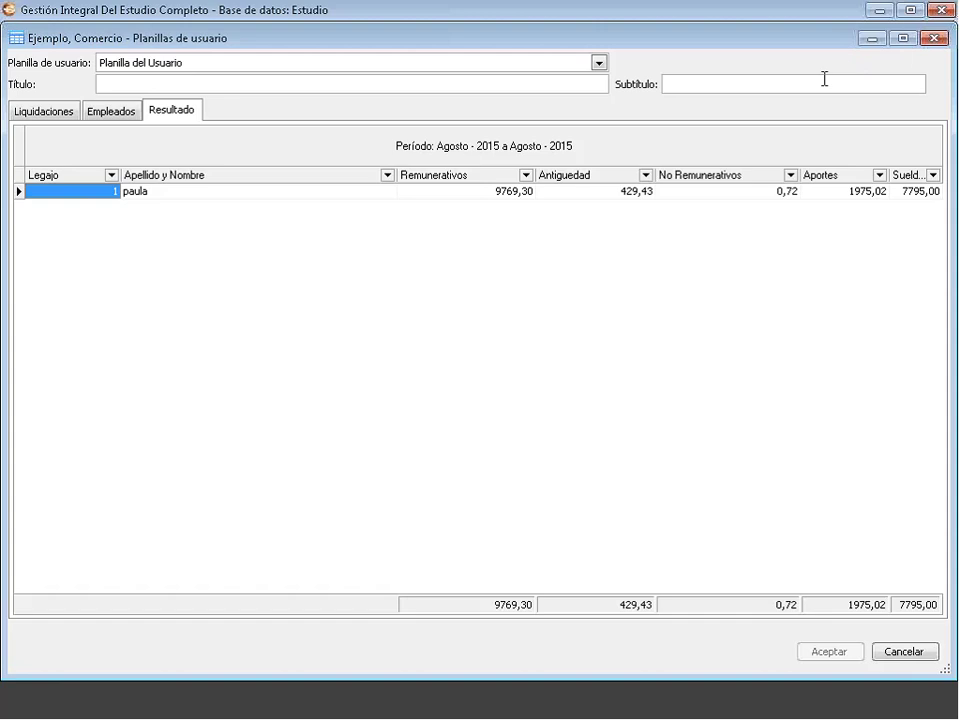
Close the report and open the spreadsheet column details of Planillas de usuario under Archivos, Convenios
click(934, 39)
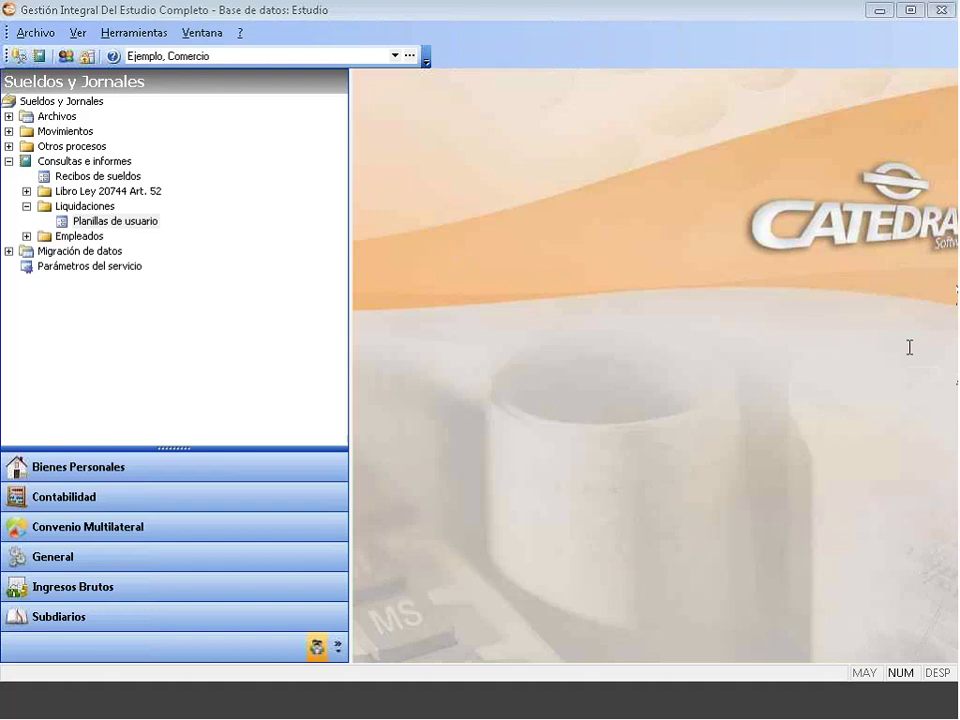
click(9, 116)
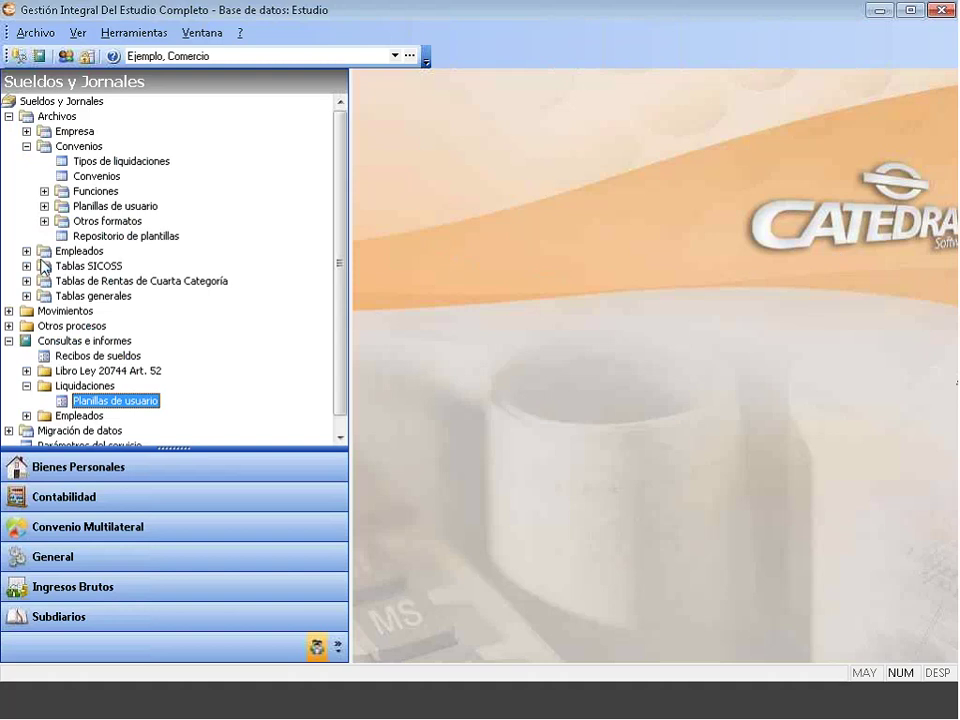
click(26, 146)
click(26, 146)
click(45, 206)
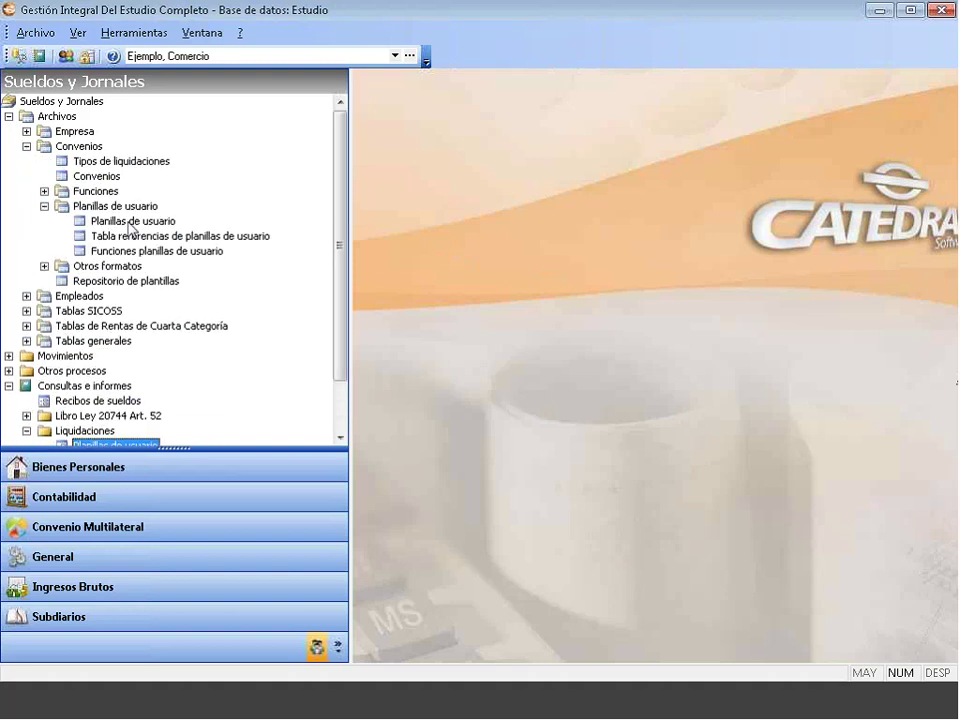
click(128, 221)
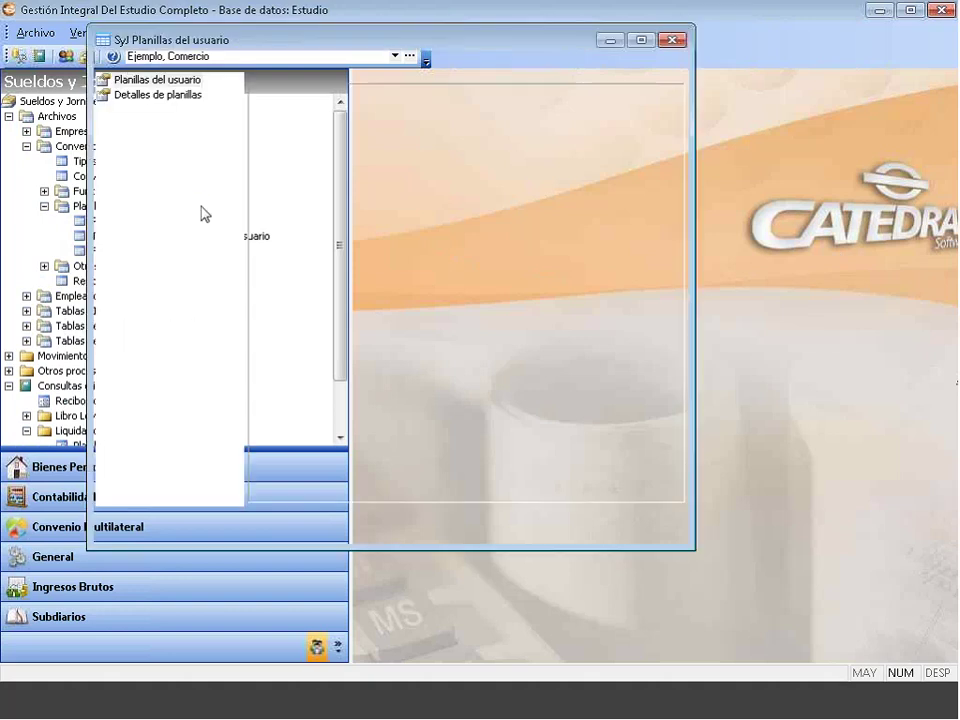
click(955, 388)
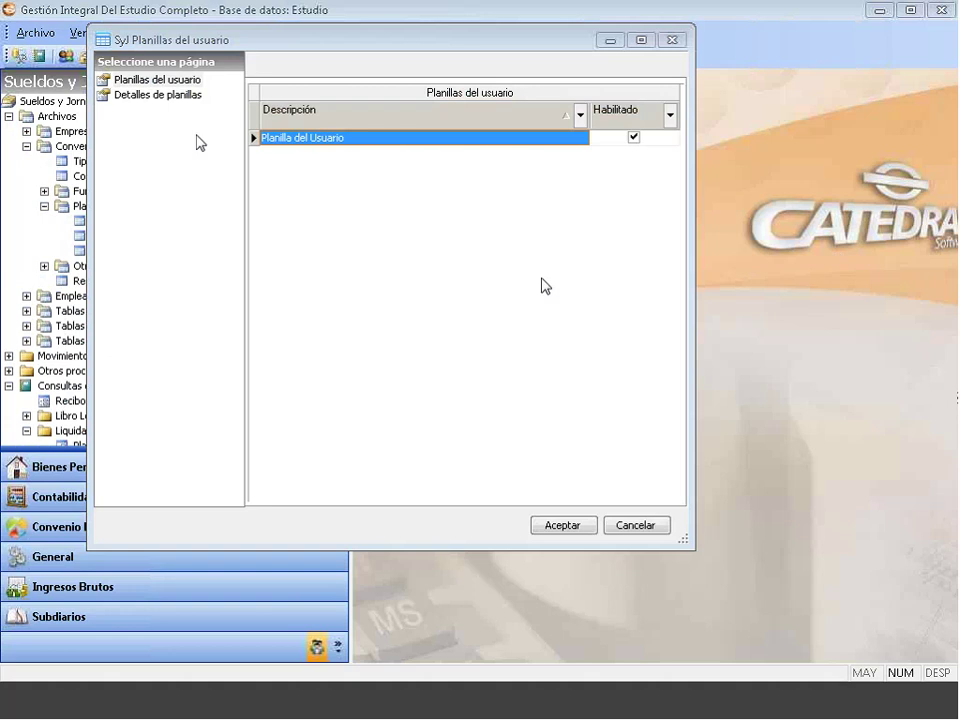
click(127, 98)
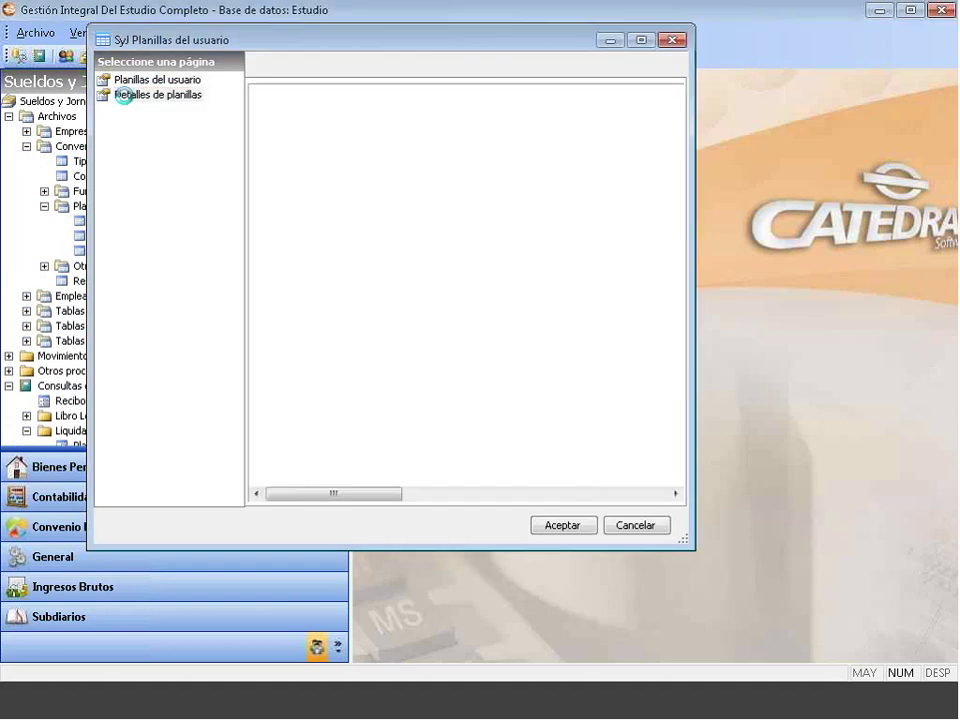
Add a new detail column to the spreadsheet with code 32 and description Todos rem menos uno
right_click(322, 450)
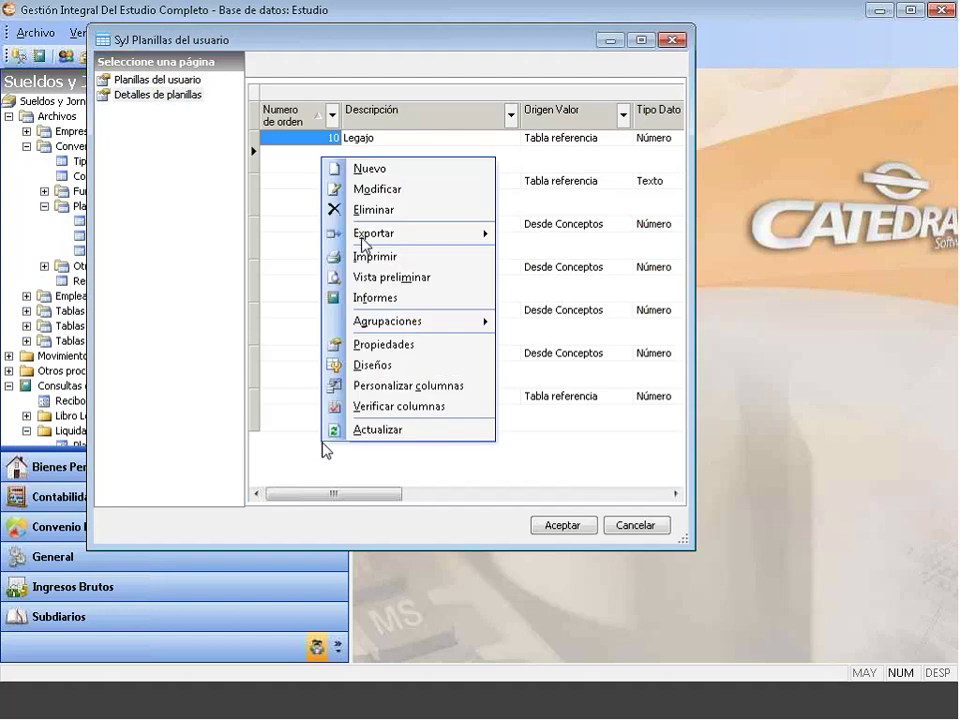
click(364, 184)
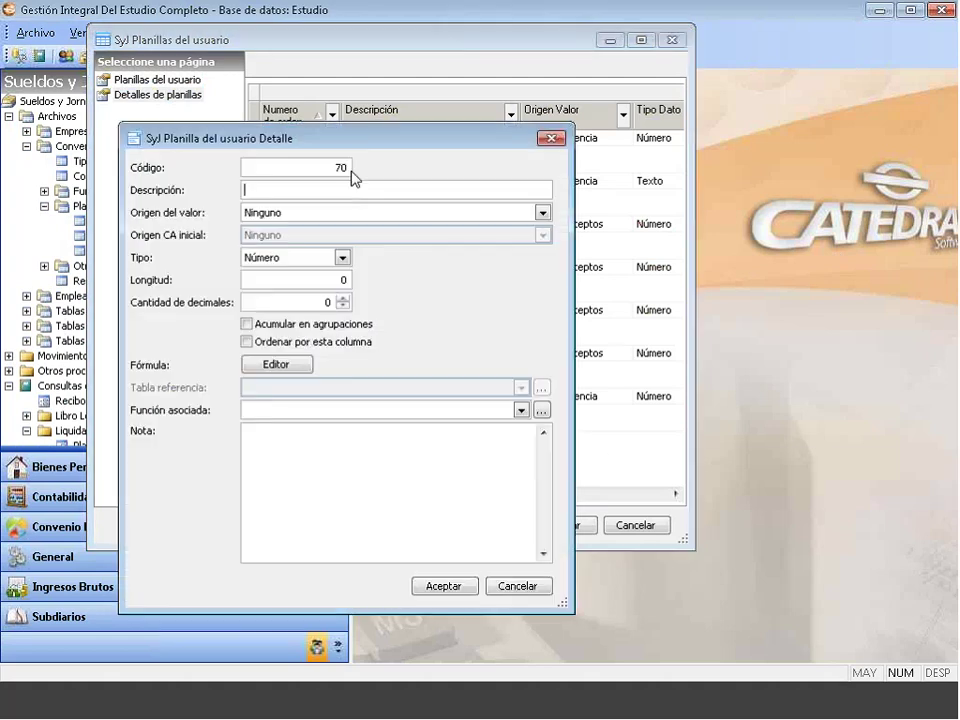
double_click(330, 166)
text(32)
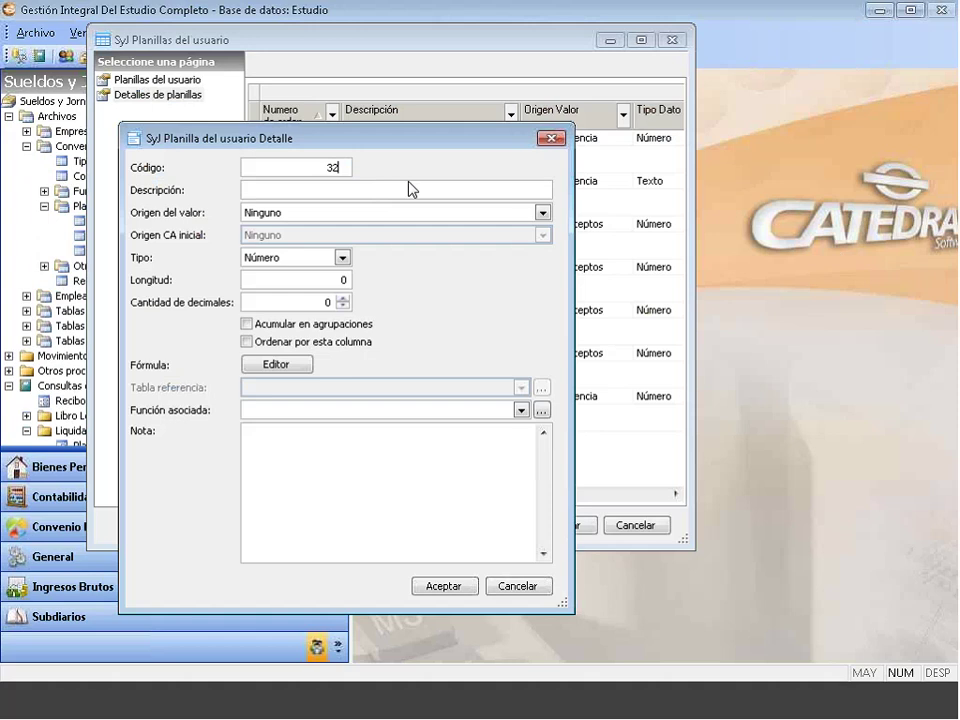
click(394, 190)
text(Todos rem menos uno)
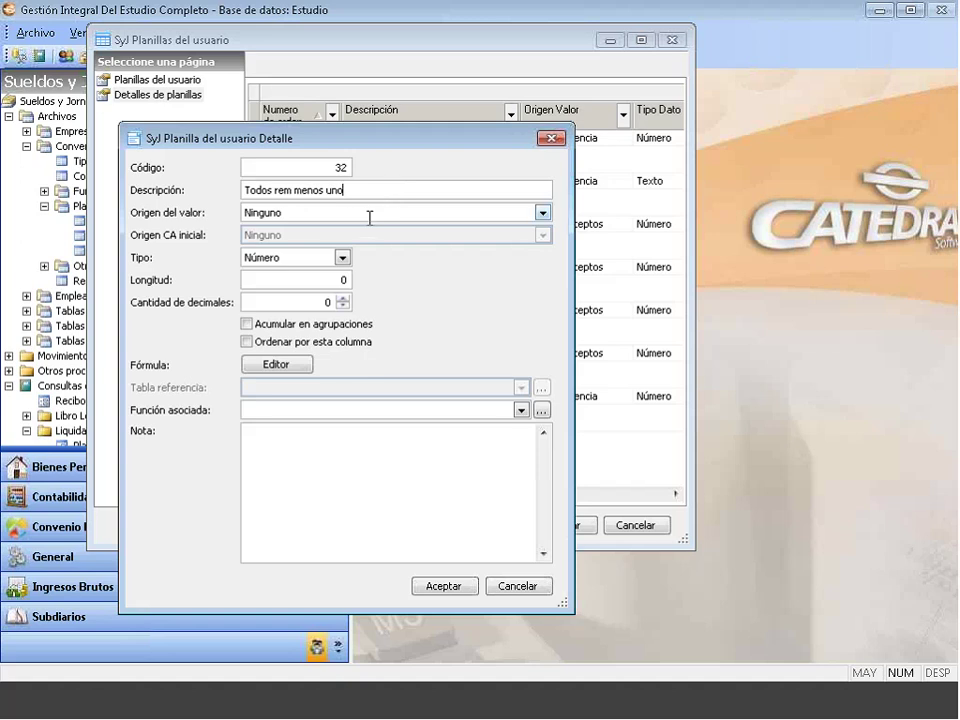
Set the new column's value origin to Desde conceptos asociados and its initial CA origin to Selección de conceptos
click(300, 213)
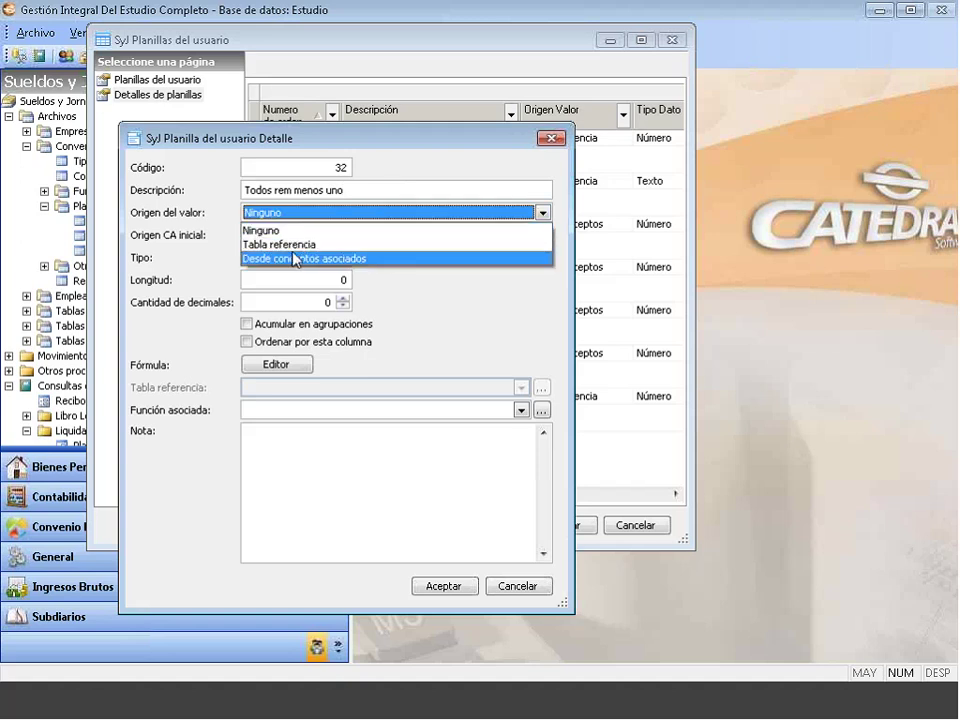
click(294, 259)
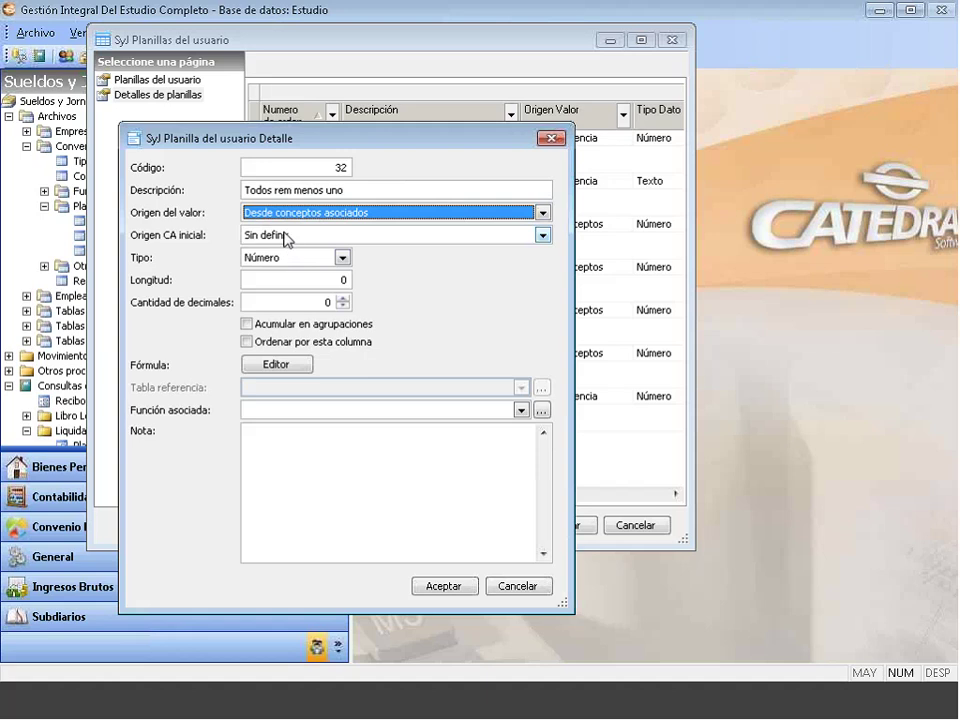
click(285, 237)
click(310, 296)
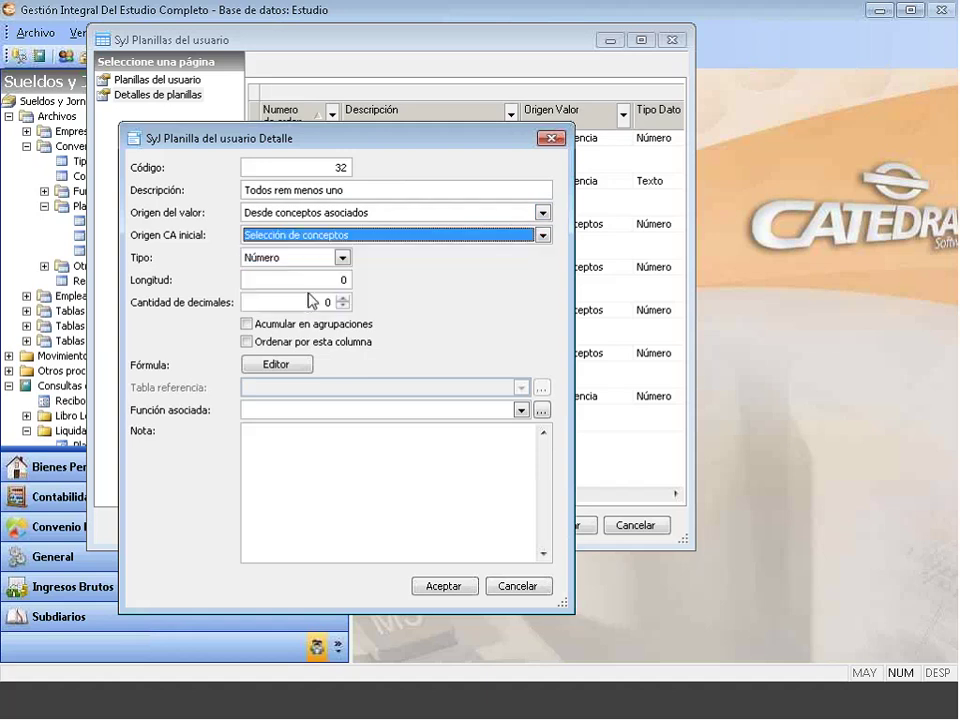
Give the column length 10 and 2 decimals, enable Acumular en agrupaciones, and save the column and the spreadsheet definition
click(311, 278)
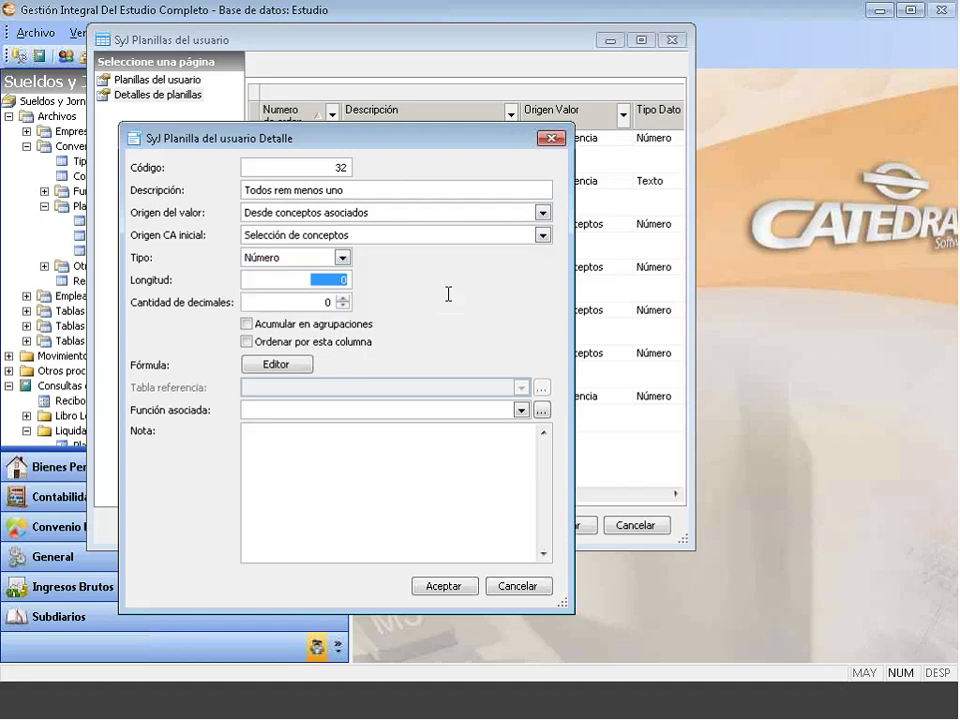
text(10)
click(343, 298)
click(343, 298)
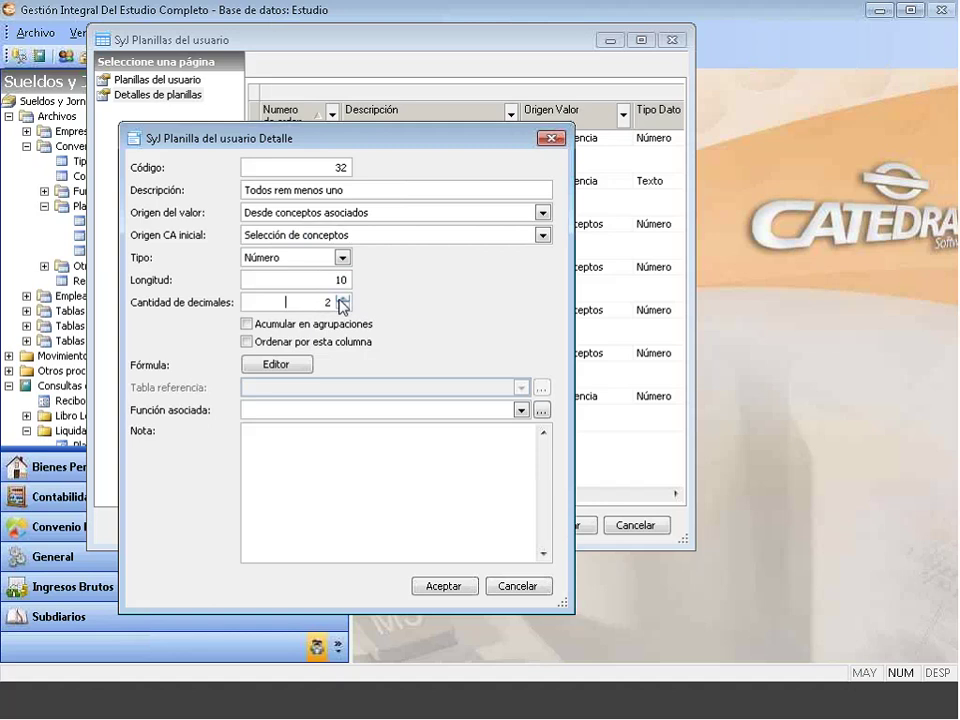
click(247, 325)
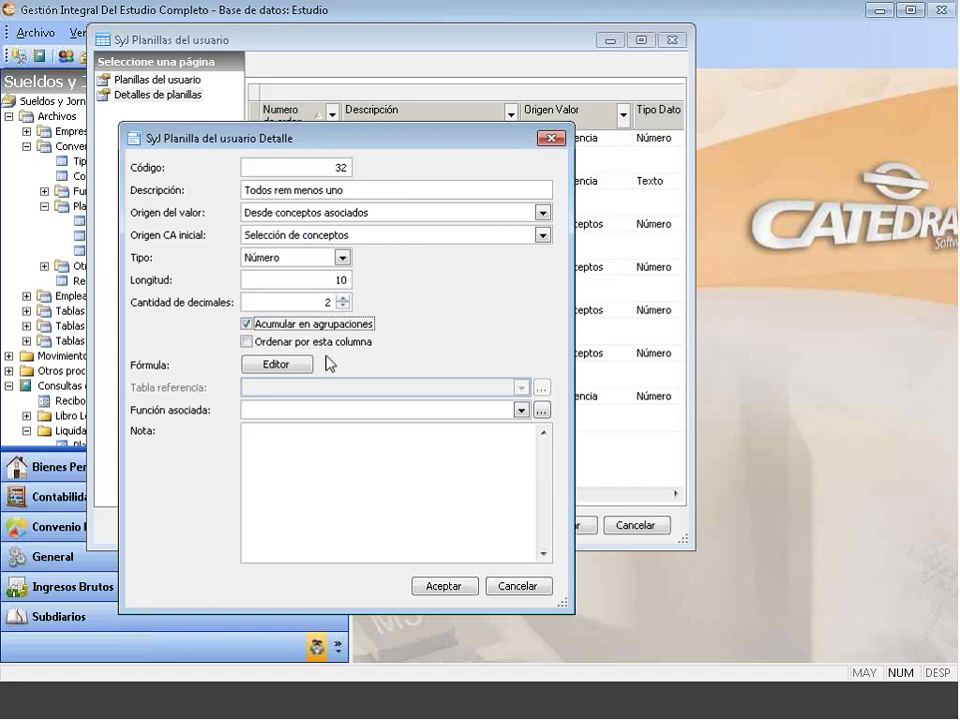
click(443, 590)
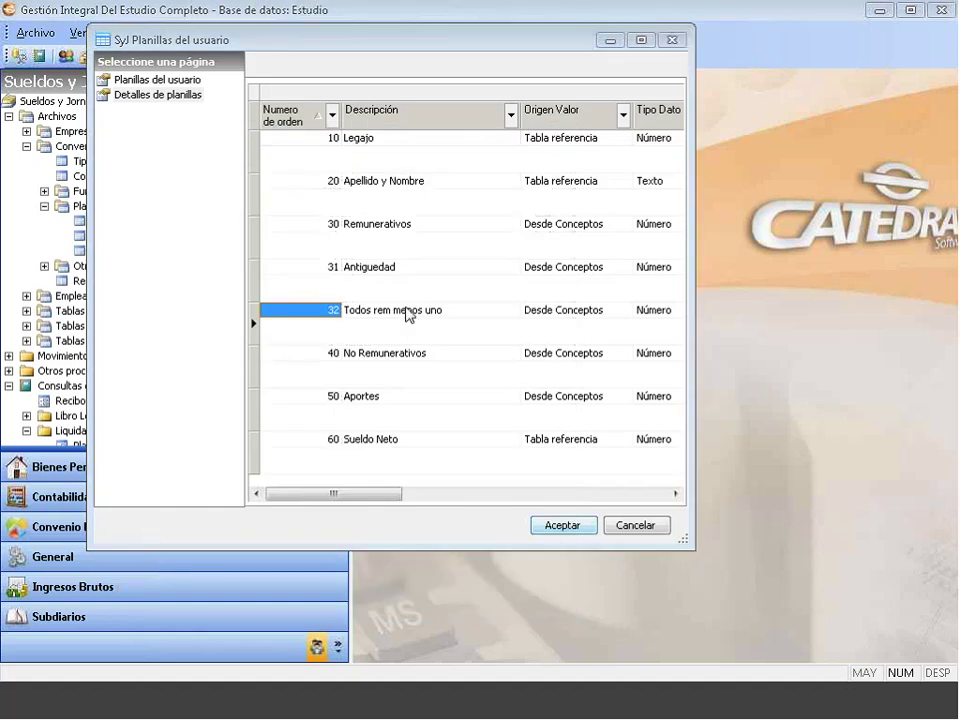
click(532, 313)
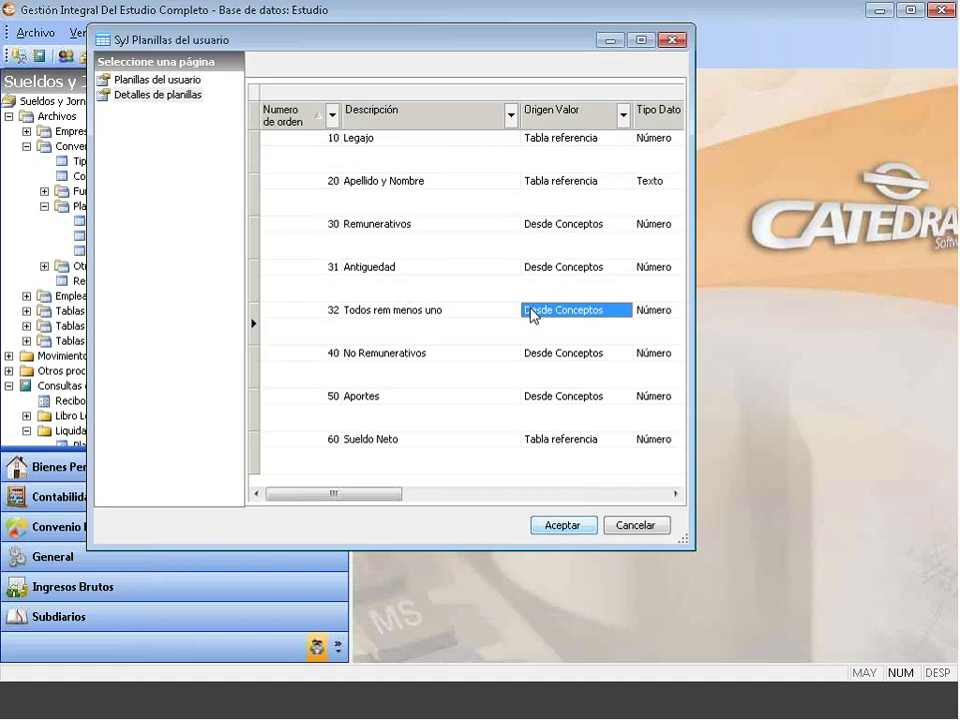
click(566, 526)
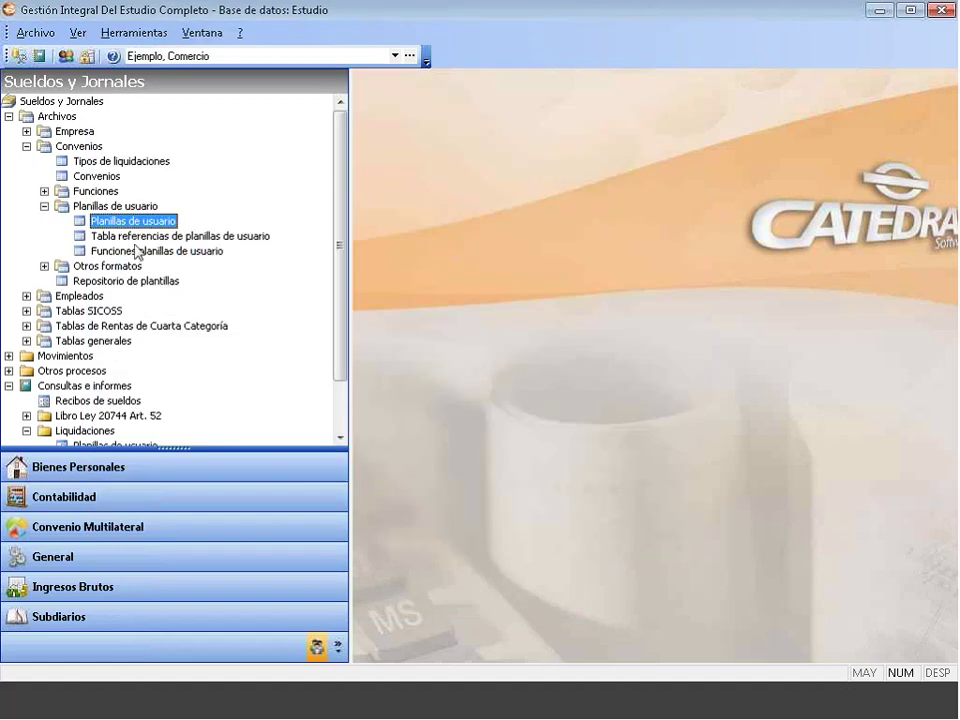
Open Convenios and show the Planillas de usuario columns of the Modelo Comercio desde Abril 2015 agreement
click(95, 176)
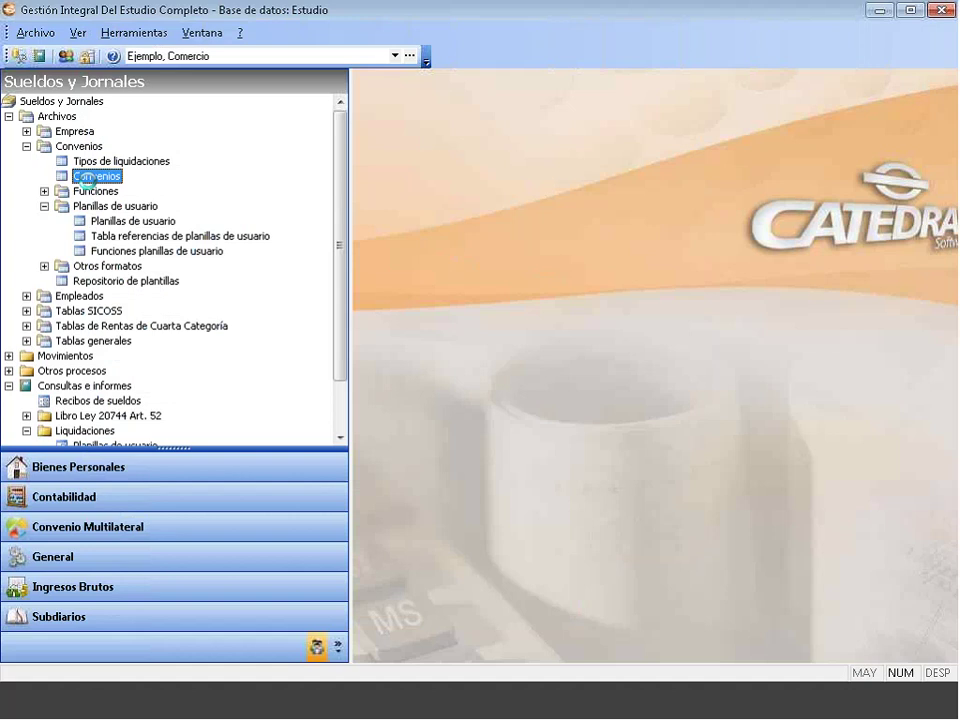
double_click(90, 182)
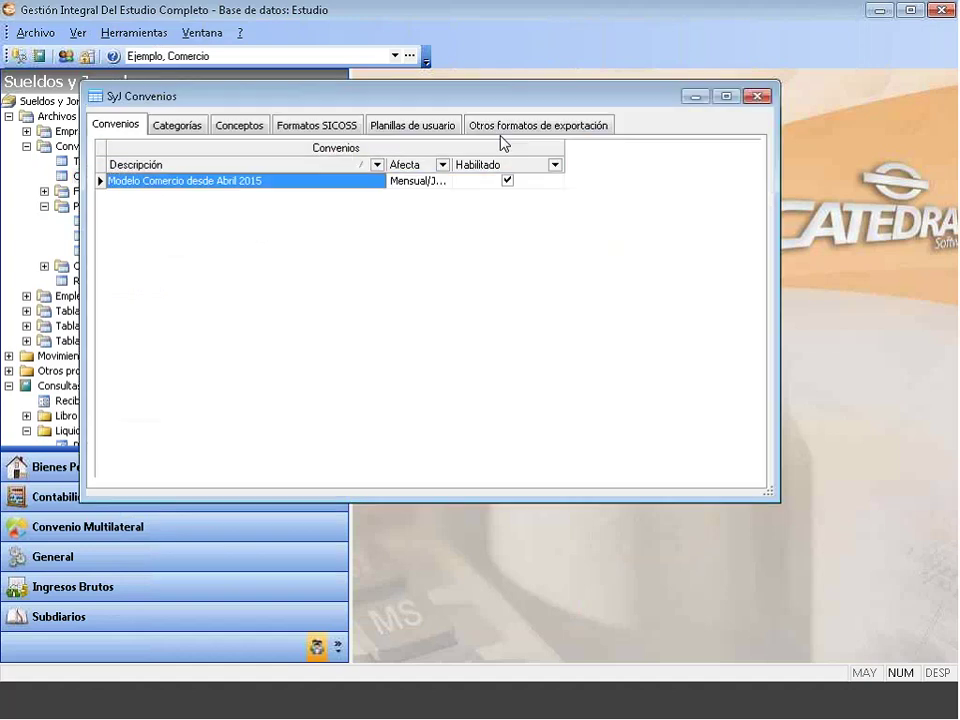
click(430, 131)
click(428, 130)
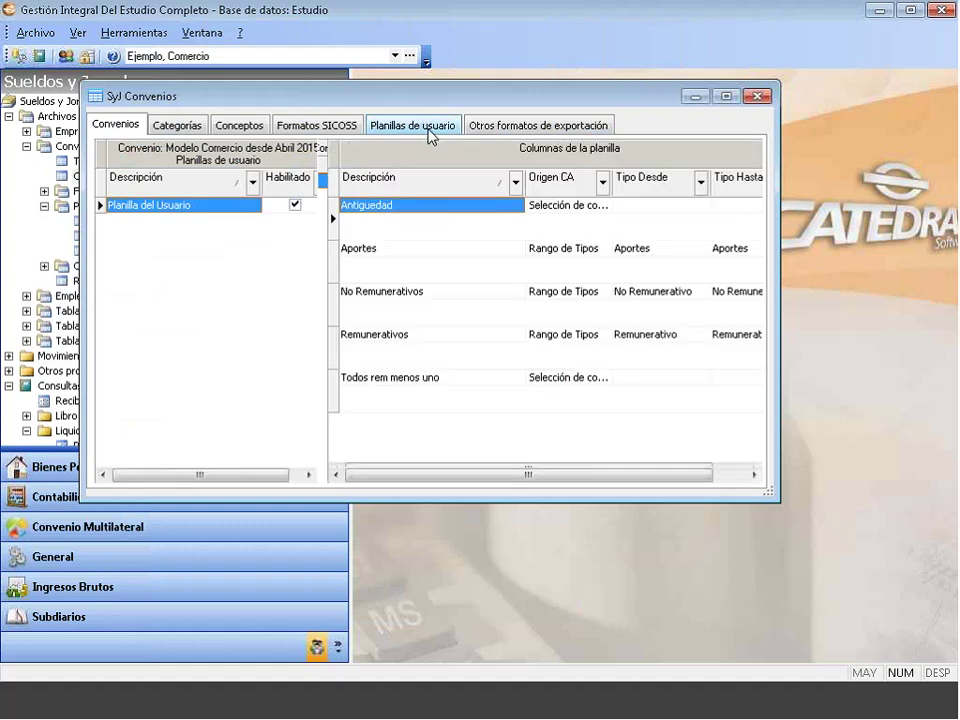
drag(300, 96, 203, 88)
Edit the agreement's Todos rem menos uno column, setting its operation to Suma and its source column to Importe
right_click(289, 375)
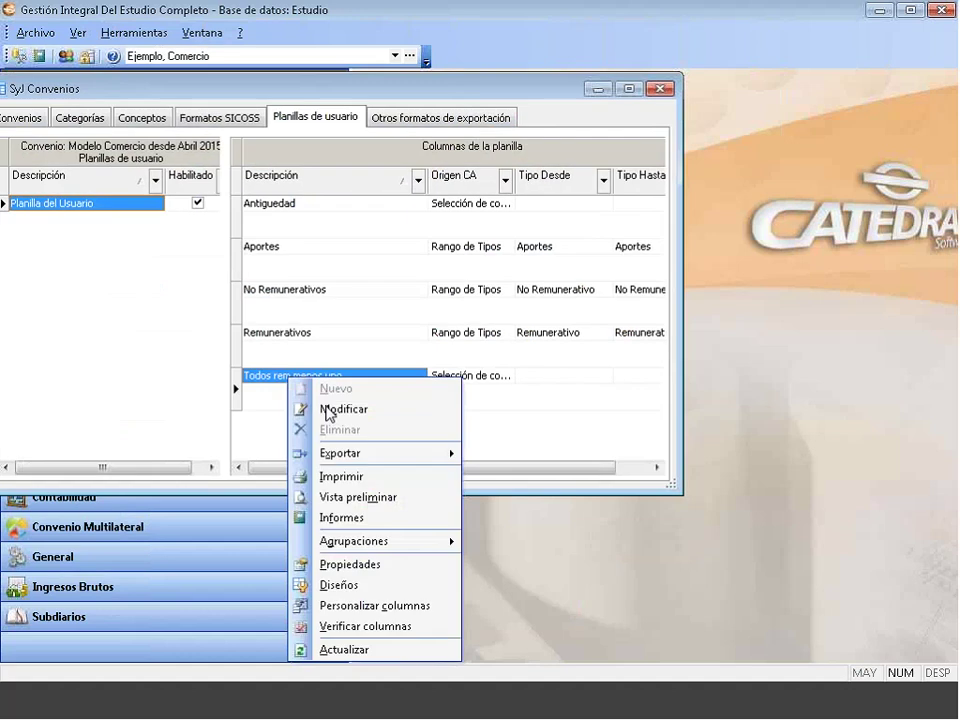
click(329, 410)
drag(335, 150, 200, 111)
click(253, 238)
click(246, 266)
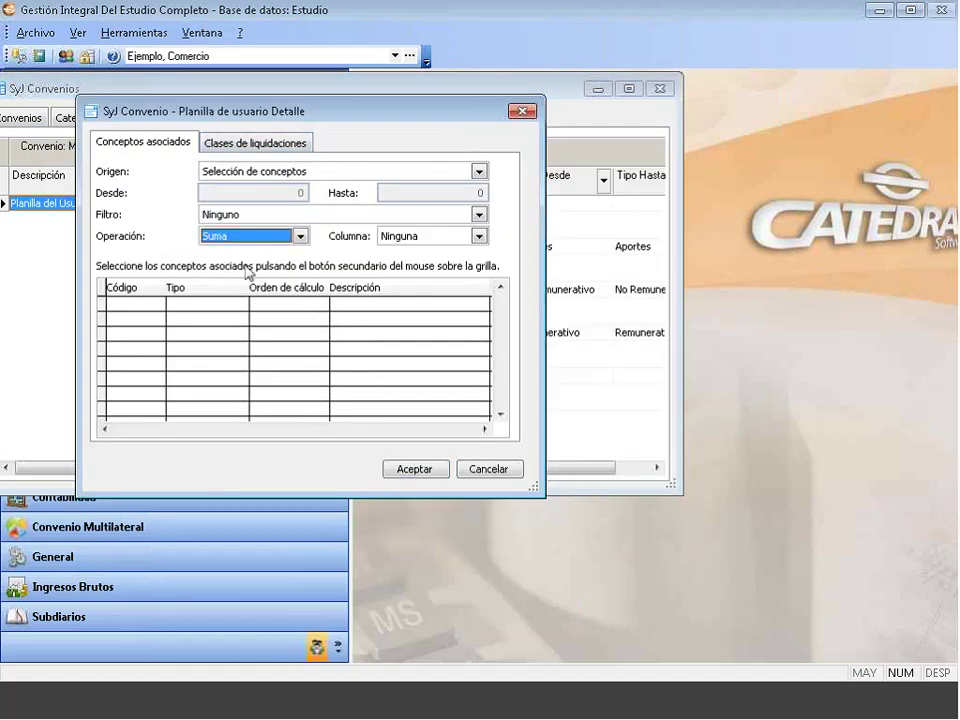
click(418, 242)
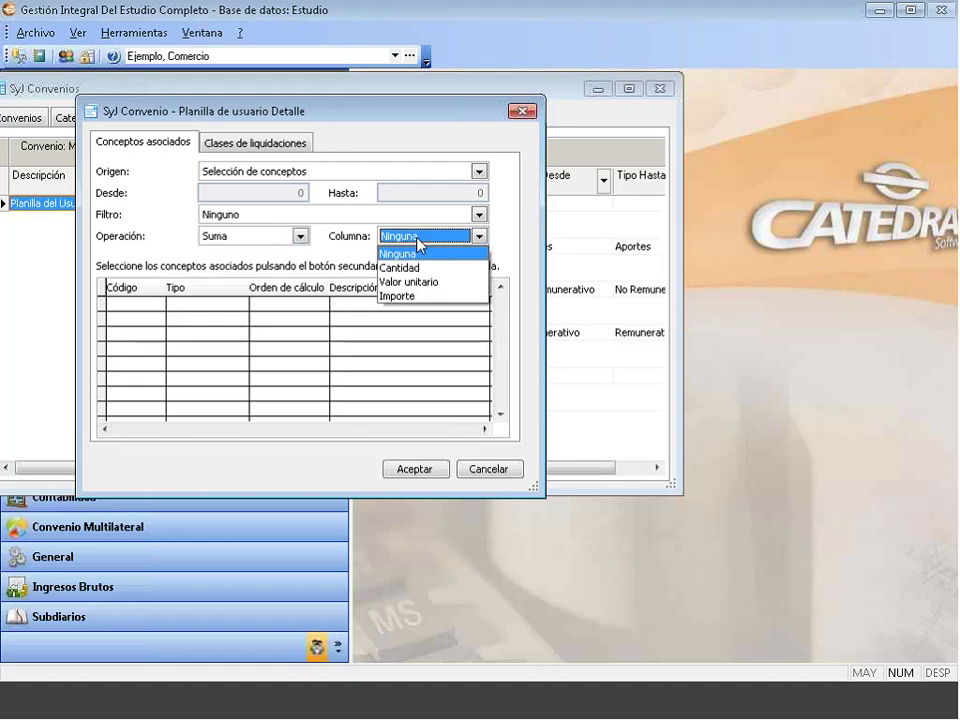
click(409, 296)
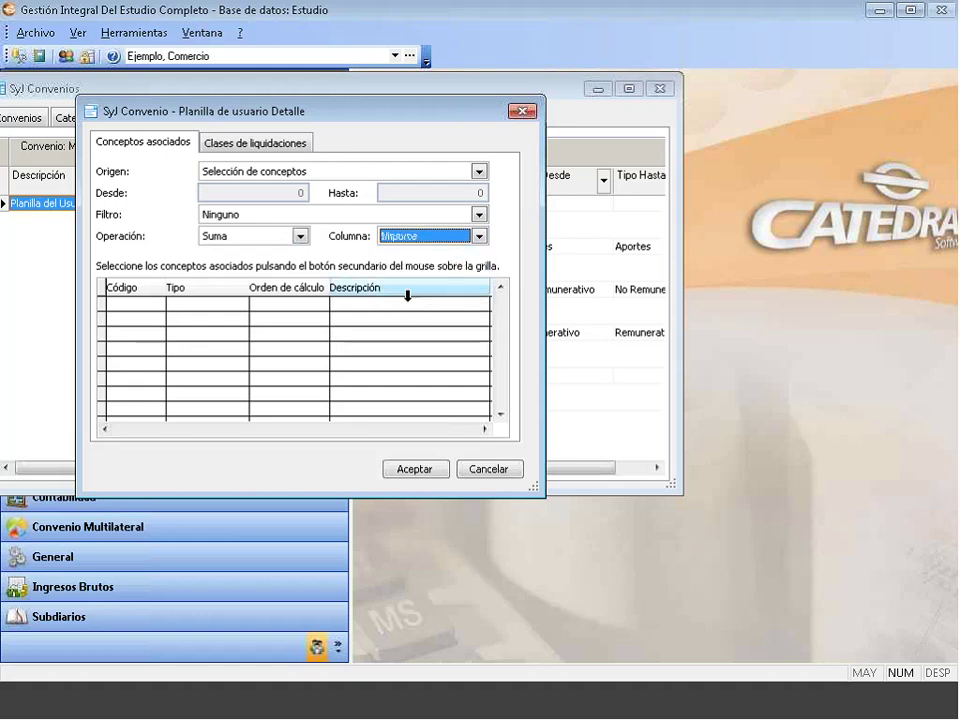
Open the selection list of associated concepts for the Todos rem menos uno column and move its window fully into view
right_click(240, 340)
click(264, 346)
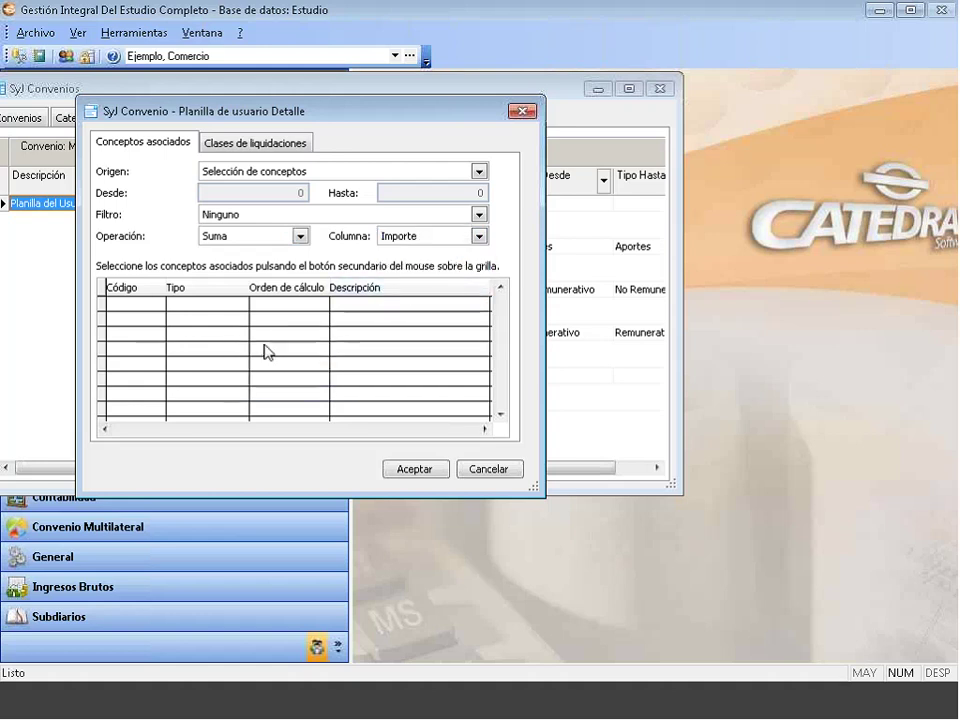
drag(506, 187, 249, 68)
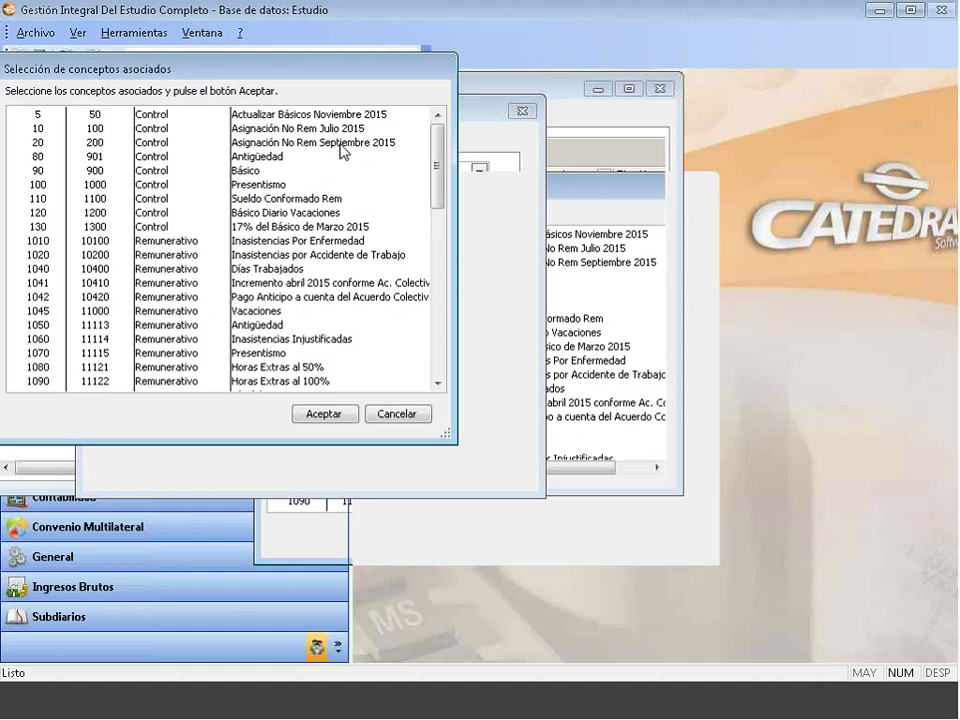
drag(378, 69, 432, 60)
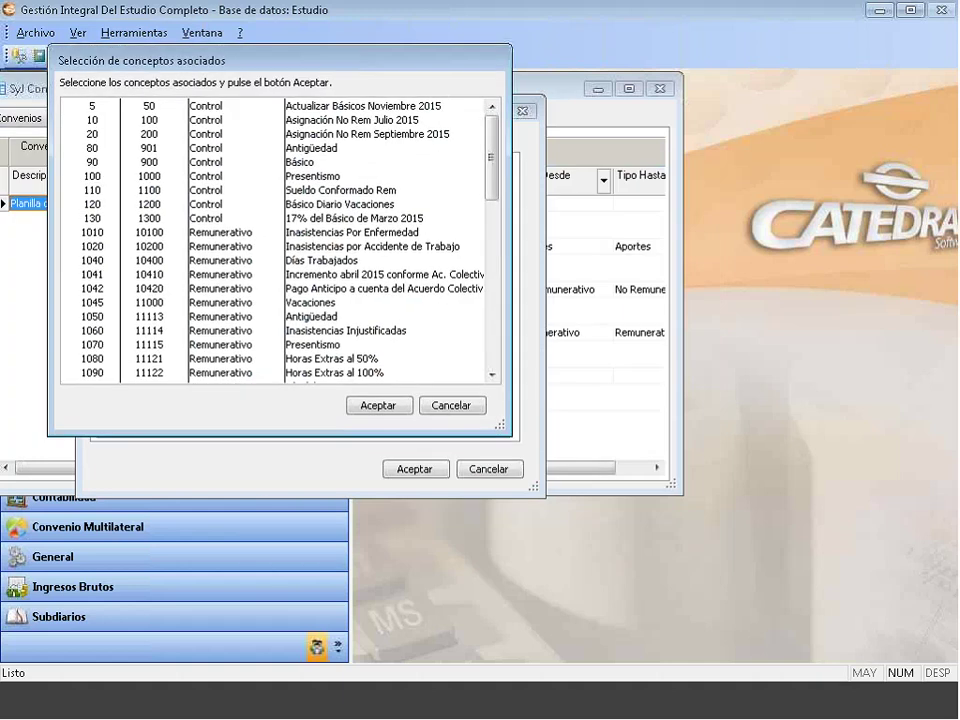
click(341, 231)
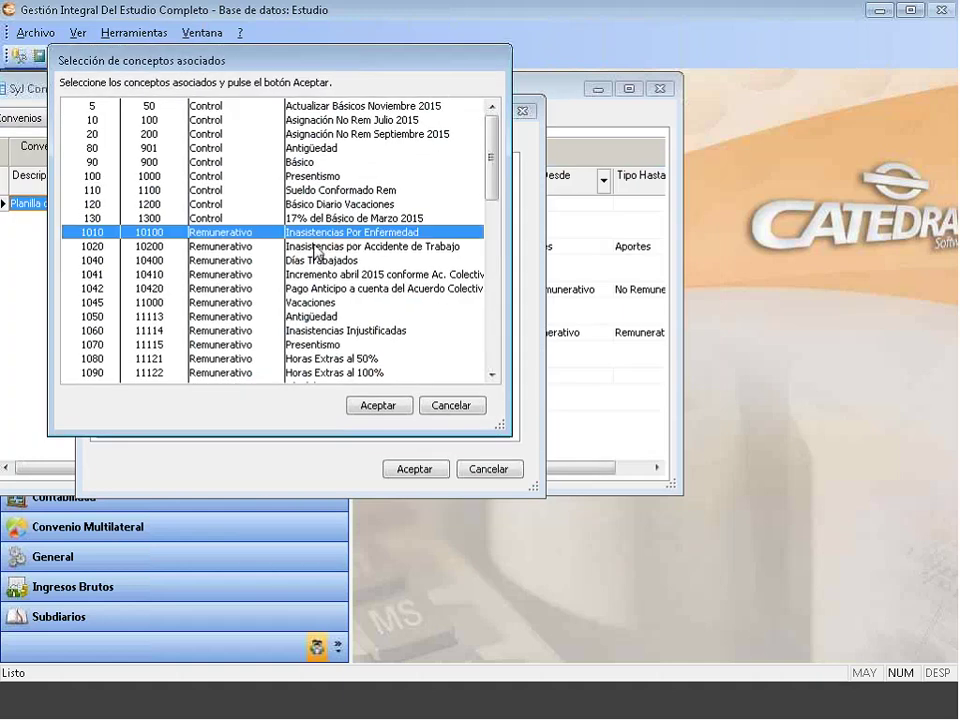
shift+click(314, 261)
shift+click(318, 345)
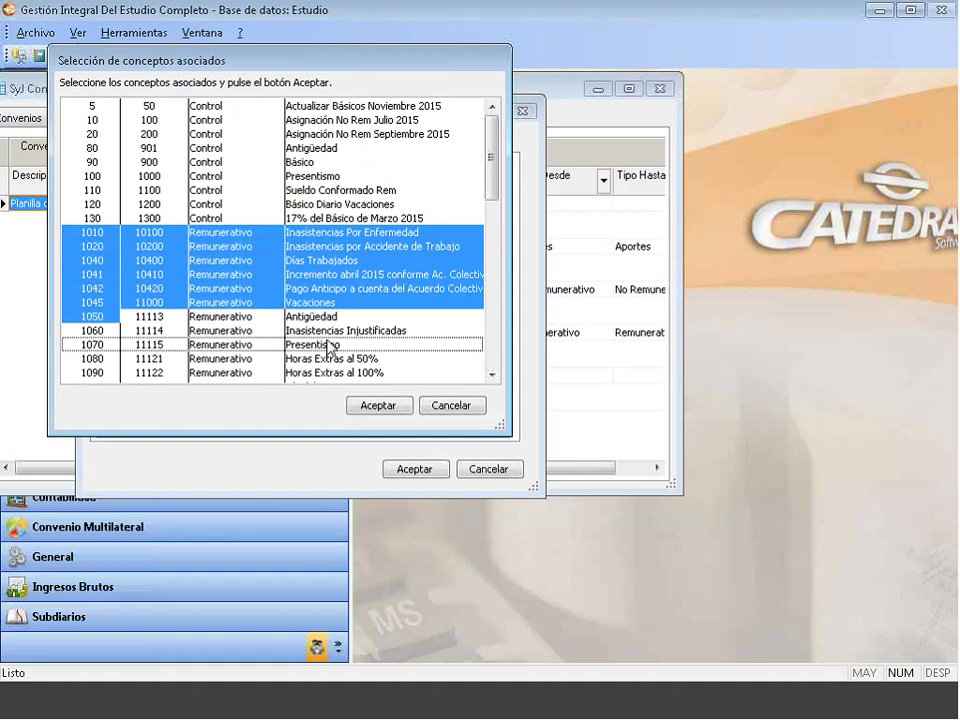
Select the remunerative concepts from code 1010 Inasistencias Por Enfermedad to 1090 Horas Extras al 100%, leaving out 1050 Antigüedad
click(322, 233)
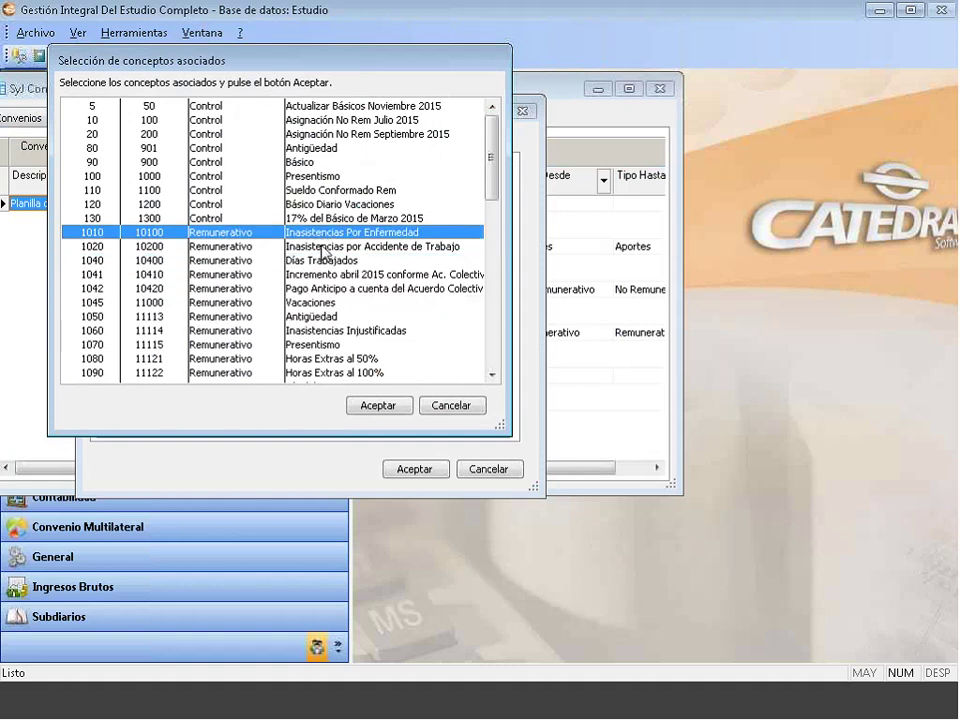
shift+click(326, 246)
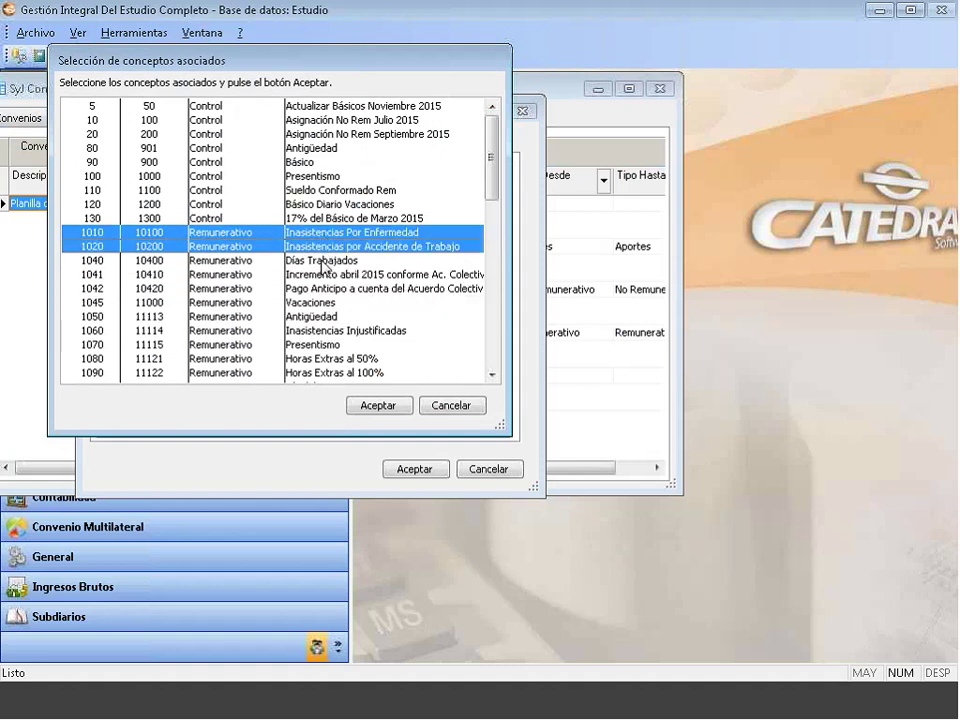
shift+click(322, 262)
shift+click(321, 276)
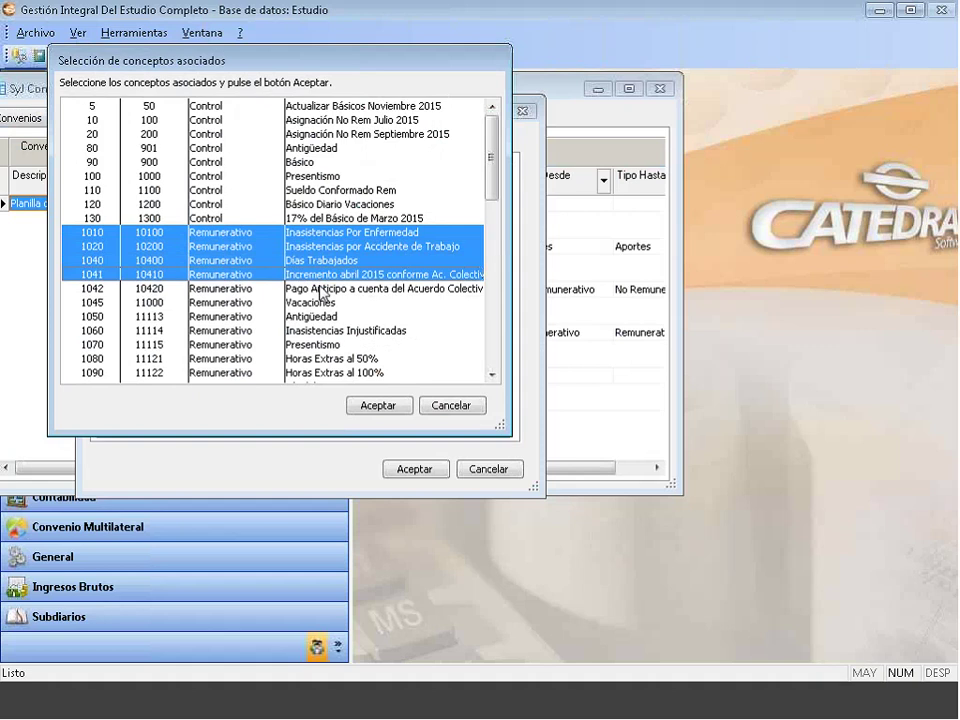
shift+click(318, 289)
shift+click(314, 305)
ctrl+click(330, 331)
ctrl+click(320, 345)
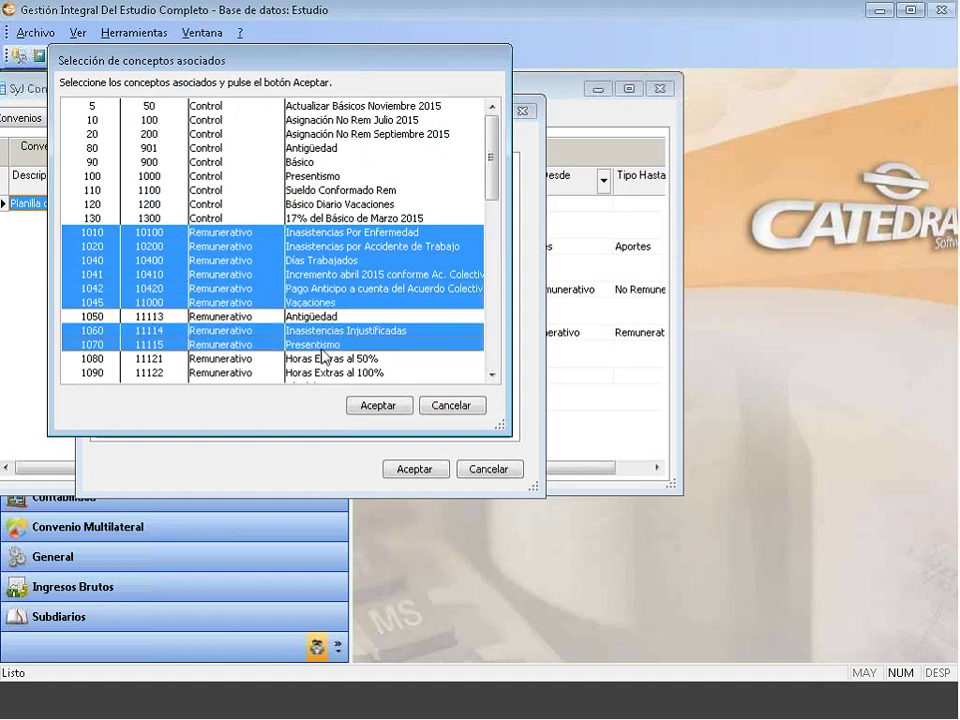
ctrl+click(322, 360)
ctrl+click(367, 373)
Add the remunerative concepts from 1110 Día del Gremio to 1130 PRV s/Vacaciones to the selection and accept the associated concepts
scroll(493, 374, down, 8)
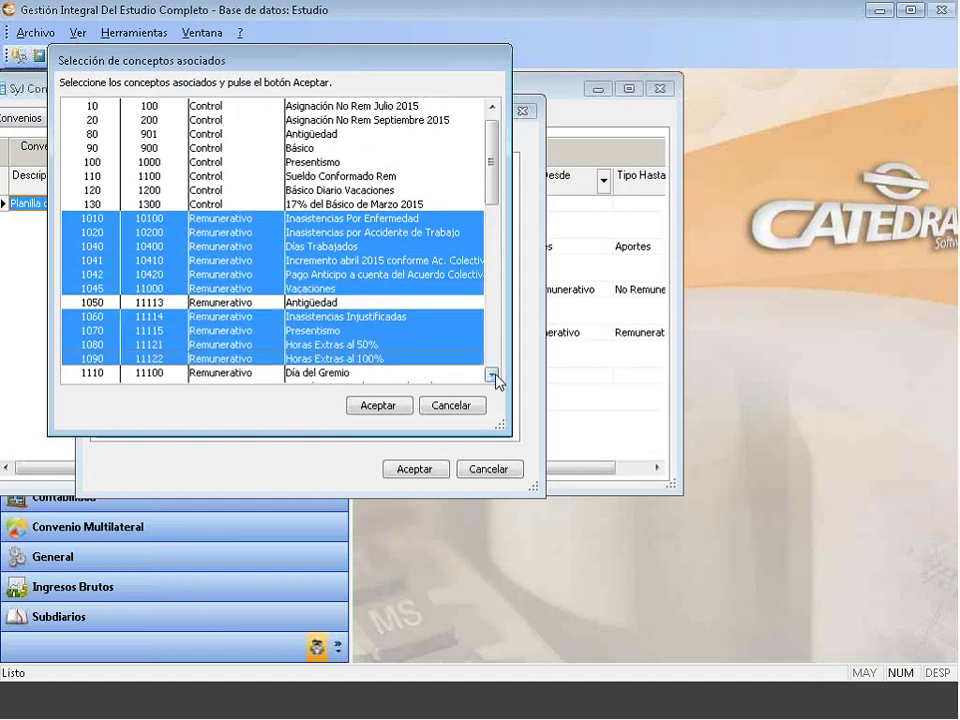
scroll(493, 380, down, 2)
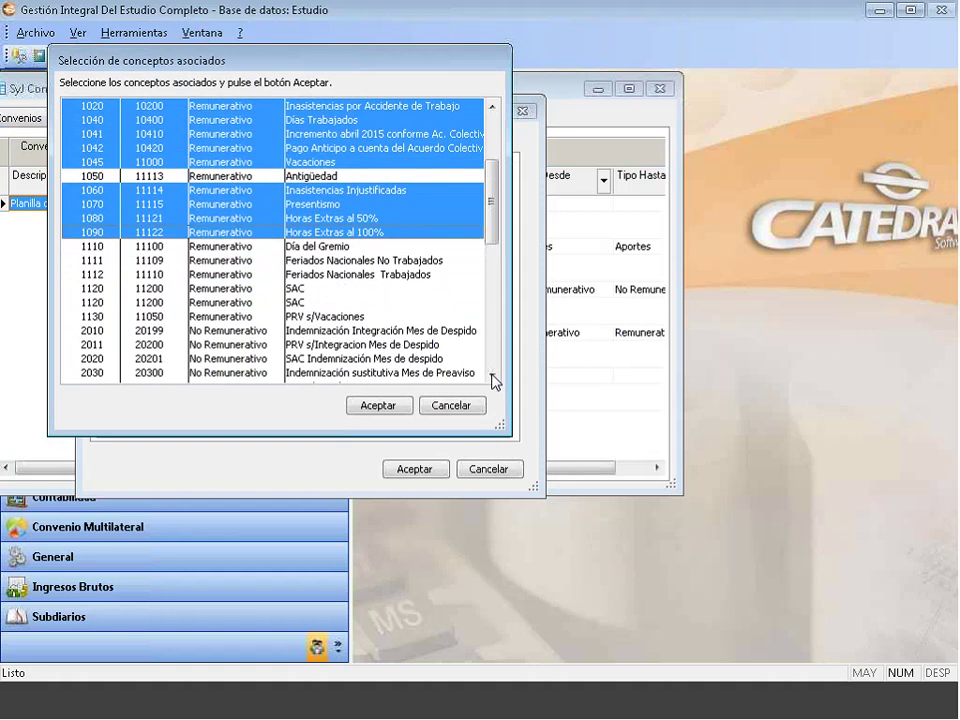
ctrl+click(330, 247)
ctrl+click(330, 261)
ctrl+click(333, 275)
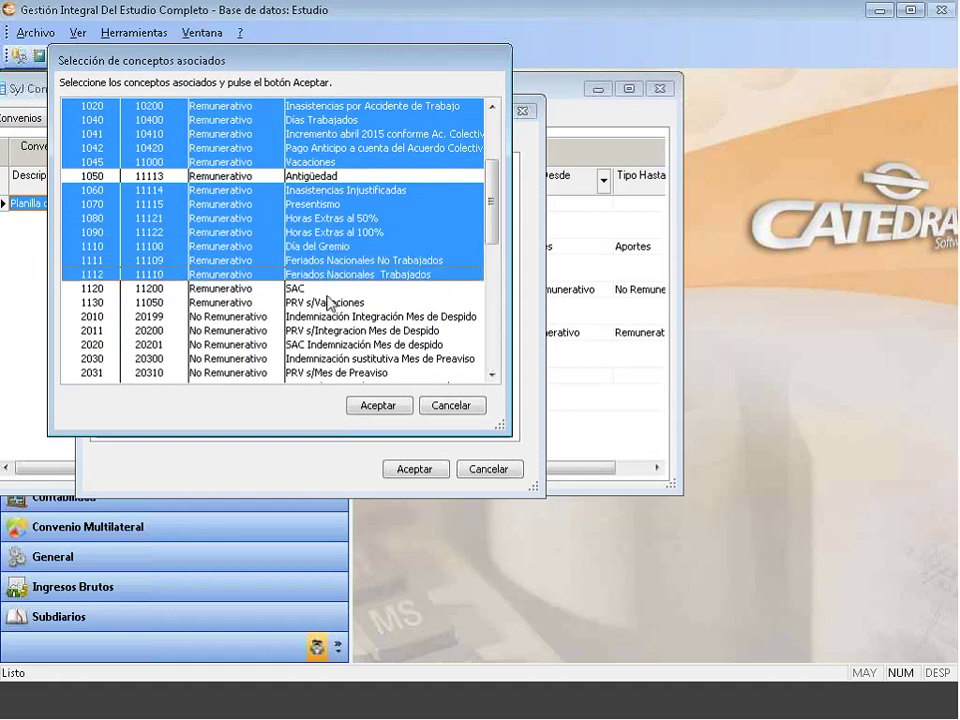
ctrl+click(336, 302)
ctrl+click(336, 289)
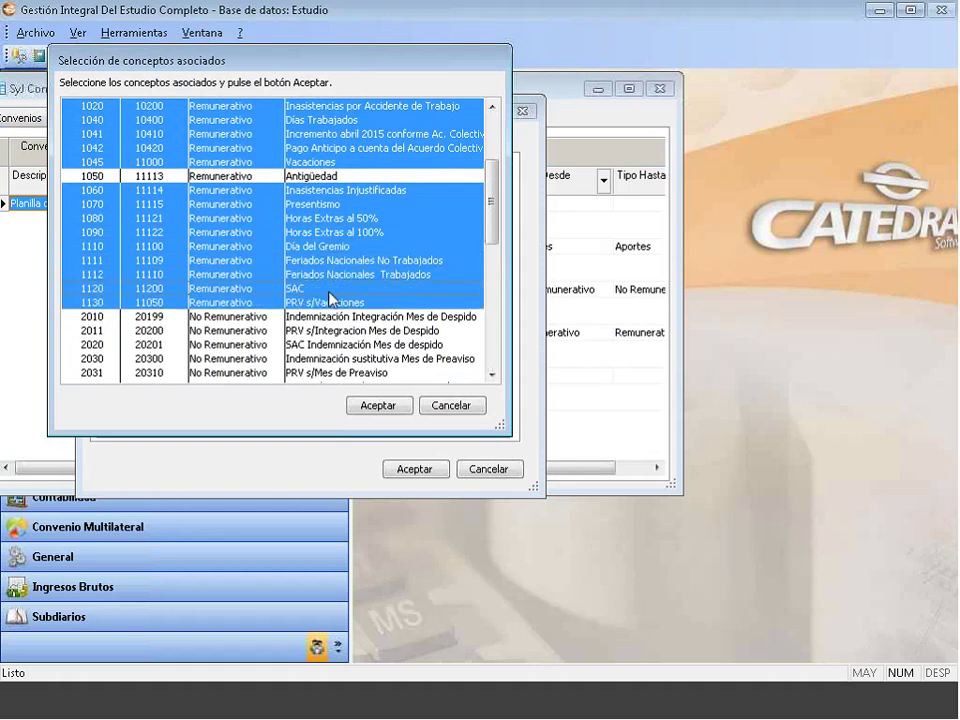
click(384, 406)
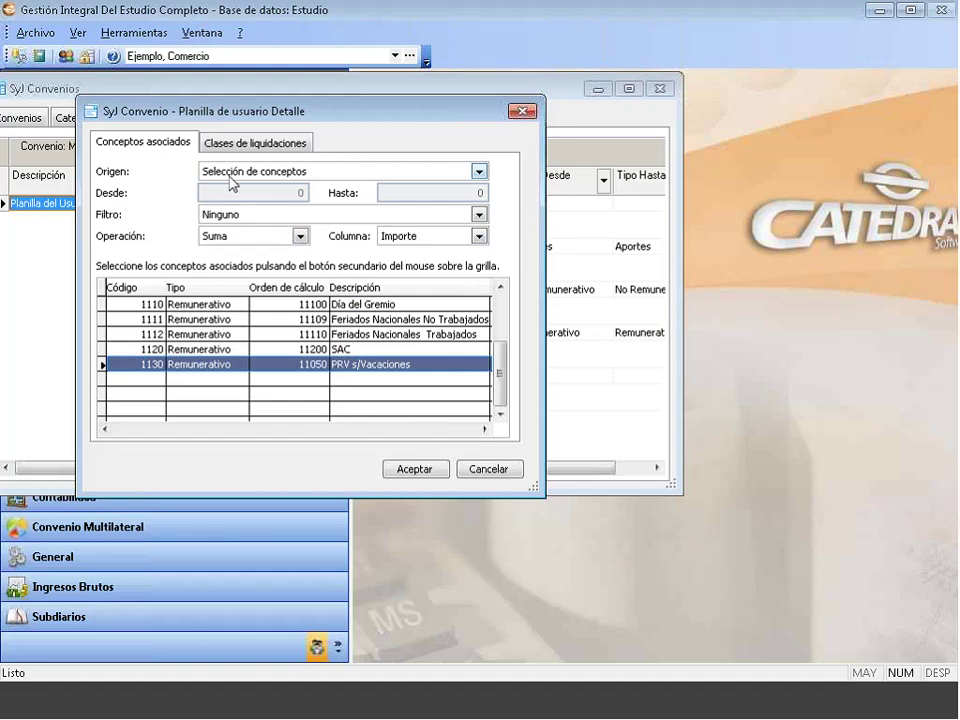
Select all liquidation classes (Mensual, Quincenal, Vacaciones, Aguinaldo and Final) for the column and accept the column detail
click(247, 147)
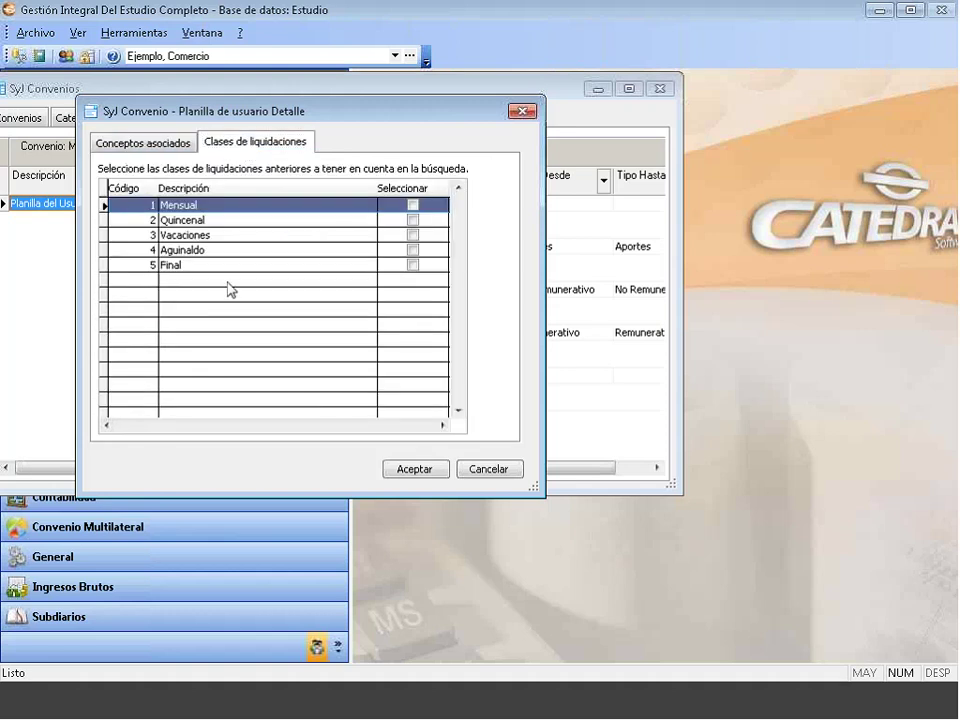
right_click(215, 316)
click(252, 327)
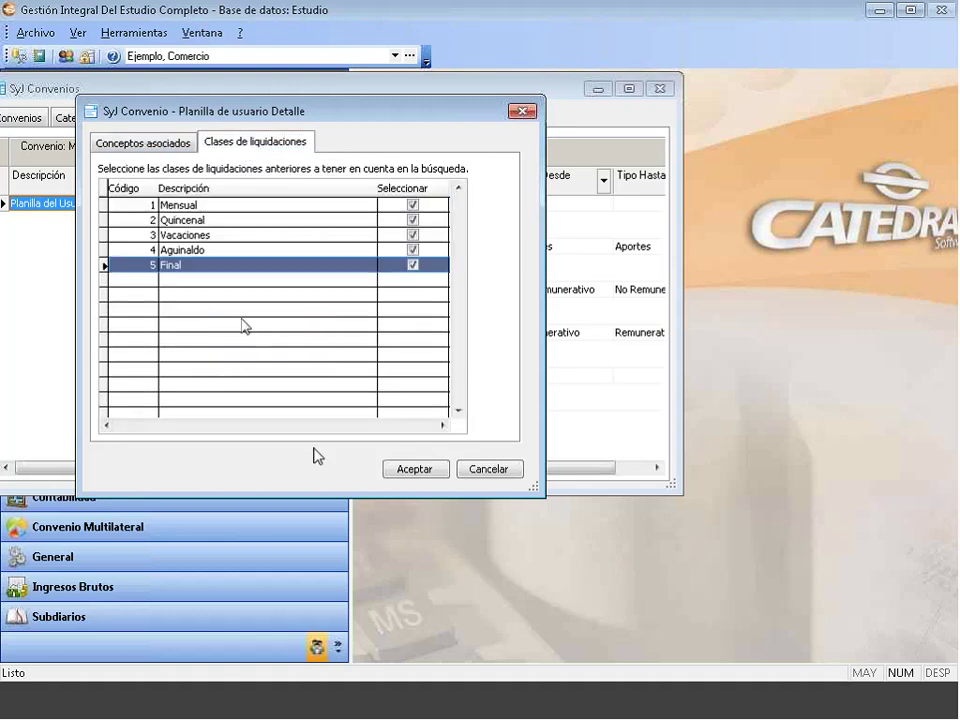
click(403, 470)
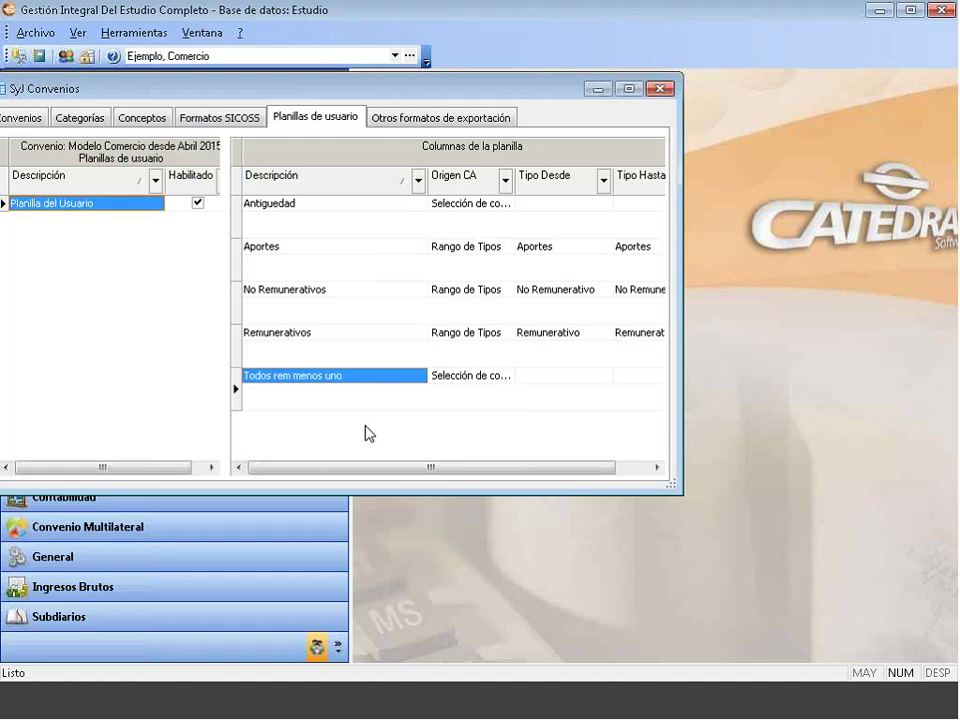
Close Convenios and run the Planilla del Usuario report for Agosto 2015 with the Haberes normales liquidation selected
click(660, 89)
click(8, 116)
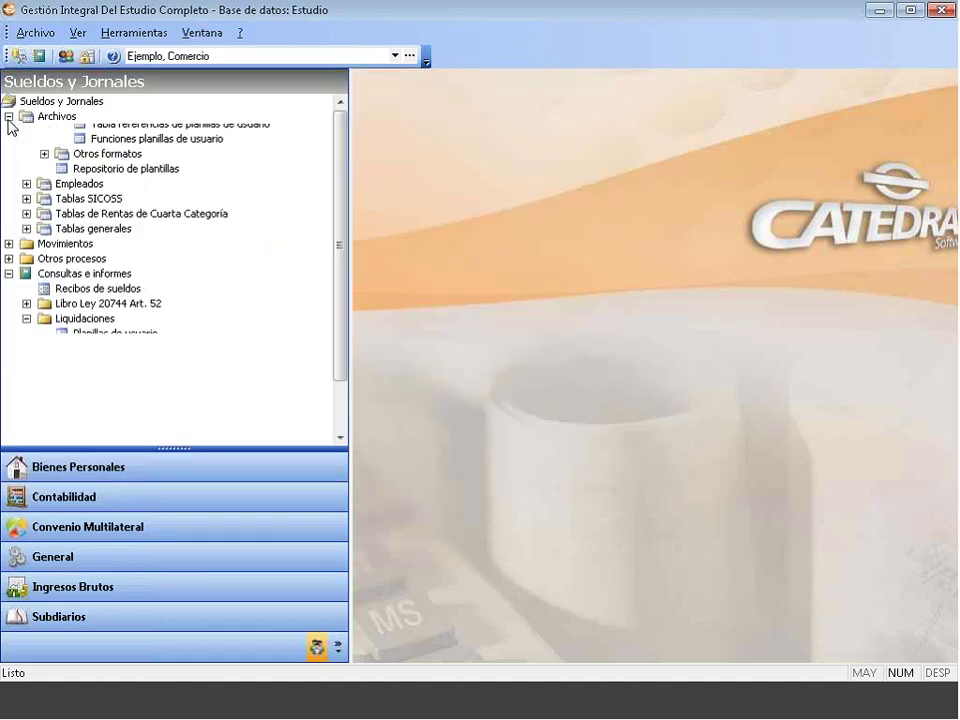
double_click(105, 222)
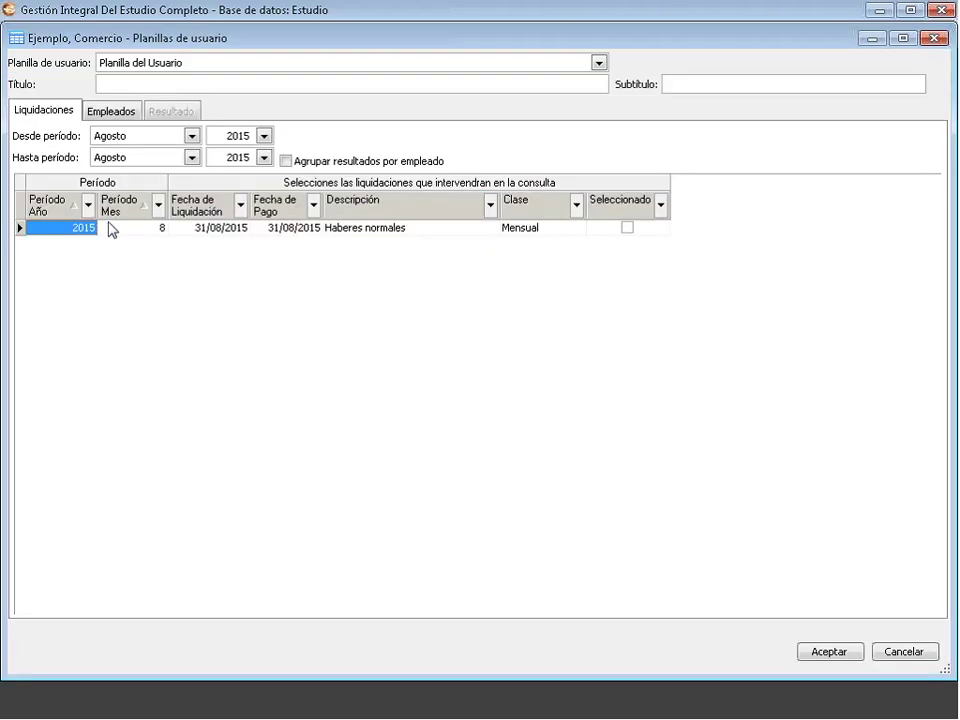
click(628, 229)
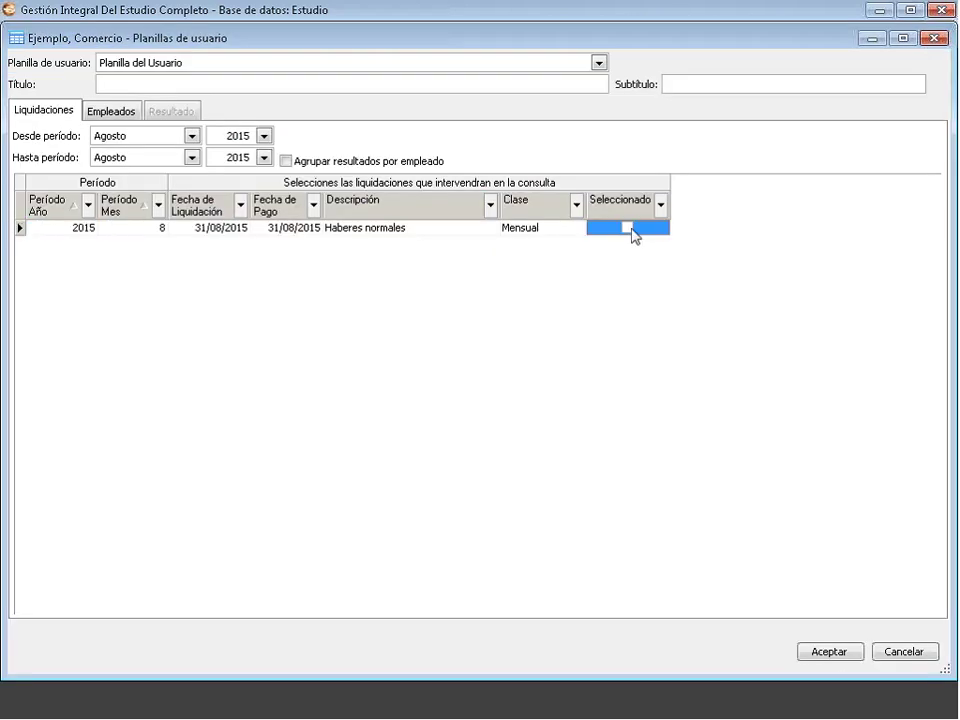
click(800, 655)
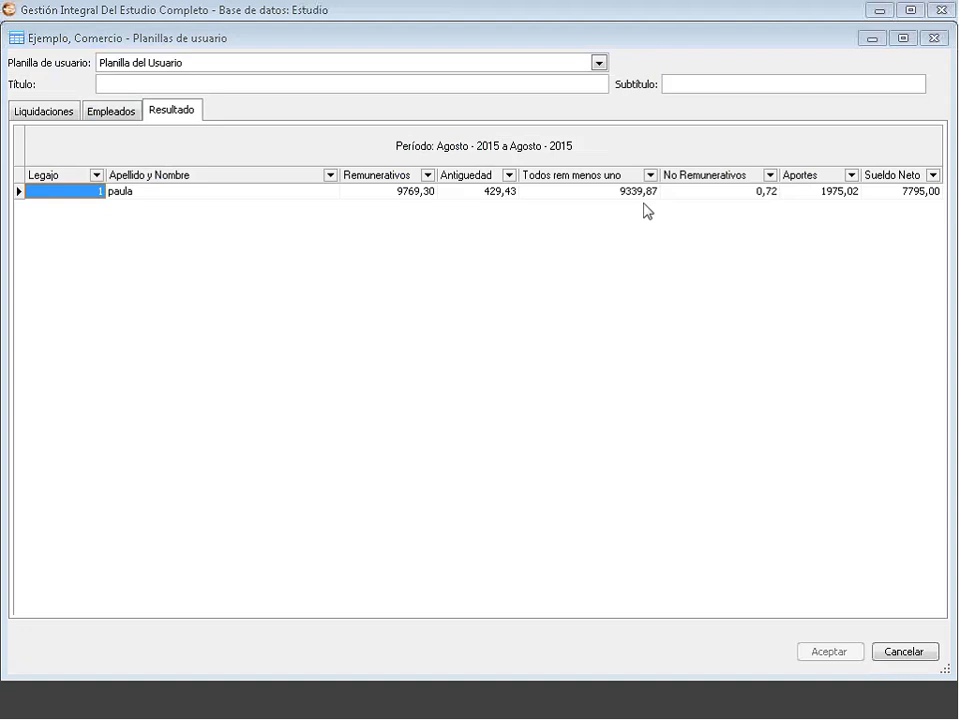
Compare the Remunerativos, Antiguedad and Todos rem menos uno amounts in the report result, and close the report
click(412, 193)
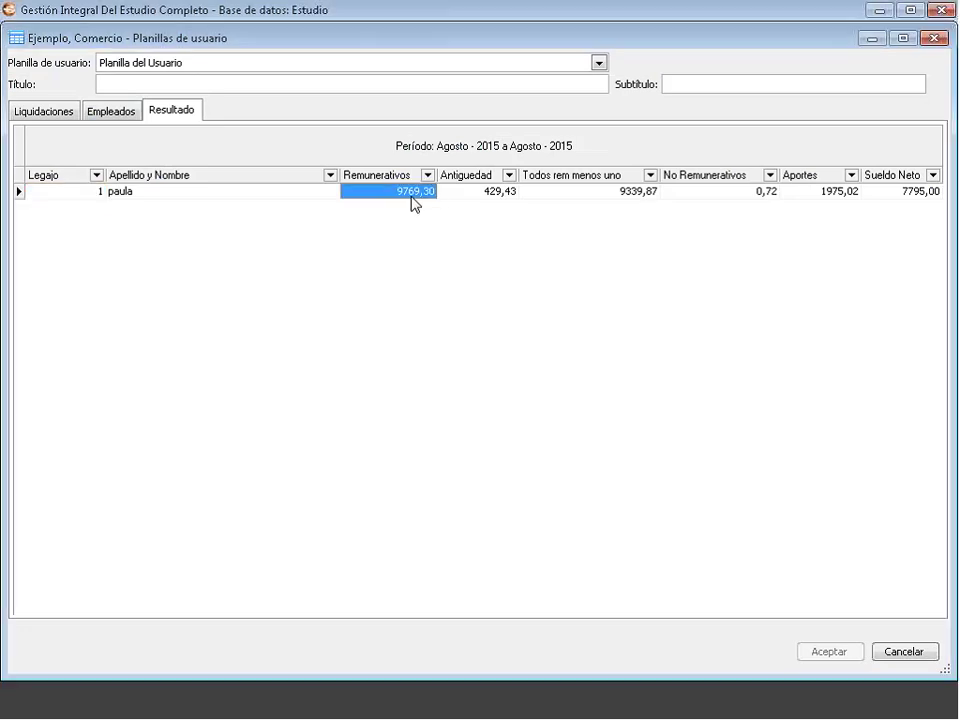
click(480, 193)
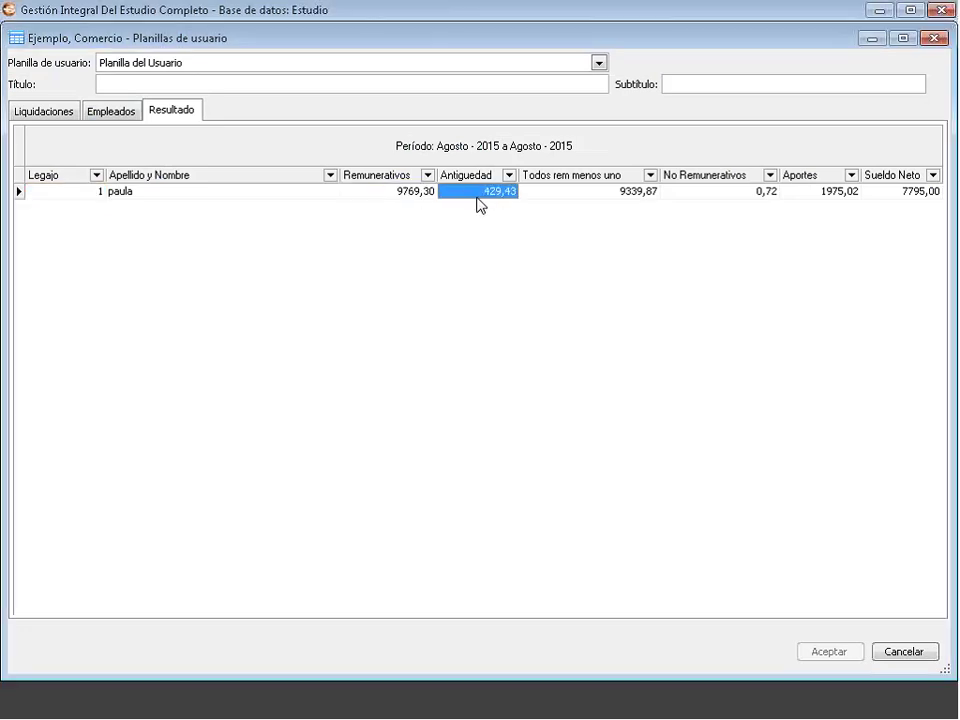
click(597, 195)
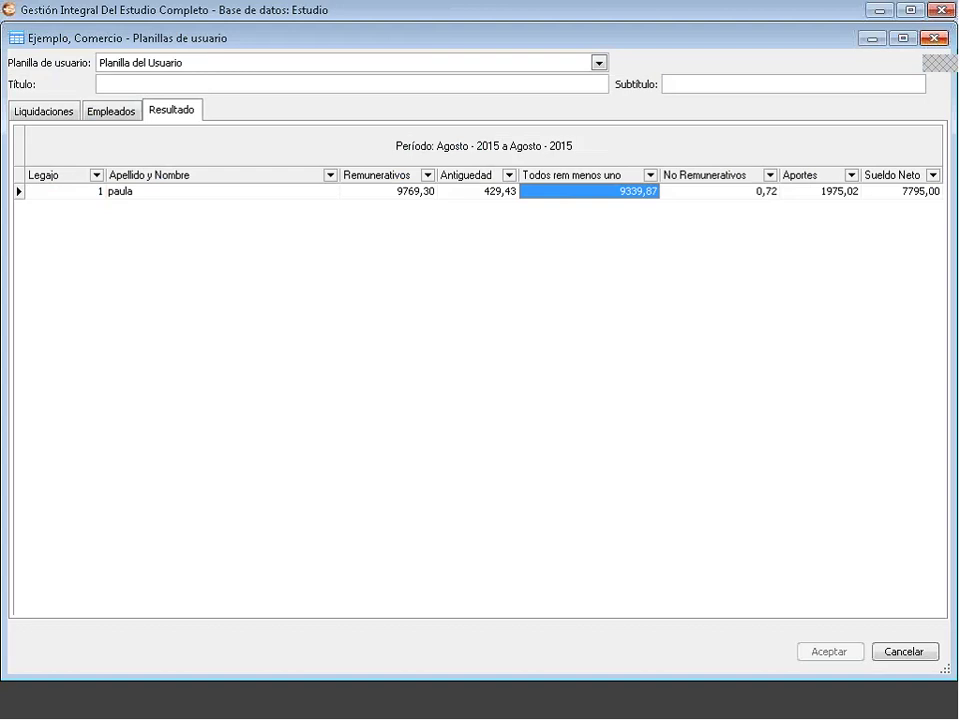
click(937, 41)
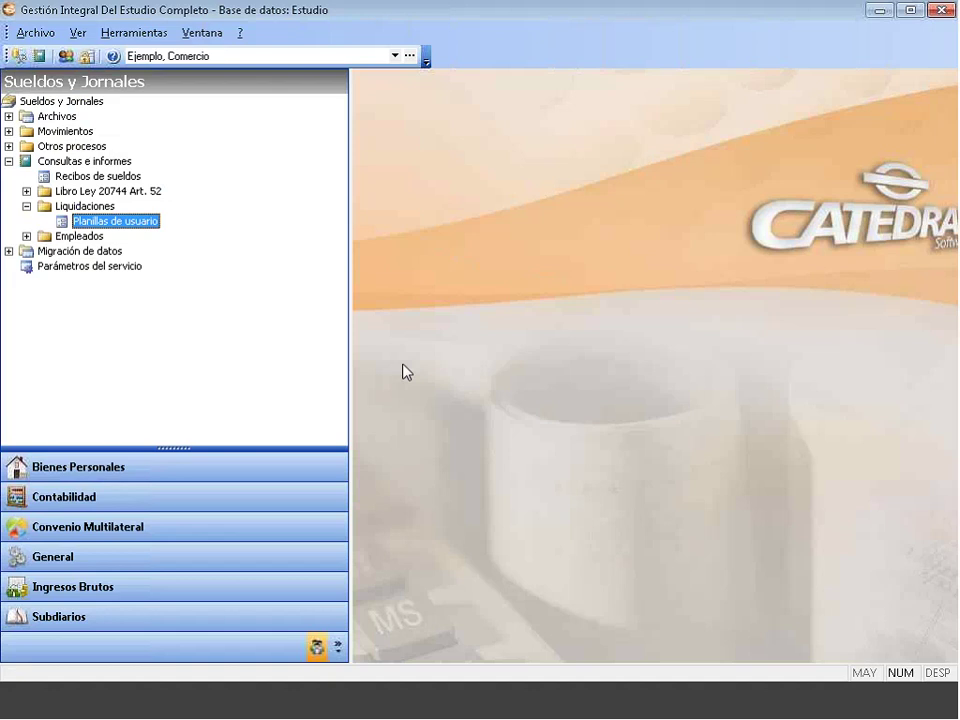
click(9, 162)
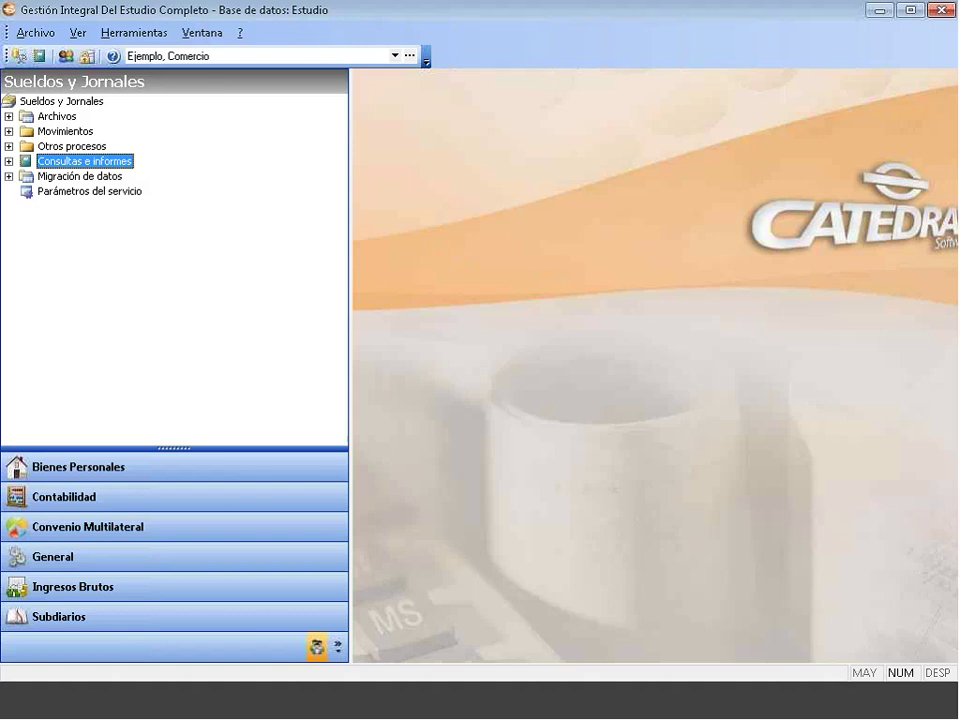
Switch to Windows Explorer and open the Planilla del Usuario A y C folder from the root of drive C
click(150, 711)
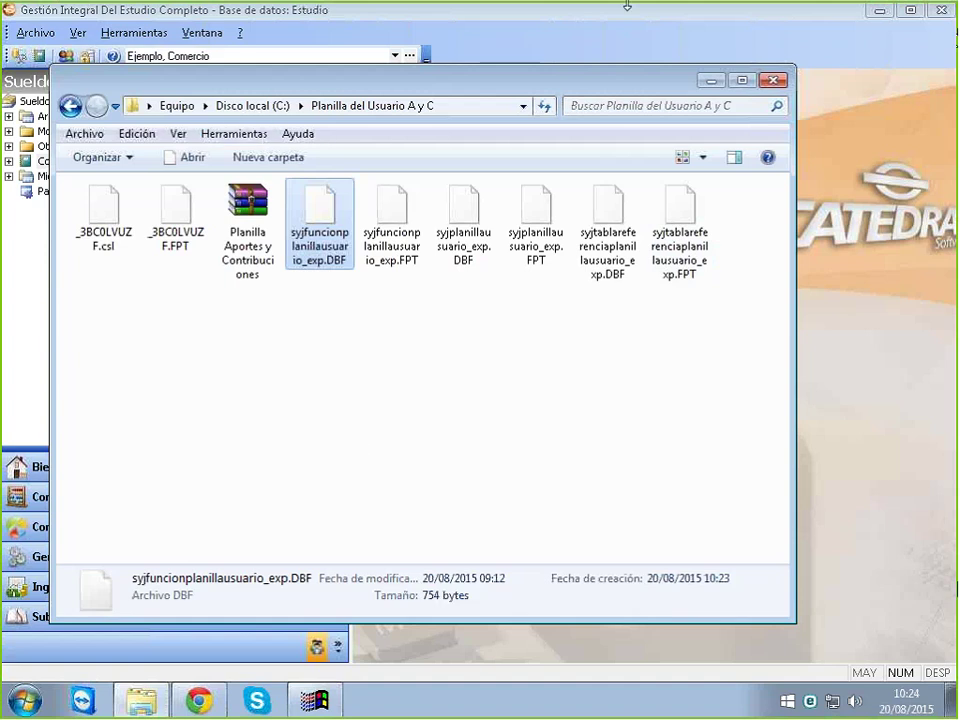
click(692, 30)
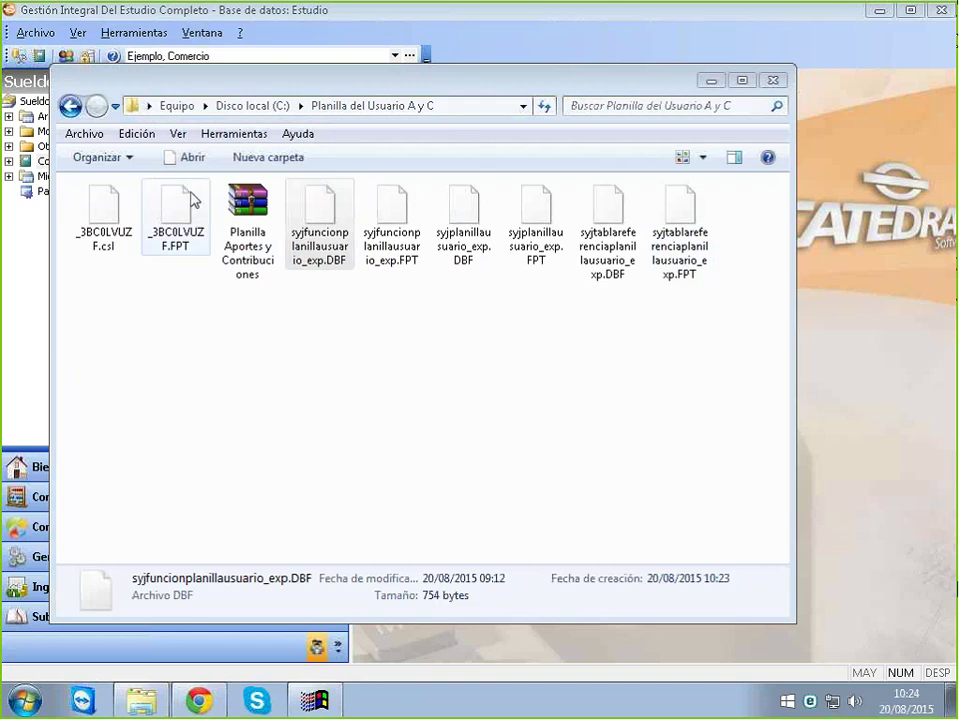
click(70, 108)
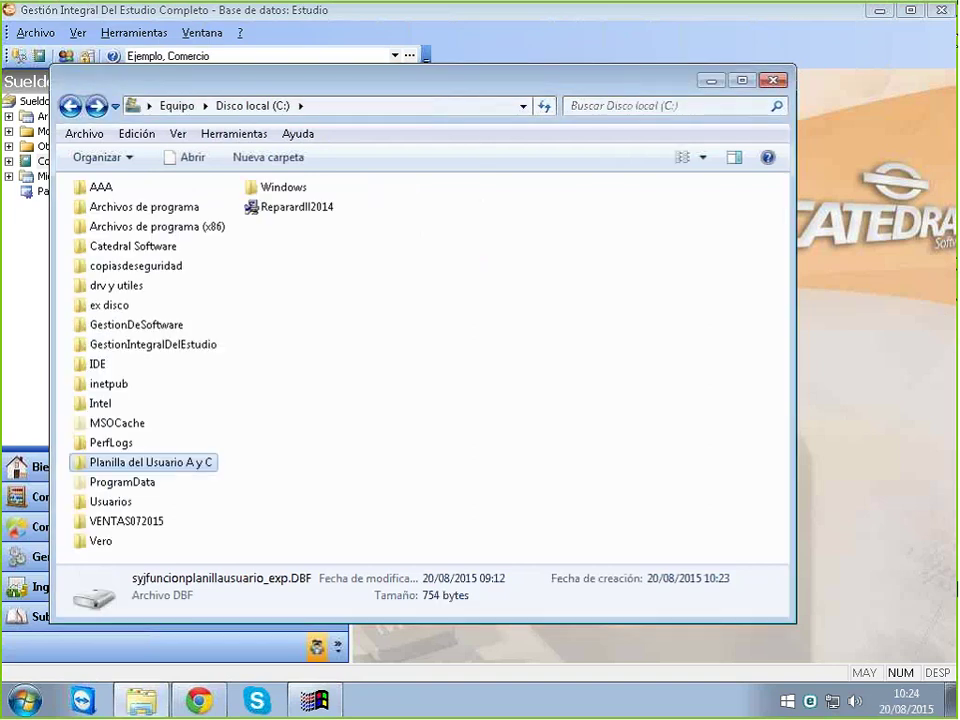
double_click(182, 465)
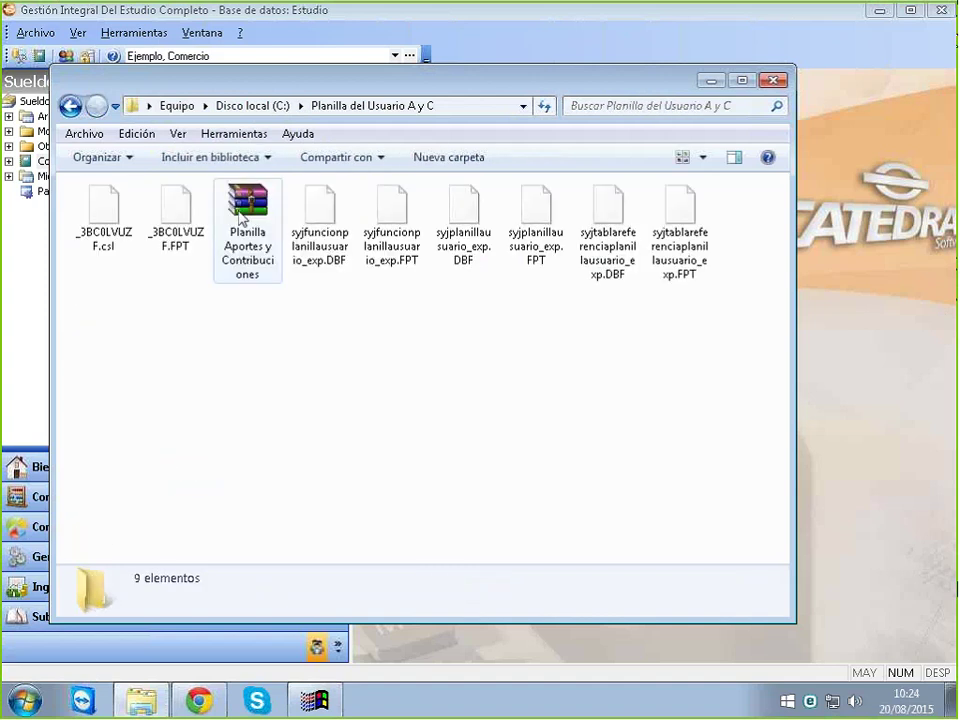
click(240, 220)
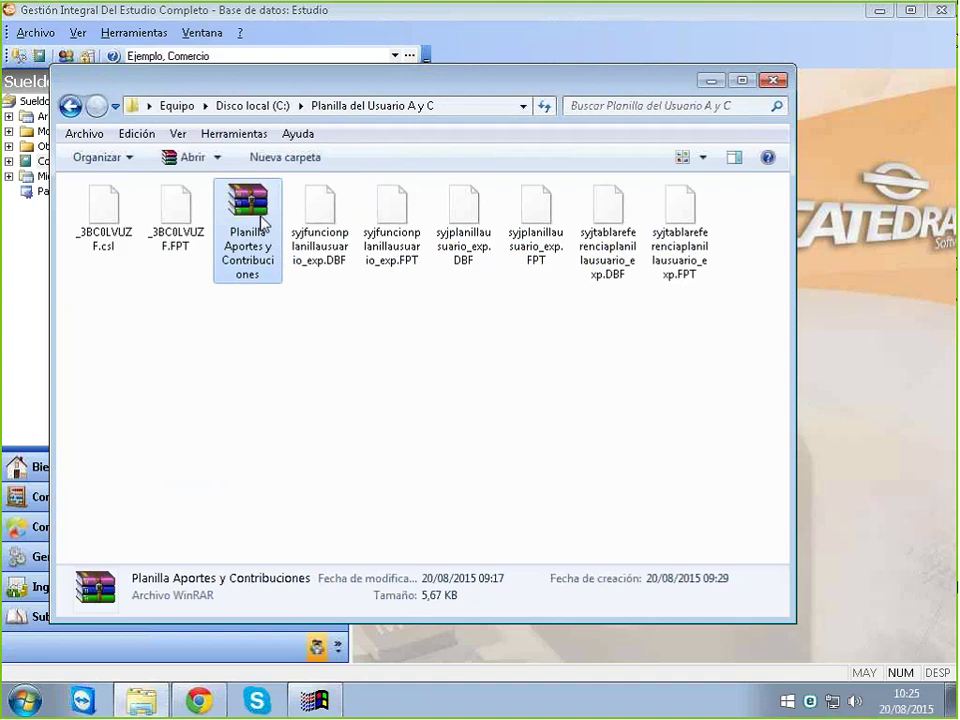
drag(258, 226, 172, 296)
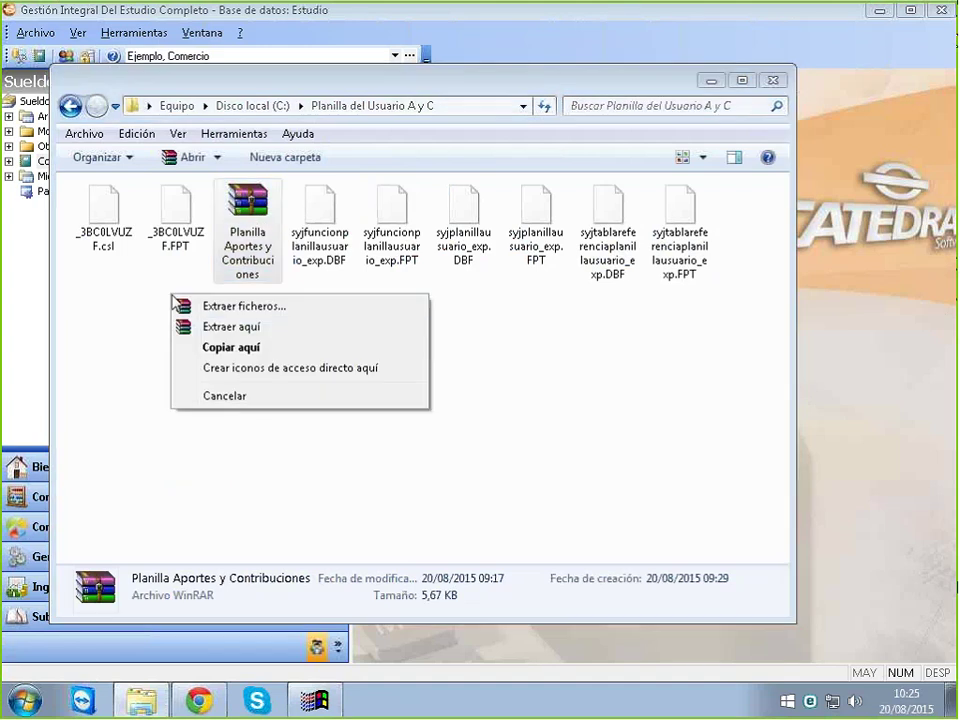
click(514, 400)
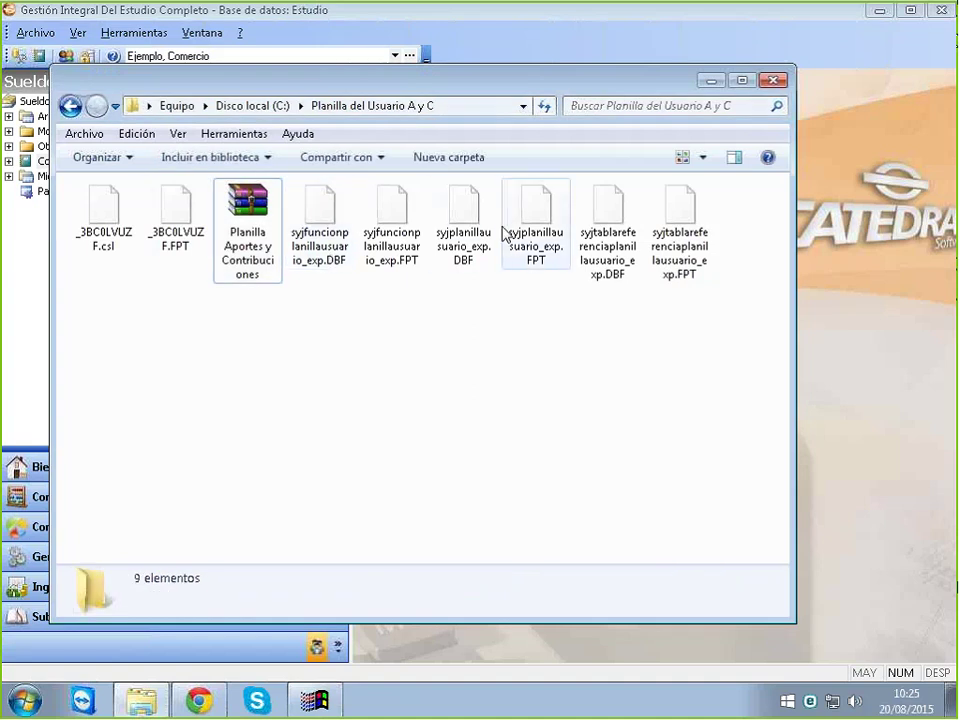
Minimize the folder window and open the Planillas de usuario list from the Convenios files of Sueldos y Jornales
click(722, 88)
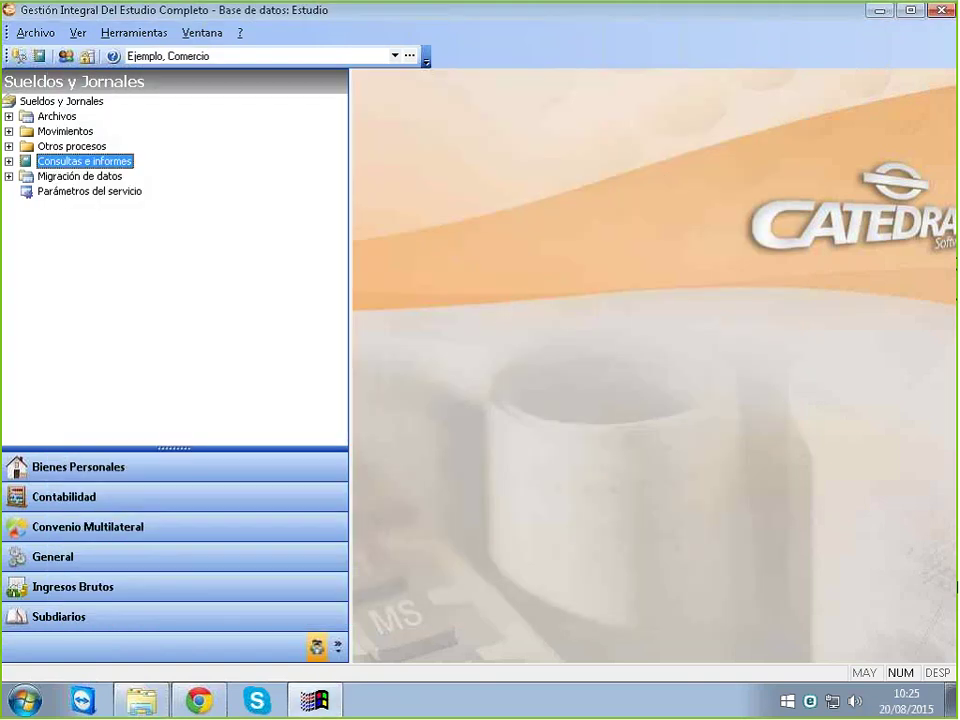
click(9, 116)
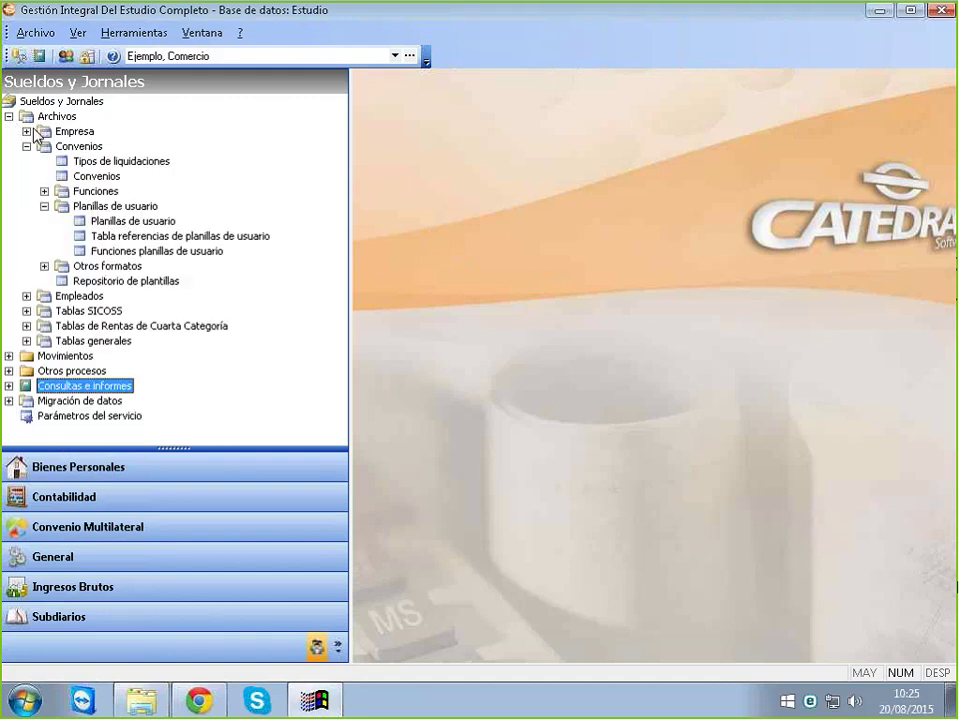
click(106, 207)
click(156, 222)
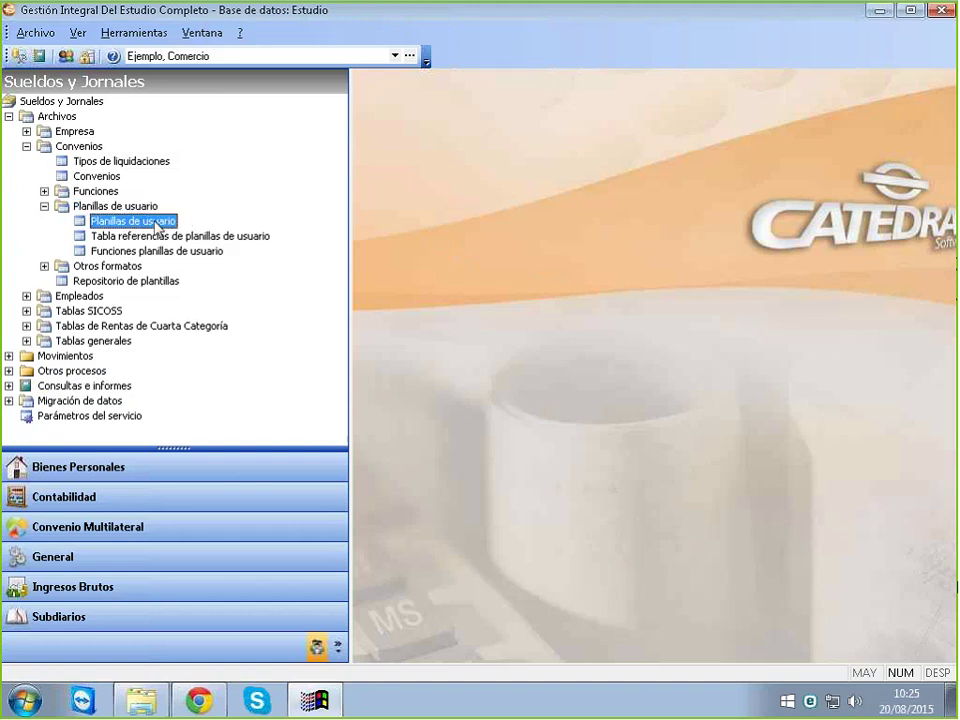
double_click(156, 222)
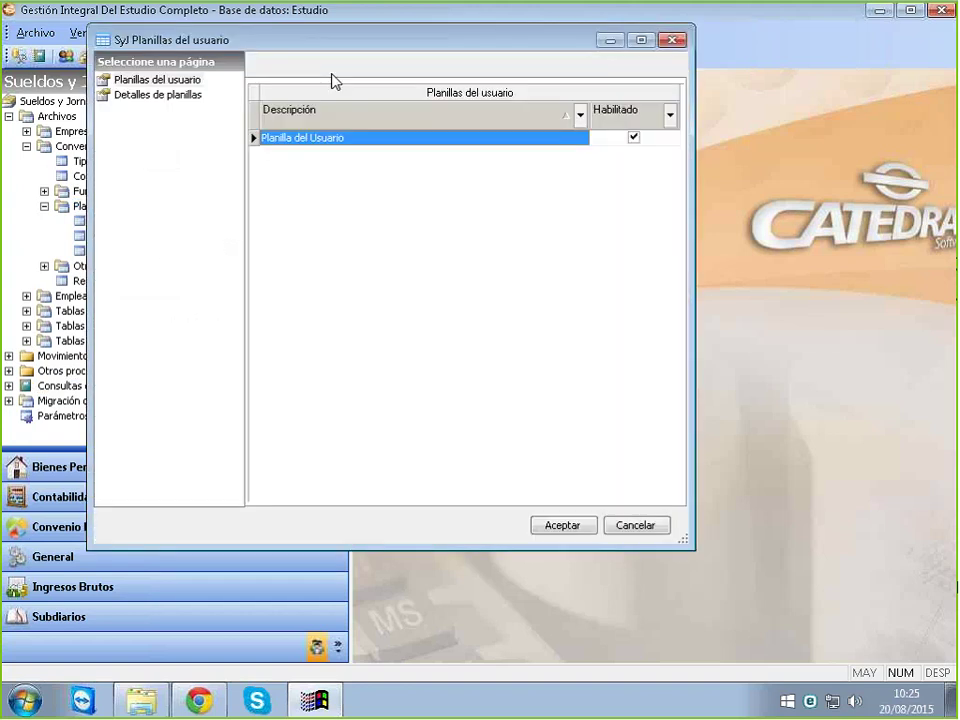
drag(350, 41, 301, 118)
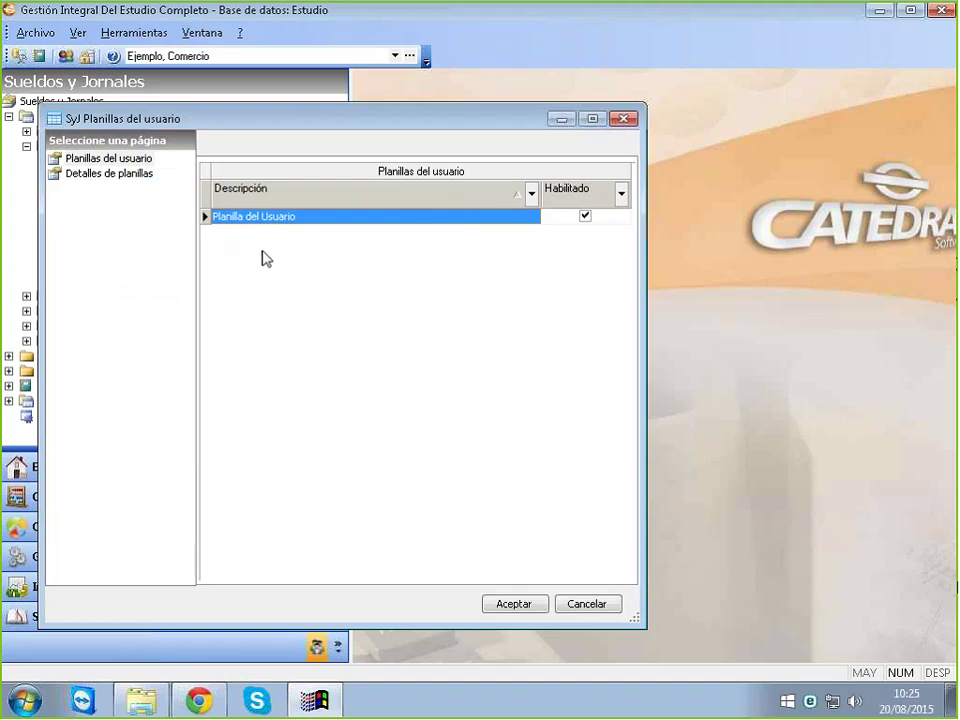
Start an import of user sheets from the folder "Planilla del Usuario A y C" on drive C:
right_click(264, 255)
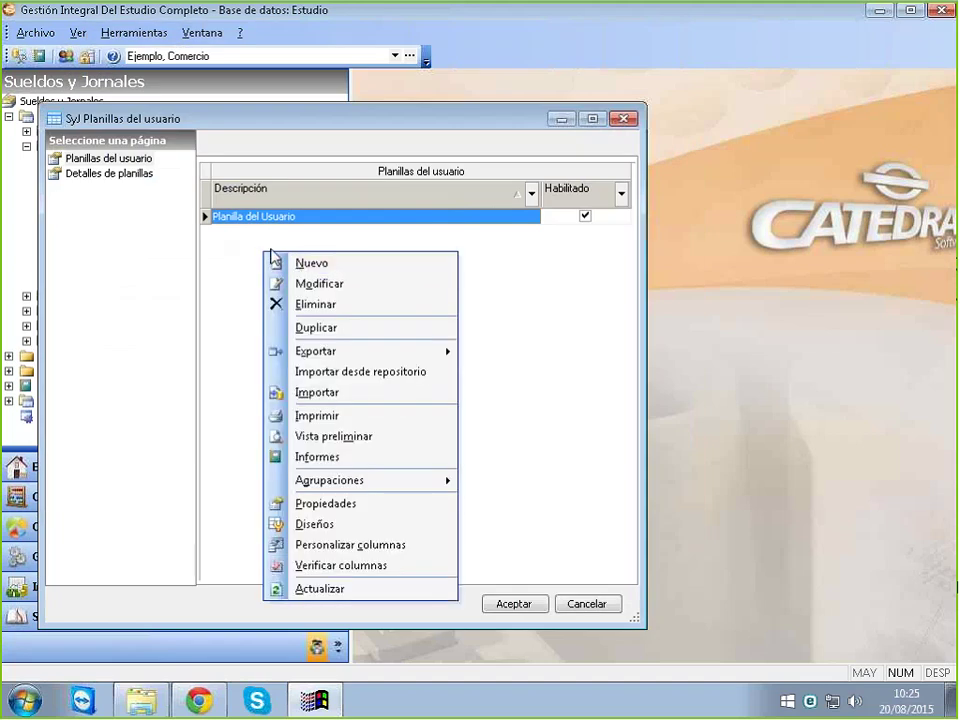
click(248, 253)
right_click(249, 249)
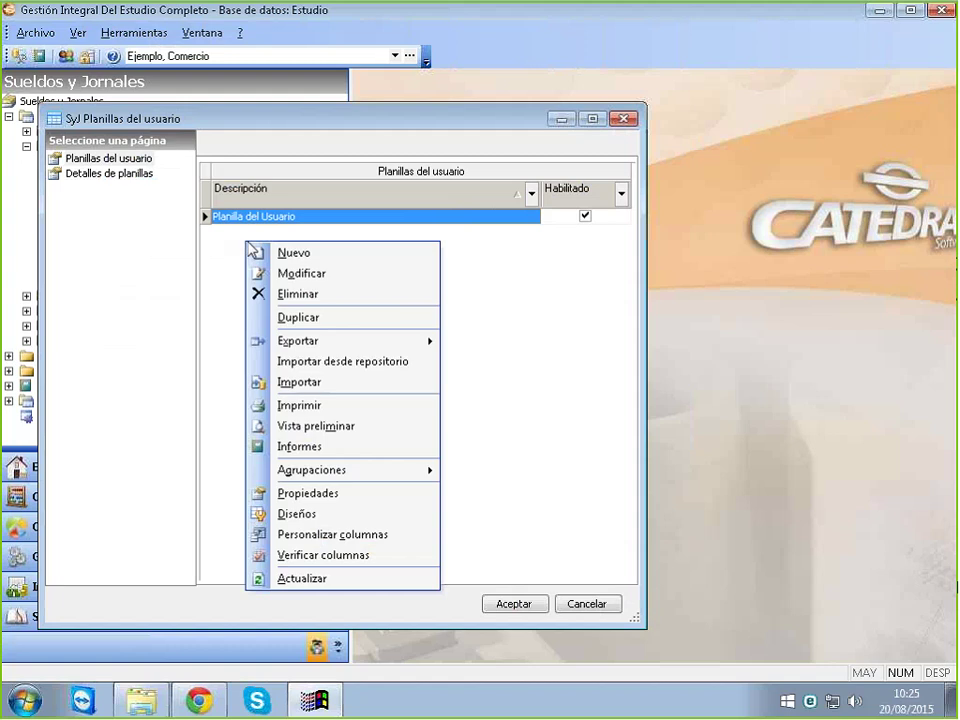
click(329, 390)
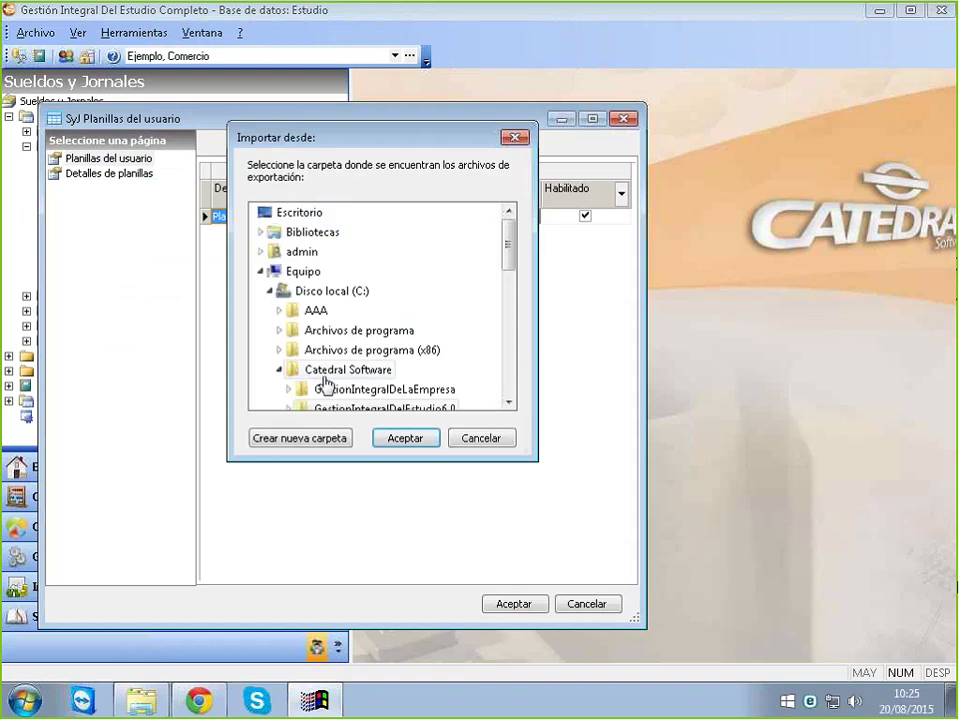
click(510, 403)
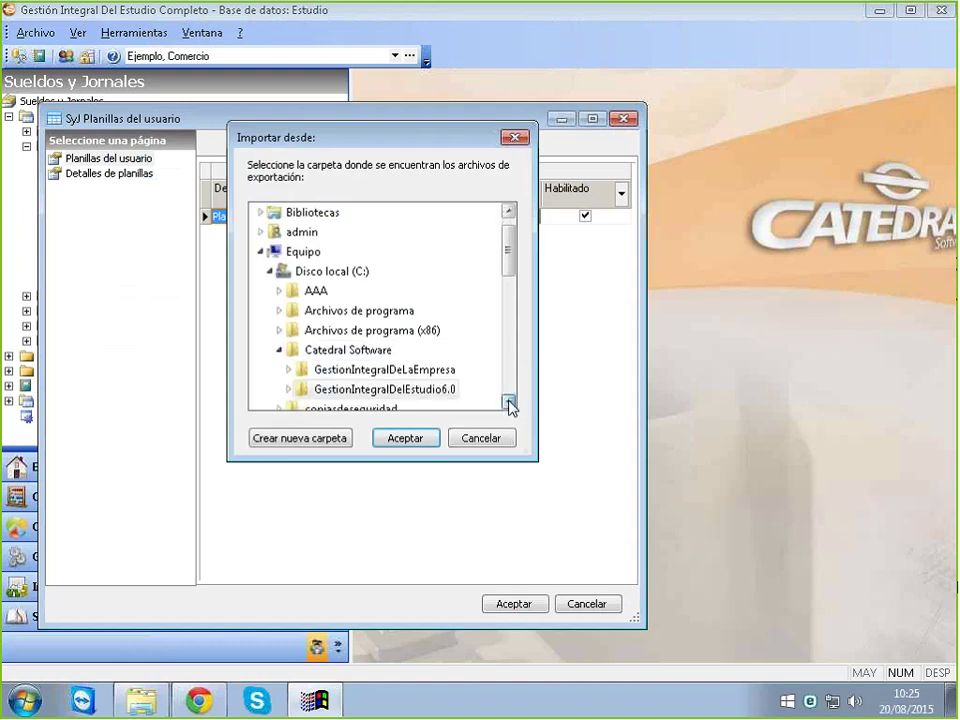
click(510, 403)
click(510, 403)
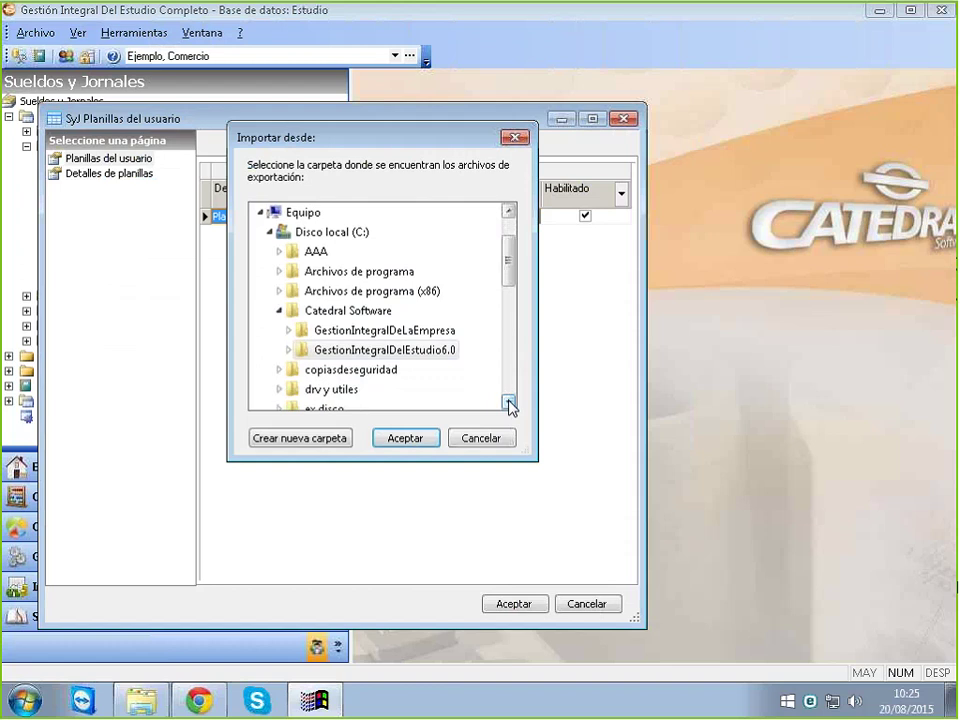
click(510, 403)
click(510, 403)
click(510, 403)
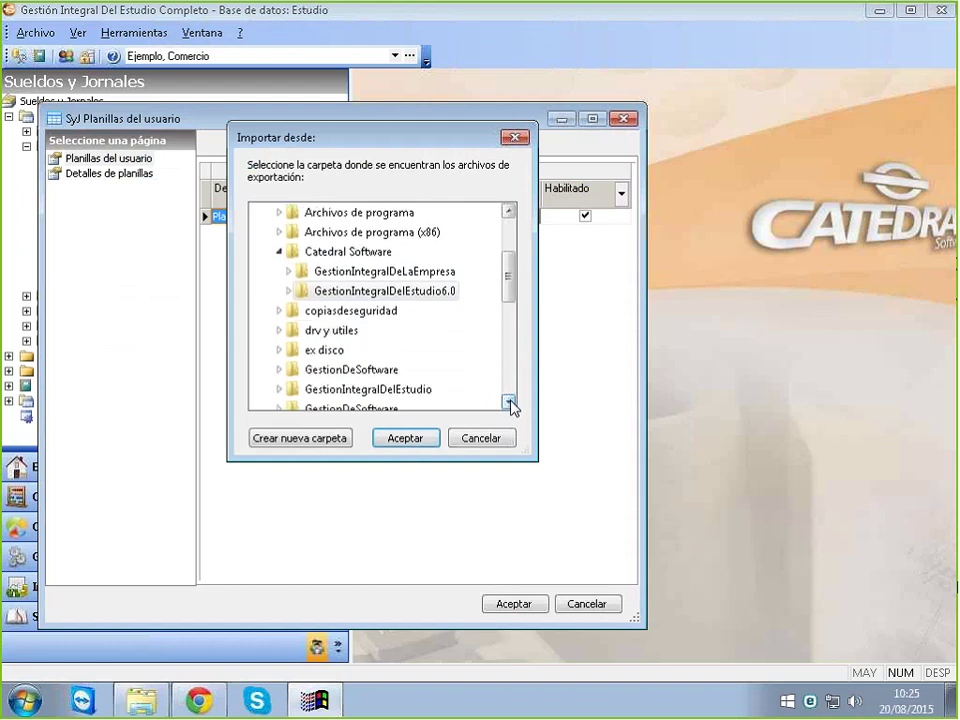
click(510, 403)
click(510, 403)
click(510, 403)
click(510, 403)
click(510, 403)
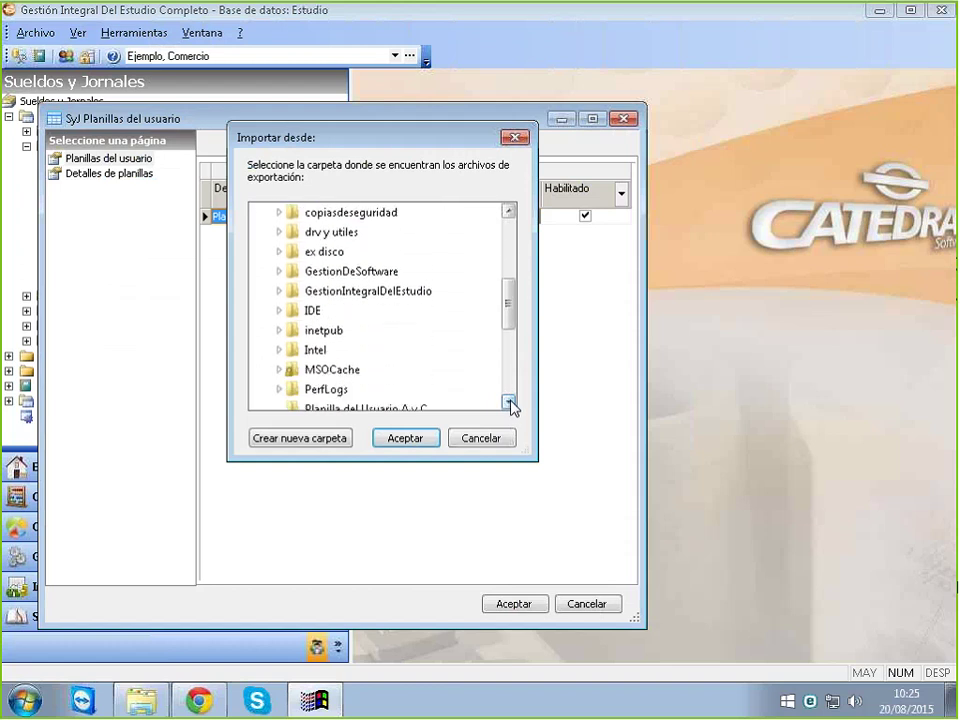
click(510, 403)
click(510, 403)
click(510, 403)
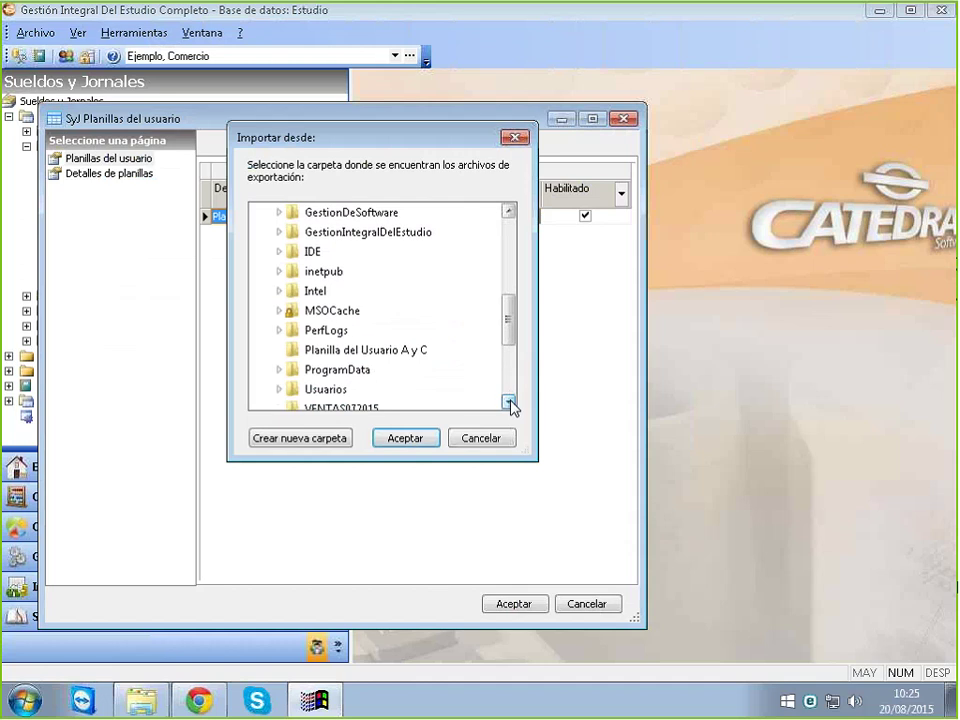
click(368, 350)
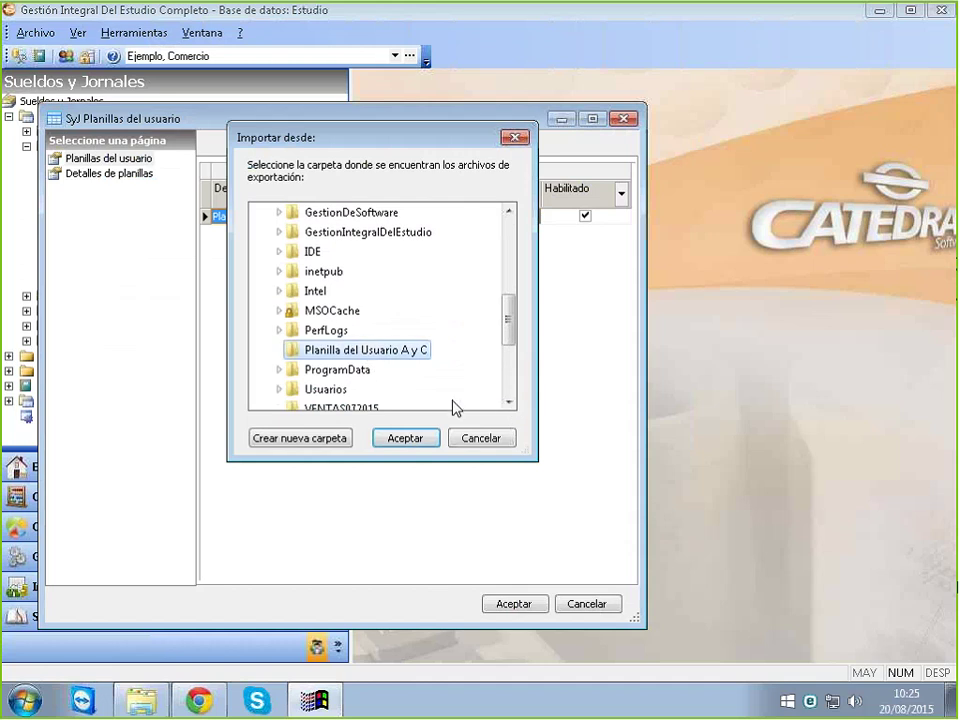
click(404, 436)
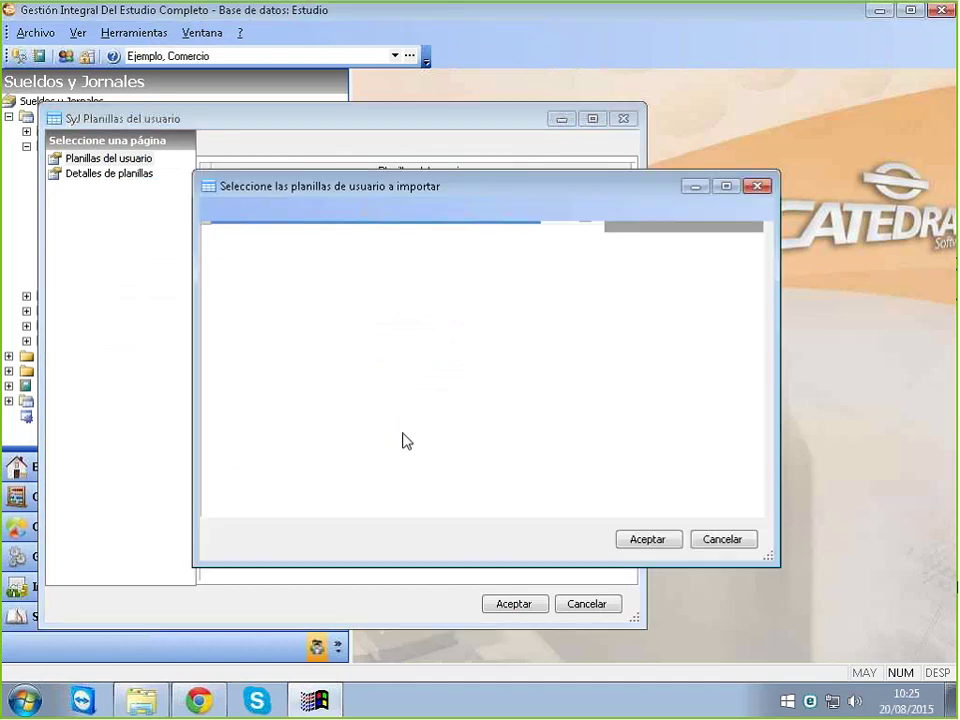
Choose the sheet "Borrador Aportes y Contribuciones" and import it into the user sheets
drag(506, 191, 362, 178)
click(152, 235)
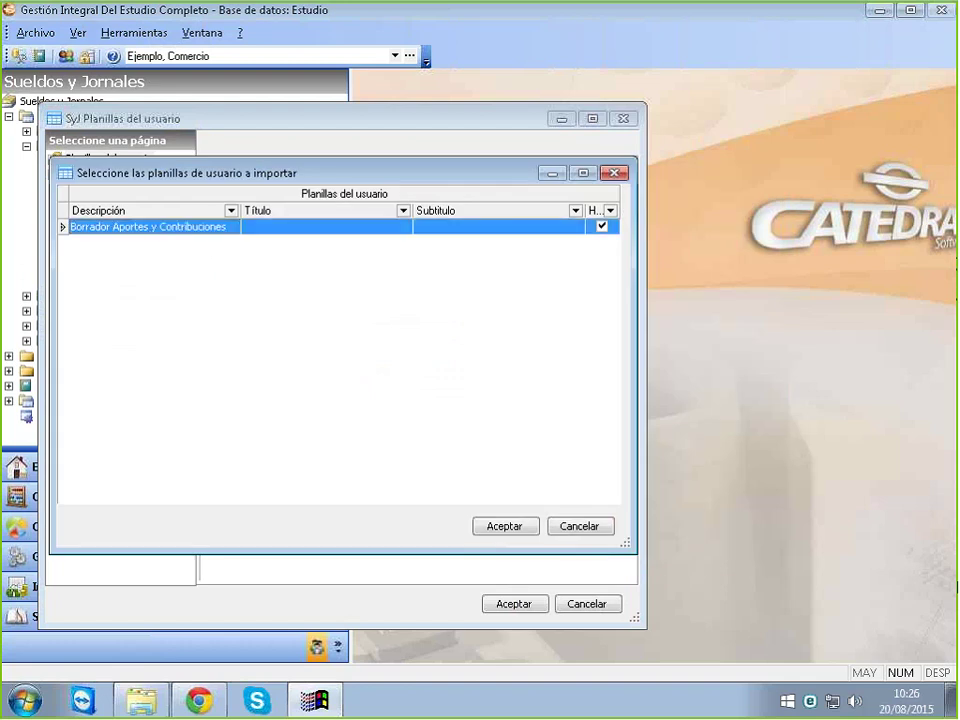
click(497, 529)
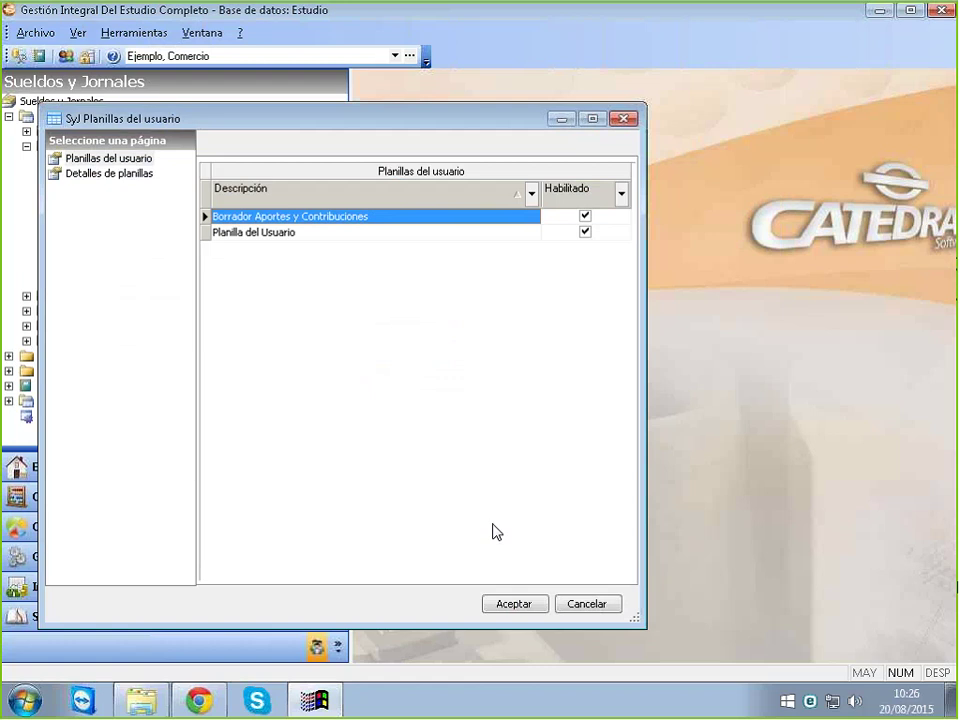
Review the detail rows of the Borrador Aportes y Contribuciones sheet, including their value origins and notes
click(97, 177)
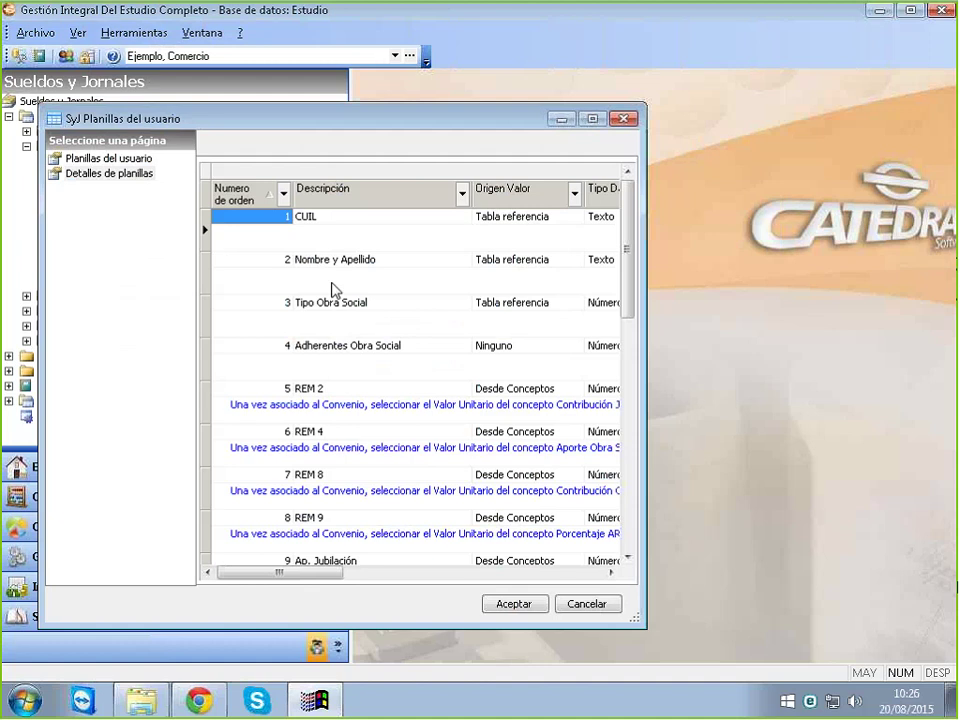
click(340, 259)
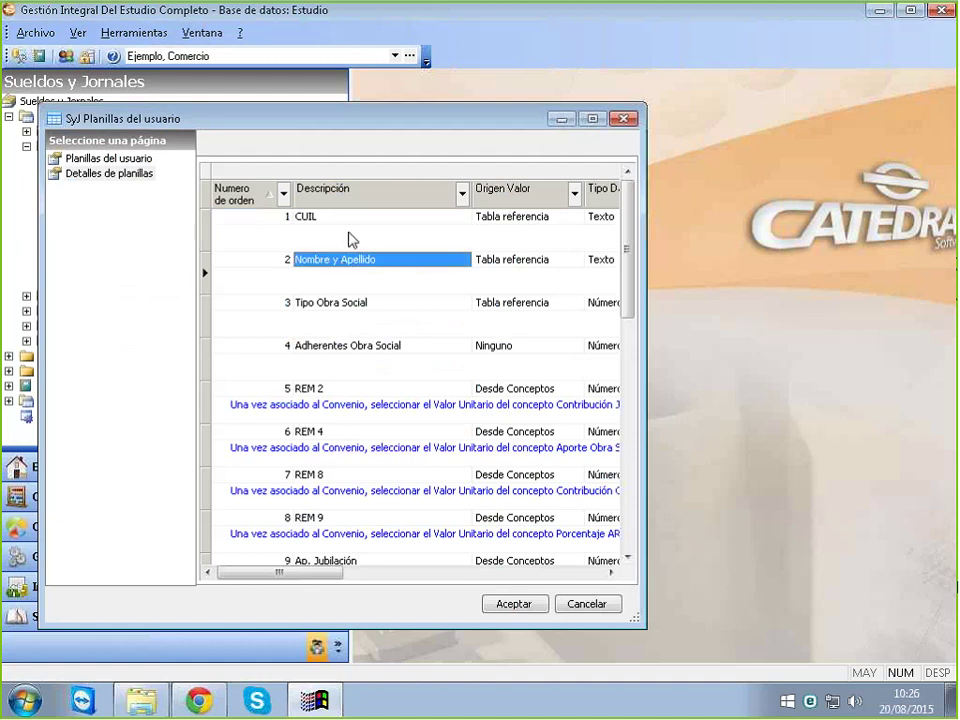
click(347, 222)
click(345, 260)
click(339, 308)
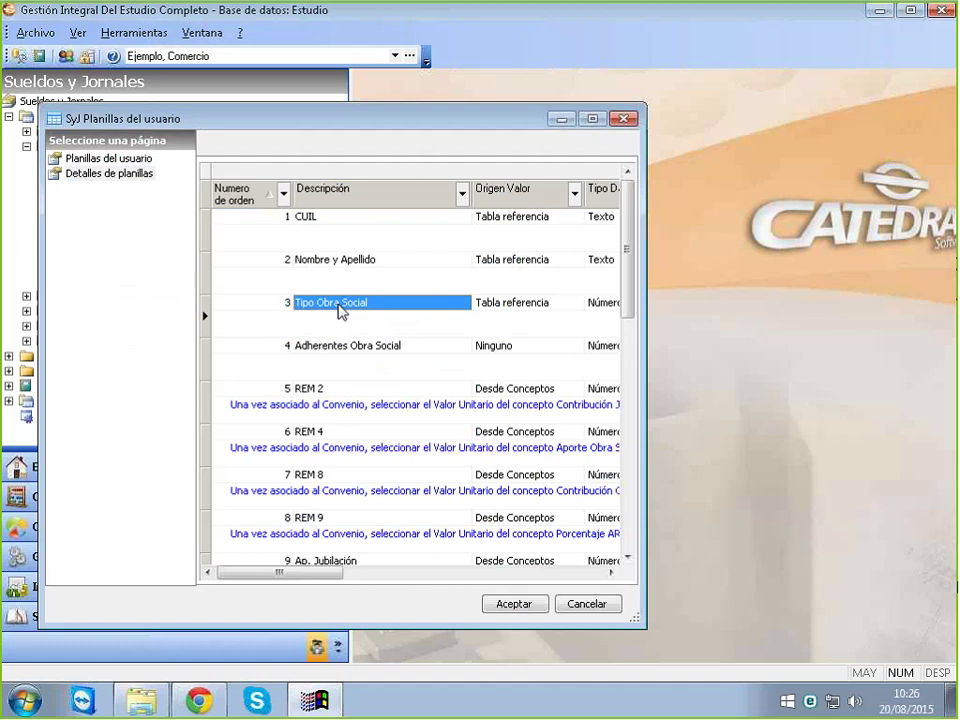
click(333, 366)
scroll(335, 365, down, 2)
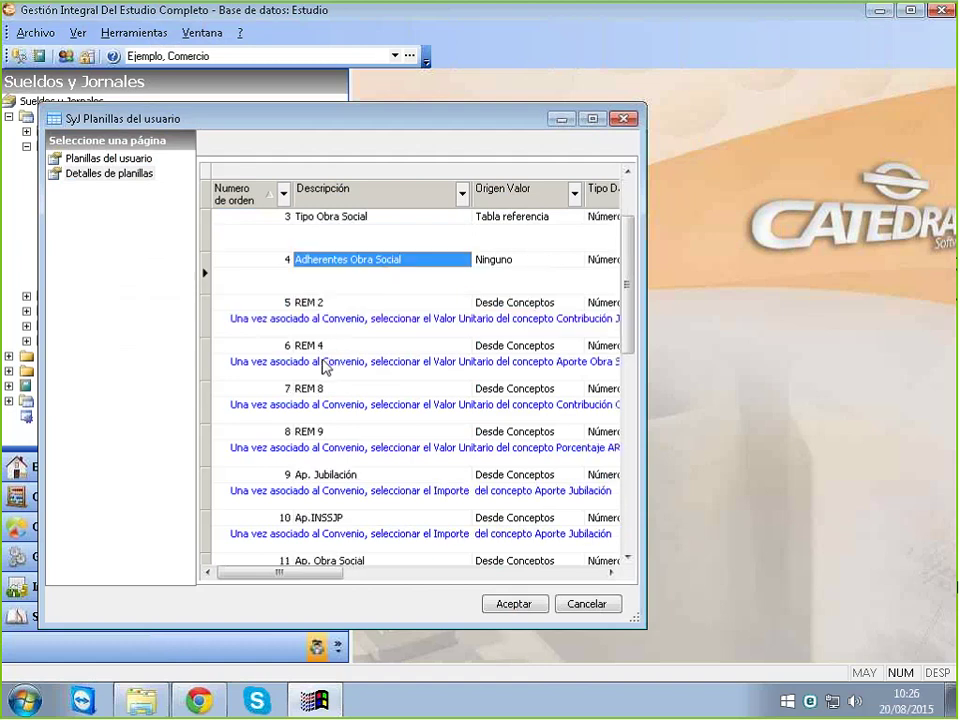
click(325, 366)
scroll(322, 400, down, 2)
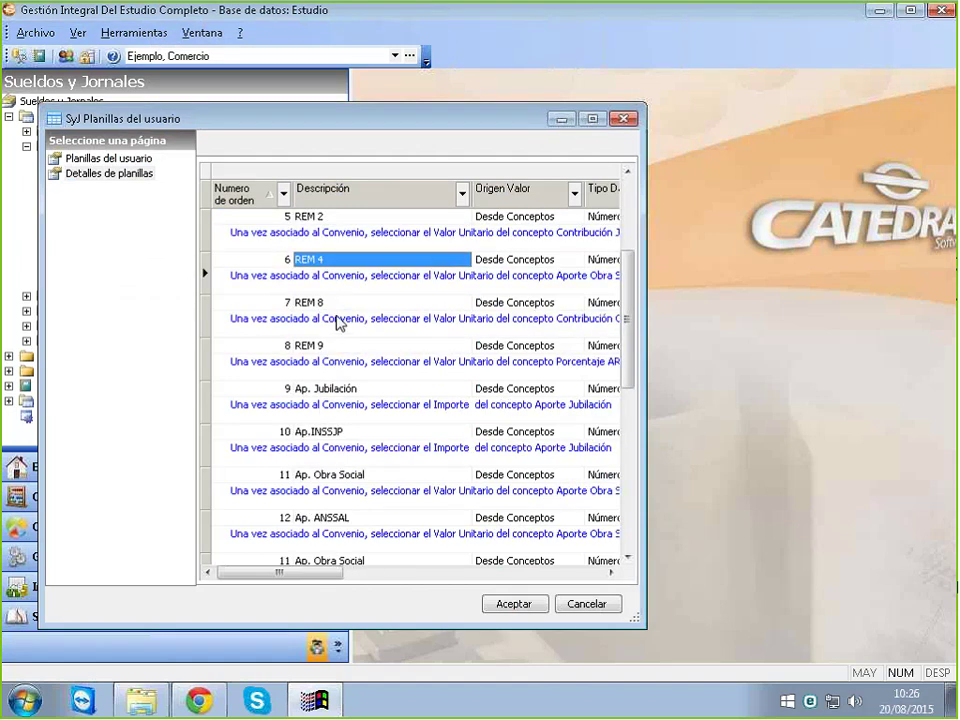
click(338, 322)
scroll(339, 332, down, 2)
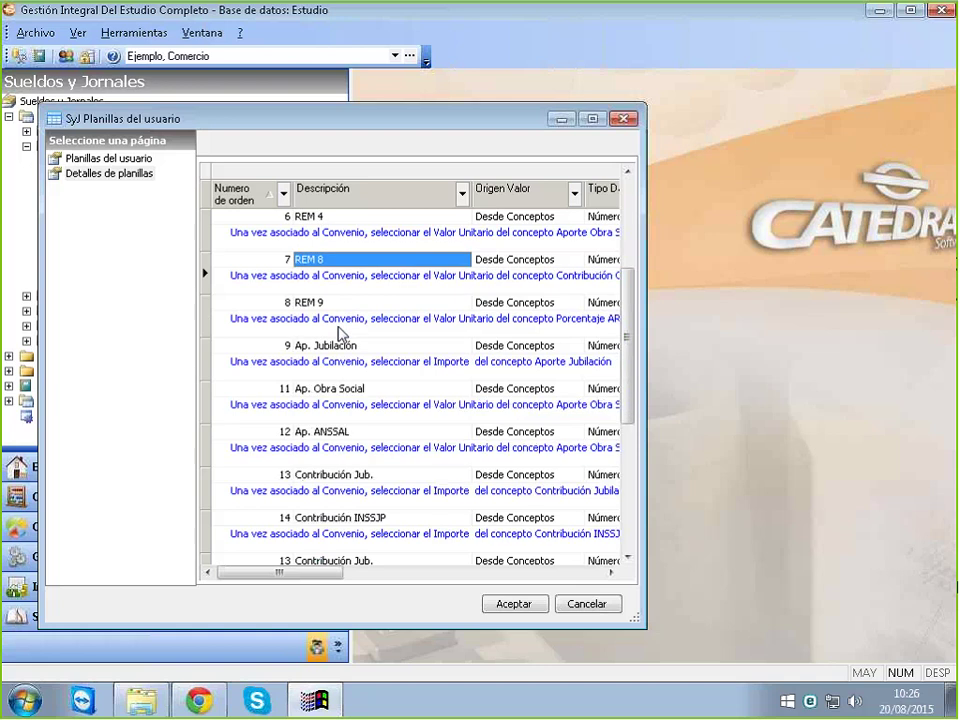
scroll(320, 376, down, 7)
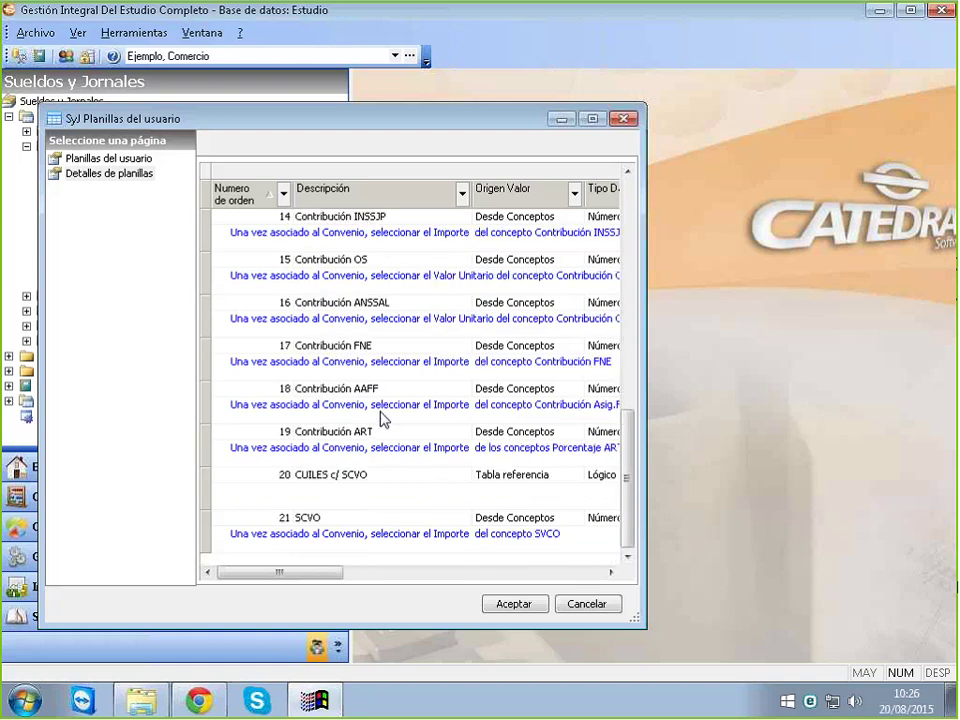
scroll(380, 415, up, 4)
scroll(386, 411, up, 8)
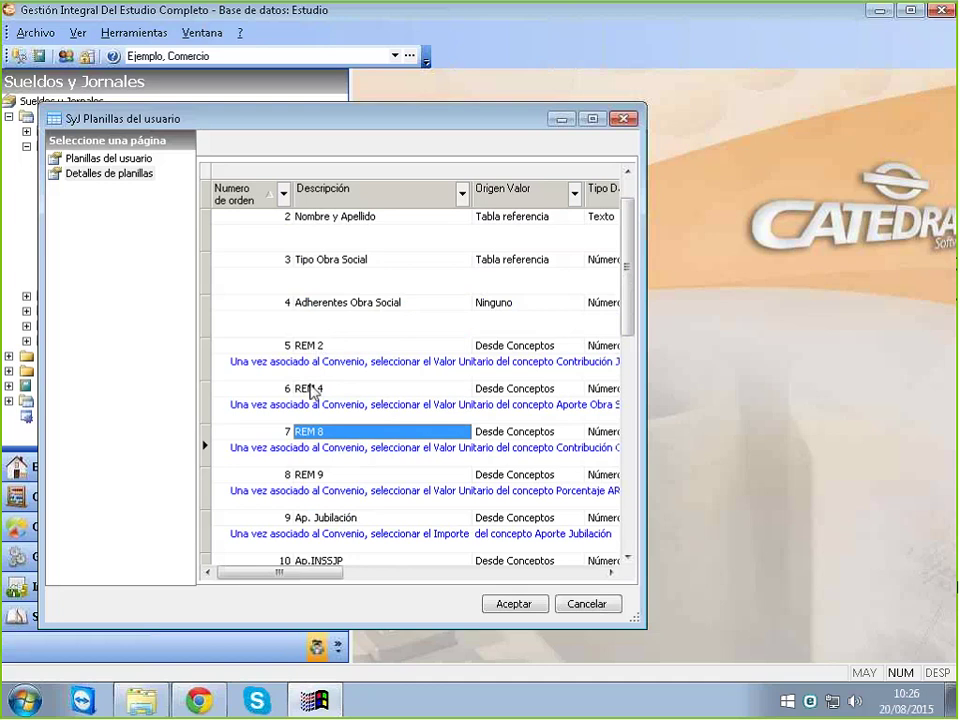
Revisit the sheet list and its details, view the blank form for a new detail row, and close it unsaved
click(100, 158)
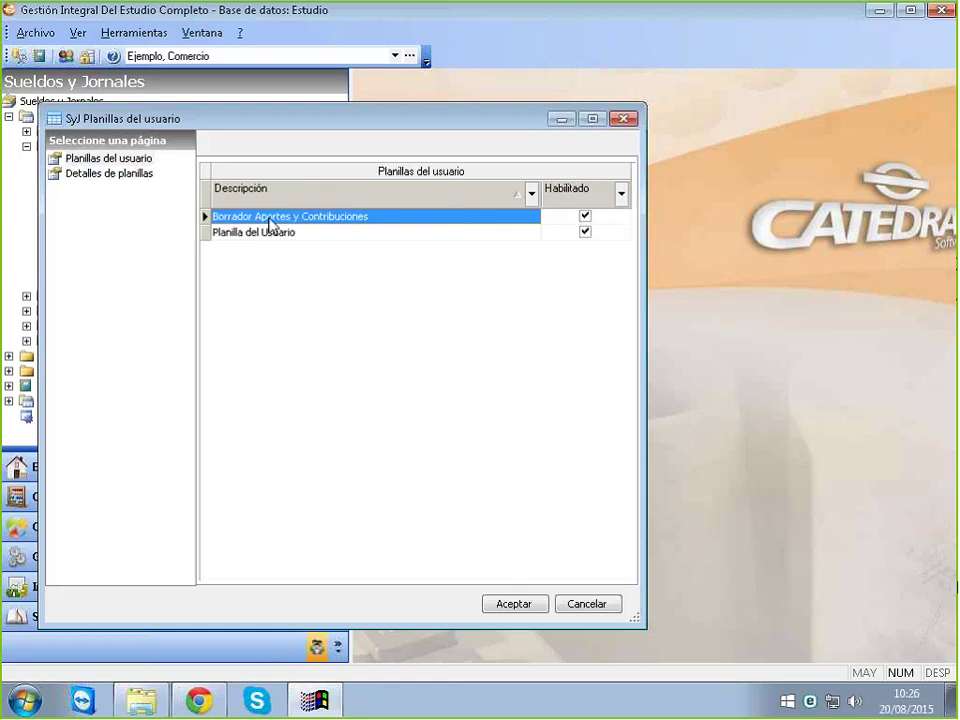
click(134, 160)
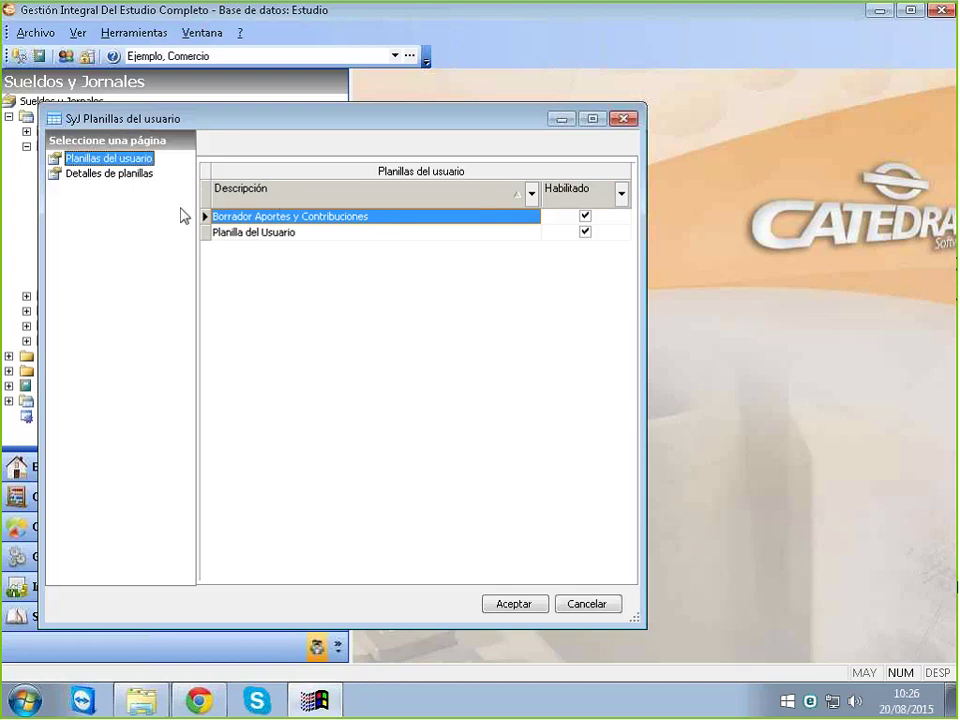
click(106, 175)
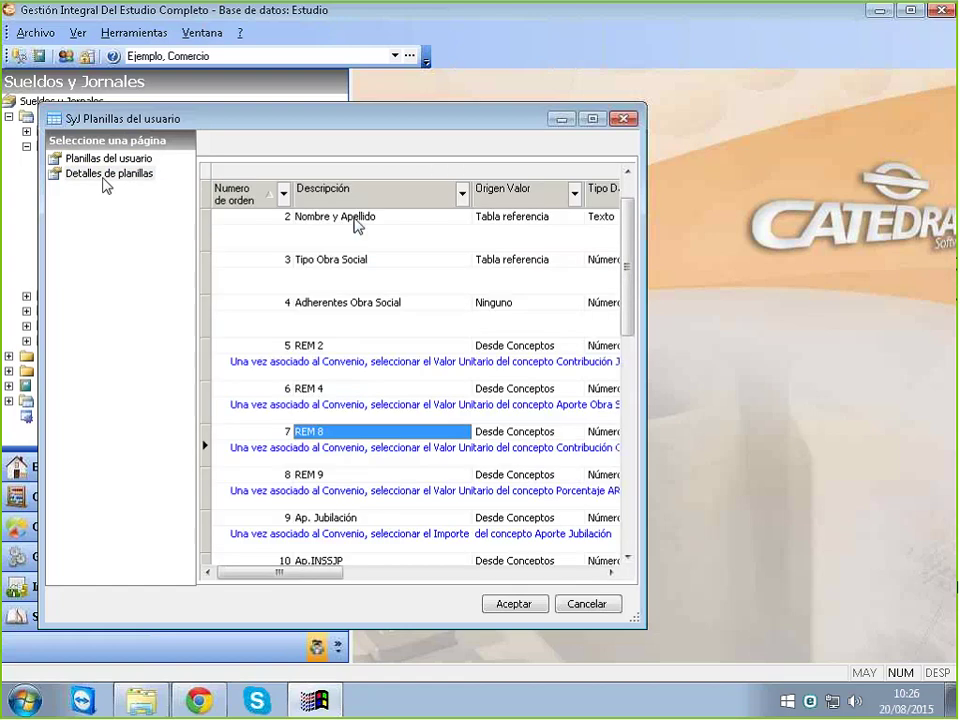
click(333, 321)
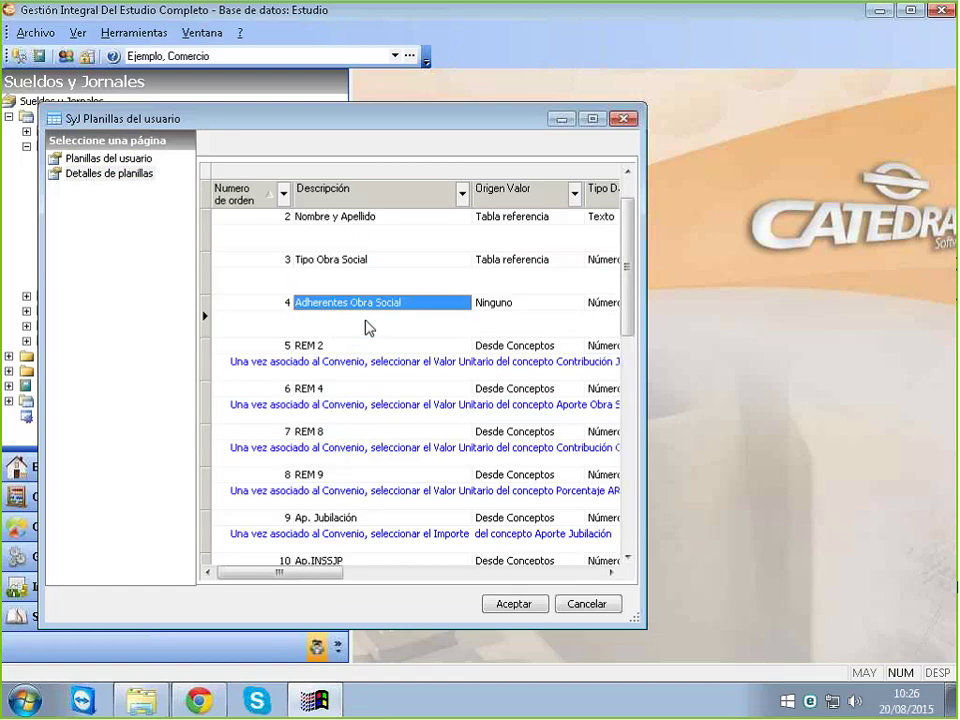
key(Insert)
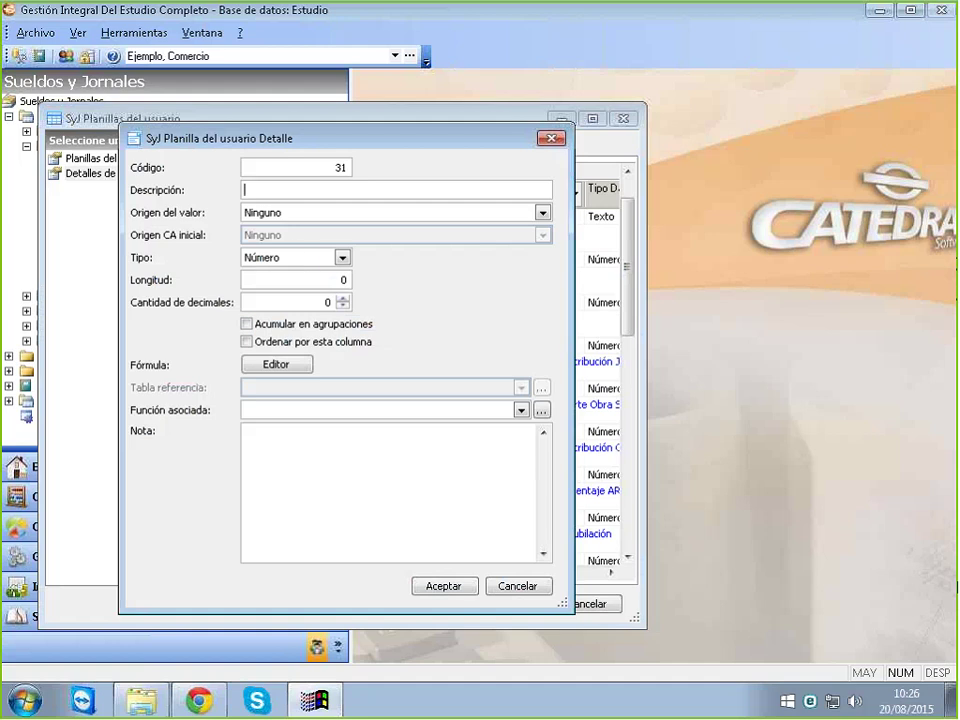
click(553, 140)
Go through the remaining detail rows and select the SCVO row, order number 21
scroll(339, 306, down, 1)
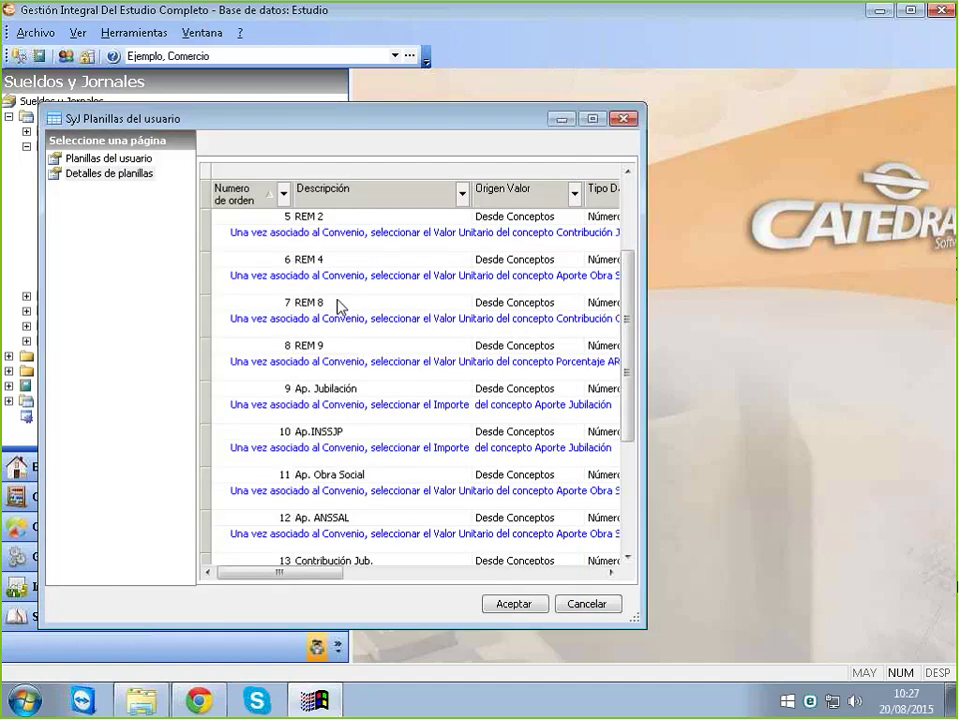
scroll(341, 308, down, 3)
click(313, 520)
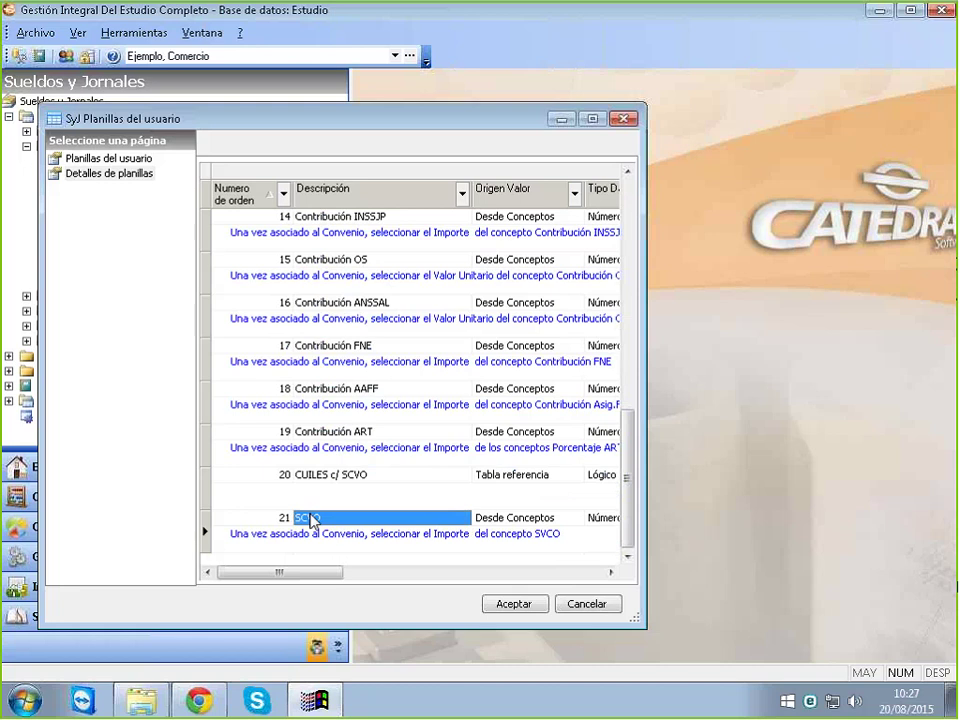
Delete the Borrador Aportes y Contribuciones sheet from the user sheets and close the window
right_click(335, 508)
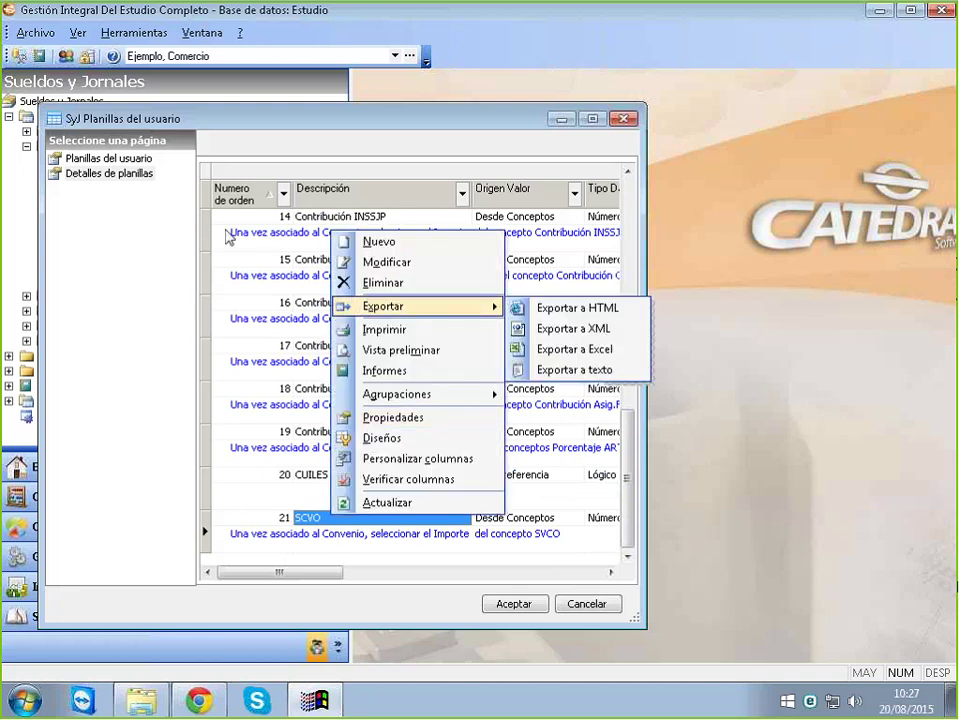
click(413, 160)
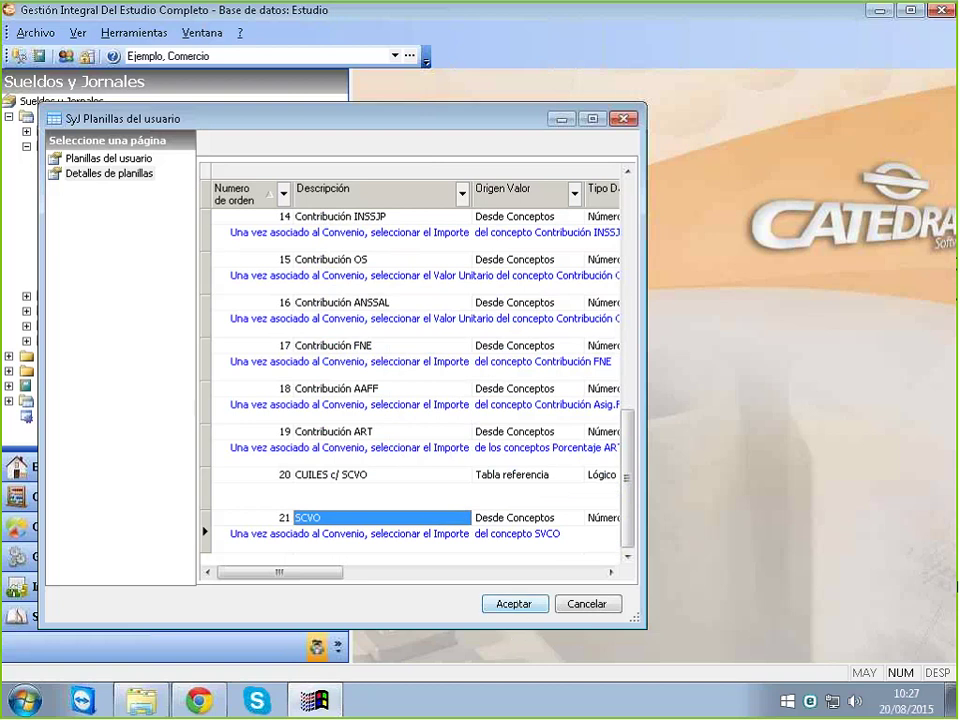
click(64, 157)
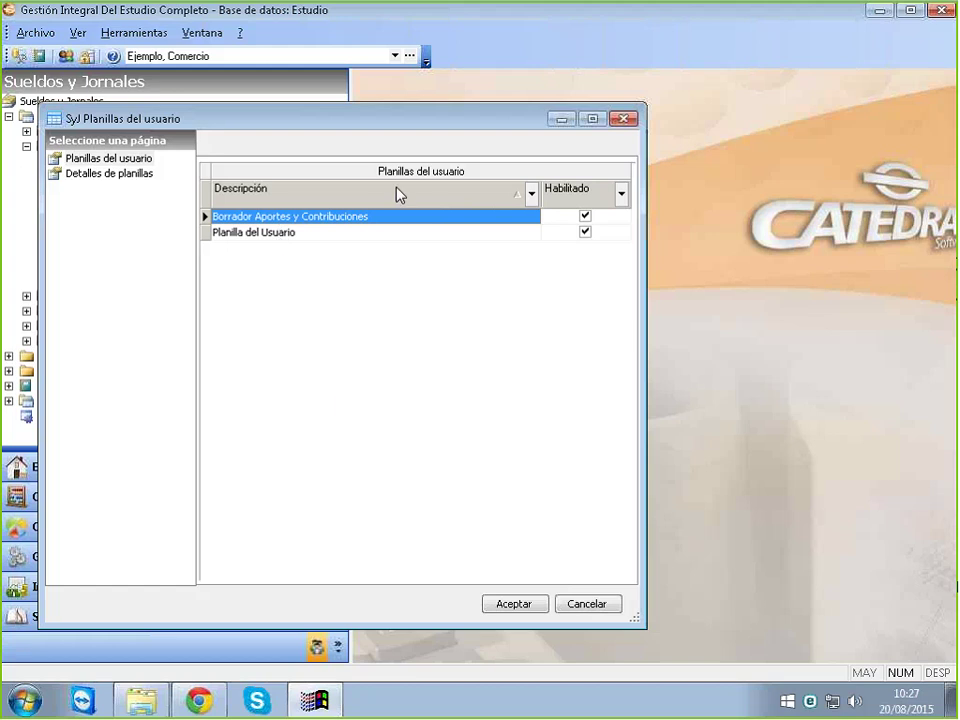
right_click(250, 216)
click(290, 266)
click(527, 416)
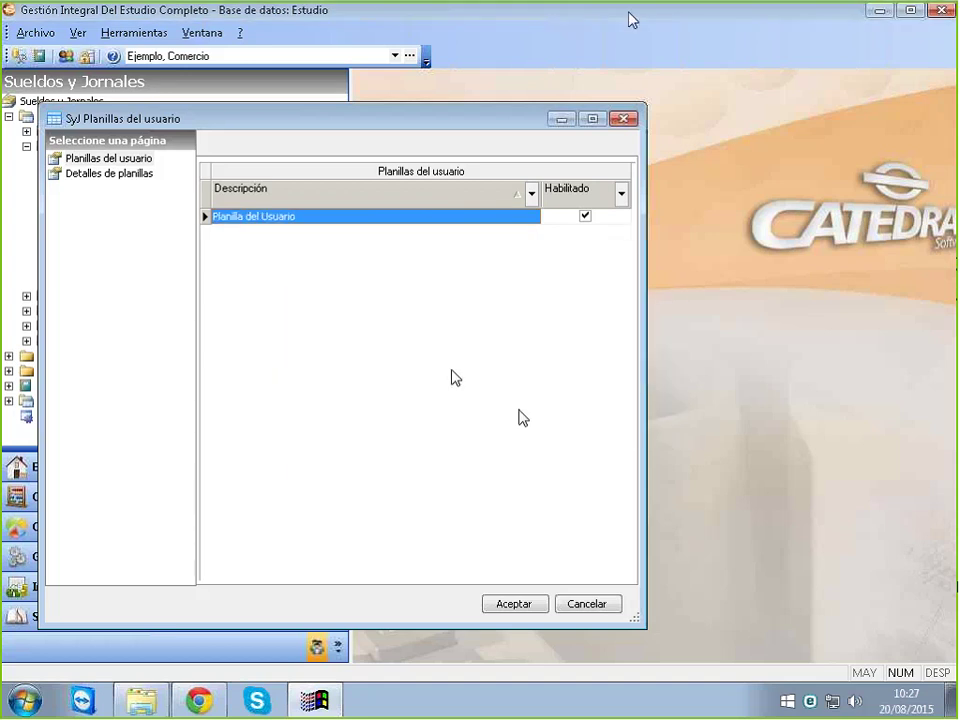
click(622, 120)
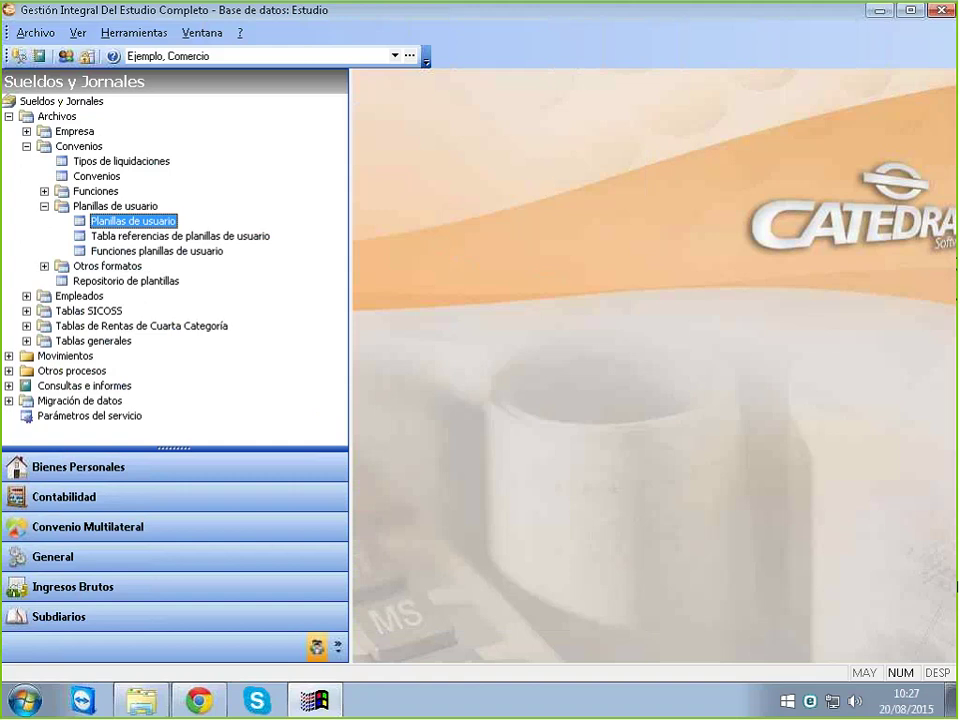
Switch to File Explorer and examine the Planilla Aportes y Contribuciones archive and its extraction options in C:\Planilla del Usuario A y C
click(148, 708)
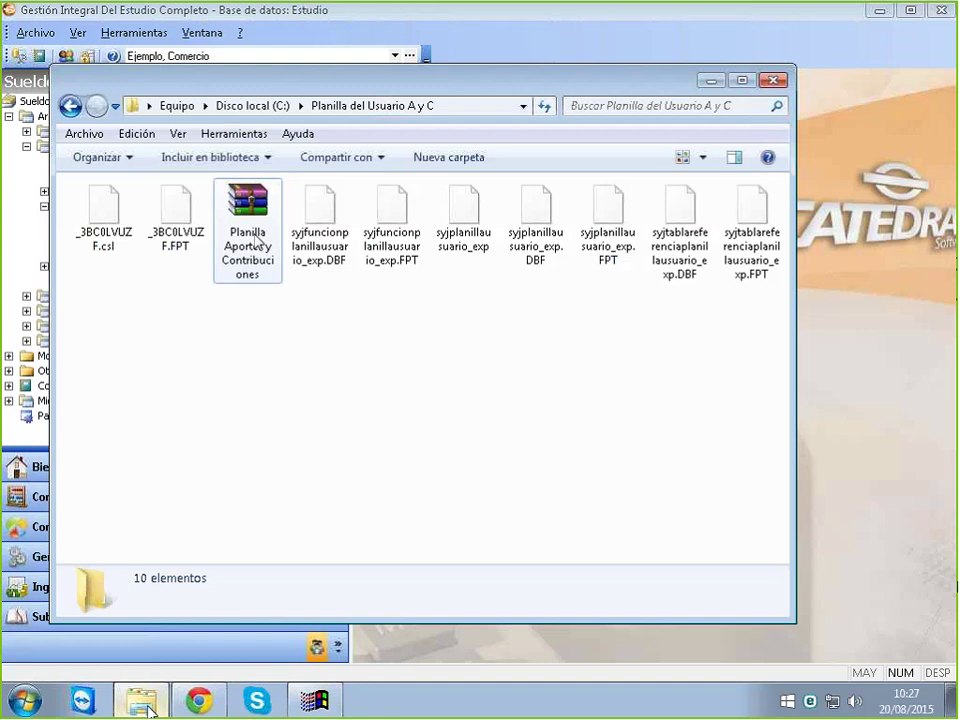
click(253, 243)
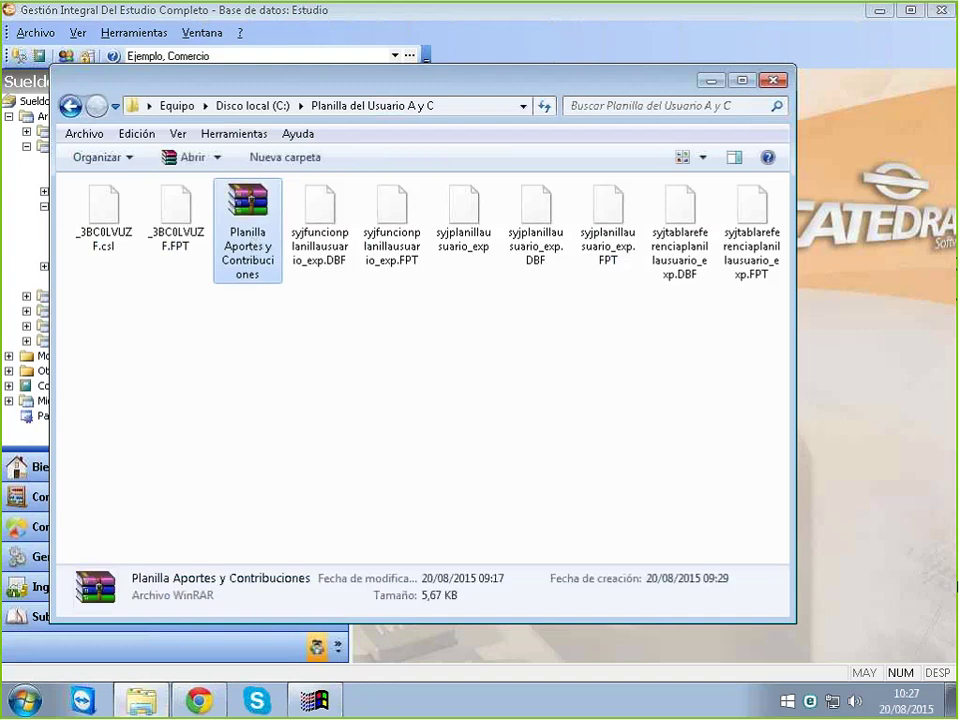
click(75, 109)
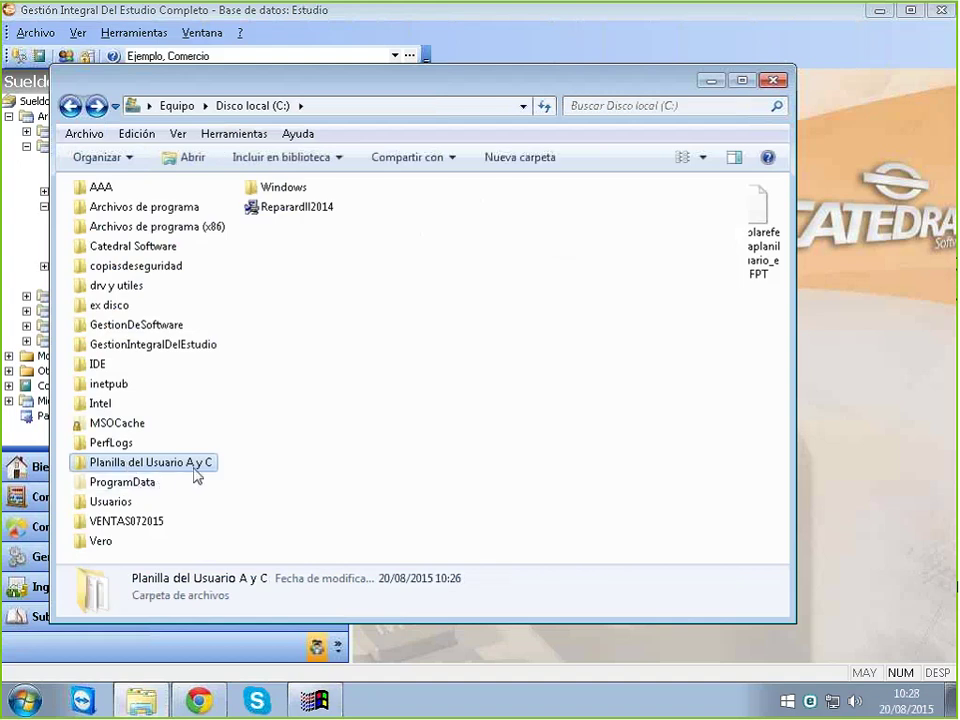
double_click(160, 466)
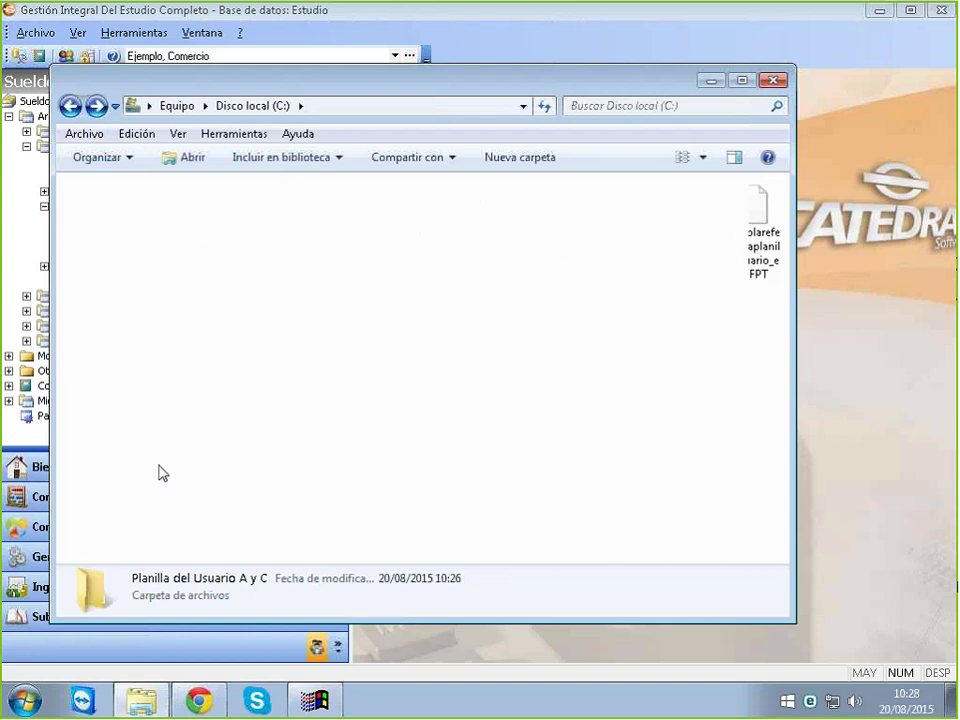
click(252, 243)
right_click(252, 243)
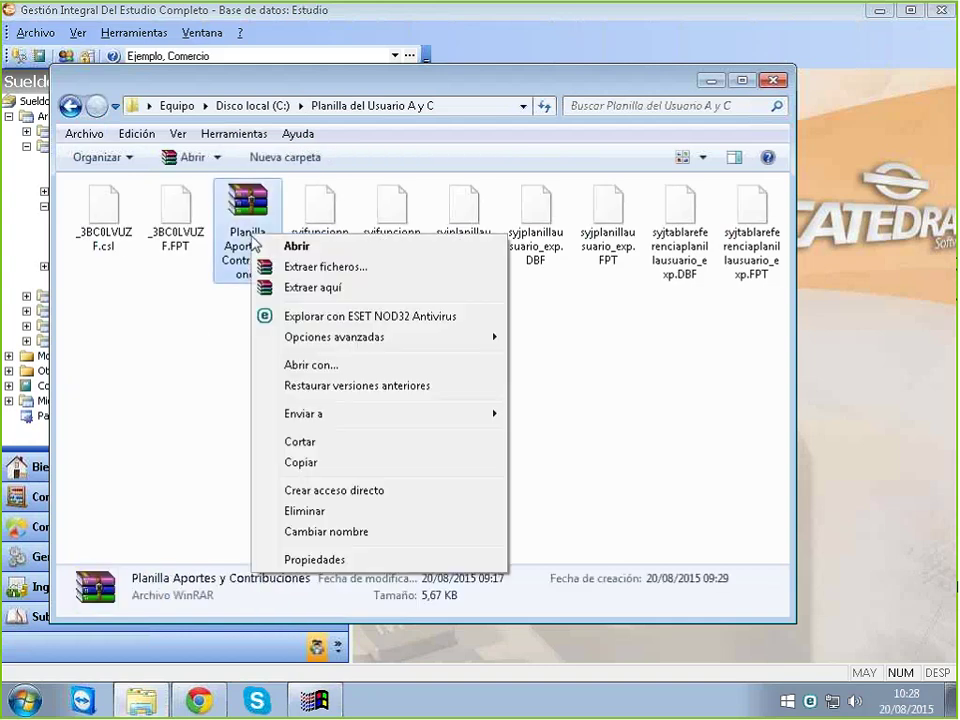
click(133, 349)
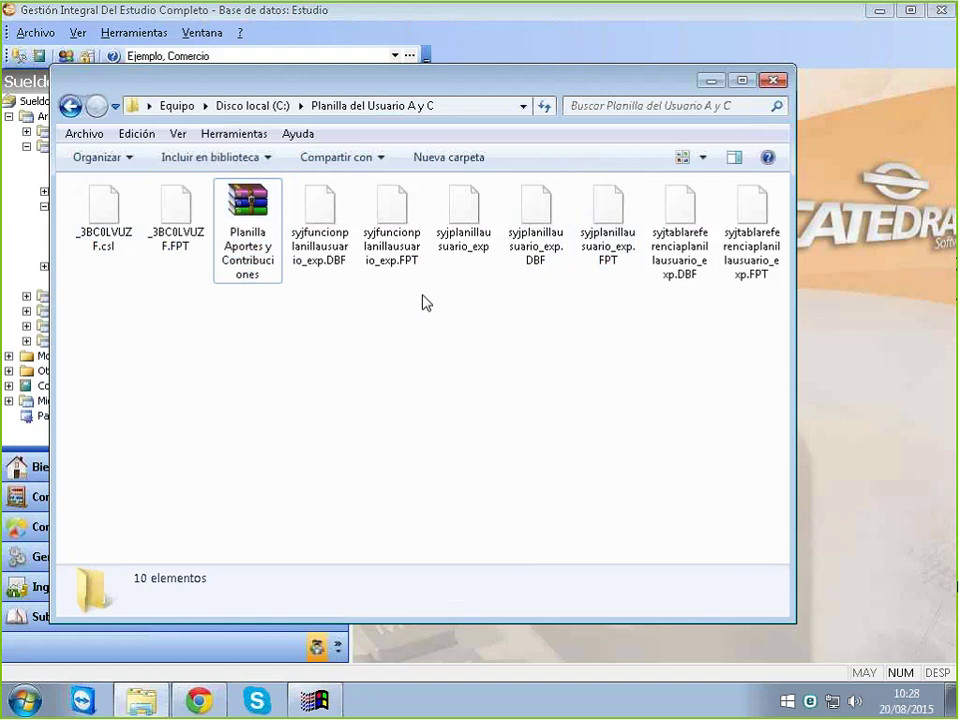
click(712, 80)
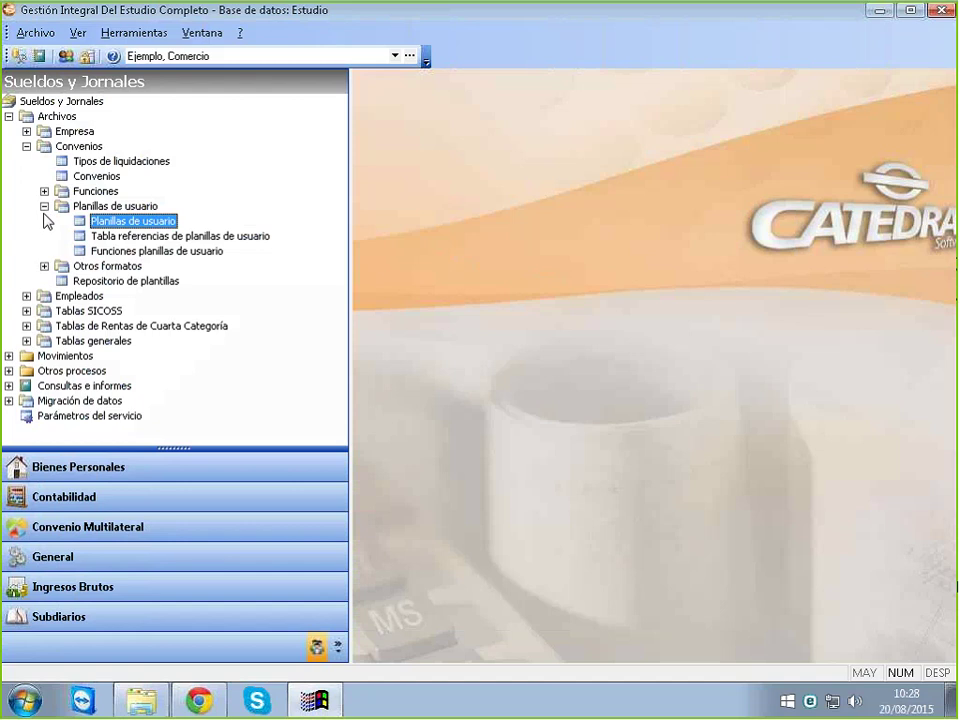
Reopen the Planillas de usuario list under Archivos, Convenios
click(27, 147)
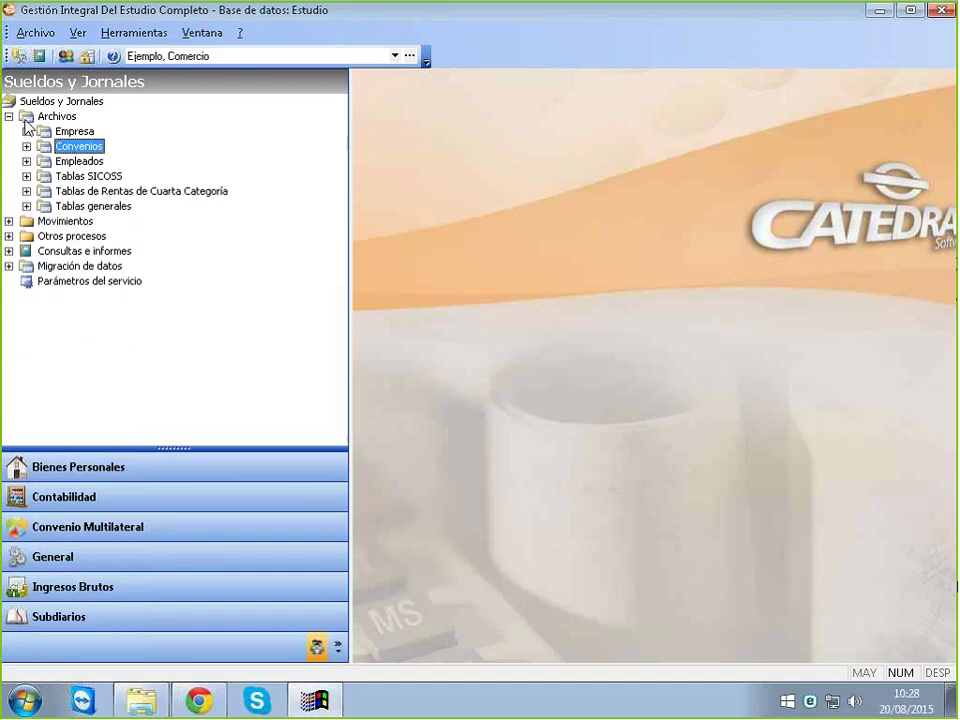
click(27, 147)
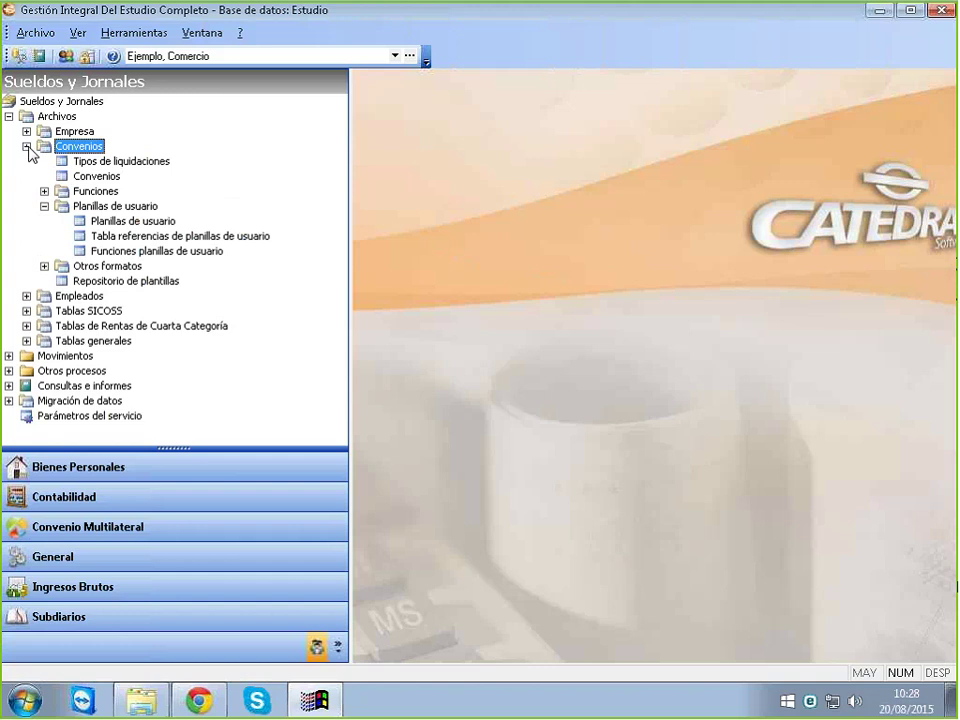
click(107, 222)
double_click(107, 222)
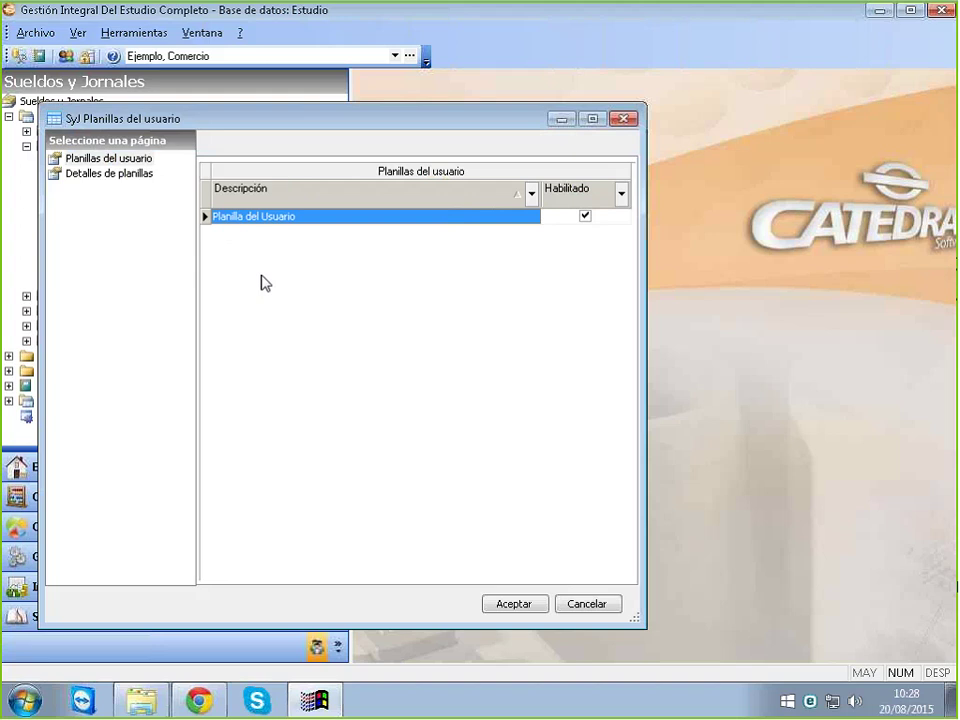
right_click(262, 276)
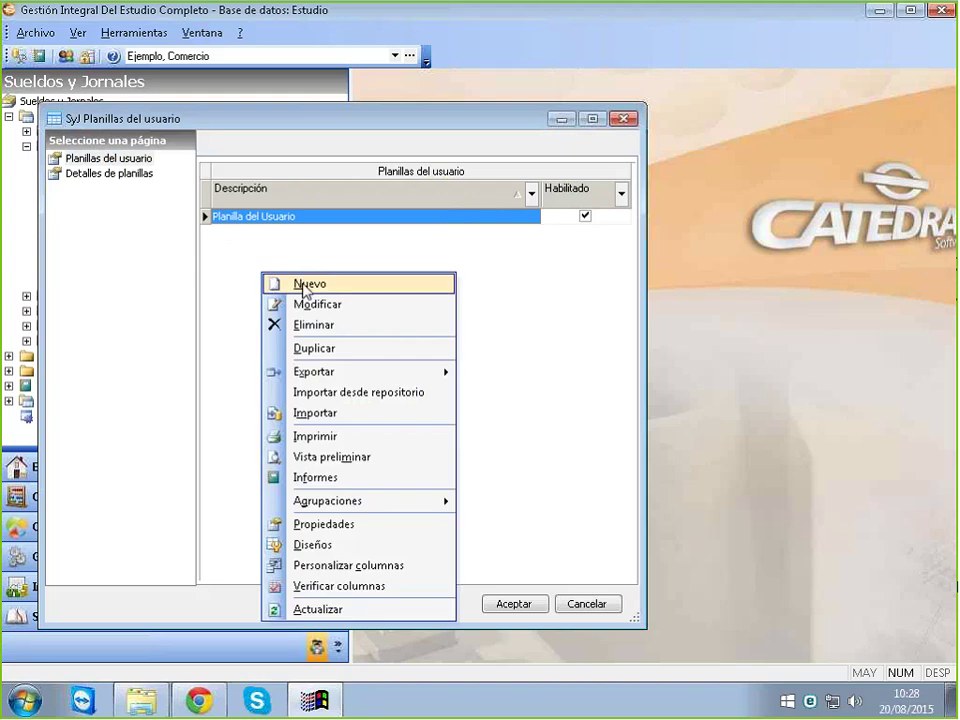
click(304, 285)
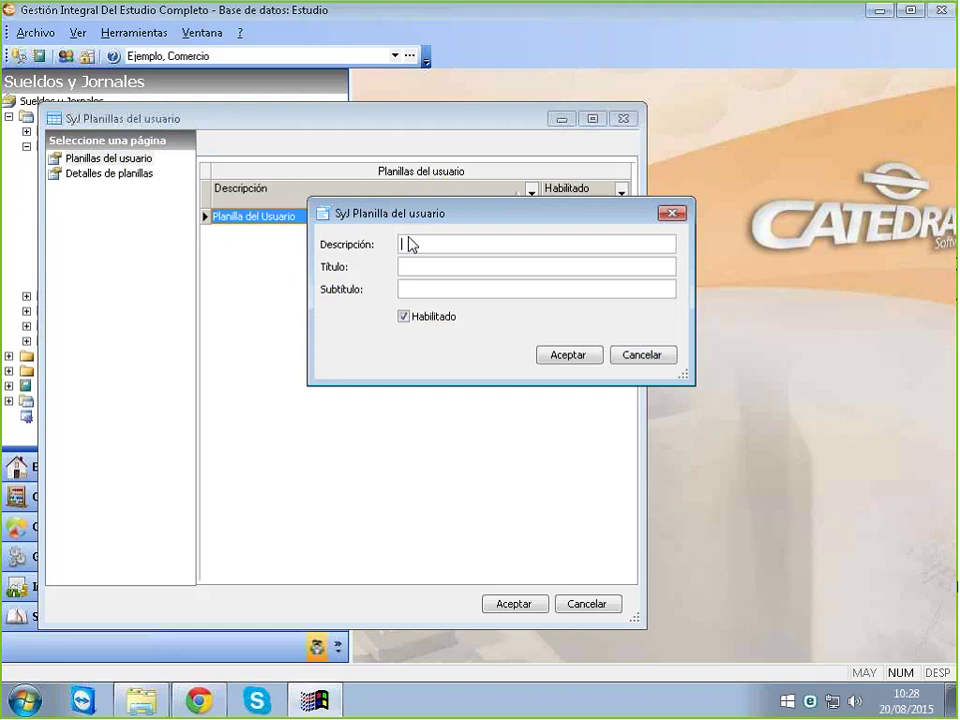
drag(476, 220, 300, 216)
key(Escape)
Import the sheet Borrador Aportes y Contribuciones from the folder "Planilla del Usuario A y C" on drive C
right_click(299, 268)
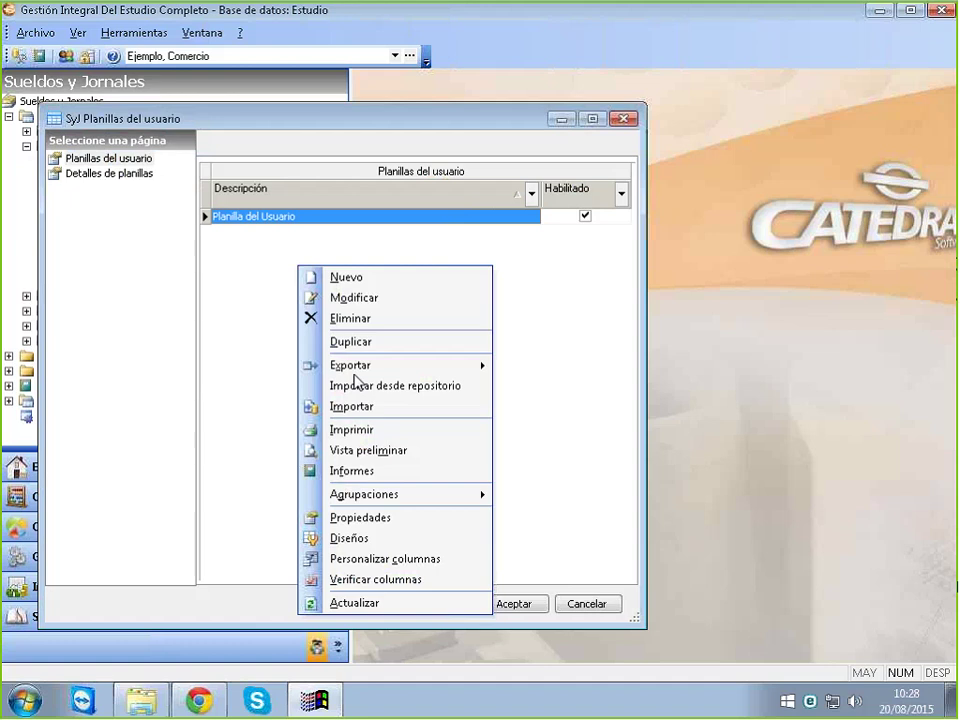
click(363, 406)
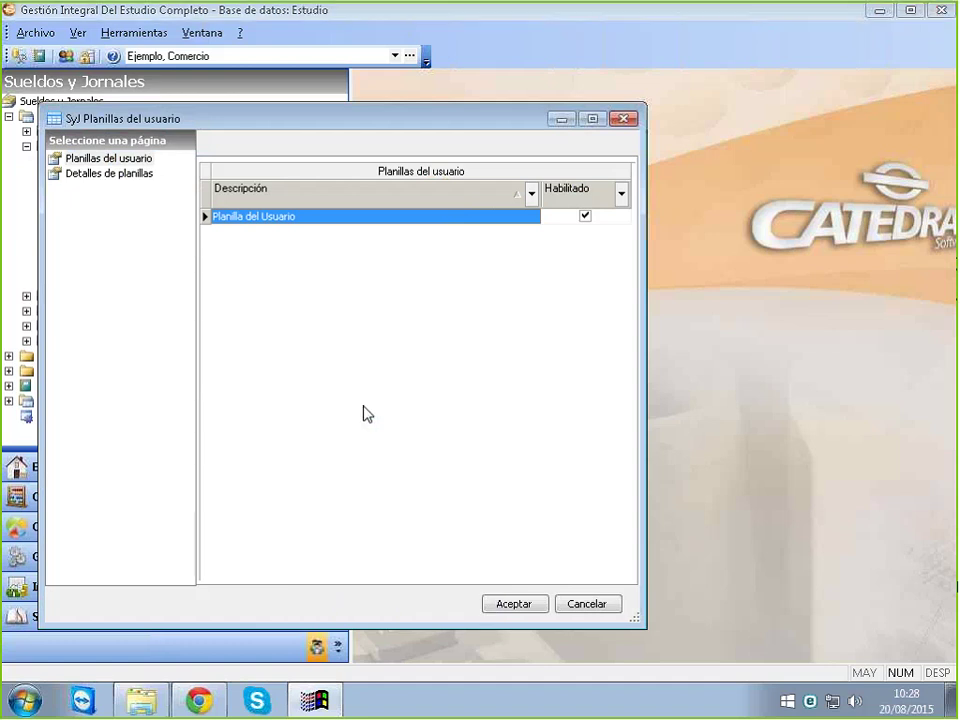
click(509, 403)
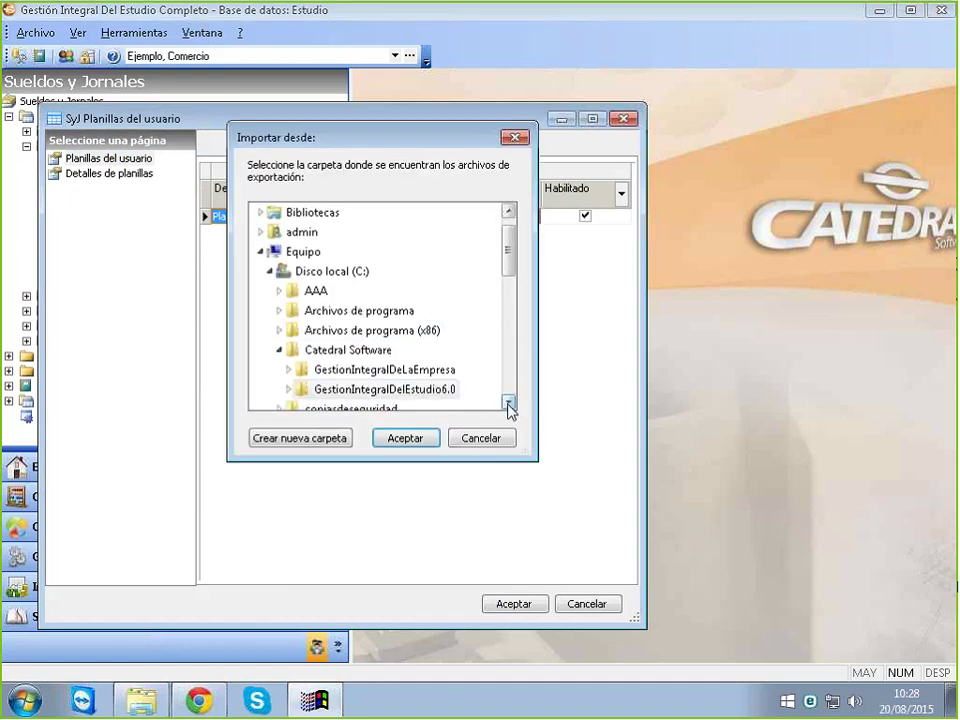
click(509, 403)
click(509, 403)
click(509, 402)
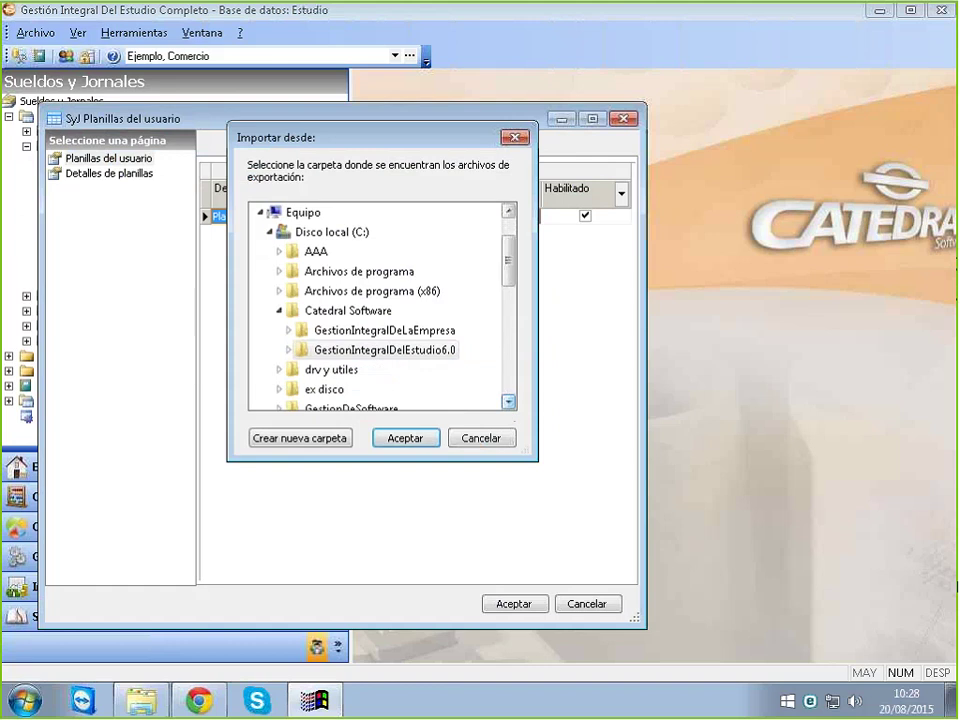
click(509, 403)
click(509, 403)
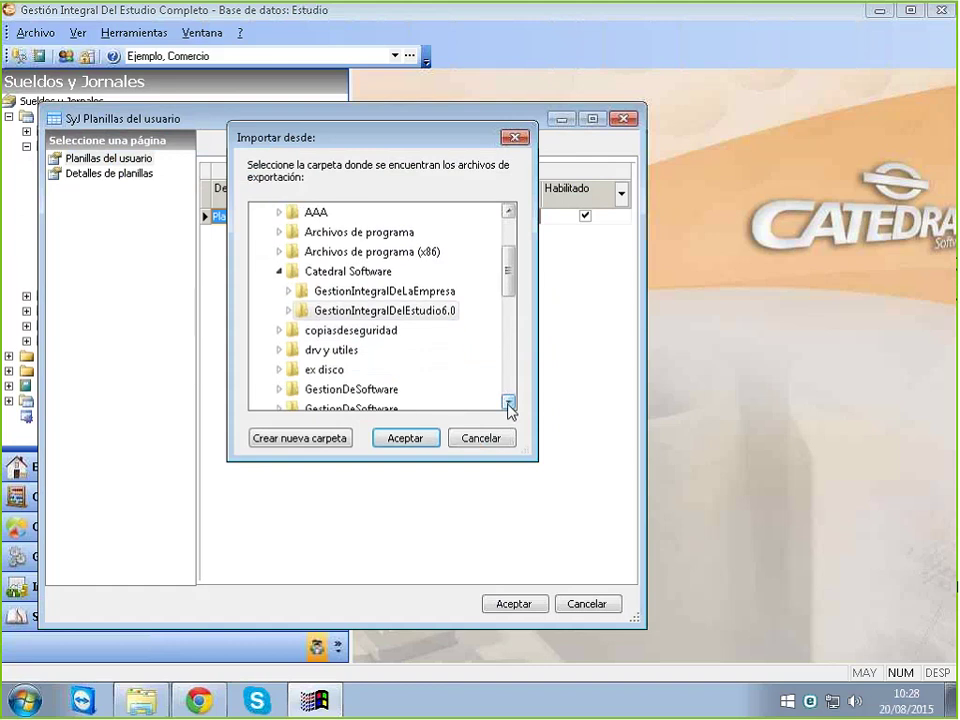
click(509, 403)
click(509, 403)
click(509, 403)
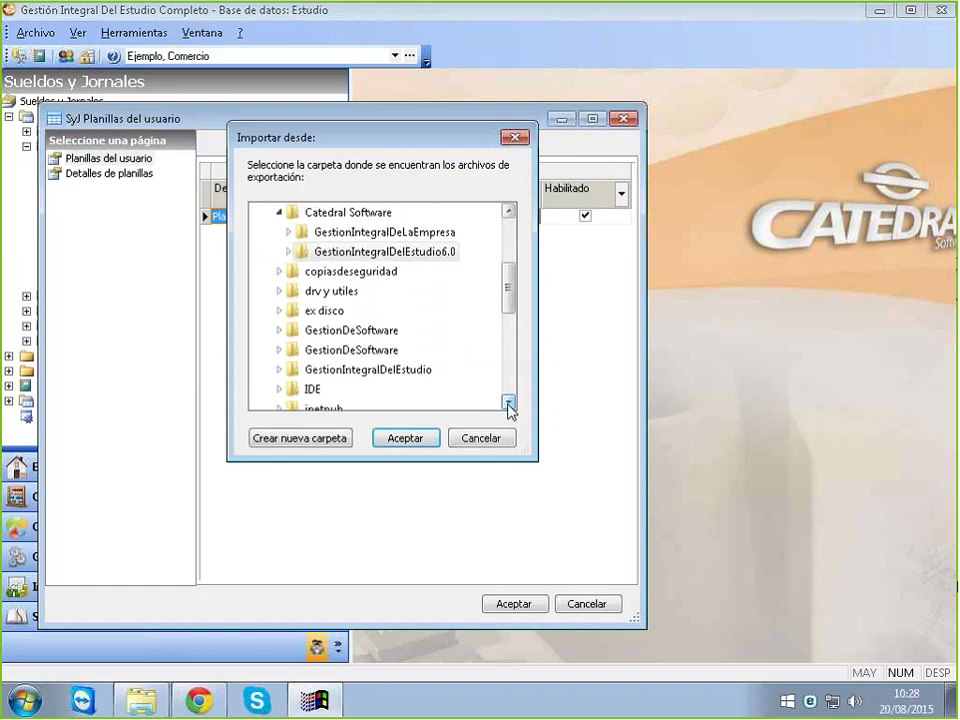
click(509, 403)
click(509, 403)
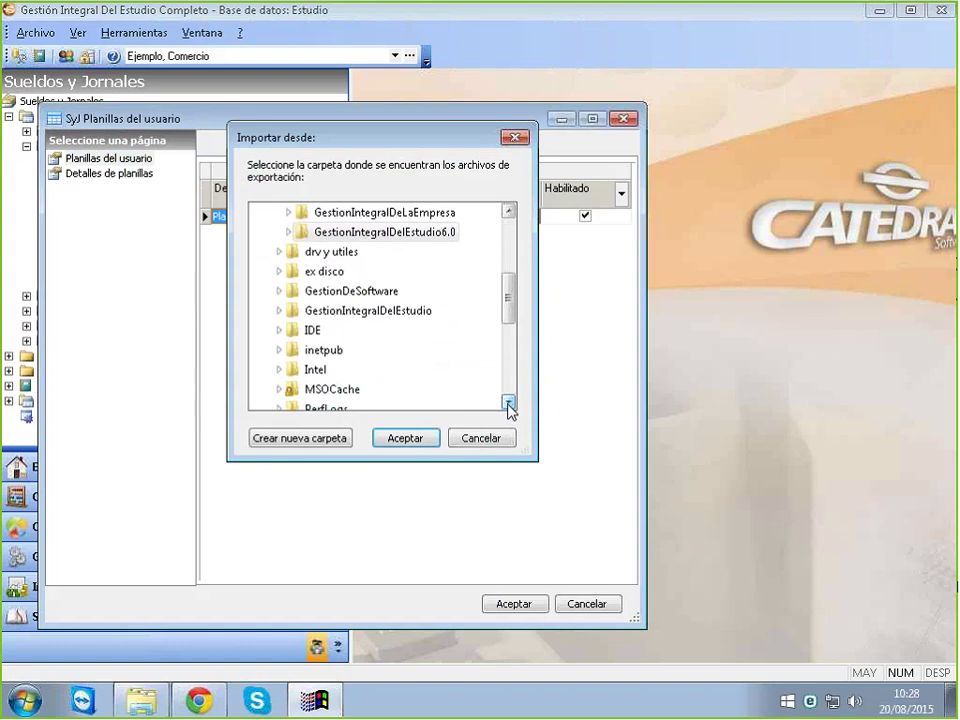
click(509, 403)
click(509, 403)
click(509, 403)
click(509, 403)
click(341, 314)
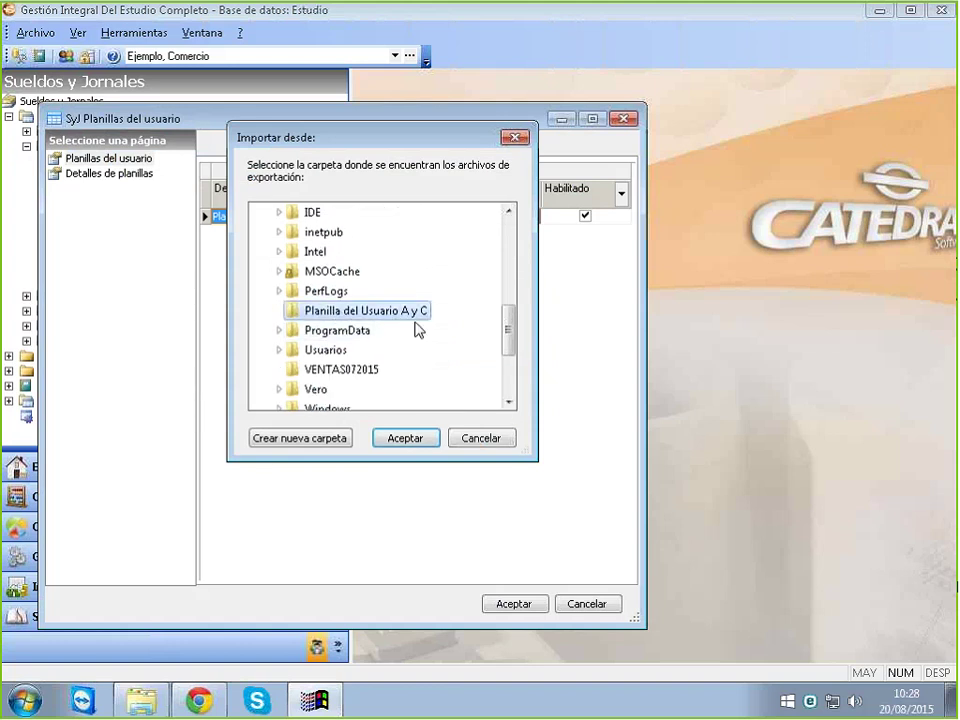
click(405, 438)
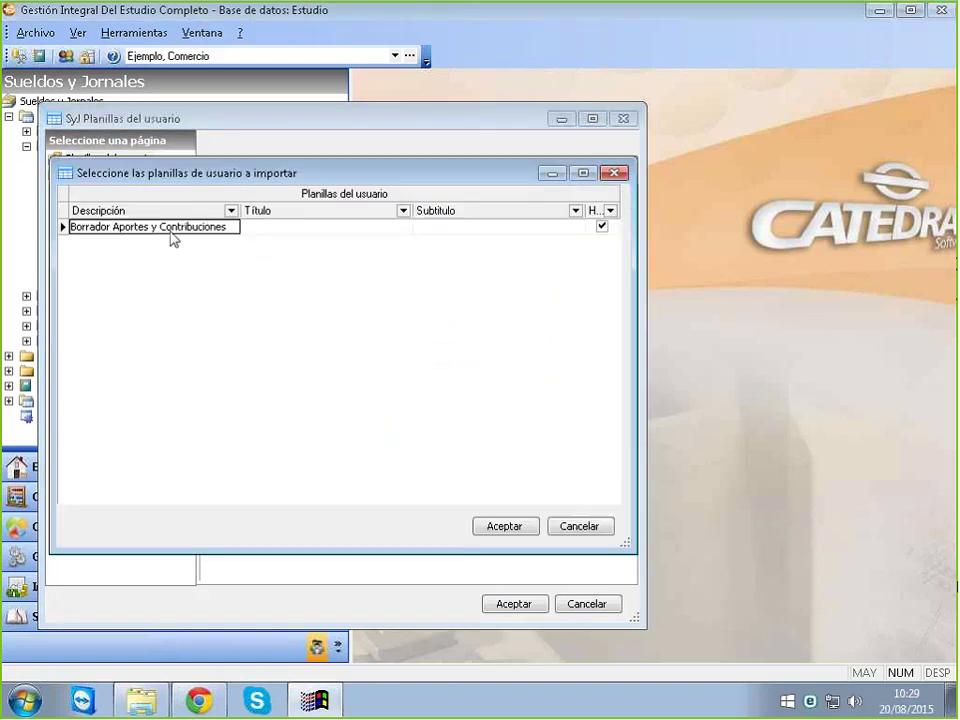
click(173, 236)
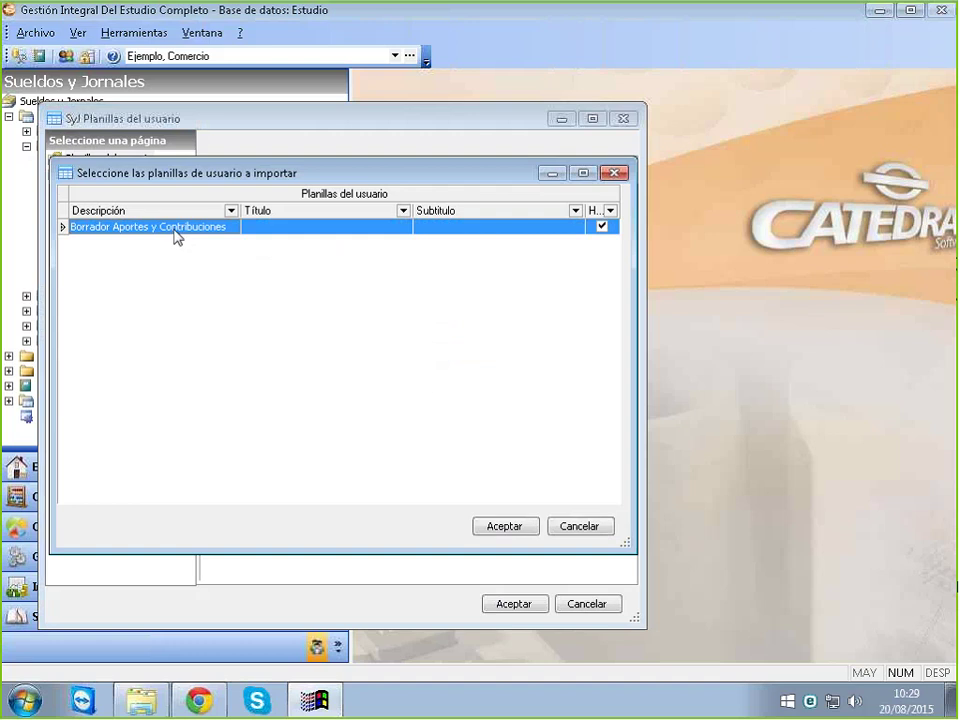
click(482, 527)
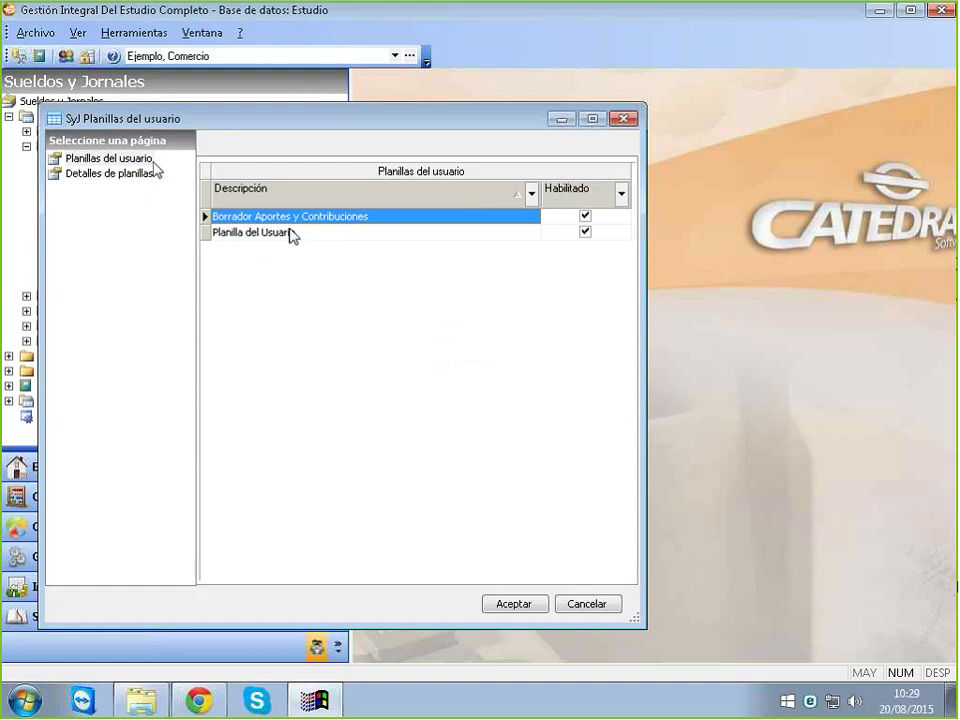
Examine the detail rows of the imported Borrador Aportes y Contribuciones sheet, from CUIL through the REM, Aporte and Contribución rows
click(116, 178)
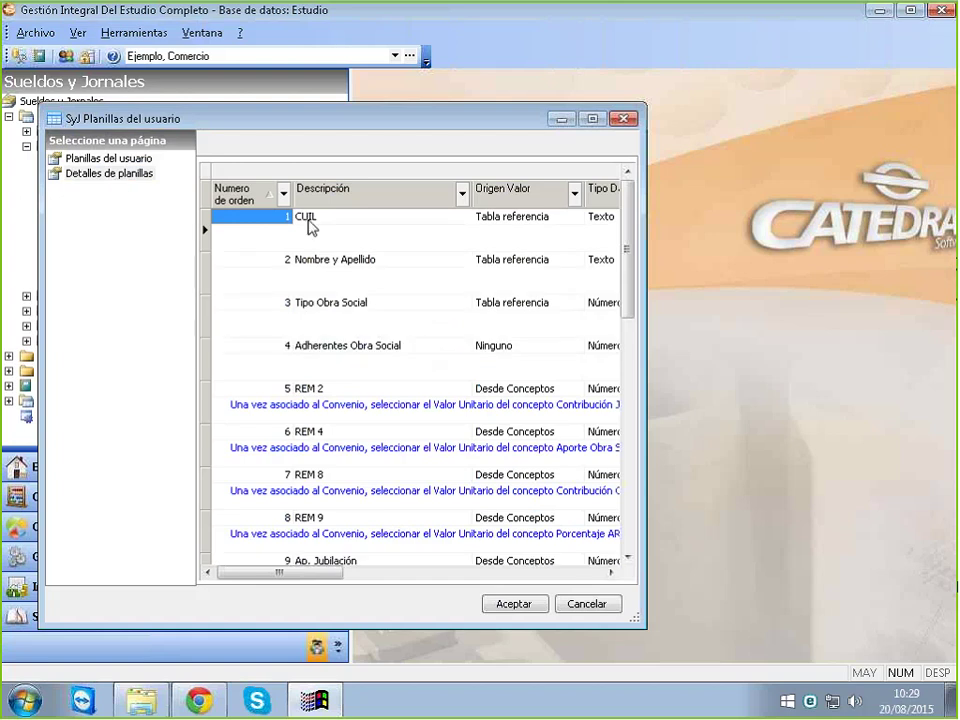
click(308, 224)
click(333, 264)
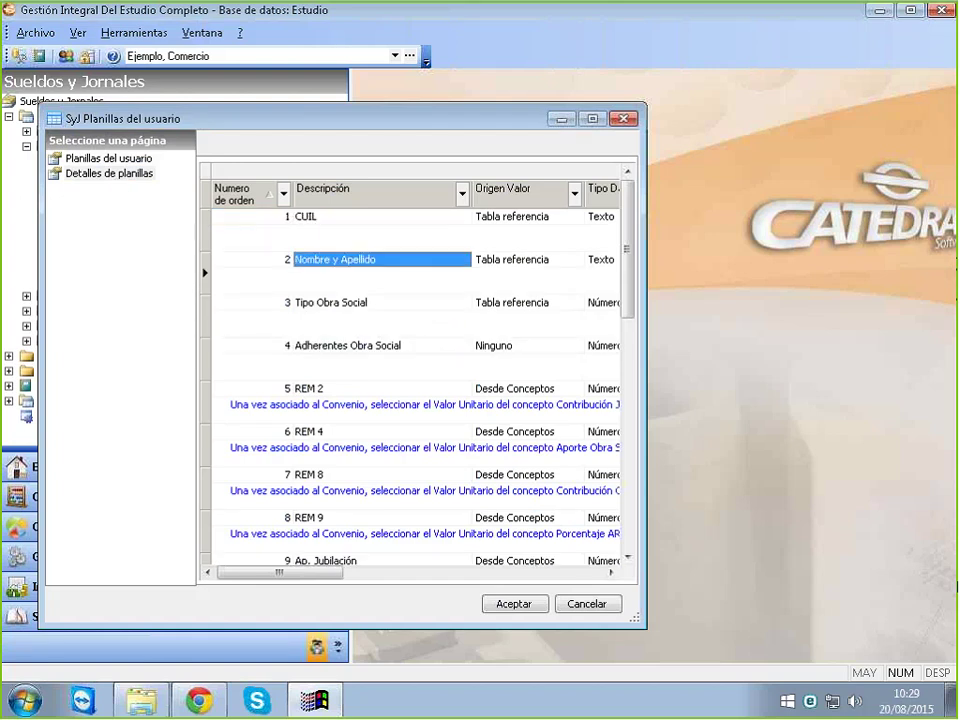
click(349, 312)
click(350, 354)
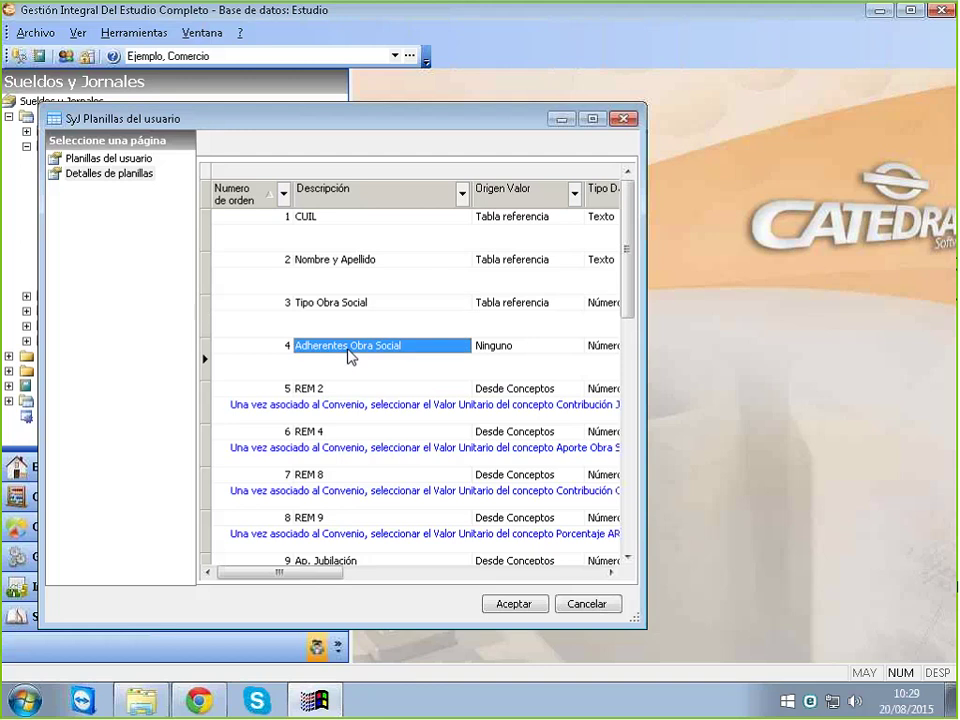
scroll(352, 345, down, 2)
click(325, 223)
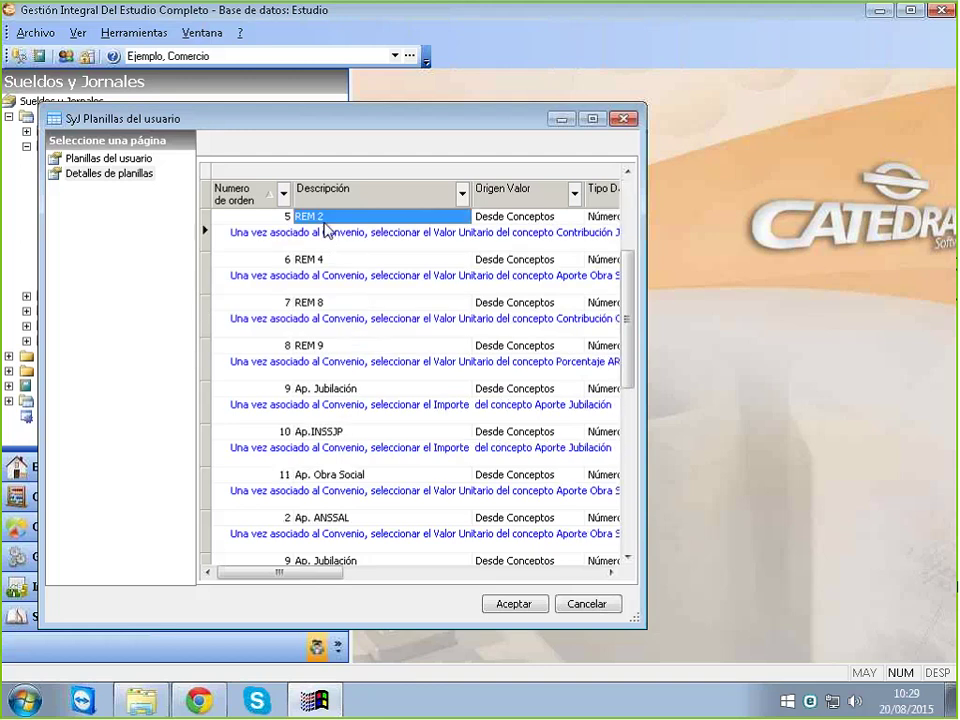
click(325, 262)
click(343, 366)
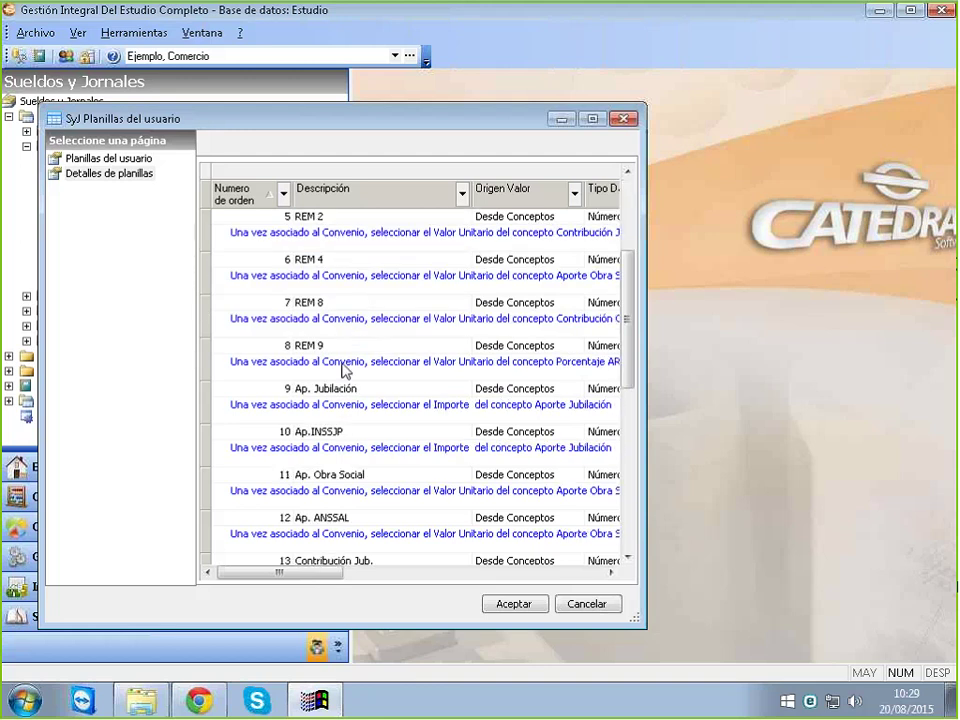
click(348, 416)
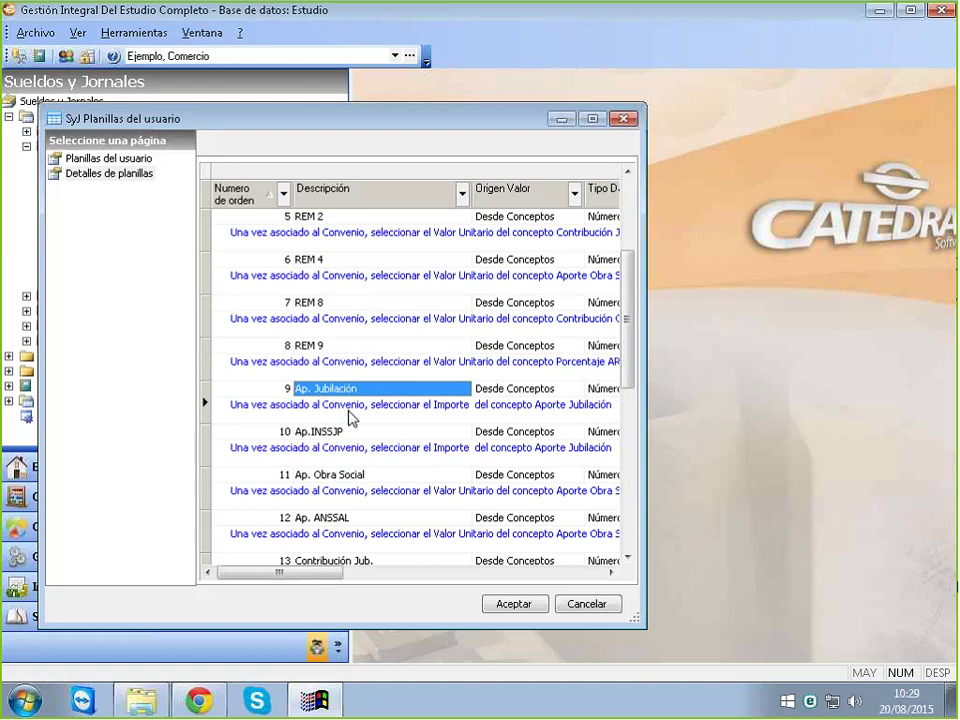
scroll(350, 420, down, 2)
click(364, 391)
scroll(364, 390, down, 4)
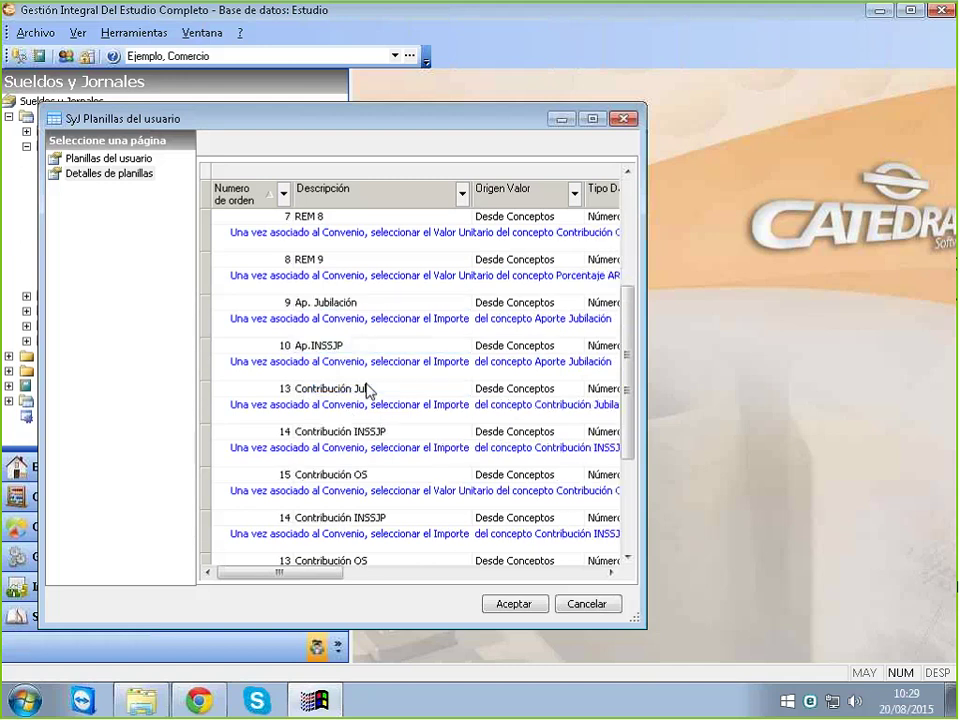
scroll(368, 385, up, 5)
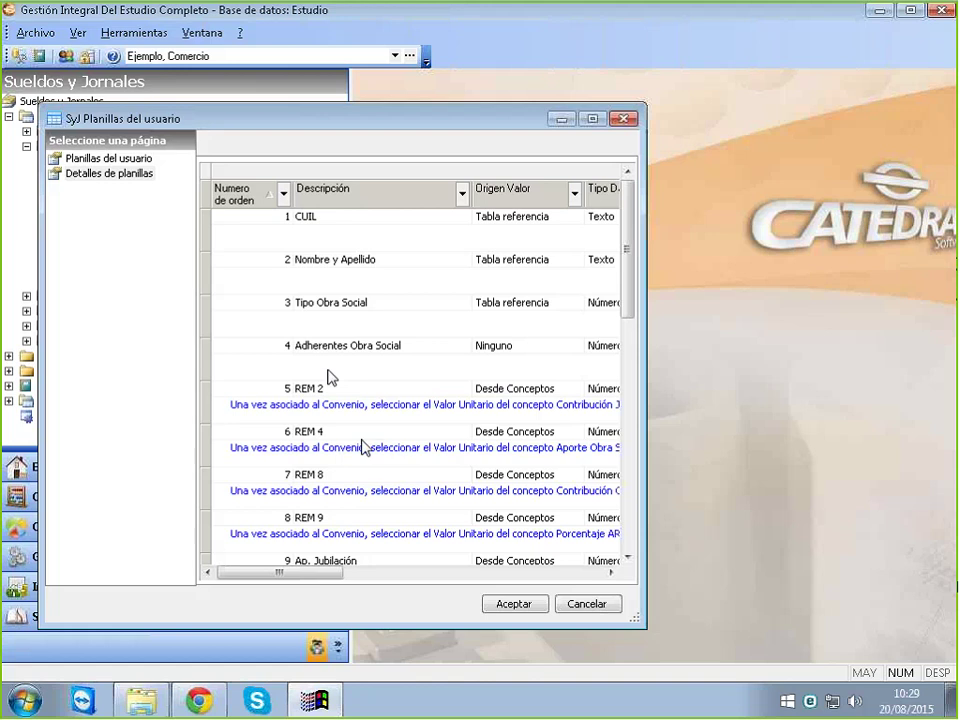
click(306, 407)
scroll(322, 404, down, 3)
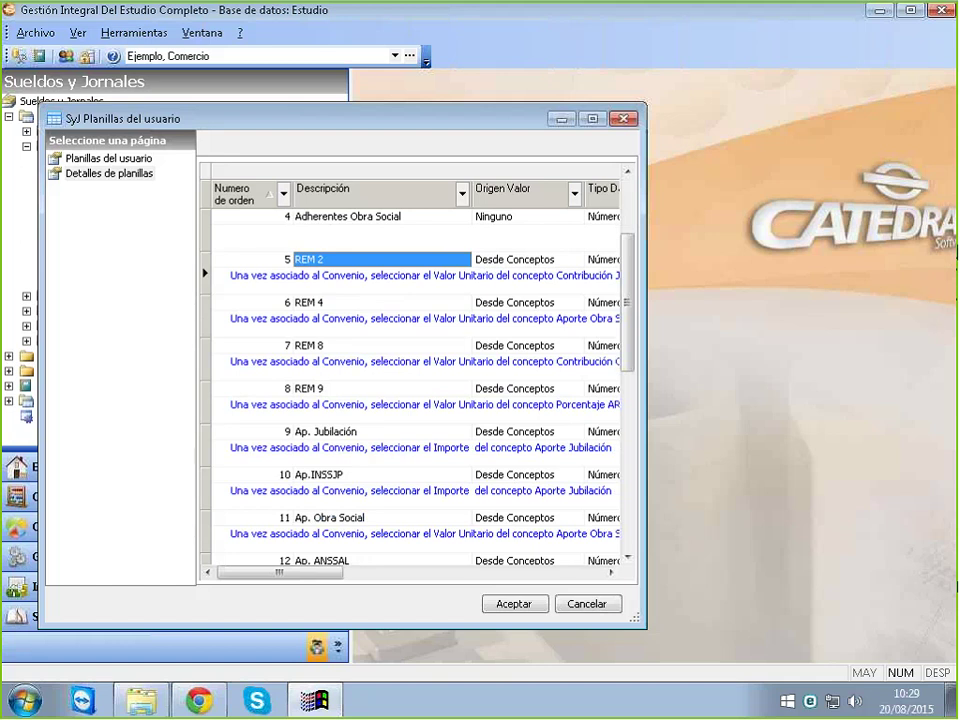
Delete the Antiguedad row, order number 31, from the details of the Planilla del Usuario sheet
click(118, 159)
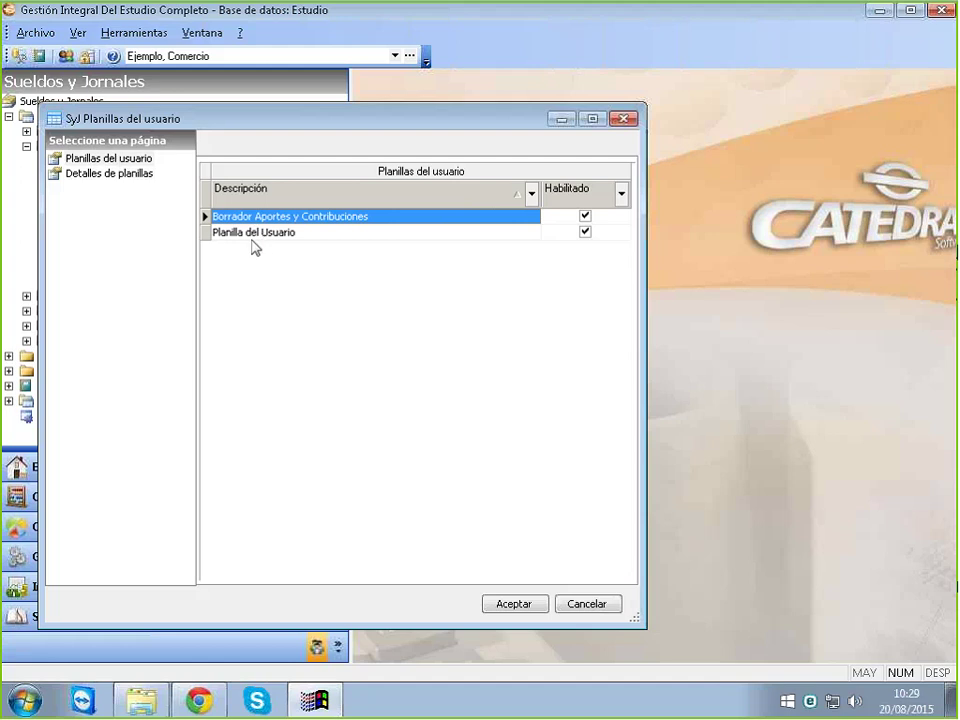
click(255, 233)
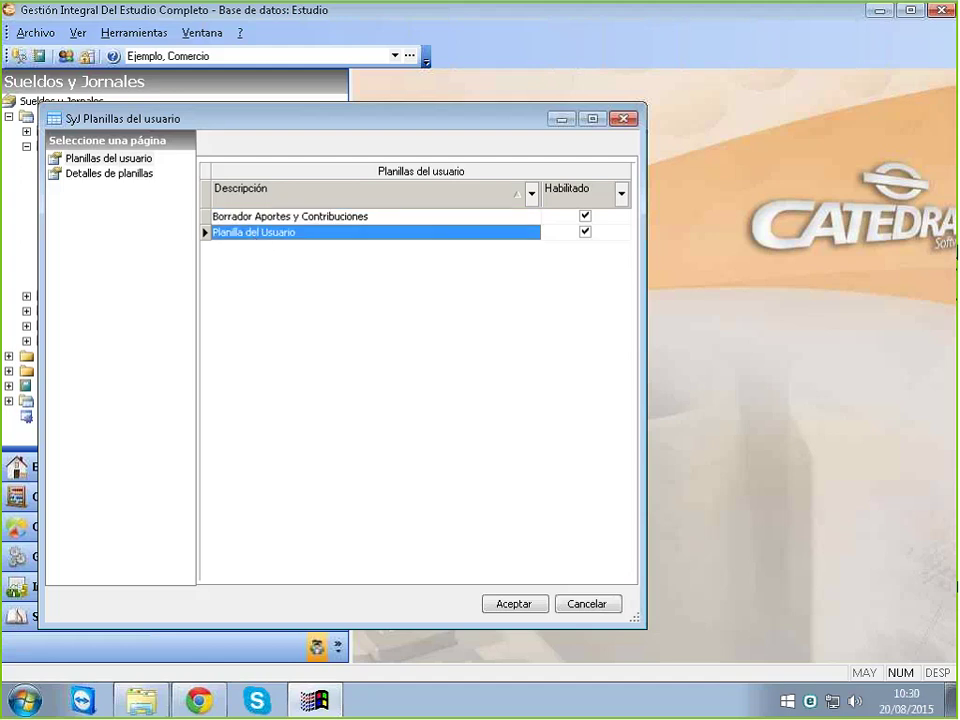
click(125, 174)
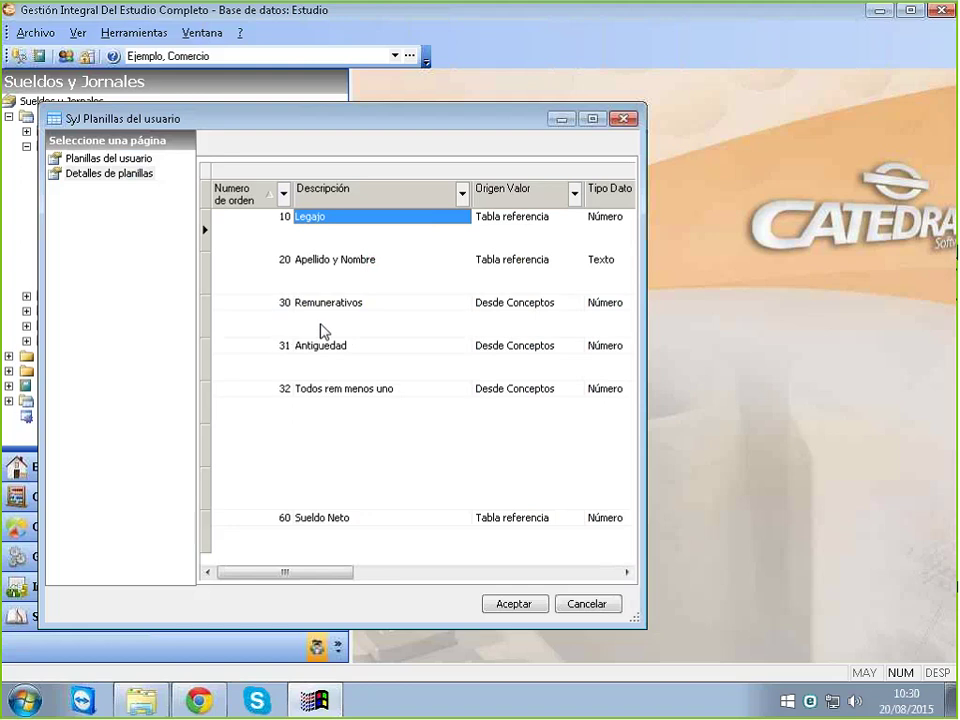
right_click(345, 360)
click(398, 416)
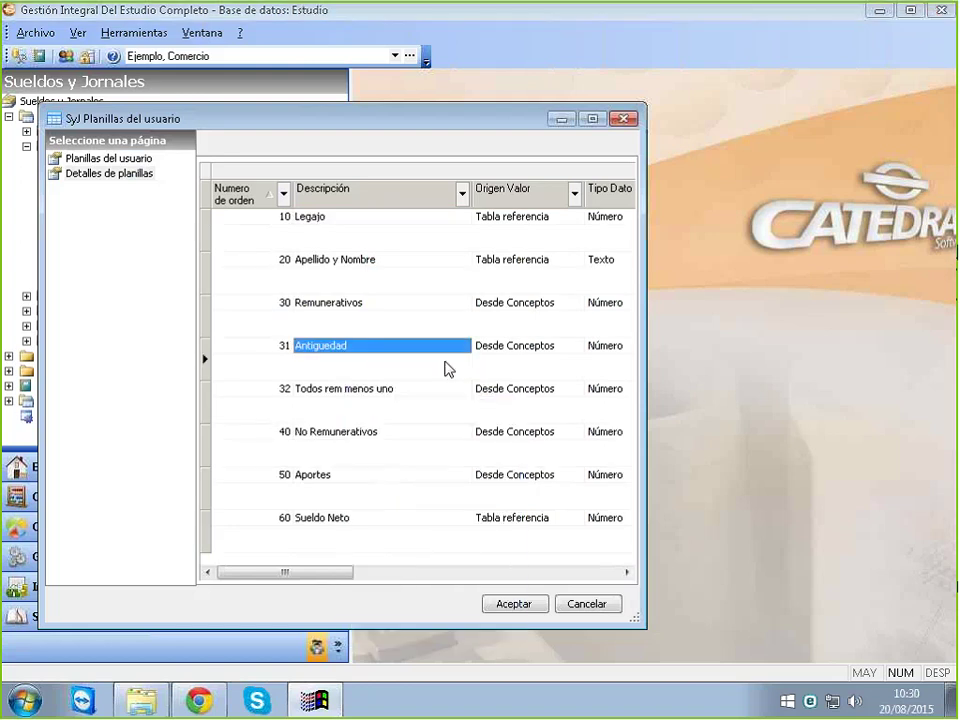
click(495, 415)
right_click(315, 510)
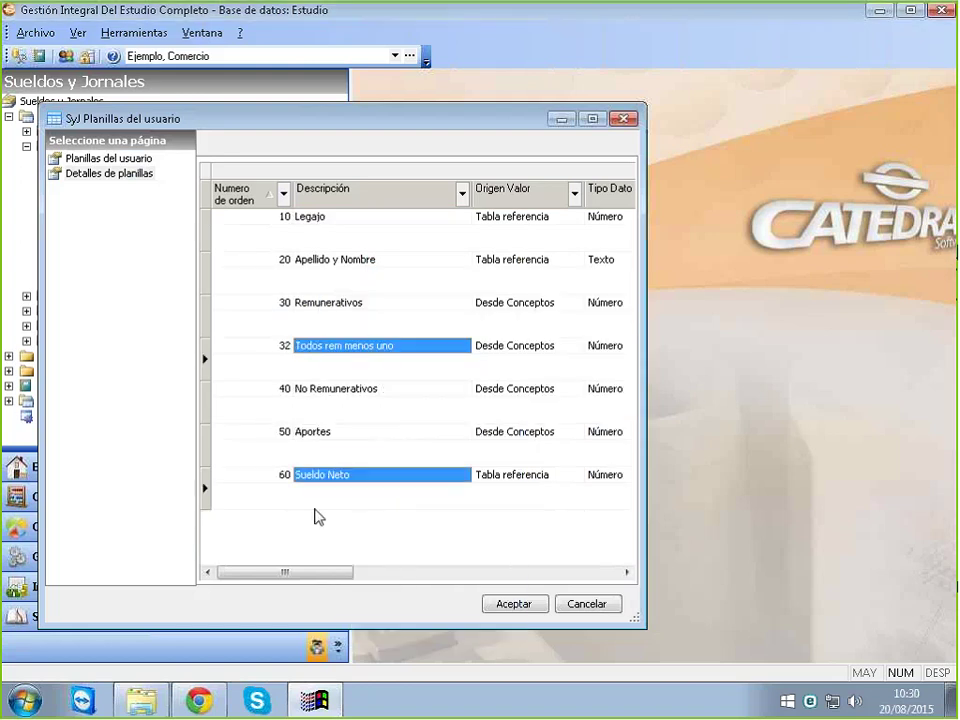
click(354, 236)
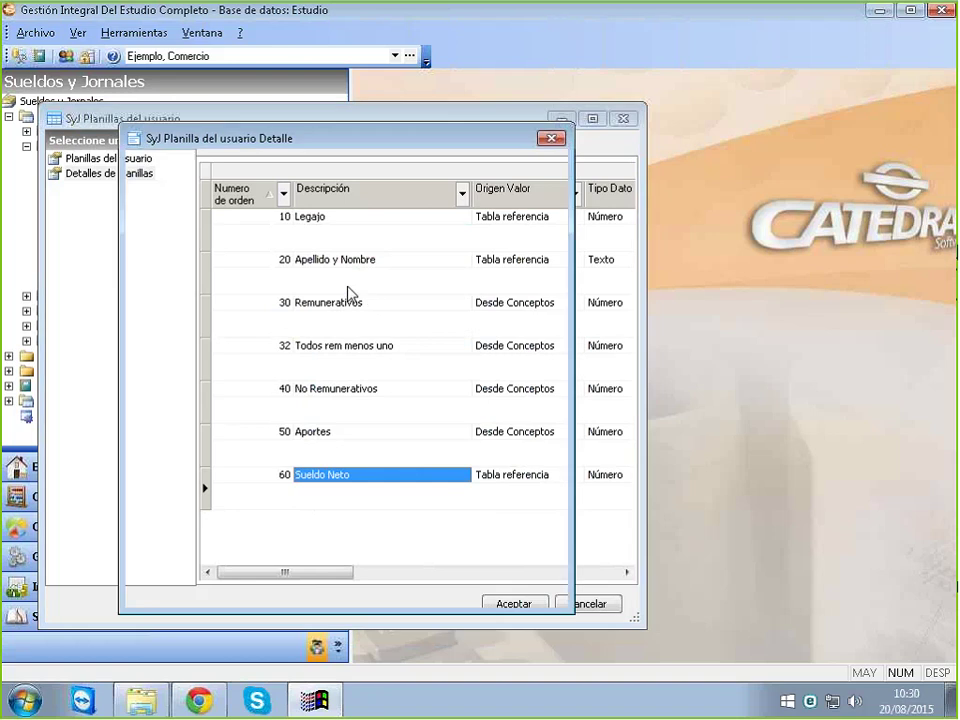
click(549, 139)
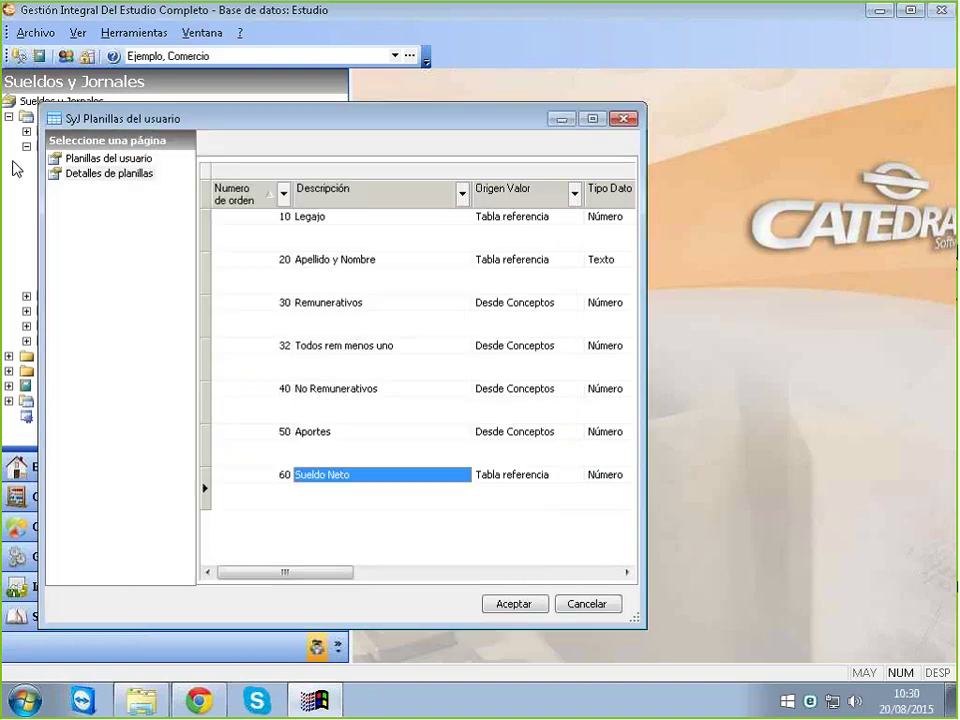
Duplicate the Borrador Aportes y Contribuciones sheet and rename one copy as "Borrador Aportes y Contribuciones otra"
click(108, 158)
right_click(310, 222)
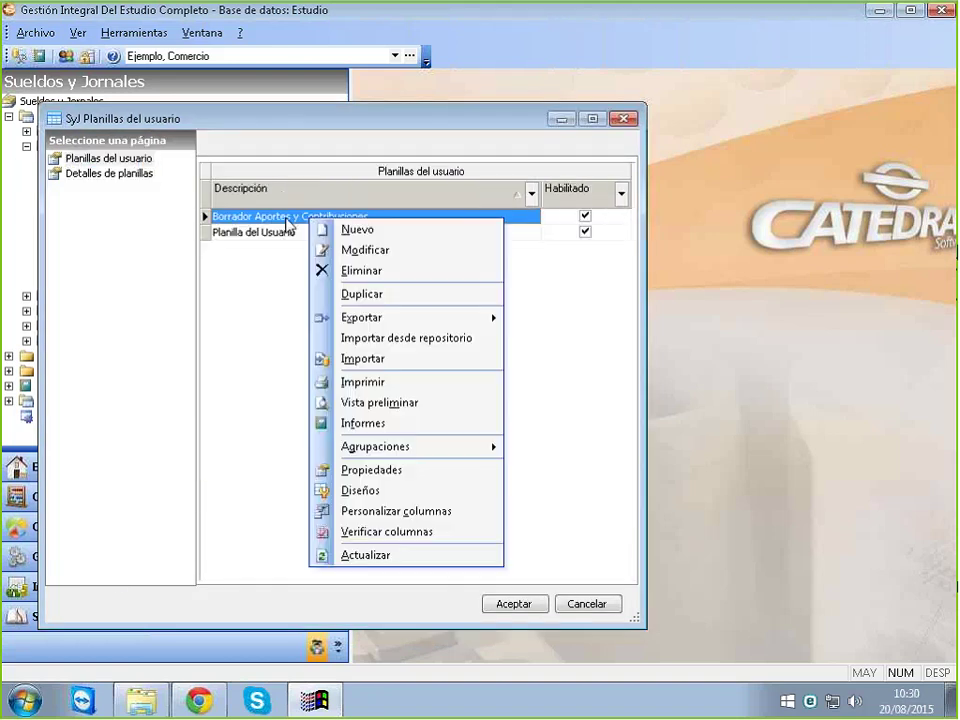
click(372, 298)
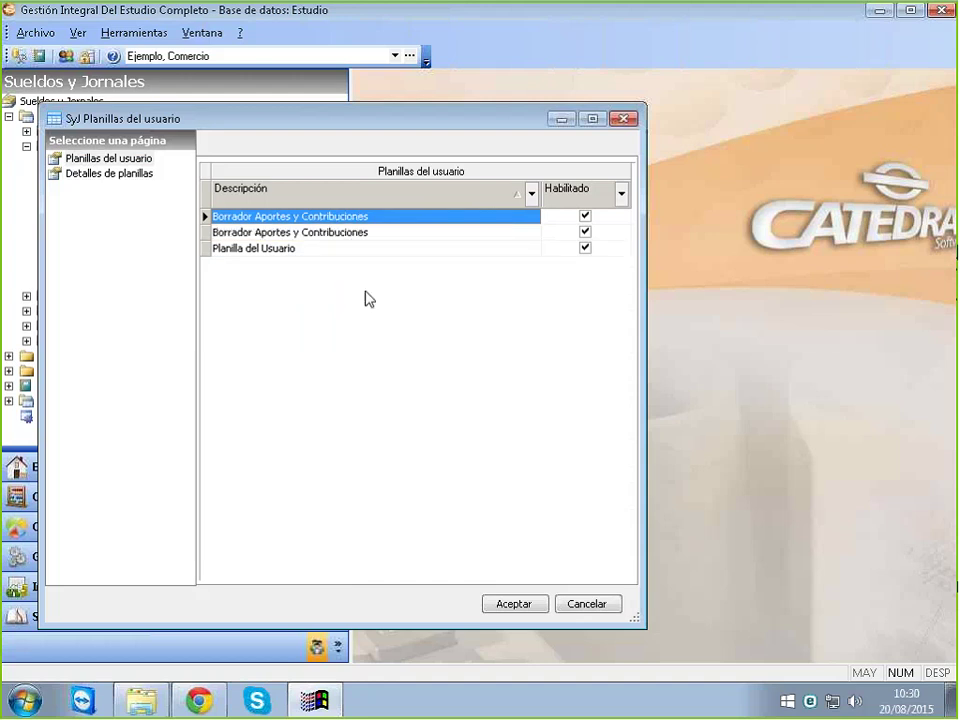
double_click(296, 222)
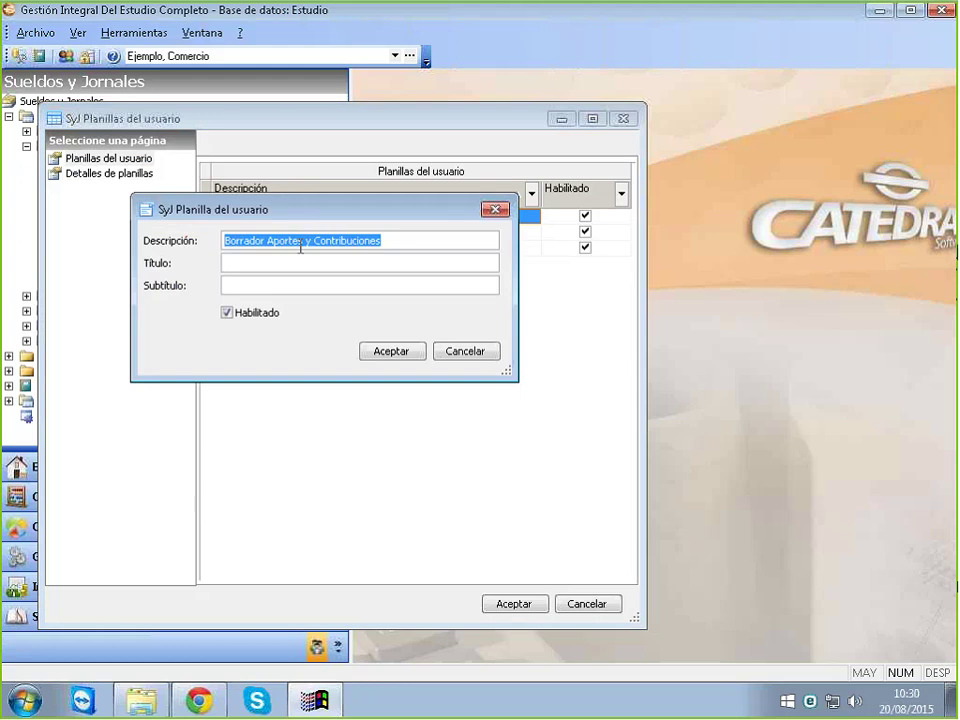
drag(390, 243, 440, 246)
text(otra)
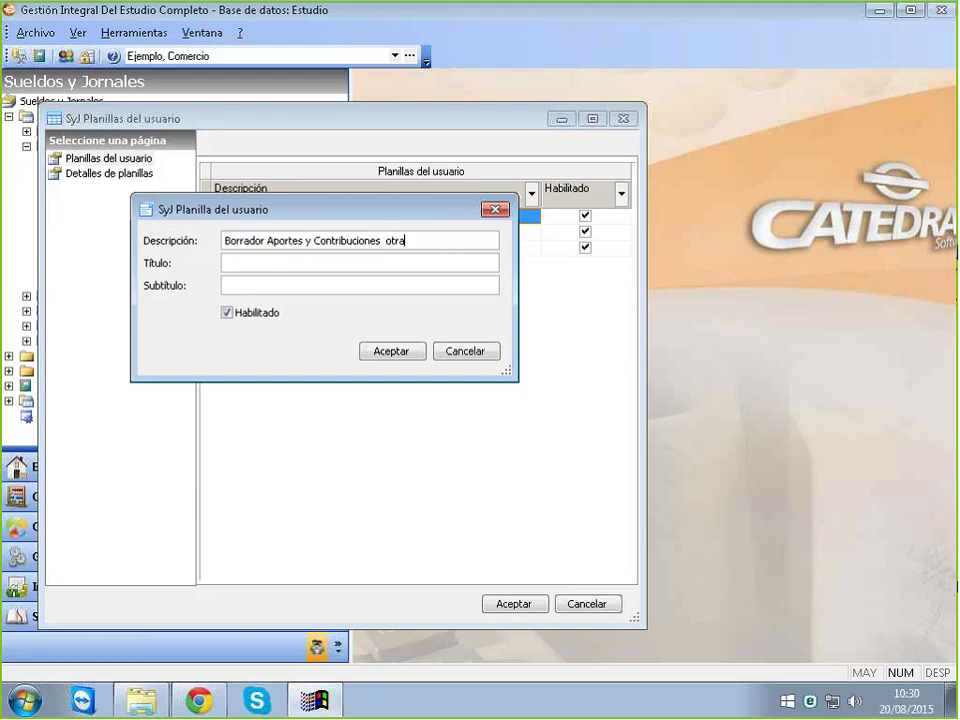
click(393, 351)
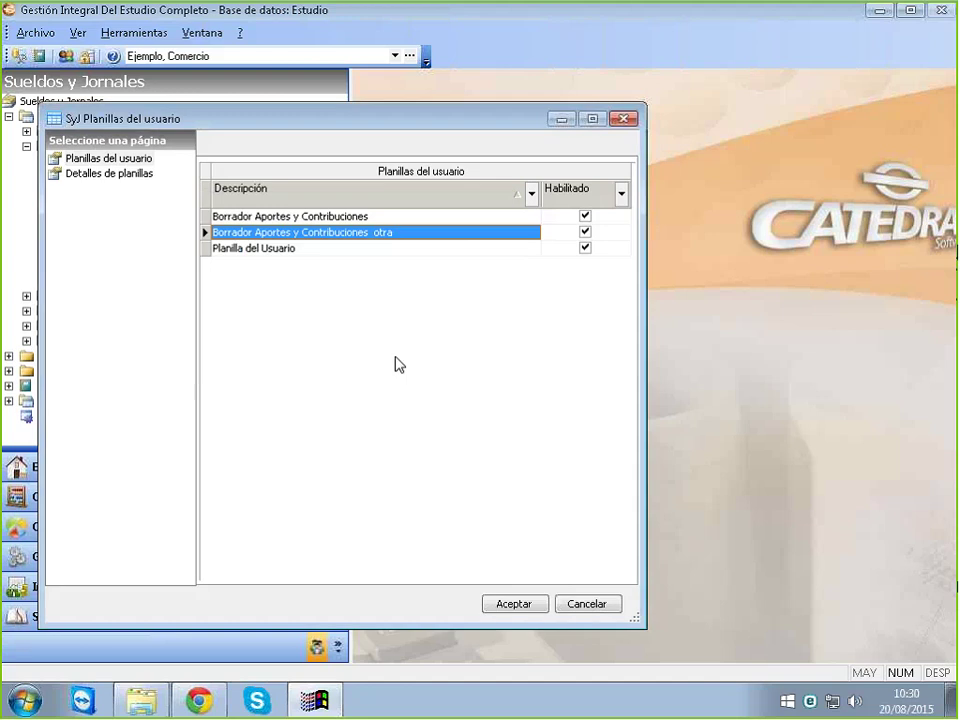
Delete the Adherentes Obra Social row from the details of the sheet "Borrador Aportes y Contribuciones otra"
click(349, 216)
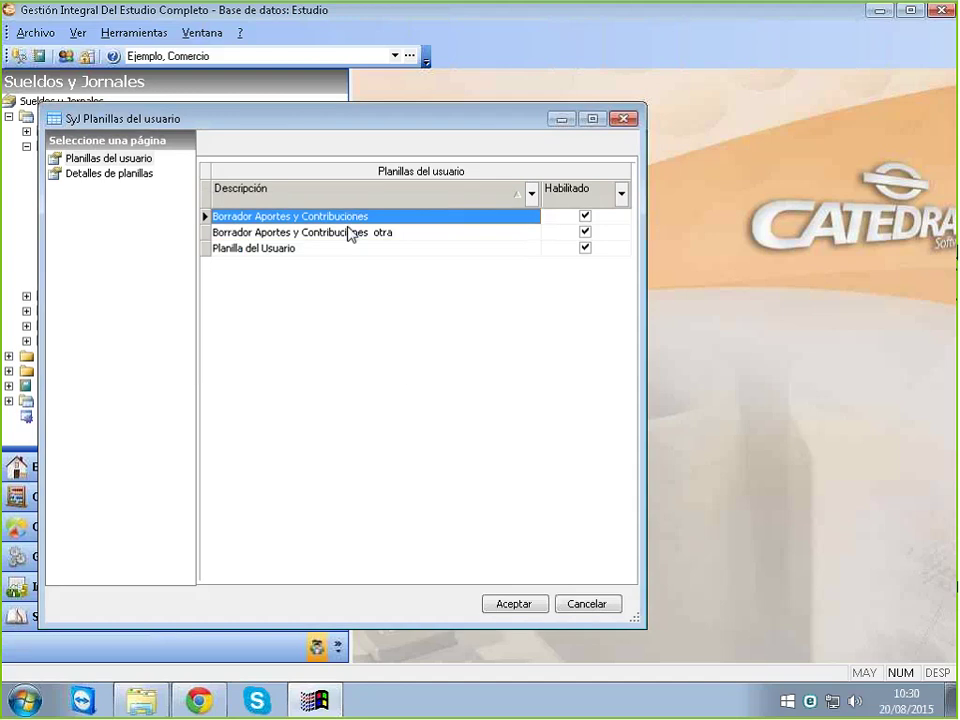
click(349, 232)
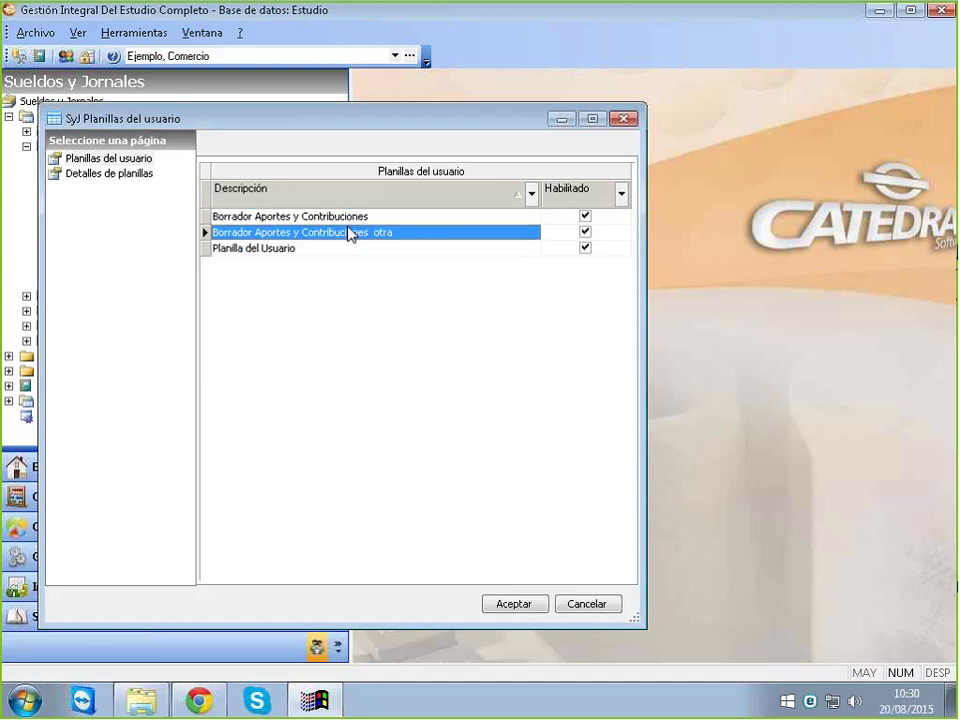
click(123, 176)
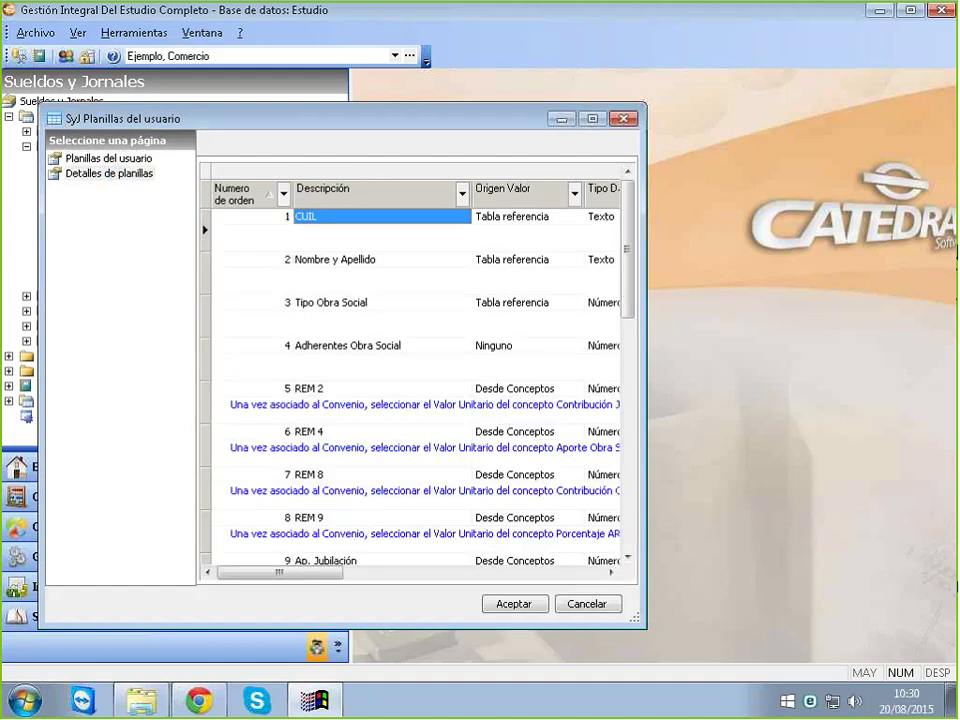
click(318, 348)
right_click(318, 352)
click(395, 400)
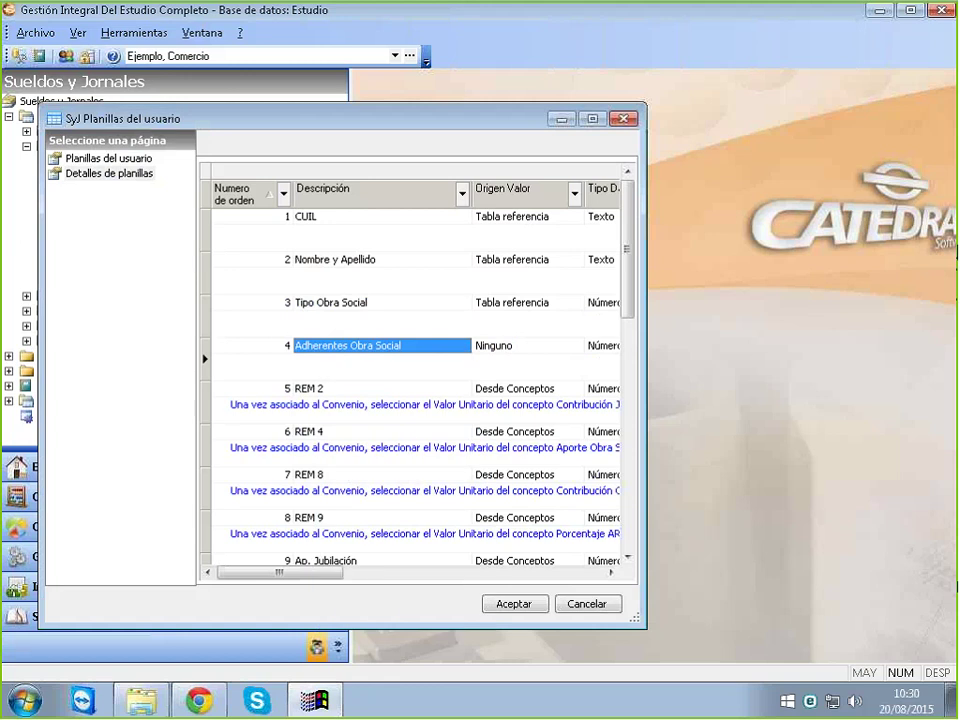
click(503, 413)
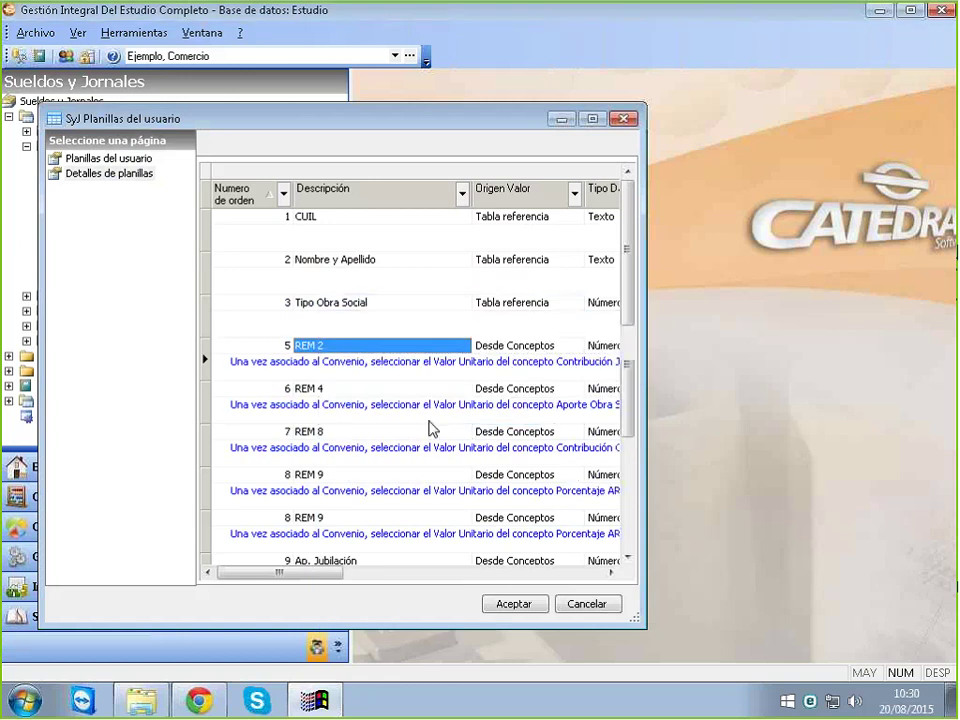
Delete the SCVO row, order number 21, from the same sheet's details
scroll(470, 420, down, 3)
scroll(490, 425, down, 2)
click(323, 520)
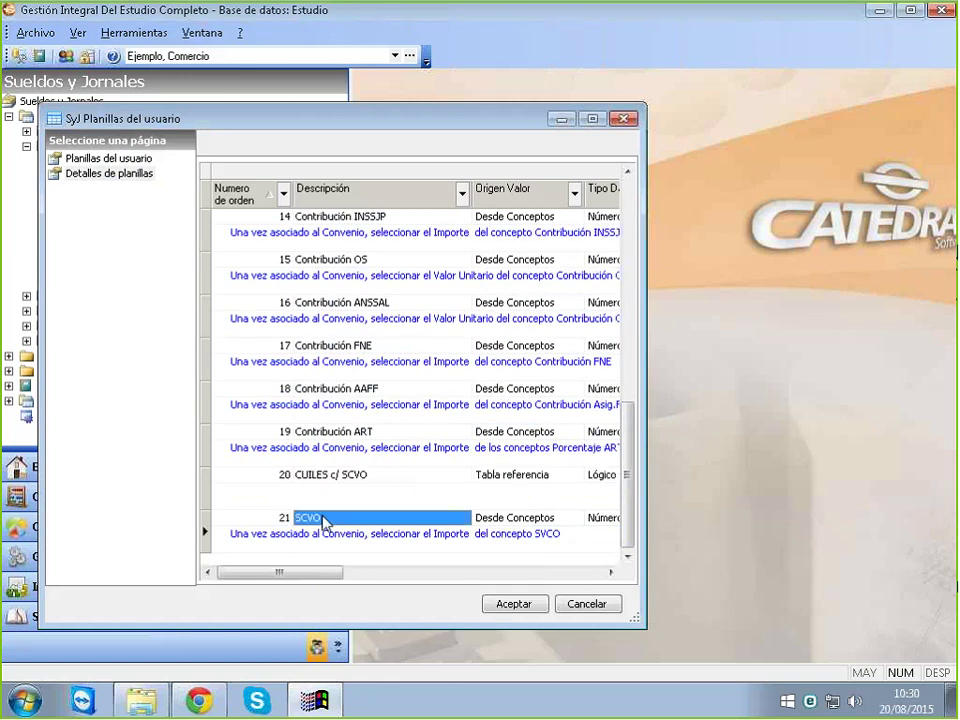
right_click(323, 520)
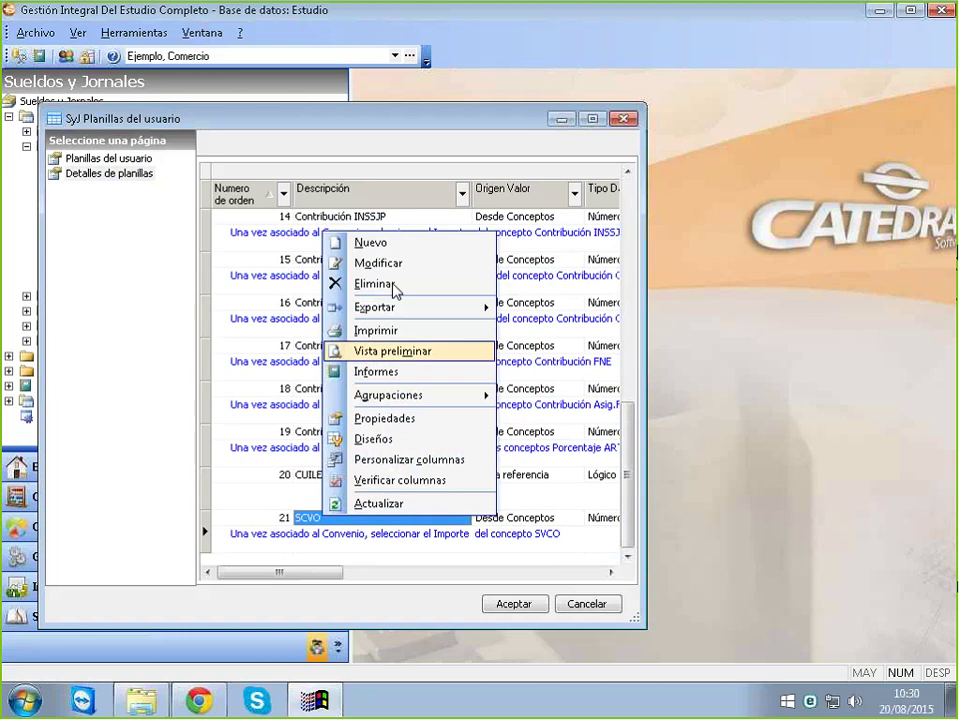
click(452, 285)
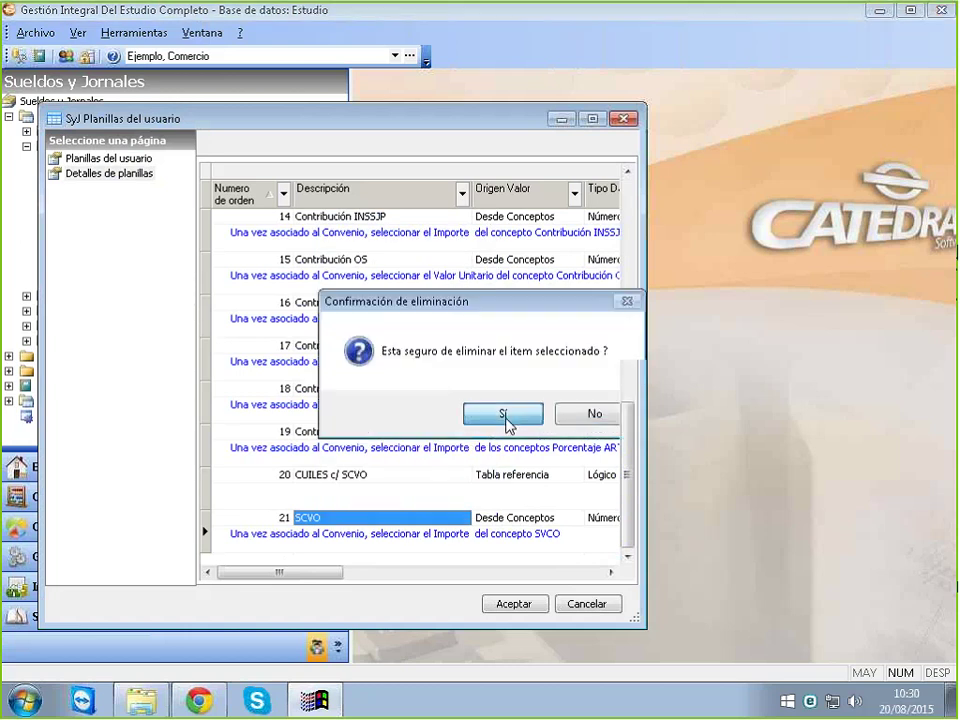
click(503, 414)
scroll(275, 388, up, 5)
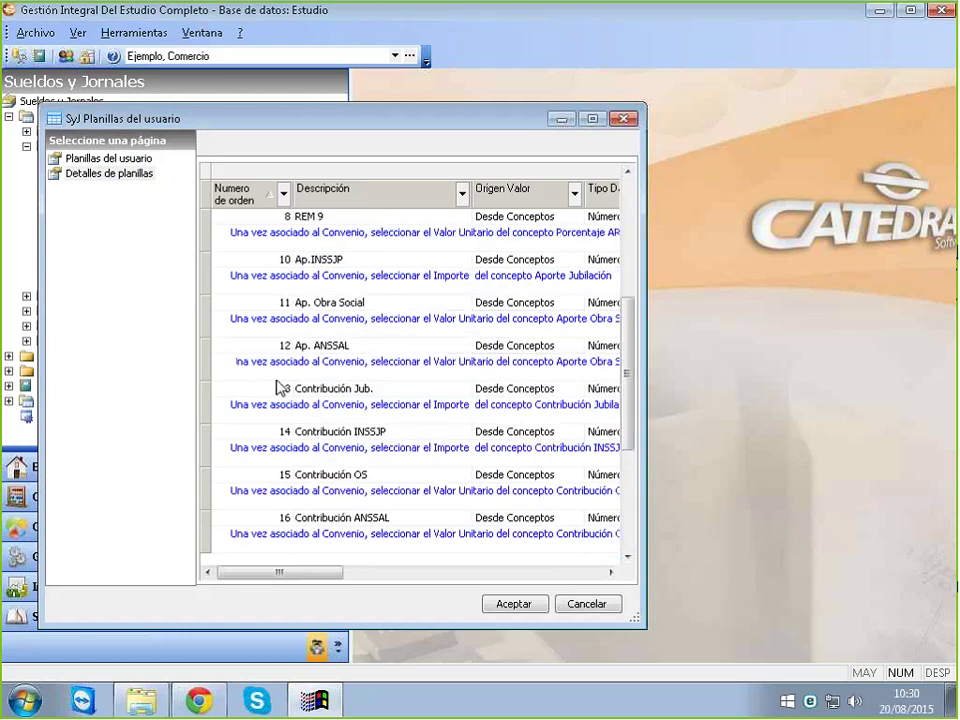
scroll(275, 380, up, 2)
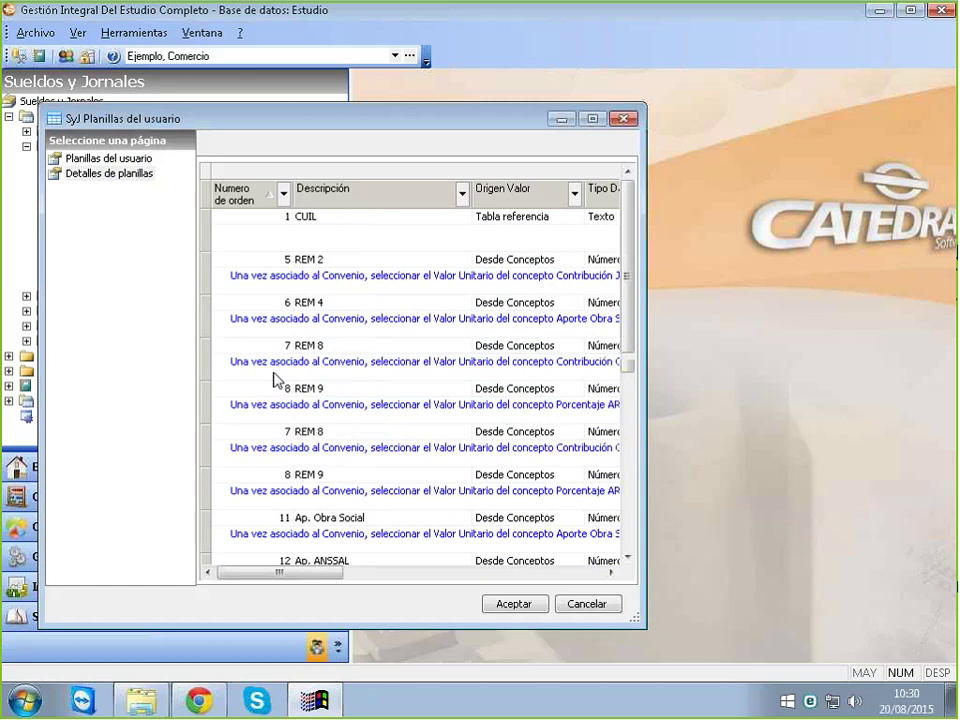
Set both the title and the subtitle of the Borrador Aportes y Contribuciones sheet to "Empresa"
click(108, 158)
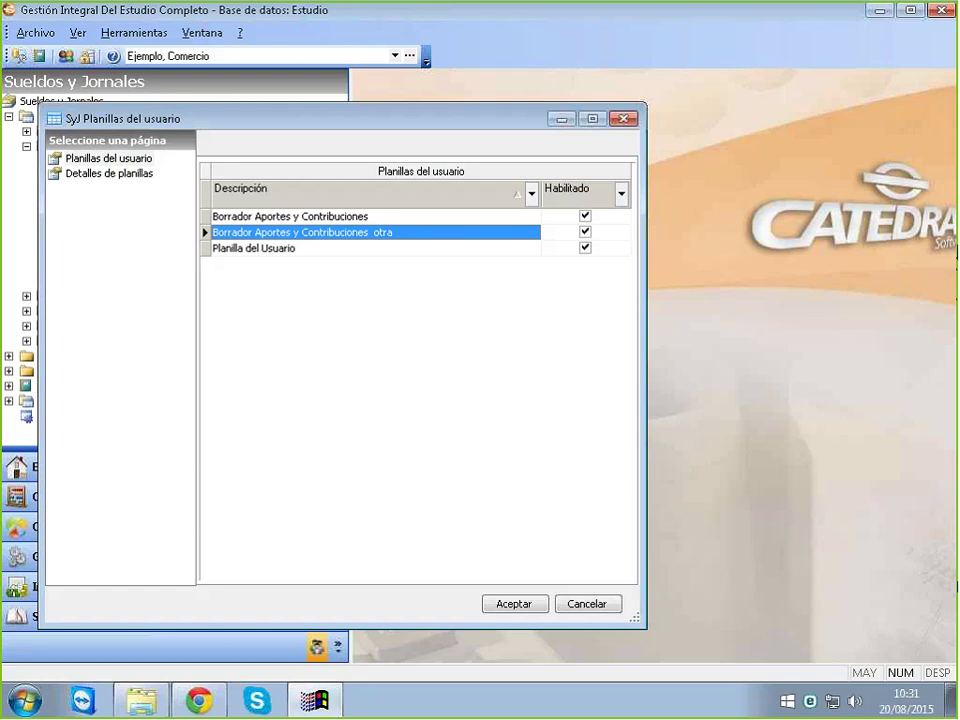
click(313, 219)
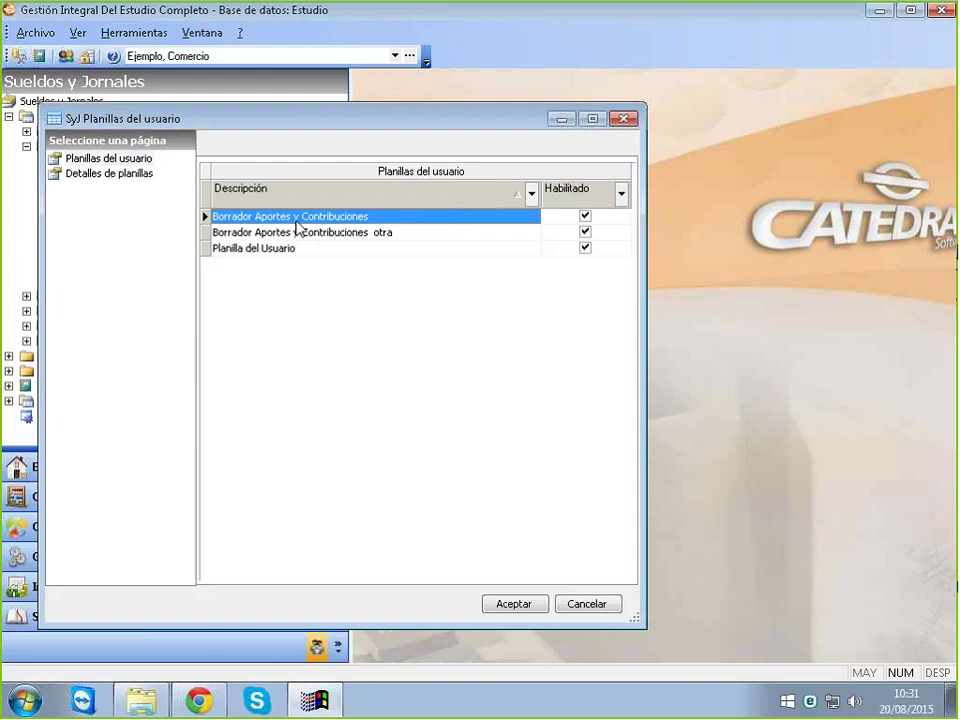
right_click(297, 222)
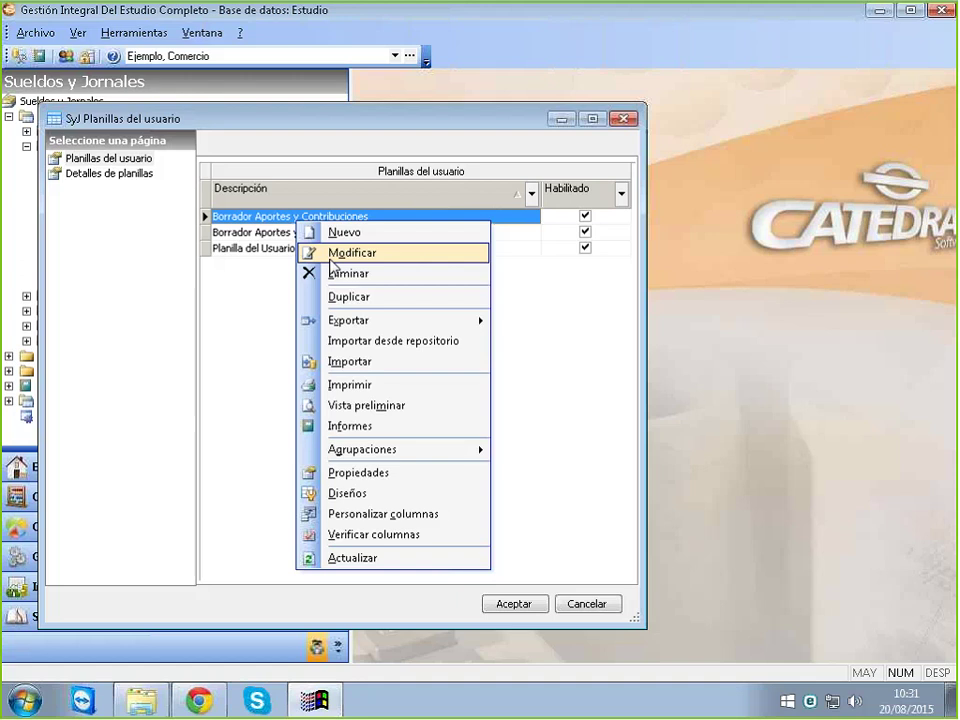
click(332, 264)
click(272, 262)
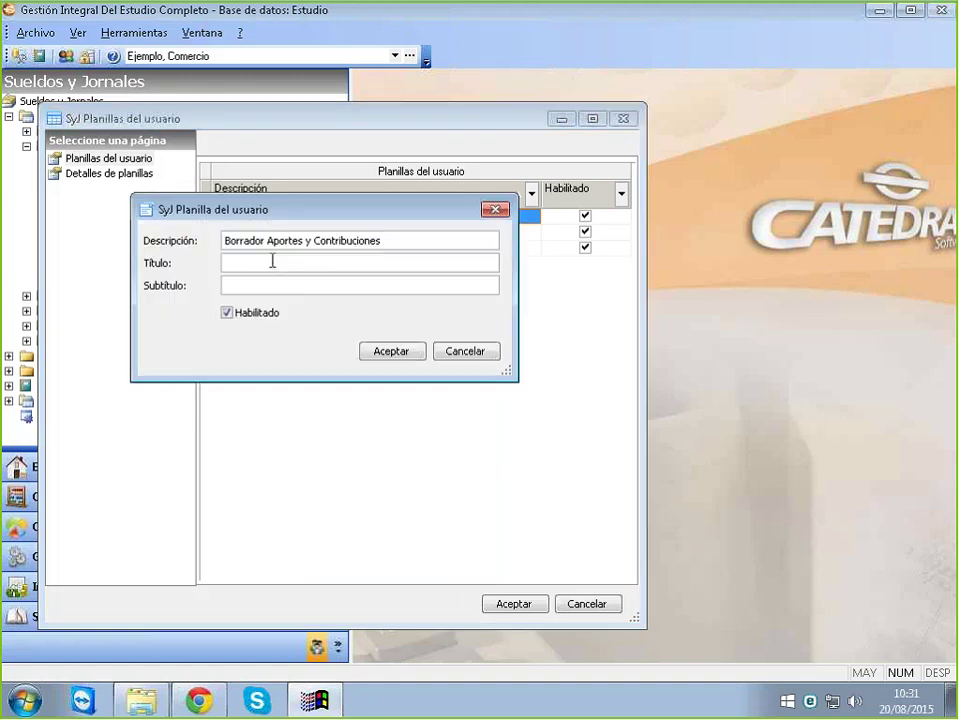
text(Empresa)
key(Tab)
text(Empresa)
click(387, 353)
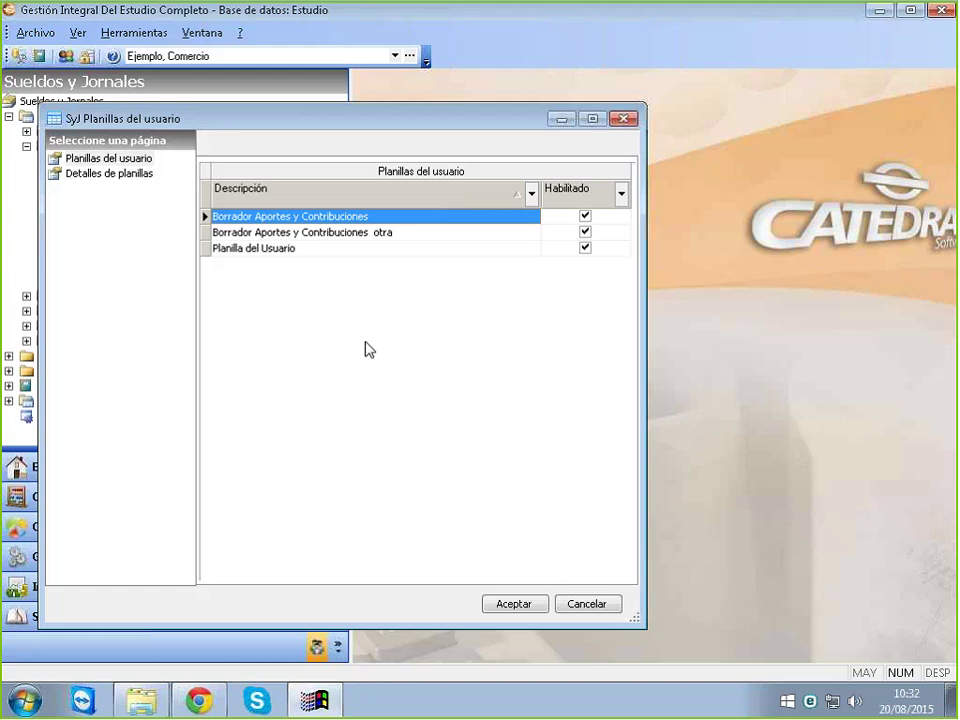
click(331, 236)
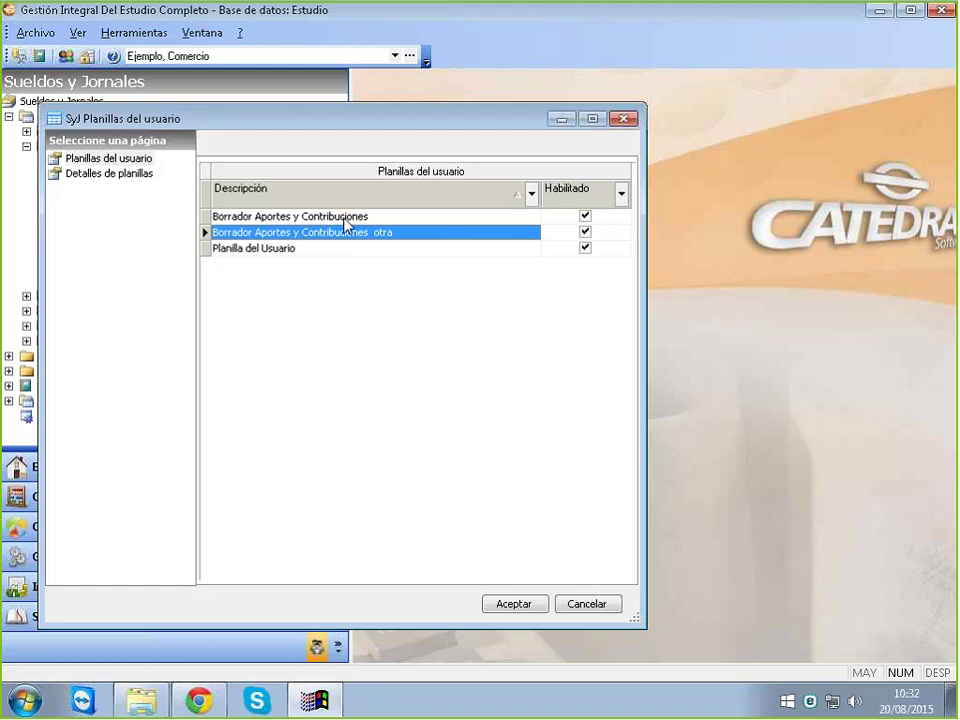
click(343, 221)
click(313, 250)
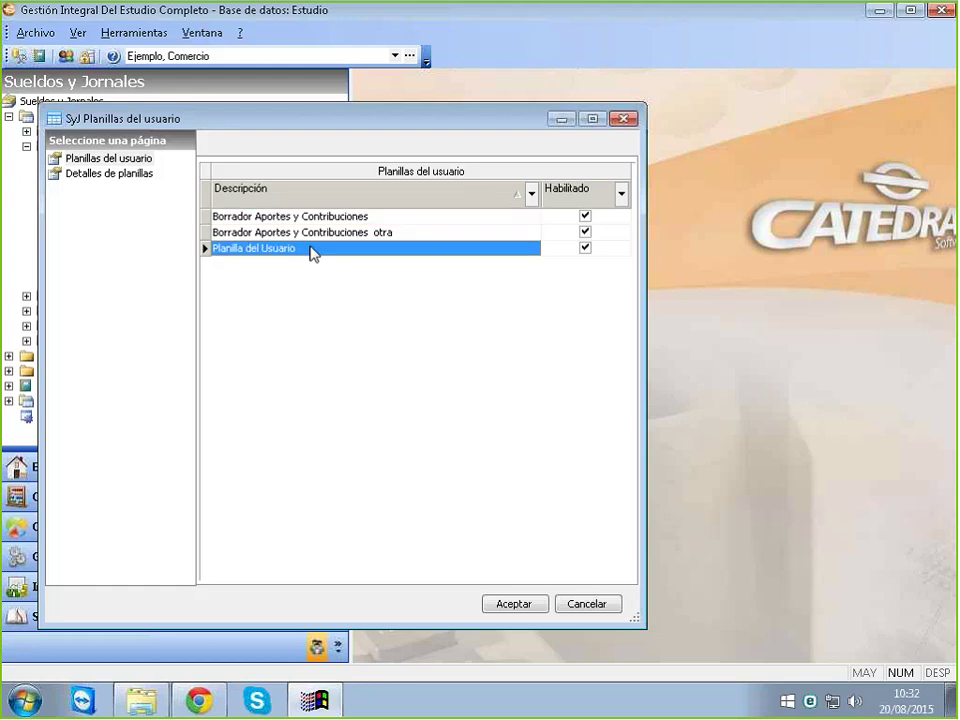
right_click(311, 251)
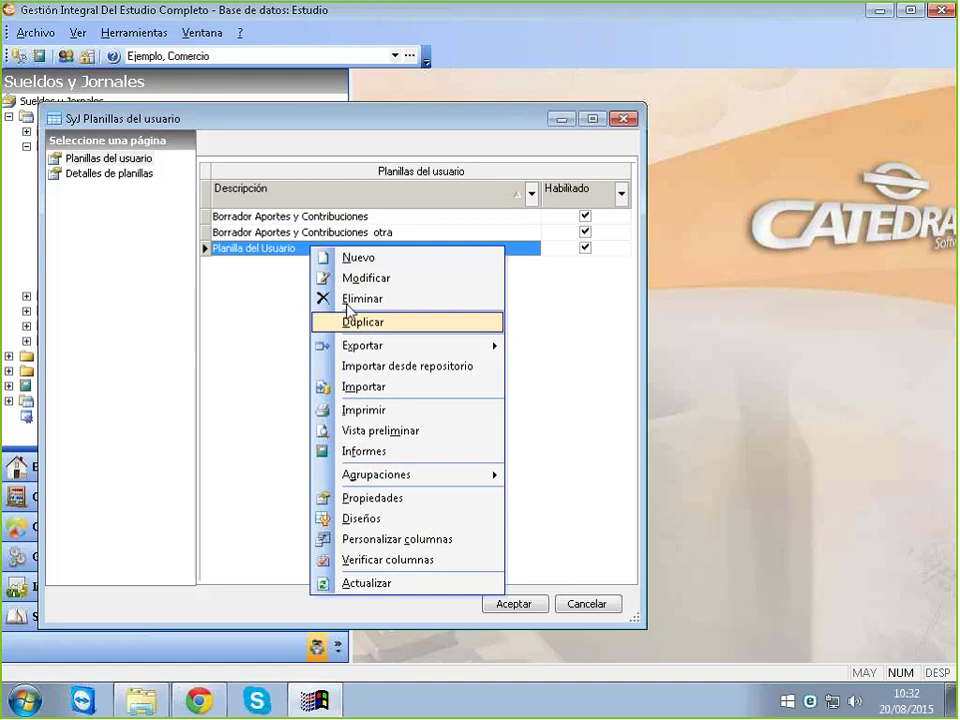
click(247, 237)
click(252, 239)
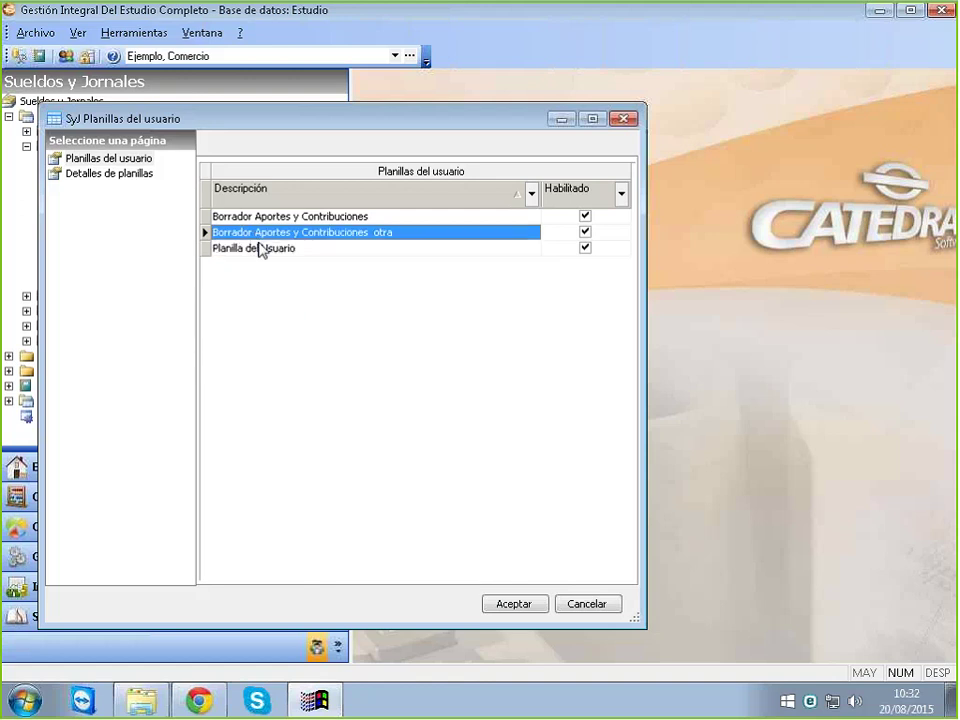
Set both the title and the subtitle of the Planilla del Usuario sheet to "Empresa"
click(257, 250)
right_click(257, 252)
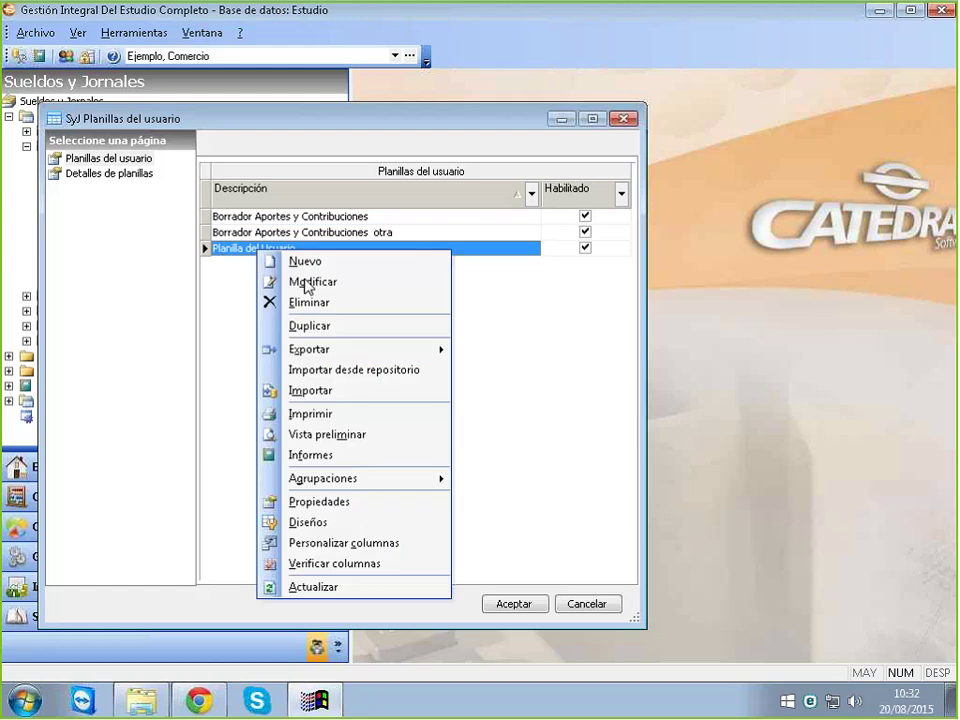
click(277, 281)
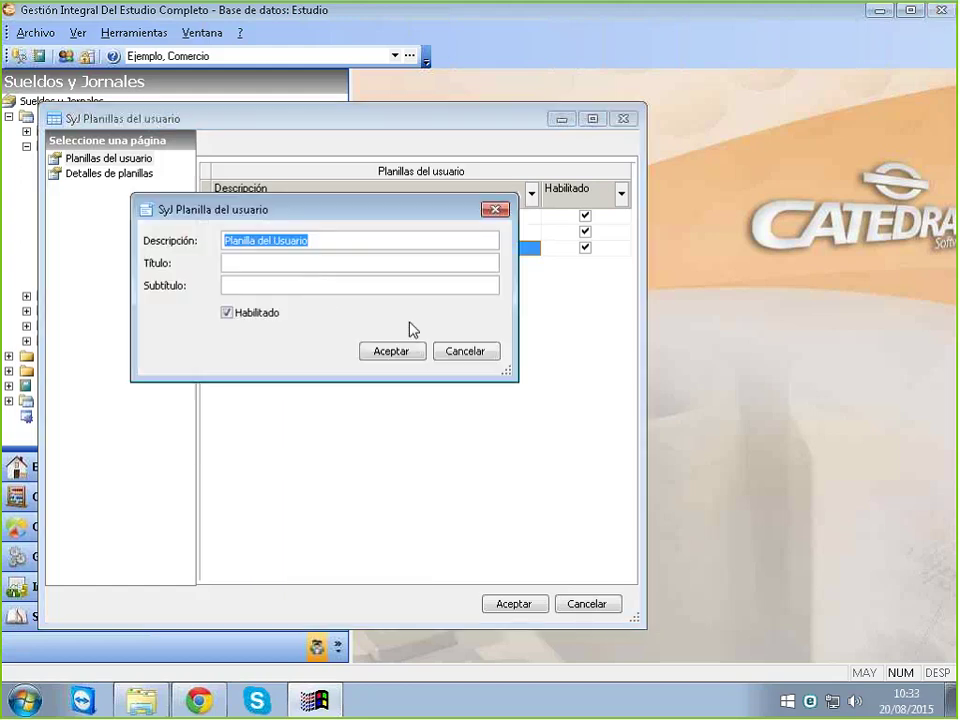
click(238, 265)
text(E)
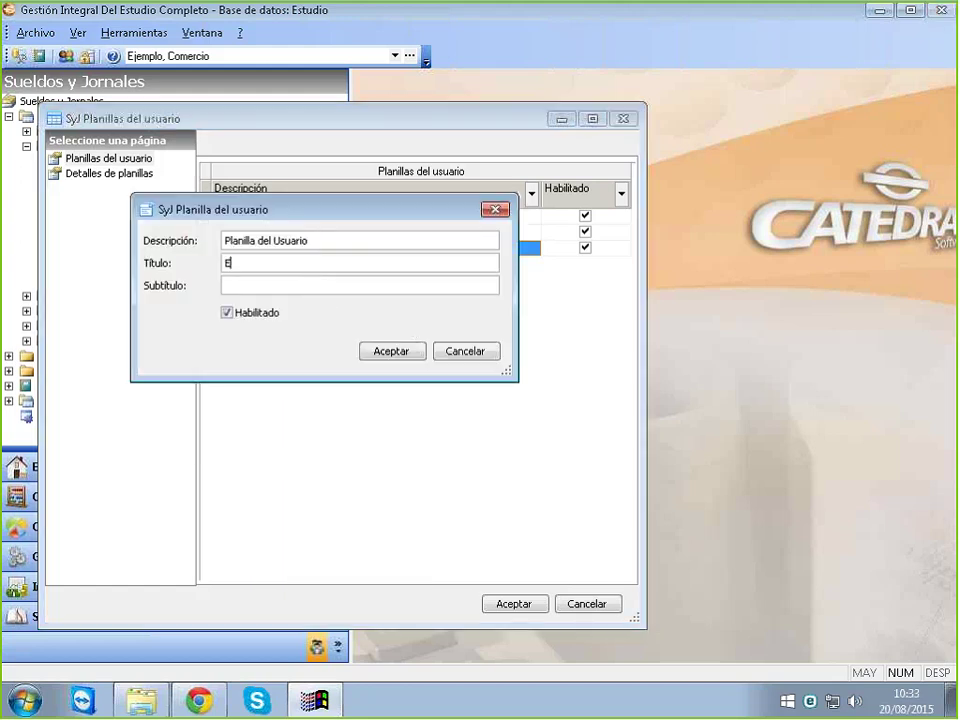
text(mpresa)
key(Tab)
text(Empresa)
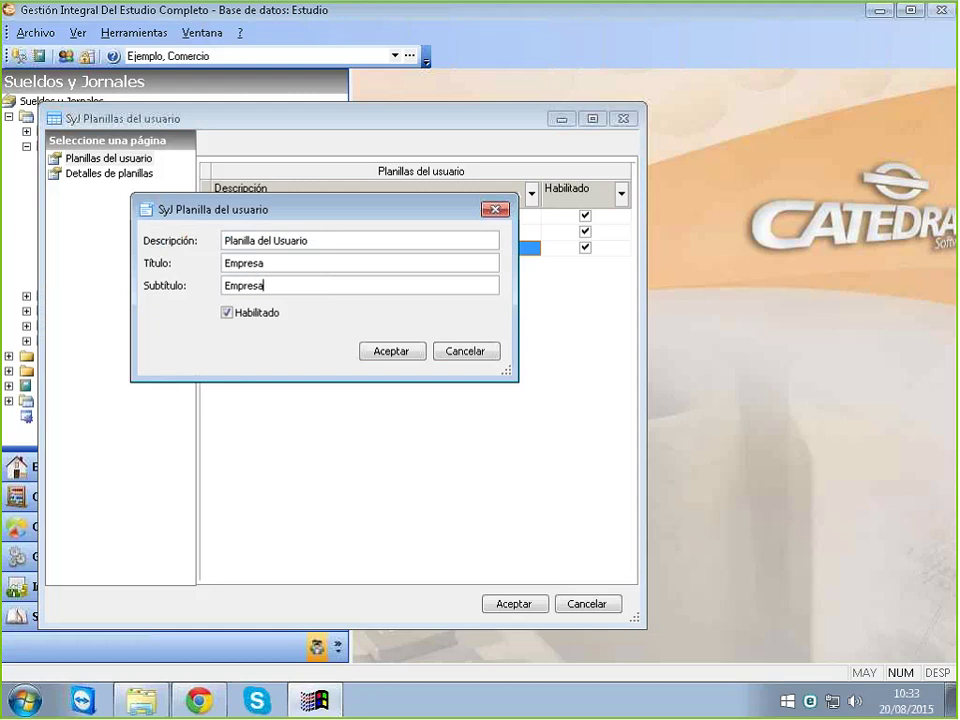
click(393, 351)
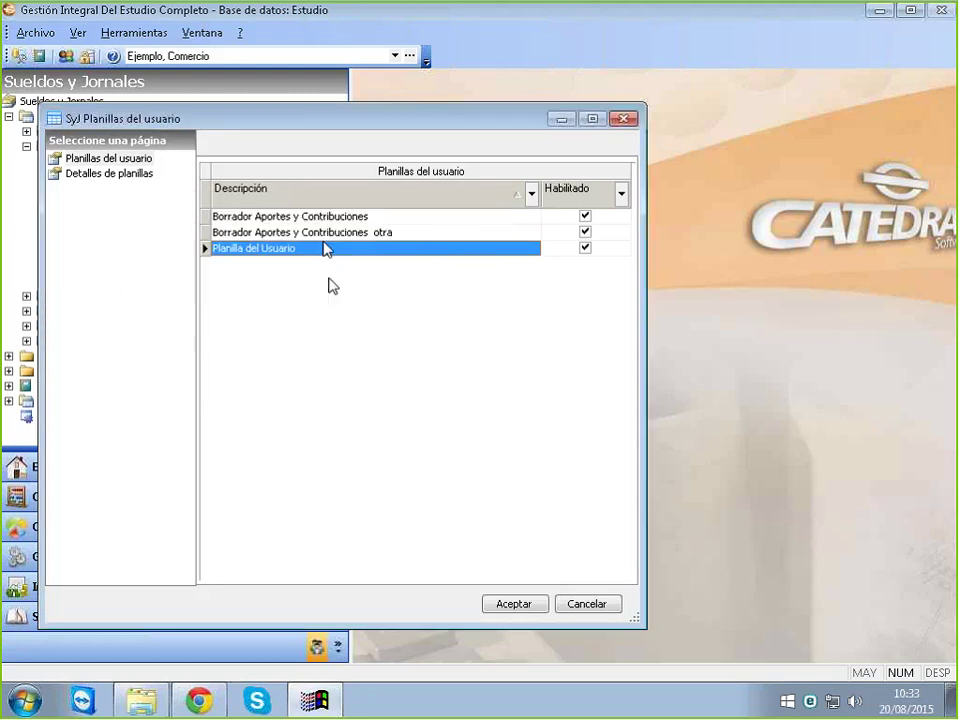
Duplicate the Planilla del Usuario sheet and rename one copy as "Planilla del Usuario Empresa"
right_click(322, 258)
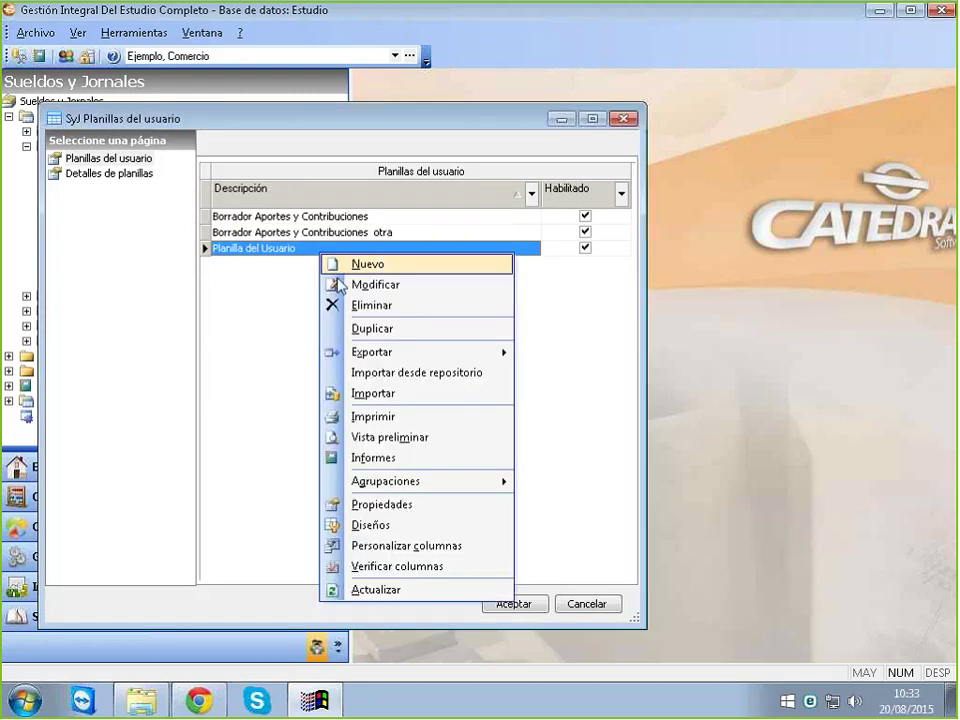
click(398, 330)
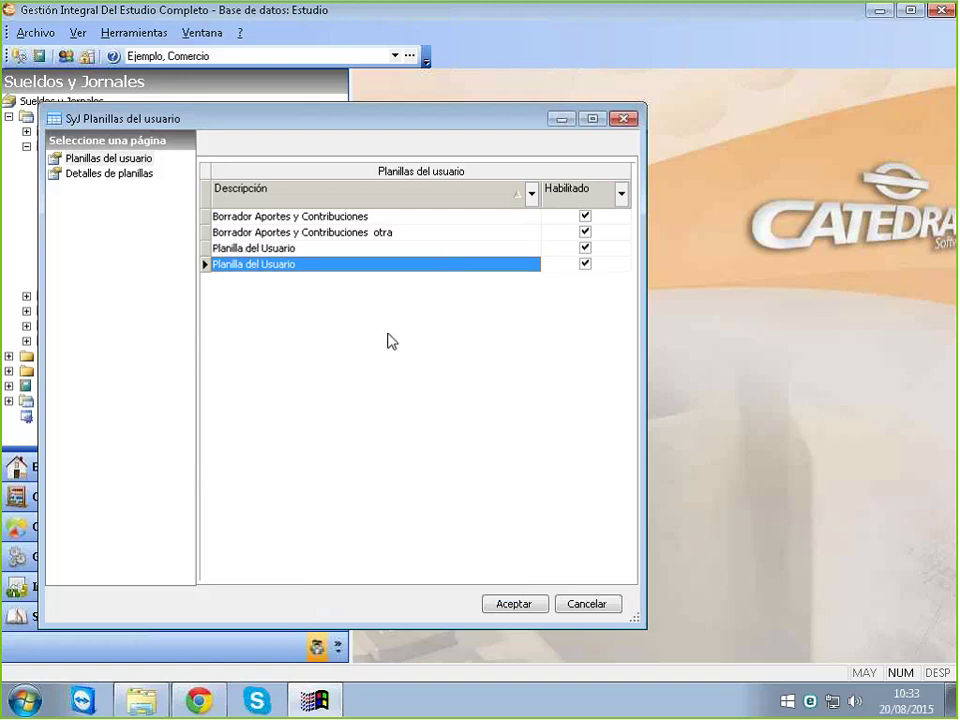
double_click(289, 250)
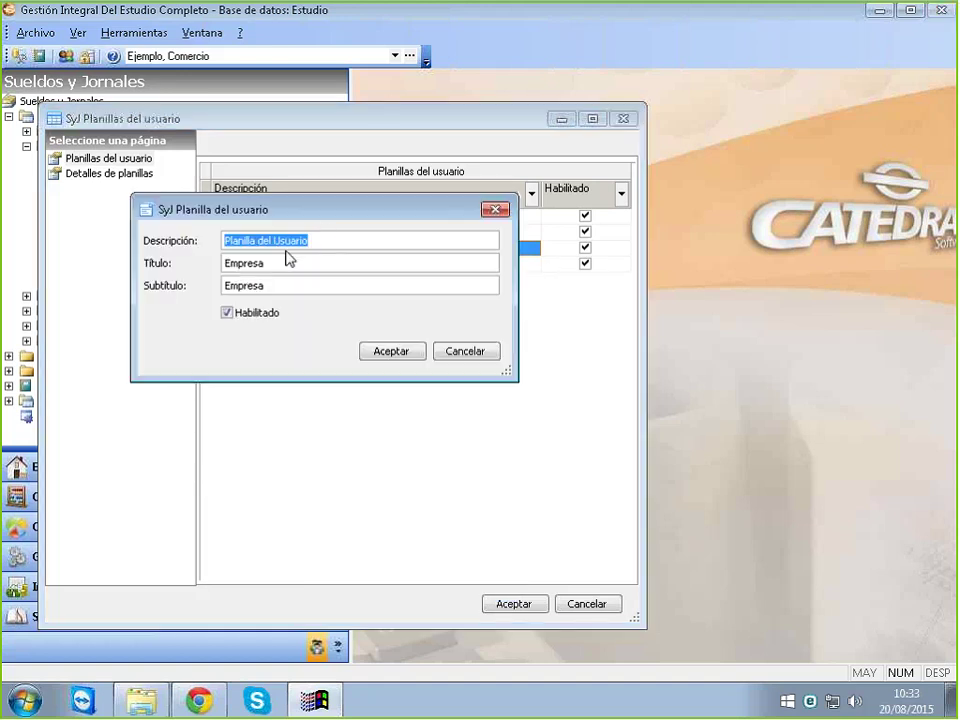
click(326, 234)
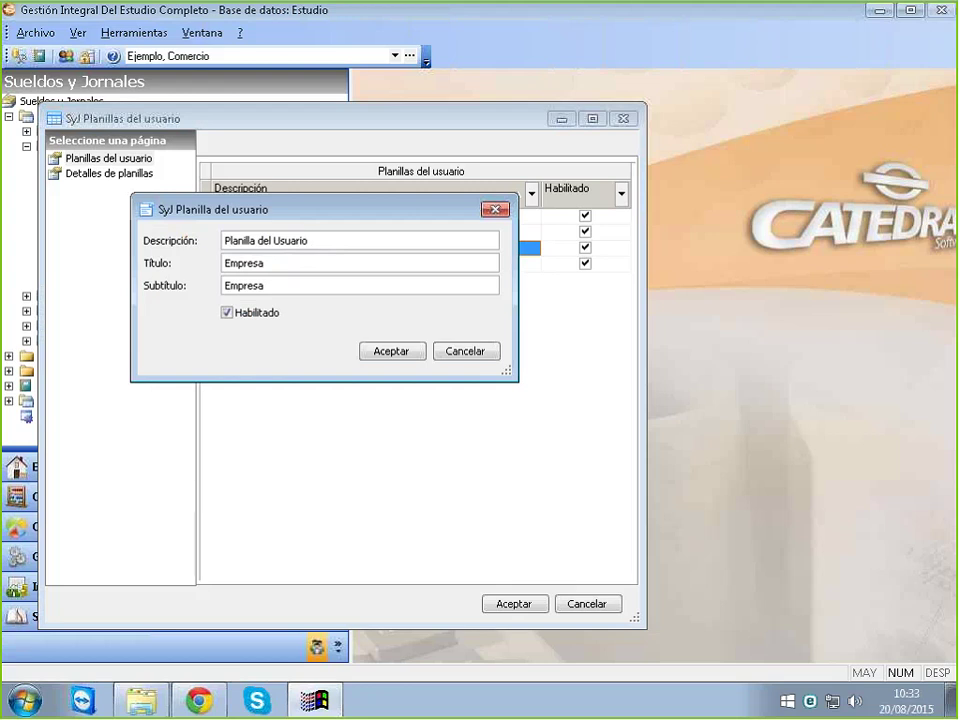
text(Empresa)
click(392, 350)
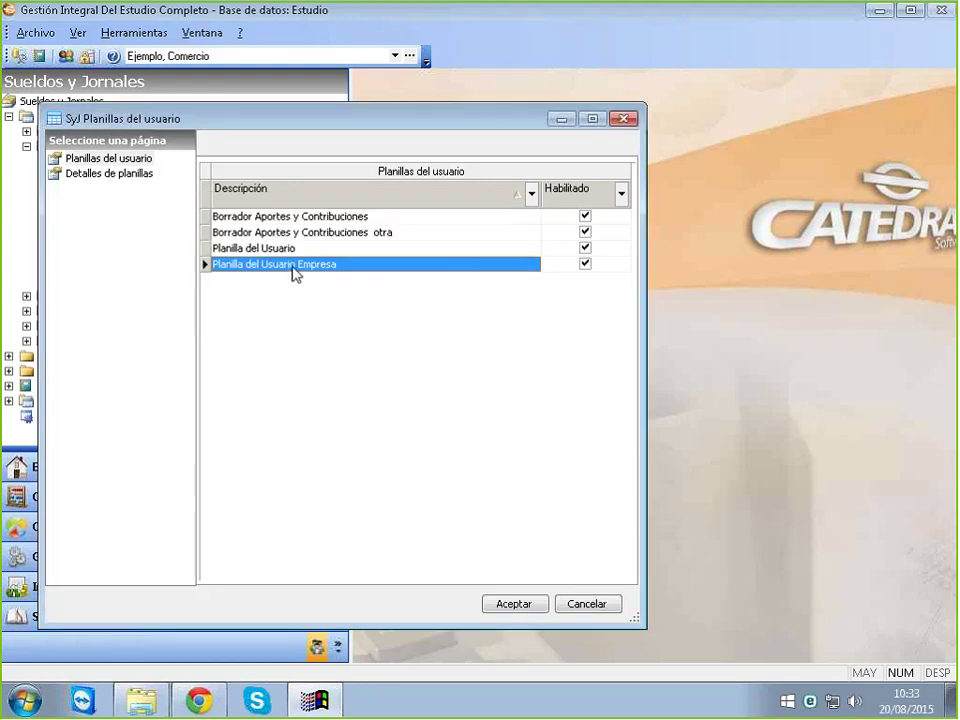
Check the description, title and subtitle of the remaining Planilla del Usuario sheet without changing them
double_click(295, 256)
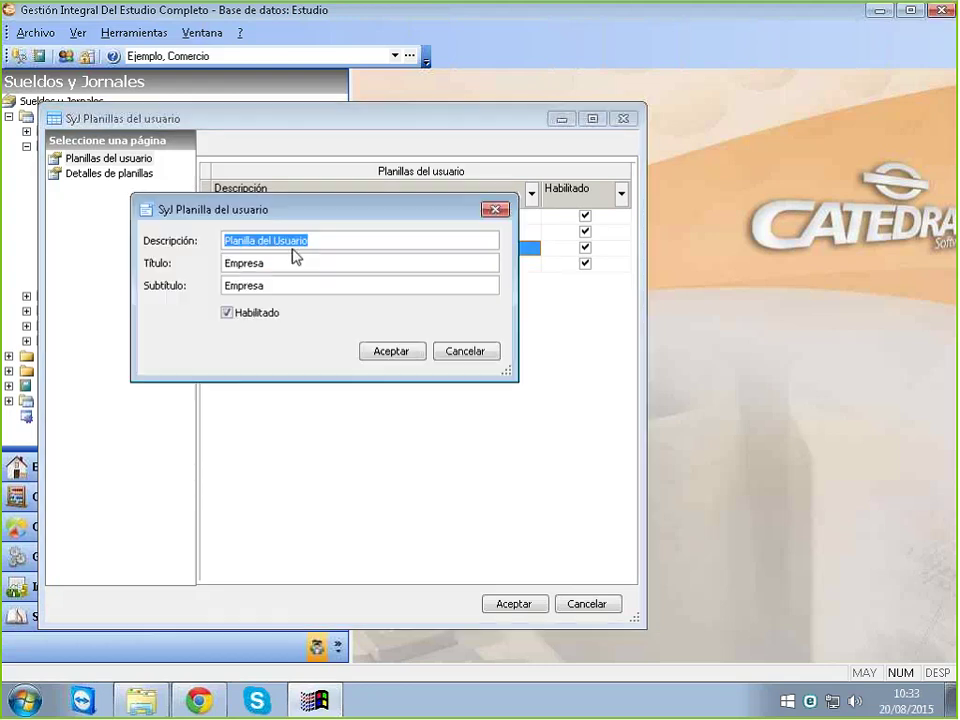
key(Tab)
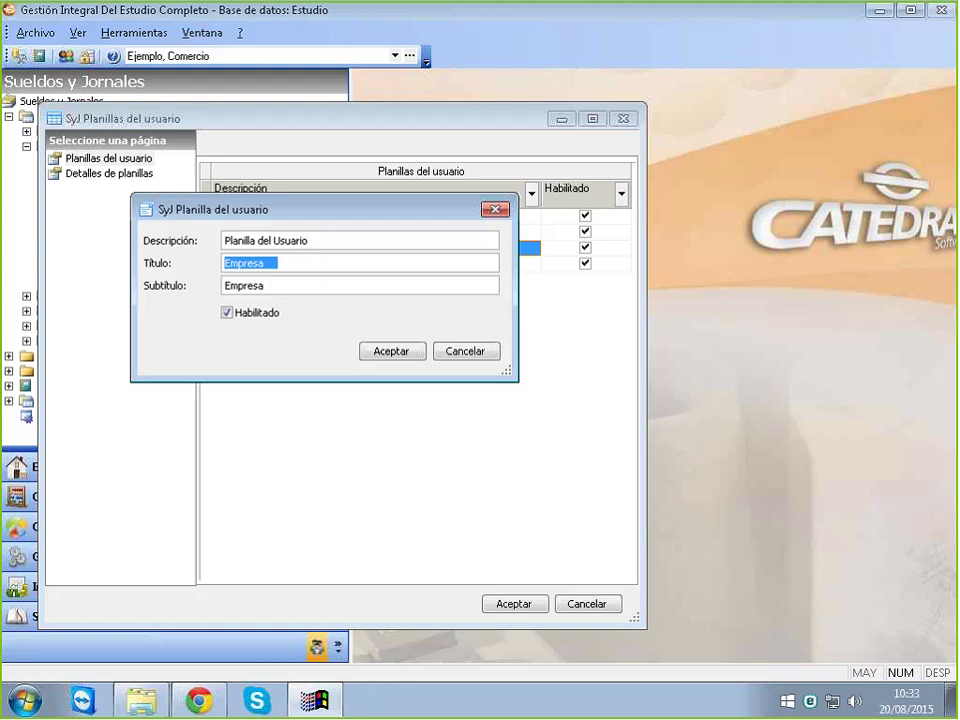
click(492, 211)
Delete the user sheet "Borrador Aportes y Contribuciones otra" from the list of user sheets
click(302, 266)
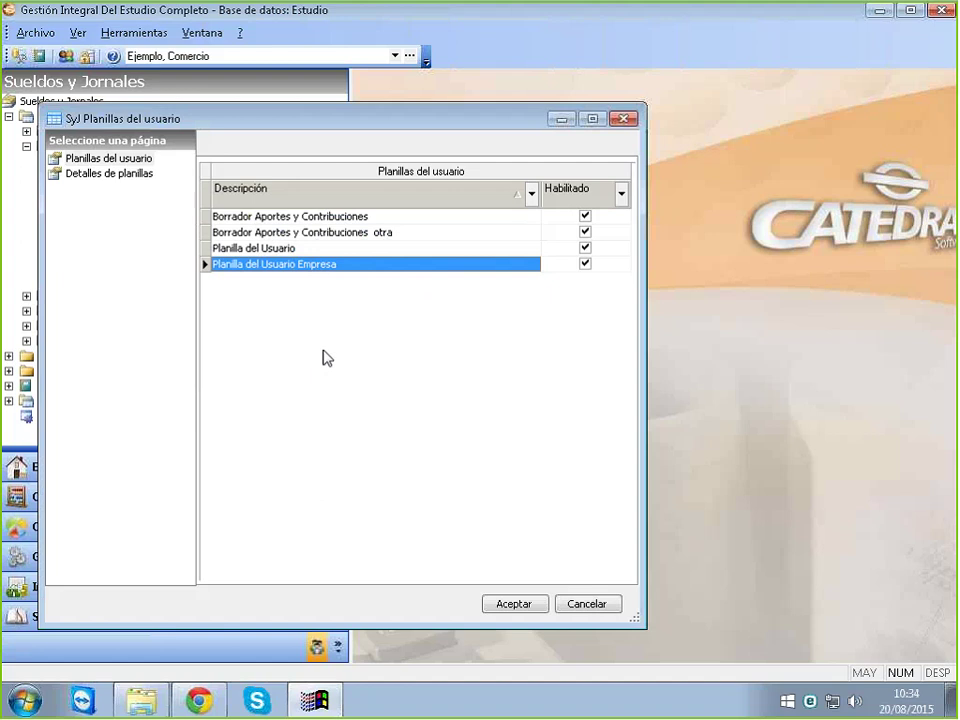
ctrl+click(317, 216)
click(317, 214)
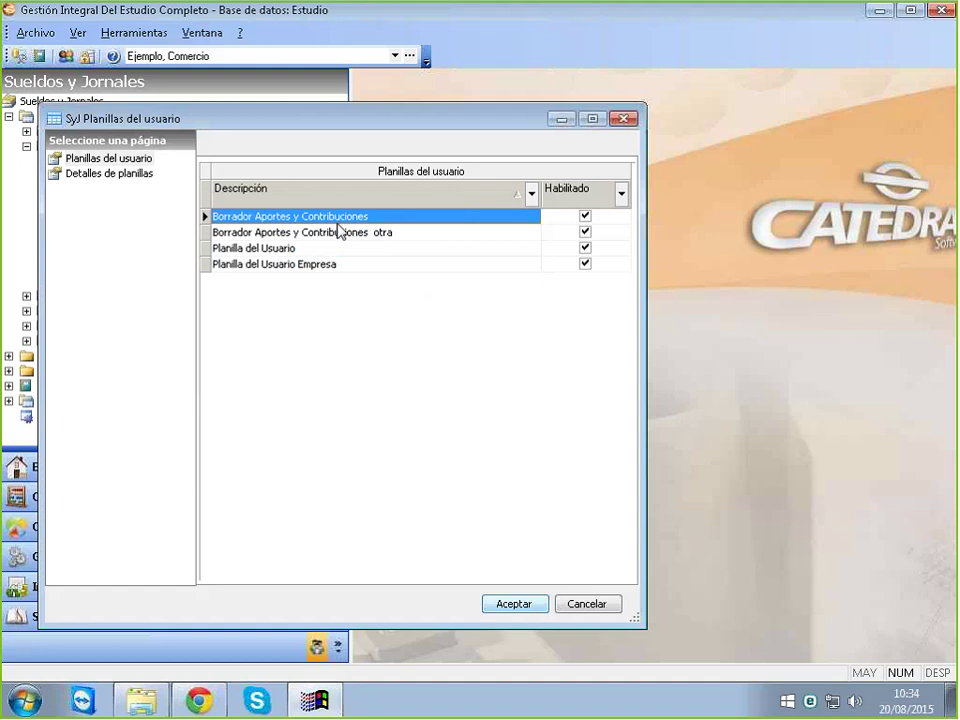
right_click(296, 237)
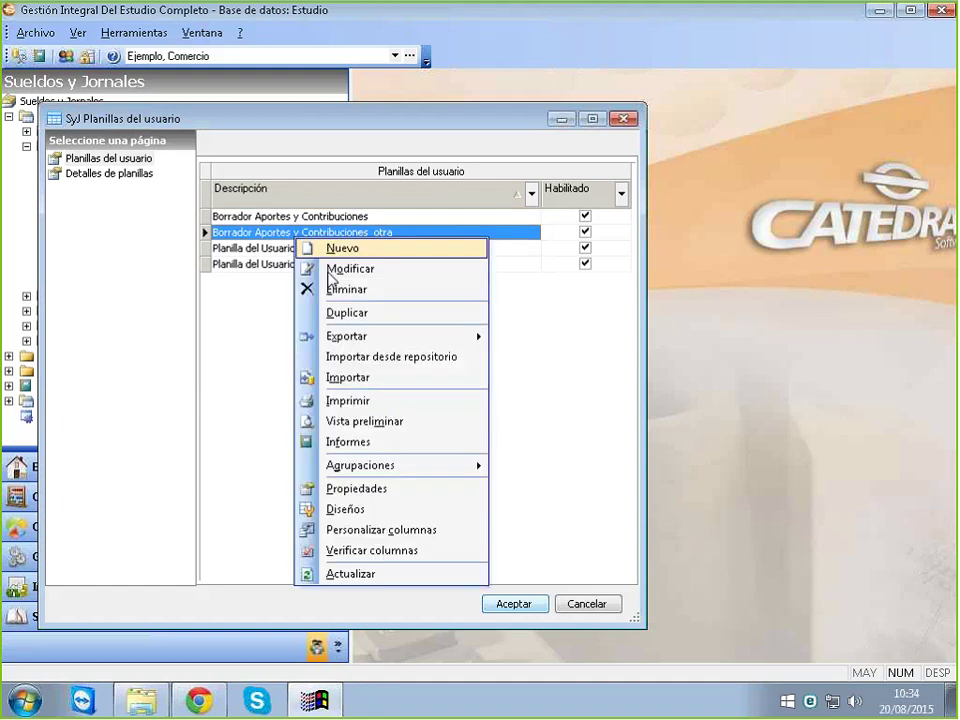
click(363, 290)
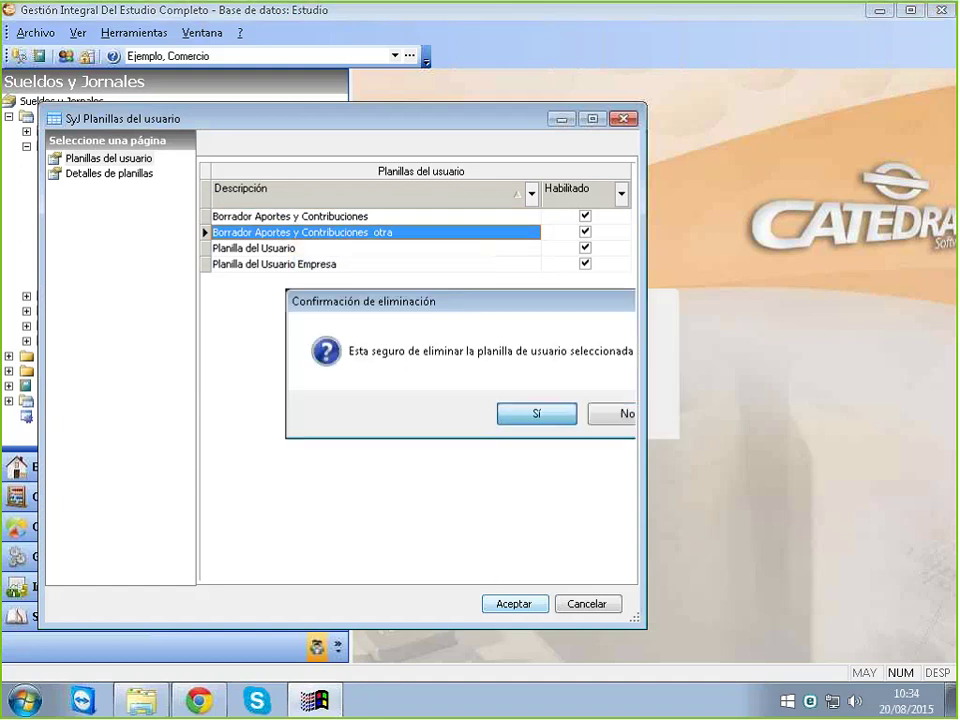
click(562, 412)
Try to import the Borrador Aportes y Contribuciones sheet from the folder "Planilla del Usuario A y C" on drive C
right_click(316, 336)
click(392, 464)
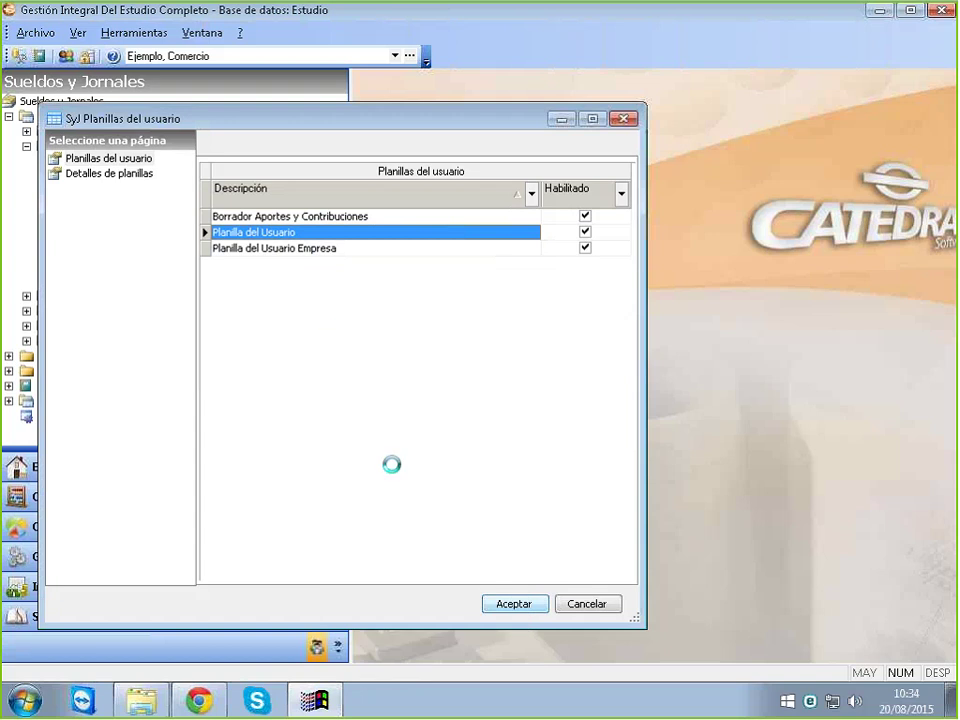
click(510, 402)
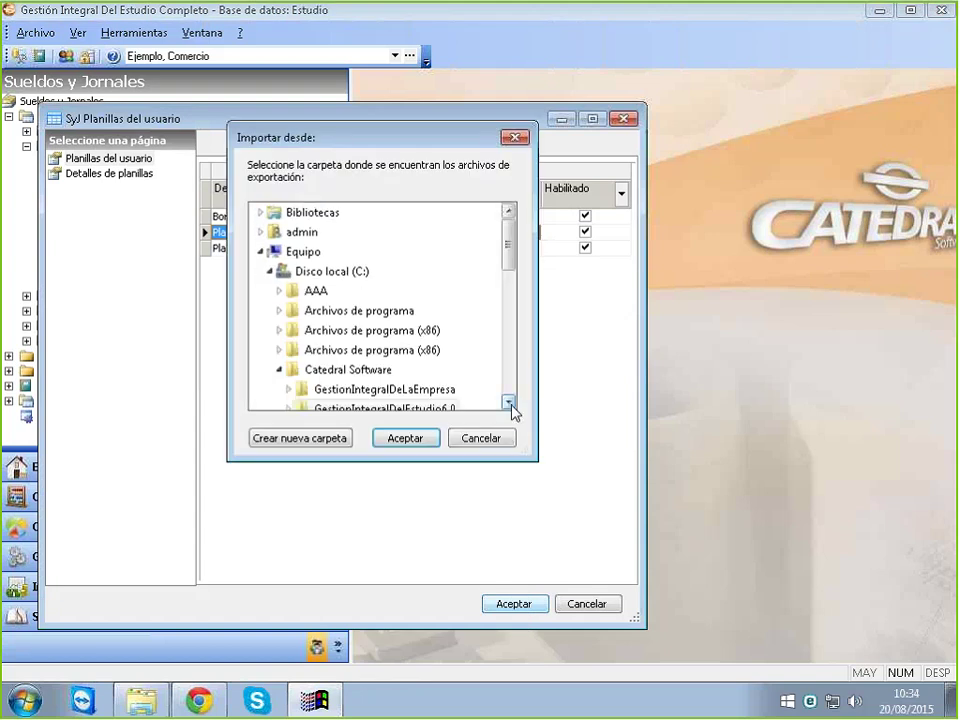
click(510, 402)
click(510, 402)
click(510, 402)
click(510, 402)
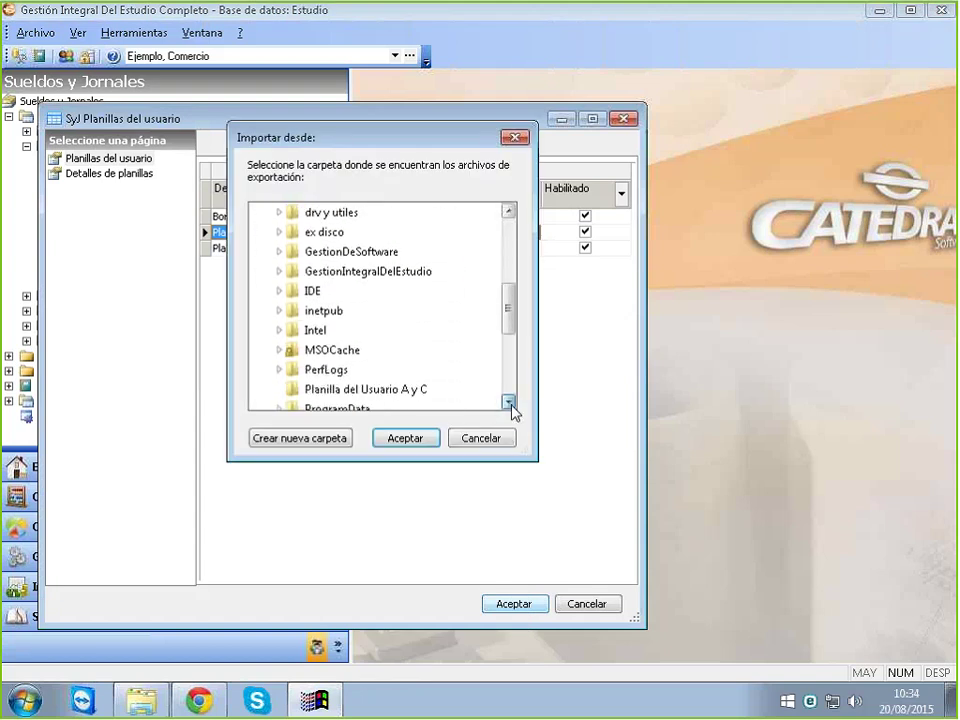
click(510, 402)
click(510, 402)
click(510, 402)
click(510, 402)
click(510, 402)
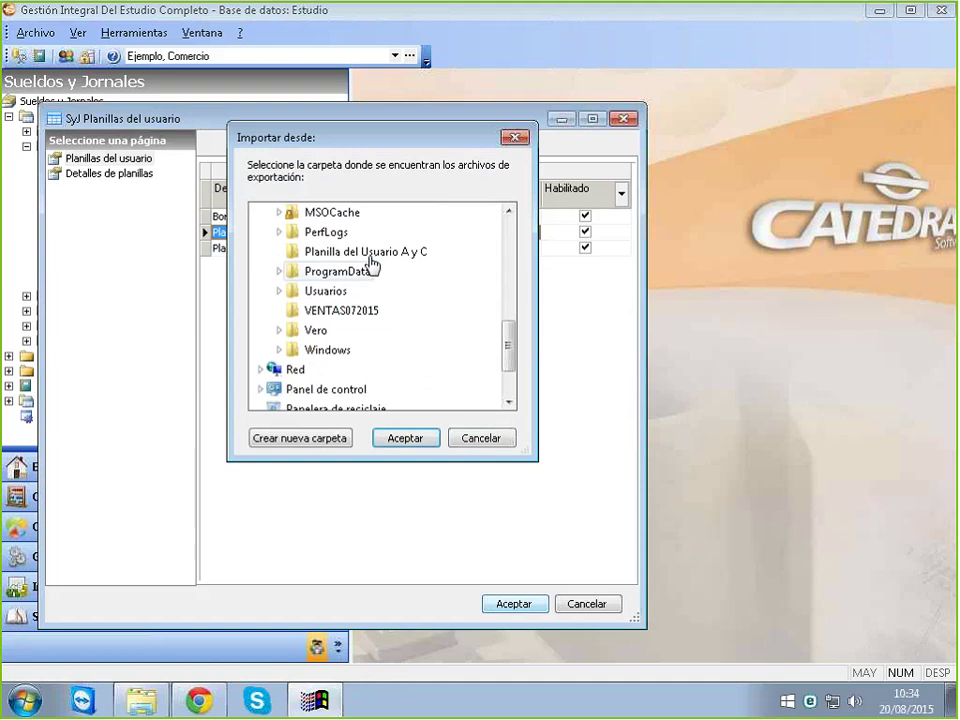
click(369, 257)
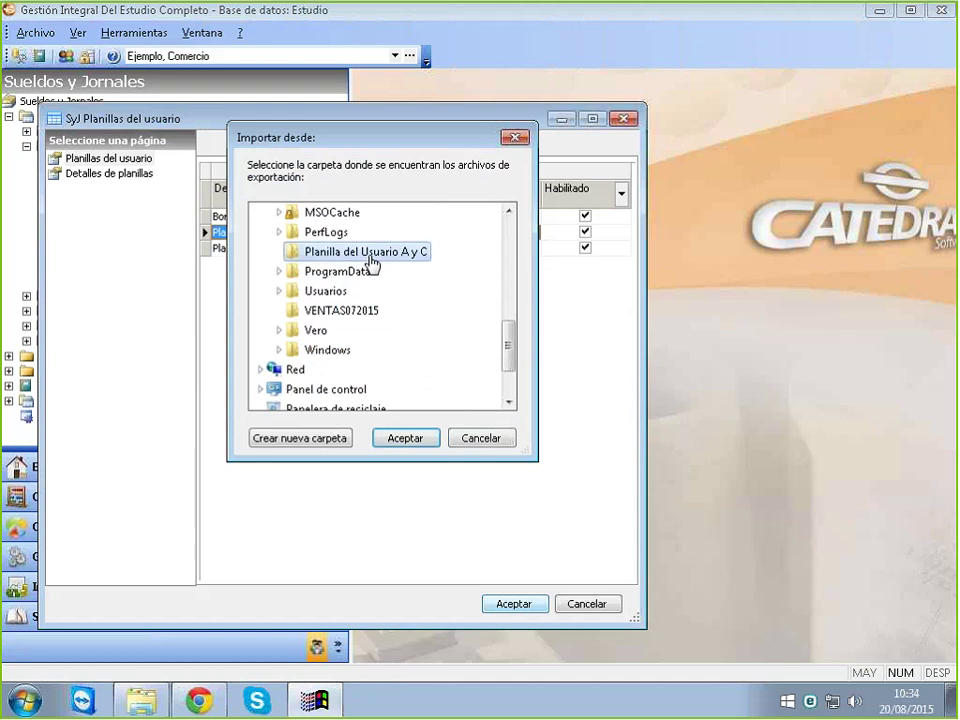
click(418, 444)
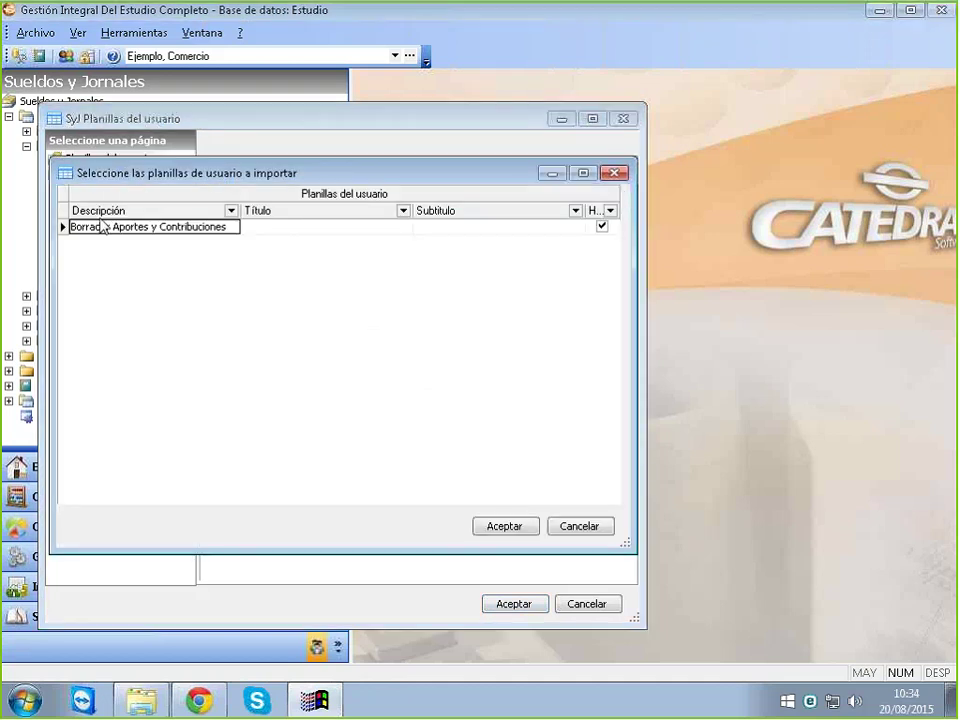
click(112, 229)
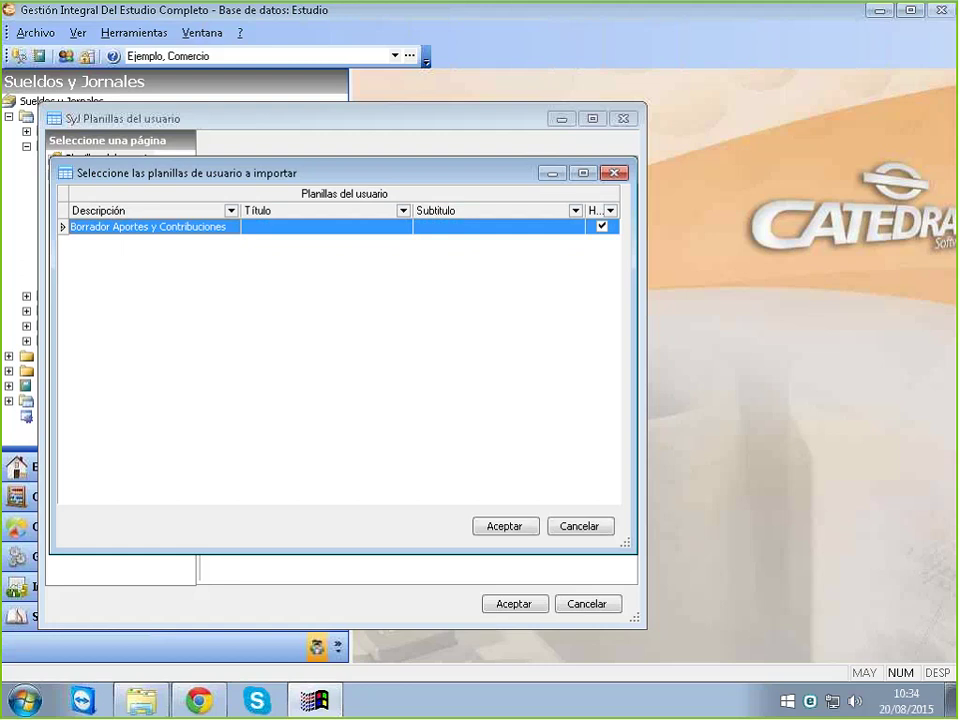
click(615, 173)
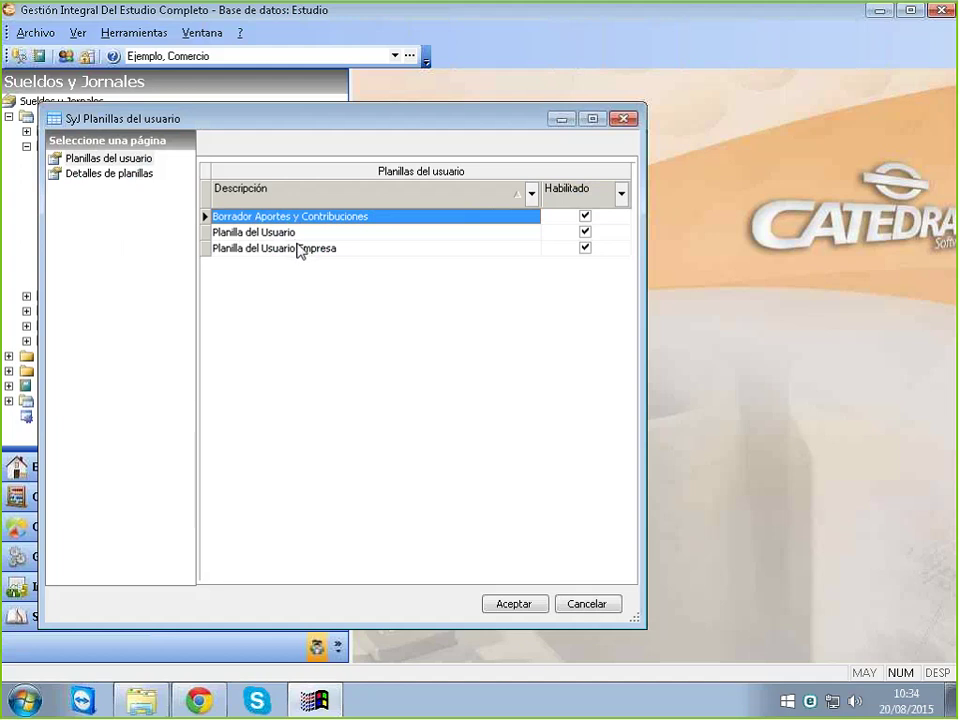
Review the detail columns of the Planilla del Usuario sheet without changing them
click(254, 236)
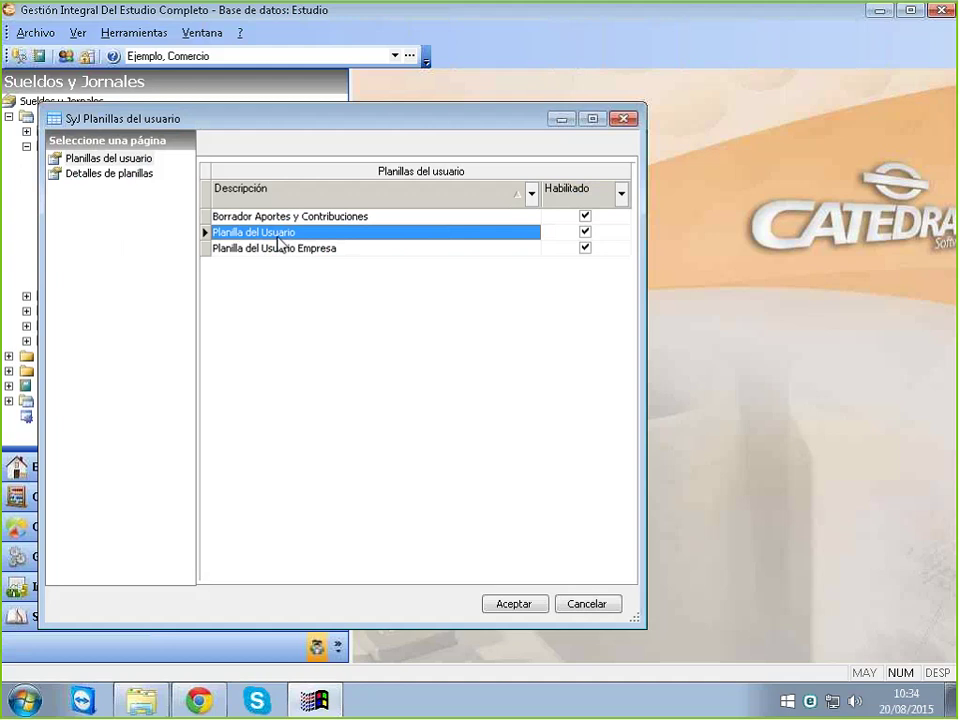
click(105, 175)
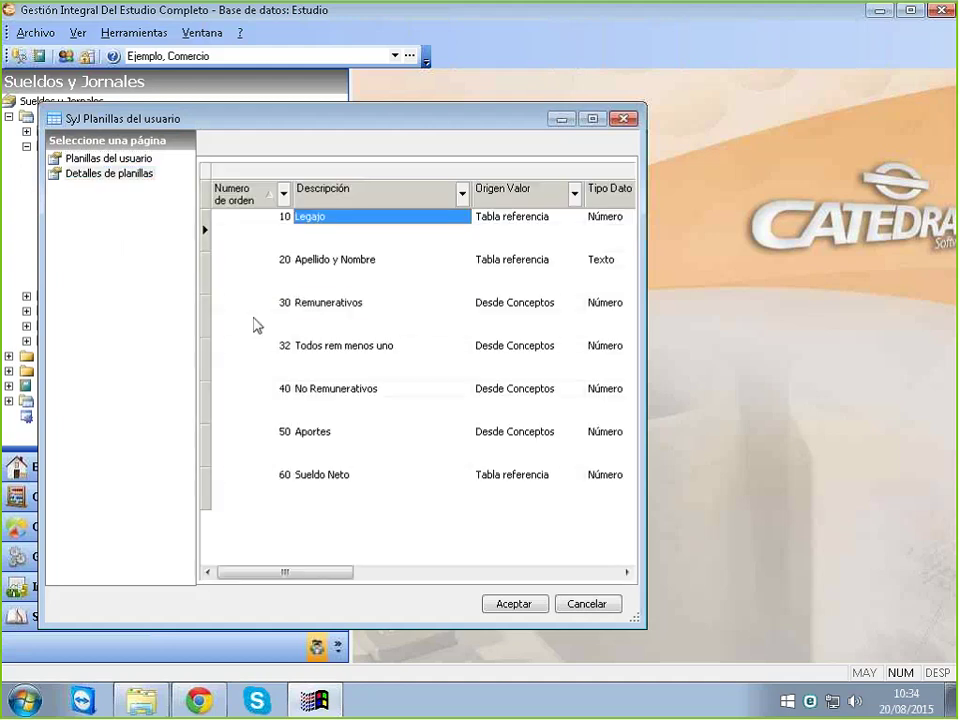
click(255, 322)
right_click(256, 323)
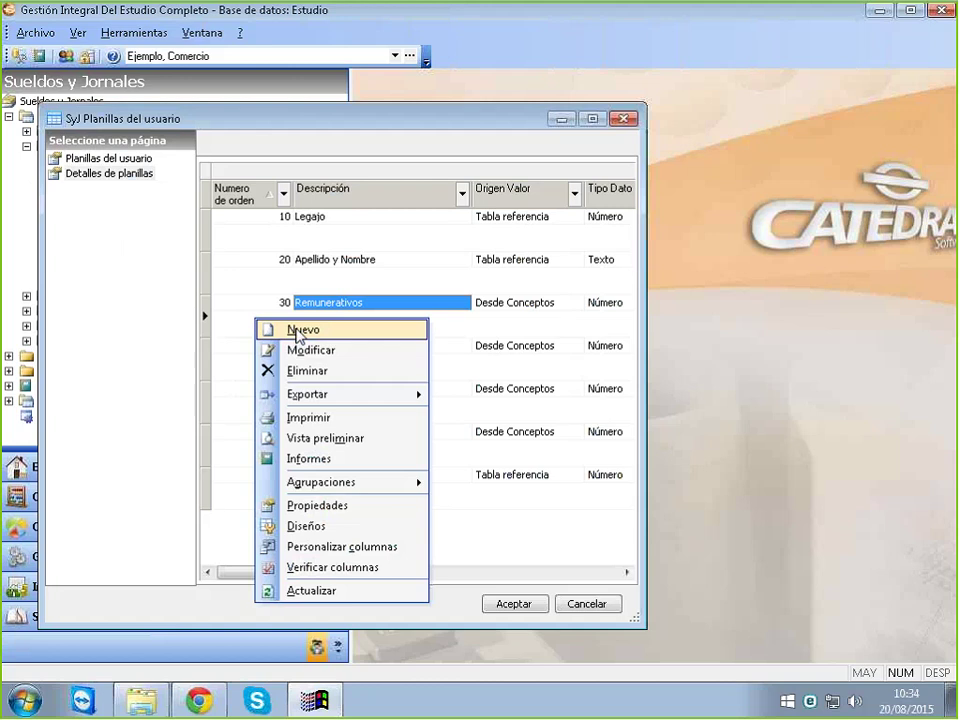
click(124, 165)
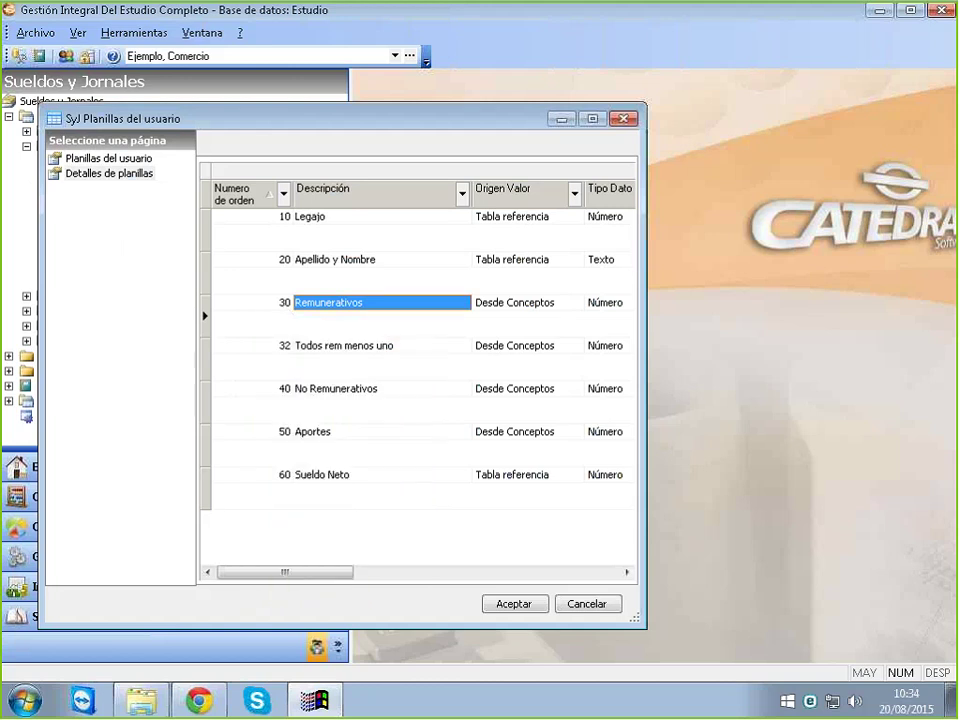
Review all detail columns of the Borrador Aportes y Contribuciones sheet and close the user sheets window
click(268, 217)
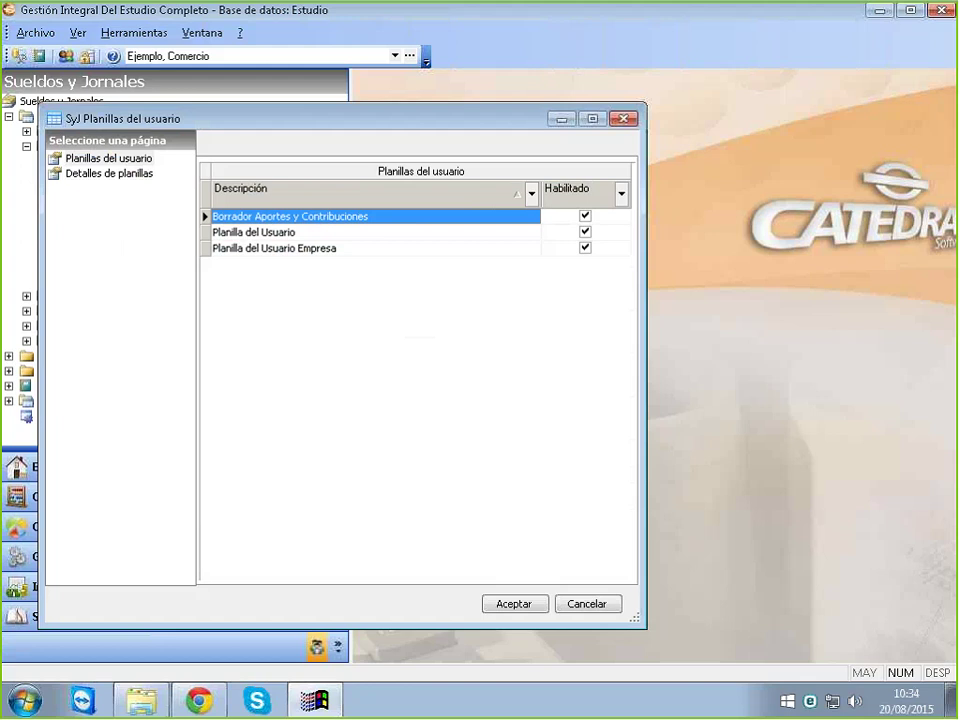
click(118, 176)
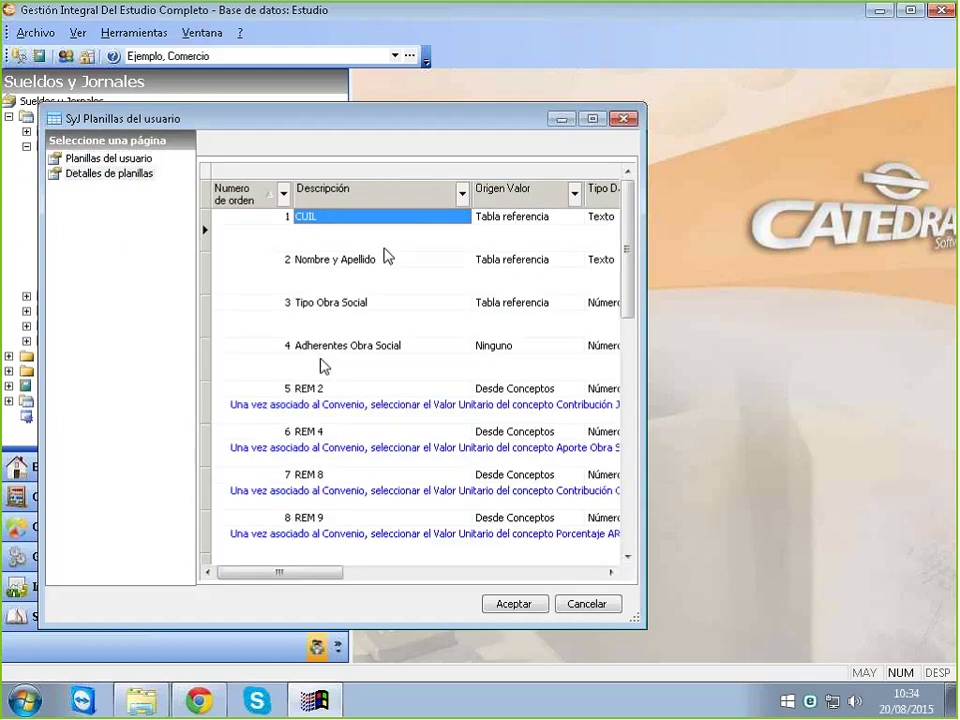
scroll(399, 445, down, 5)
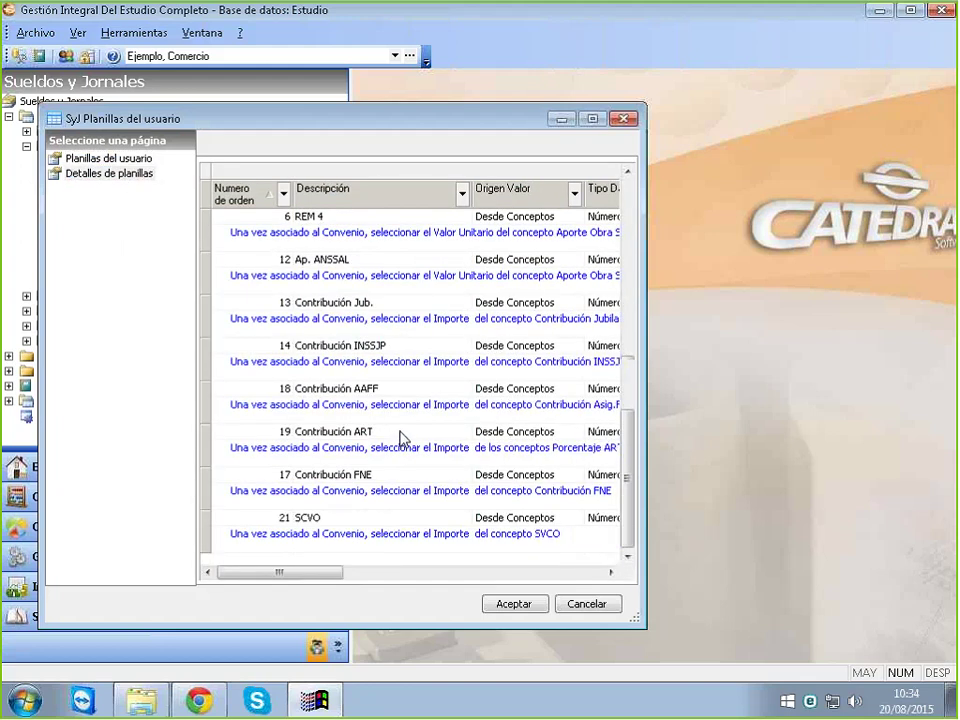
scroll(399, 437, down, 3)
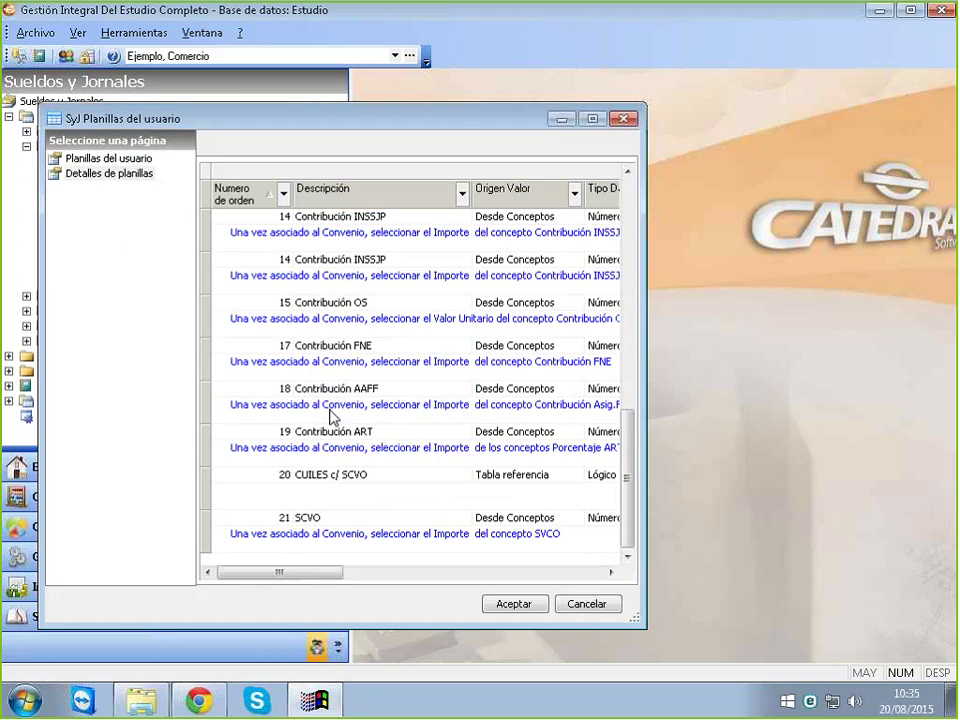
scroll(333, 418, up, 5)
scroll(333, 418, up, 1)
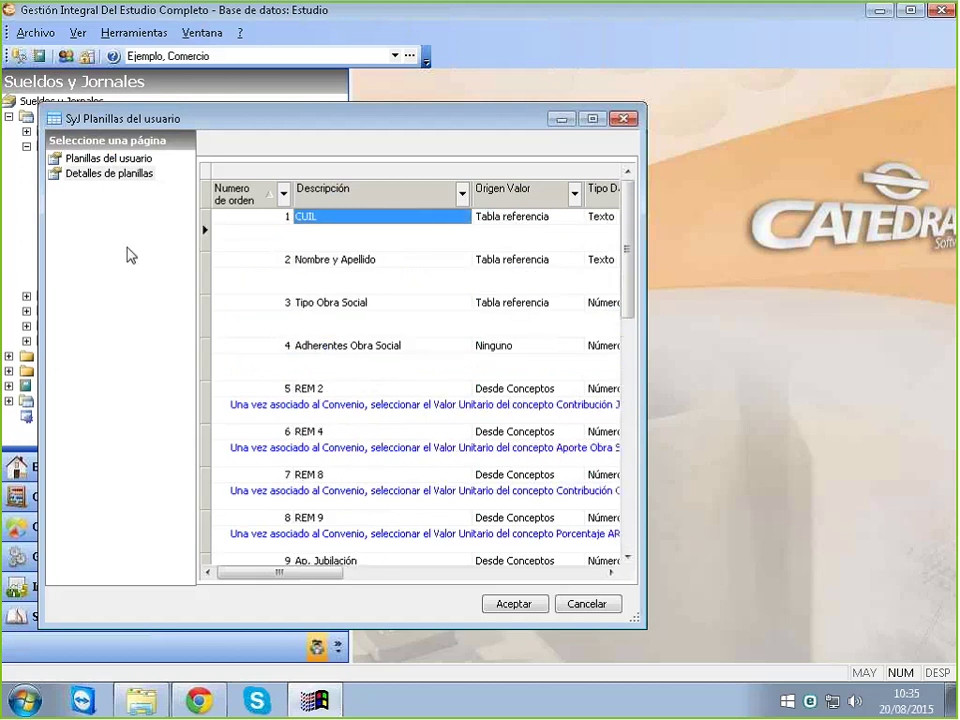
click(508, 604)
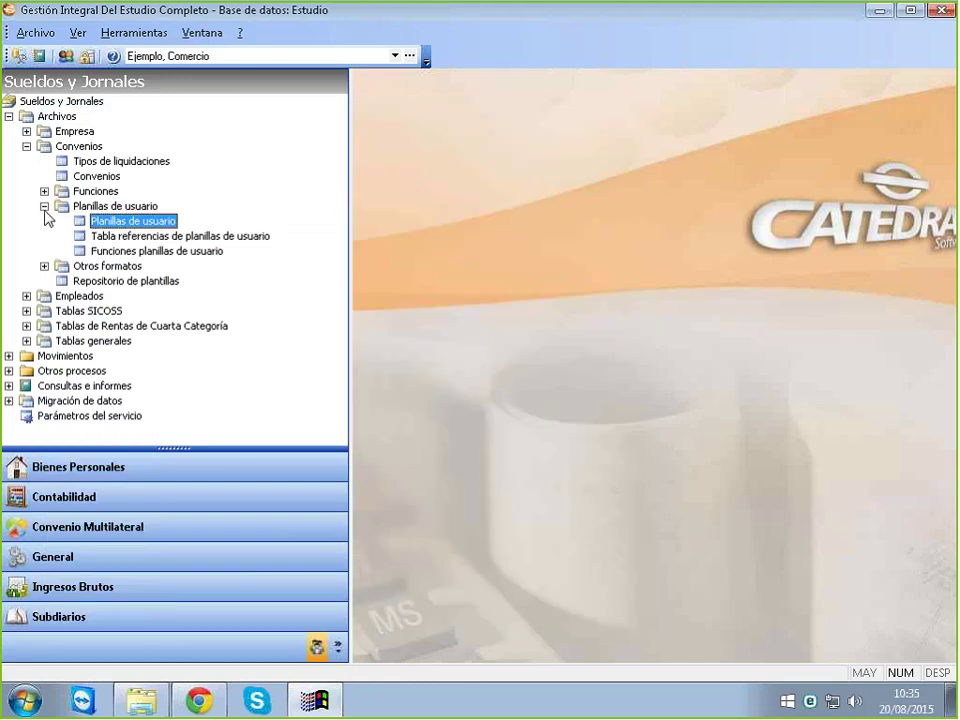
Open the list of user sheets associated with the agreement "Modelo Comercio desde Abril 2015"
click(44, 207)
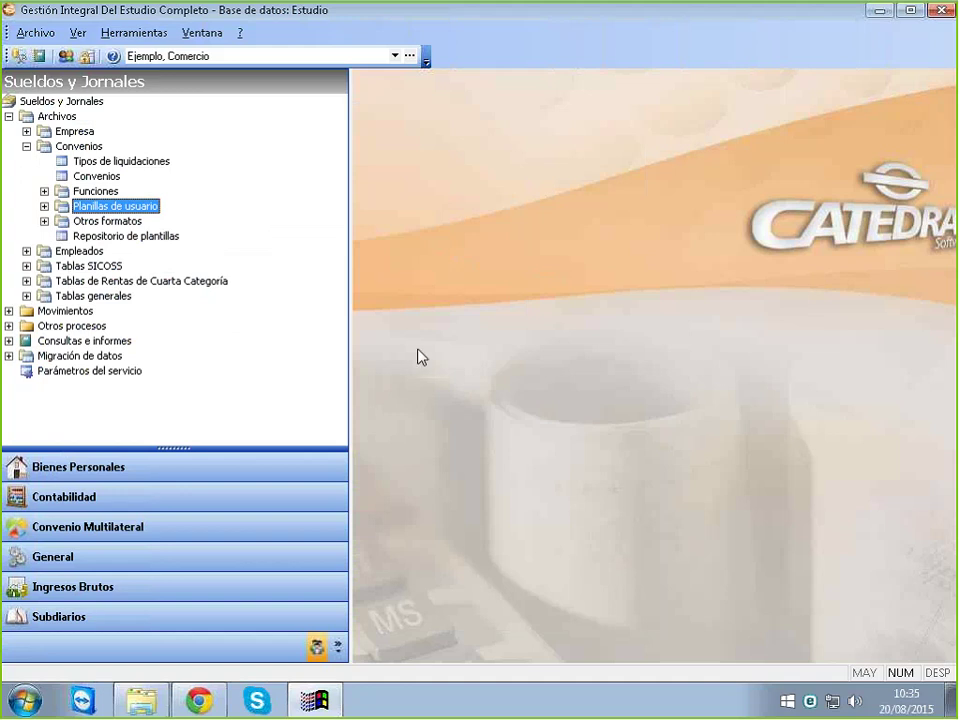
click(649, 390)
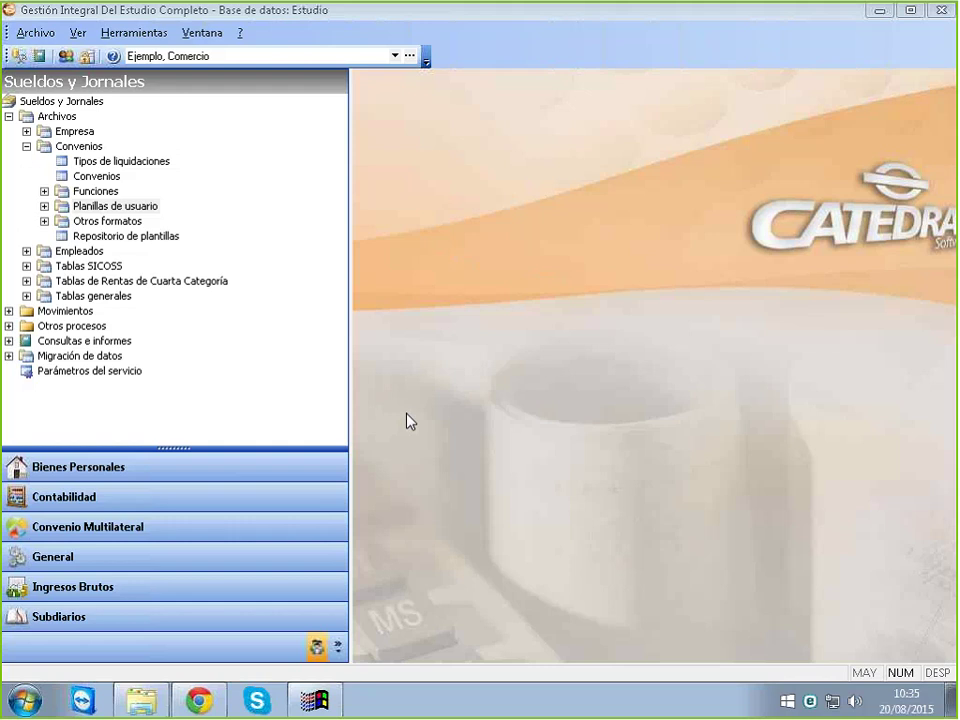
click(102, 179)
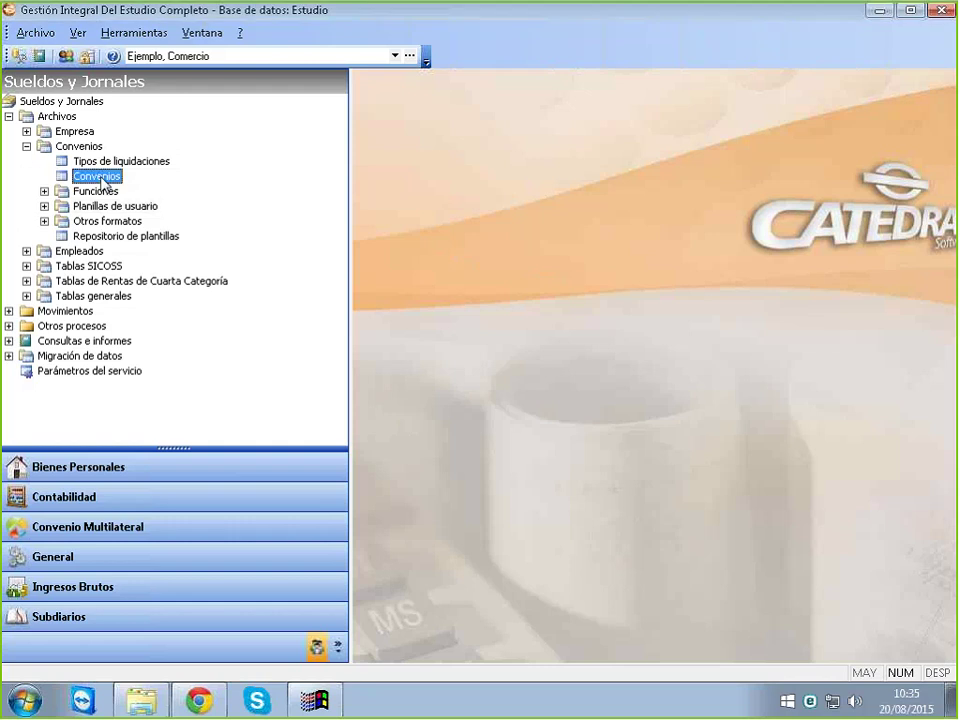
double_click(104, 182)
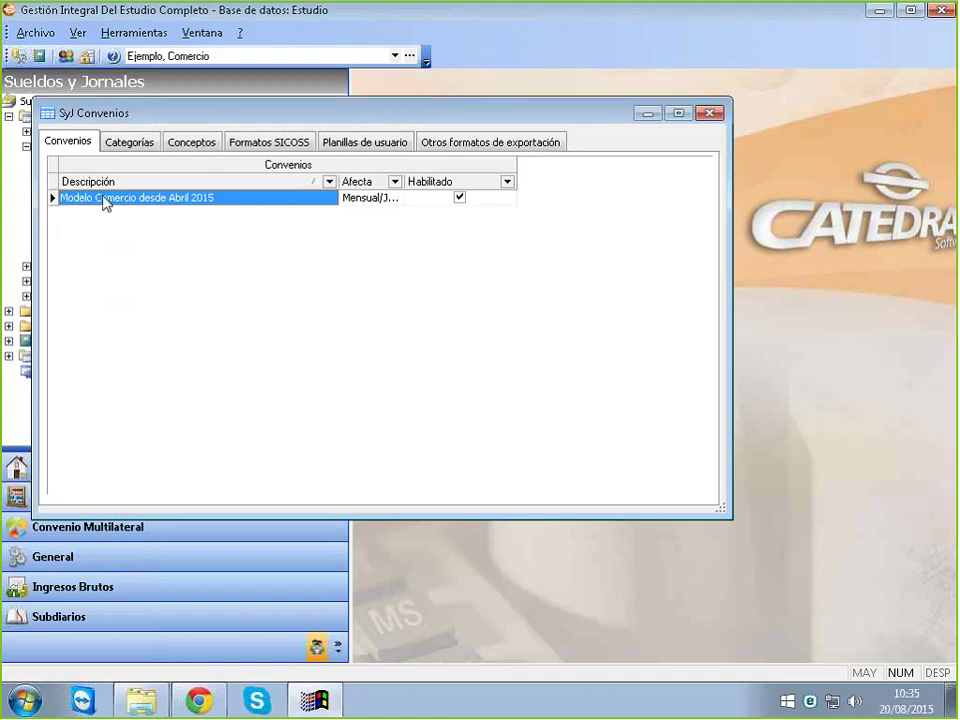
click(337, 142)
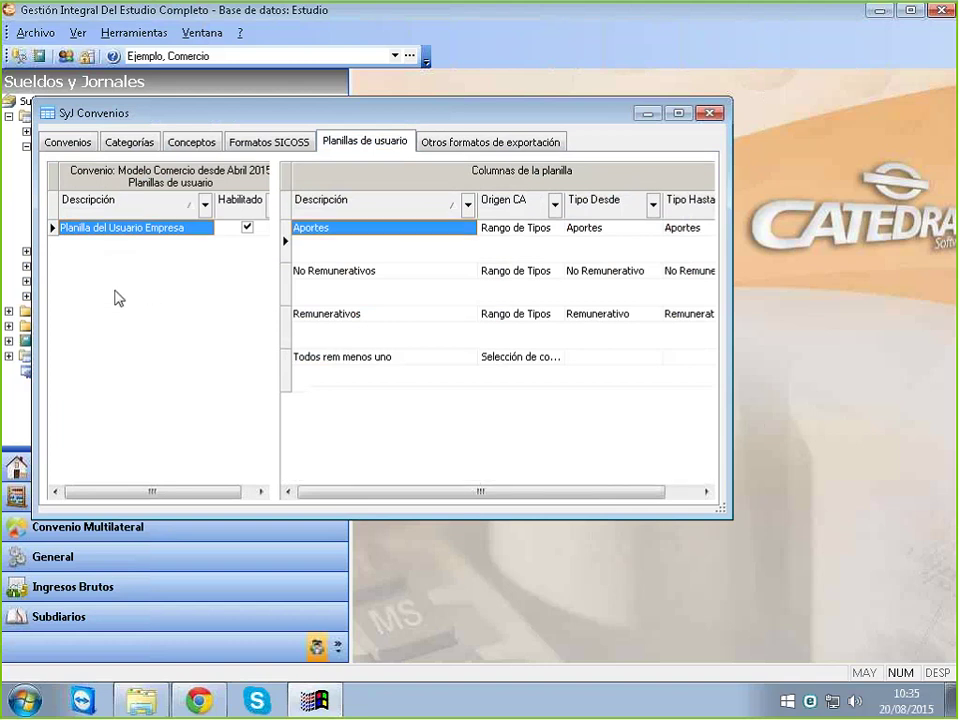
Associate the Borrador Aportes y Contribuciones user sheet with the agreement
right_click(118, 290)
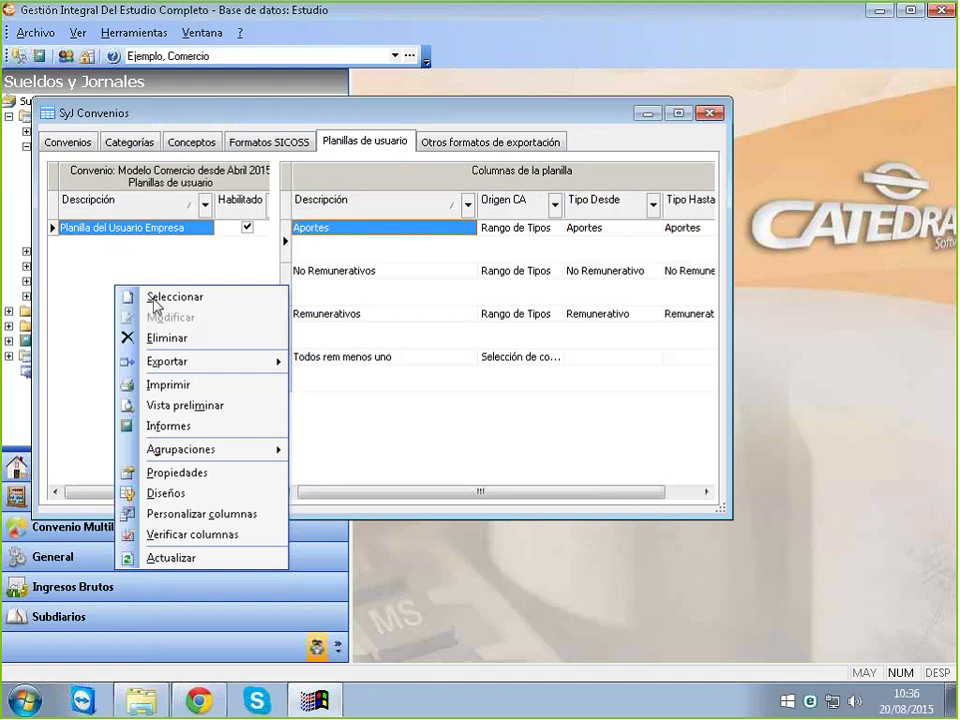
click(150, 297)
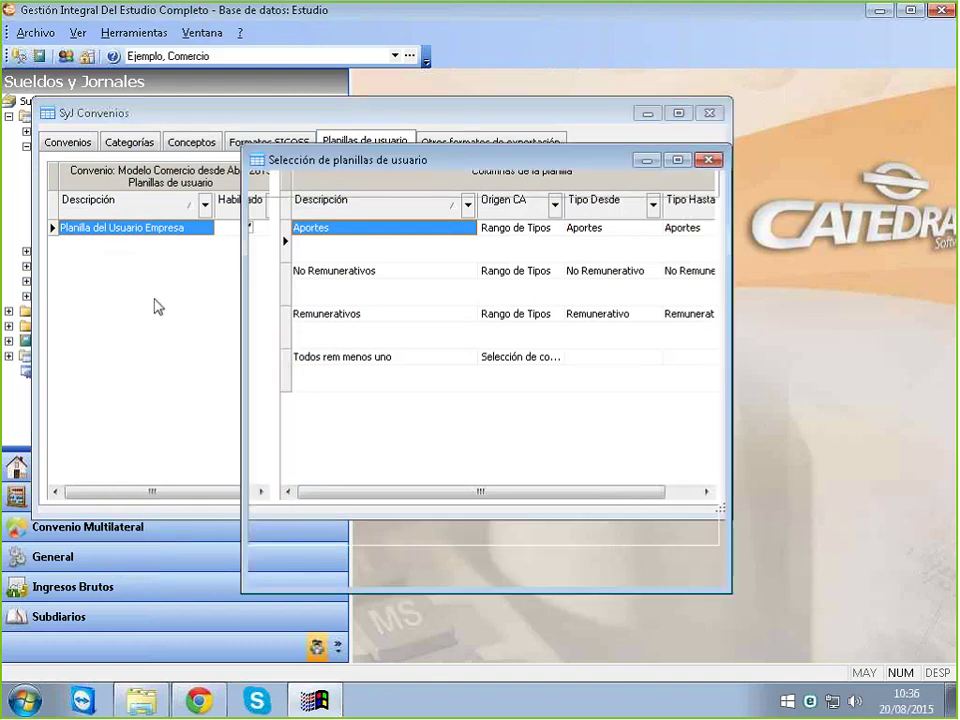
click(297, 240)
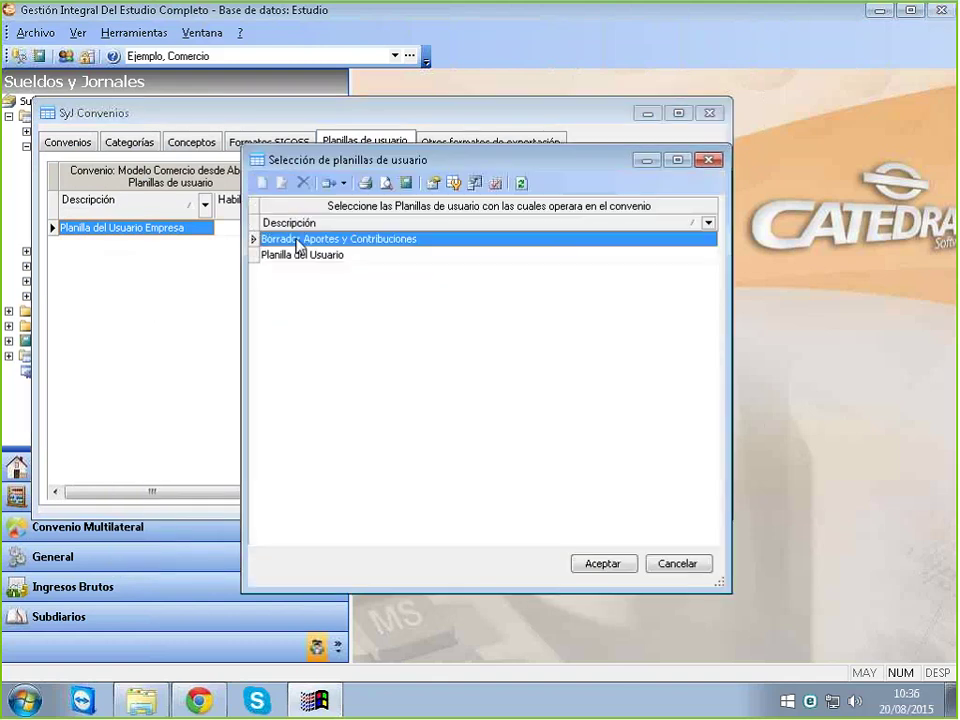
click(596, 566)
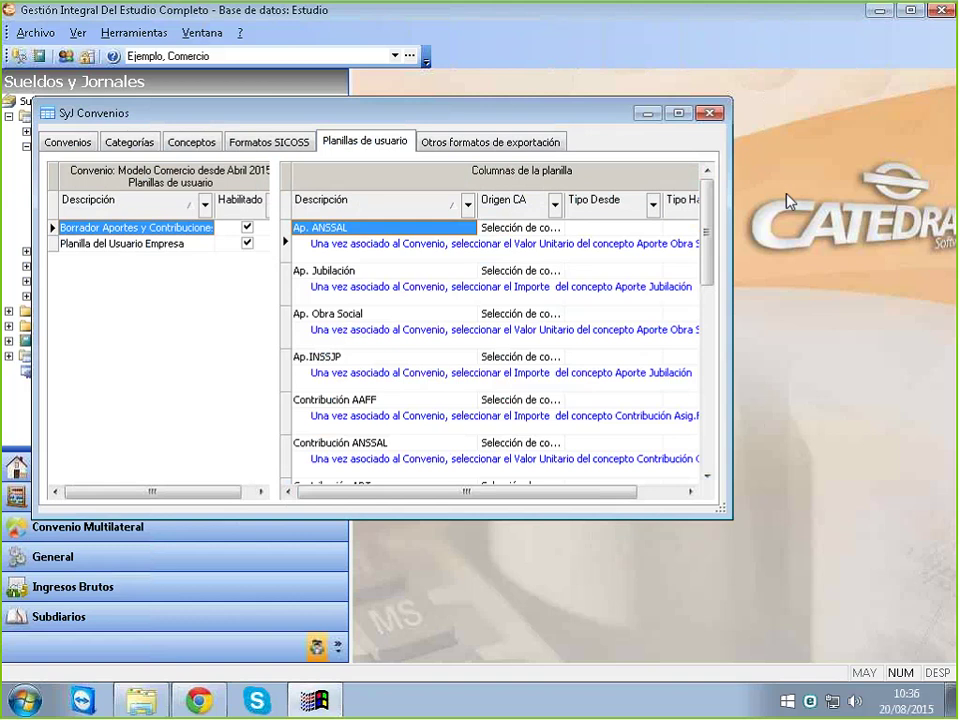
Maximize the agreements window and examine the columns and association notes of the Borrador Aportes y Contribuciones sheet
drag(786, 194, 882, 46)
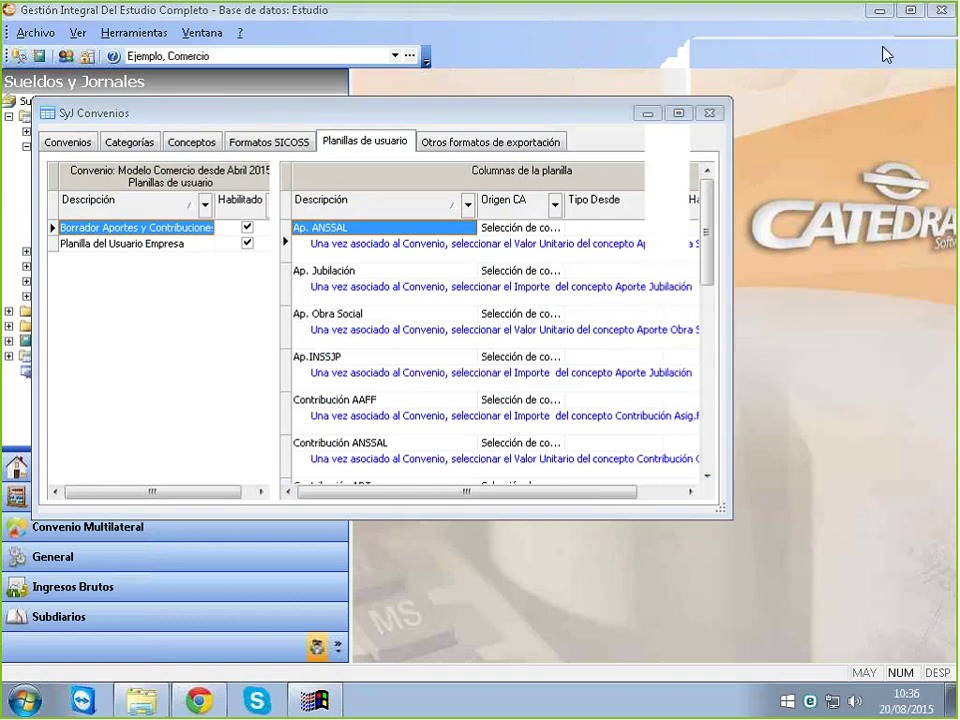
click(364, 276)
scroll(368, 348, down, 5)
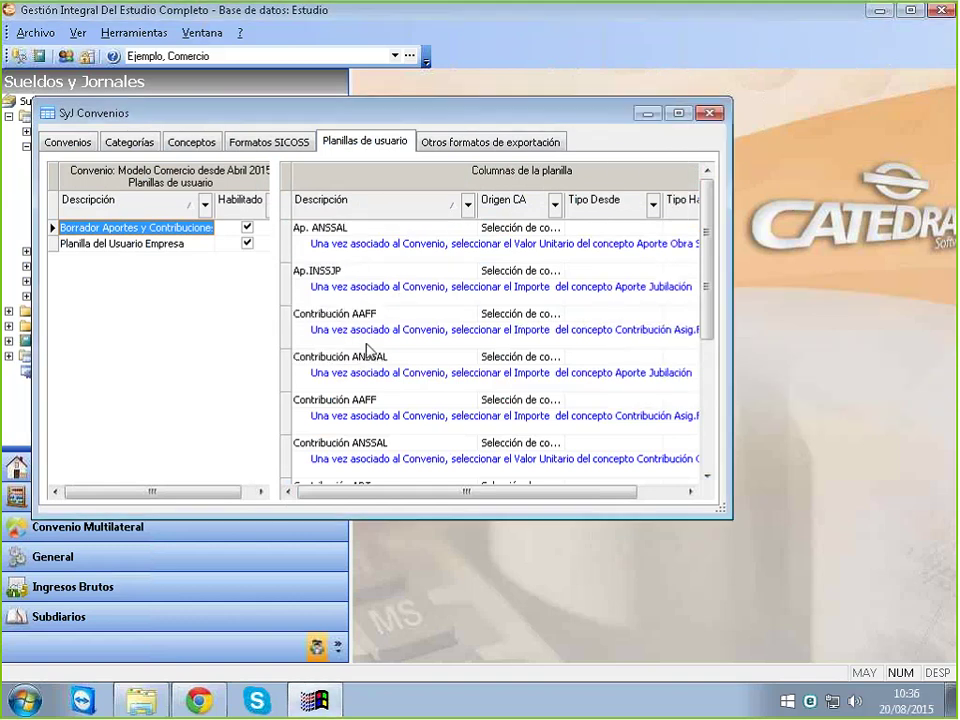
scroll(368, 330, down, 4)
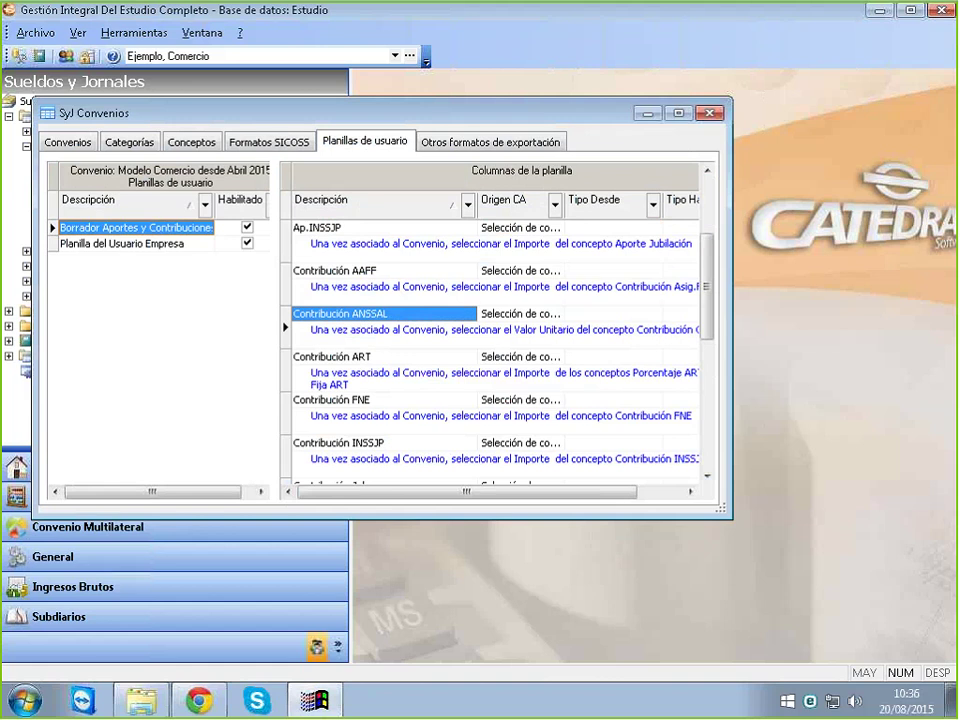
click(679, 113)
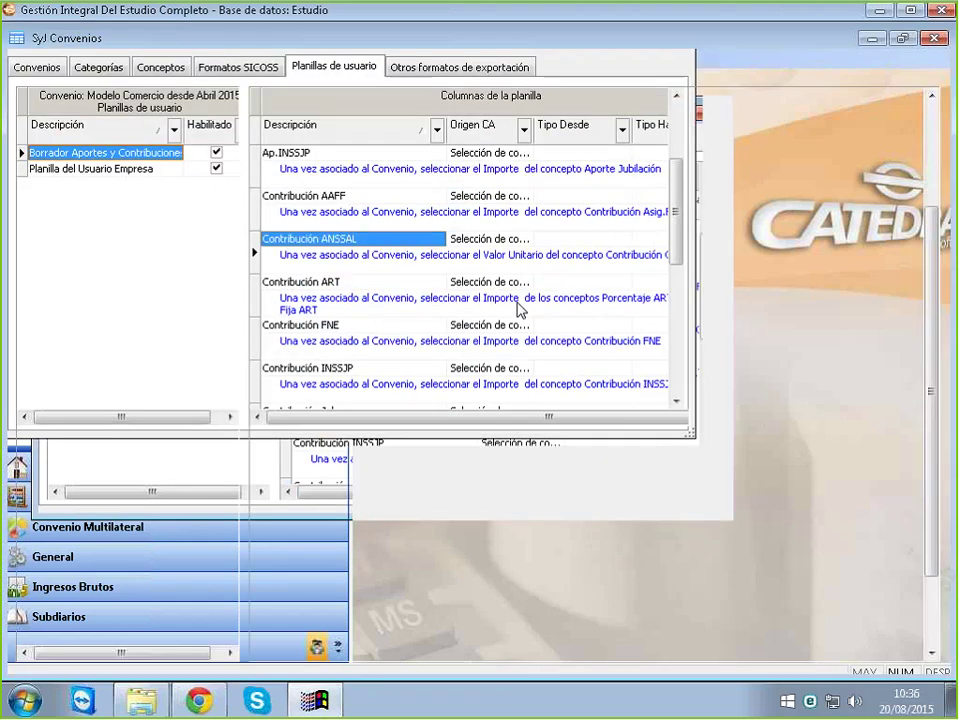
scroll(468, 376, up, 3)
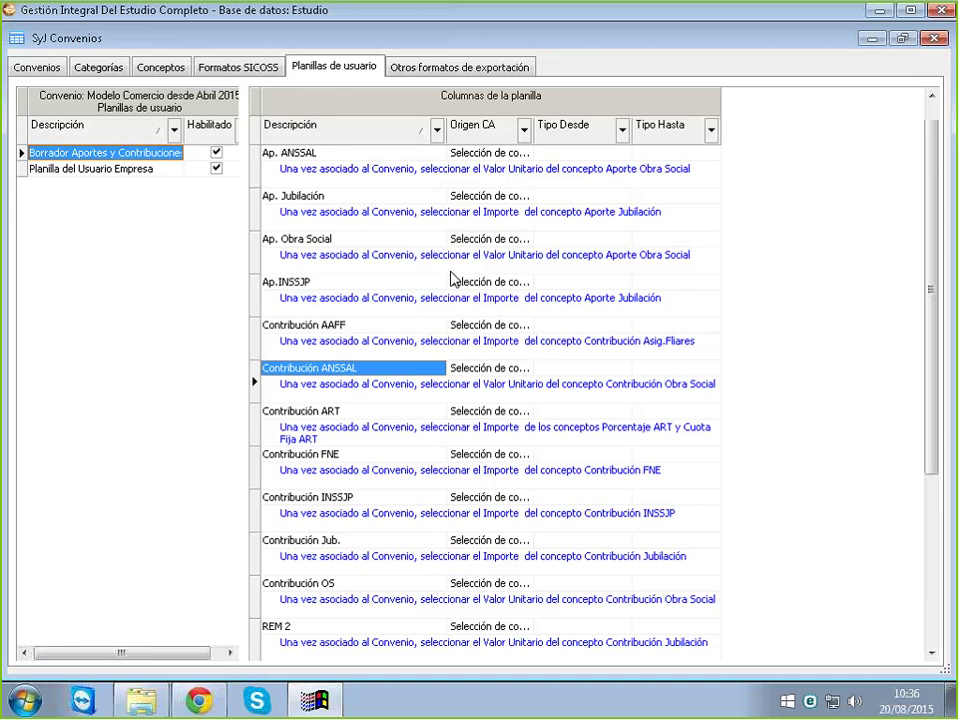
scroll(484, 478, down, 5)
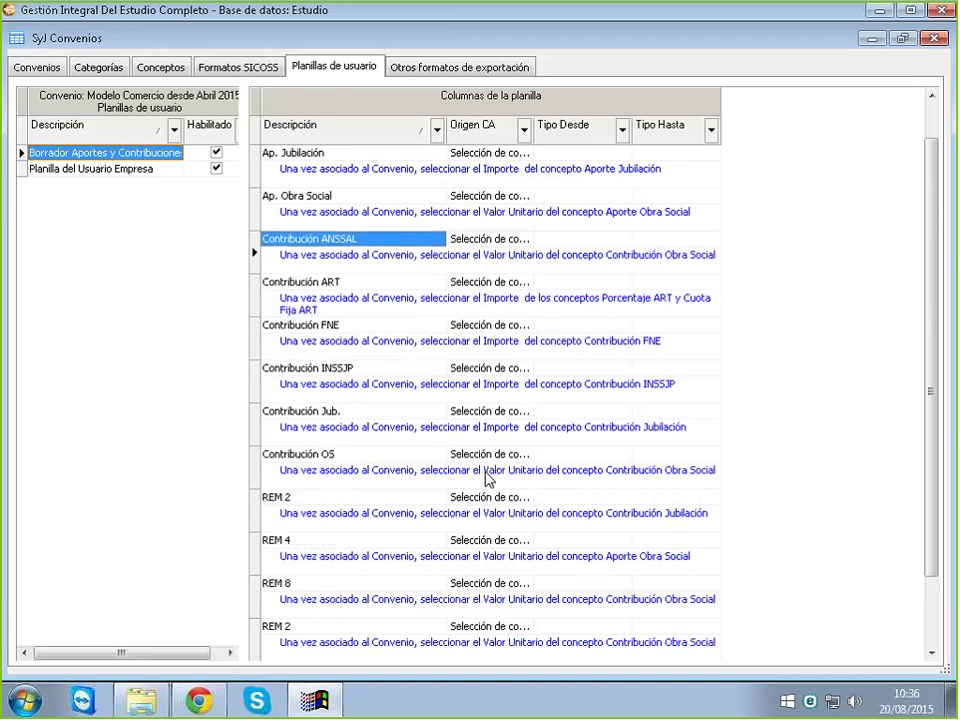
scroll(484, 480, up, 5)
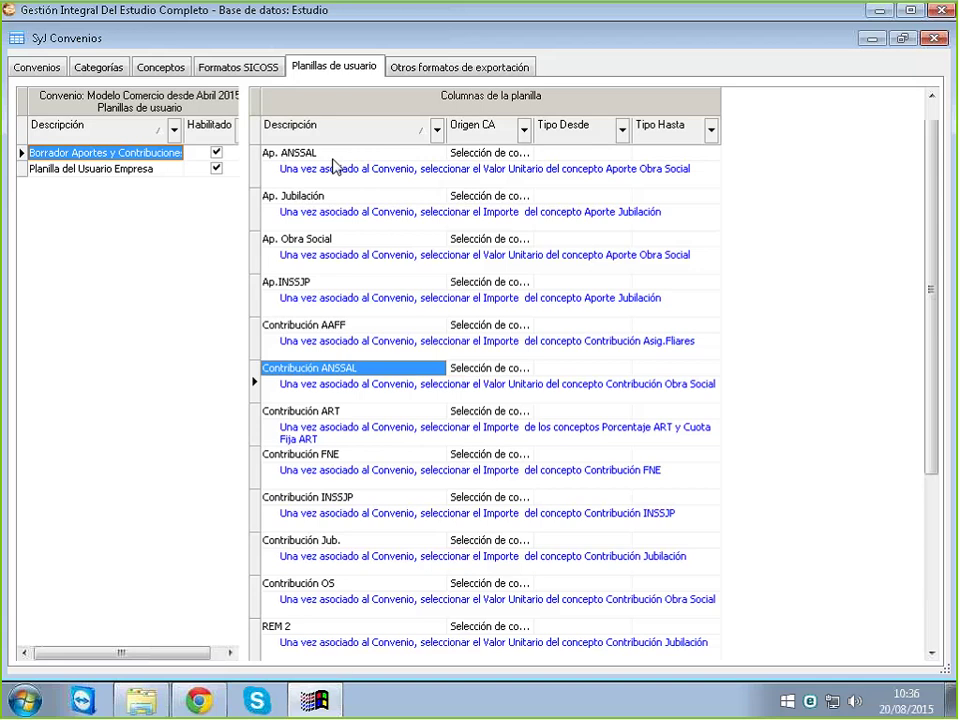
Sort the sheet's columns by description in descending order, and return them to ascending order
key(Up)
key(Up)
key(Up)
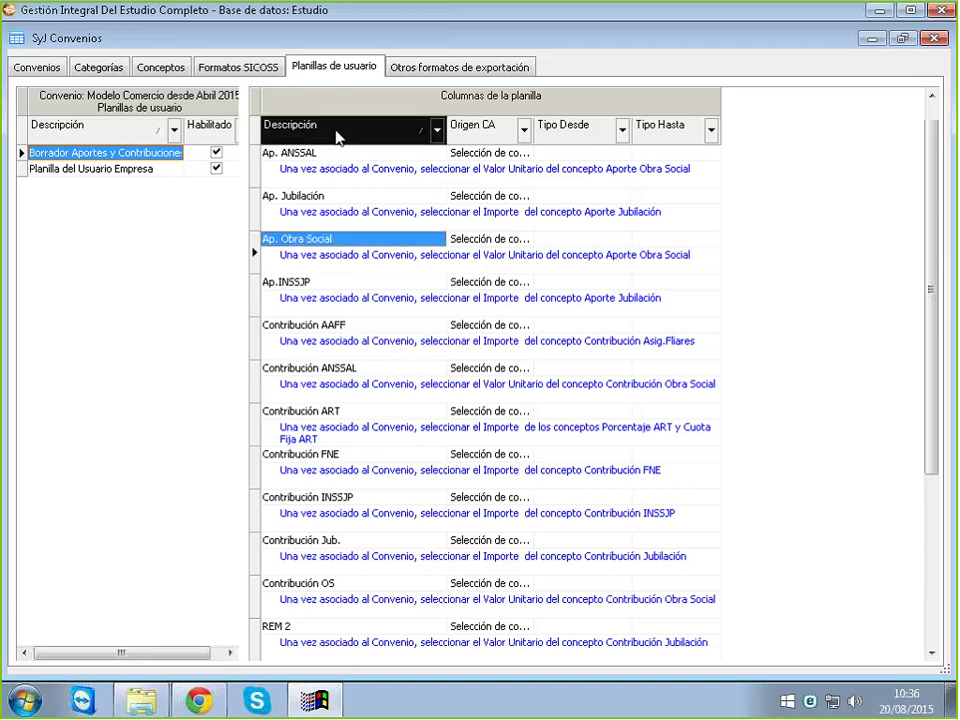
click(336, 138)
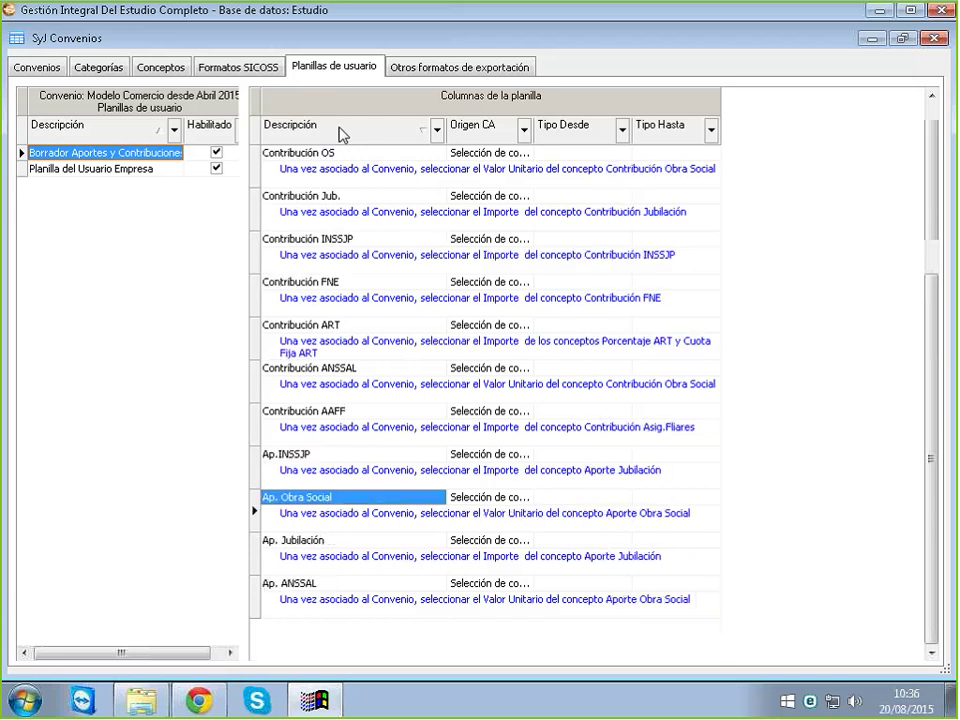
click(340, 135)
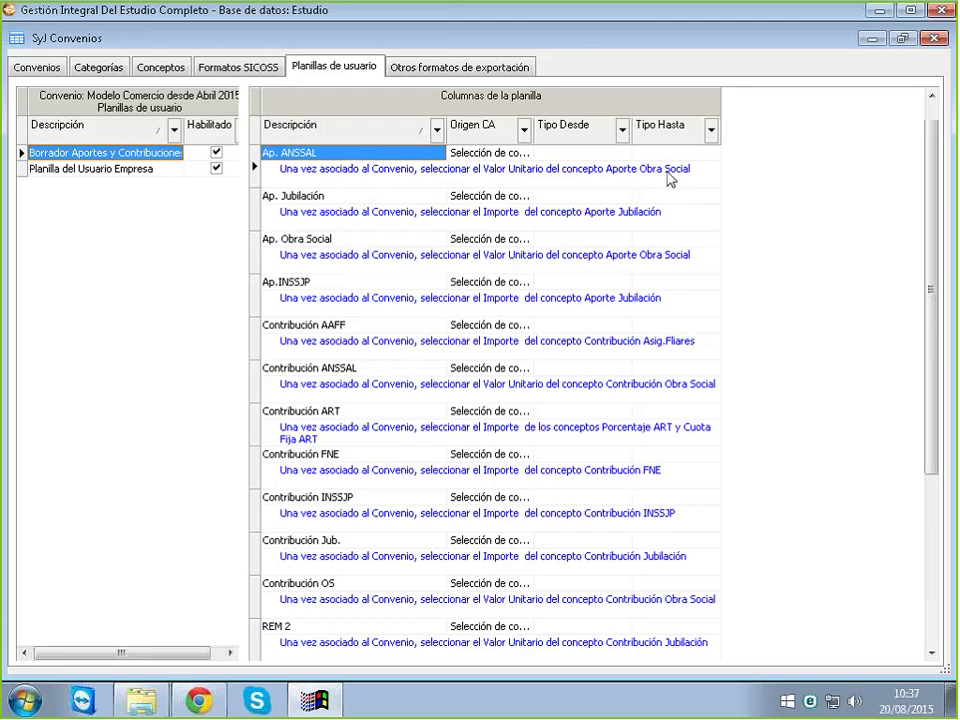
Modify the Ap. ANSSAL column of the sheet, setting its column to Valor unitario and its operation to Suma
right_click(310, 155)
click(350, 183)
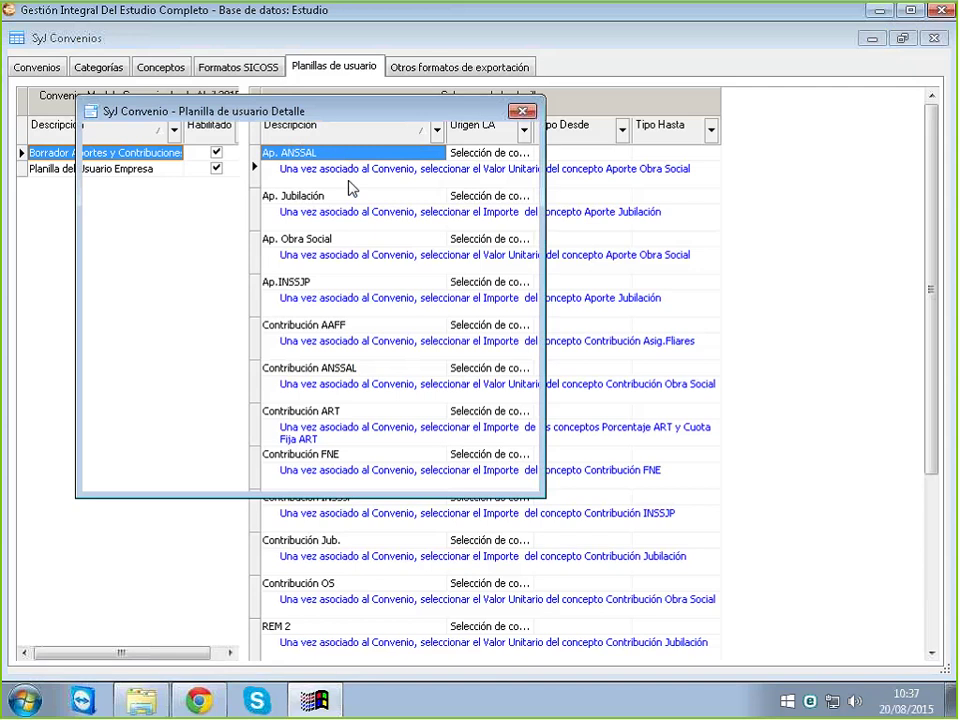
drag(349, 118, 490, 242)
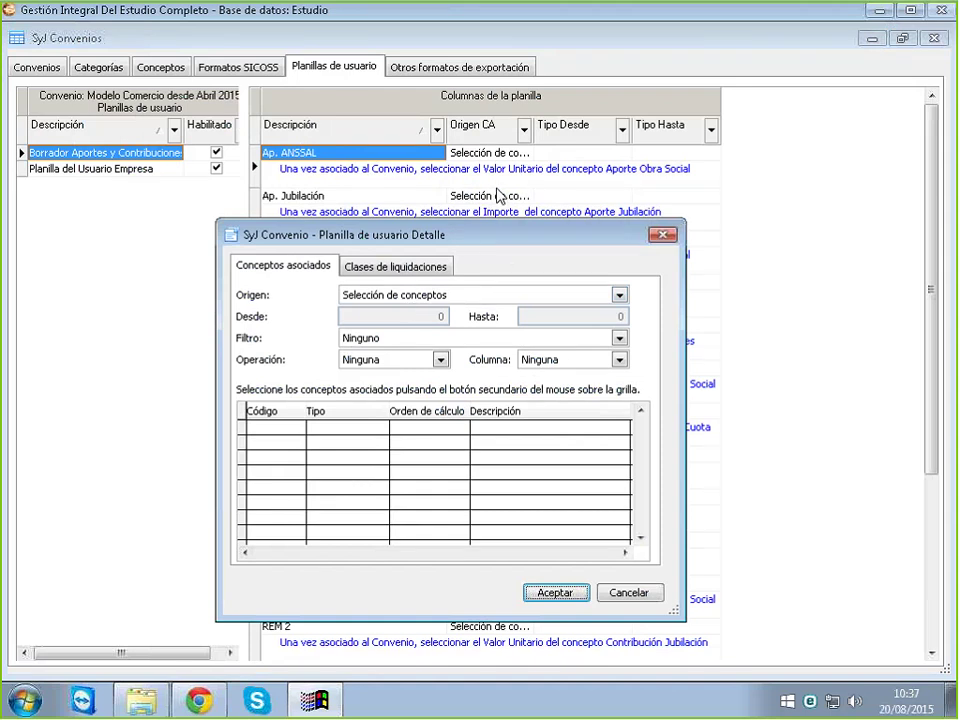
click(555, 361)
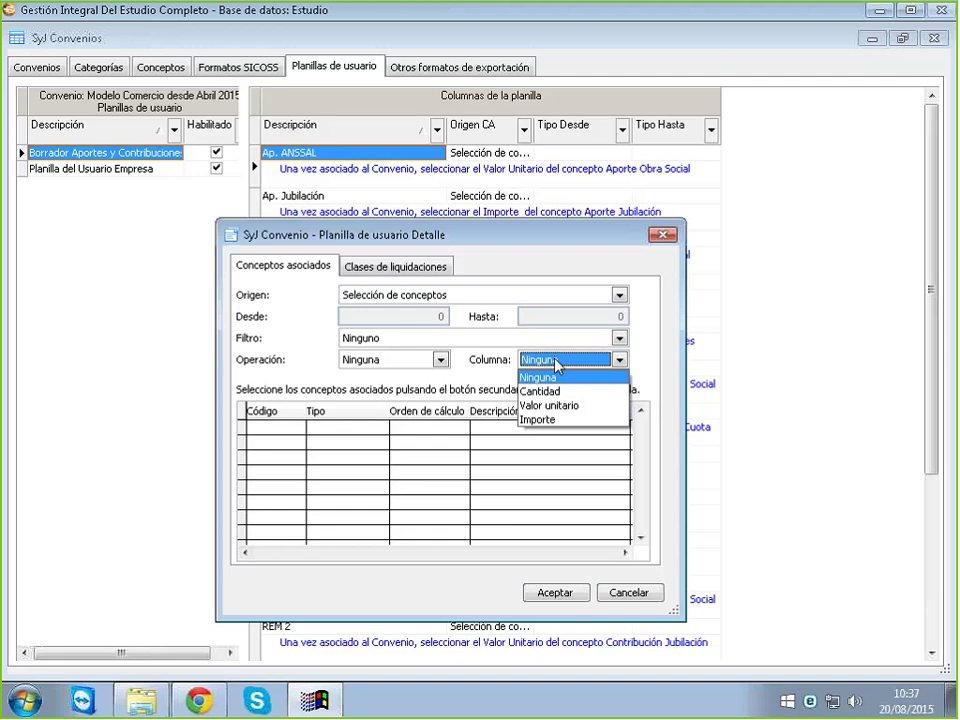
click(555, 406)
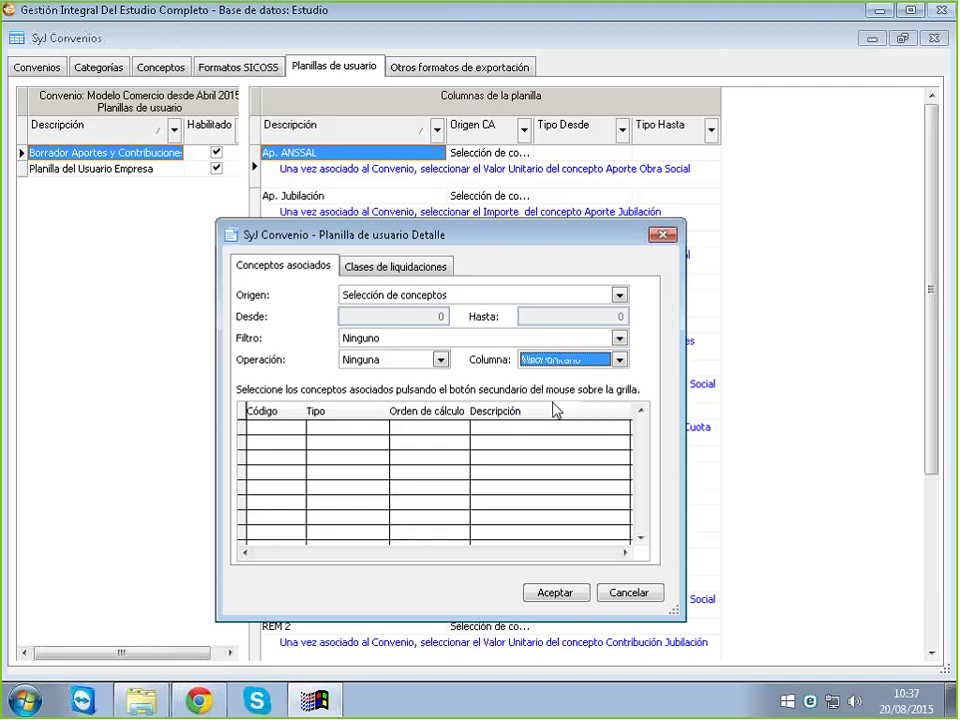
click(348, 364)
click(349, 368)
click(360, 392)
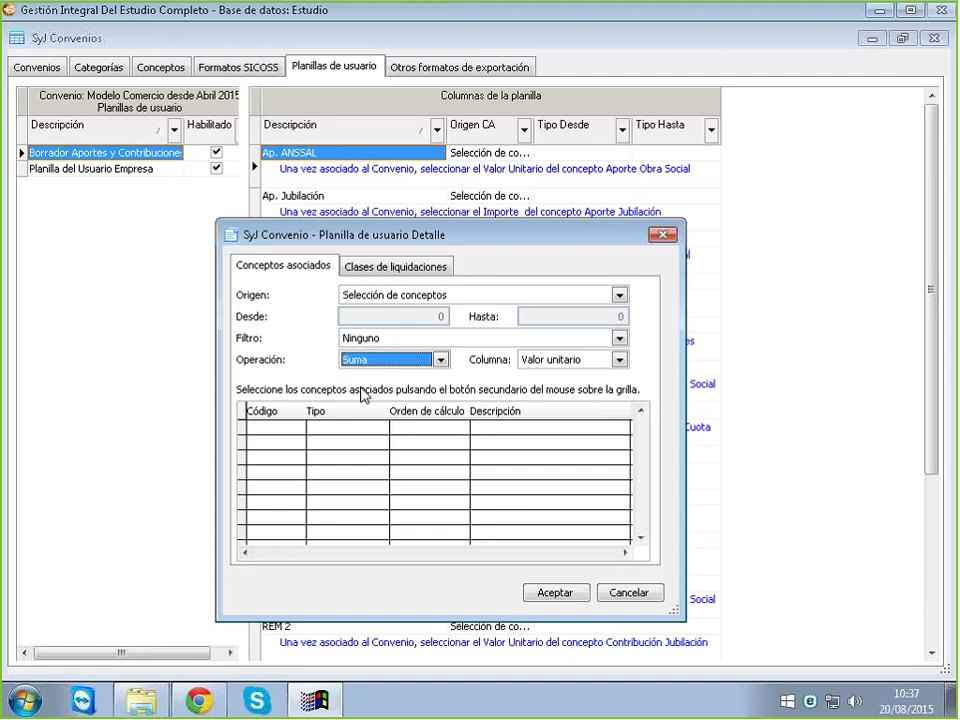
Associate the Aportes concept 4030 Obra Social with the Ap. ANSSAL column
right_click(378, 494)
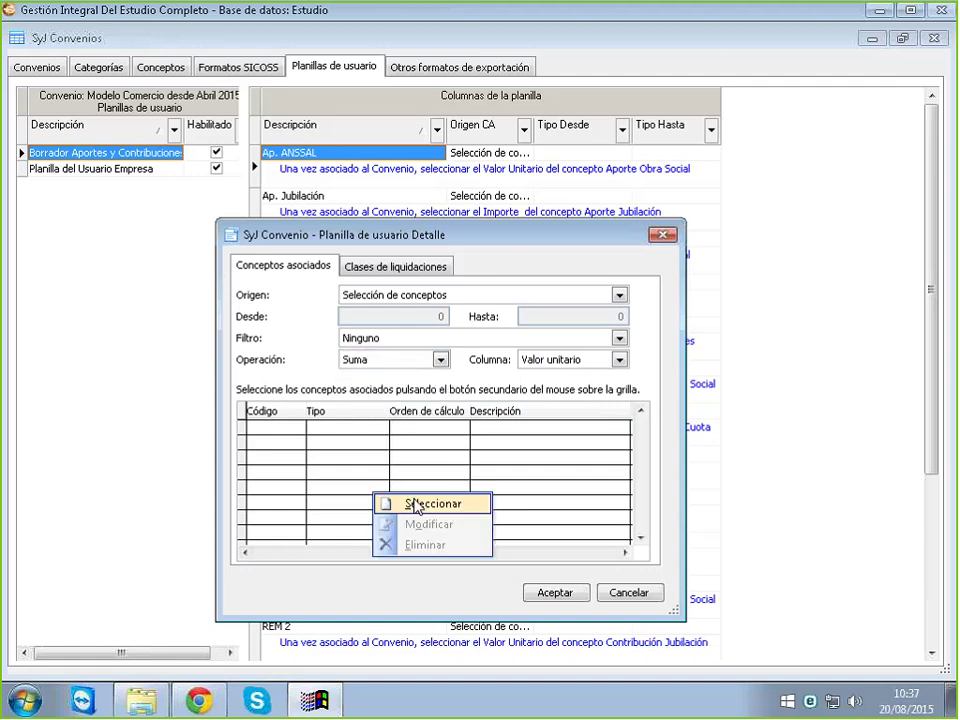
click(417, 505)
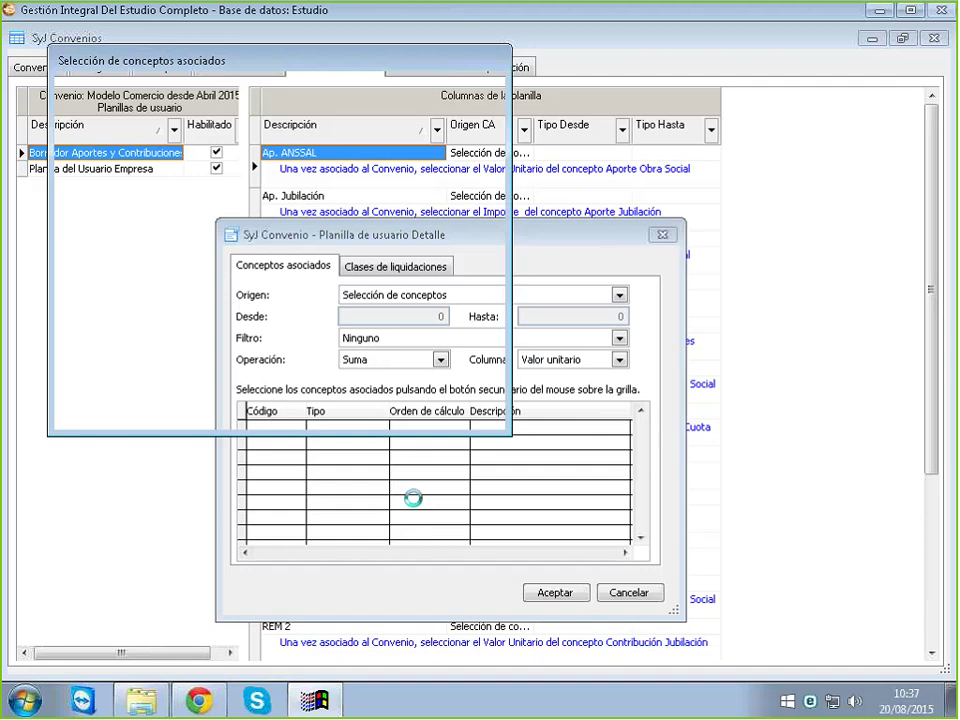
drag(490, 194, 501, 325)
click(322, 274)
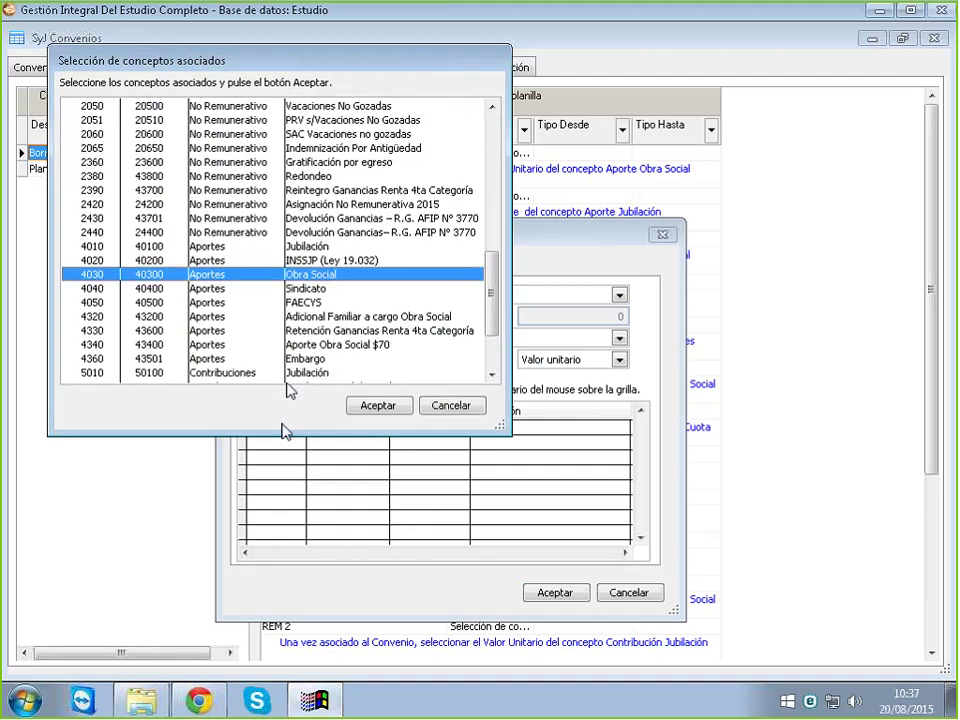
click(368, 412)
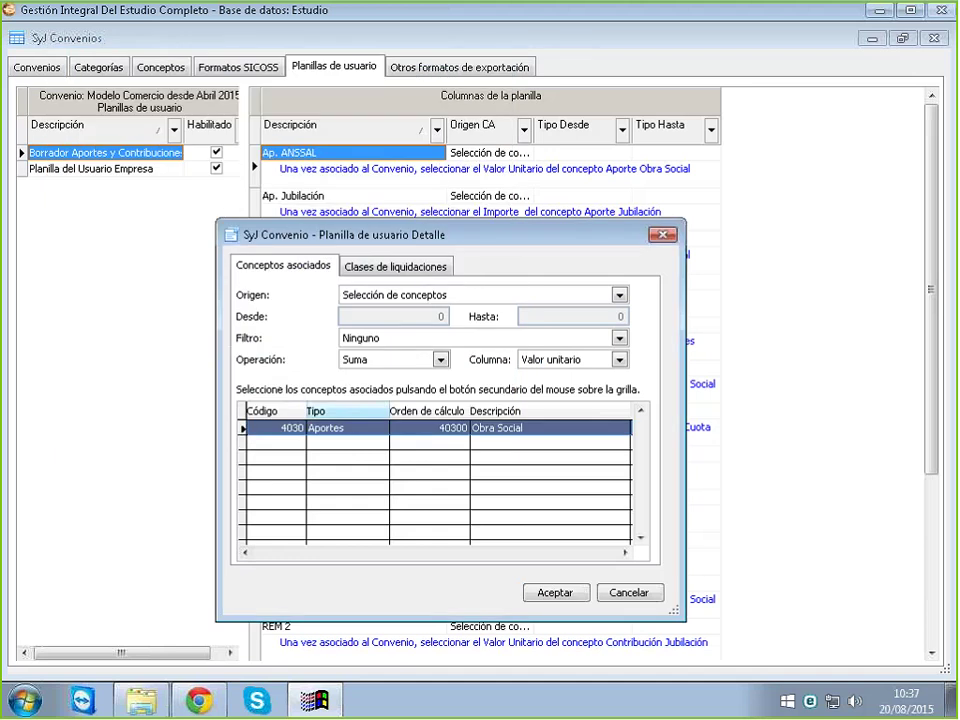
Select all settlement classes for the Ap. ANSSAL column and accept its association details
click(383, 268)
right_click(389, 468)
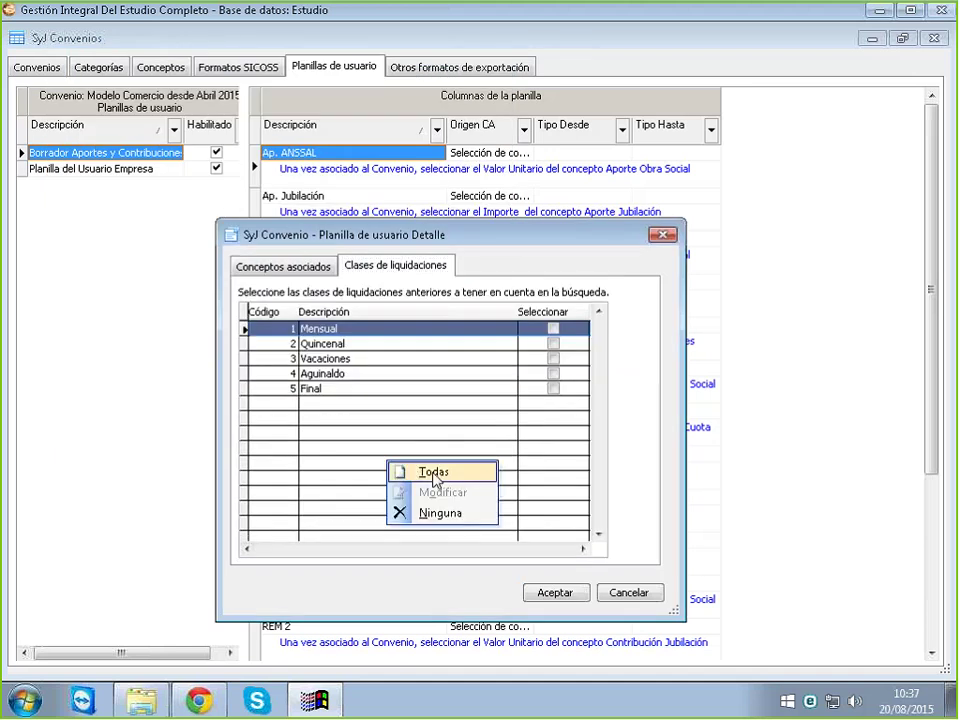
click(430, 469)
click(284, 267)
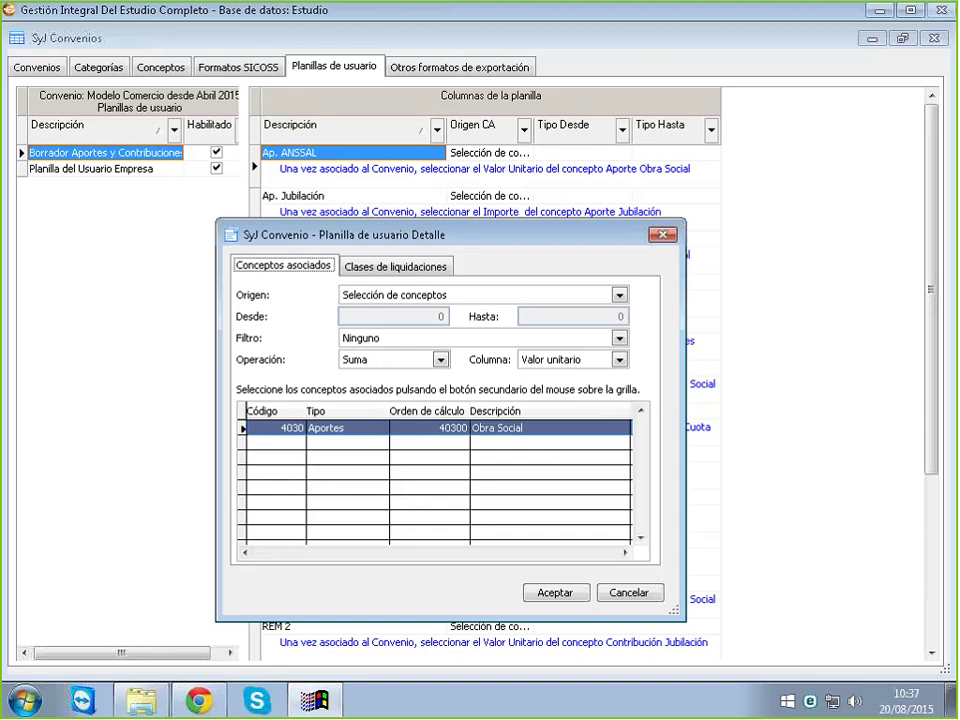
click(556, 593)
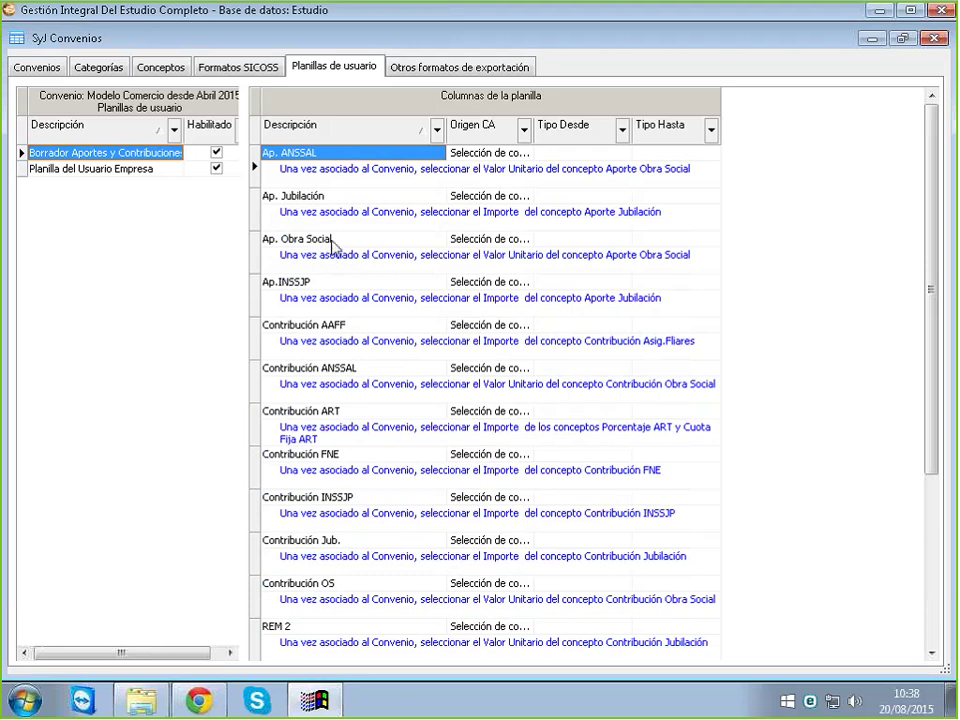
Modify the Ap. Jubilación column of the sheet, setting its operation to Suma and its column to Importe
click(335, 199)
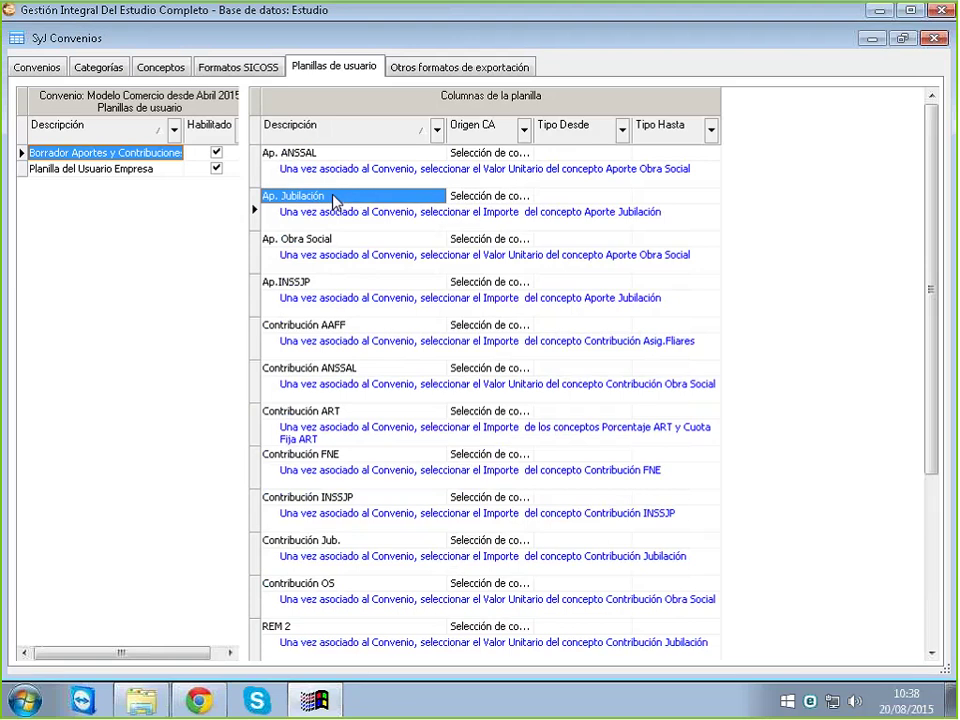
right_click(335, 200)
click(386, 227)
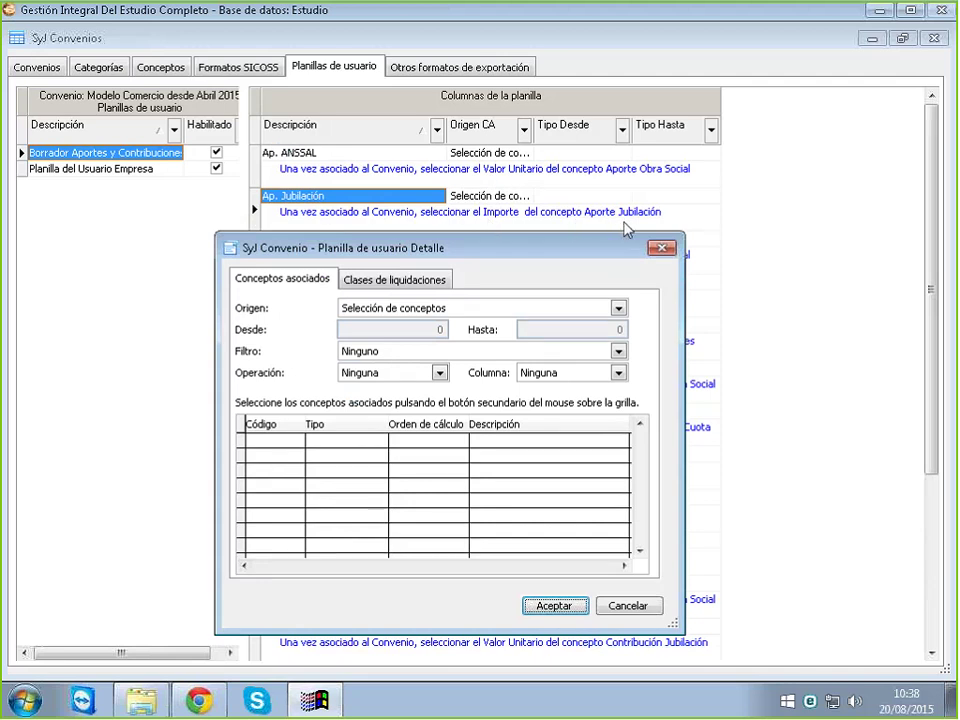
click(439, 374)
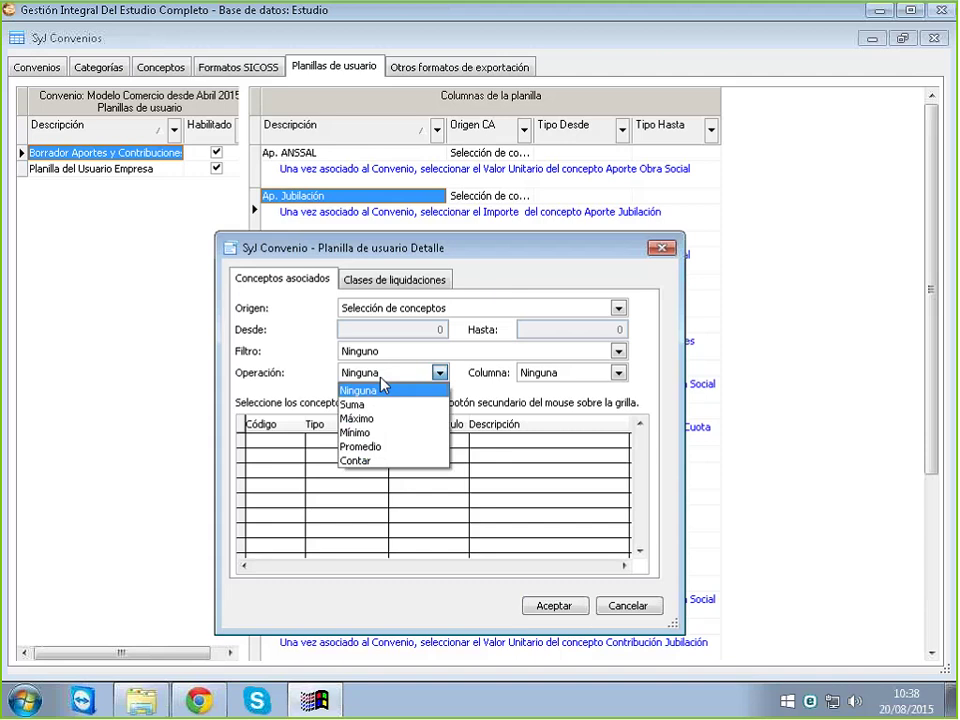
click(388, 403)
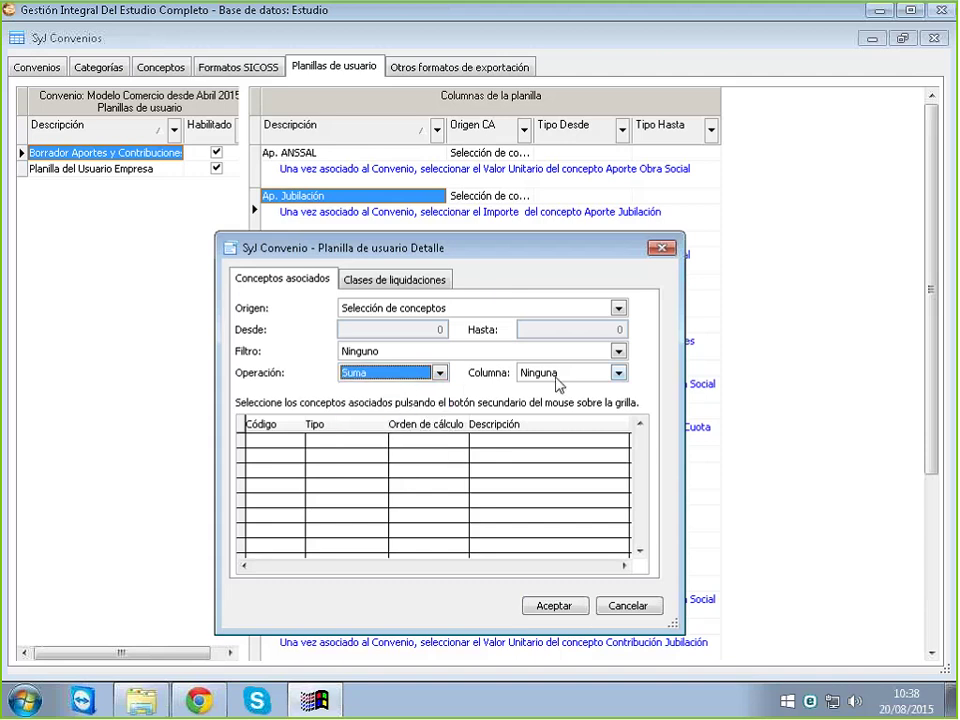
click(560, 375)
click(538, 433)
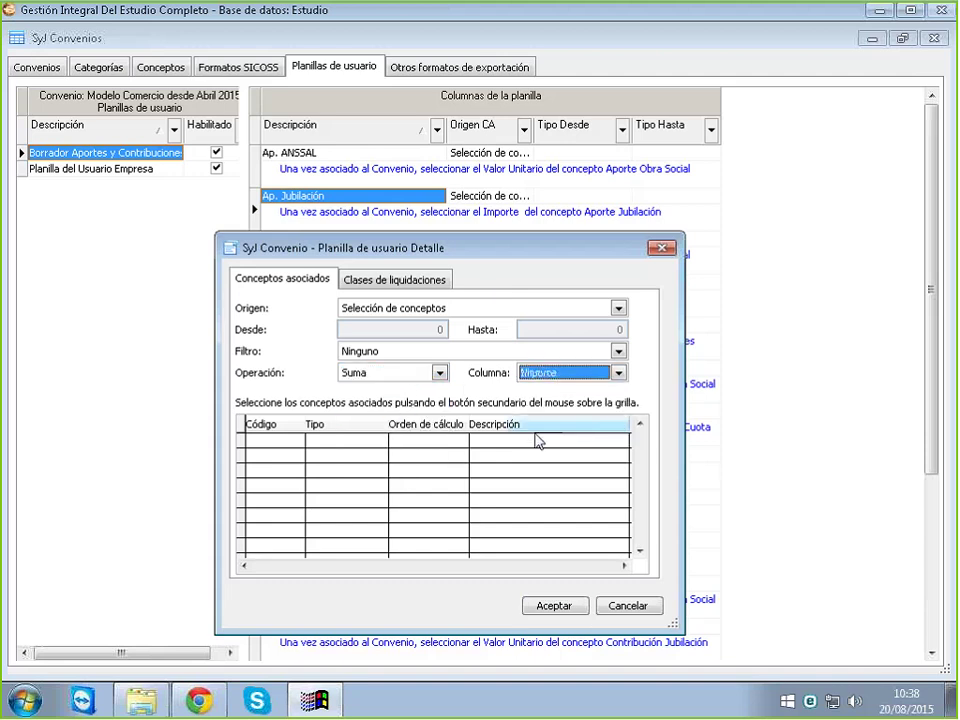
Associate the Aportes concept 4010 Jubilación with the Ap. Jubilación column
right_click(379, 496)
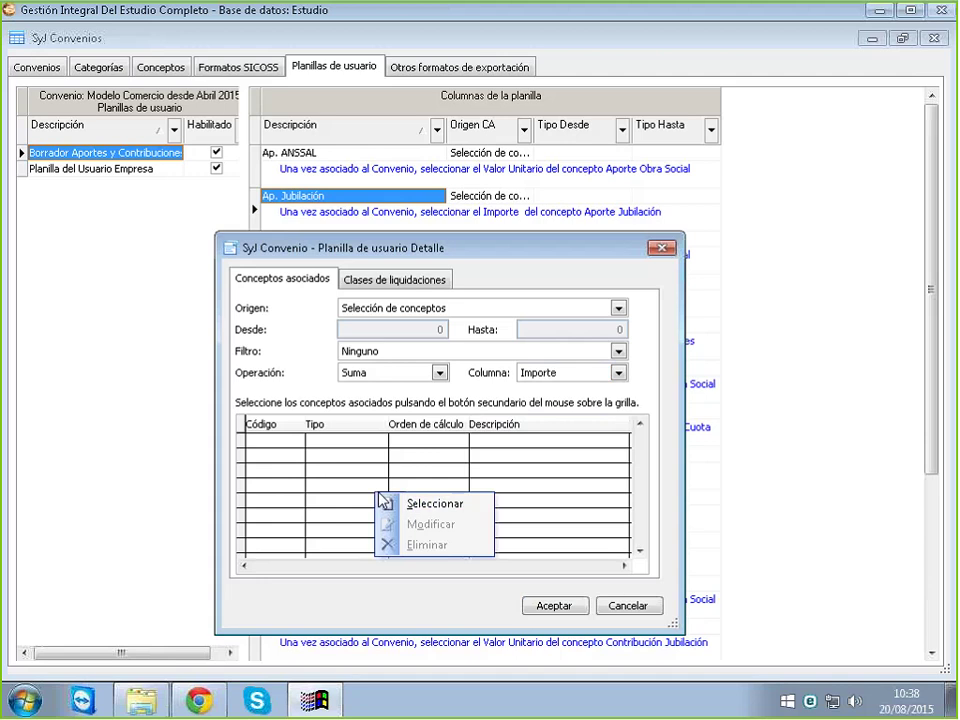
click(430, 504)
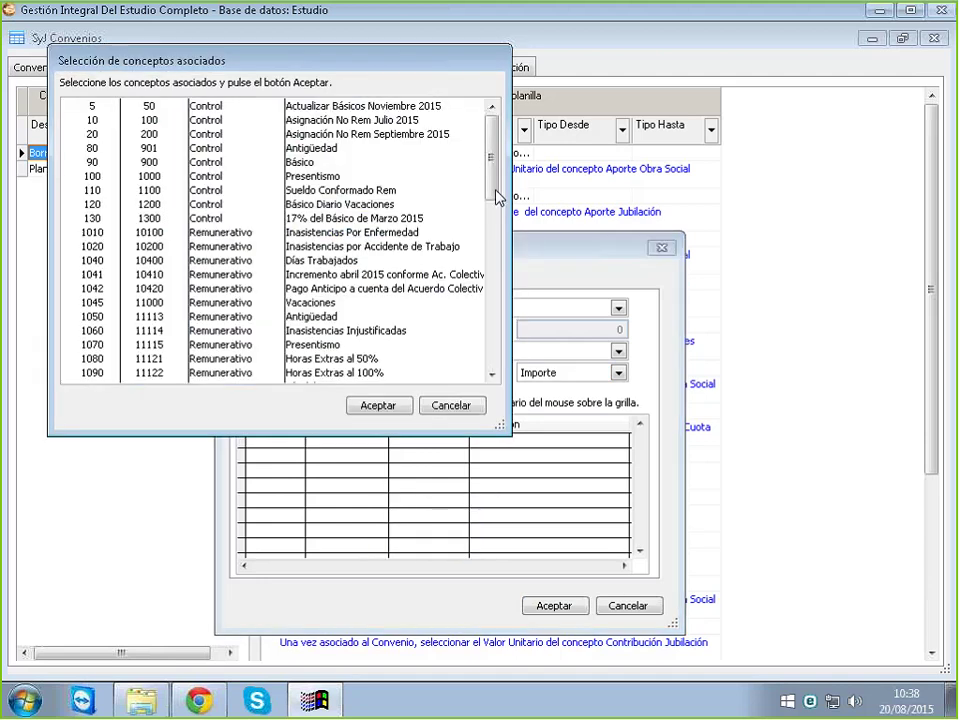
scroll(495, 230, down, 1)
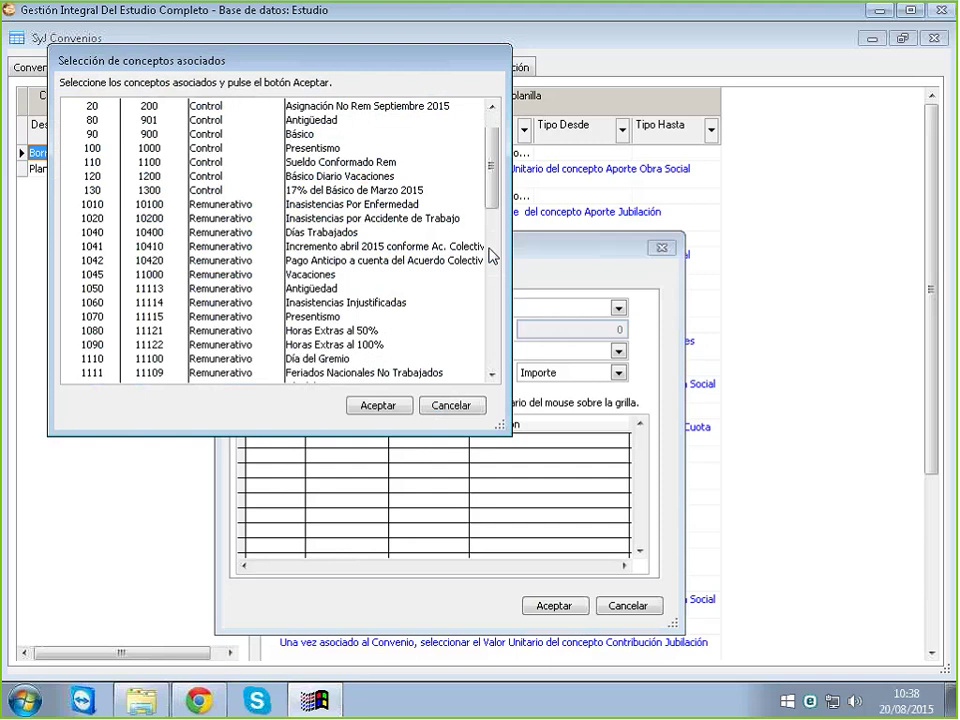
scroll(491, 257, down, 5)
scroll(488, 300, down, 4)
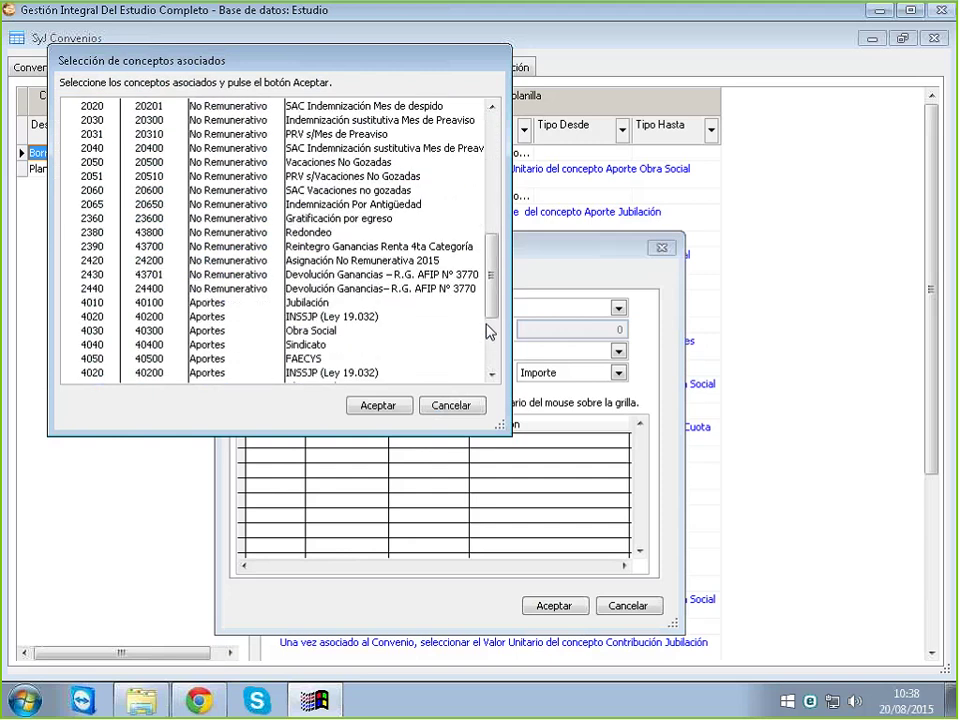
drag(487, 331, 487, 343)
click(315, 220)
click(362, 404)
Select all settlement classes for the Ap. Jubilación column and accept its association details
click(372, 282)
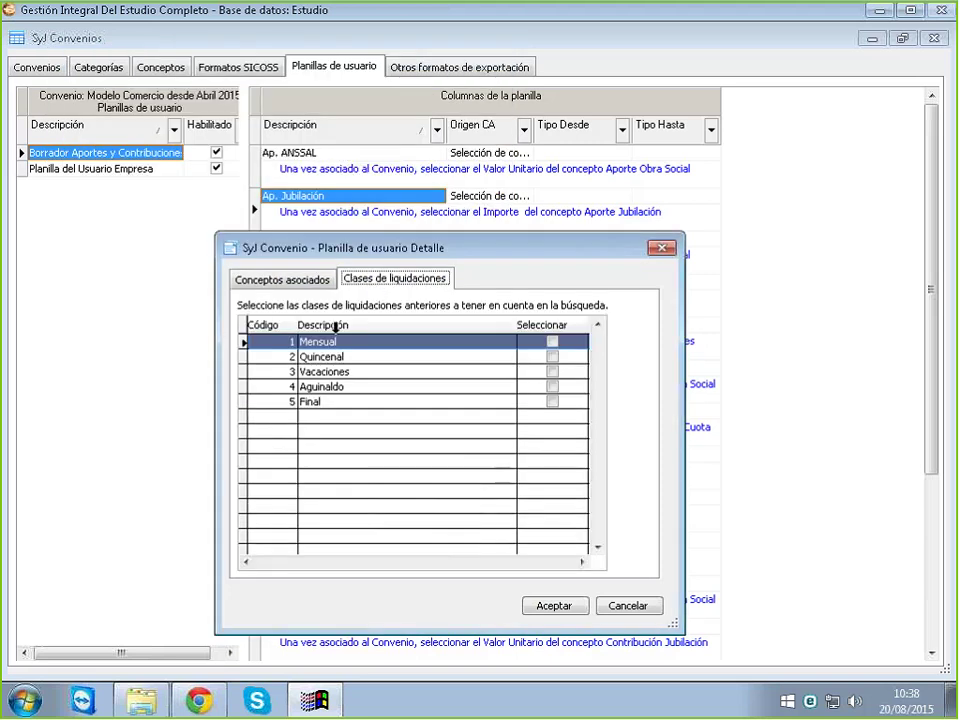
right_click(377, 465)
click(410, 481)
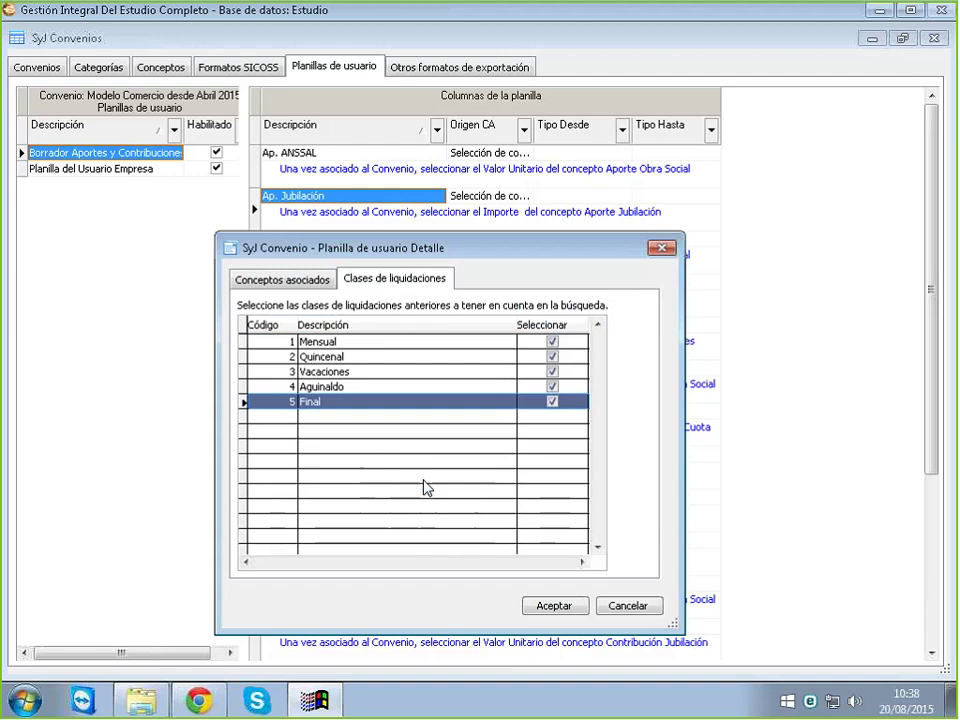
click(553, 606)
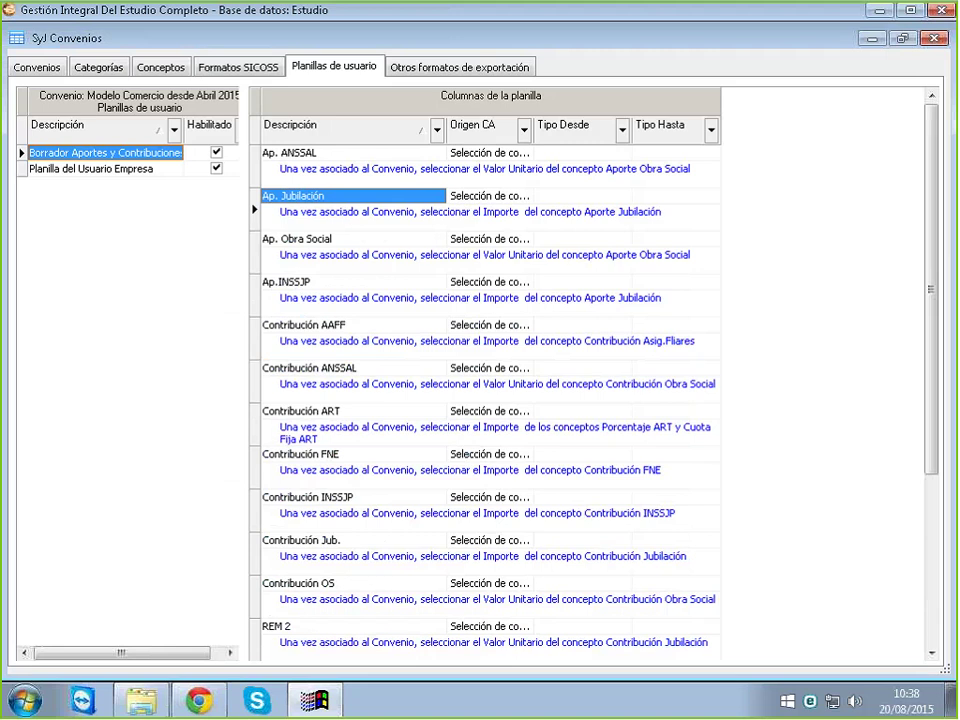
click(489, 197)
Modify the Ap. Obra Social column of the sheet, setting its operation to Suma and its column to Valor unitario
click(305, 245)
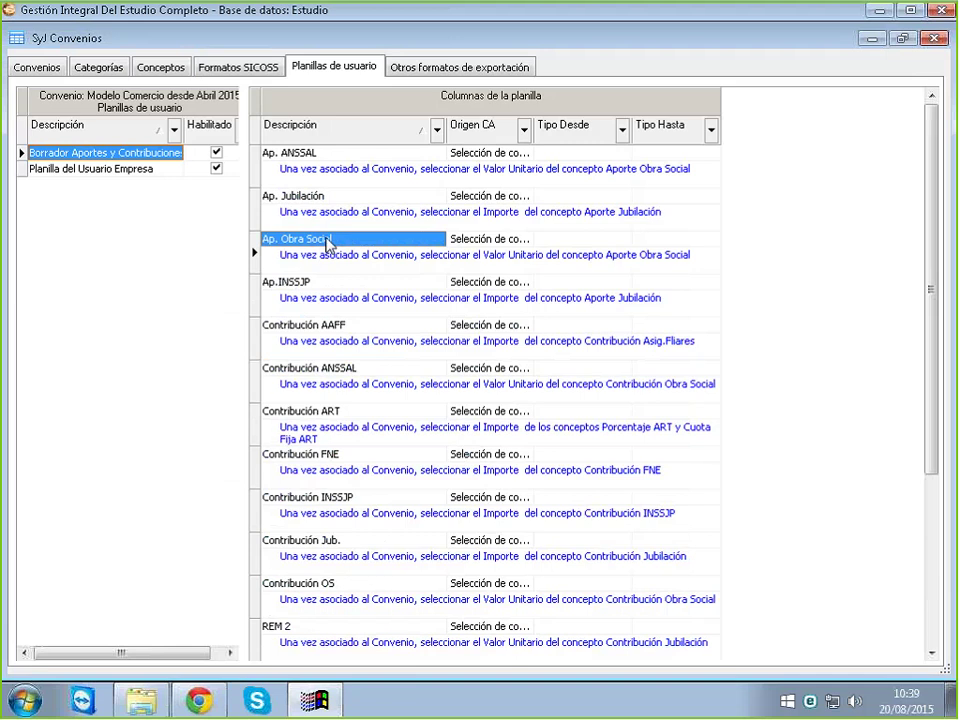
right_click(333, 240)
click(345, 270)
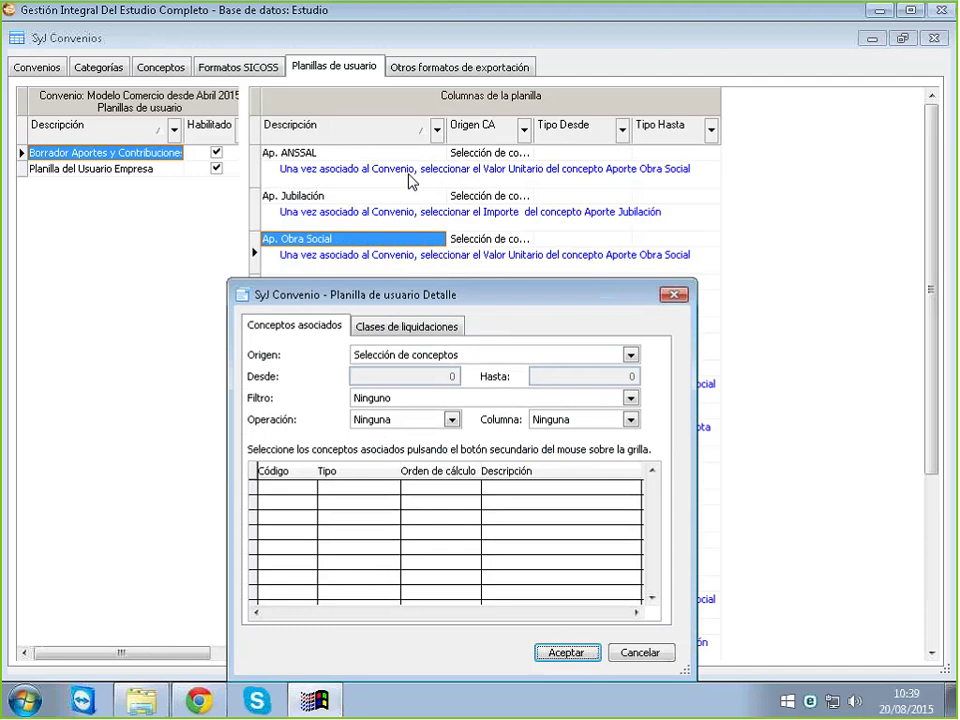
click(401, 421)
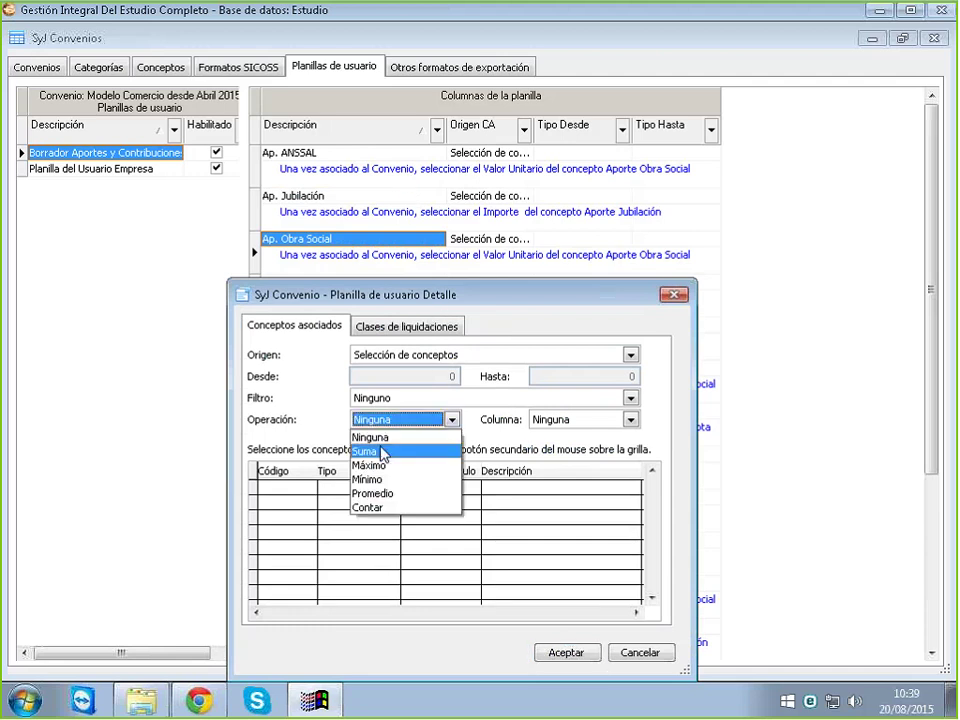
click(380, 451)
click(558, 421)
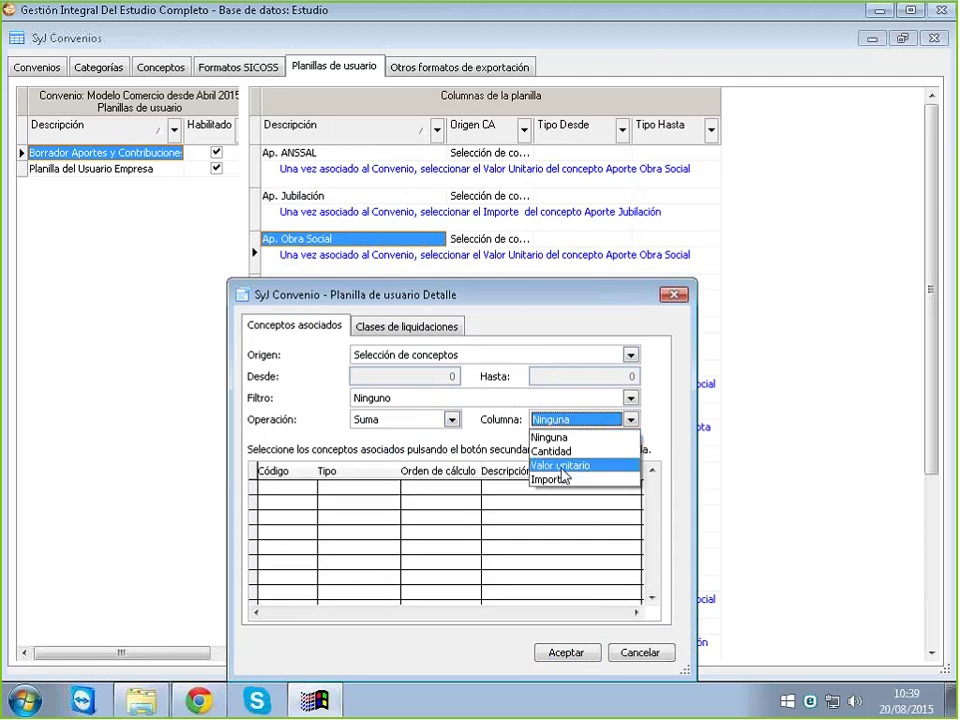
click(563, 466)
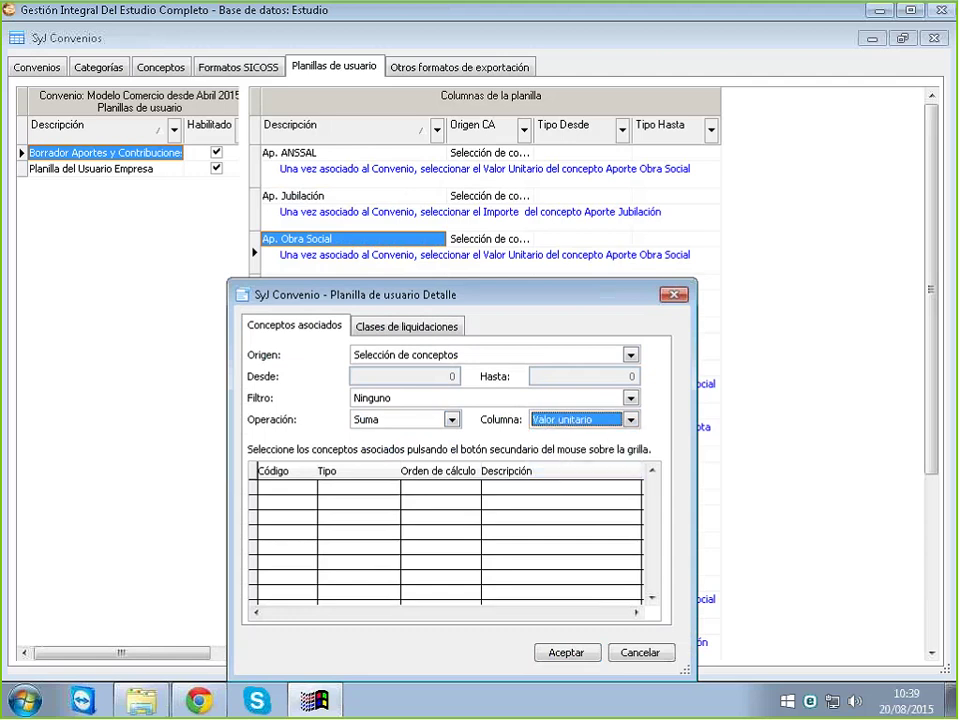
Associate the Aportes concept 4030 Obra Social with the Ap. Obra Social column
right_click(391, 542)
click(450, 552)
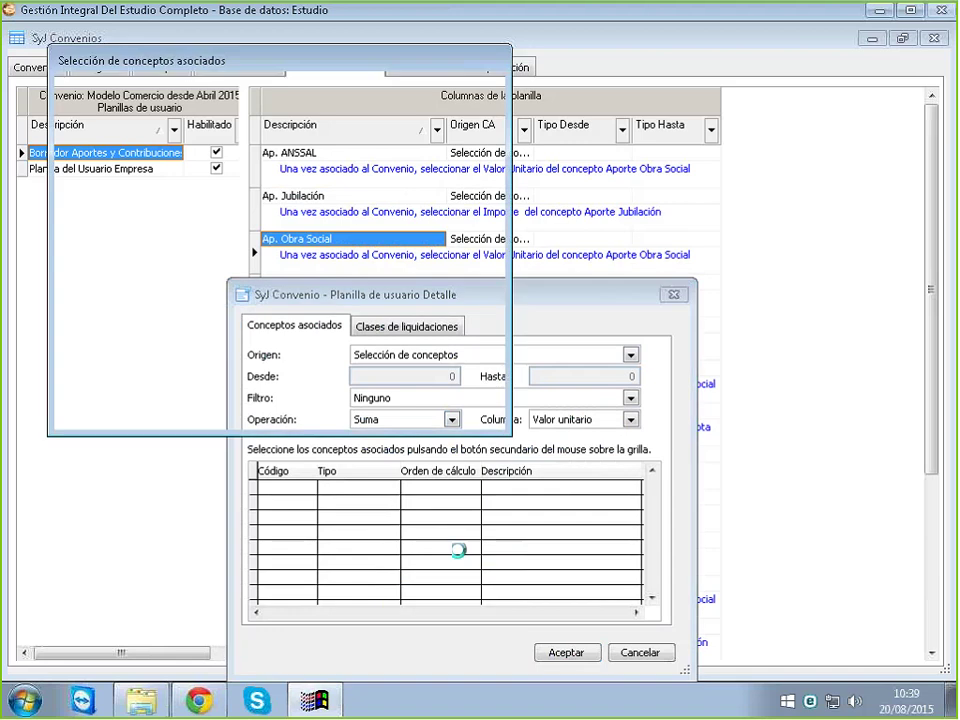
drag(492, 160, 491, 316)
click(330, 303)
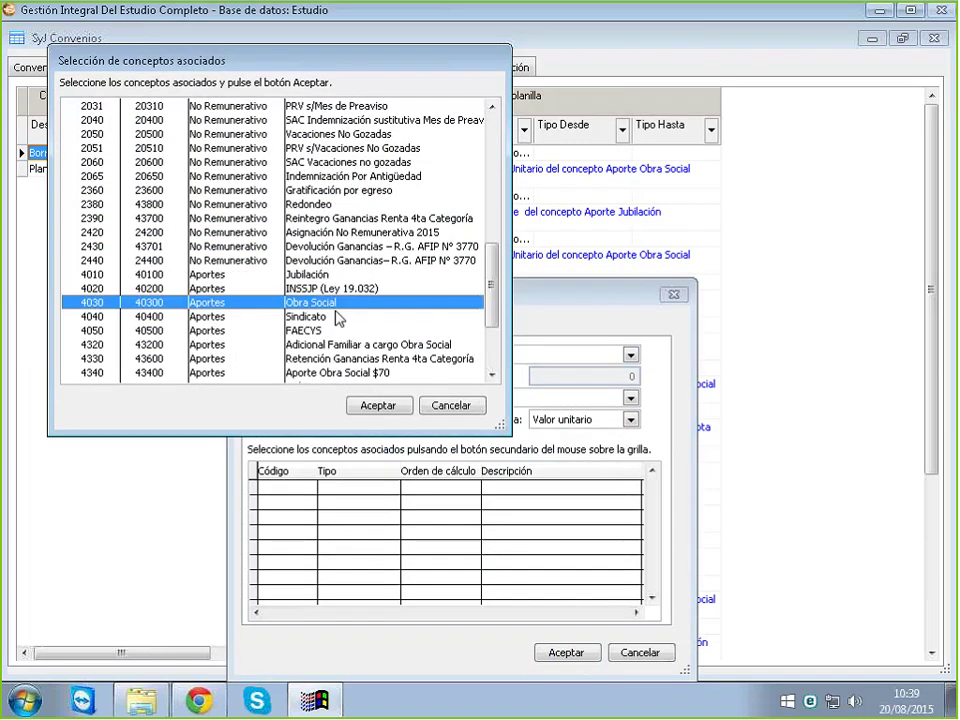
click(373, 406)
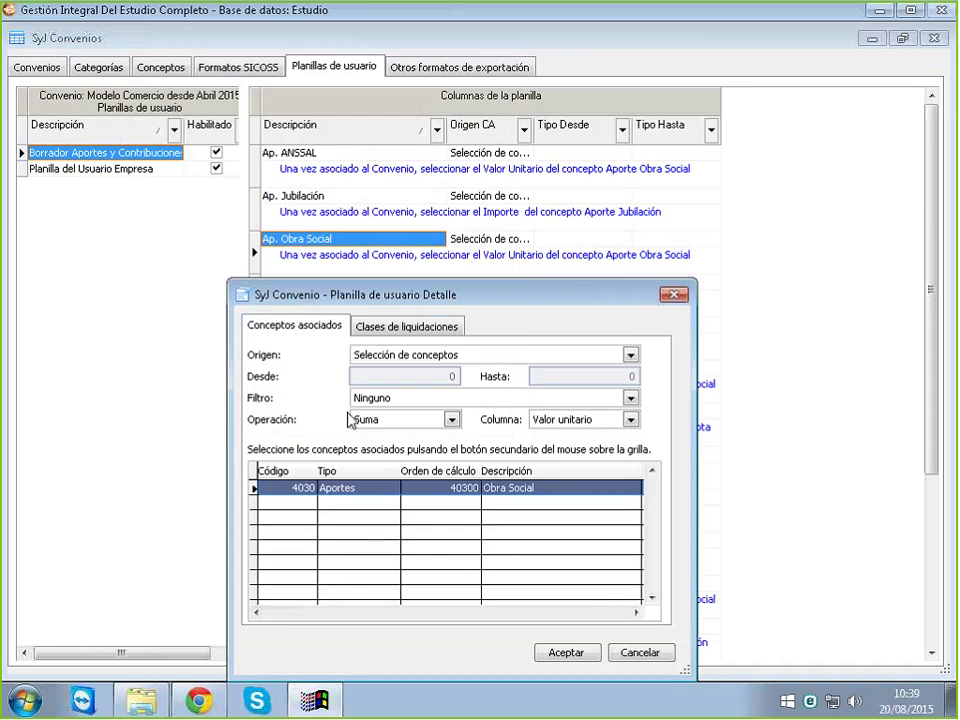
Select all settlement classes for the Ap. Obra Social column and accept its association details
click(405, 328)
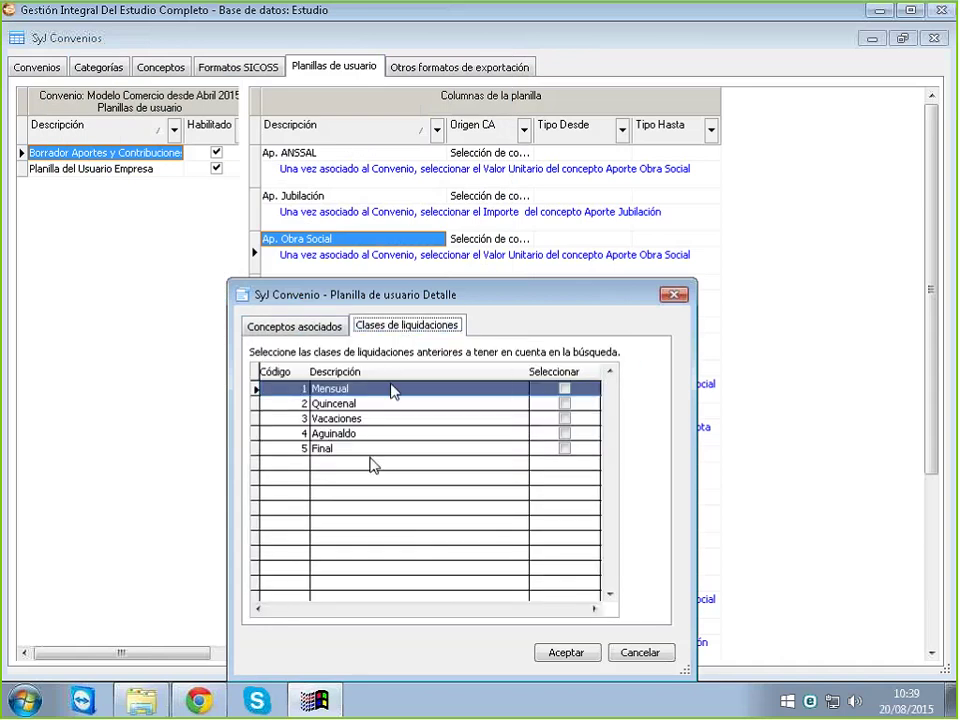
right_click(376, 502)
click(392, 506)
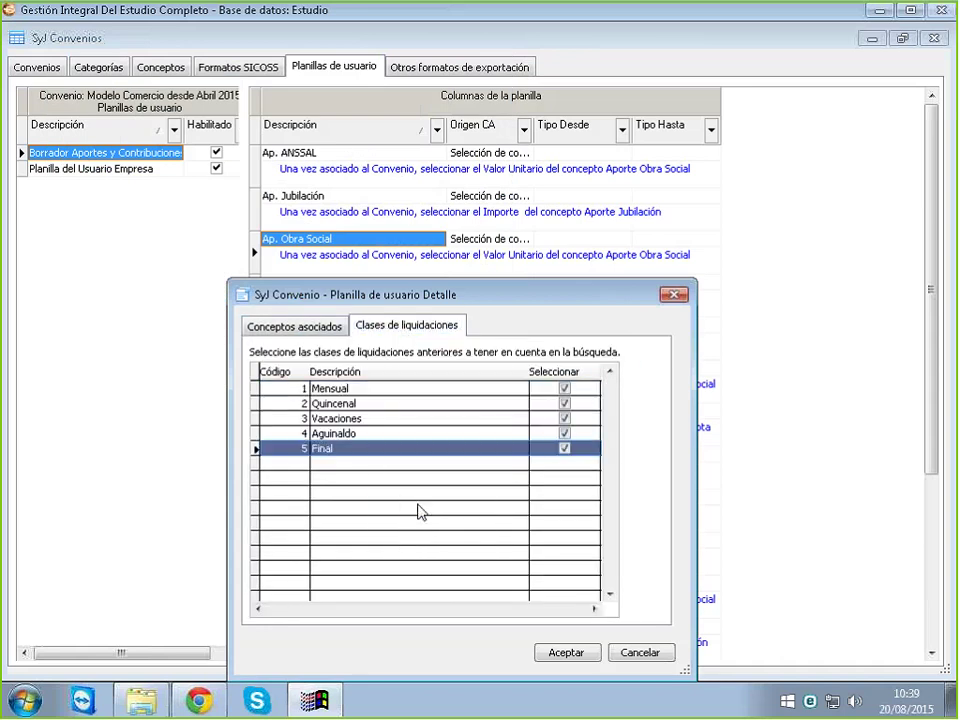
click(568, 653)
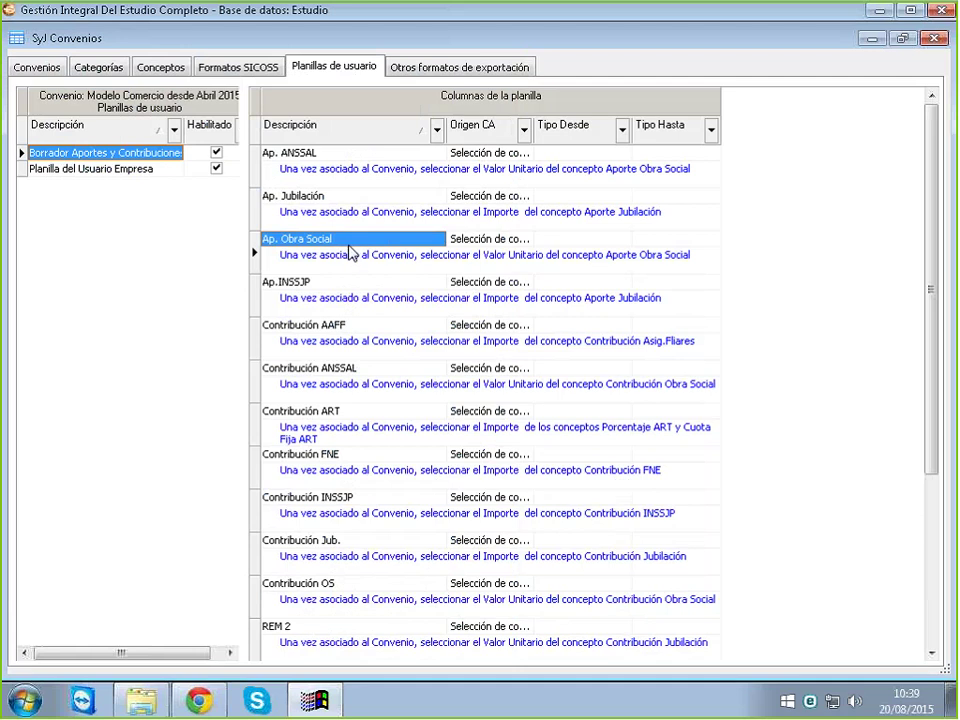
Modify the Ap.INSSJP column of the sheet, setting its operation to Suma and its column to Importe
scroll(360, 248, down, 1)
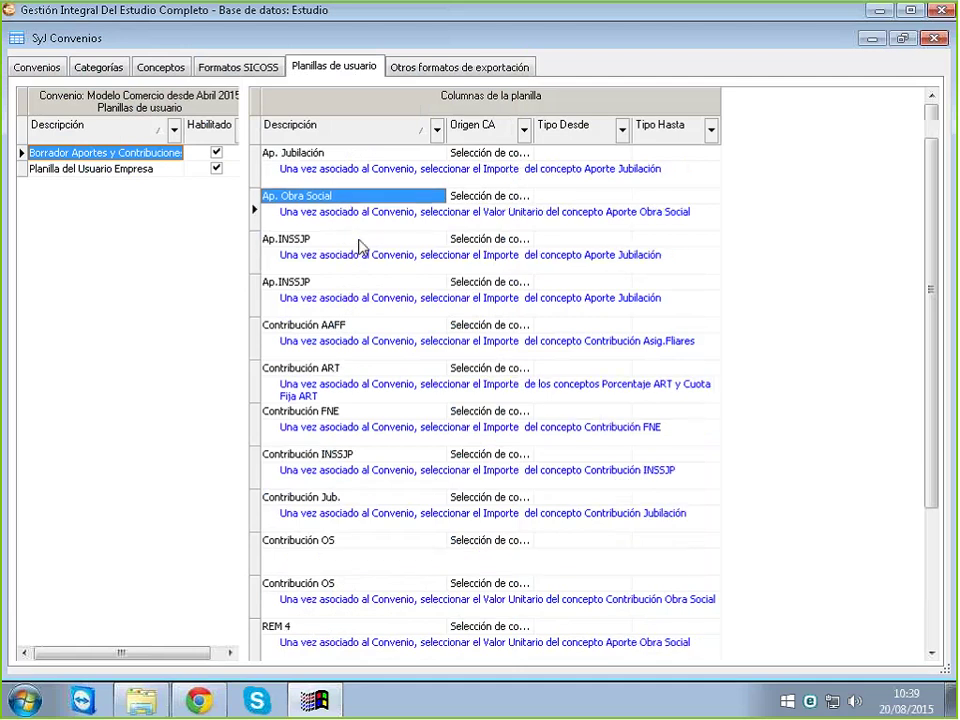
scroll(360, 248, up, 1)
ctrl+click(310, 286)
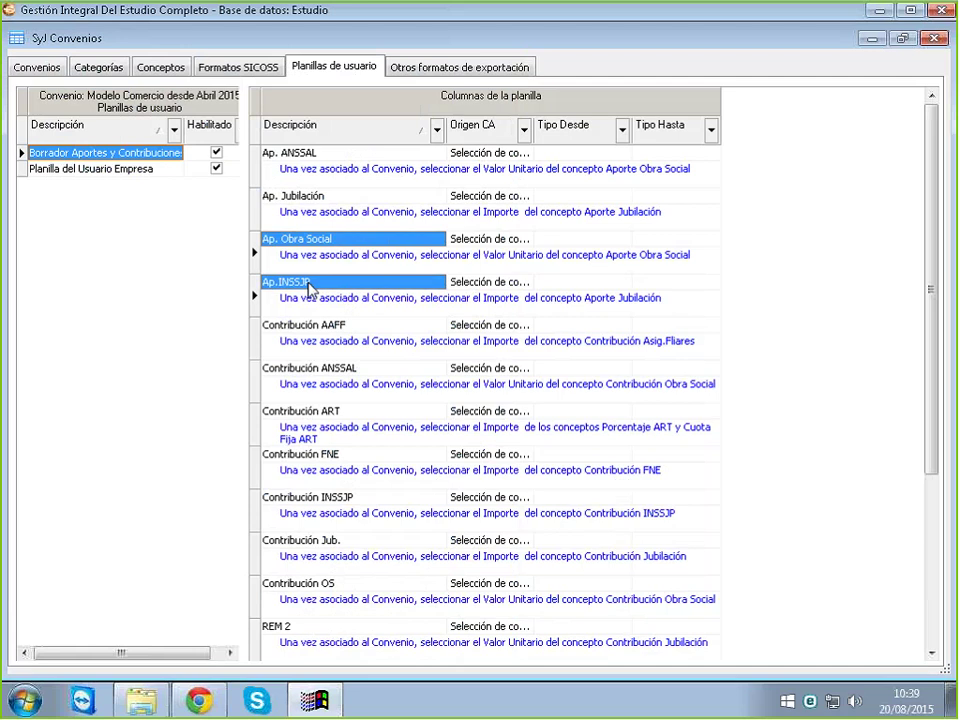
click(310, 285)
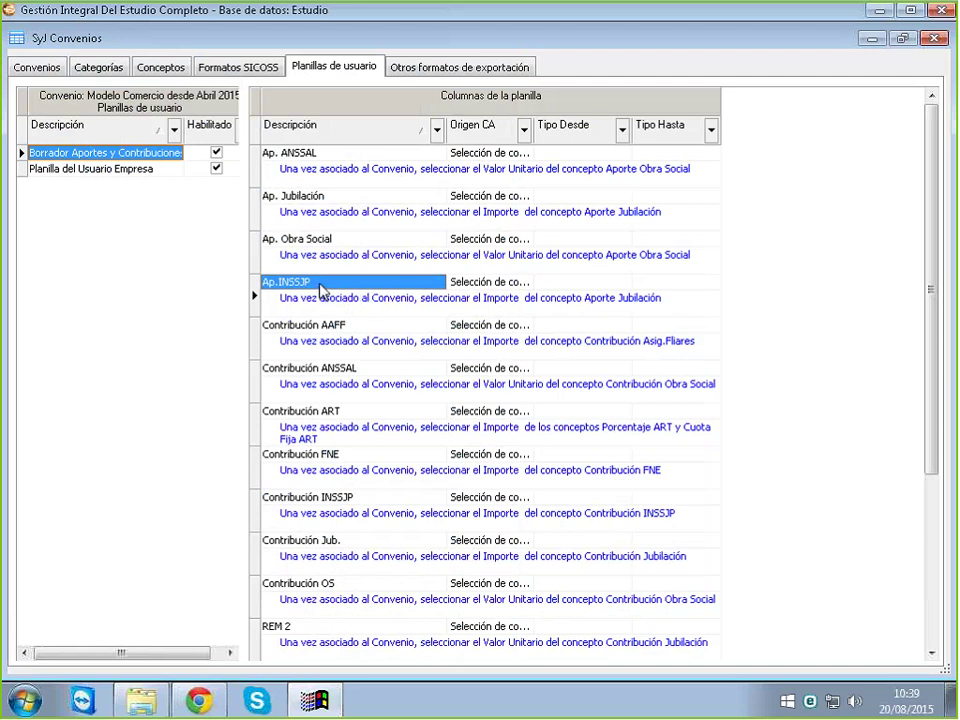
right_click(322, 287)
click(350, 308)
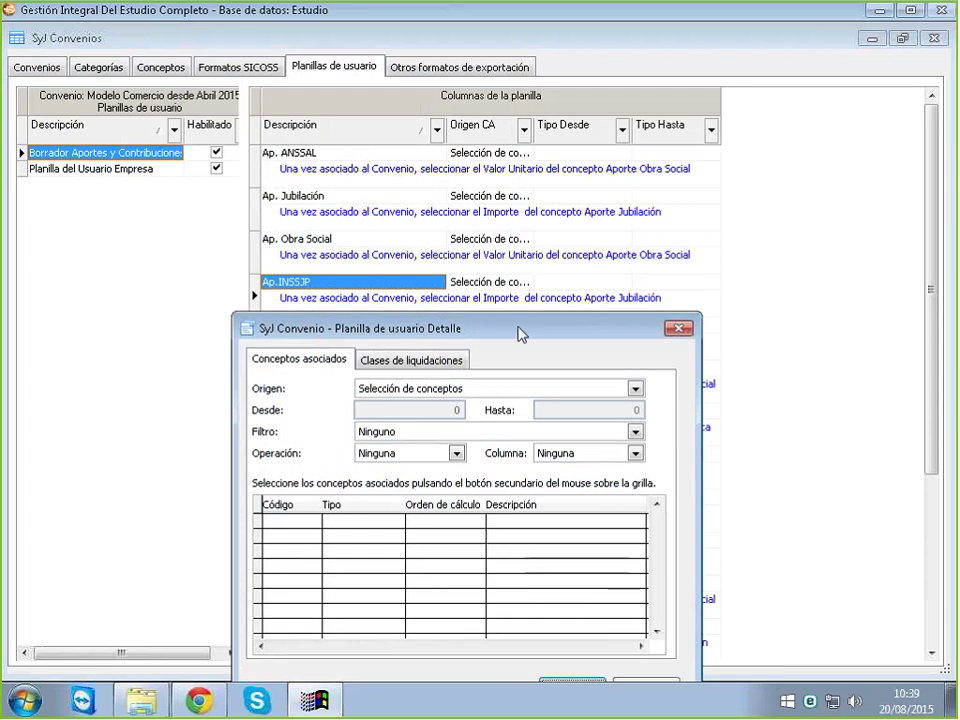
drag(420, 330, 406, 247)
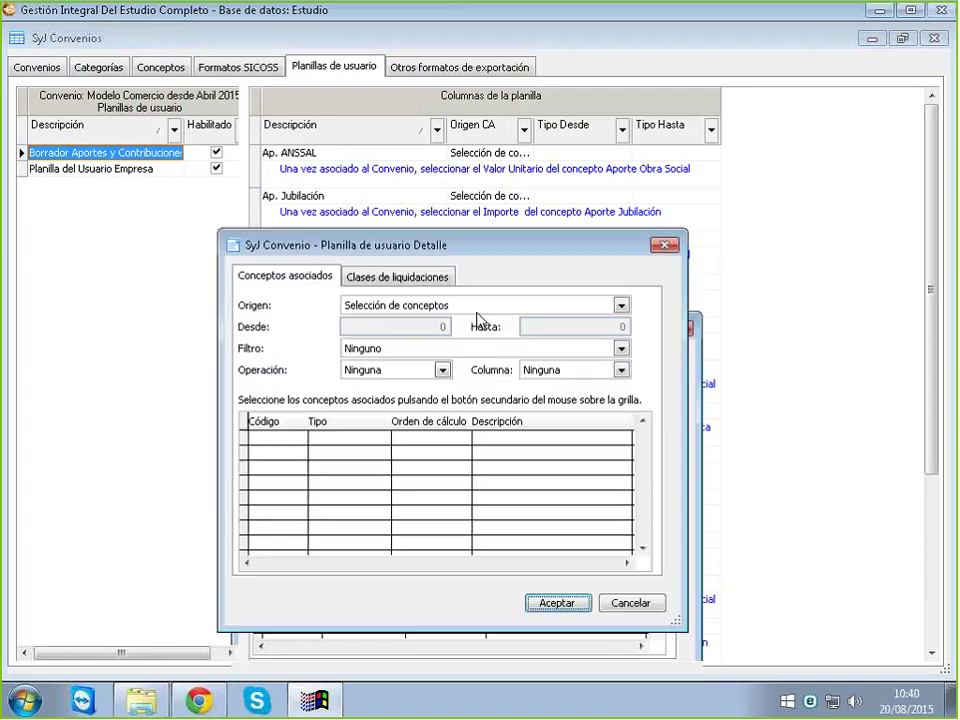
click(400, 370)
click(365, 400)
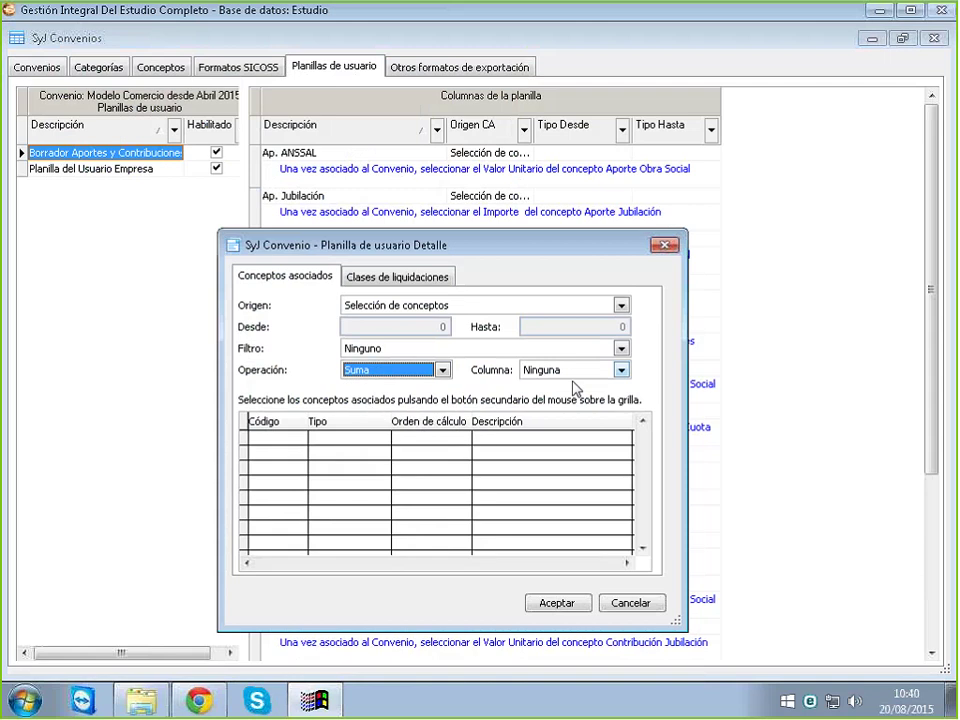
click(590, 372)
click(545, 429)
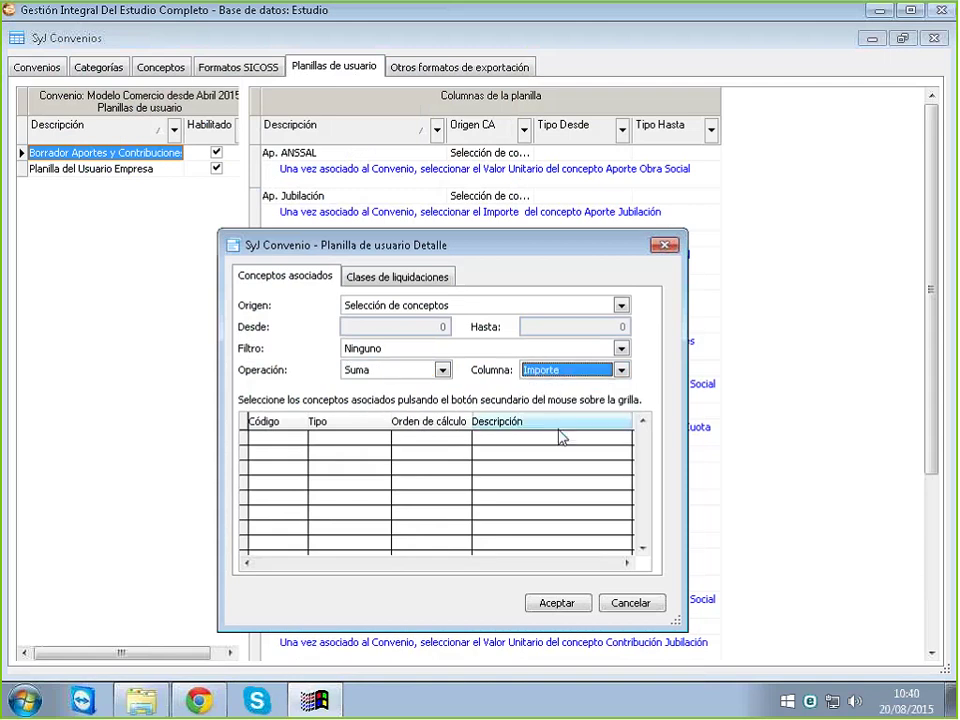
Associate the Aportes concept 4010 Jubilación with the Ap.INSSJP column
right_click(386, 500)
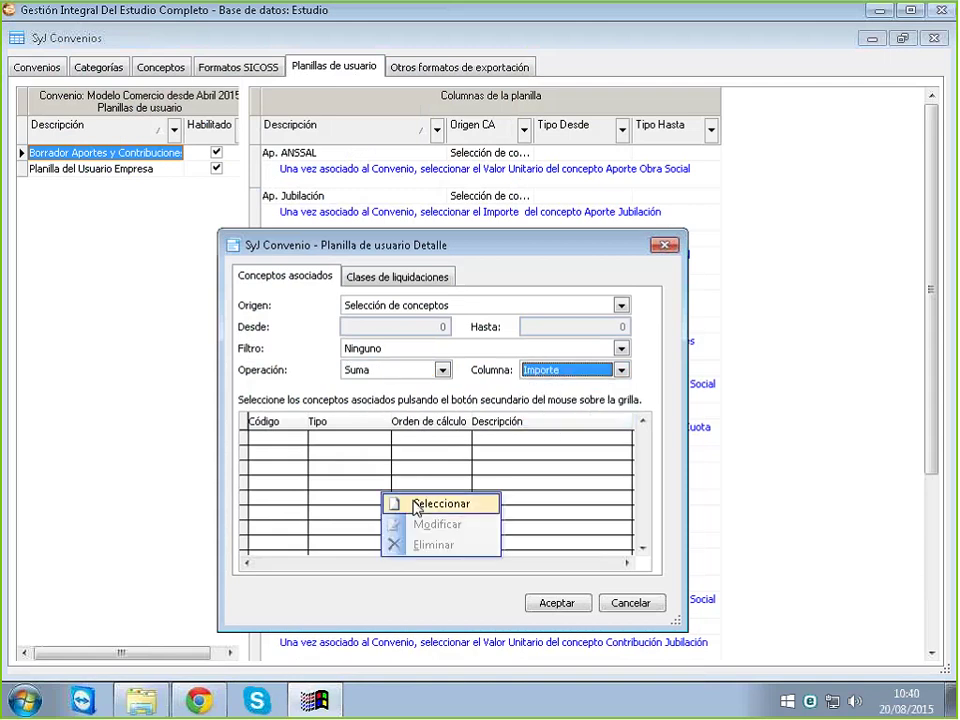
click(395, 503)
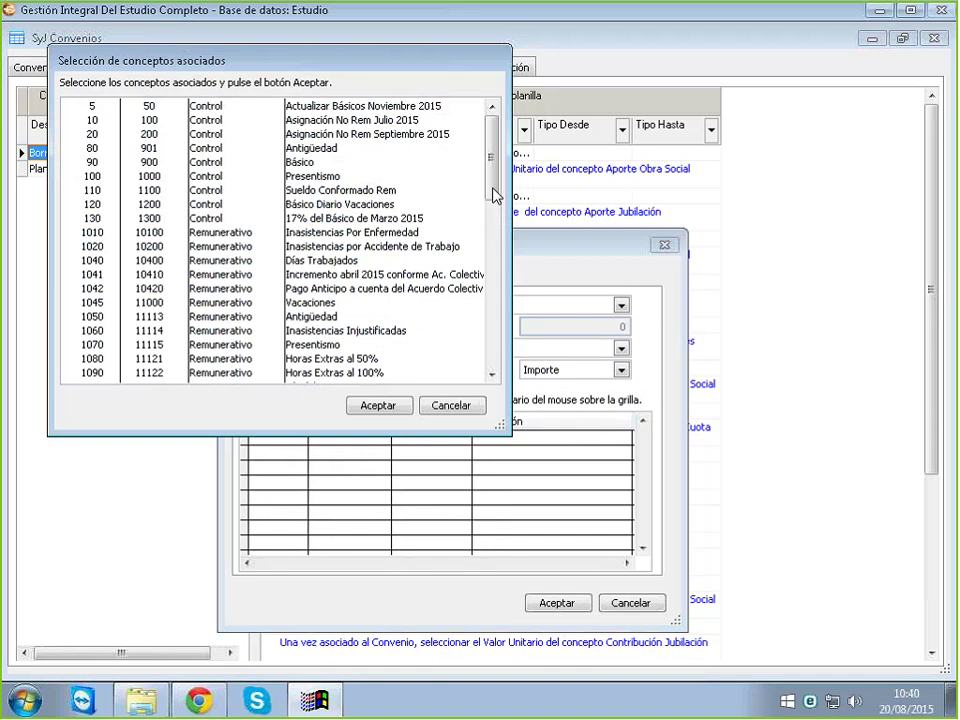
drag(493, 193, 516, 328)
click(316, 220)
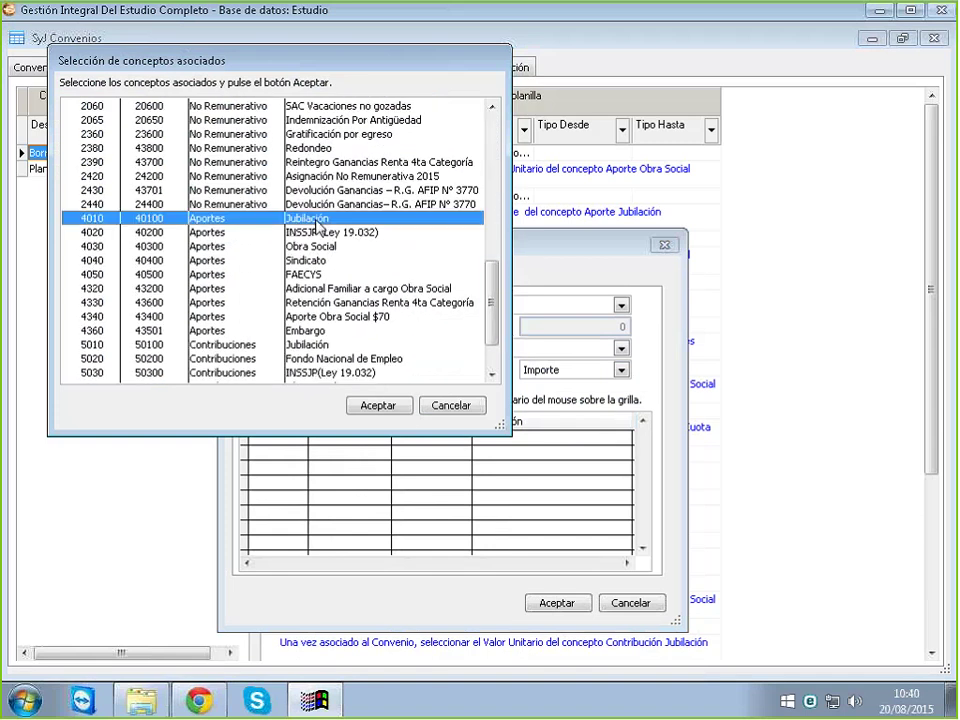
click(381, 407)
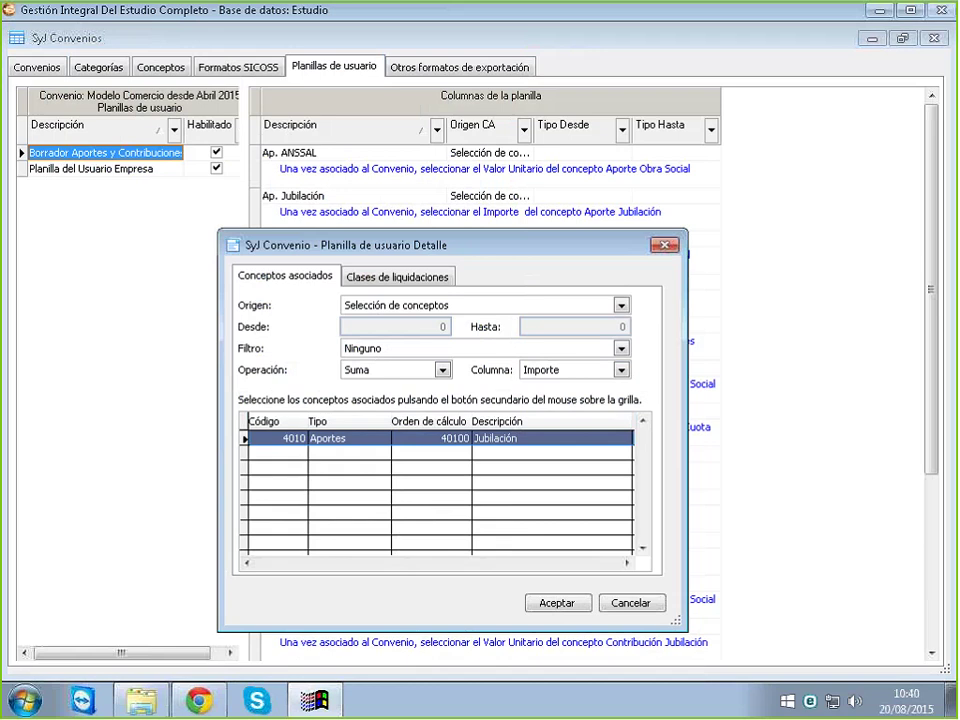
Select all settlement classes for the Ap.INSSJP column and accept its association details
click(400, 278)
right_click(359, 519)
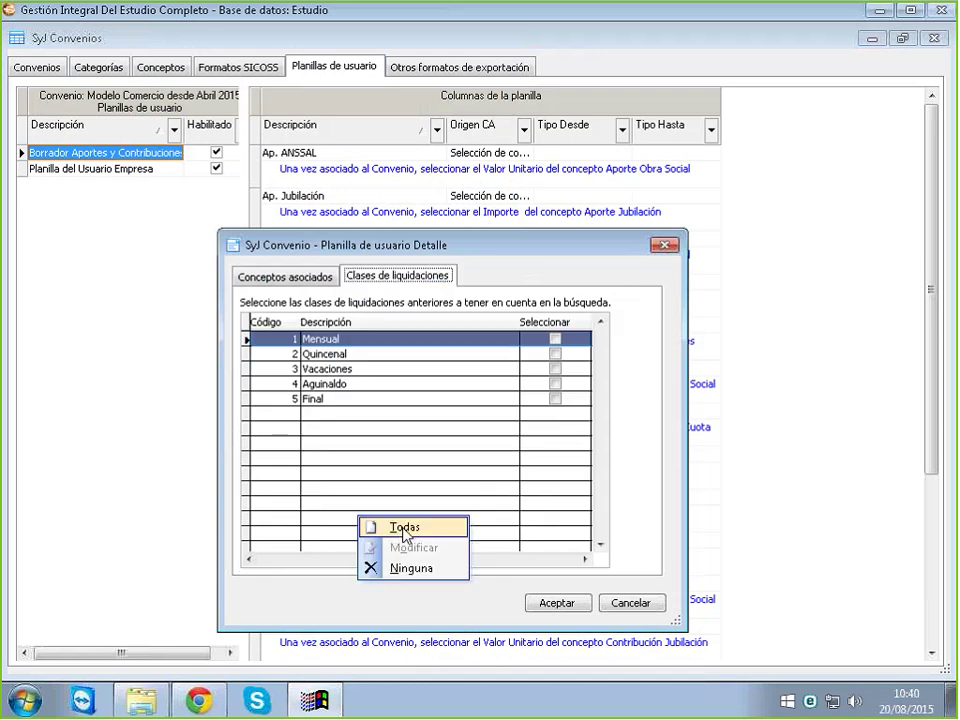
click(404, 529)
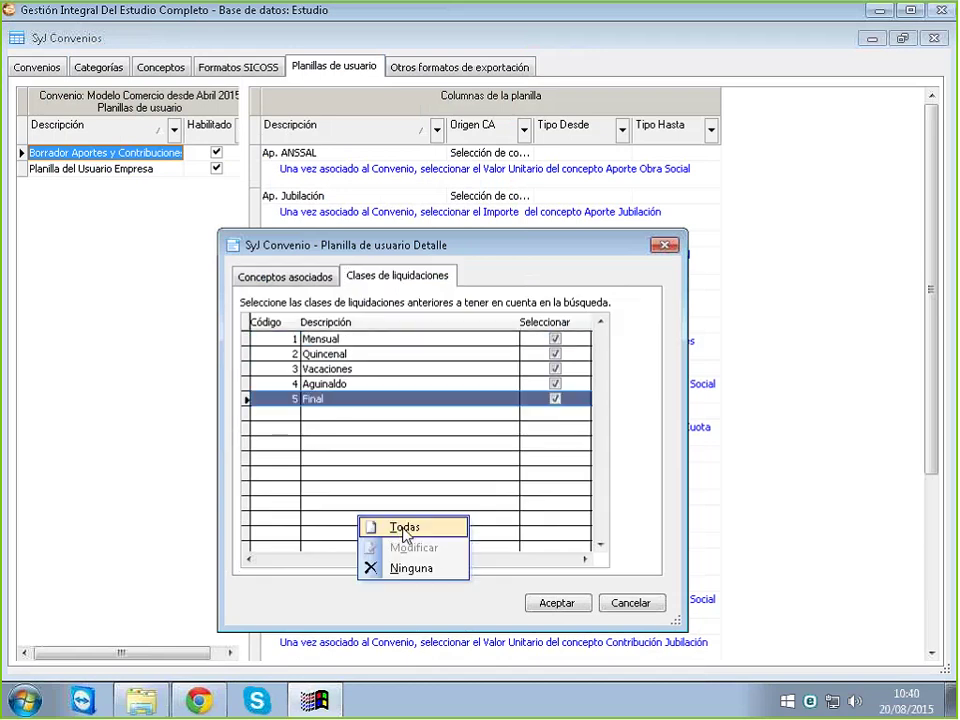
click(551, 611)
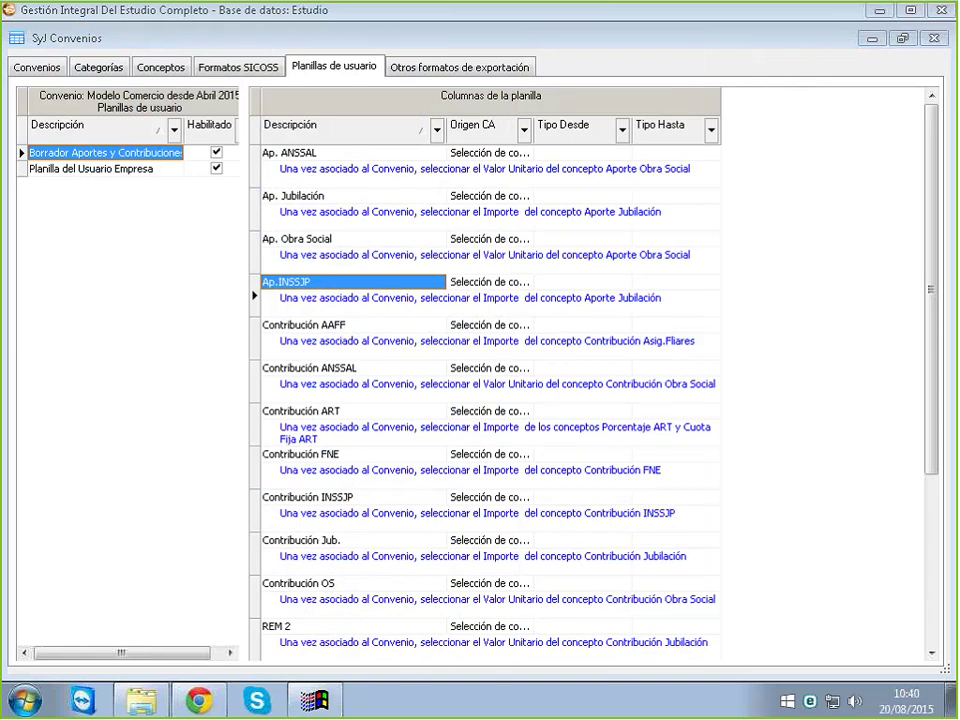
Modify the Contribución AAFF column of the sheet, setting its operation to Suma and its column to Importe
click(322, 335)
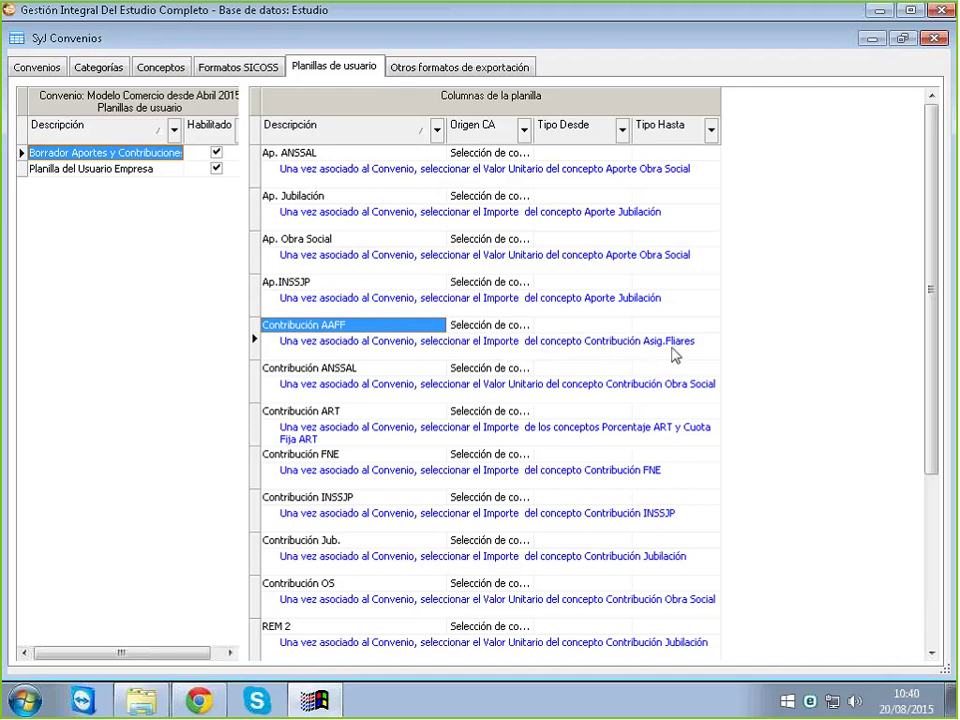
right_click(372, 333)
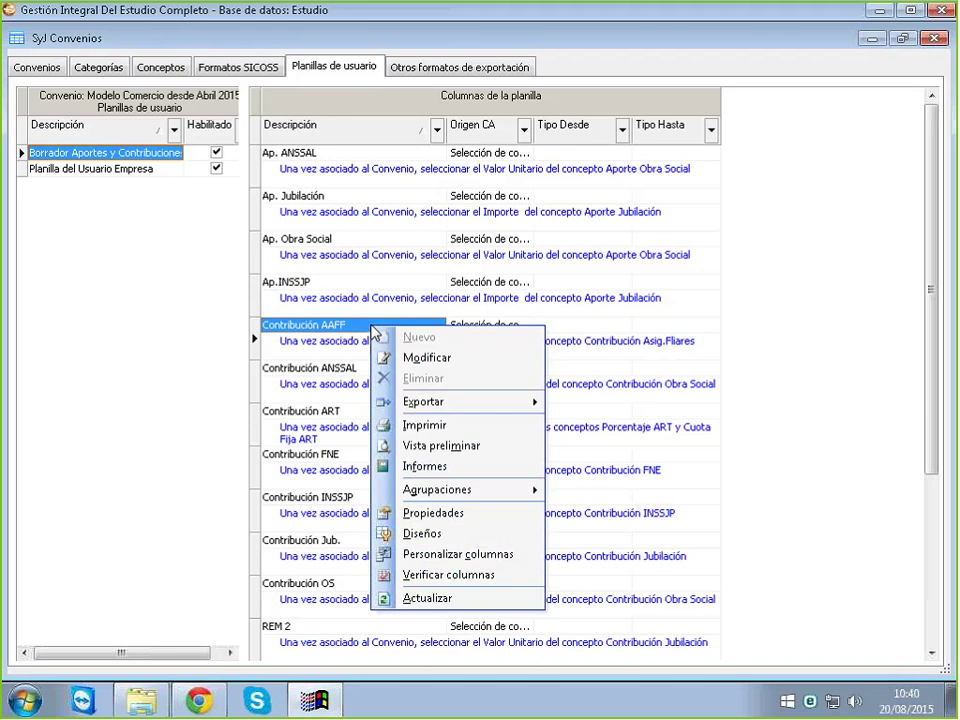
click(385, 358)
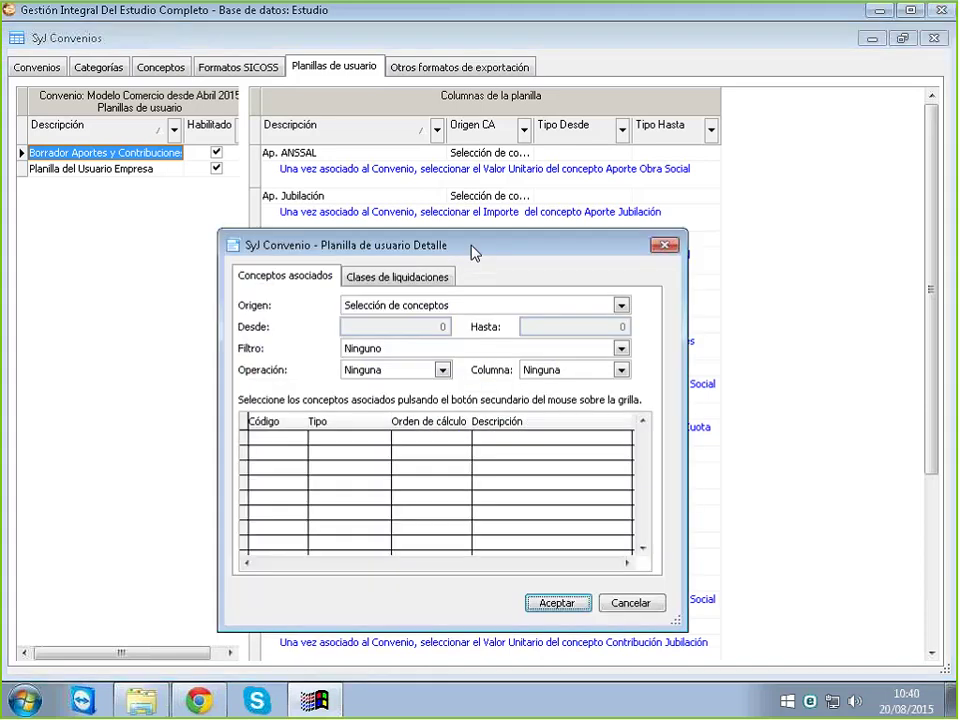
drag(471, 252, 497, 380)
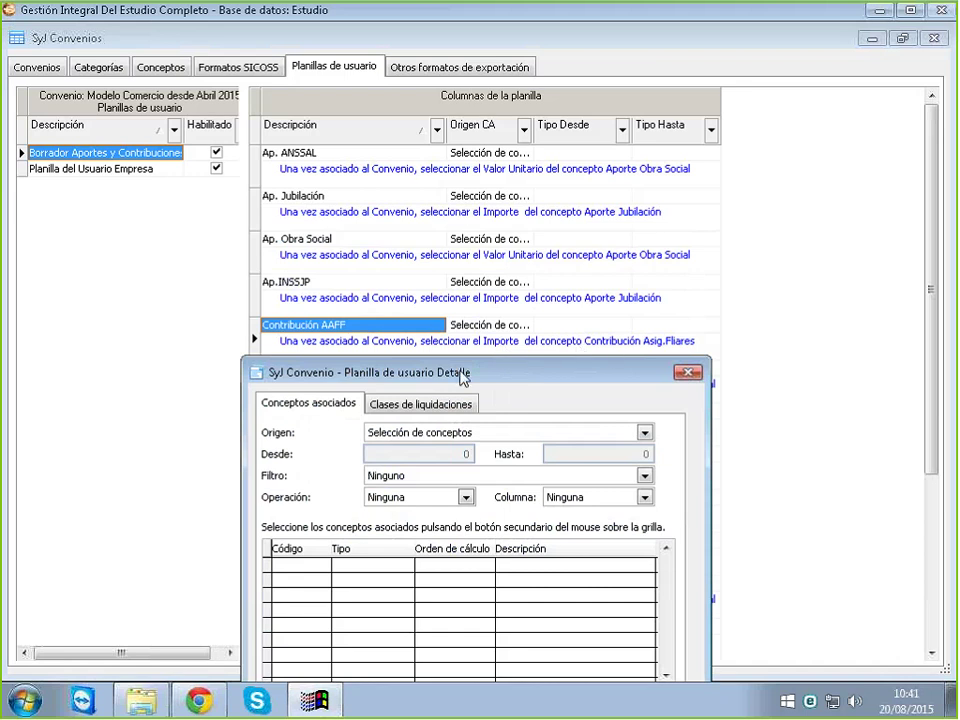
drag(461, 375, 453, 265)
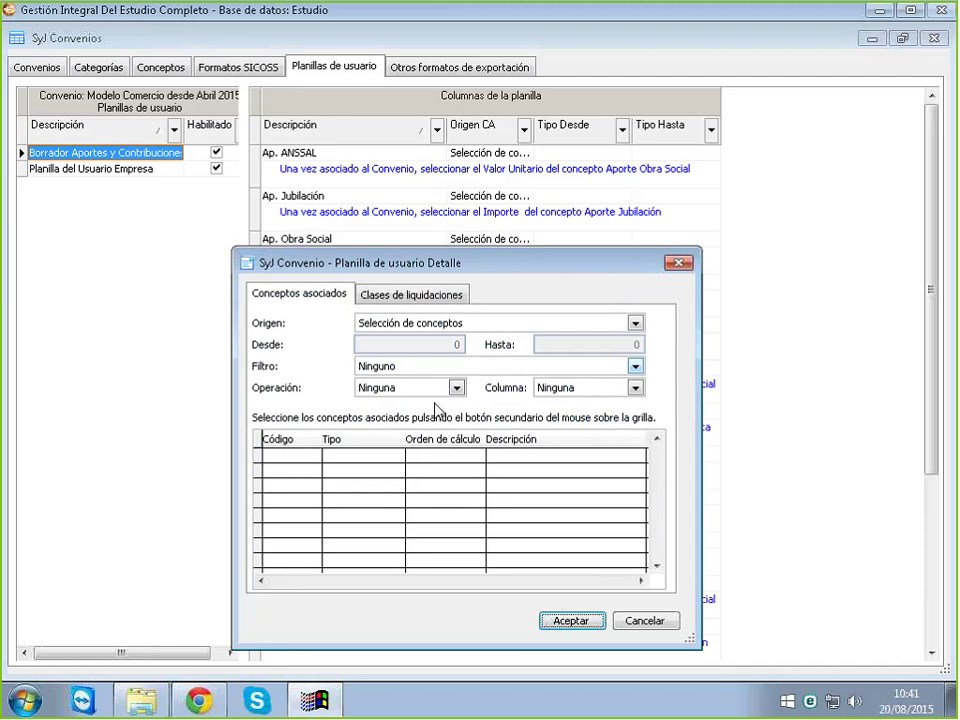
click(418, 388)
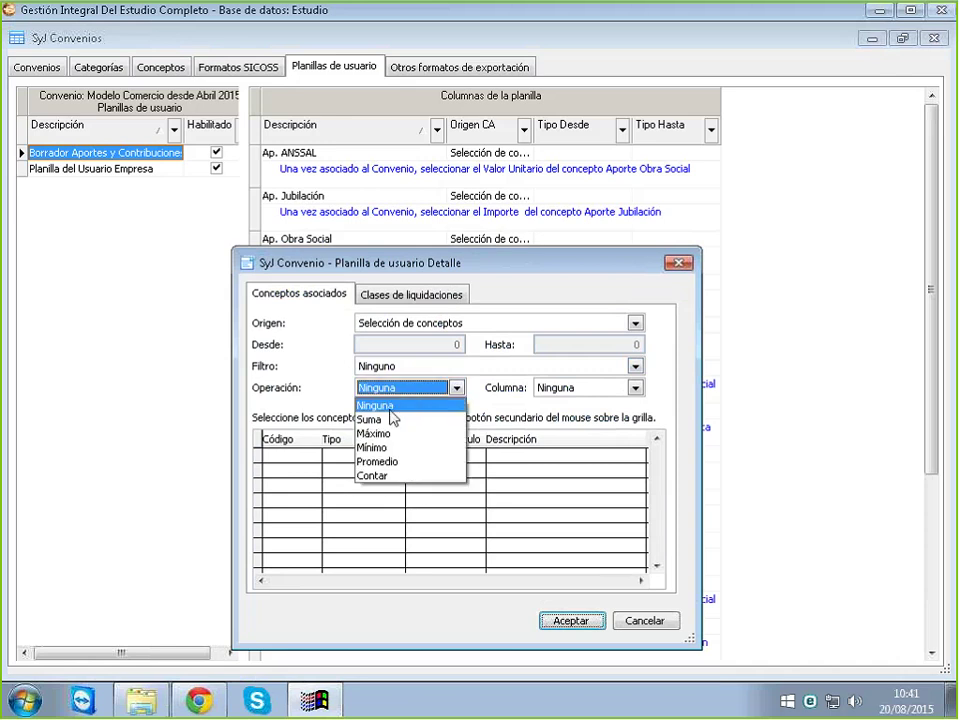
key(Return)
click(585, 390)
click(555, 420)
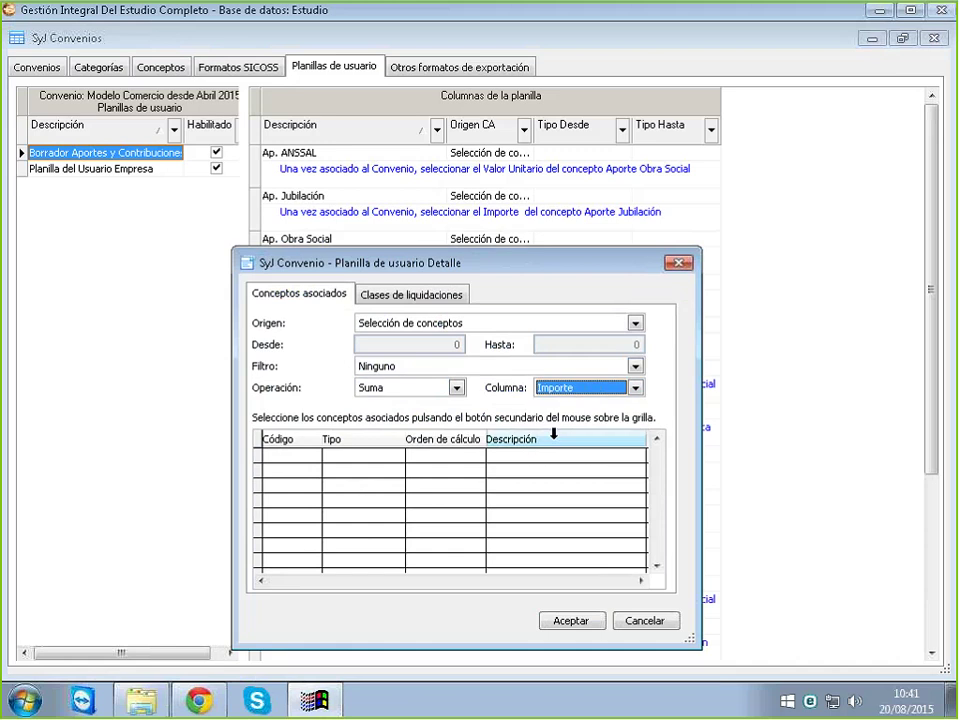
Associate the Contribuciones concept 5060 Asigs Familiares with the Contribución AAFF column
click(467, 484)
right_click(461, 510)
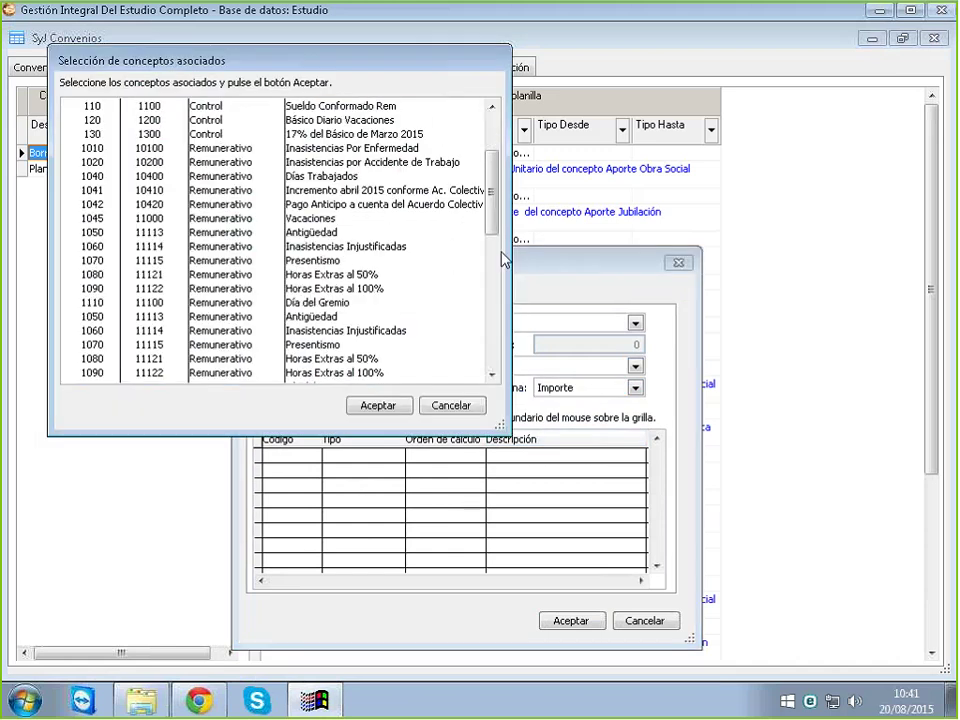
scroll(510, 300, down, 10)
scroll(320, 355, down, 1)
click(315, 346)
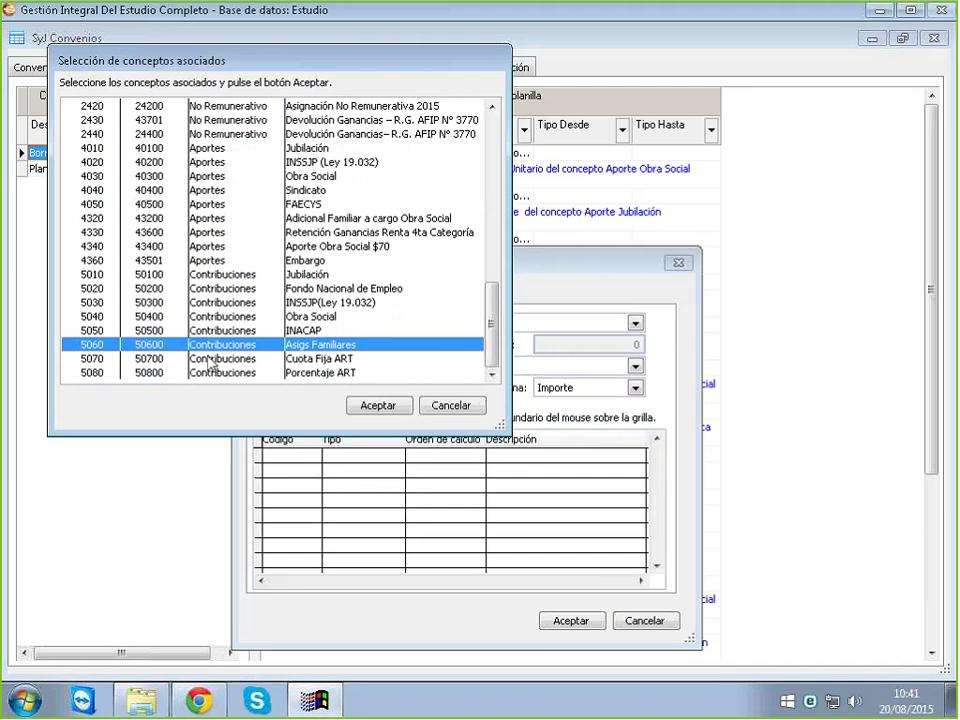
click(378, 406)
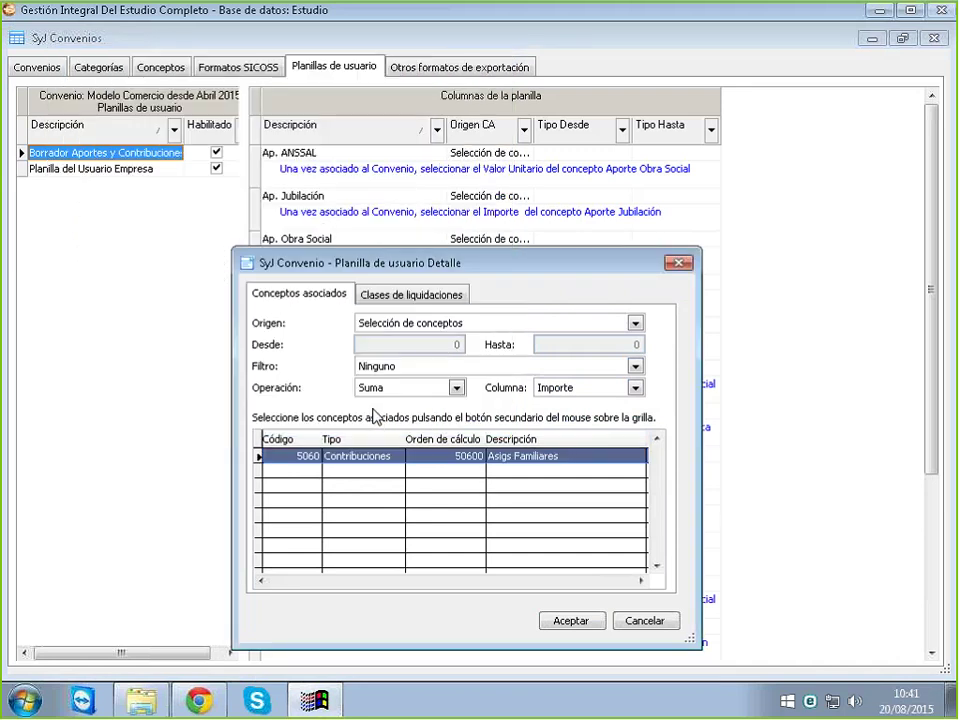
Select all settlement classes for the Contribución AAFF column and accept its association details
click(425, 300)
right_click(381, 515)
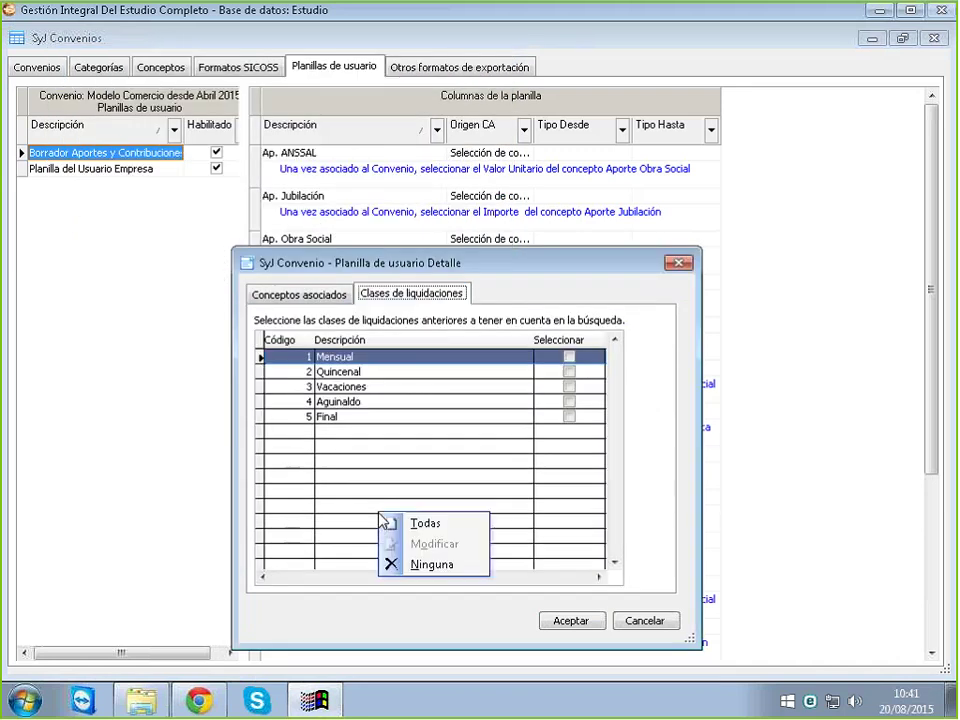
click(418, 530)
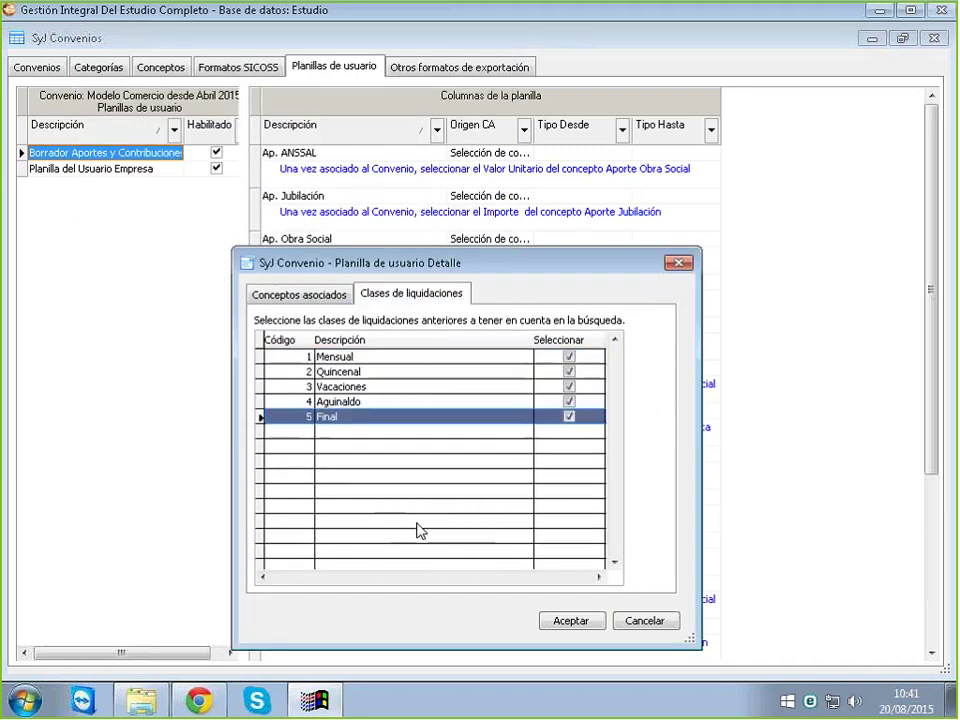
click(572, 622)
Modify the Contribución ANSSAL column of the sheet, setting its operation to Suma and its column to Valor unitario
scroll(520, 513, down, 3)
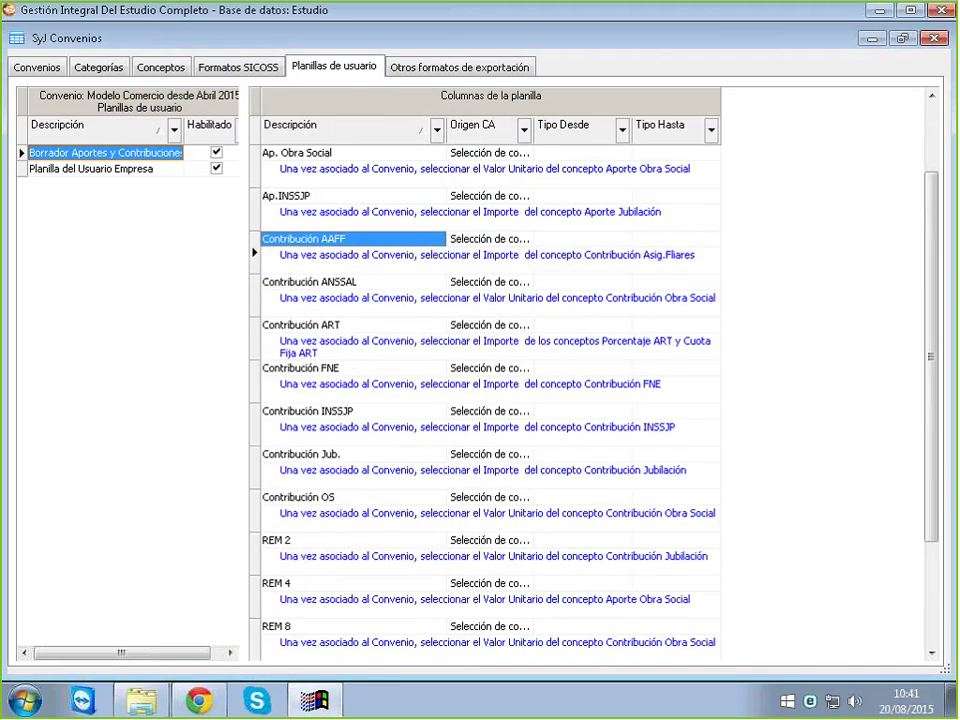
click(313, 293)
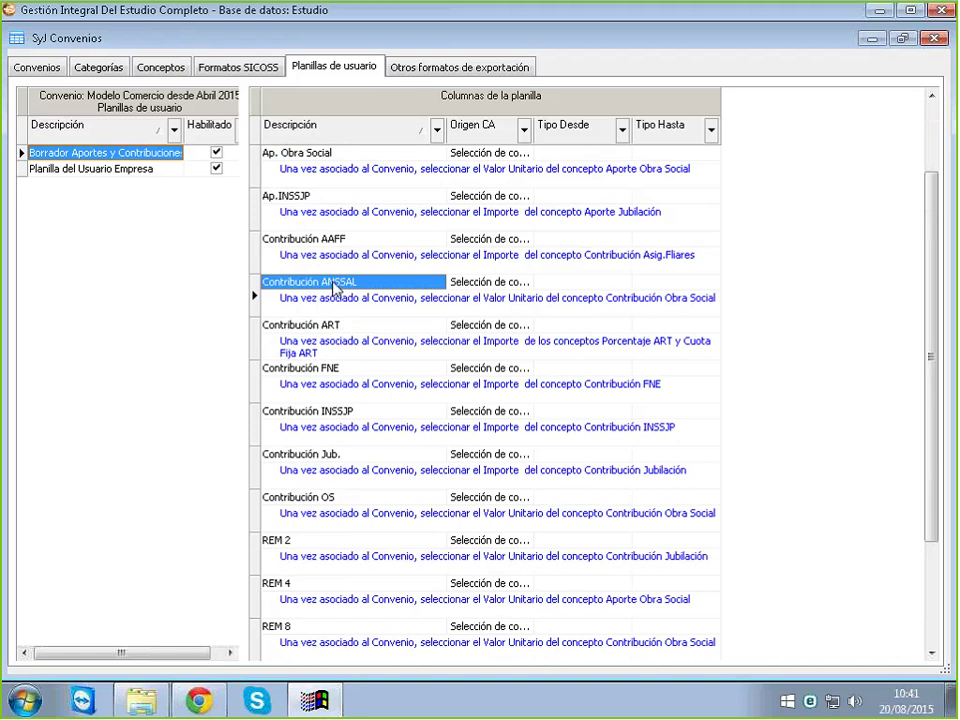
right_click(335, 289)
click(388, 317)
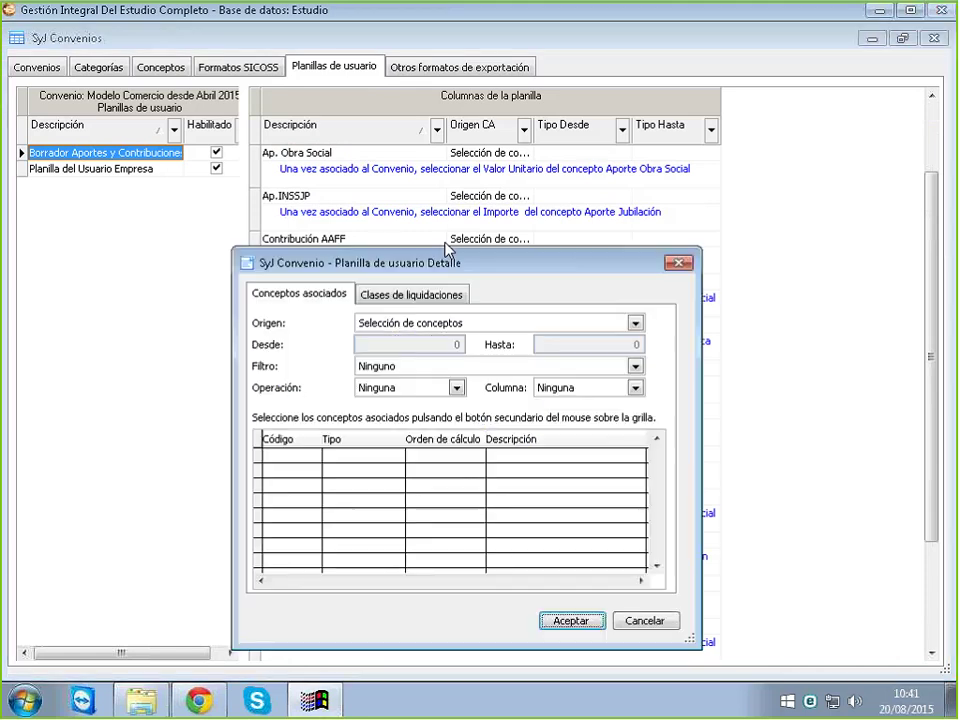
drag(462, 264, 467, 329)
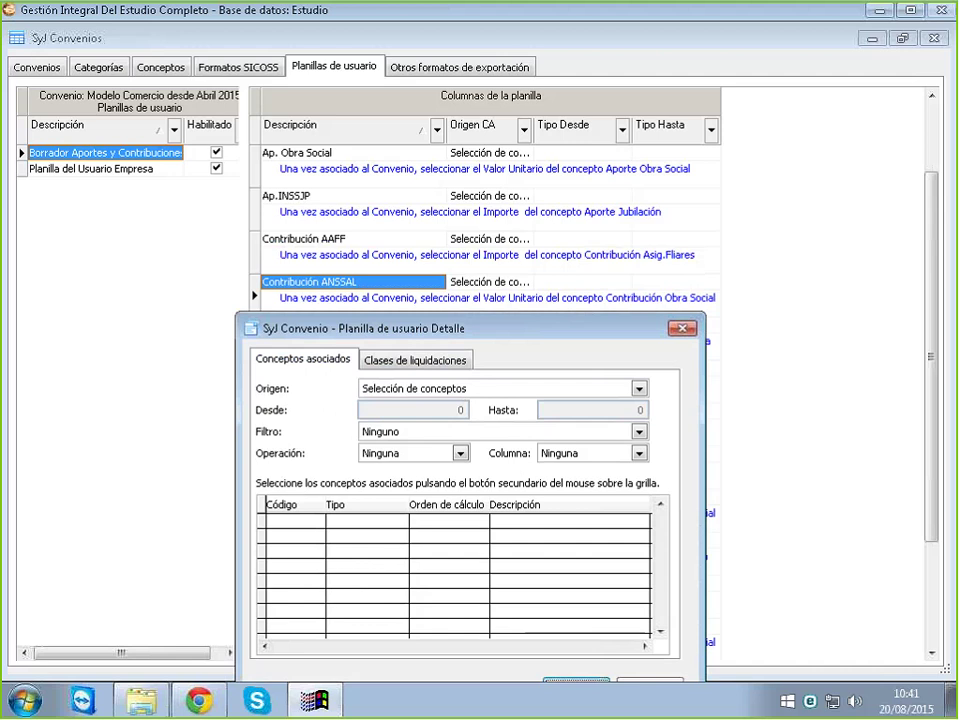
click(393, 455)
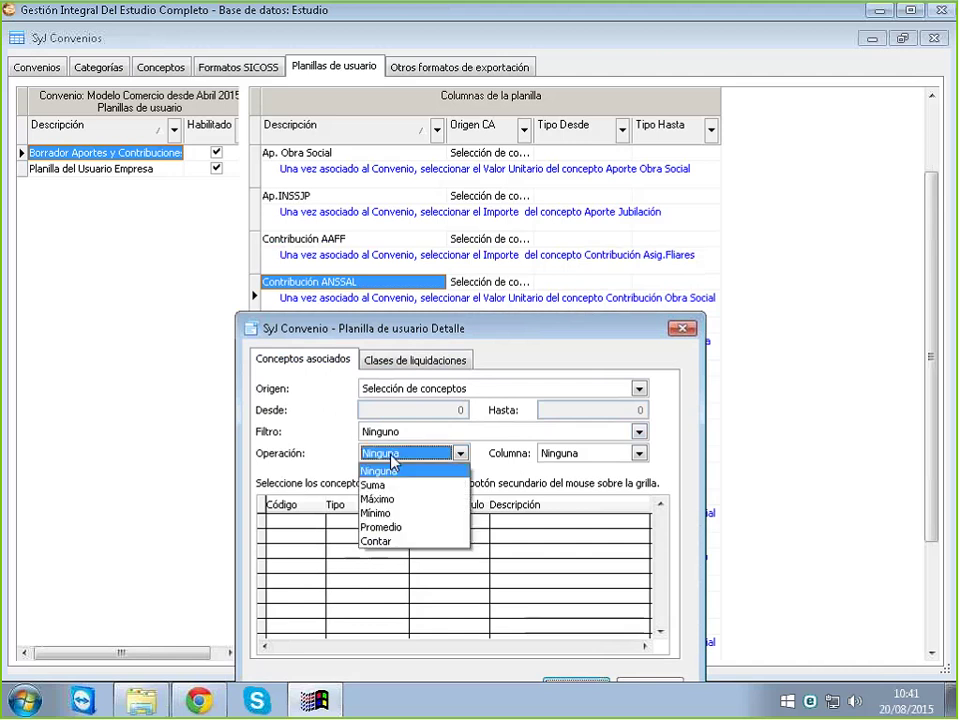
click(390, 485)
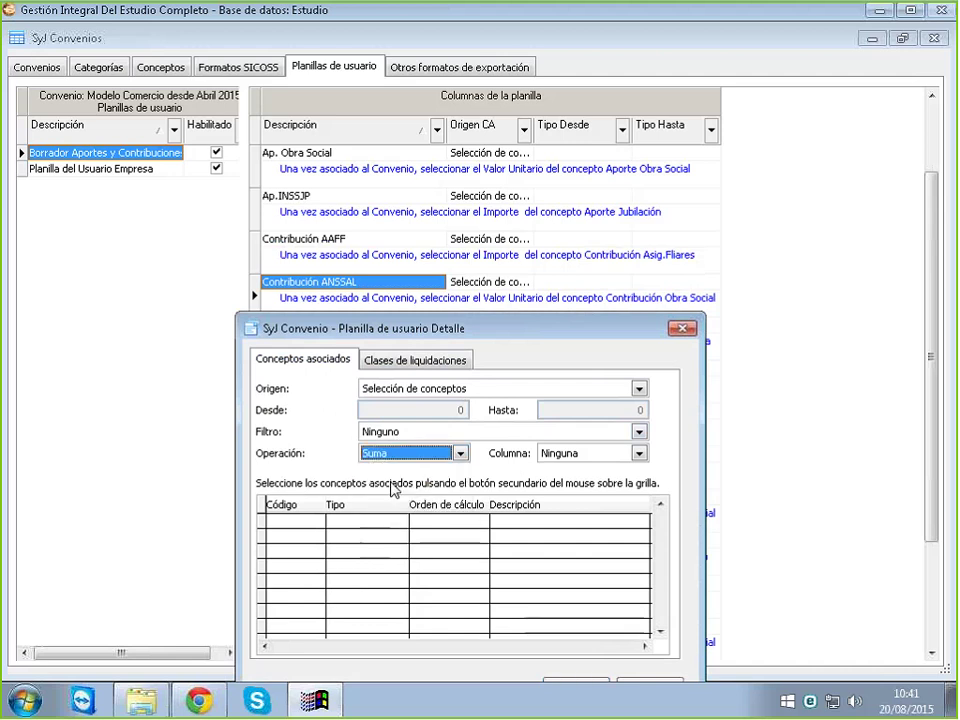
click(571, 456)
click(566, 499)
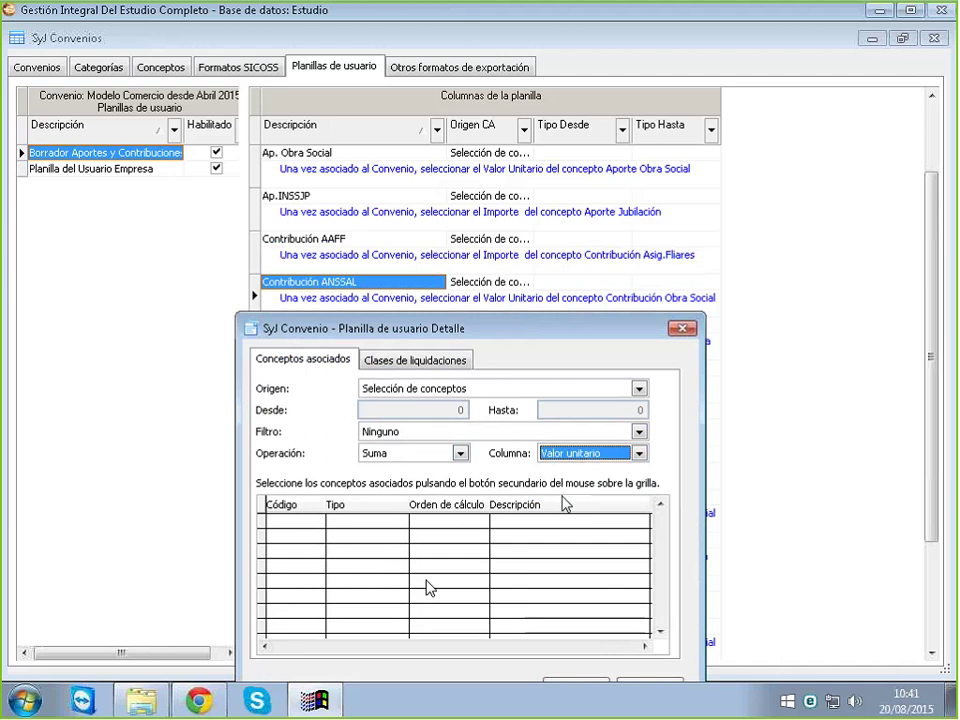
Associate the Contribuciones concept 5040 Obra Social with the Contribución ANSSAL column
right_click(398, 582)
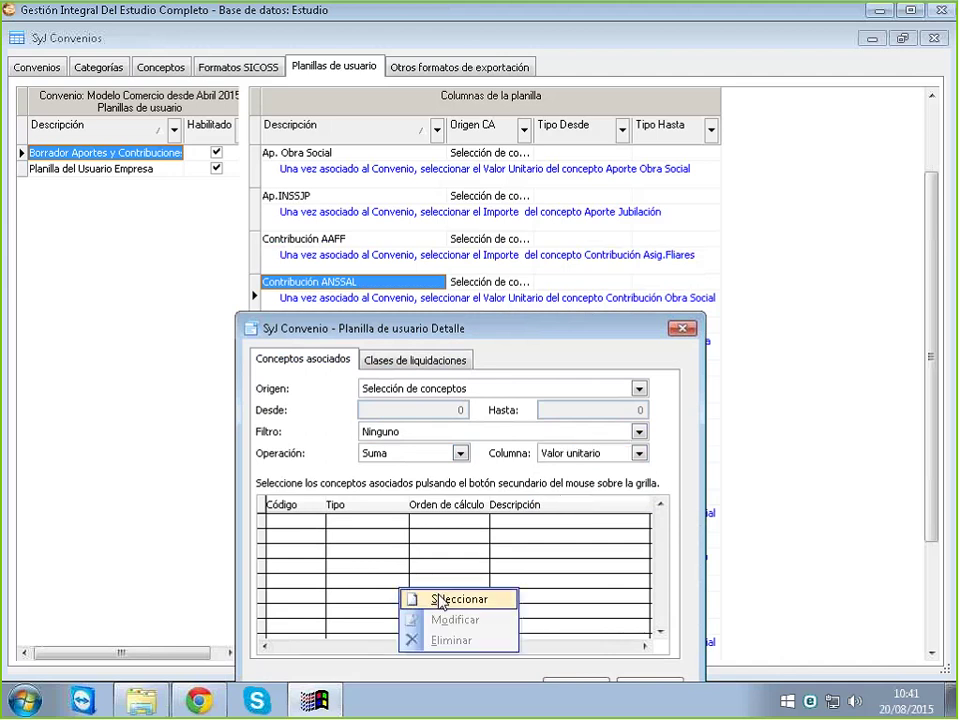
click(437, 596)
drag(491, 190, 503, 372)
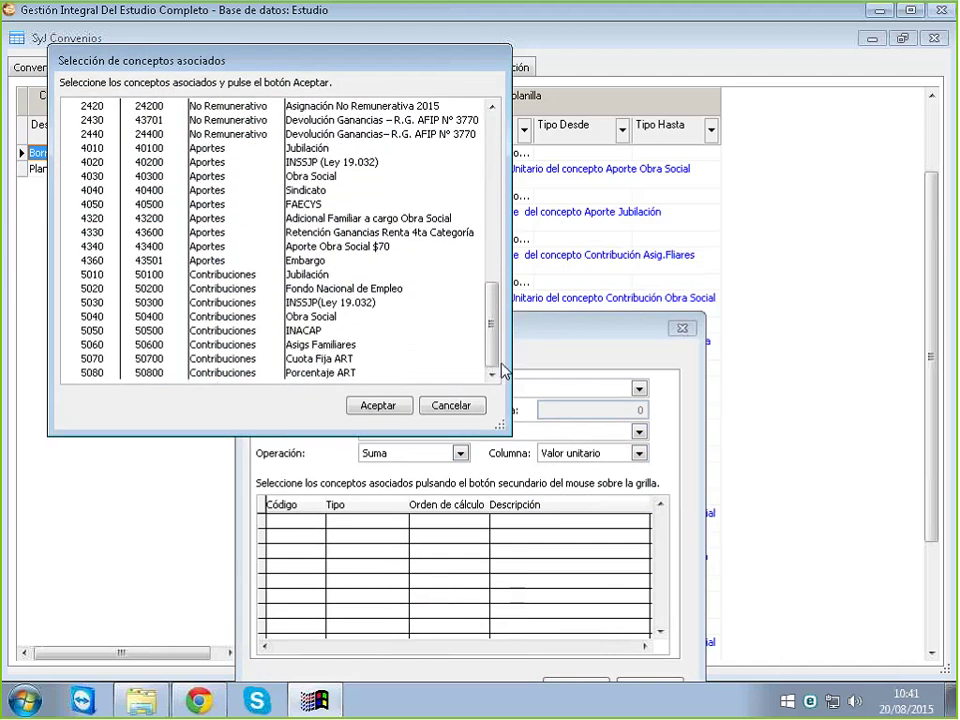
click(308, 317)
click(370, 410)
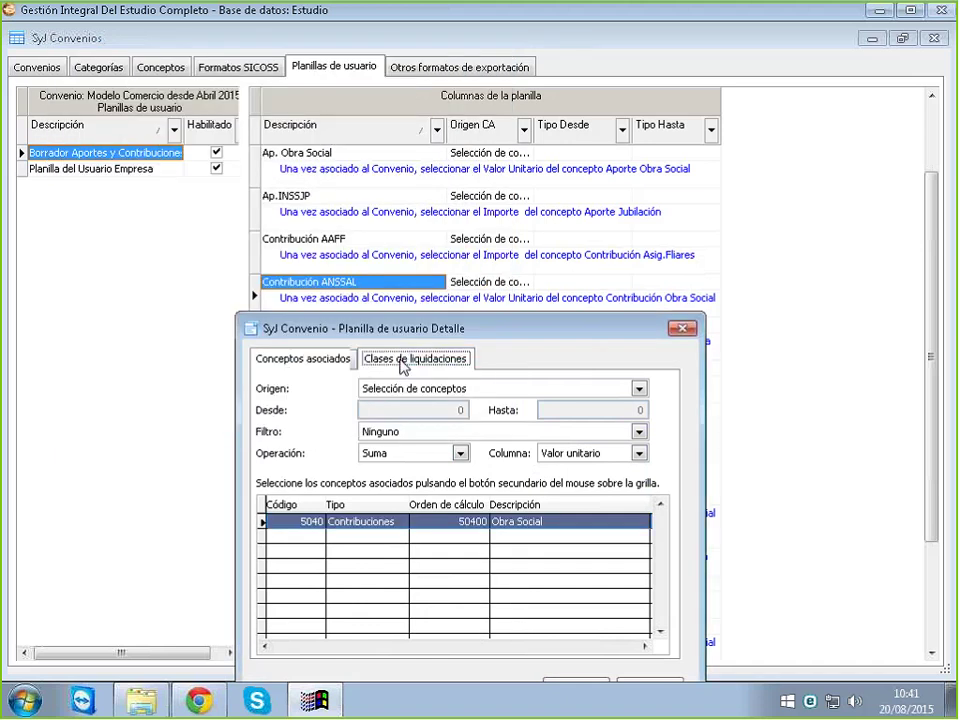
Select all settlement classes for the Contribución ANSSAL column and accept its association details
click(405, 362)
right_click(430, 530)
click(473, 540)
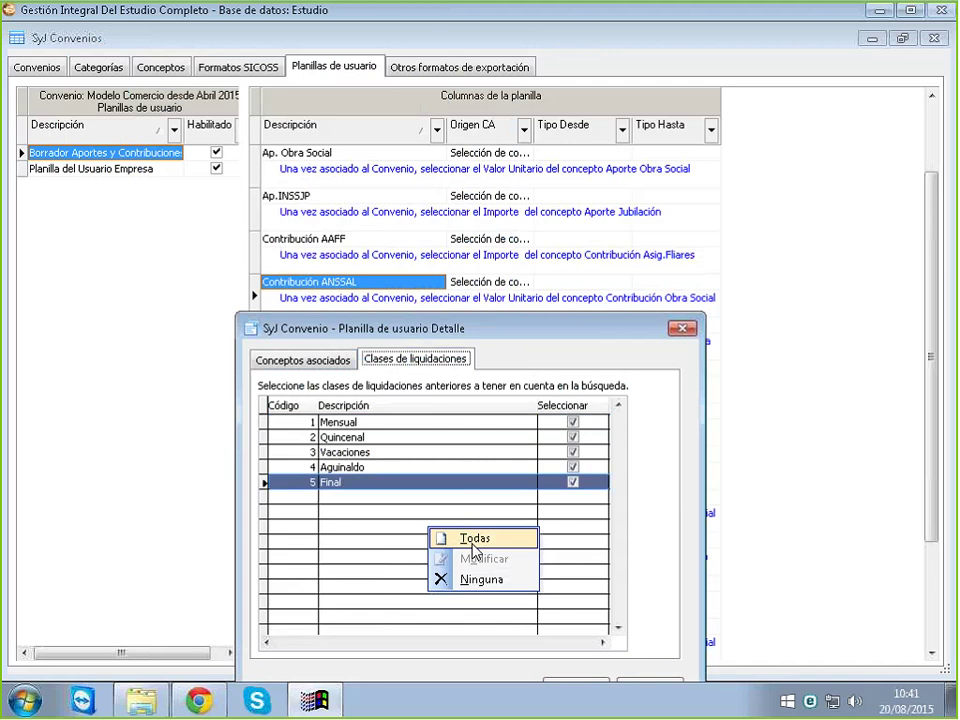
drag(542, 334, 524, 249)
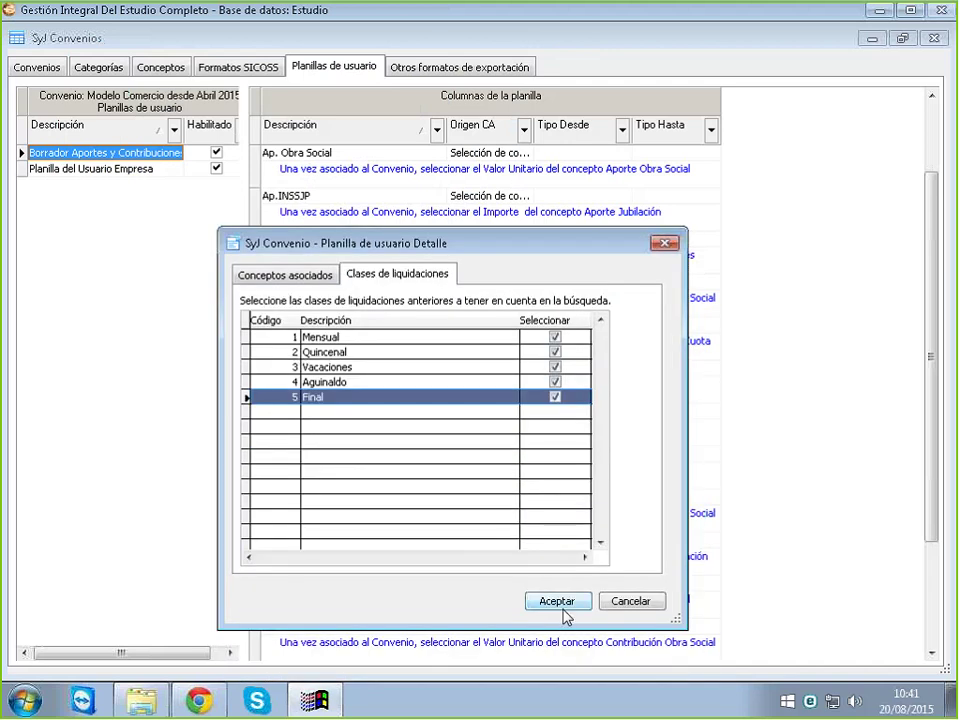
click(560, 605)
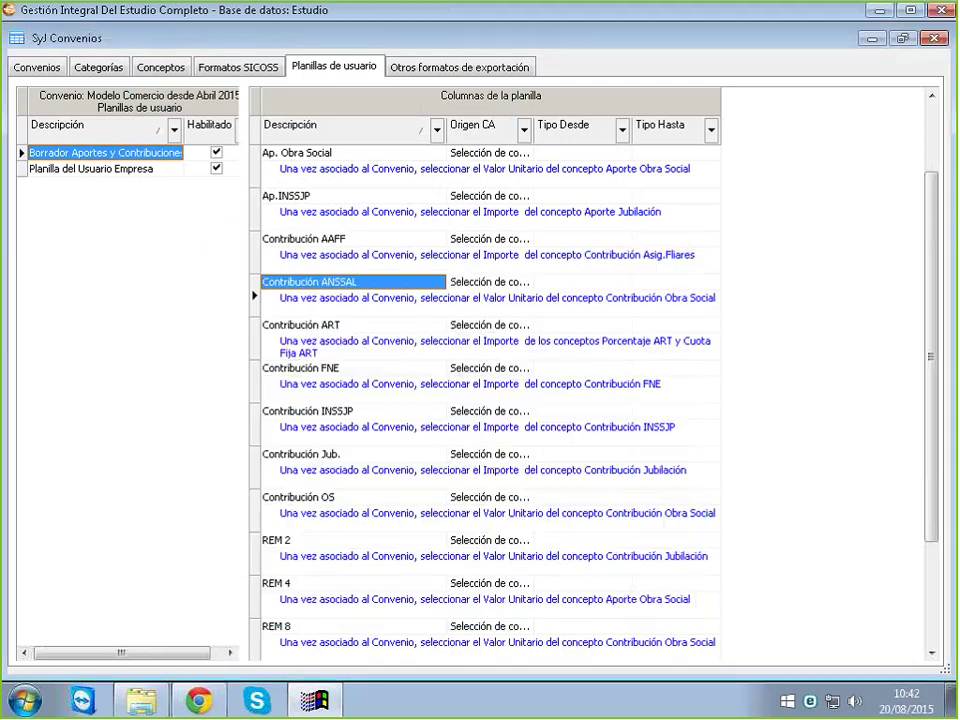
Modify the Contribución ART column of the sheet, setting its operation to Suma and its column to Importe
click(312, 328)
scroll(314, 332, down, 3)
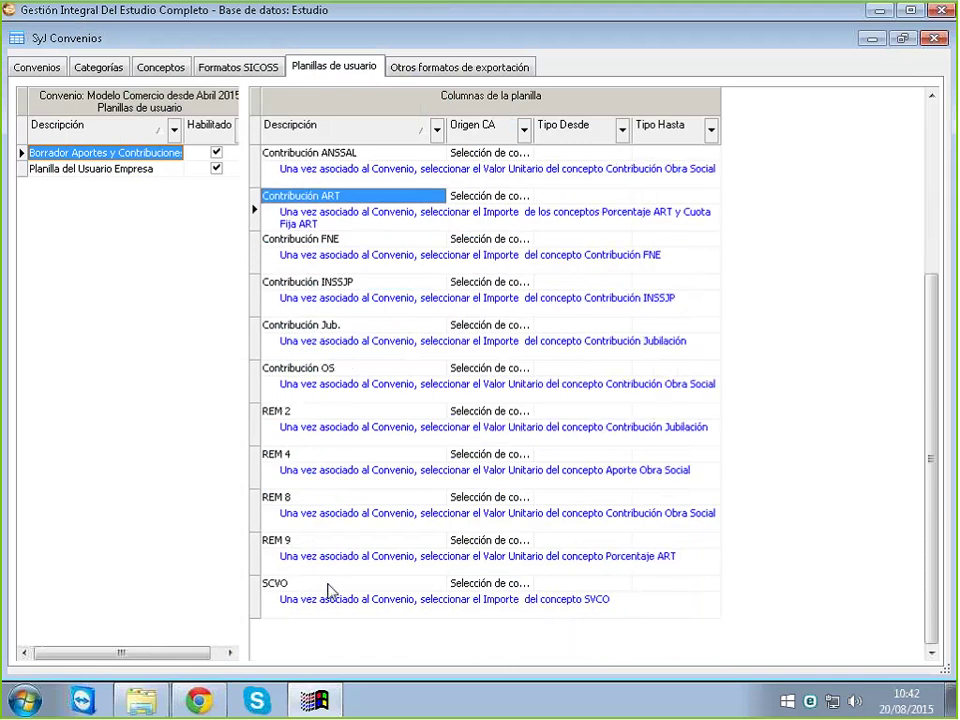
scroll(364, 236, up, 1)
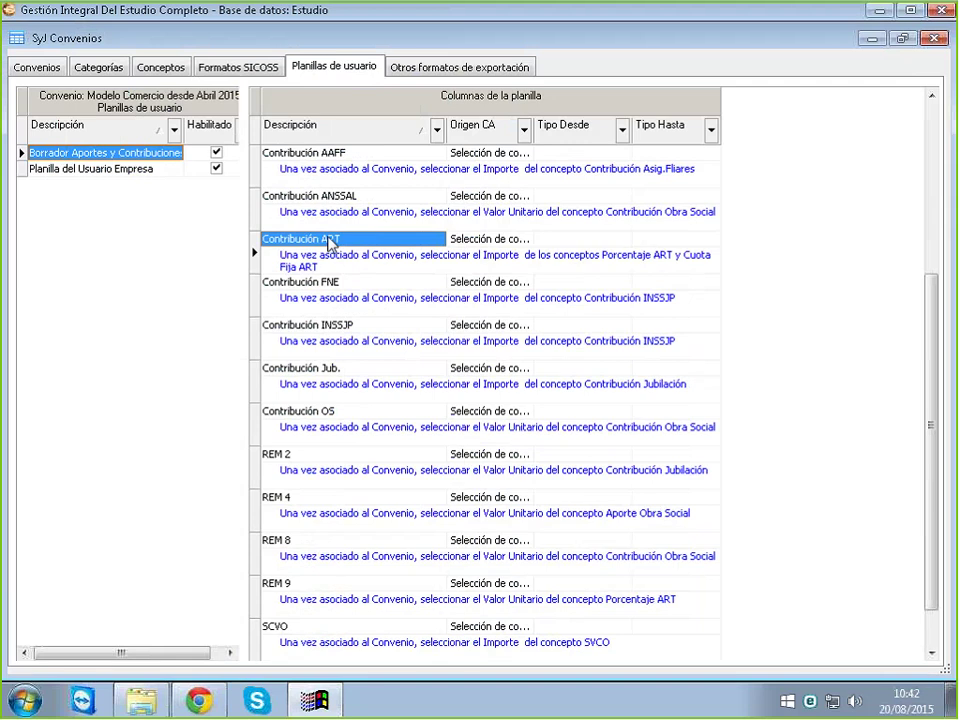
right_click(329, 241)
click(350, 266)
drag(407, 243, 437, 345)
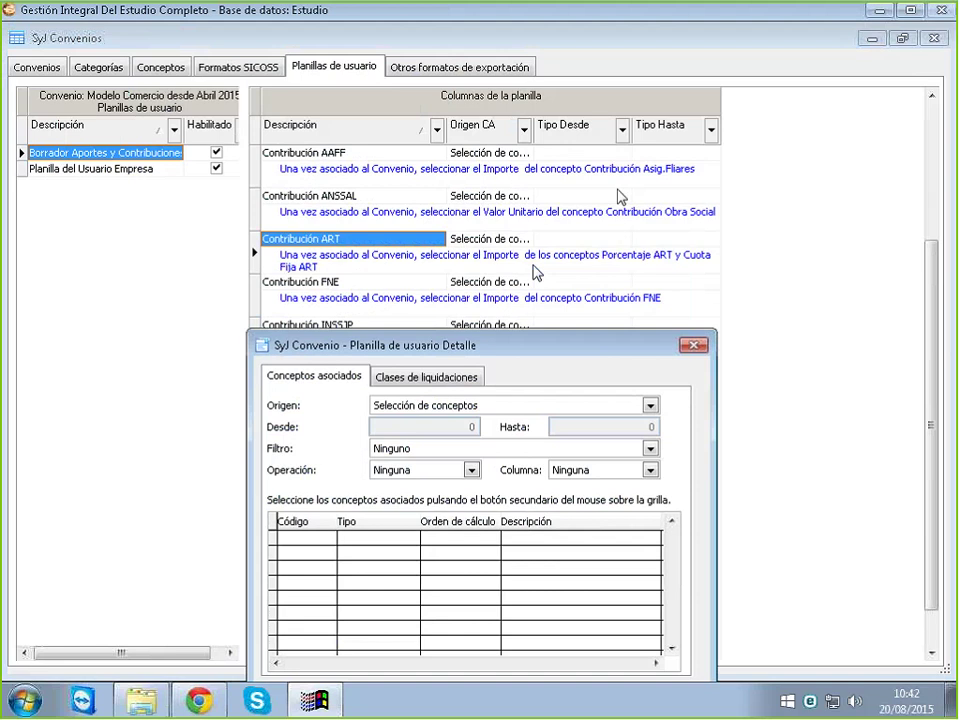
click(790, 68)
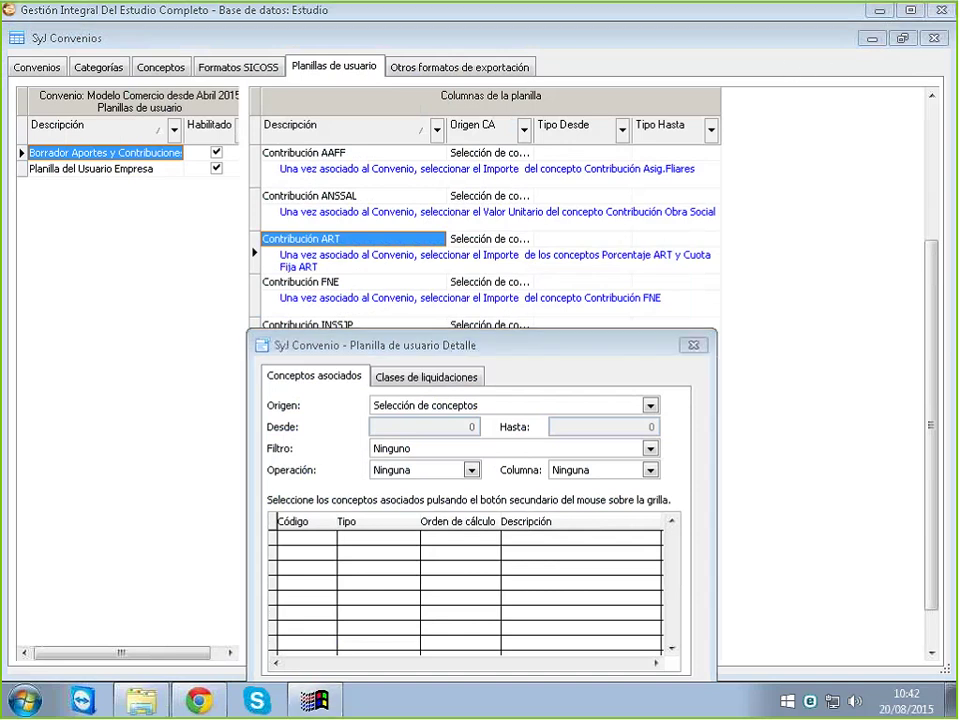
drag(471, 347, 461, 233)
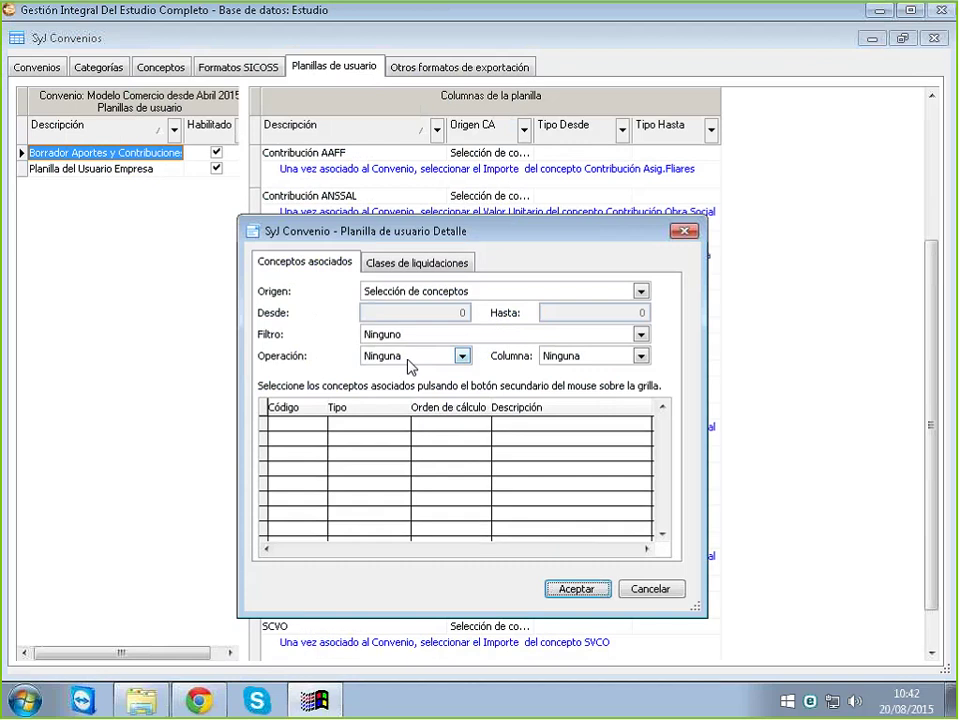
click(461, 357)
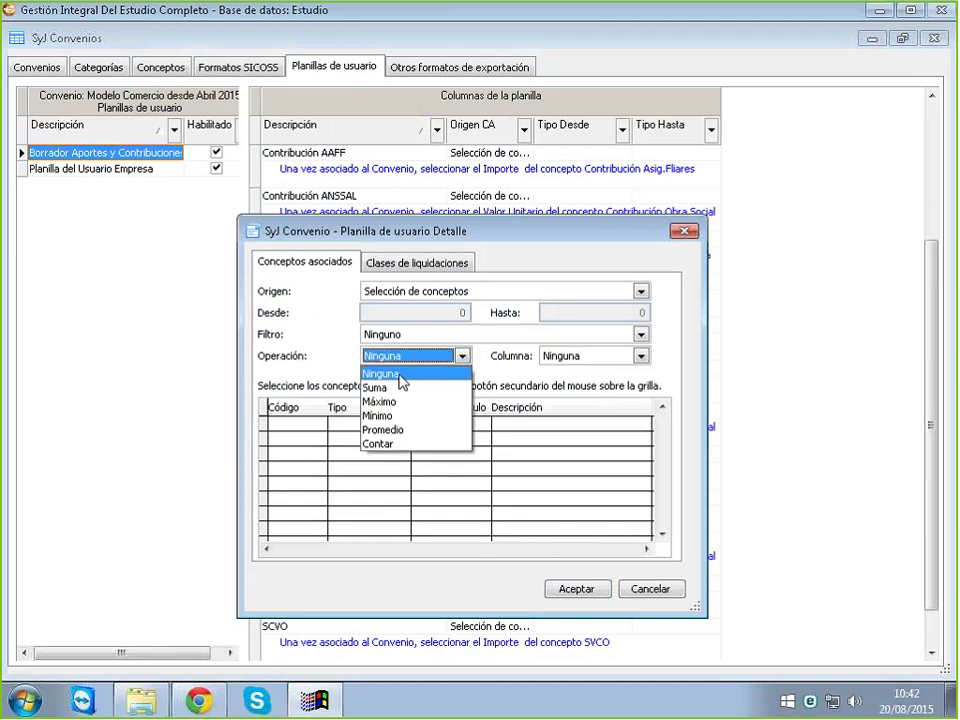
click(396, 388)
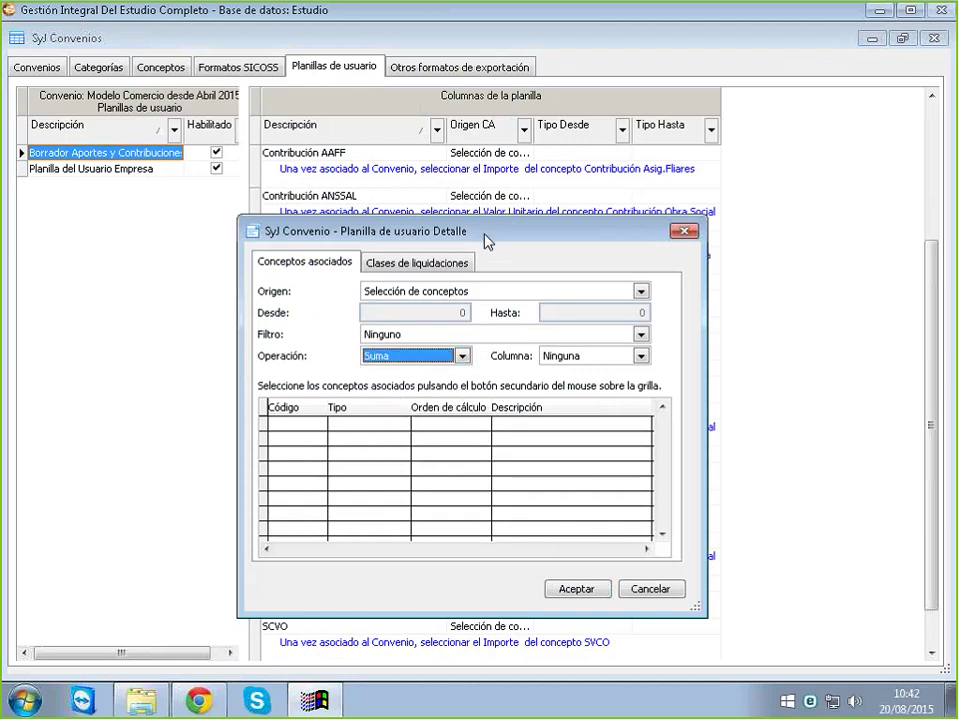
drag(486, 240, 483, 309)
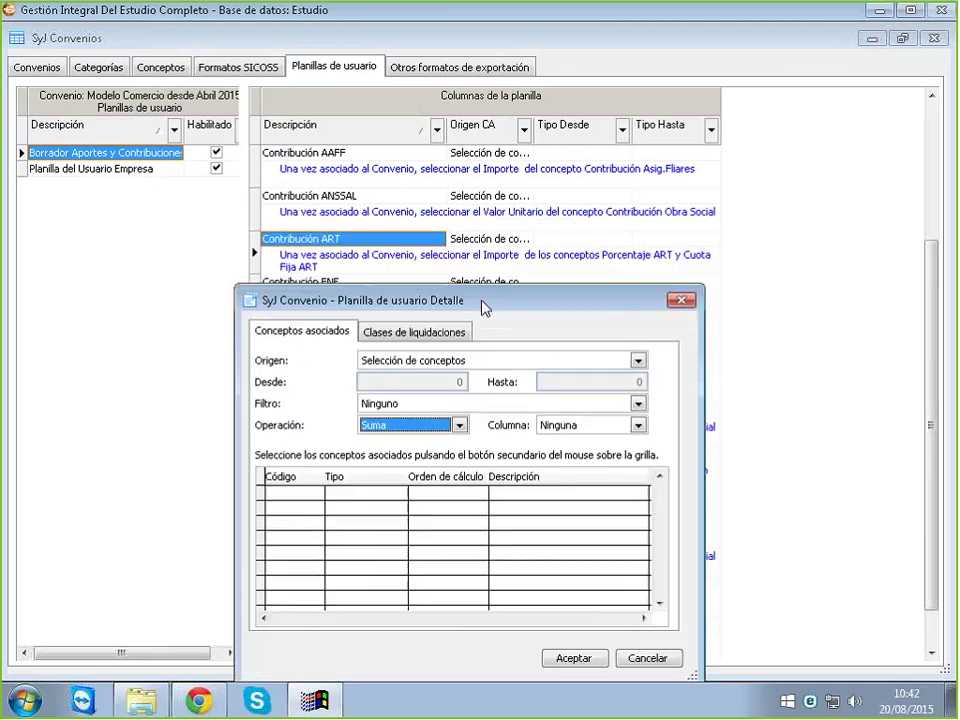
click(578, 433)
click(572, 486)
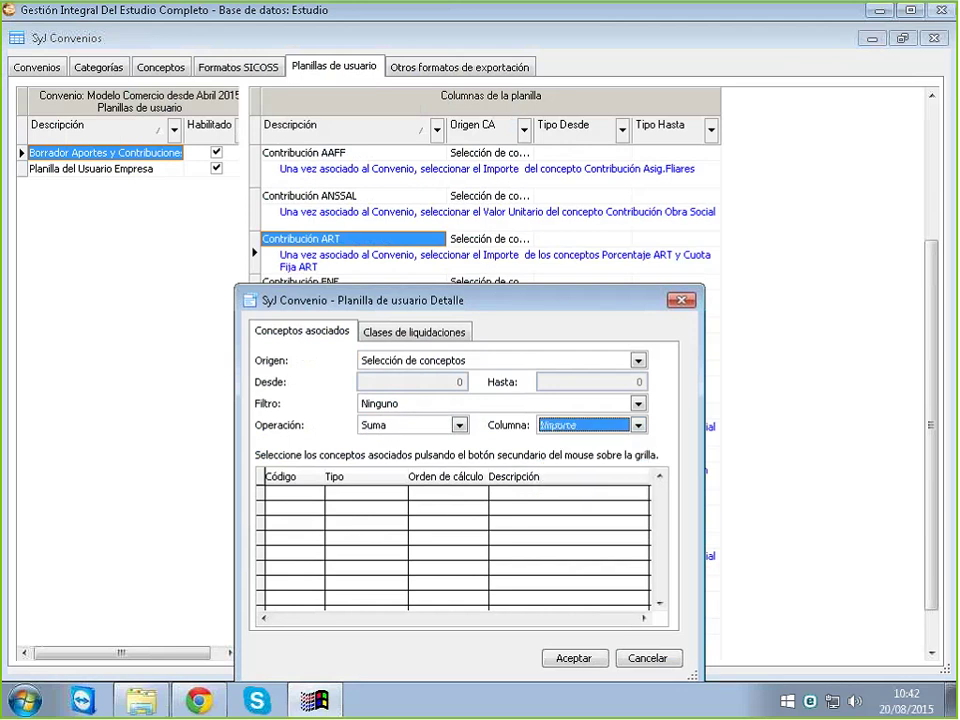
Associate the Contribuciones concepts 5070 Cuota Fija ART and 5080 Porcentaje ART with the Contribución ART column
right_click(403, 540)
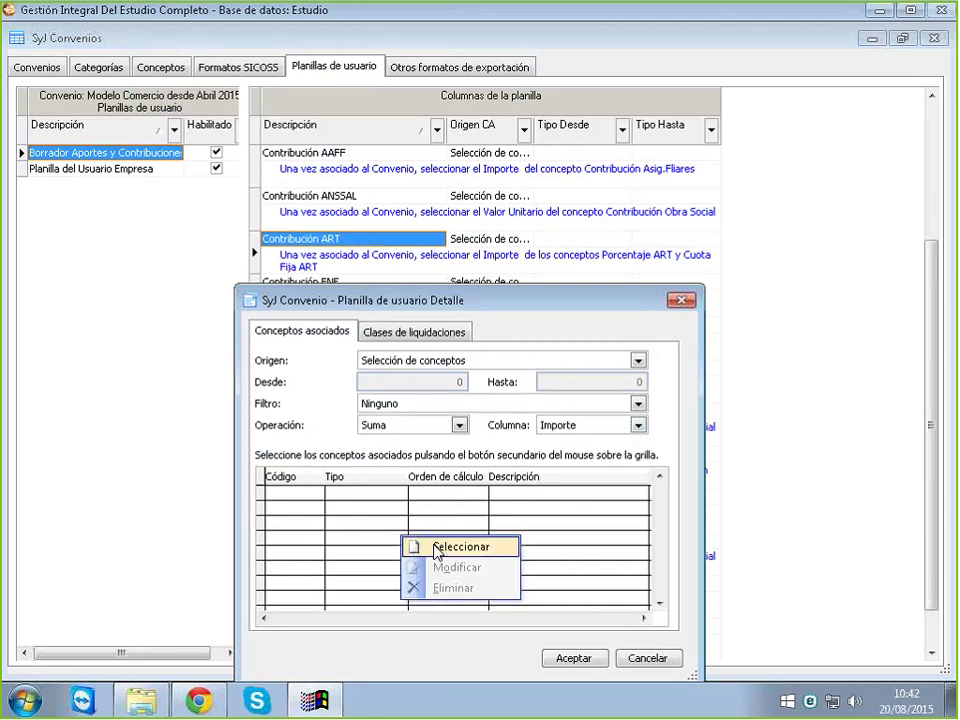
click(437, 549)
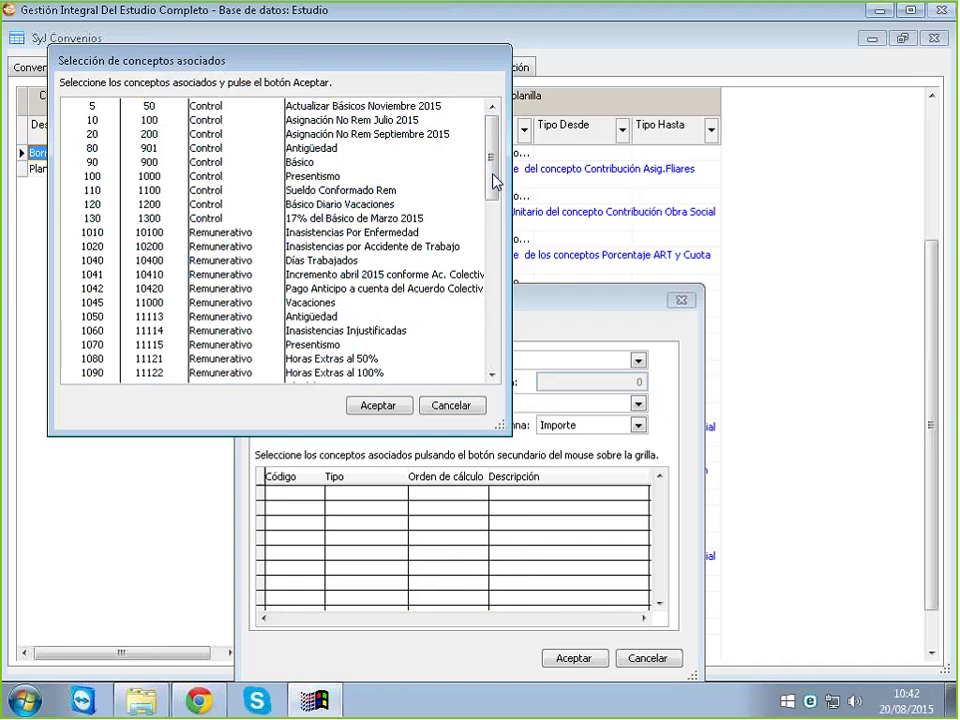
drag(491, 180, 490, 345)
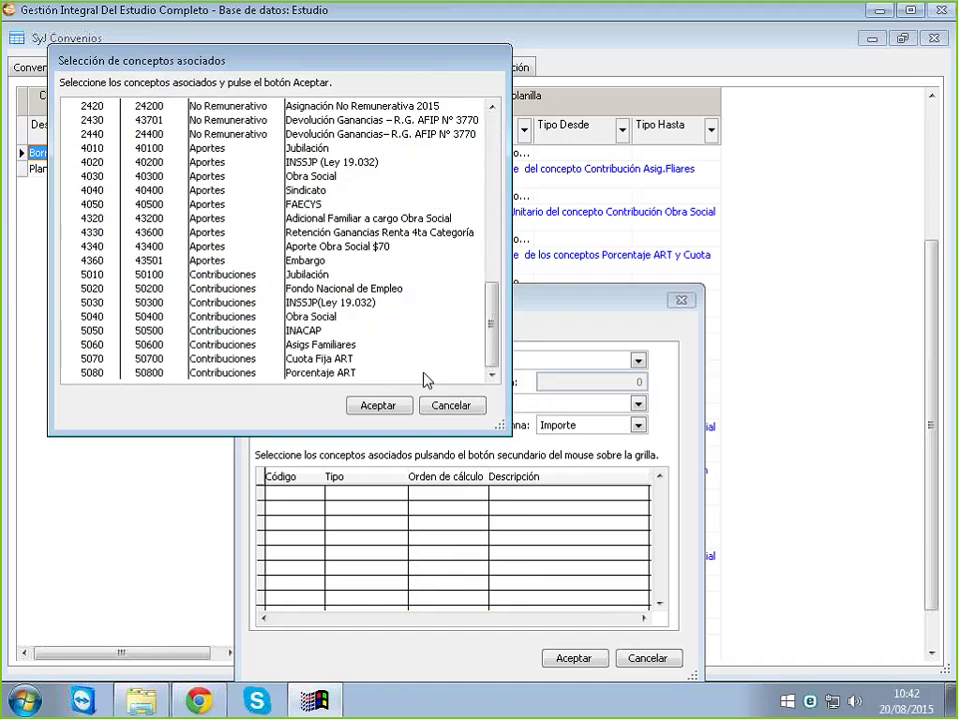
click(319, 375)
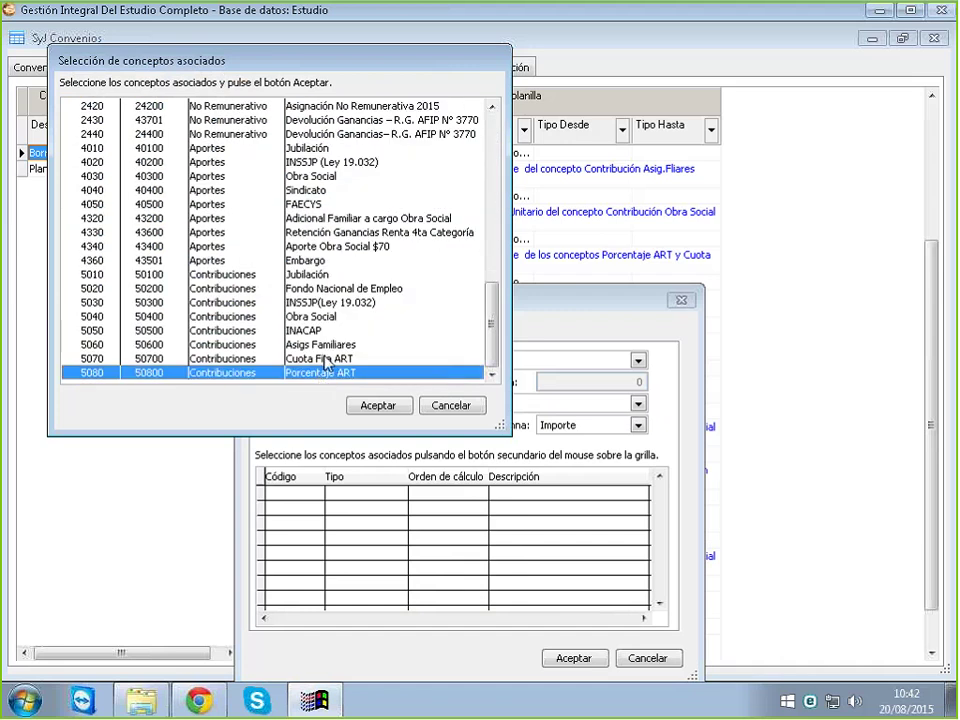
ctrl+click(325, 360)
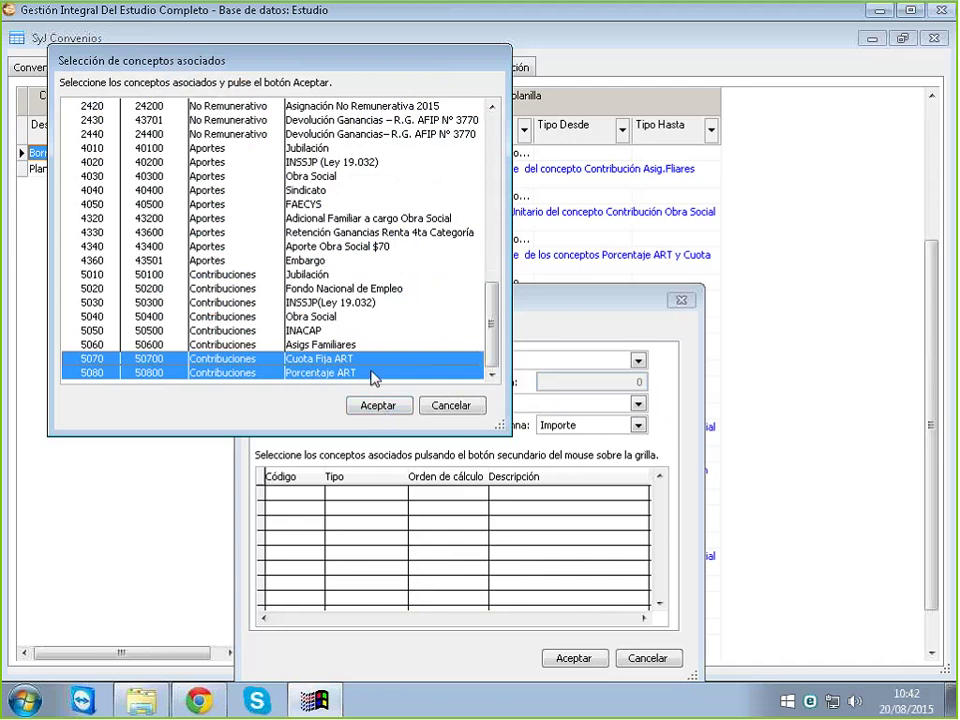
click(364, 410)
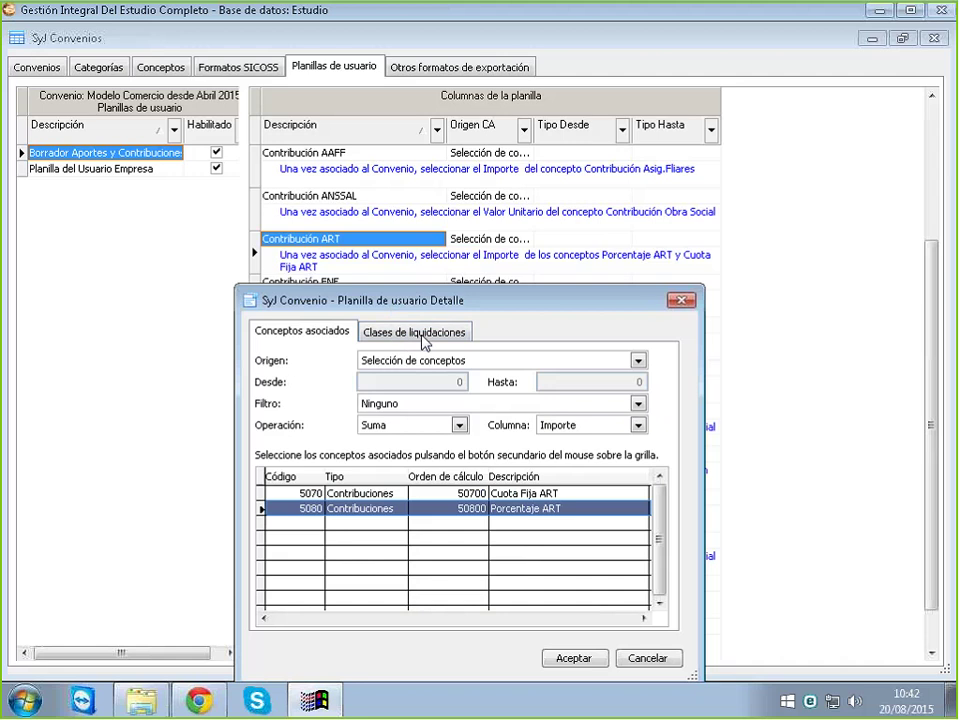
Select all settlement classes for the Contribución ART column and accept its association details
click(420, 332)
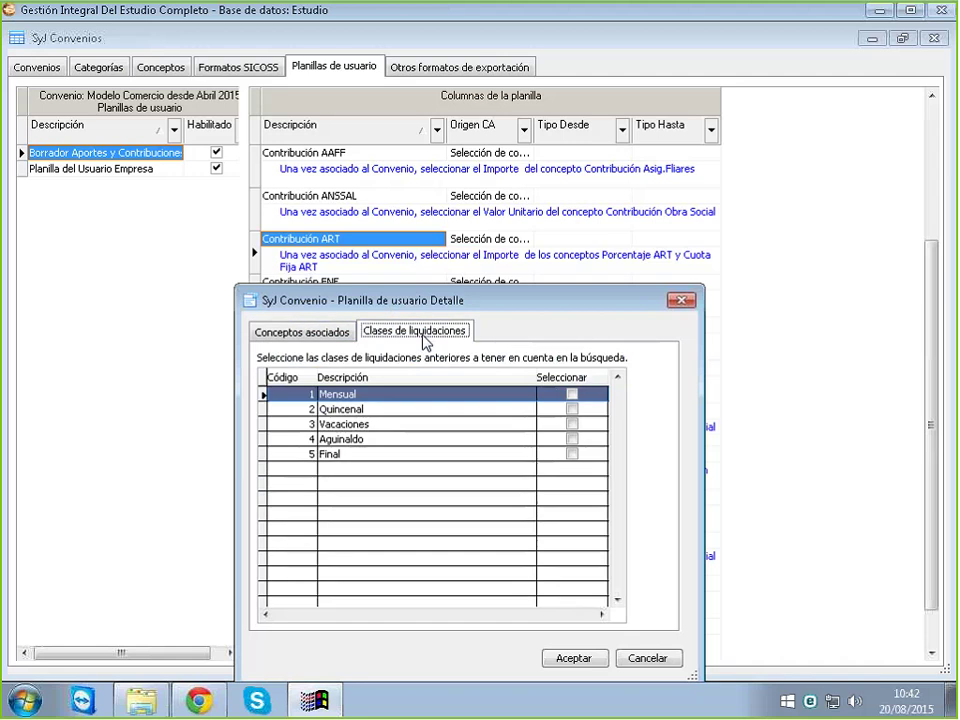
right_click(435, 497)
click(480, 510)
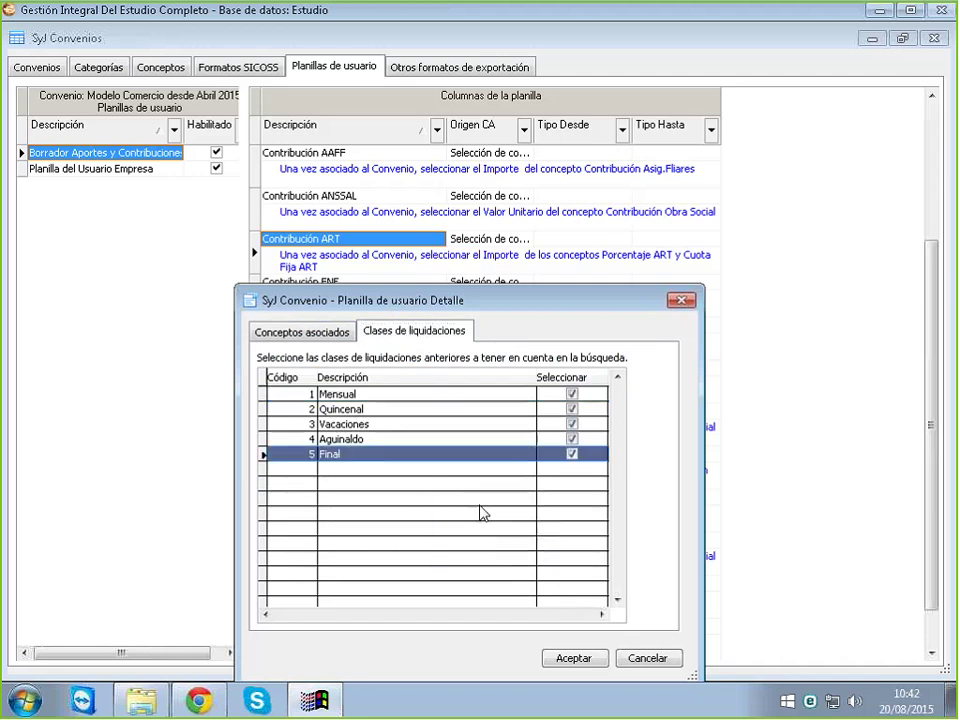
click(563, 659)
Modify the Contribución FNE column of the sheet, setting its operation to Suma and its column to Importe
scroll(489, 437, down, 1)
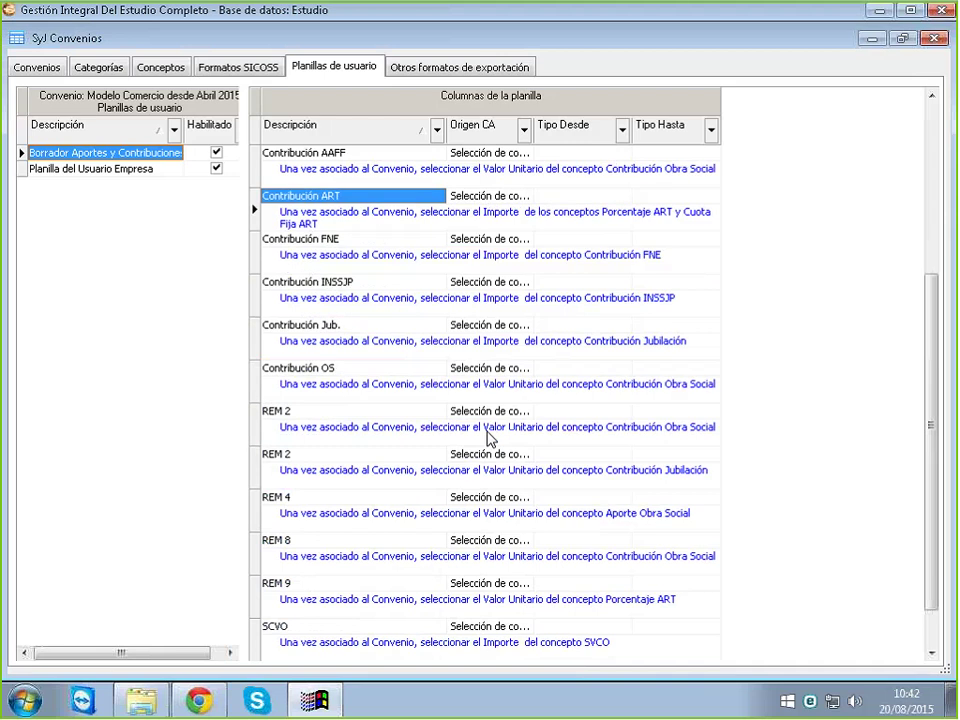
click(330, 240)
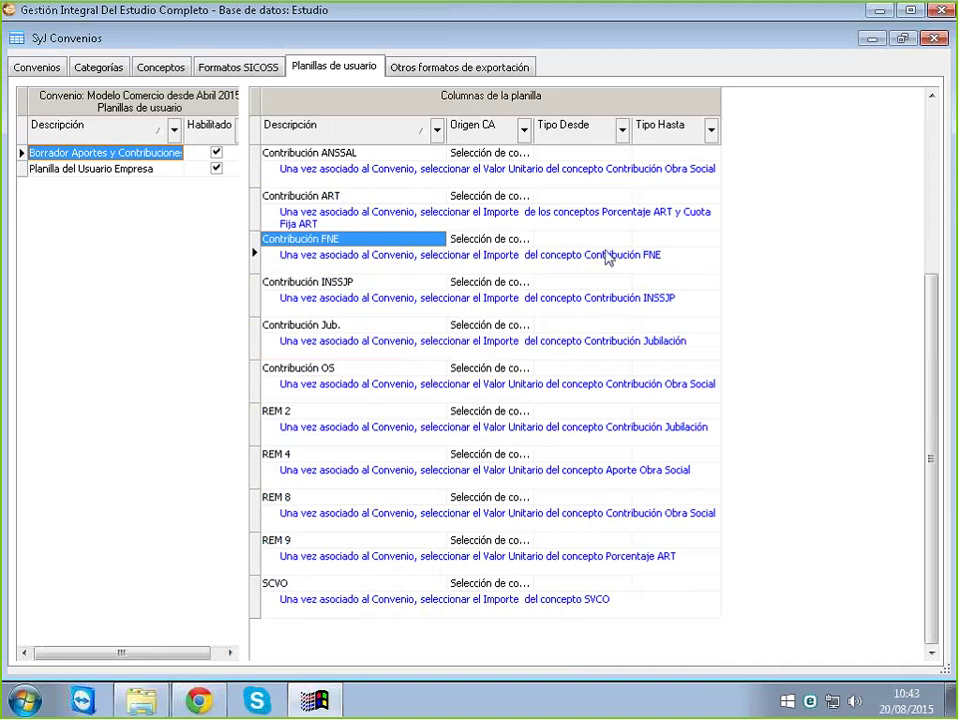
right_click(394, 244)
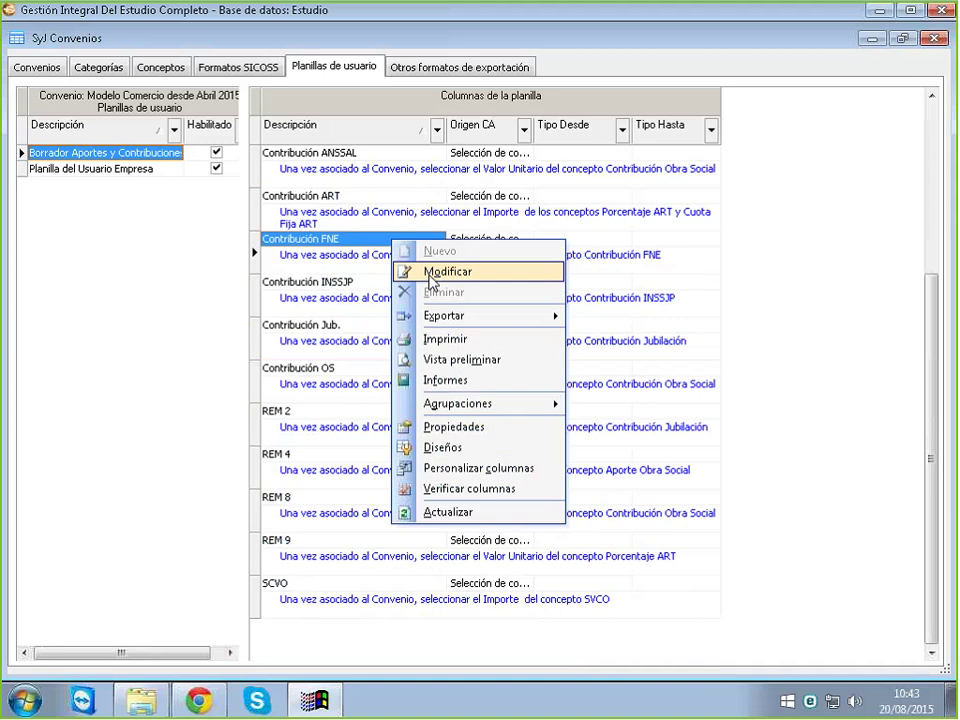
click(431, 273)
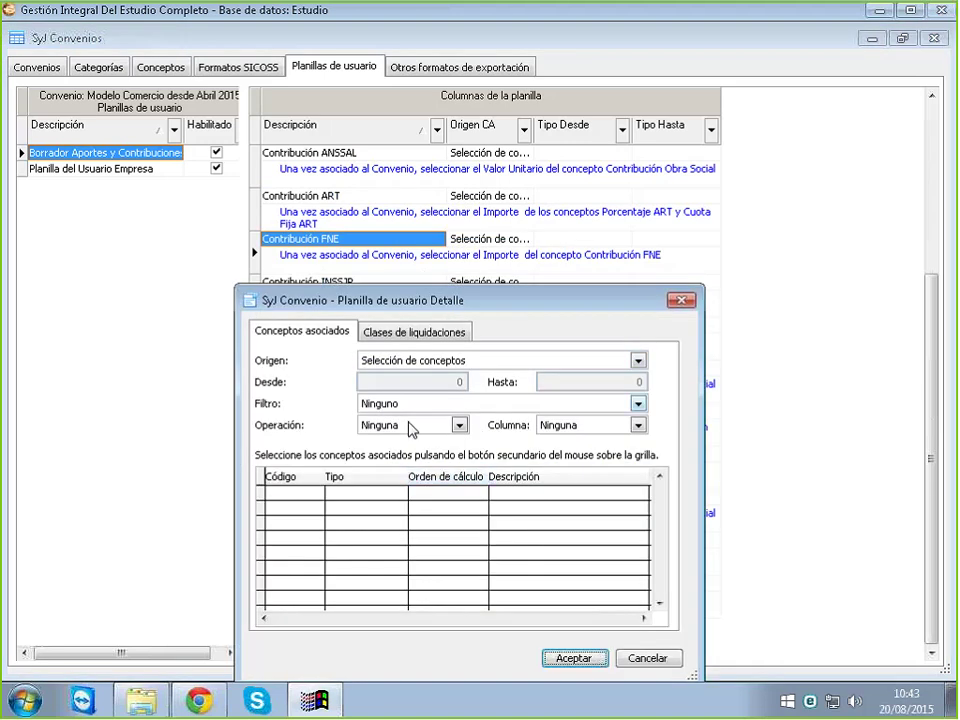
click(406, 430)
click(400, 455)
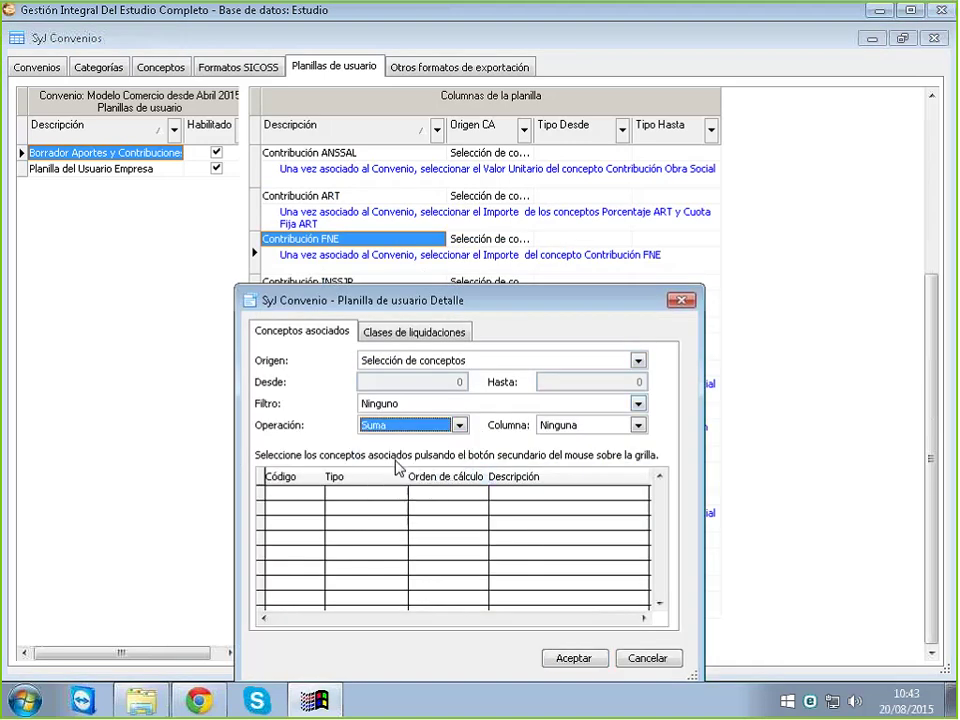
click(581, 426)
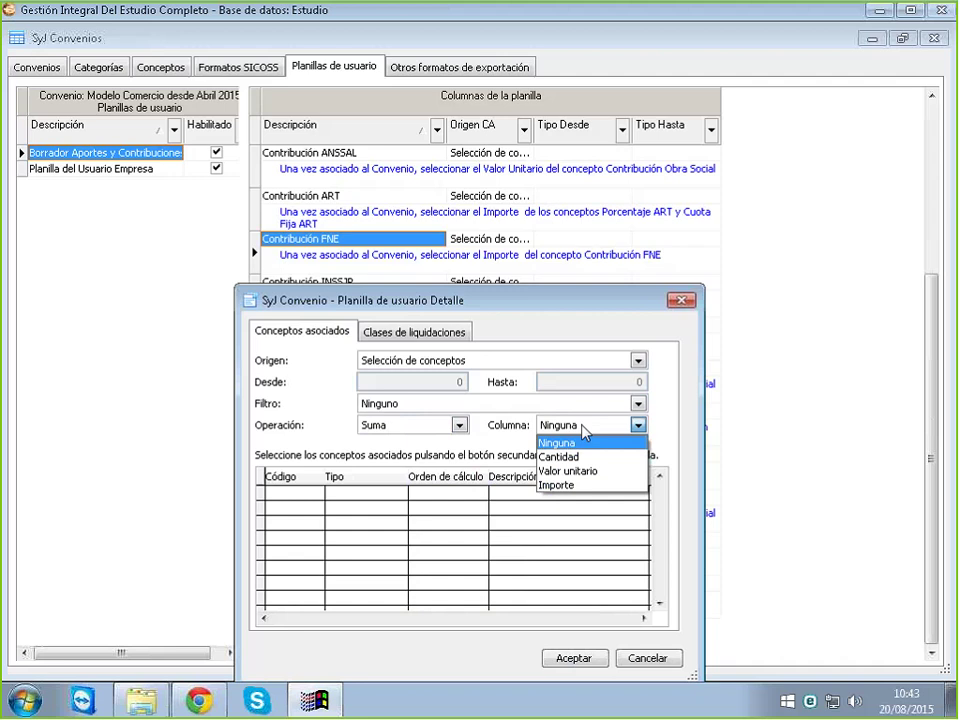
click(570, 486)
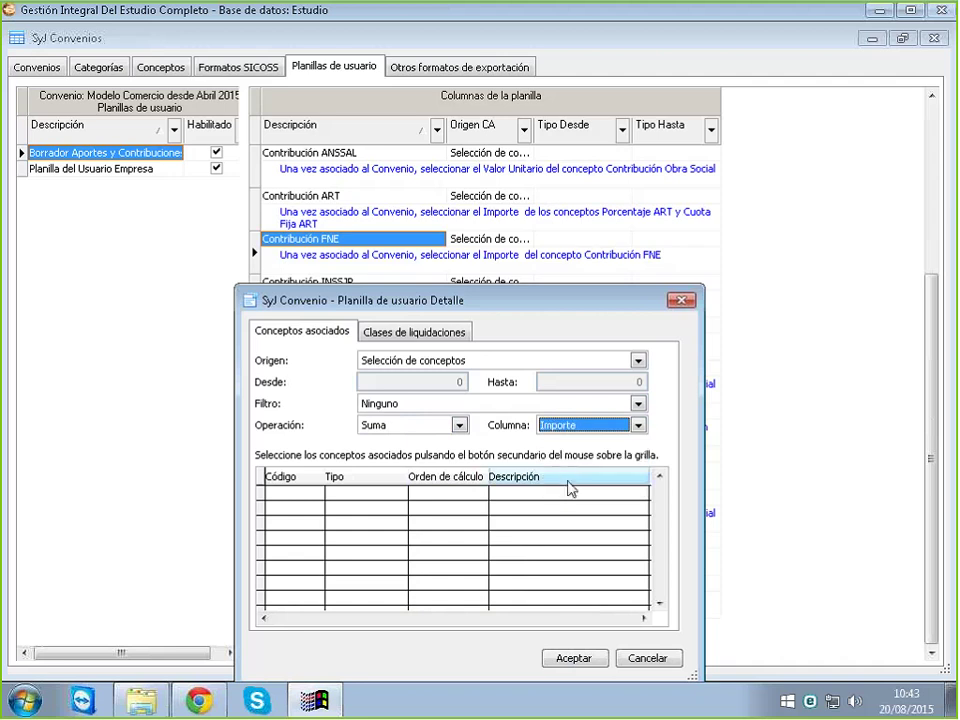
Associate the Contribuciones concept 5020 Fondo Nacional de Empleo with the Contribución FNE column
right_click(374, 545)
click(421, 552)
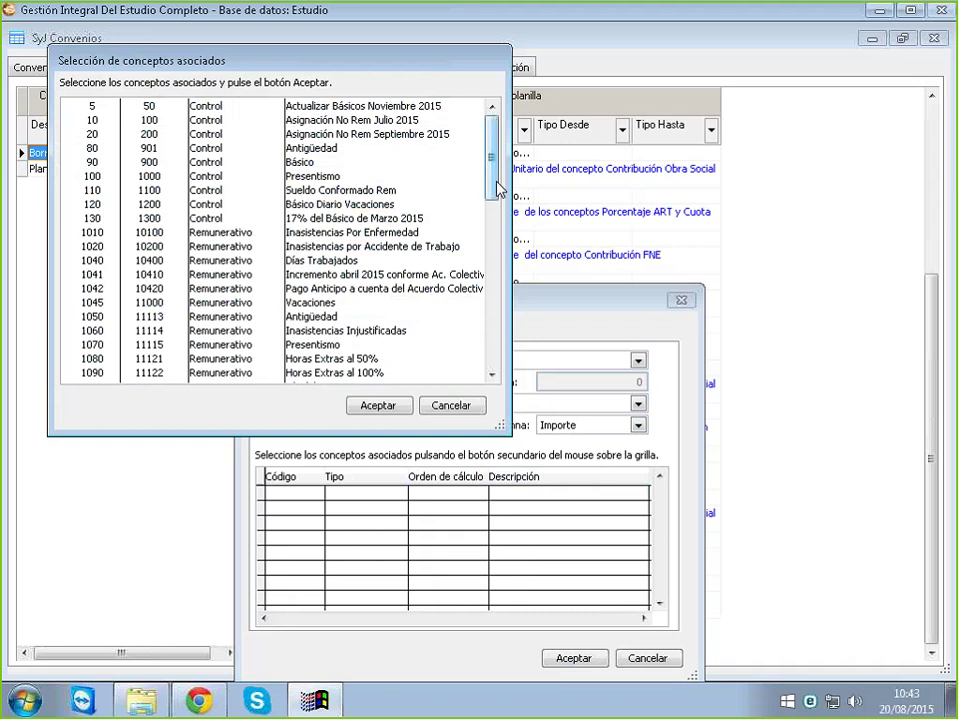
drag(499, 189, 520, 386)
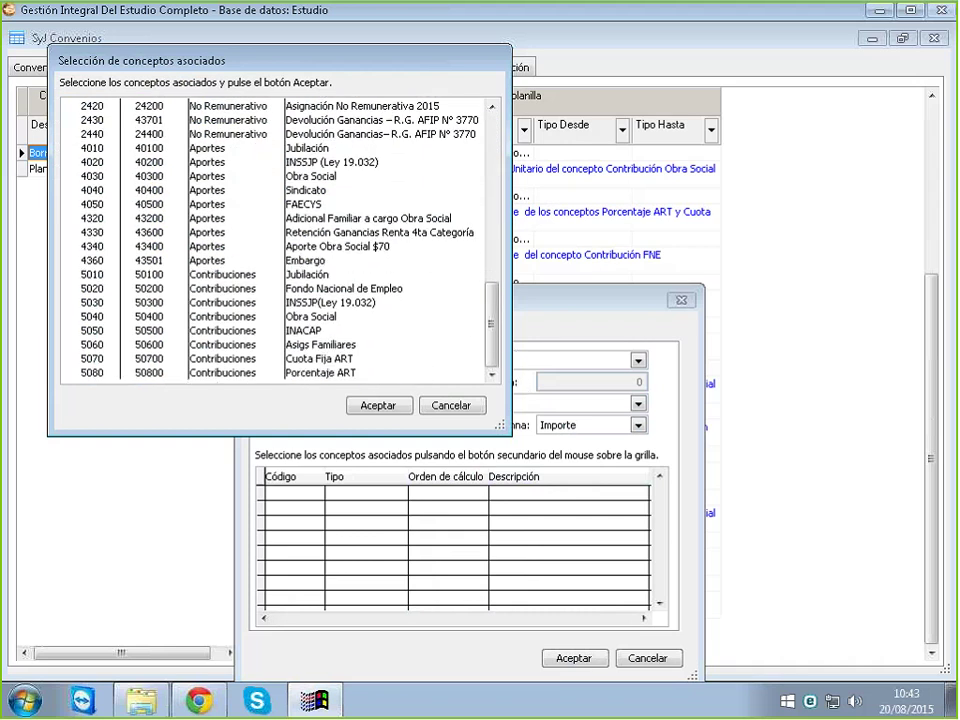
click(368, 289)
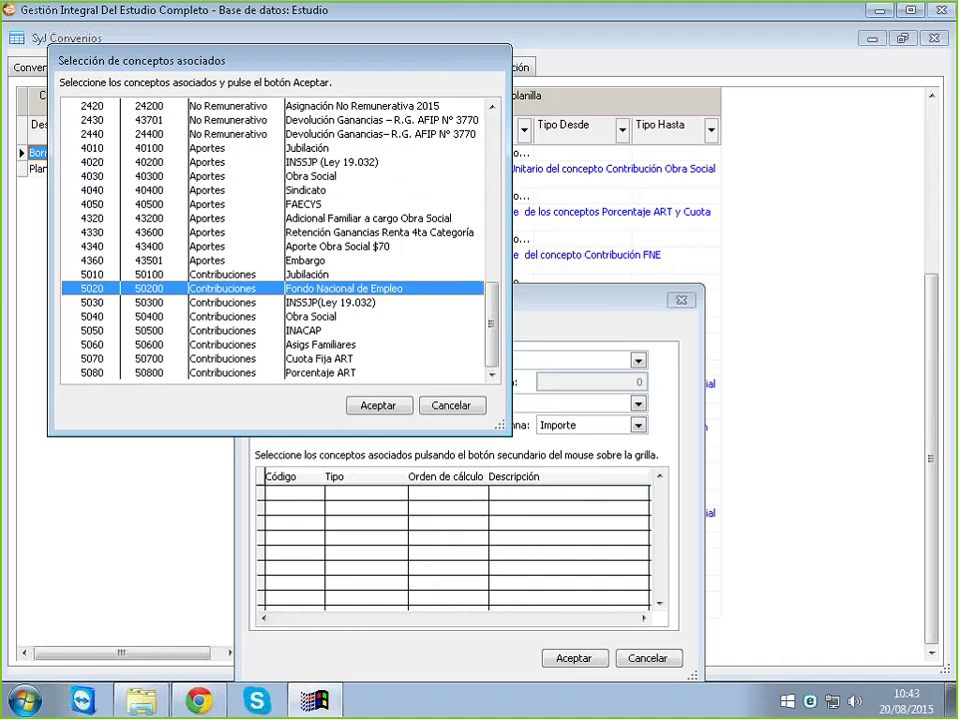
click(379, 404)
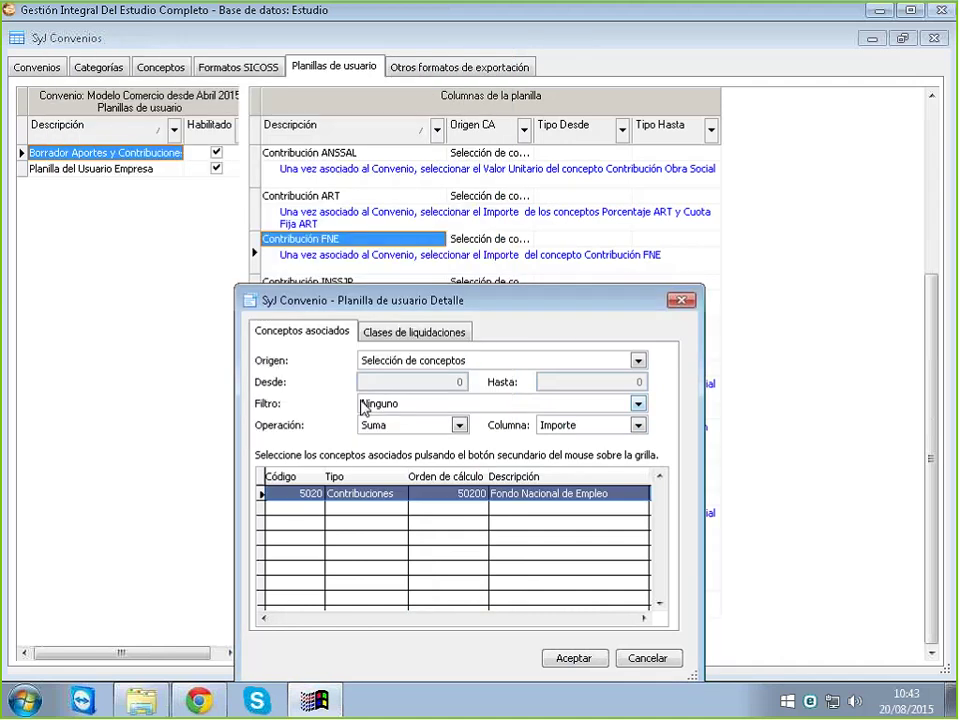
Select all settlement classes for the Contribución FNE column and accept its association details
click(410, 332)
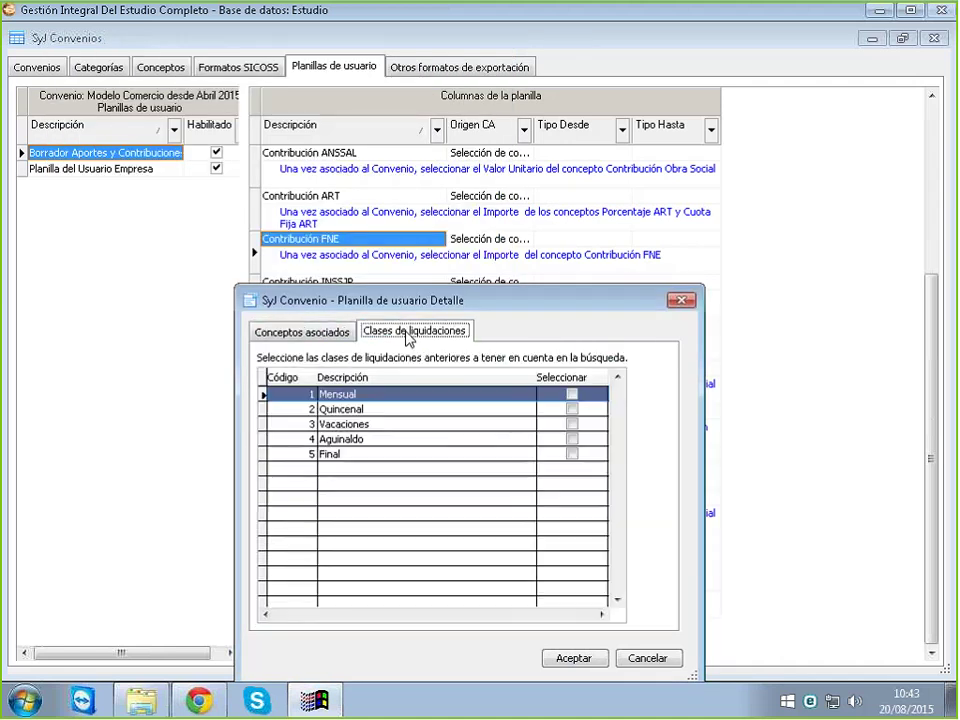
right_click(396, 523)
click(418, 536)
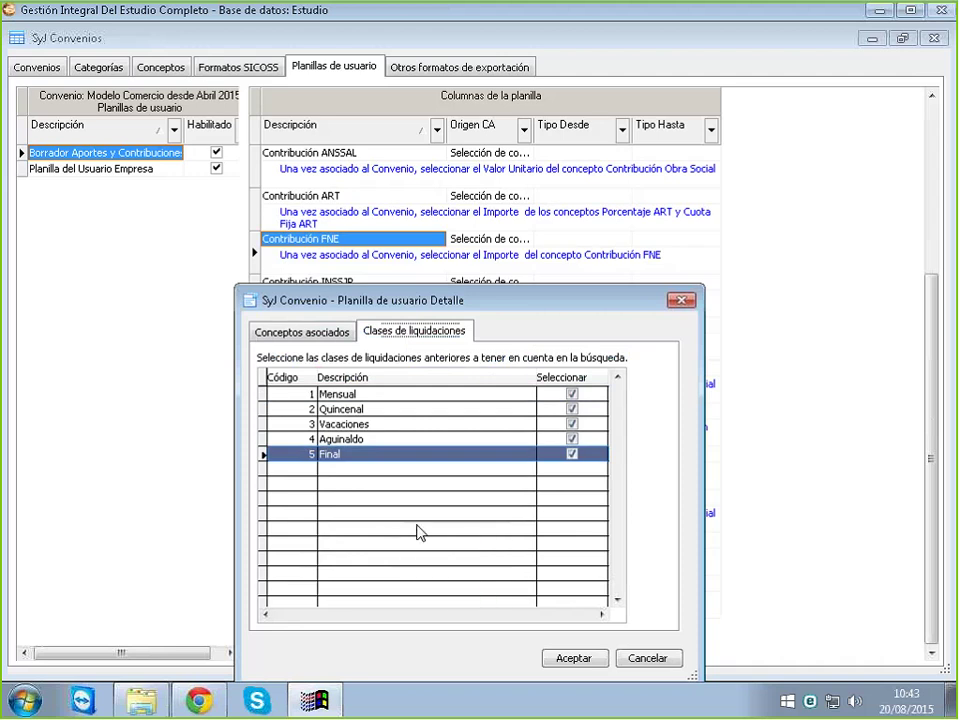
click(573, 665)
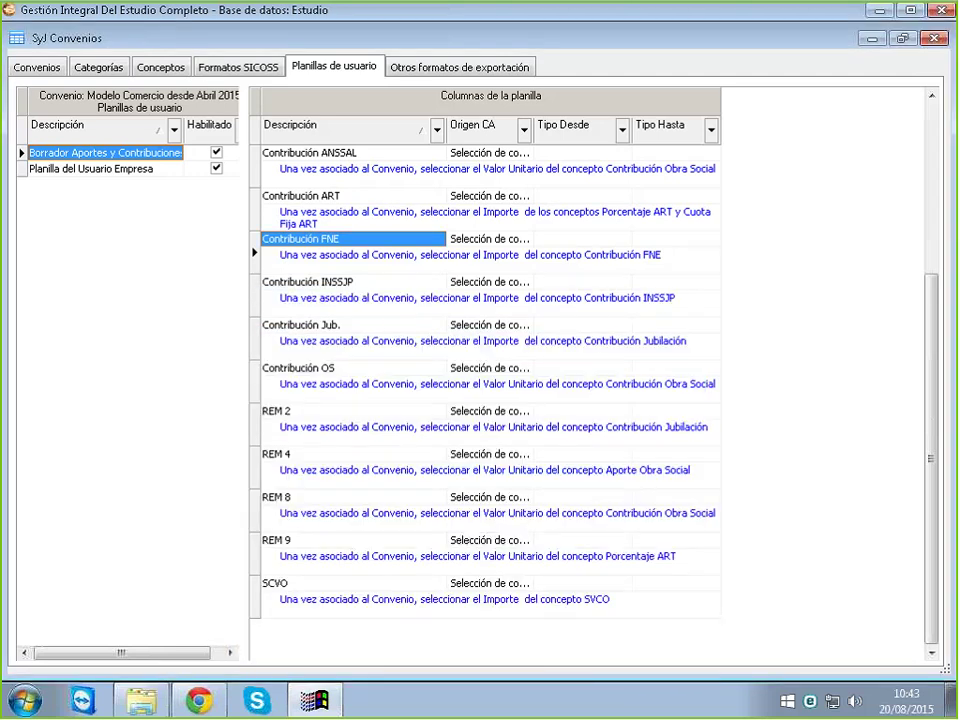
Modify the Contribución INSSJP column of the sheet, setting its operation to Suma and its column to Importe
click(362, 285)
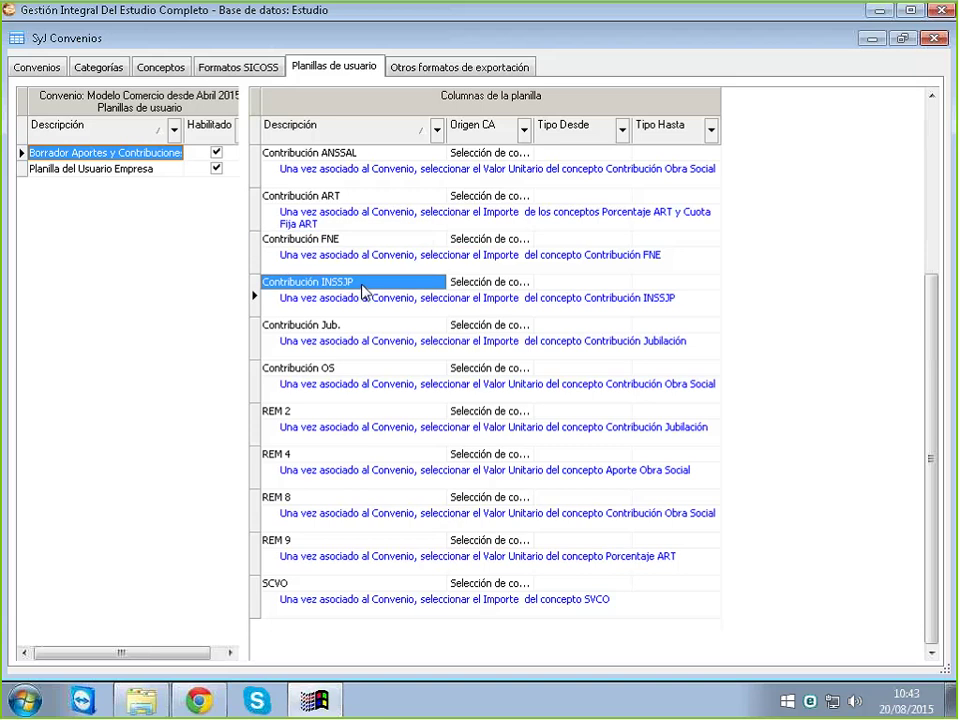
right_click(362, 288)
click(400, 317)
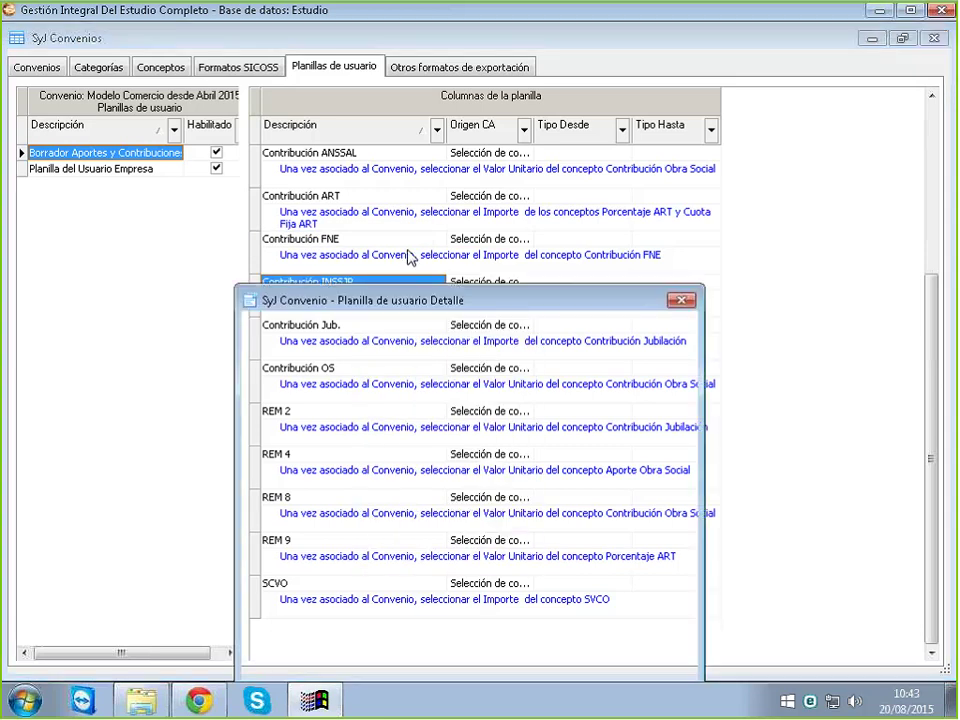
drag(403, 300, 418, 330)
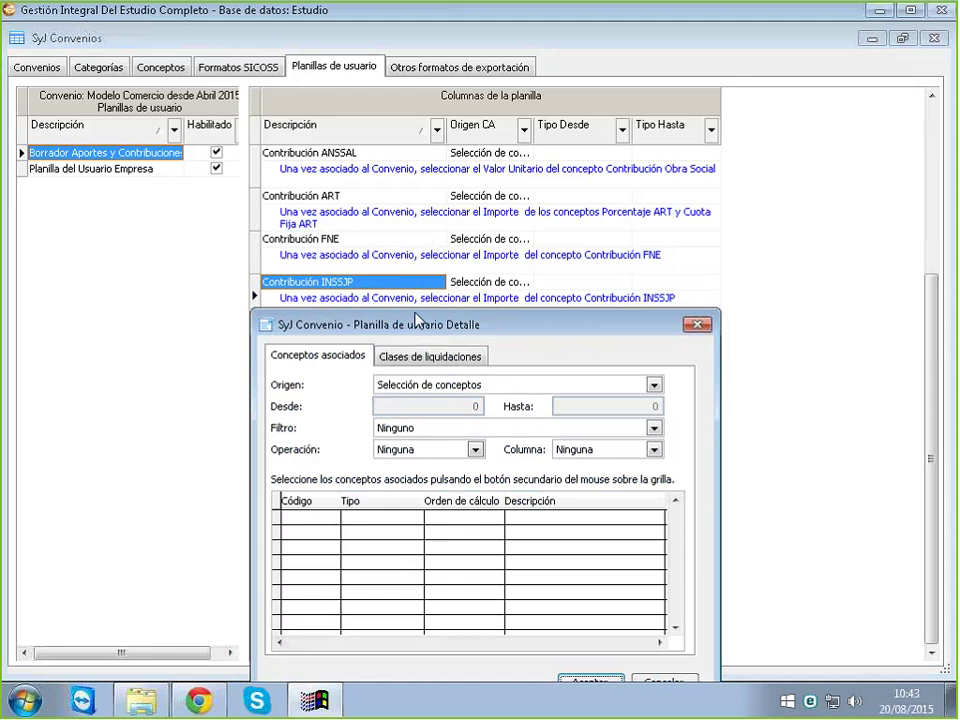
drag(415, 317, 426, 211)
click(437, 342)
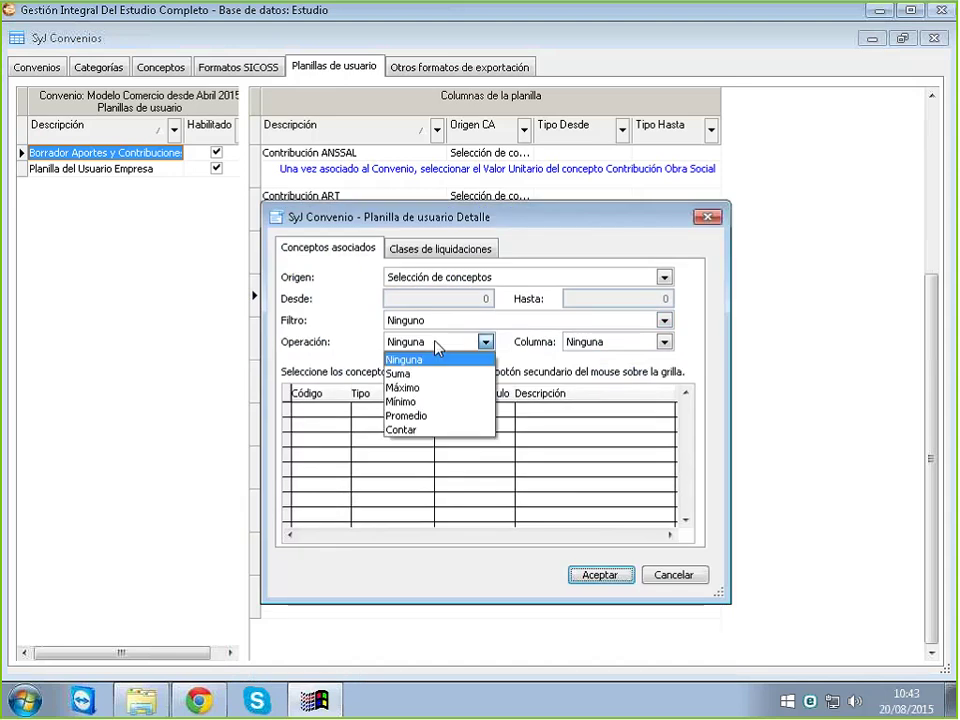
click(416, 375)
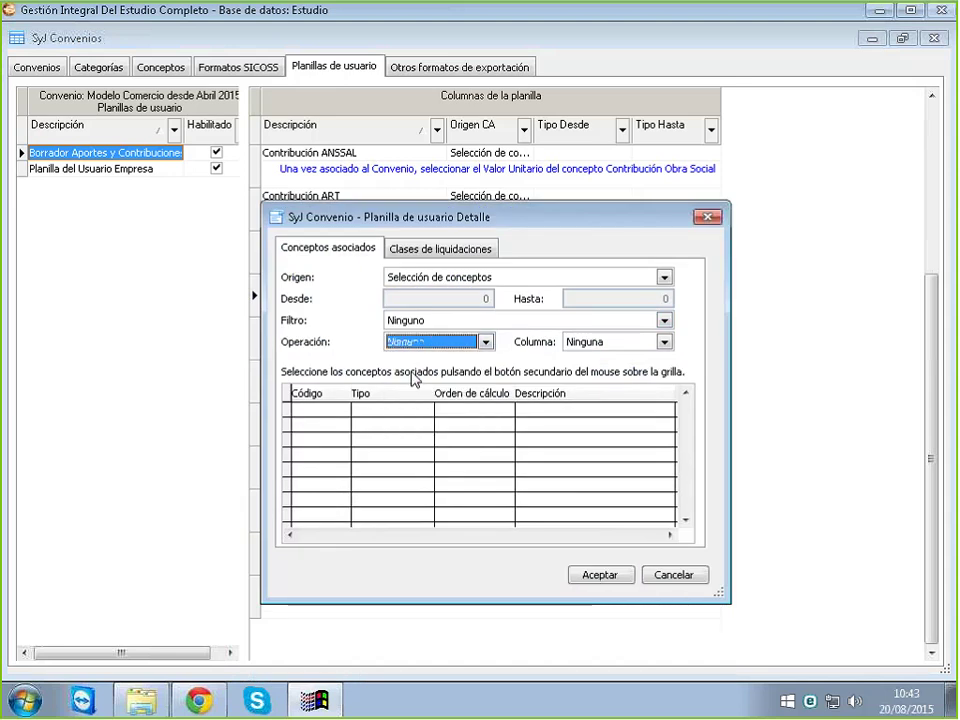
click(613, 346)
click(589, 402)
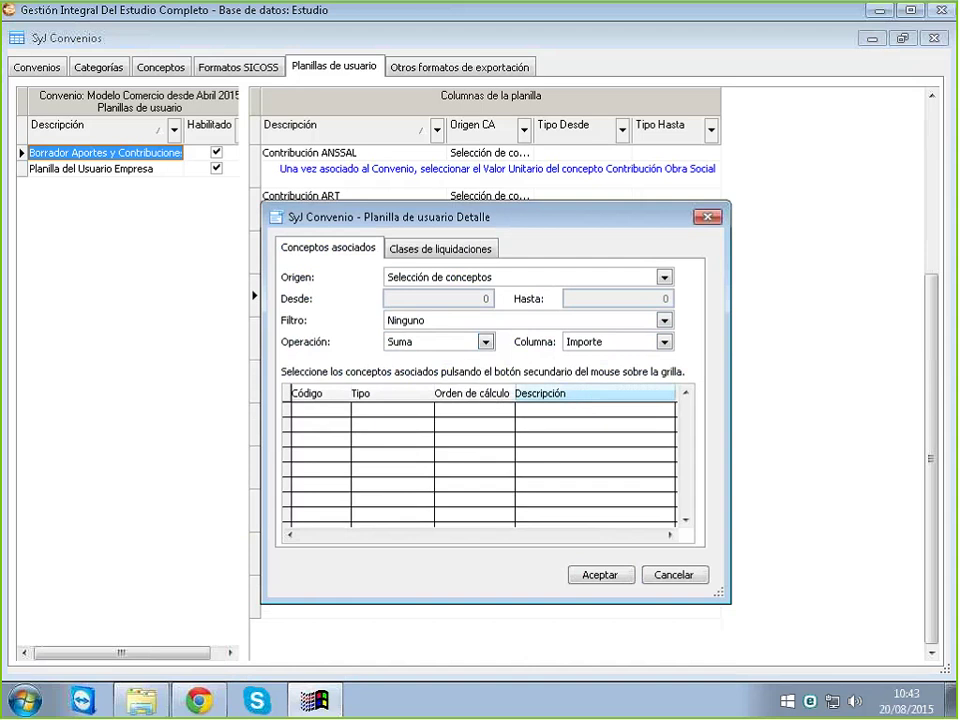
right_click(412, 440)
click(465, 450)
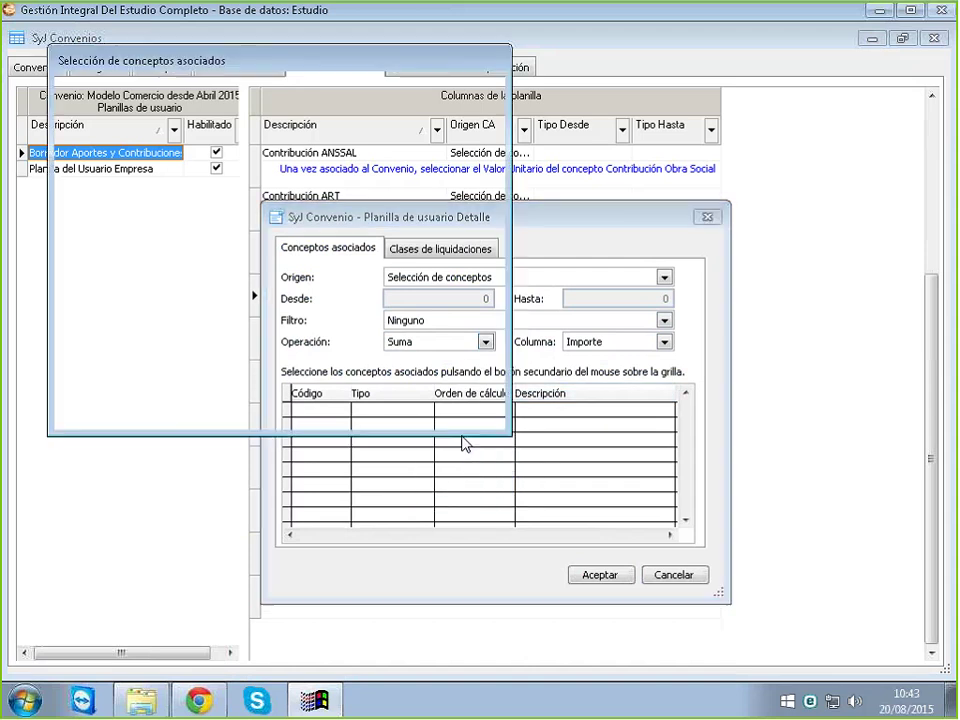
drag(492, 188, 496, 283)
drag(456, 71, 572, 289)
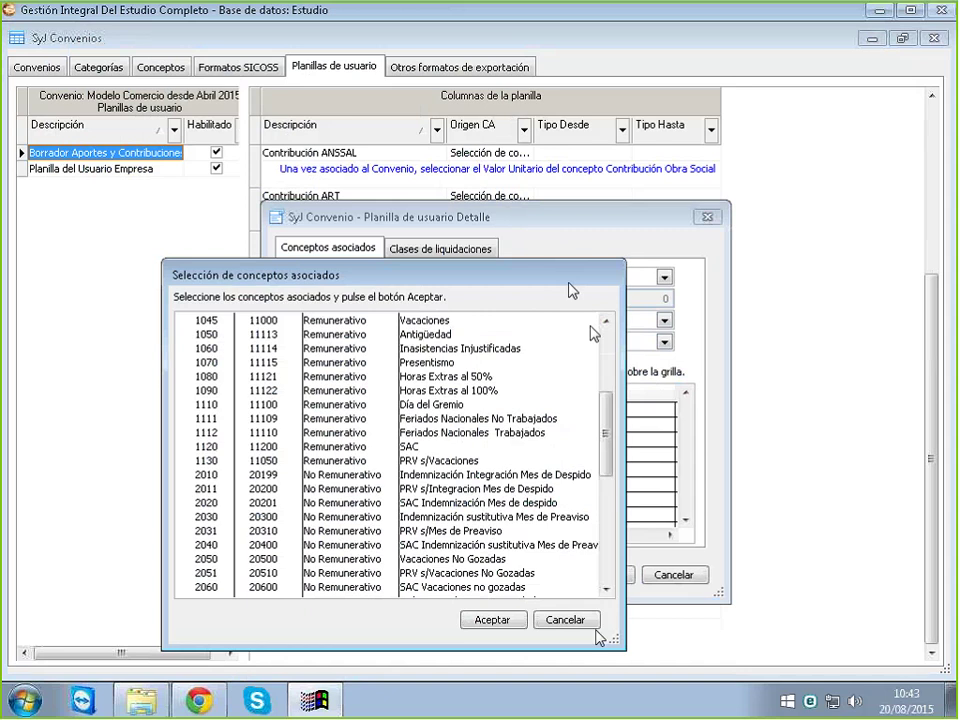
drag(600, 634, 600, 695)
click(562, 679)
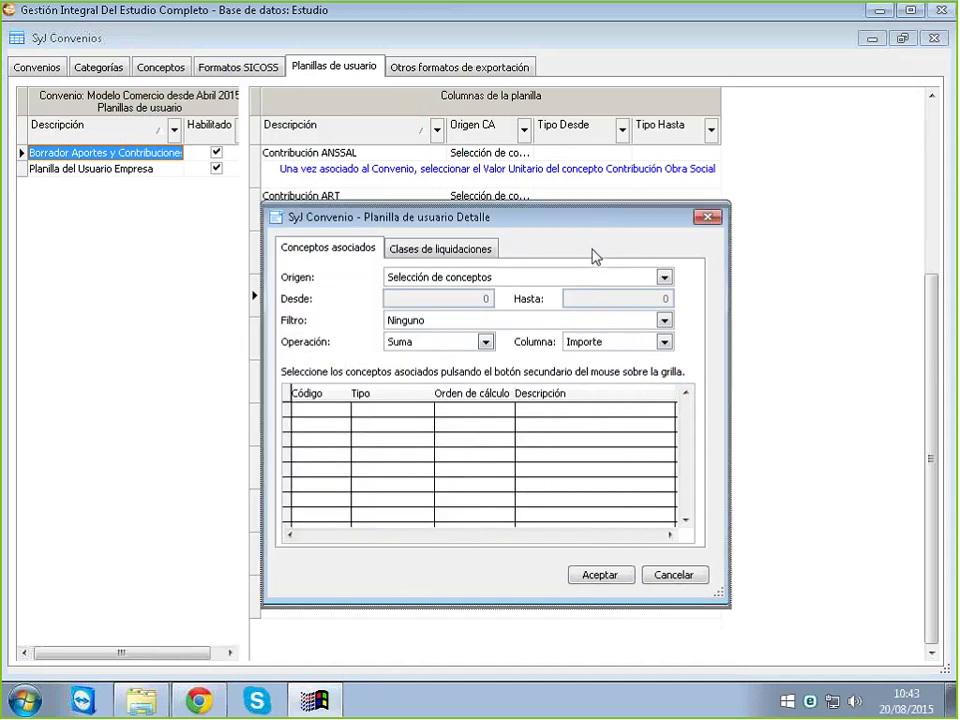
drag(591, 224, 571, 349)
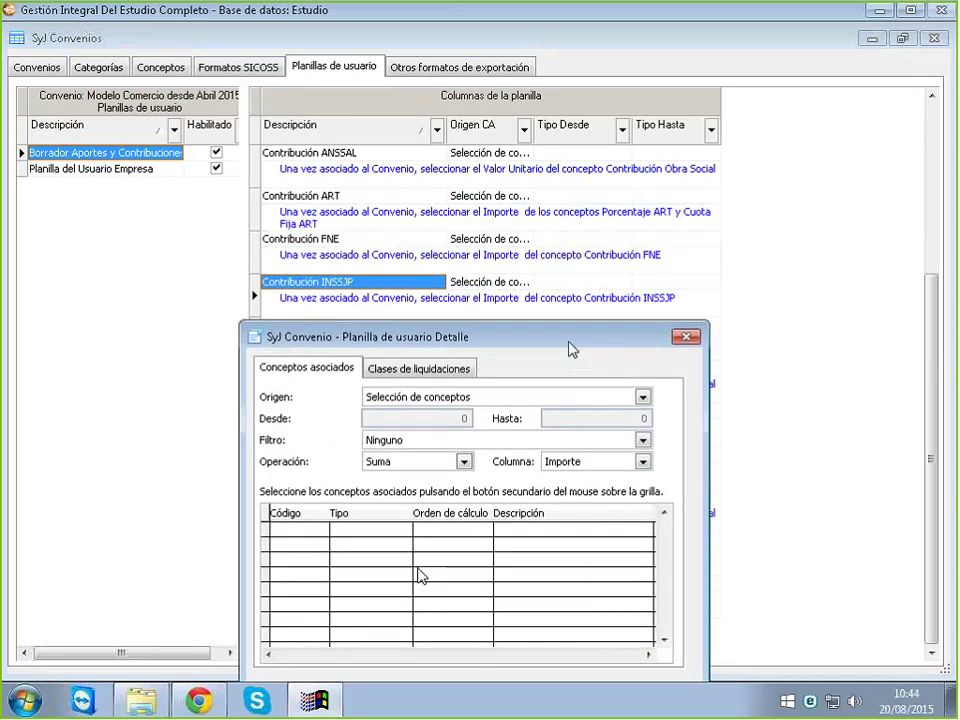
Associate the Contribuciones concept 5030 INSSJP(Ley 19.032) with the Contribución INSSJP column
right_click(420, 575)
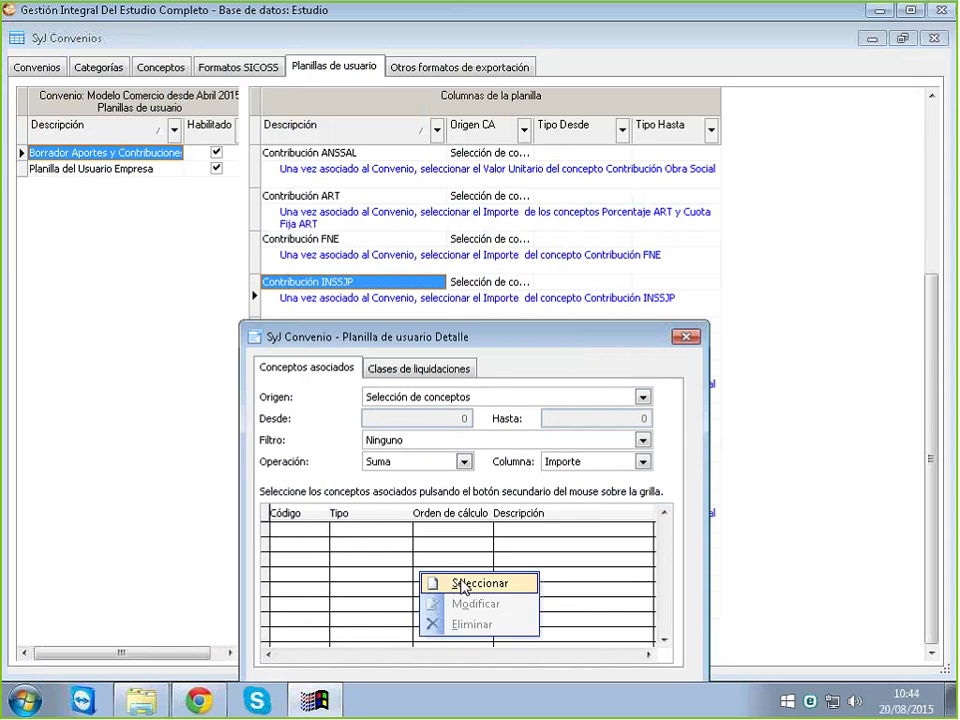
click(440, 584)
drag(606, 399, 581, 580)
click(470, 516)
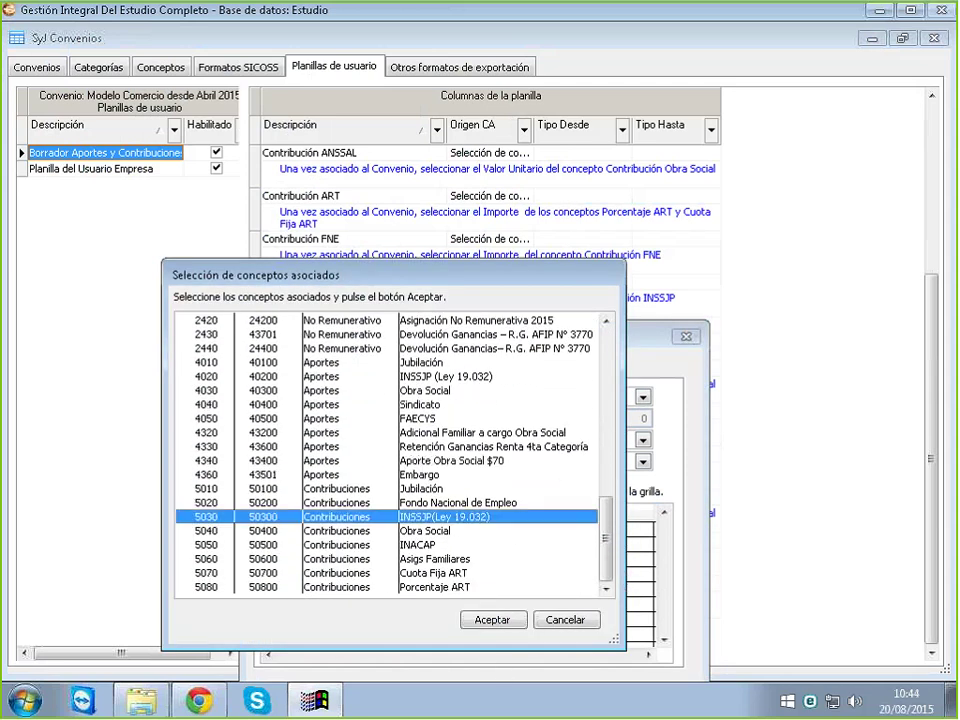
click(494, 620)
Select all settlement classes for the Contribución INSSJP column and accept its association details
drag(521, 337, 521, 208)
click(389, 246)
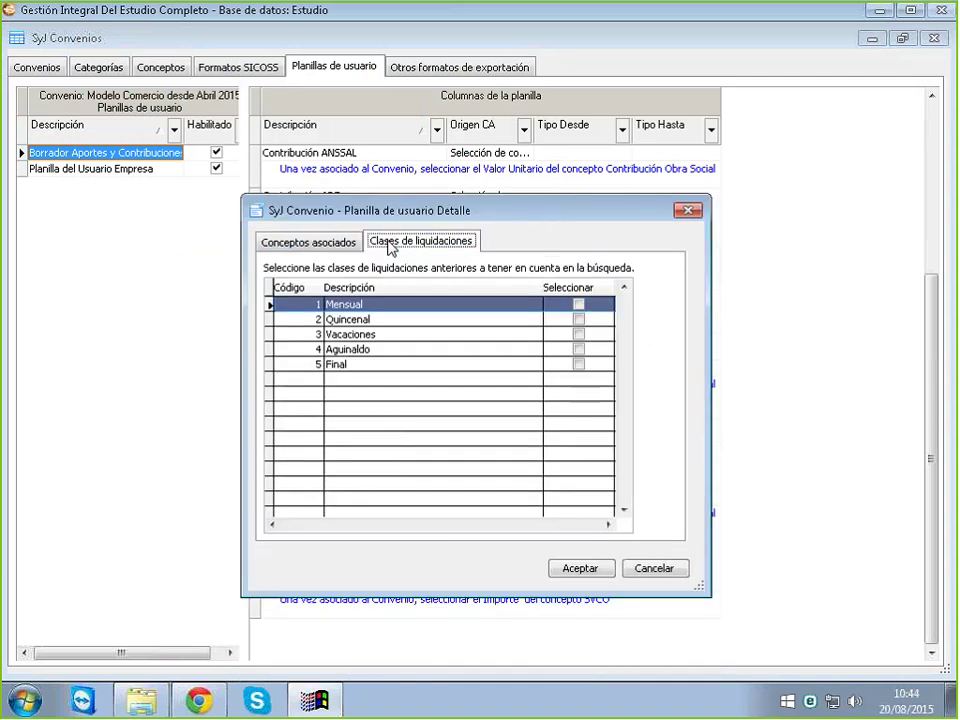
right_click(377, 445)
click(421, 462)
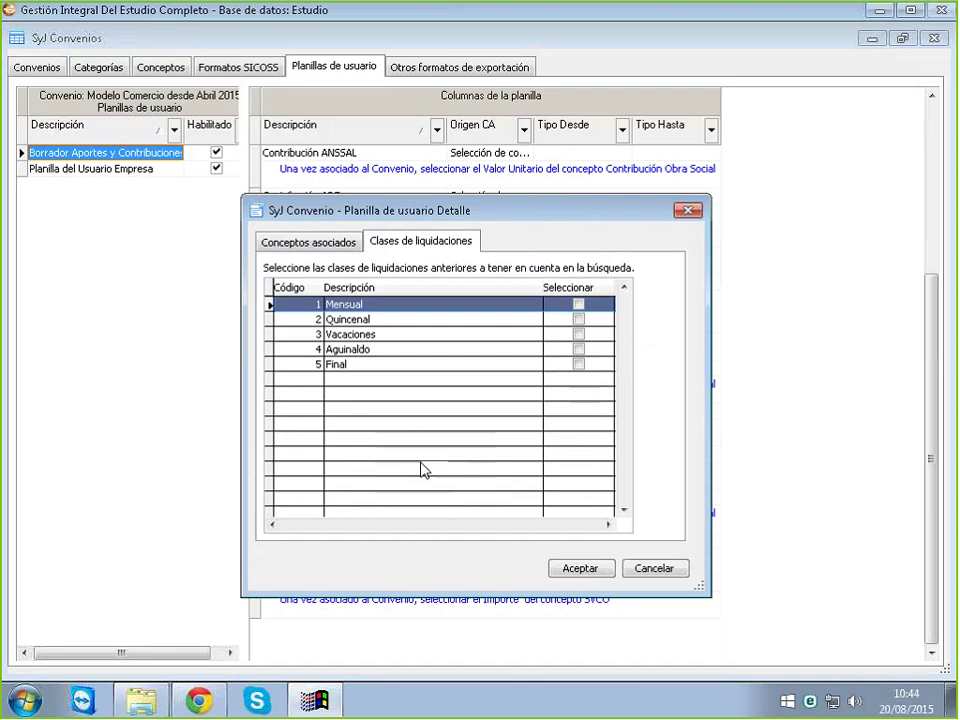
click(576, 569)
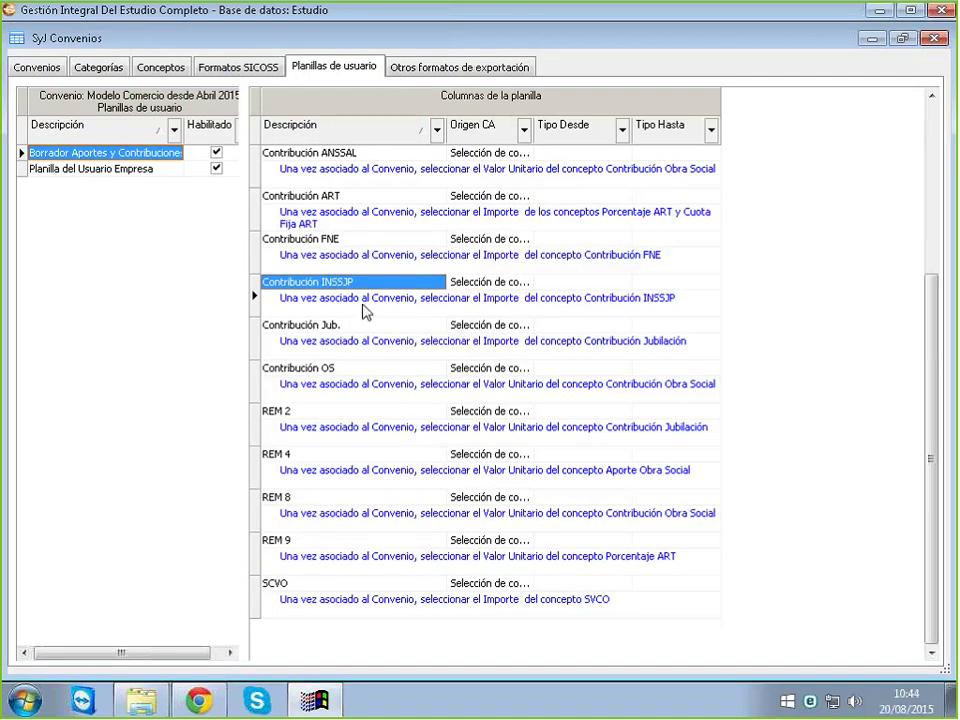
Modify the Contribución Jub. column of the sheet, setting its operation to Suma and its column to Importe
click(292, 336)
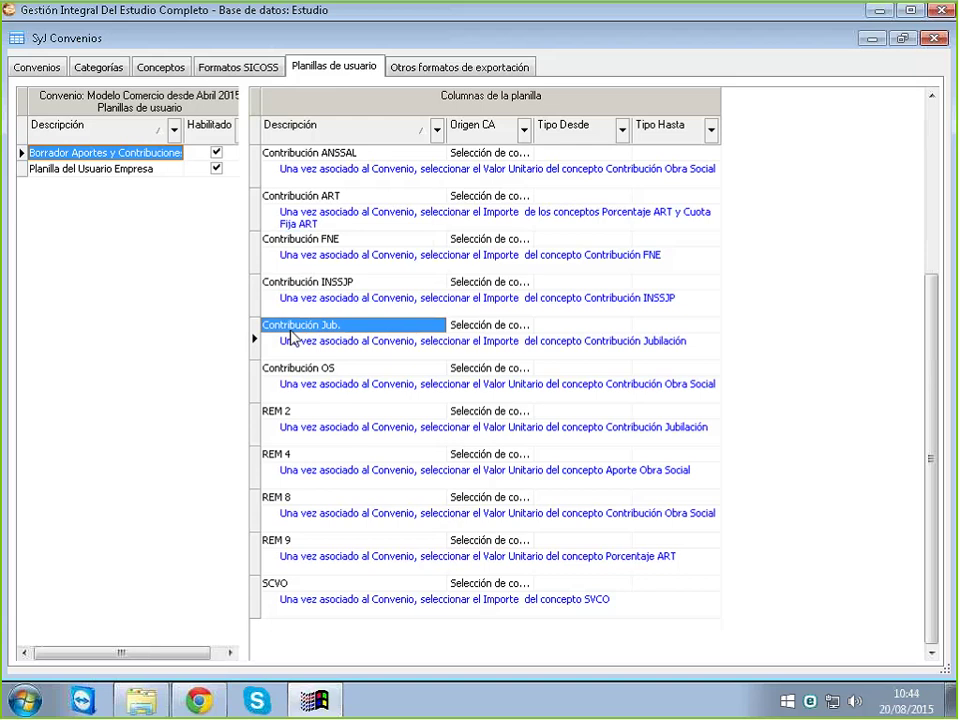
right_click(292, 336)
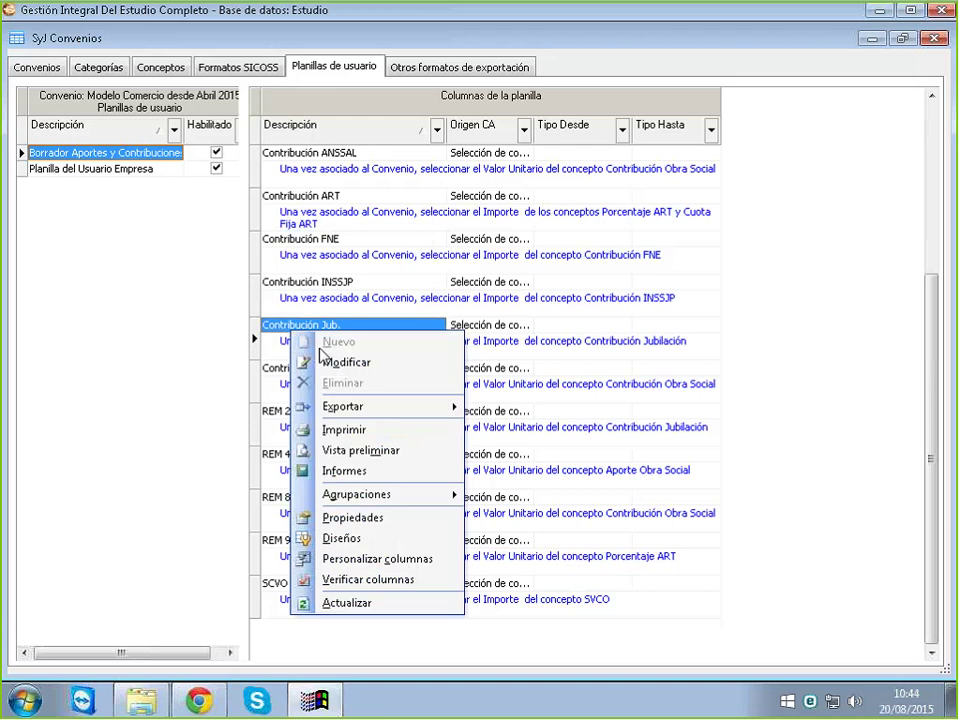
click(325, 362)
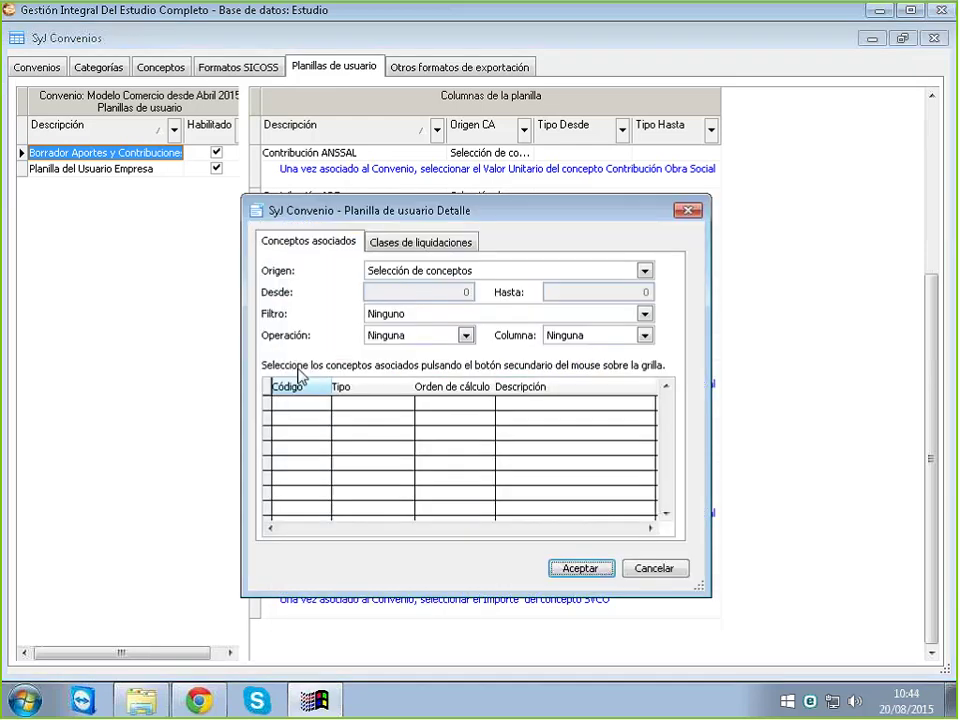
click(415, 337)
click(405, 367)
click(594, 339)
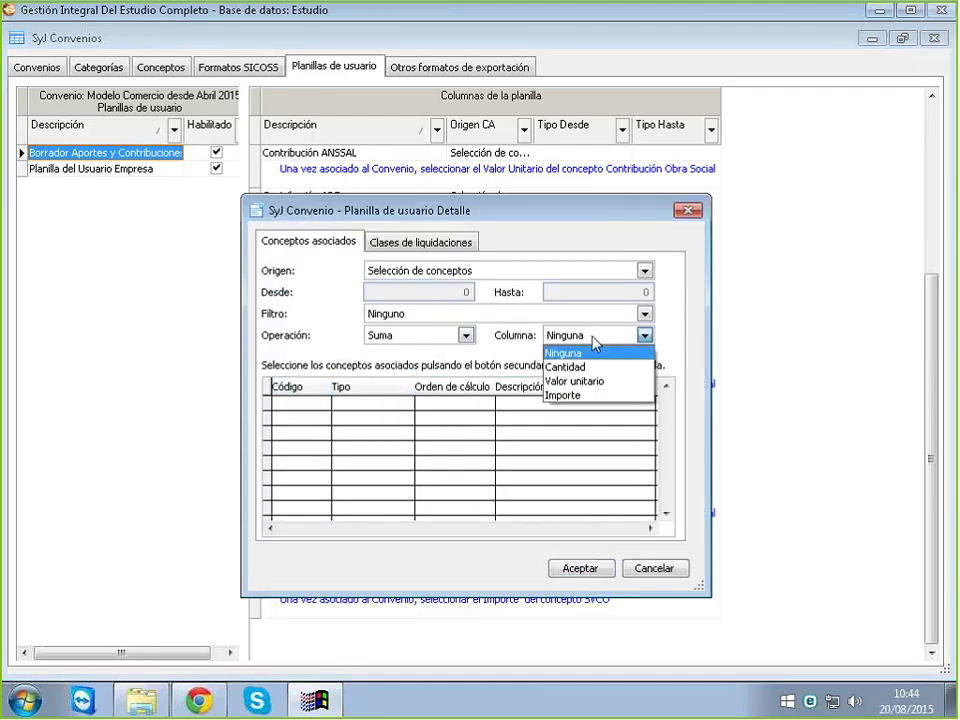
click(569, 398)
Associate the Contribuciones concept 5010 Jubilación with the Contribución Jub. column
right_click(430, 456)
click(481, 466)
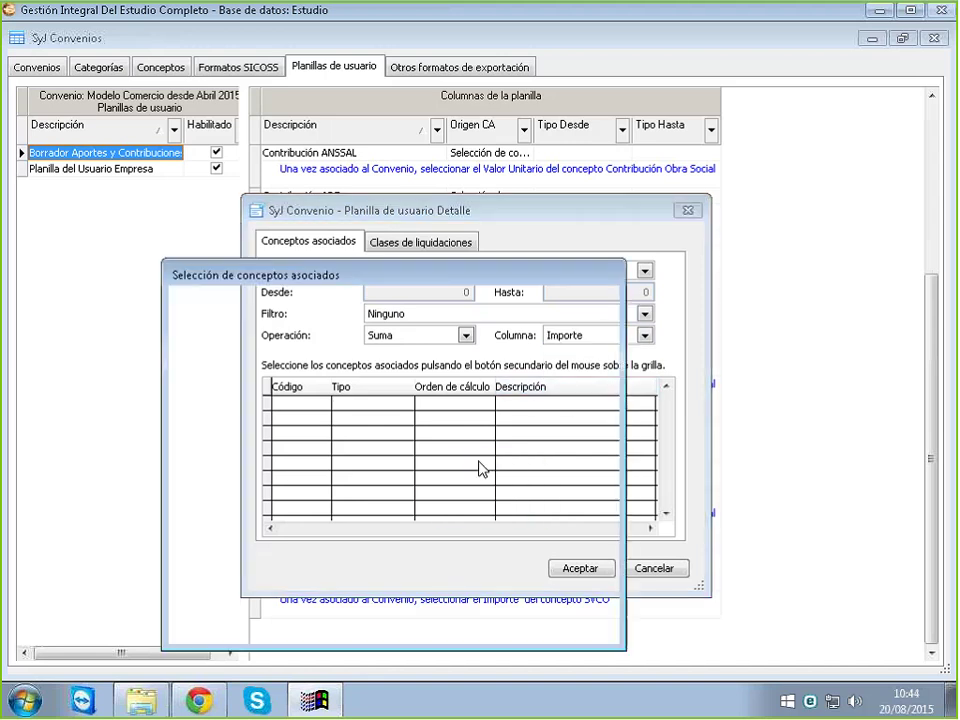
drag(610, 386, 602, 556)
click(350, 489)
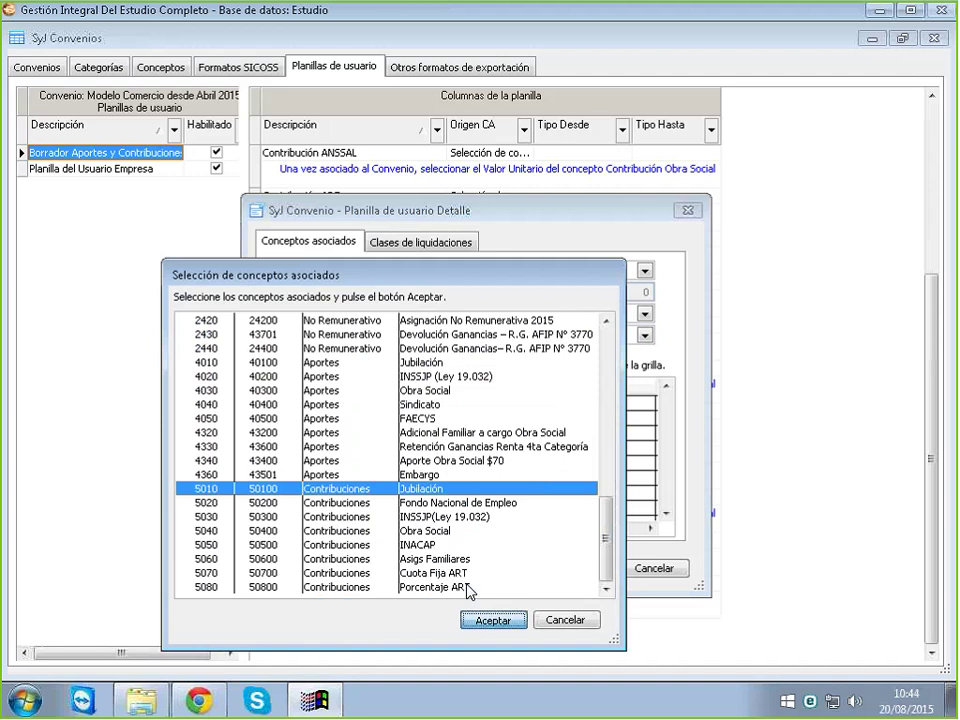
click(480, 618)
Select all settlement classes for the Contribución Jub. column and accept its association details
click(466, 242)
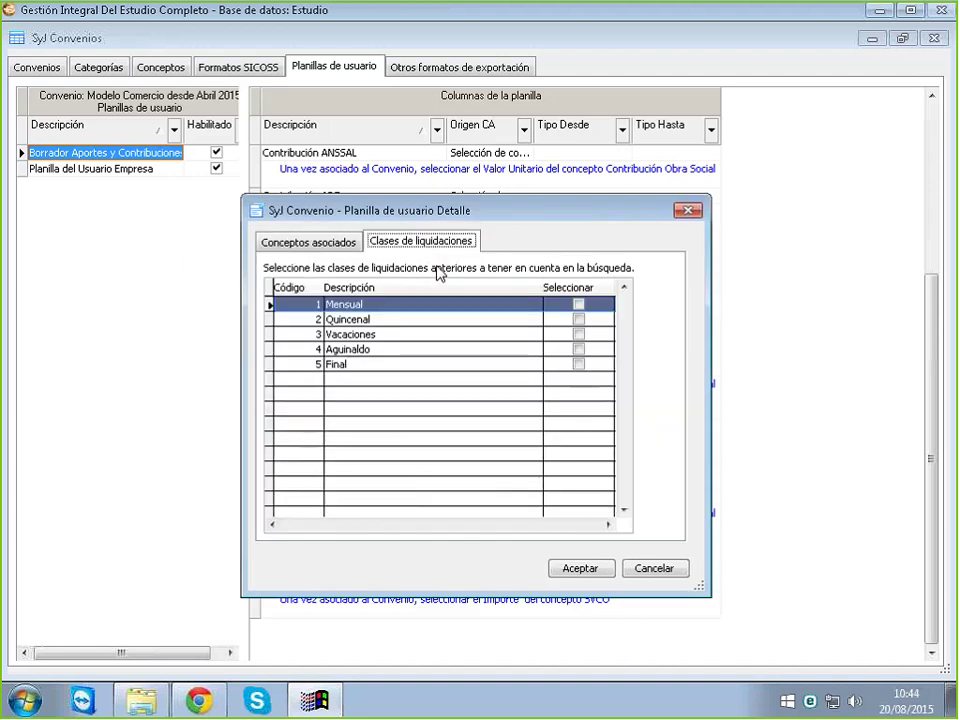
right_click(395, 424)
click(440, 434)
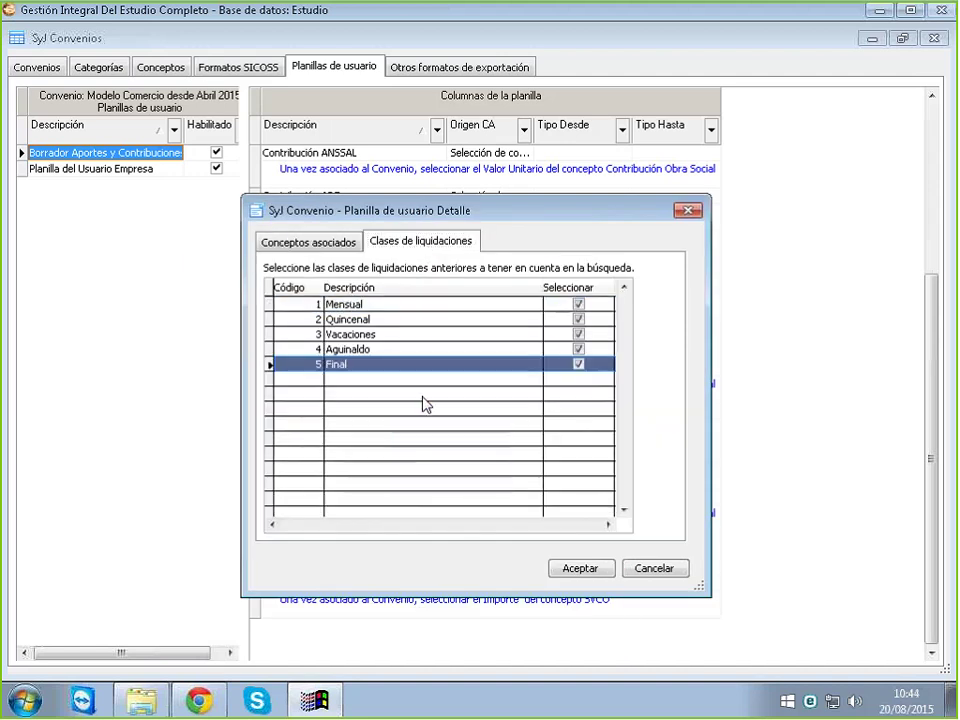
click(581, 568)
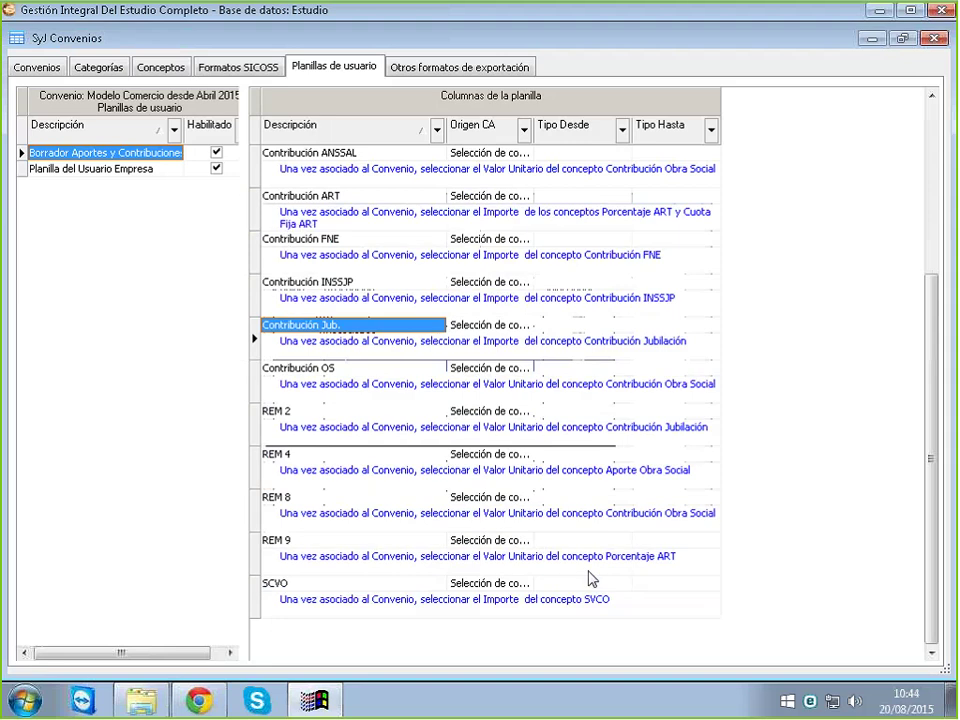
Modify the Contribución OS column of the sheet, keeping its operation as Ninguna and setting its column to Valor unitario
click(305, 370)
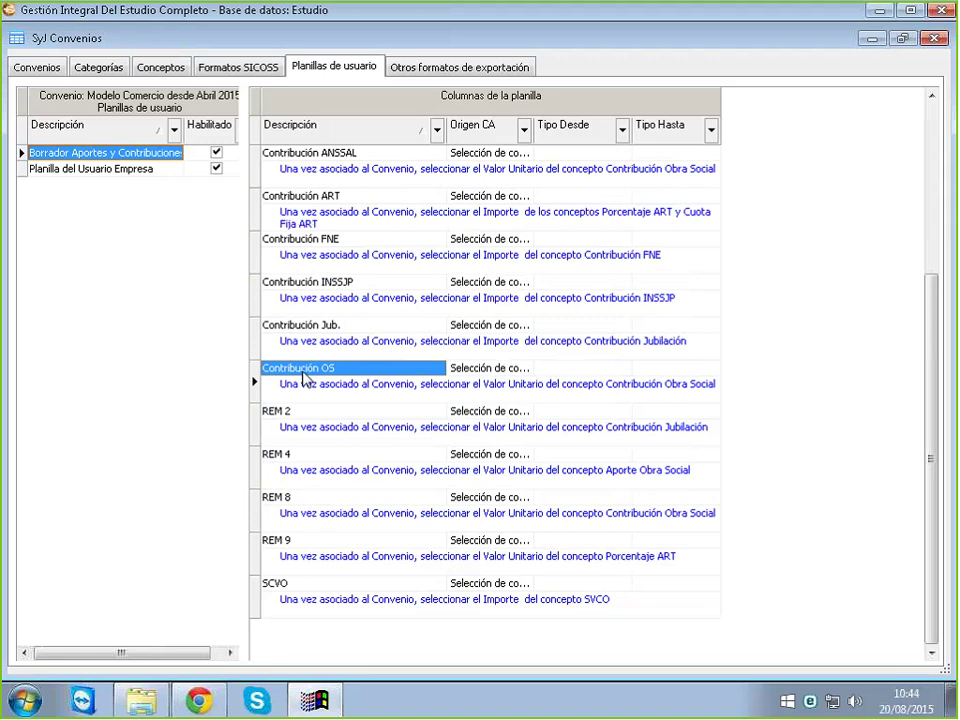
right_click(305, 378)
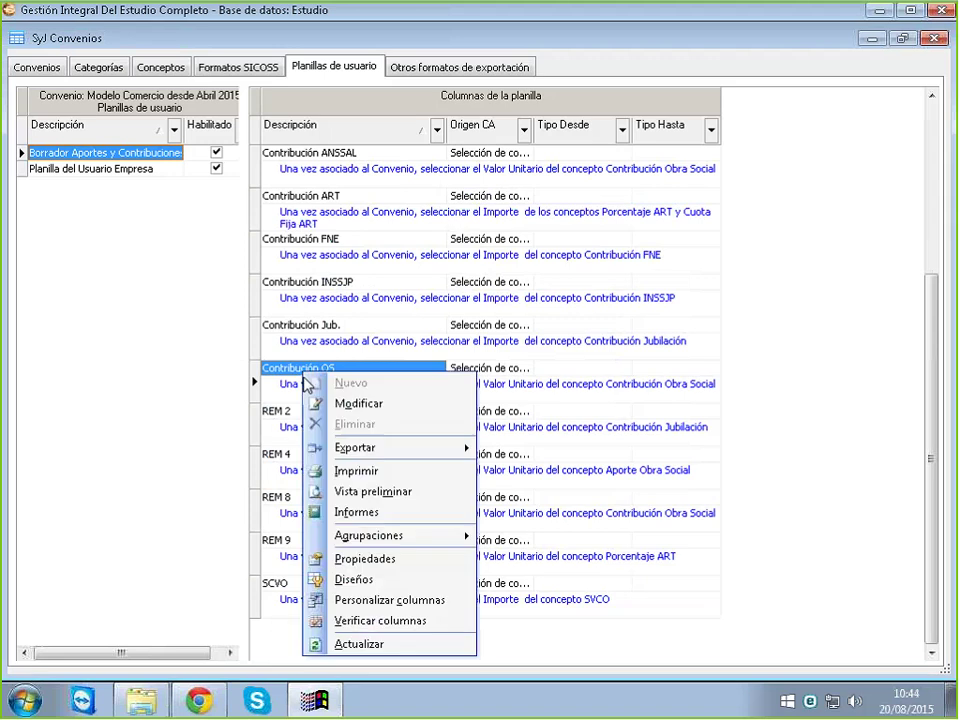
click(342, 405)
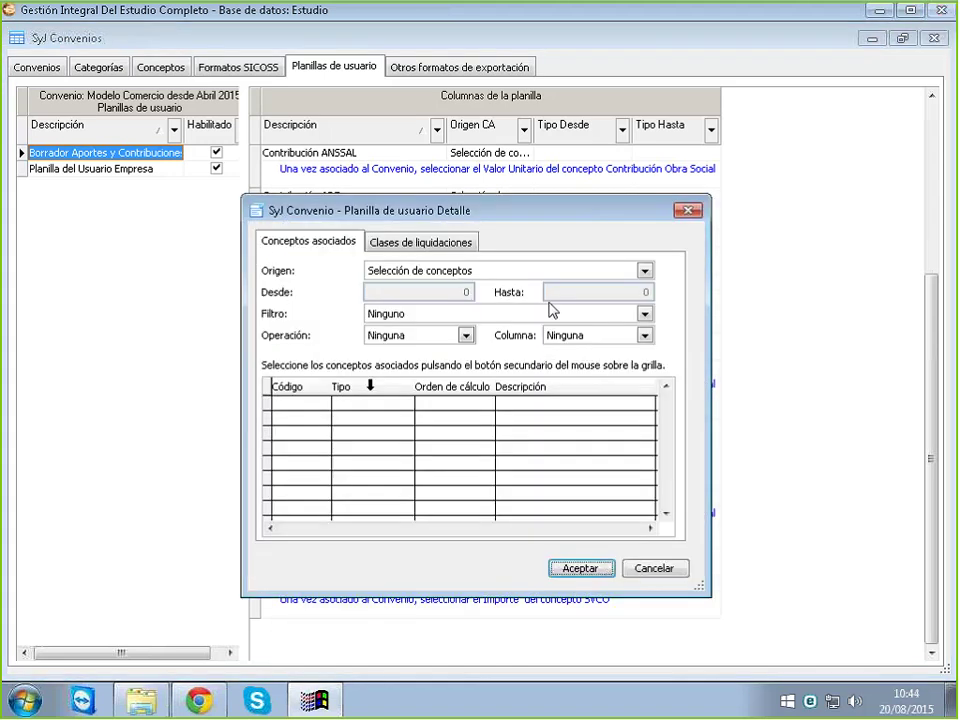
click(416, 343)
click(417, 355)
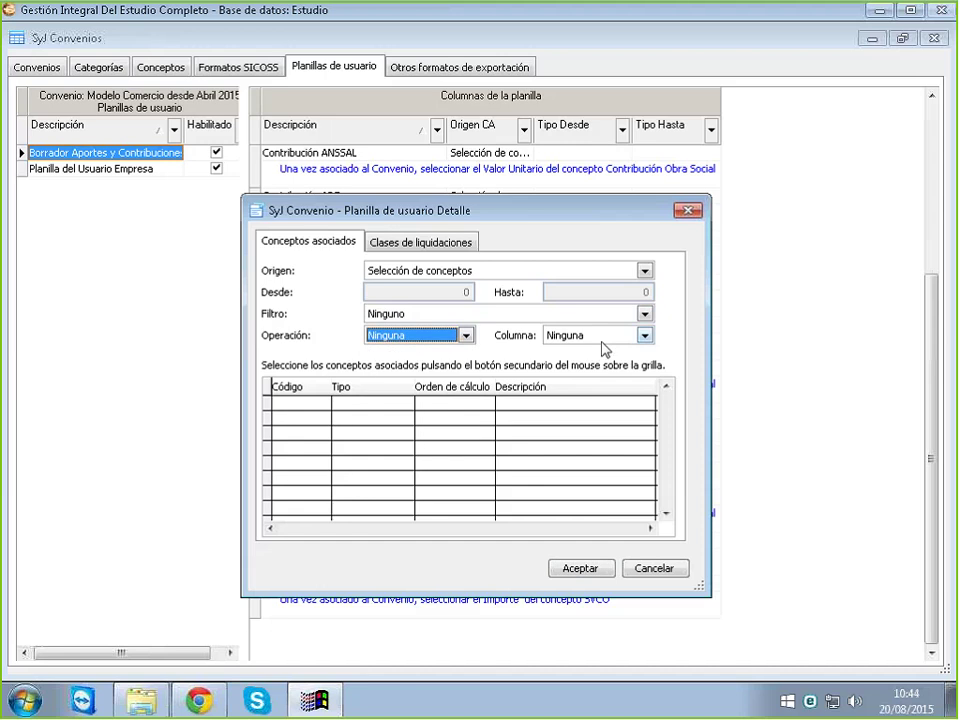
click(603, 339)
click(585, 382)
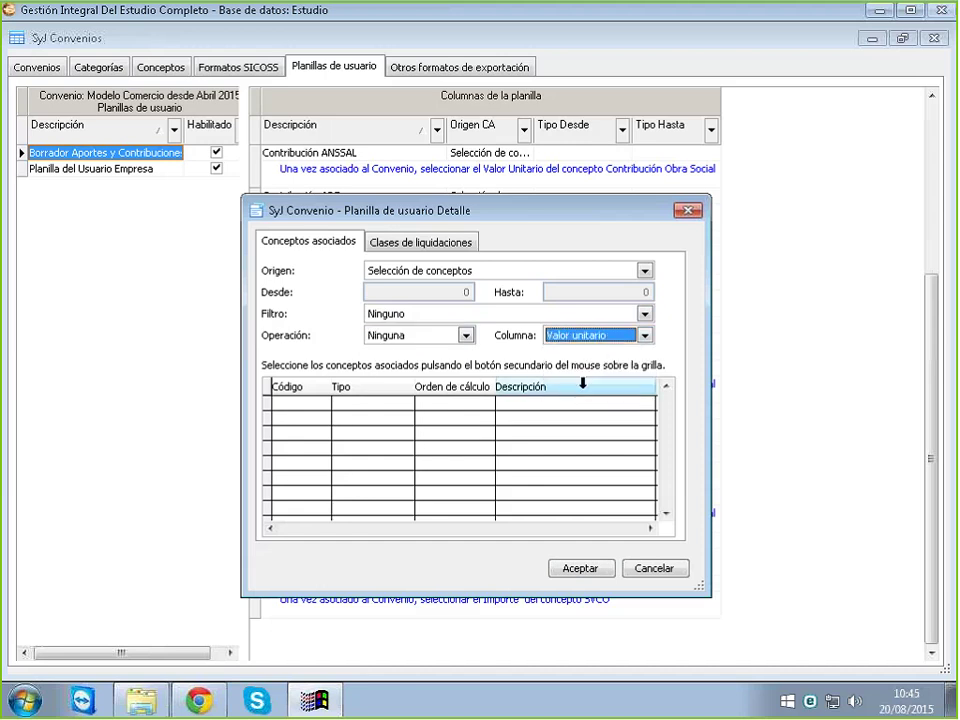
Associate the Contribuciones concept 5040 Obra Social with the Contribución OS column
right_click(377, 442)
click(420, 451)
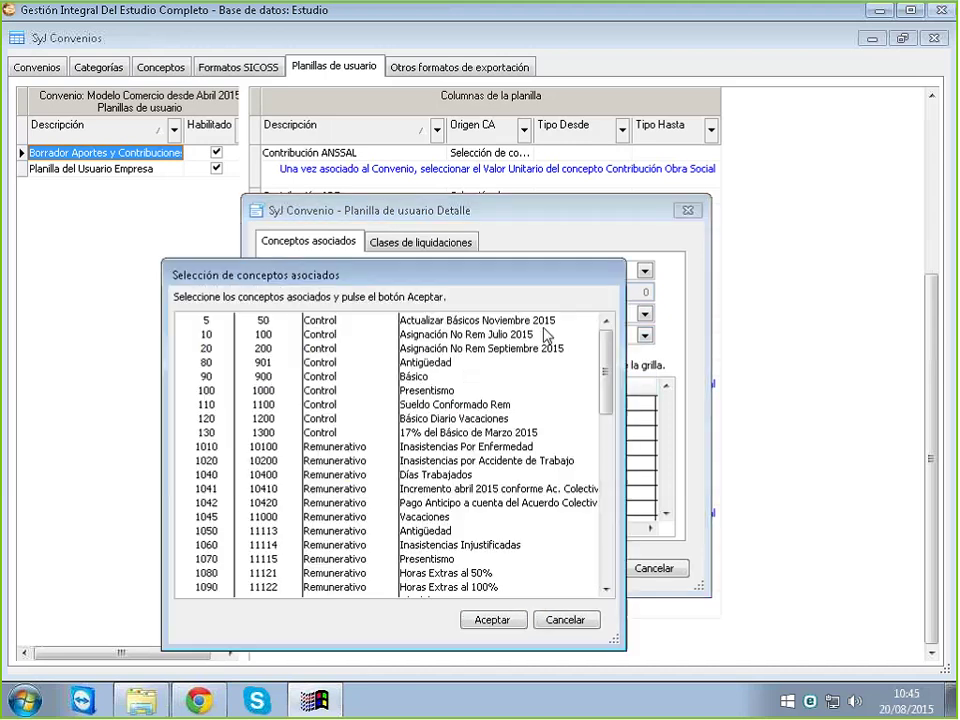
scroll(619, 443, down, 9)
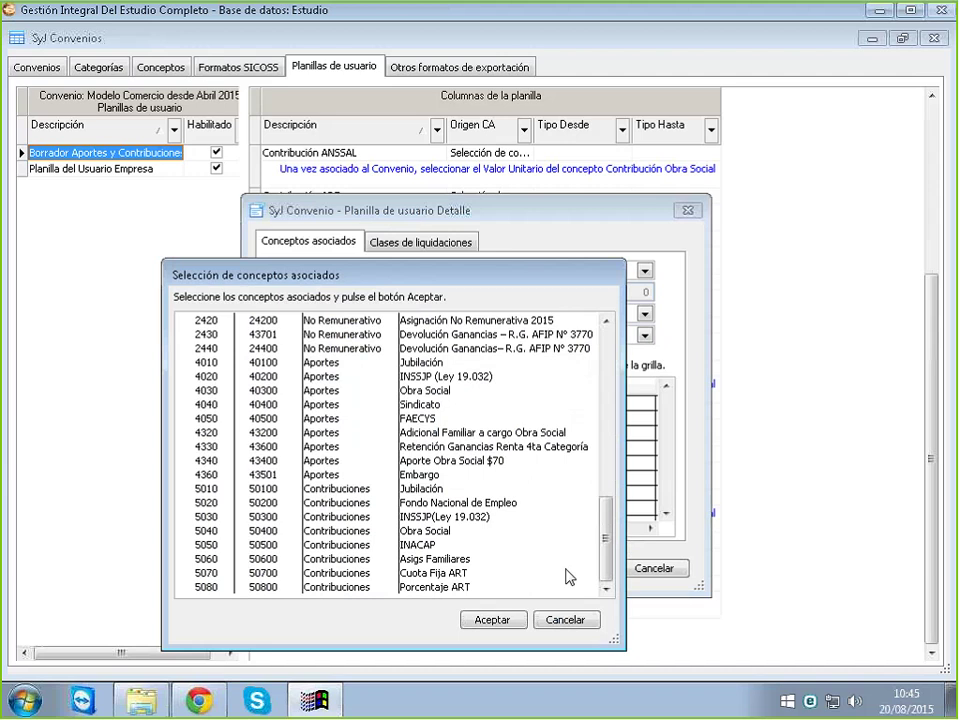
click(471, 533)
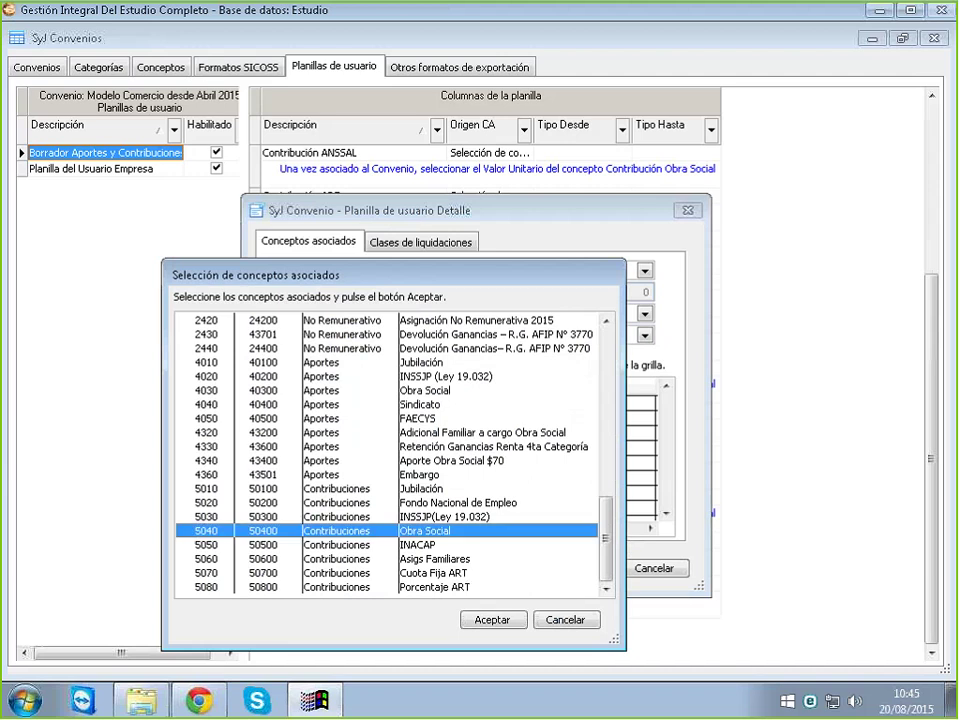
click(492, 620)
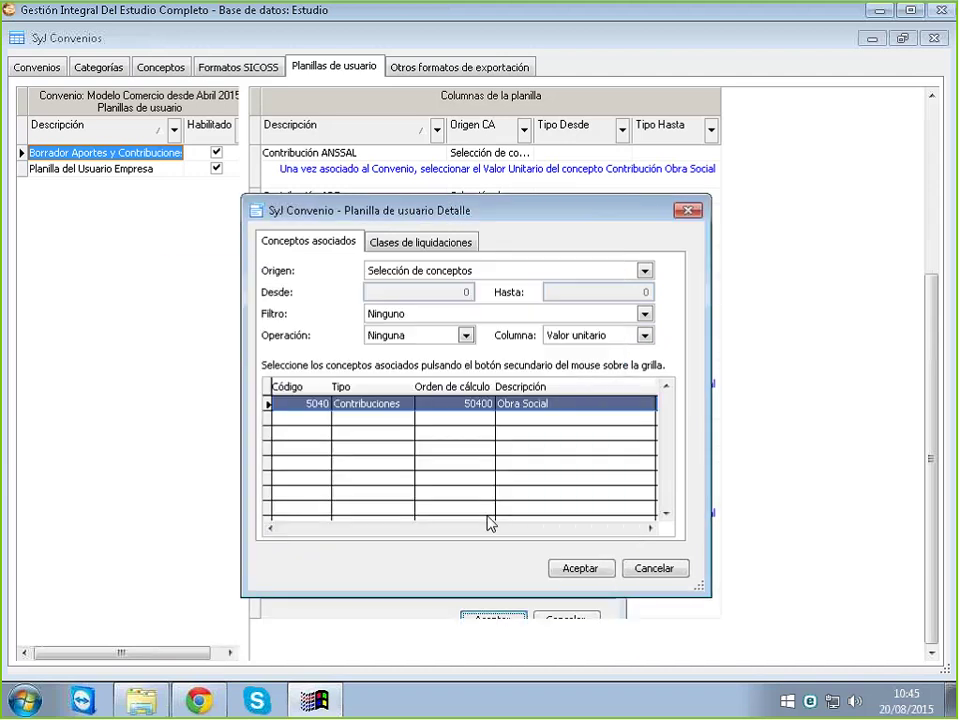
Select all settlement classes for the Contribución OS column and accept its association details
click(421, 242)
right_click(428, 521)
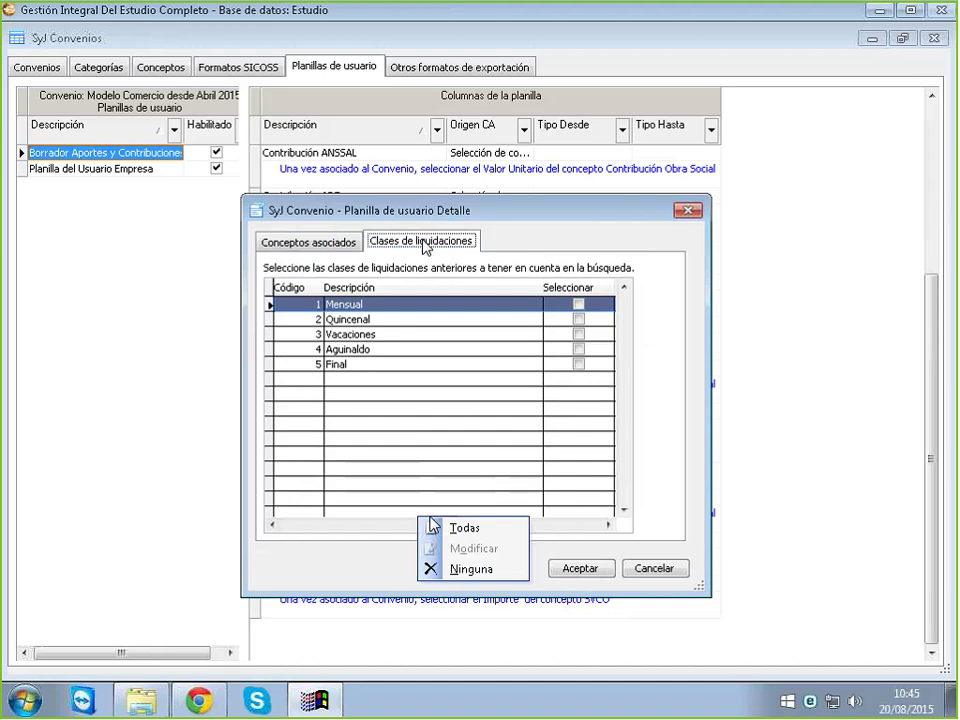
click(465, 531)
click(580, 570)
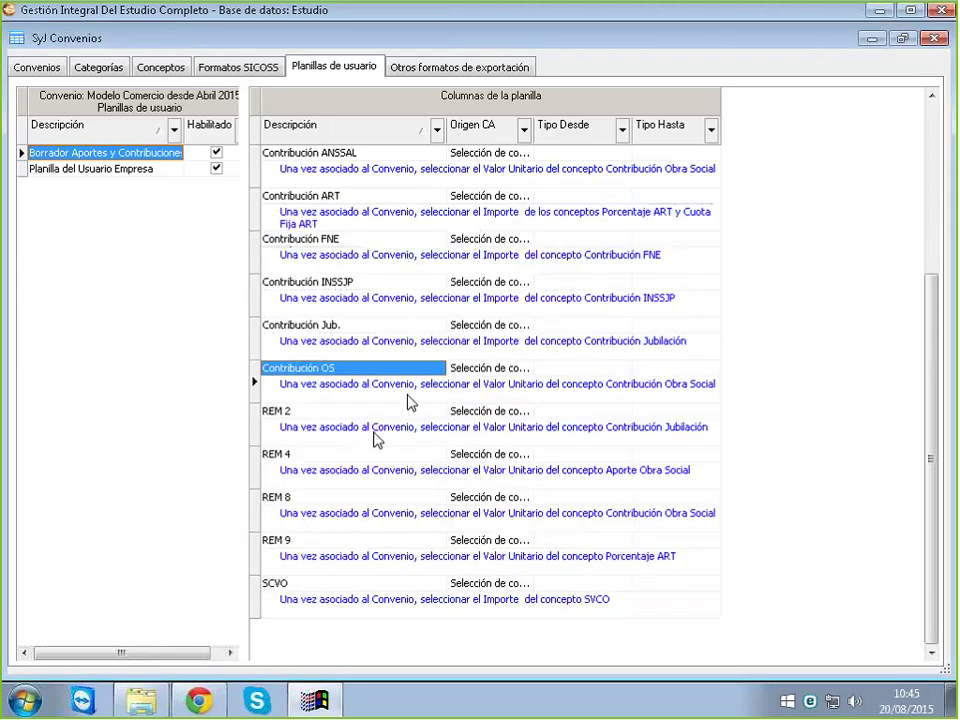
Modify the REM 2 column of the sheet, setting its operation to Suma and its column to Valor unitario
click(315, 414)
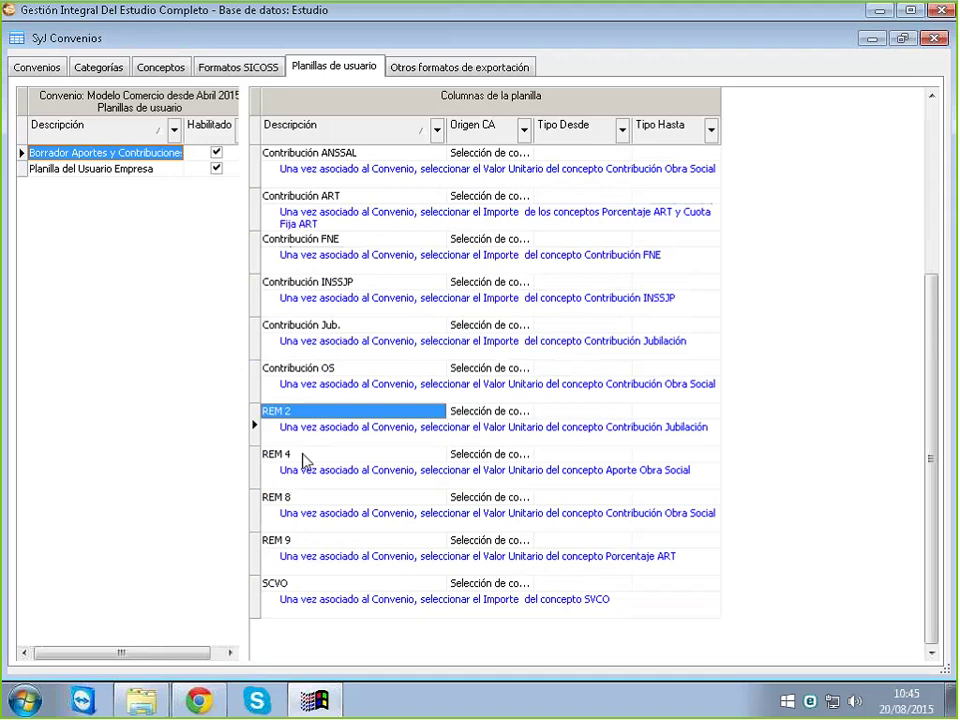
click(305, 458)
click(312, 413)
right_click(321, 414)
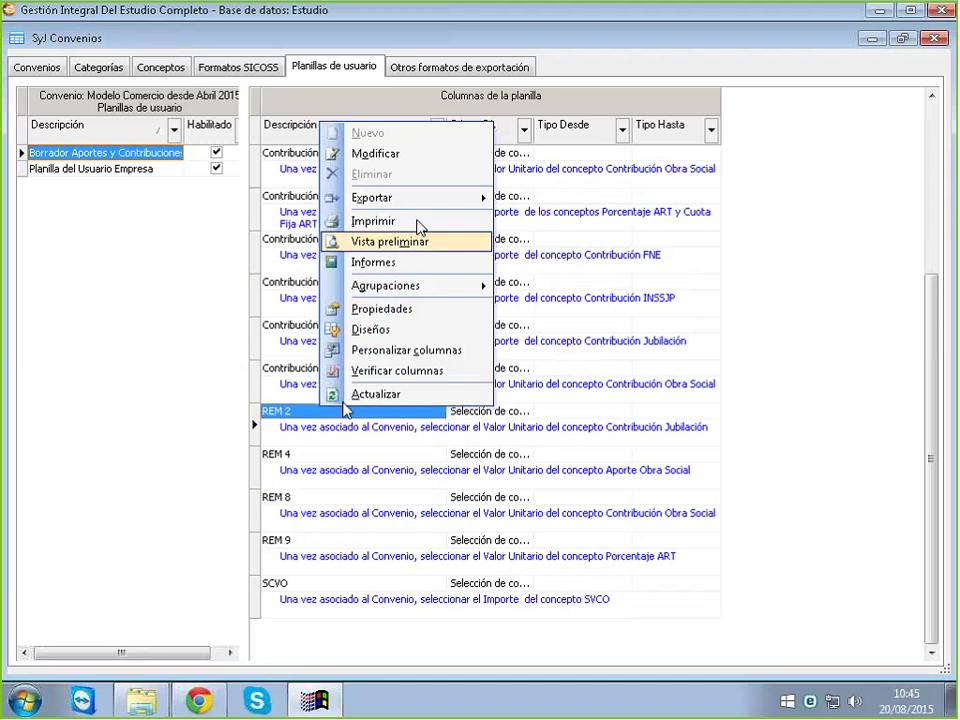
click(398, 156)
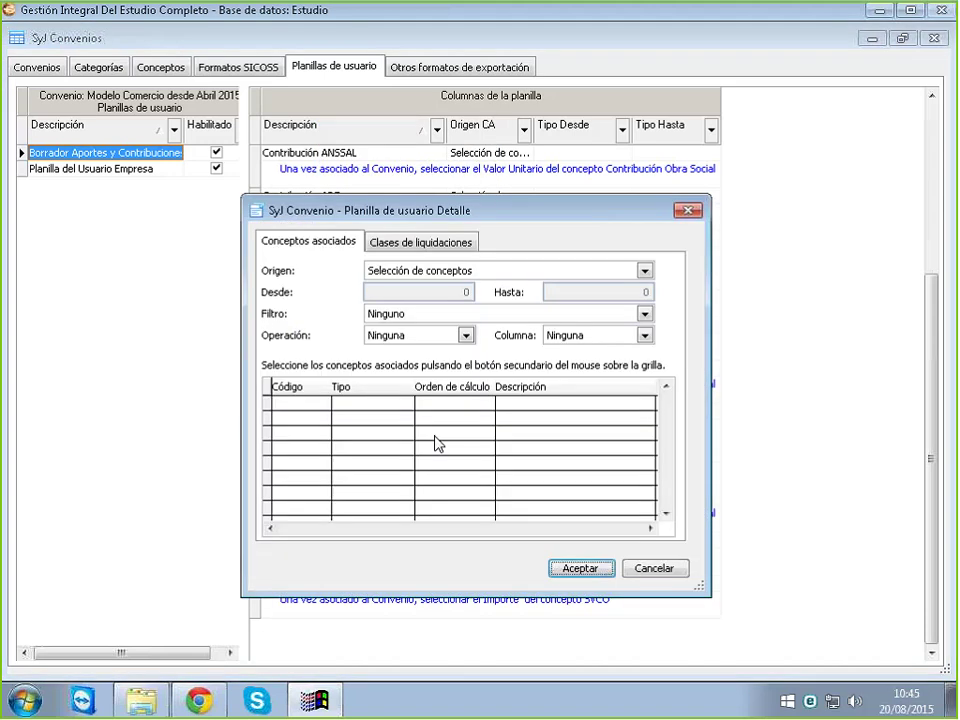
click(464, 335)
click(374, 368)
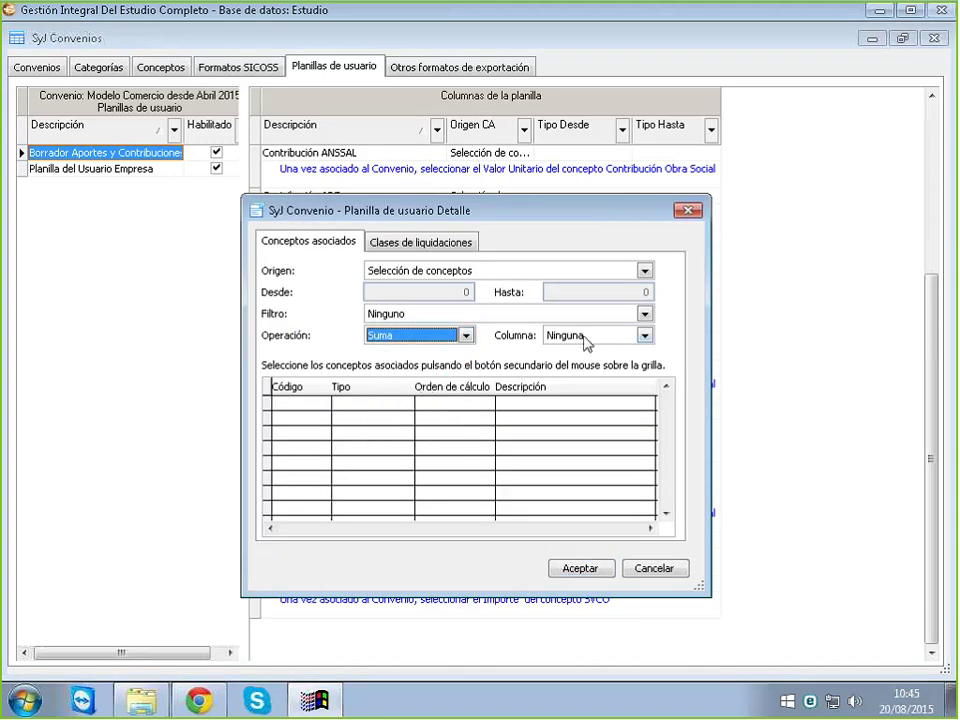
click(585, 335)
click(570, 385)
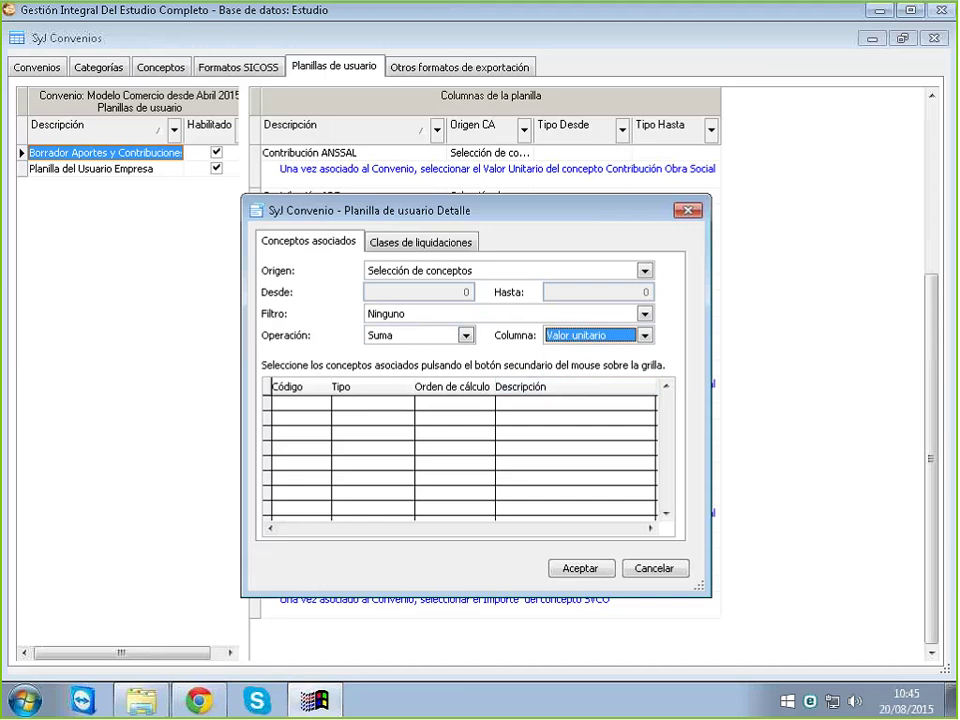
Associate the Contribuciones concept 5010 Jubilación with the REM 2 column
right_click(370, 456)
click(384, 468)
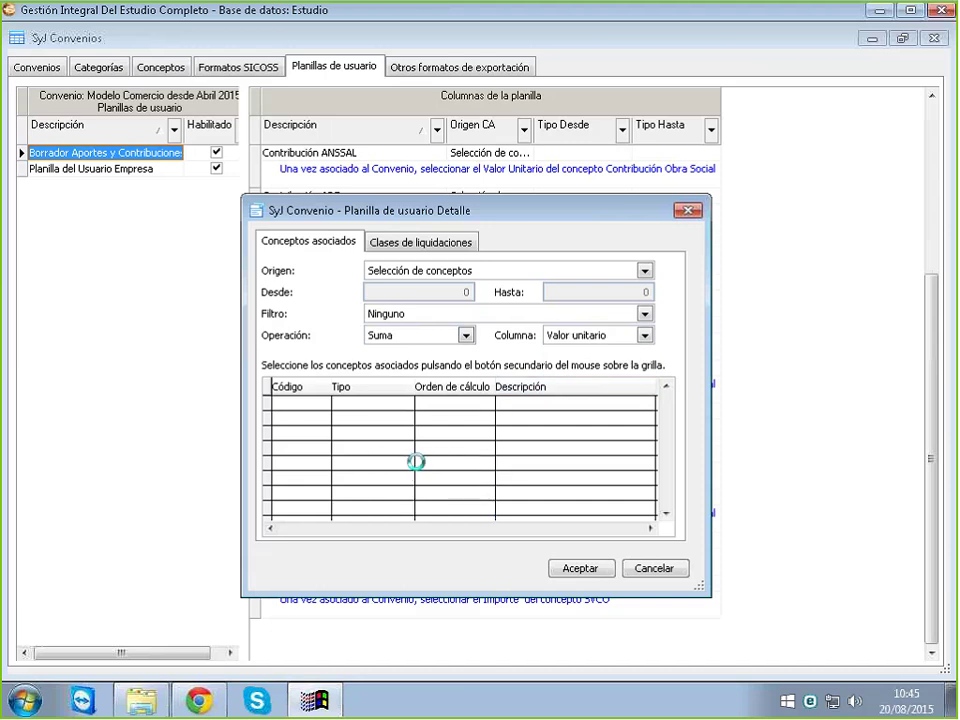
scroll(611, 460, down, 4)
scroll(611, 483, down, 8)
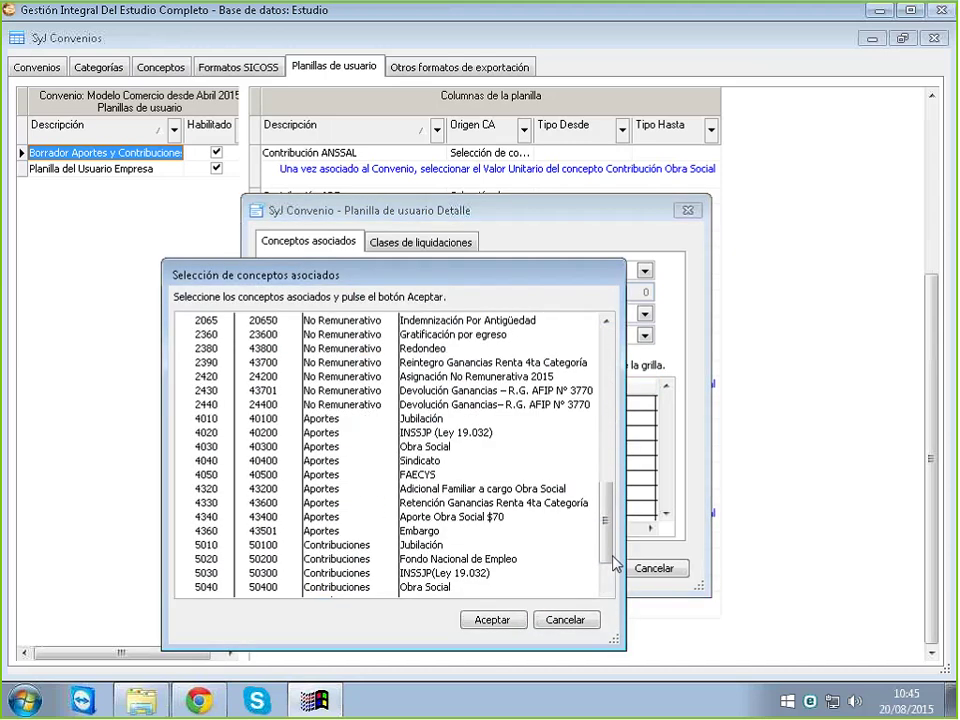
click(414, 490)
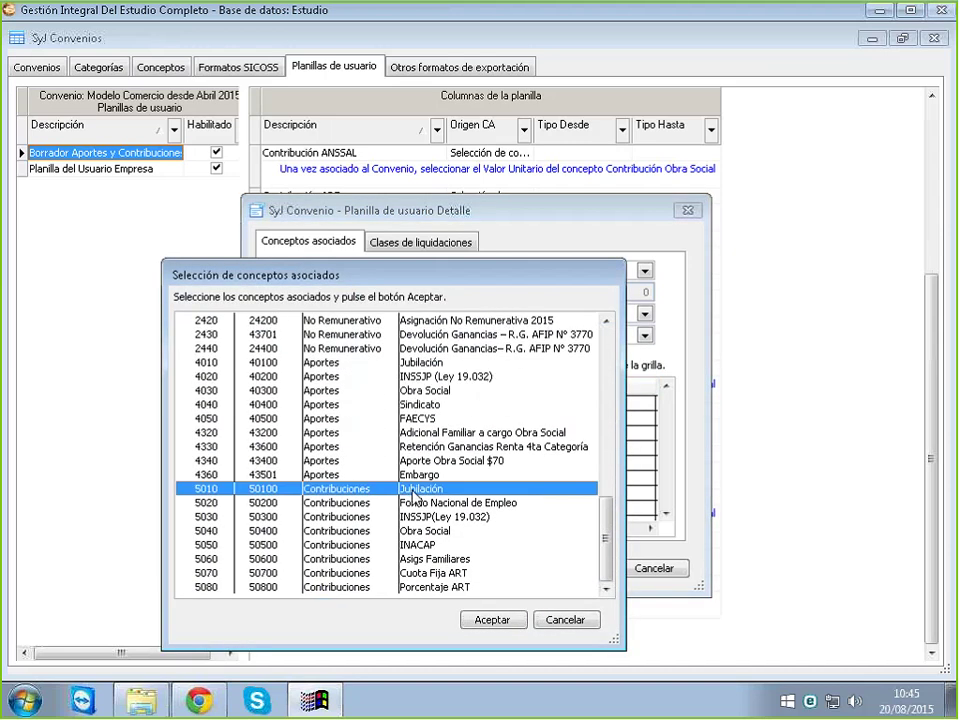
click(491, 619)
Select all settlement classes for the REM 2 column and accept its association details
click(418, 243)
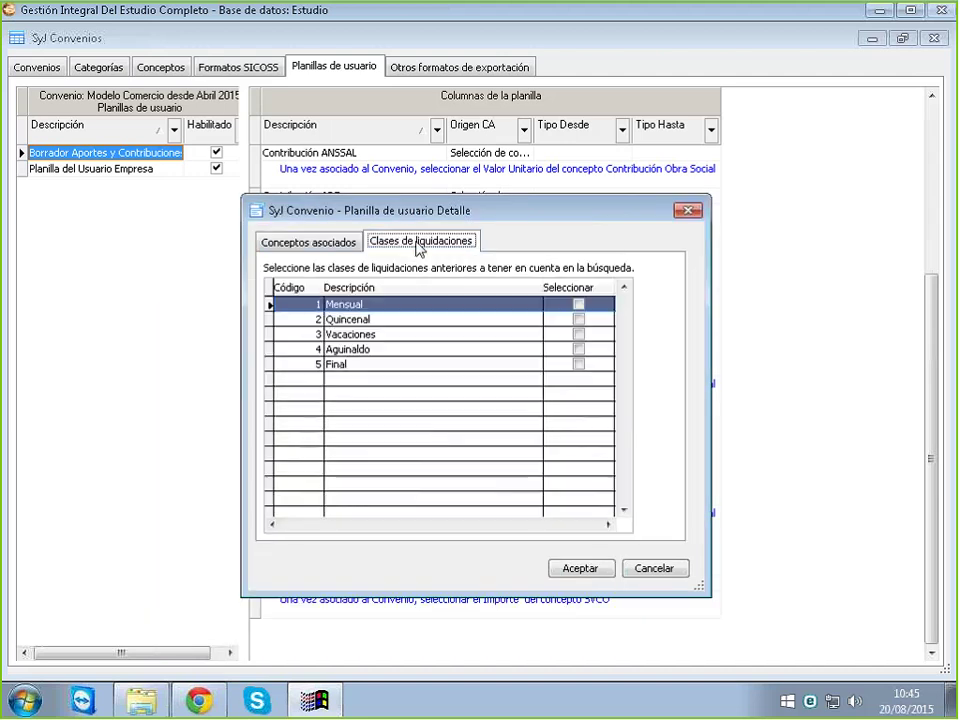
right_click(440, 441)
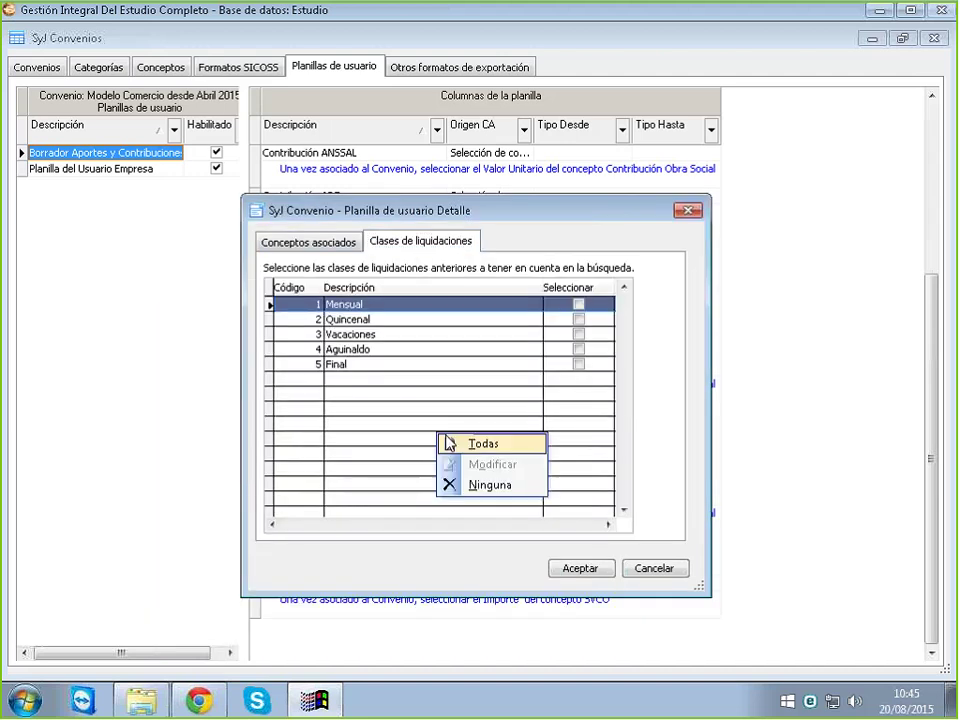
click(480, 442)
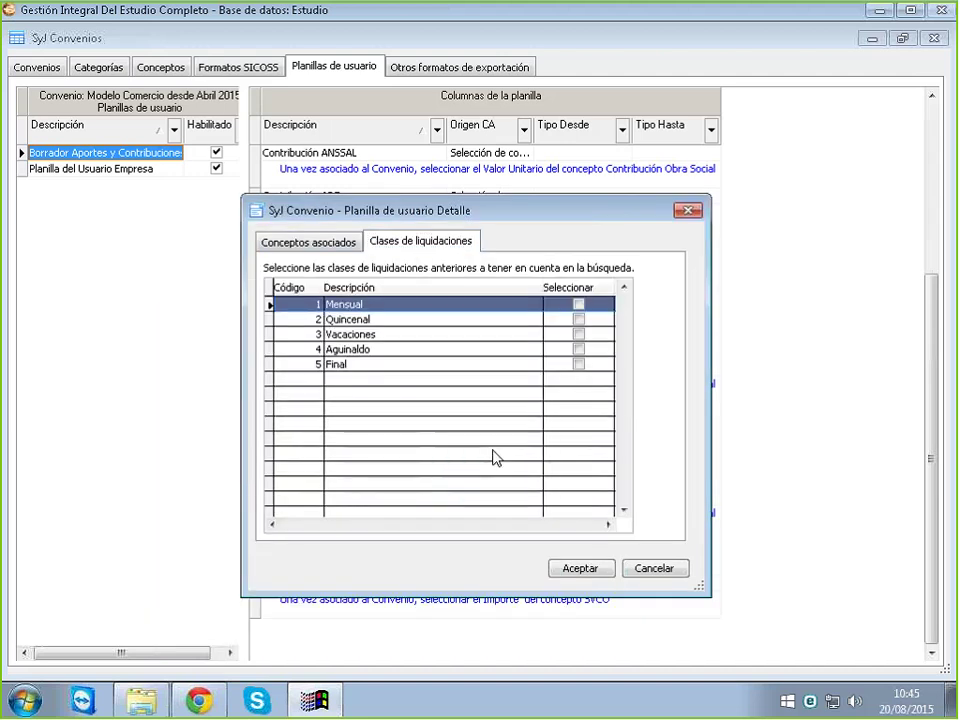
click(572, 569)
Modify the REM 4 column of the sheet, setting its operation to Suma and its column to Valor unitario
click(304, 458)
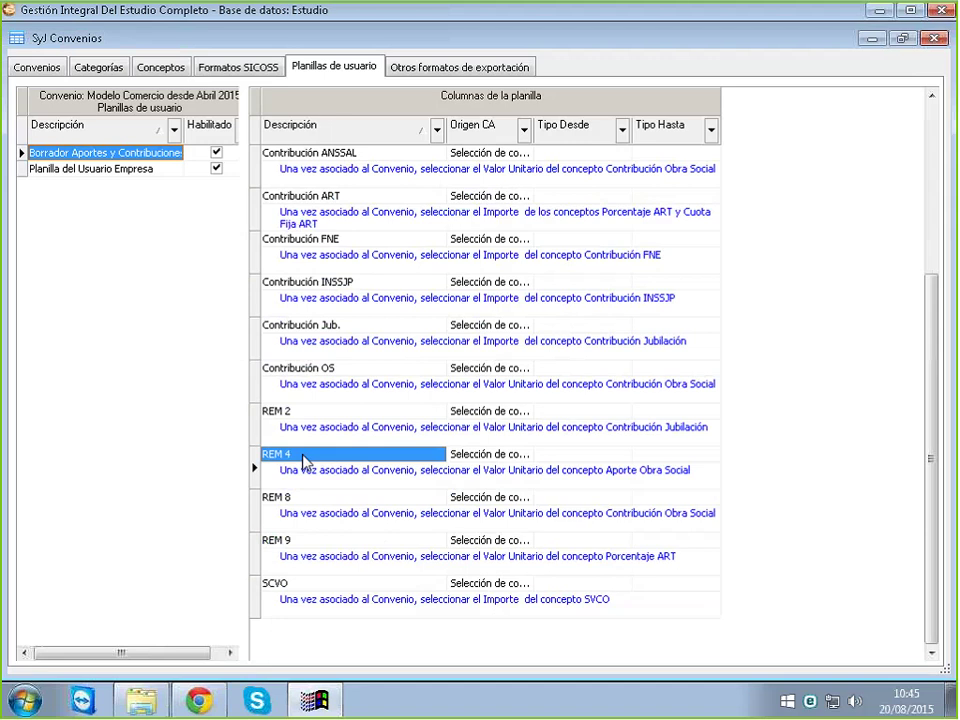
right_click(304, 458)
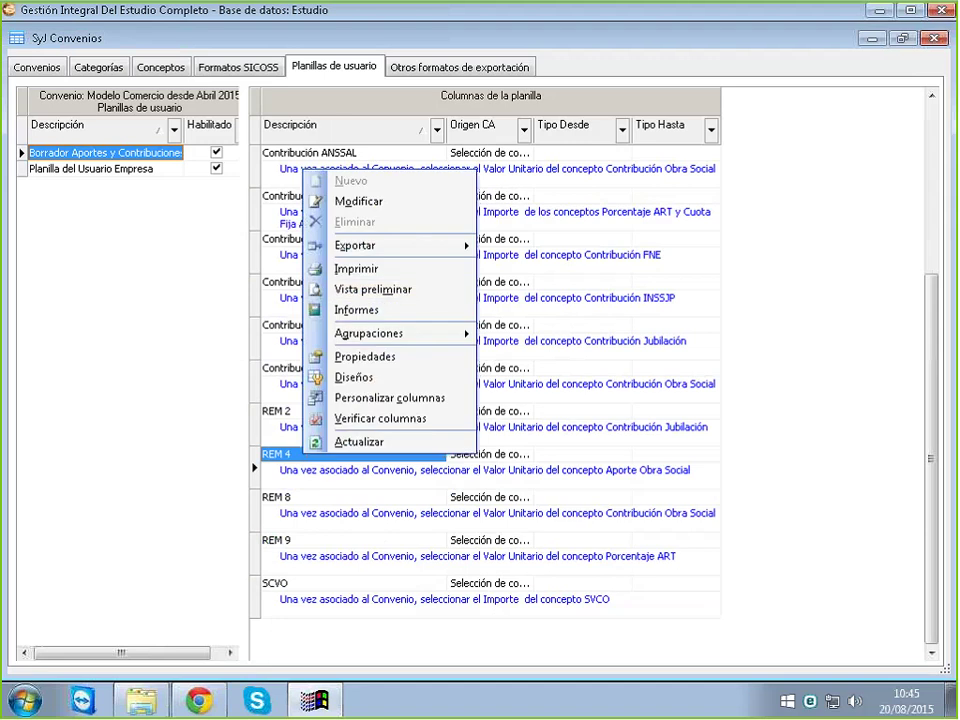
click(428, 202)
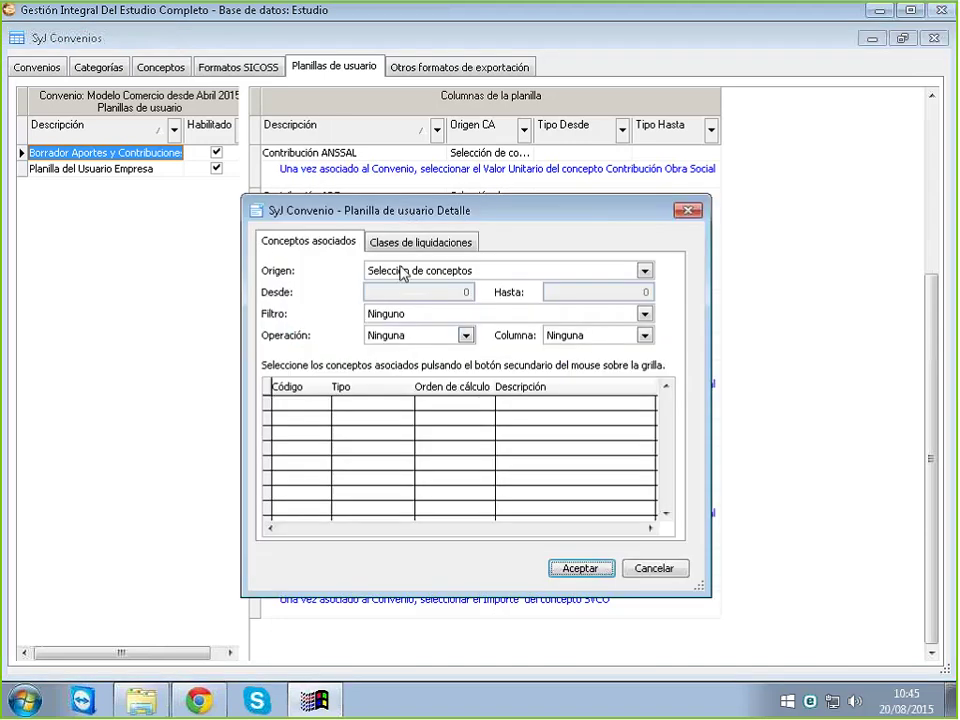
click(377, 337)
click(390, 366)
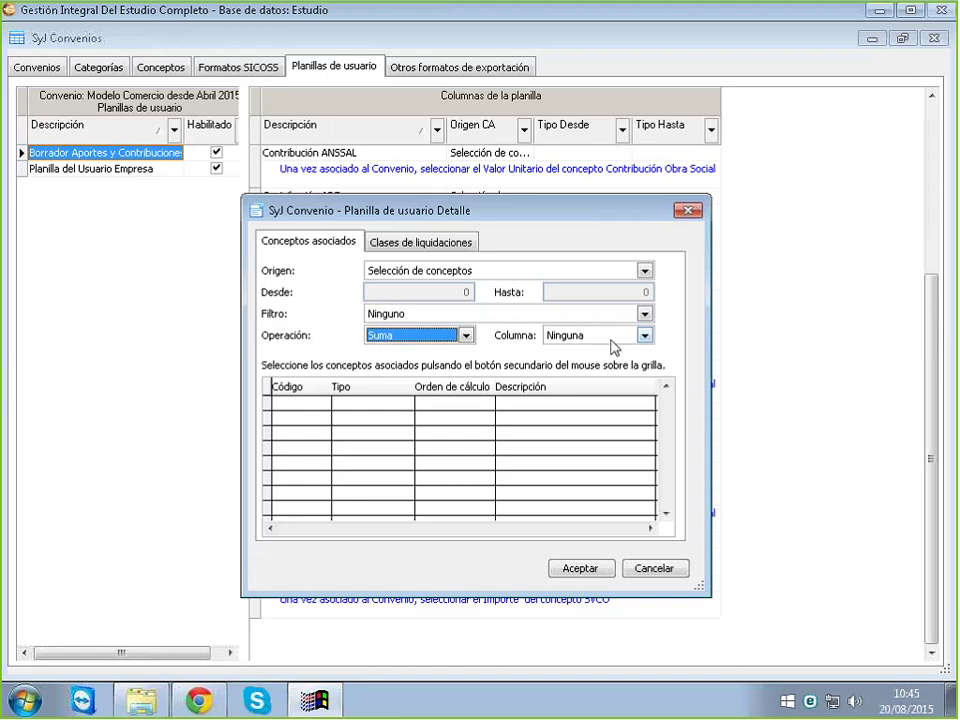
click(613, 342)
click(611, 381)
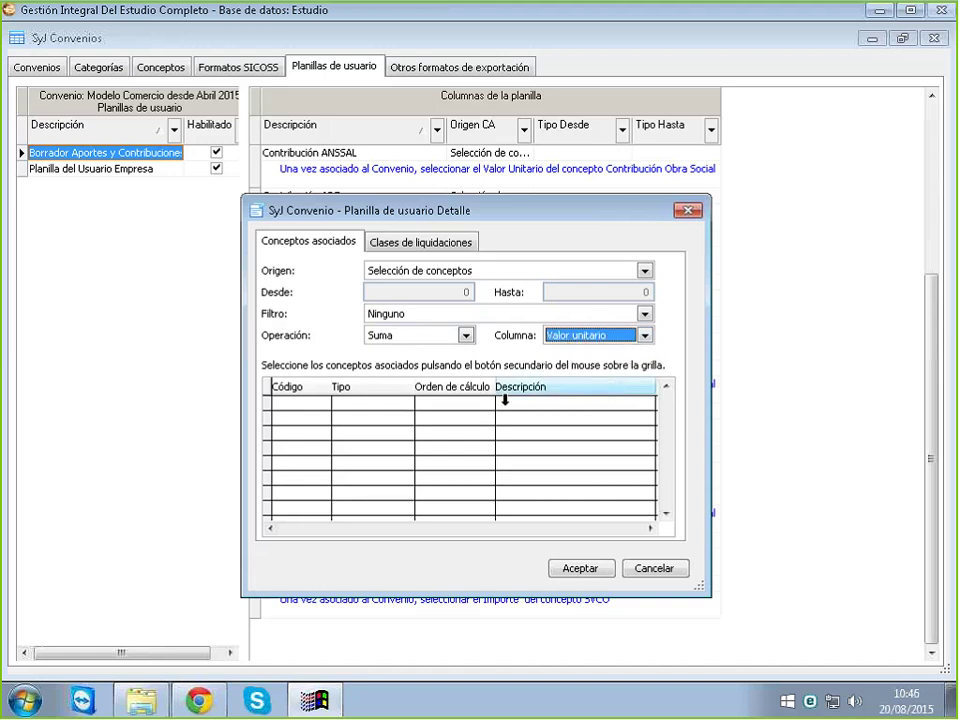
Associate the Aportes concept 4030 Obra Social with the REM 4 column
right_click(393, 459)
click(437, 461)
drag(605, 368, 605, 520)
click(425, 447)
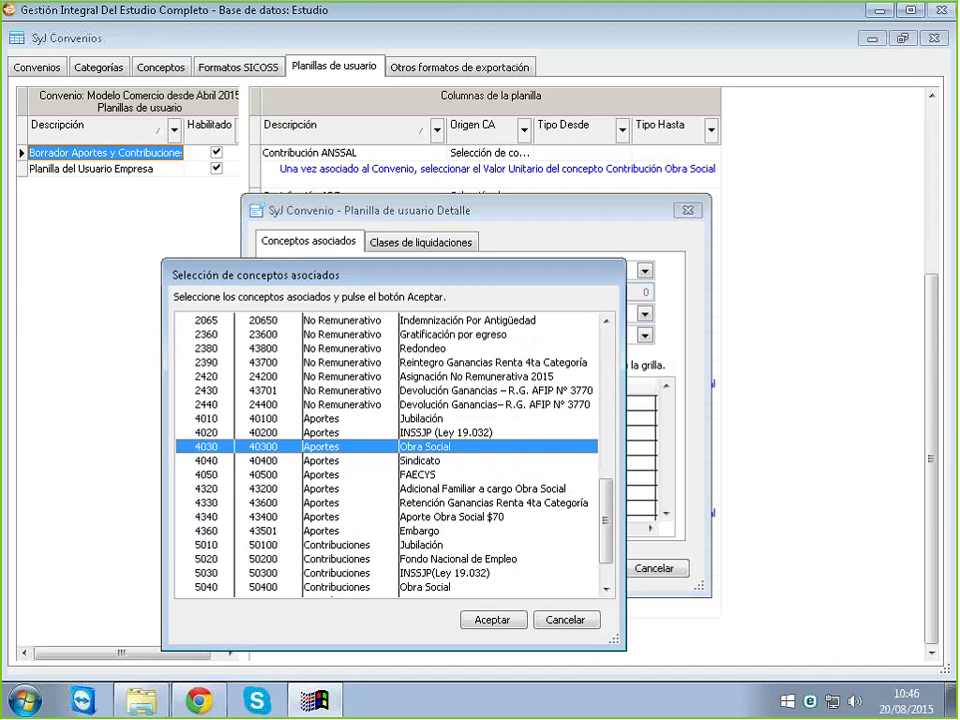
click(500, 622)
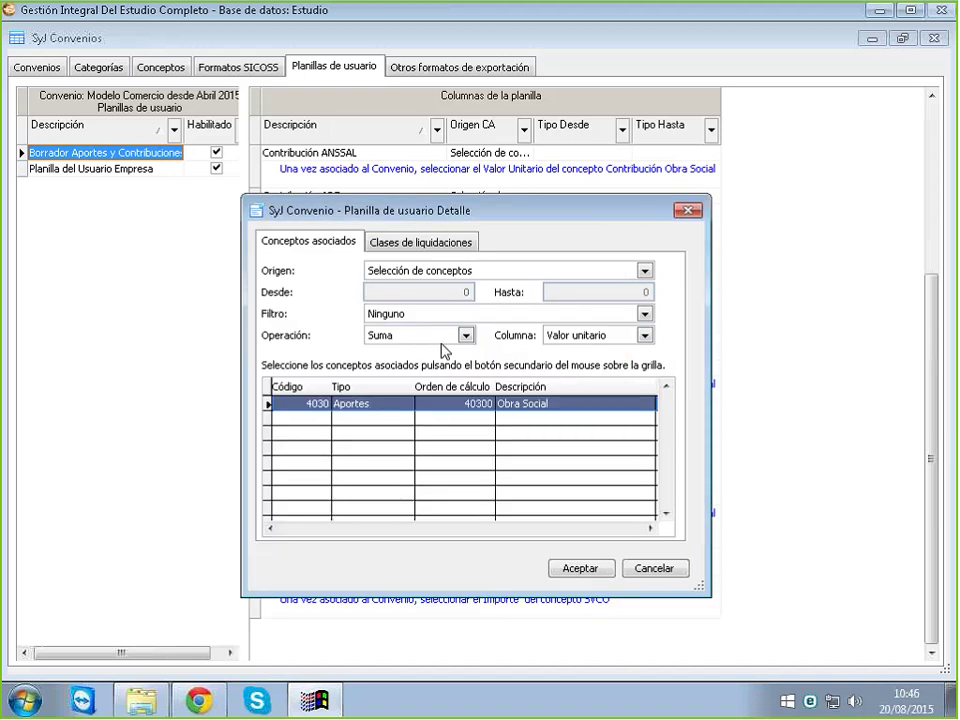
Select all settlement classes for the REM 4 column and accept its association details
click(412, 245)
right_click(403, 438)
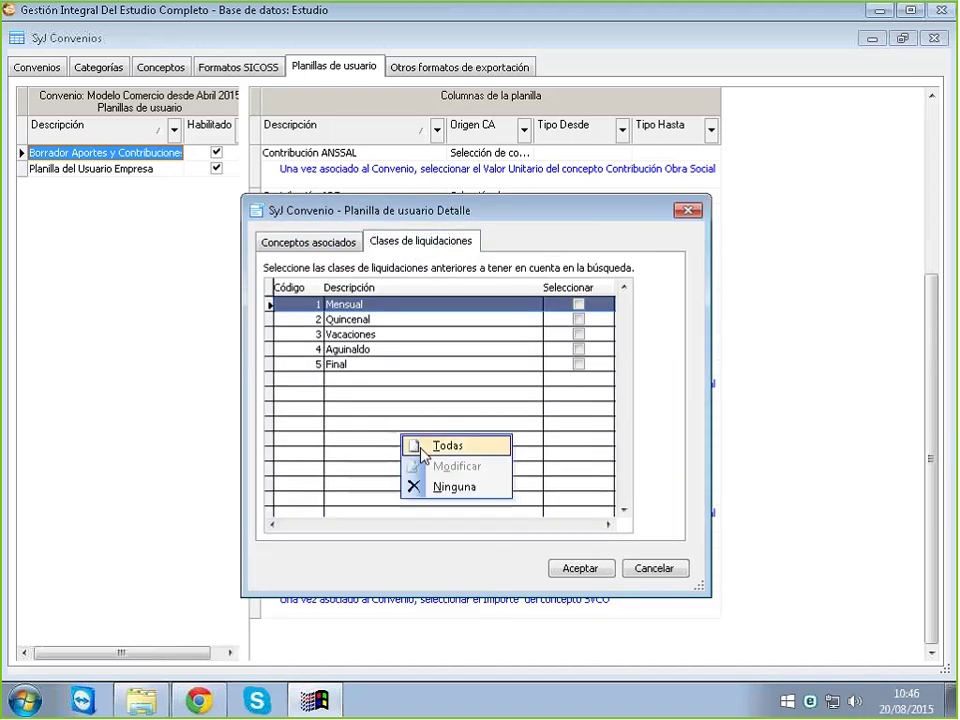
click(424, 455)
click(595, 570)
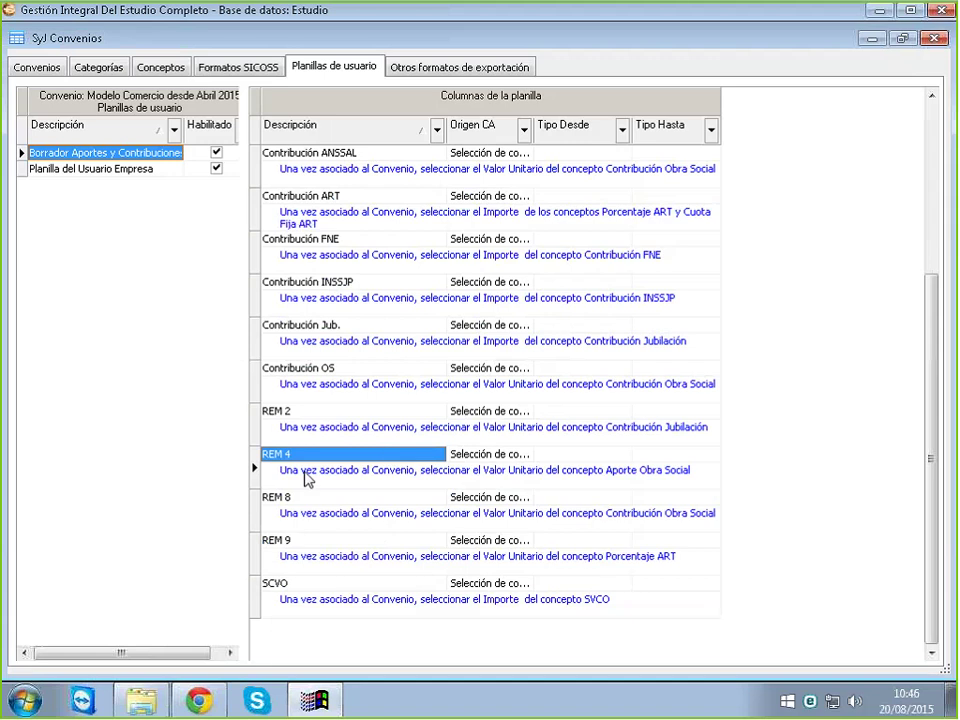
Modify the REM 8 column of the sheet, setting its operation to Suma and its column to Valor unitario
click(302, 505)
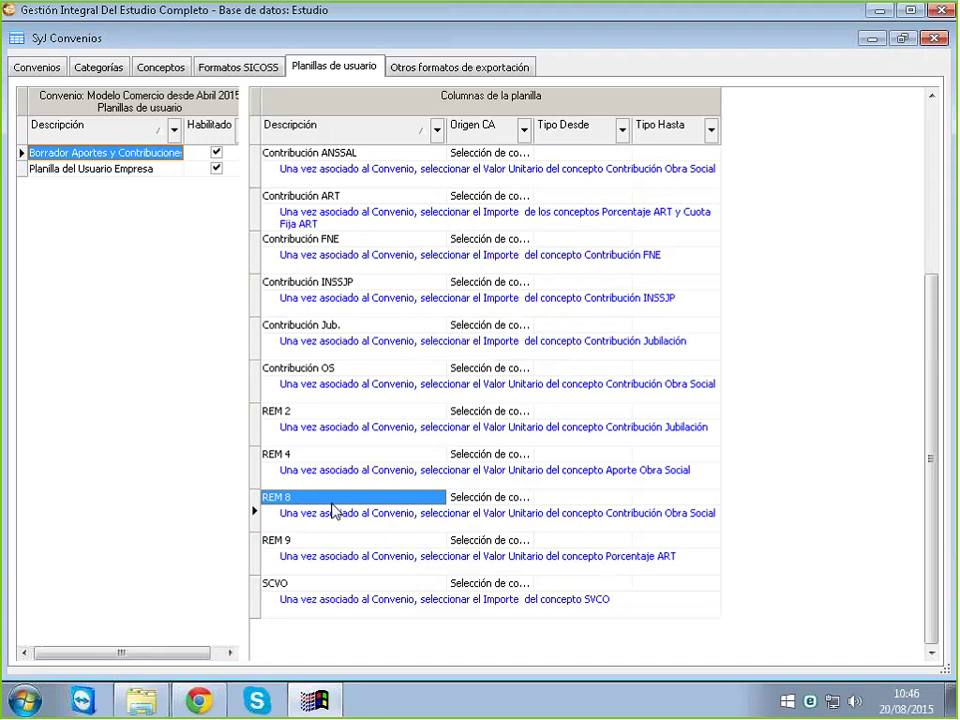
right_click(335, 511)
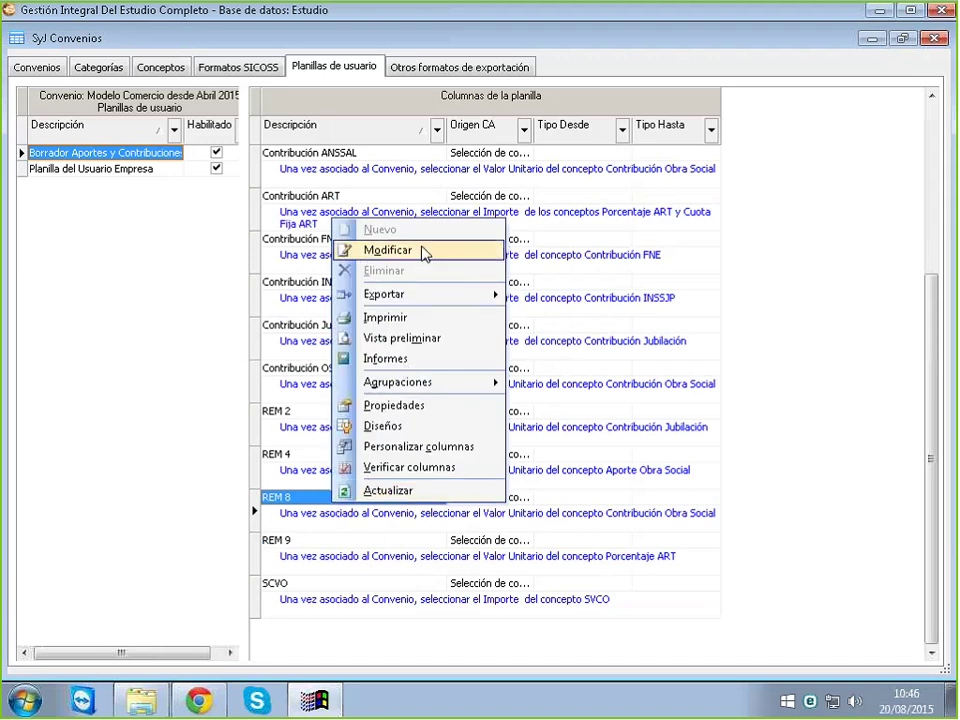
click(424, 250)
click(435, 334)
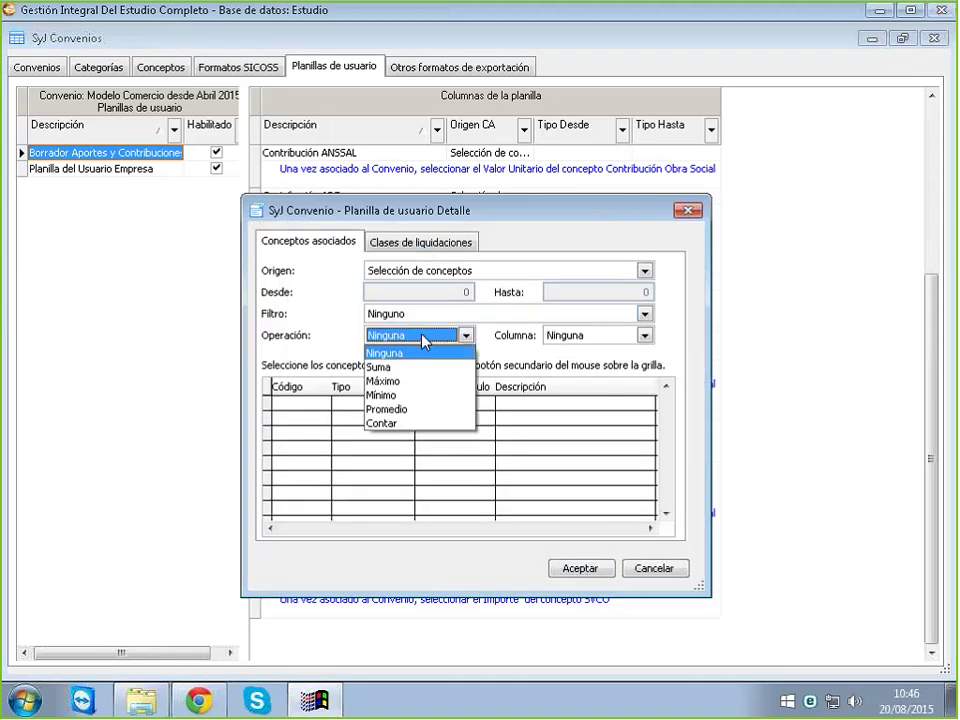
click(401, 368)
click(645, 335)
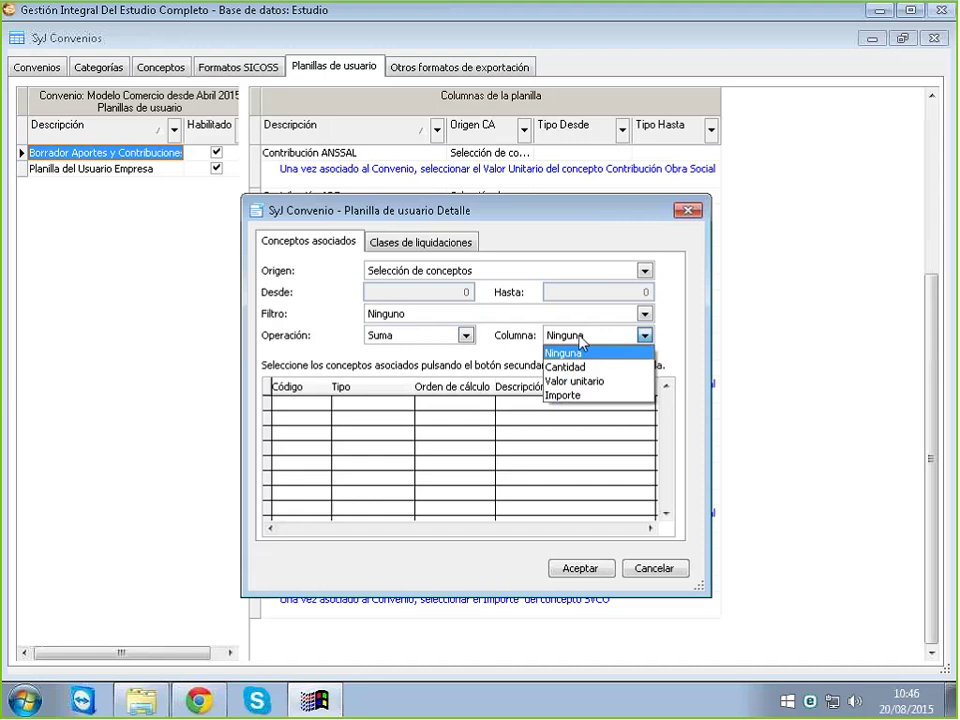
click(573, 386)
Associate the Contribuciones concept 5040 Obra Social with the REM 8 column
right_click(424, 448)
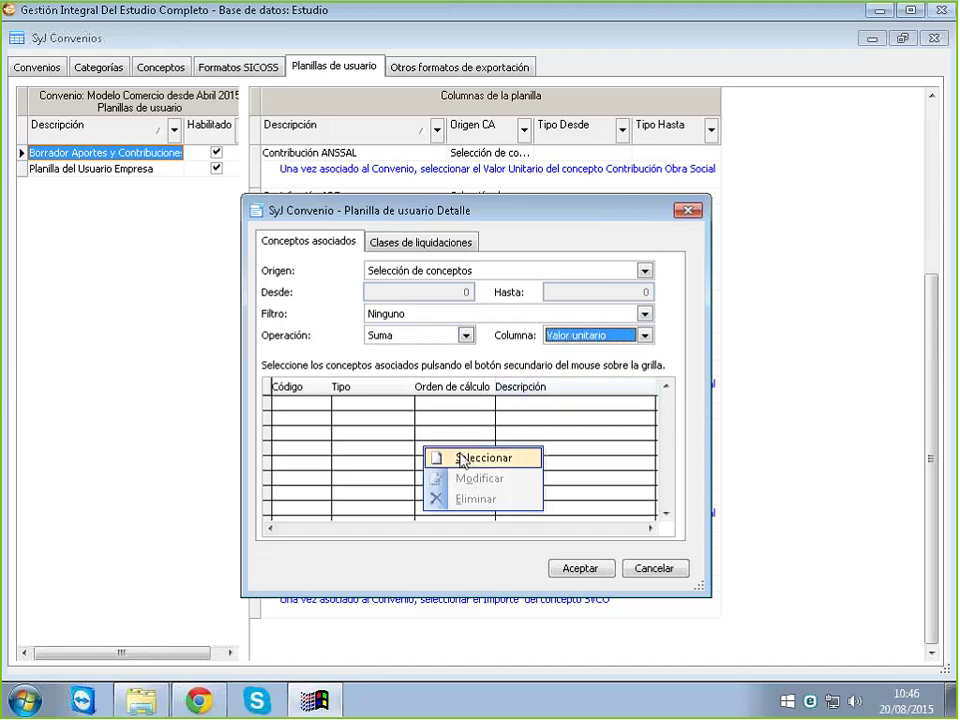
click(467, 460)
drag(606, 413, 632, 600)
click(428, 531)
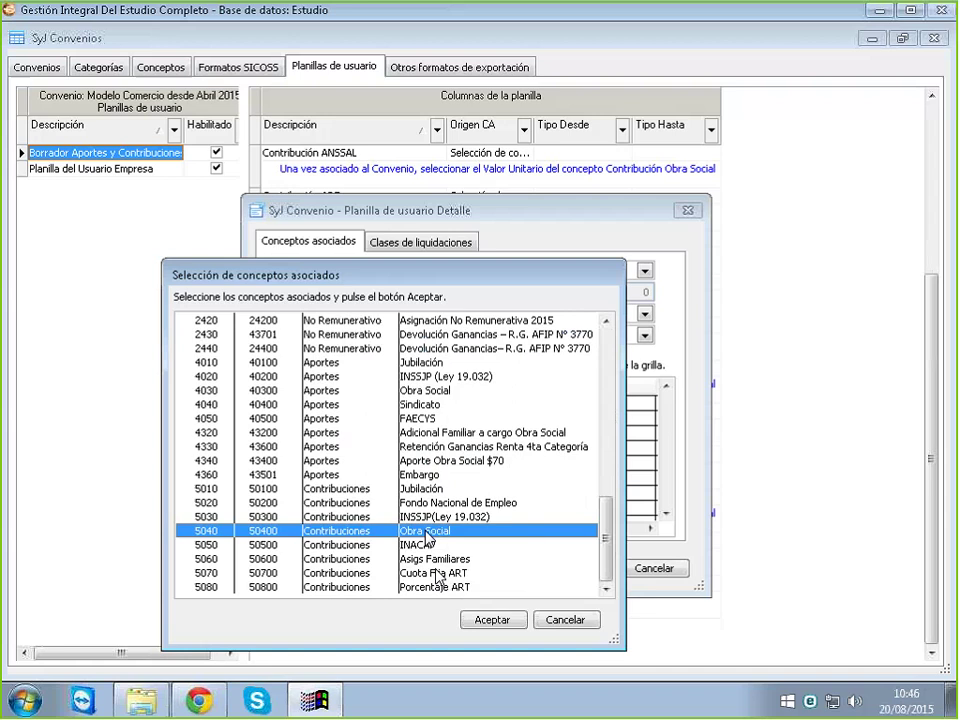
click(490, 621)
Select all settlement classes for the REM 8 column and accept its association details
click(438, 243)
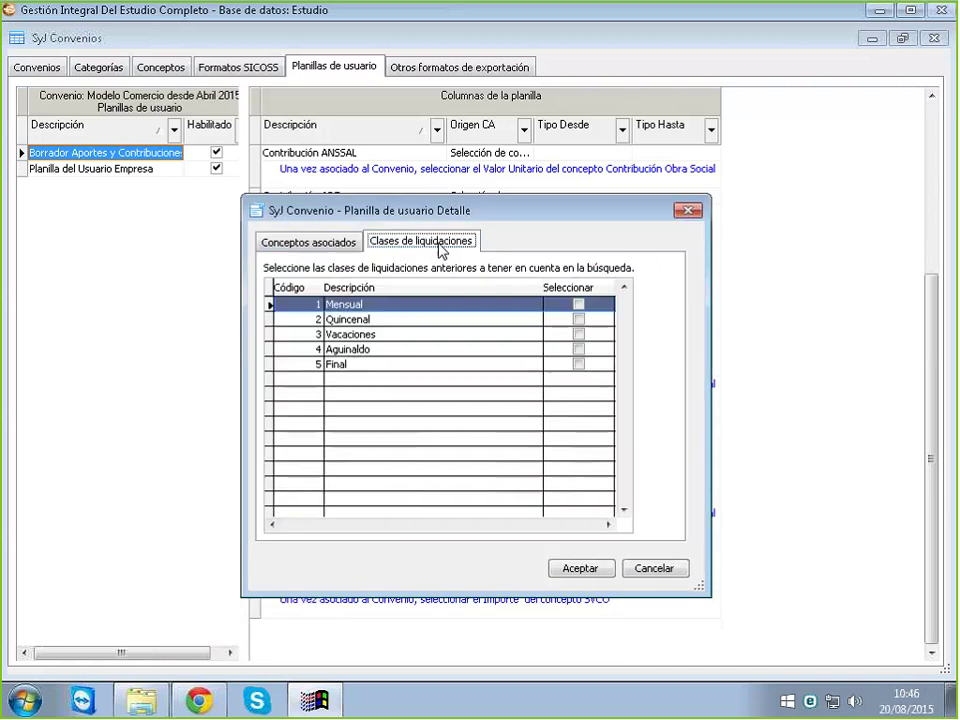
right_click(384, 409)
click(430, 416)
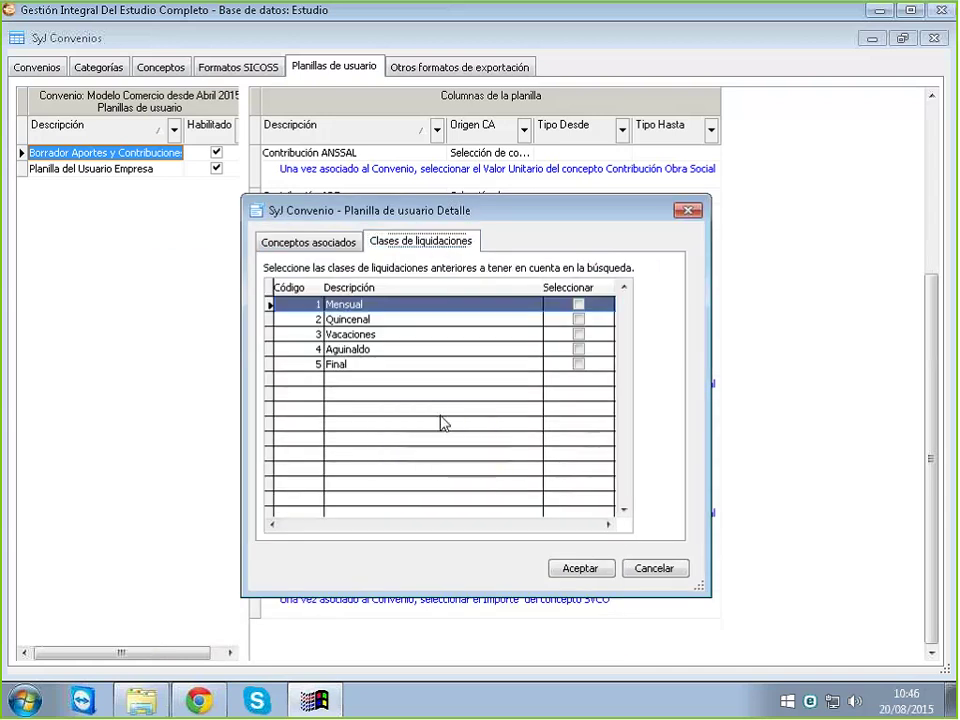
click(582, 568)
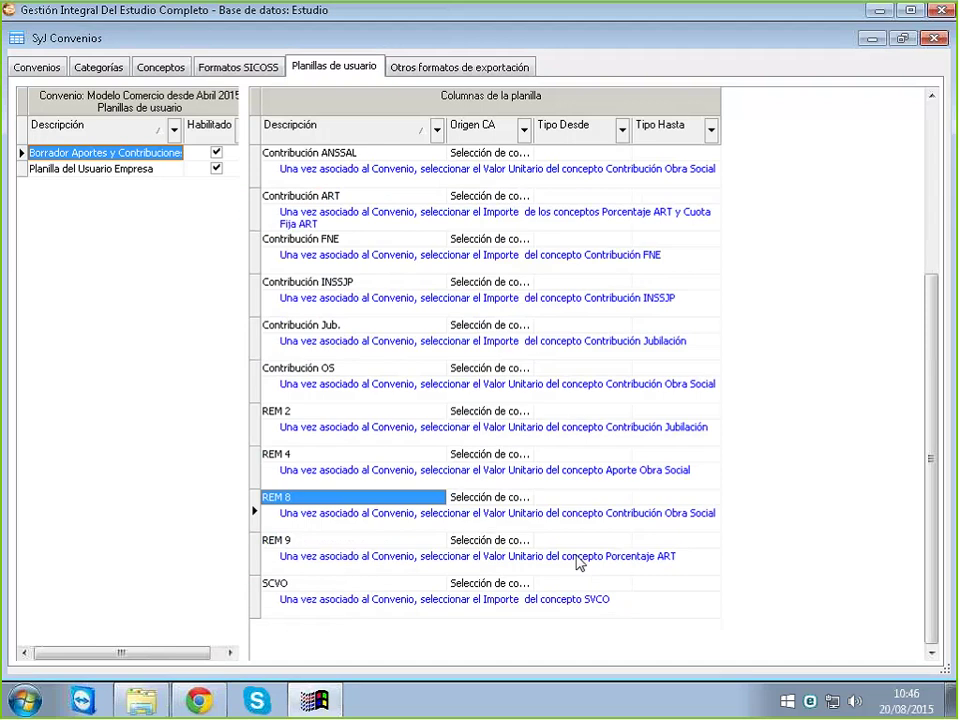
Modify the REM 9 column of the sheet, setting its column to Valor unitario
click(308, 545)
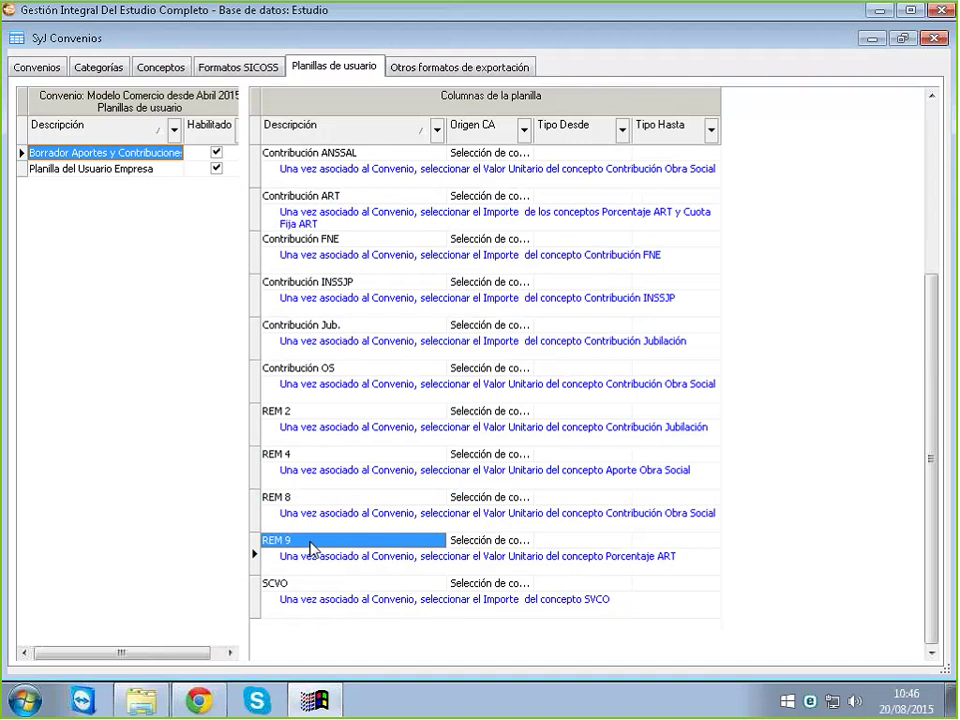
right_click(312, 550)
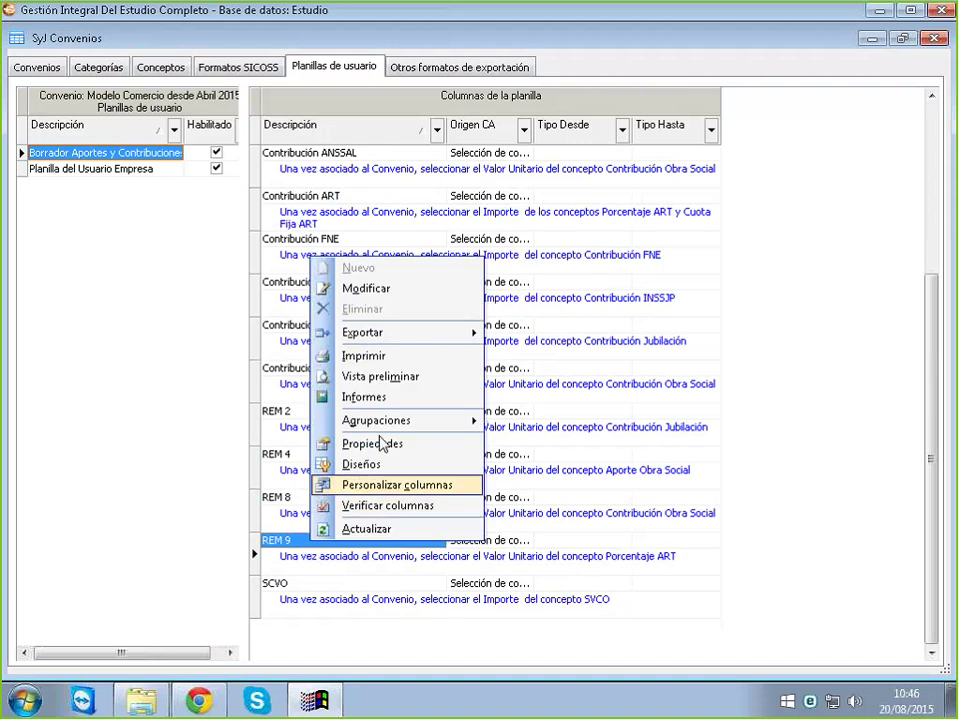
click(386, 292)
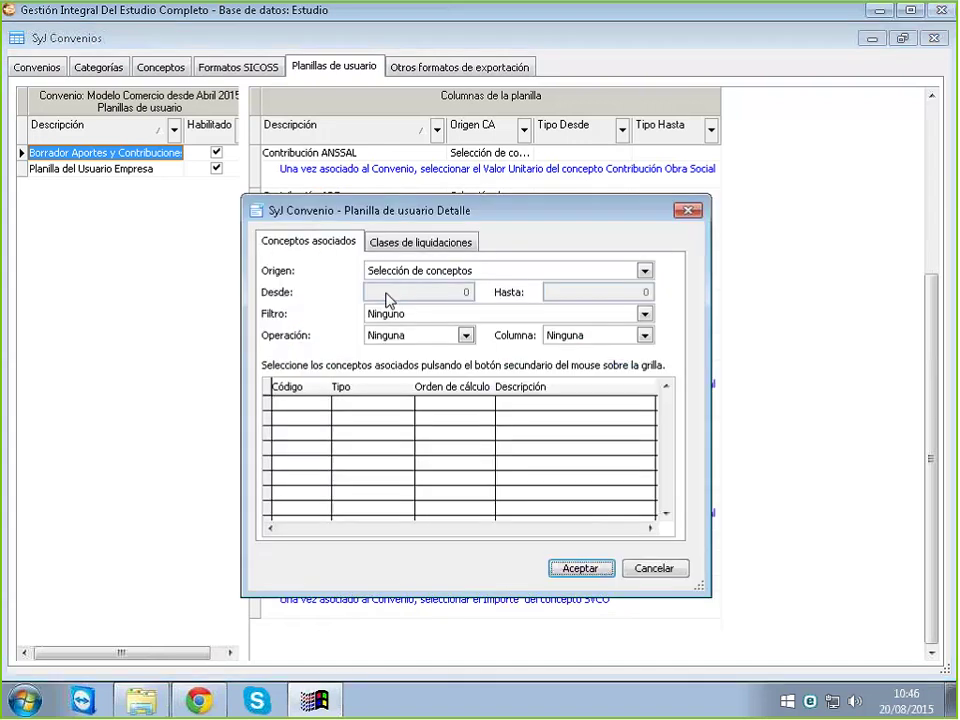
click(392, 335)
click(538, 354)
click(578, 337)
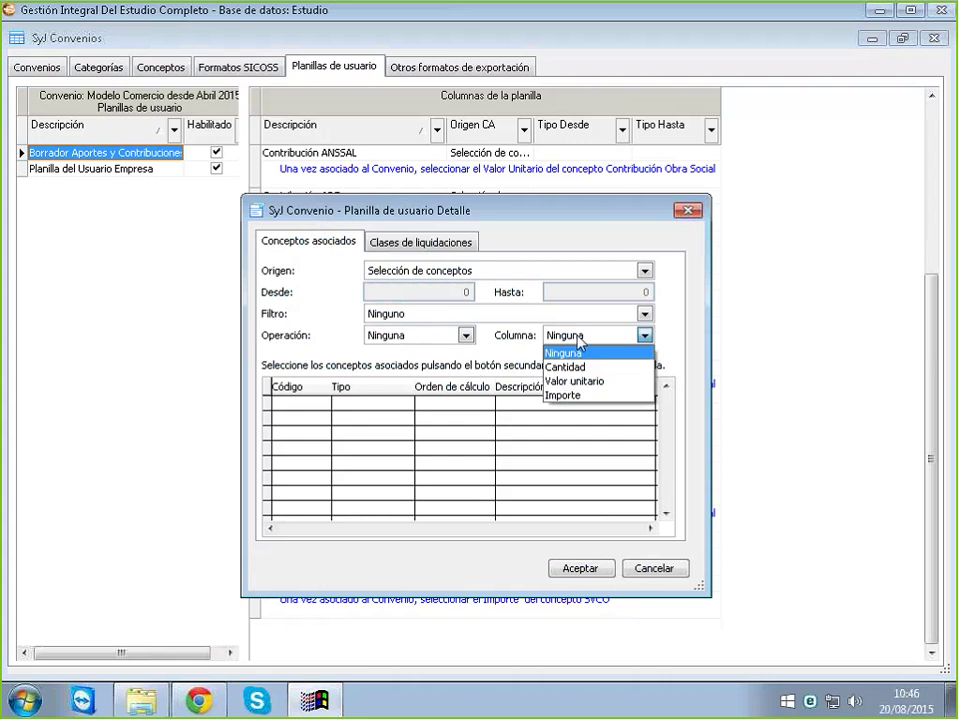
click(576, 382)
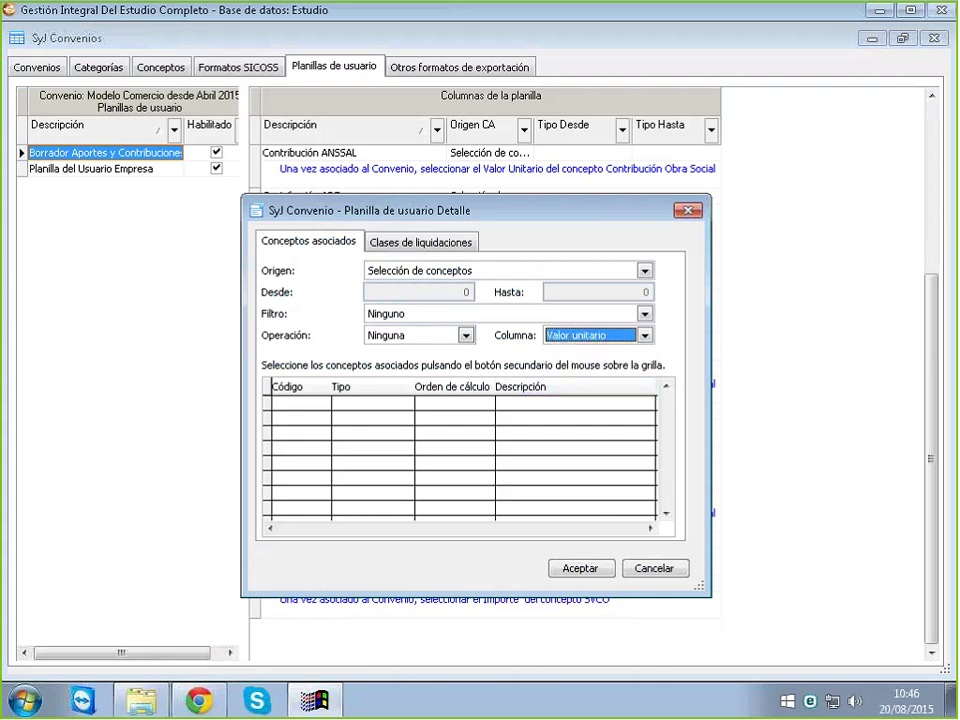
Associate the Contribuciones concept 5080 Porcentaje ART with the REM 9 column
right_click(415, 471)
click(450, 478)
drag(606, 392, 638, 583)
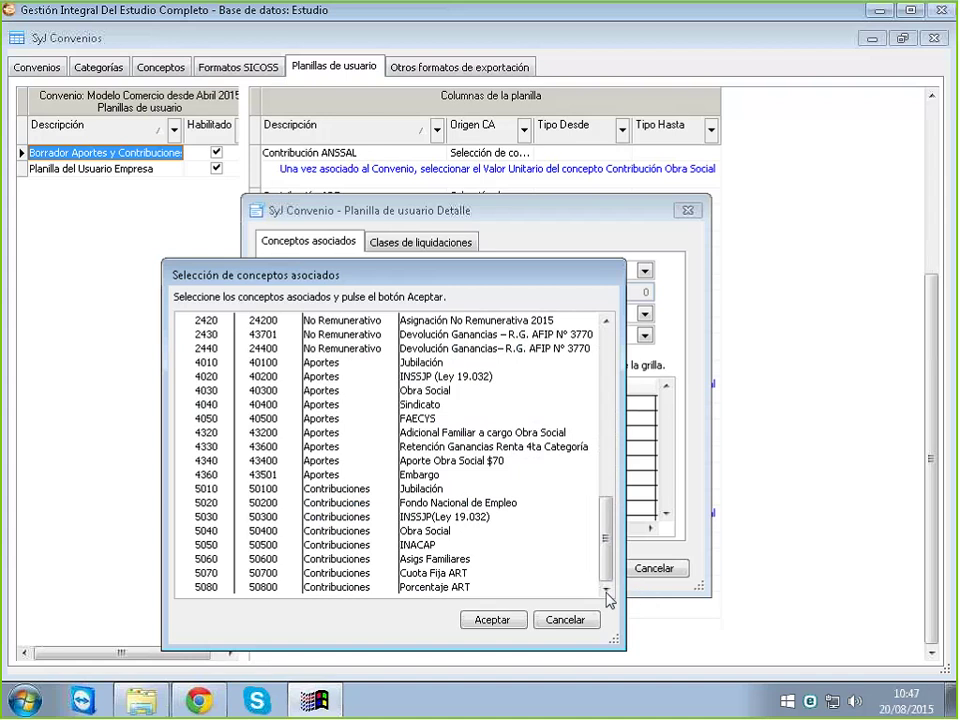
click(443, 588)
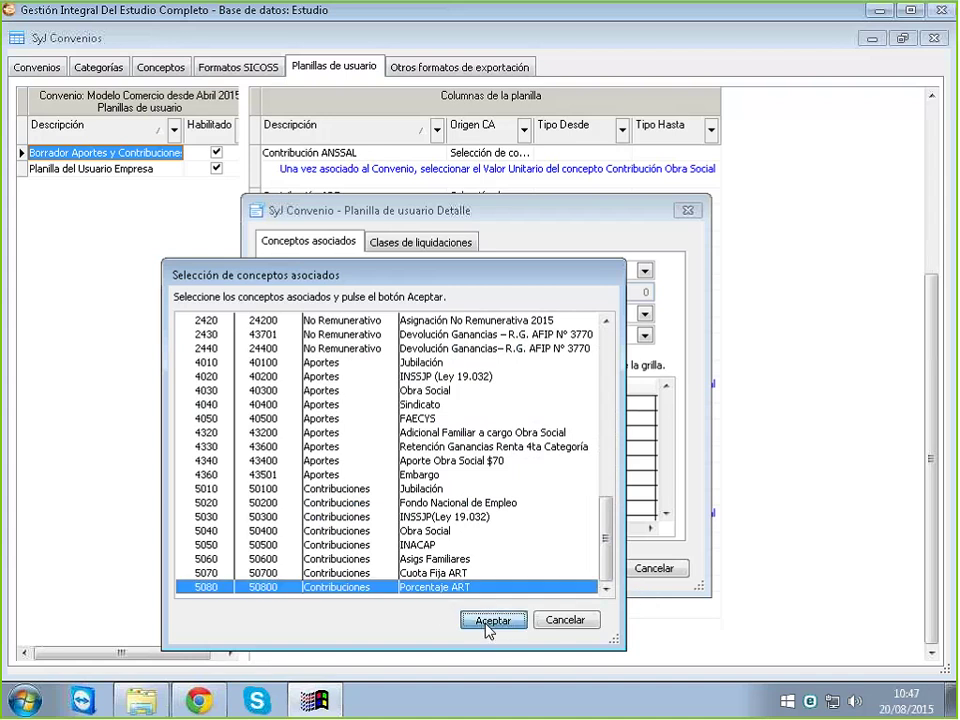
click(492, 621)
Select all settlement classes for the REM 9 column and accept its association details
click(420, 242)
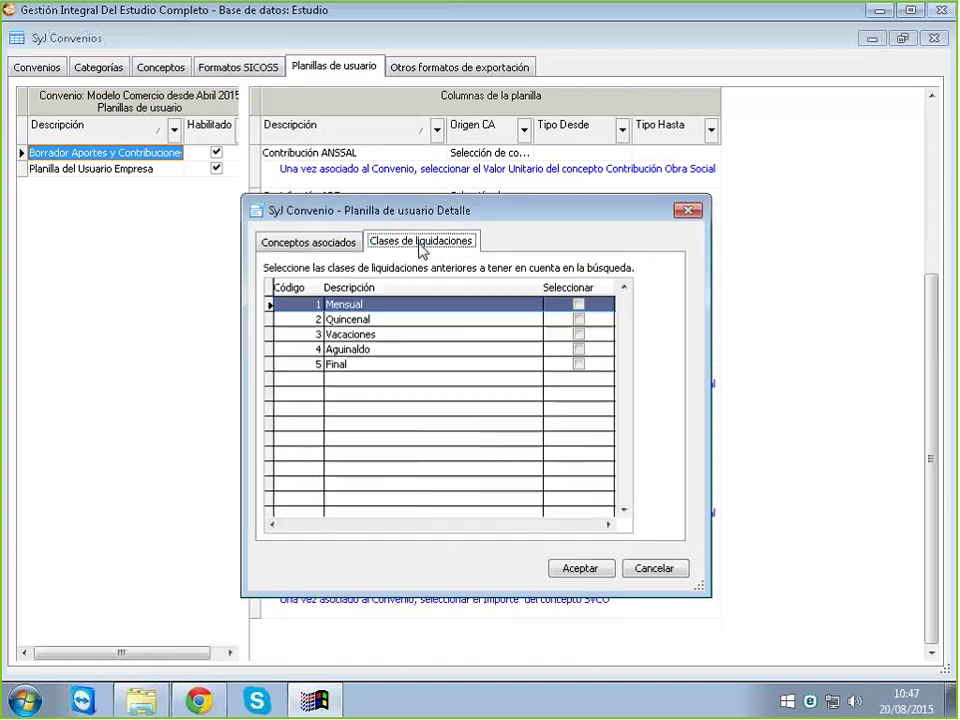
right_click(441, 444)
click(460, 454)
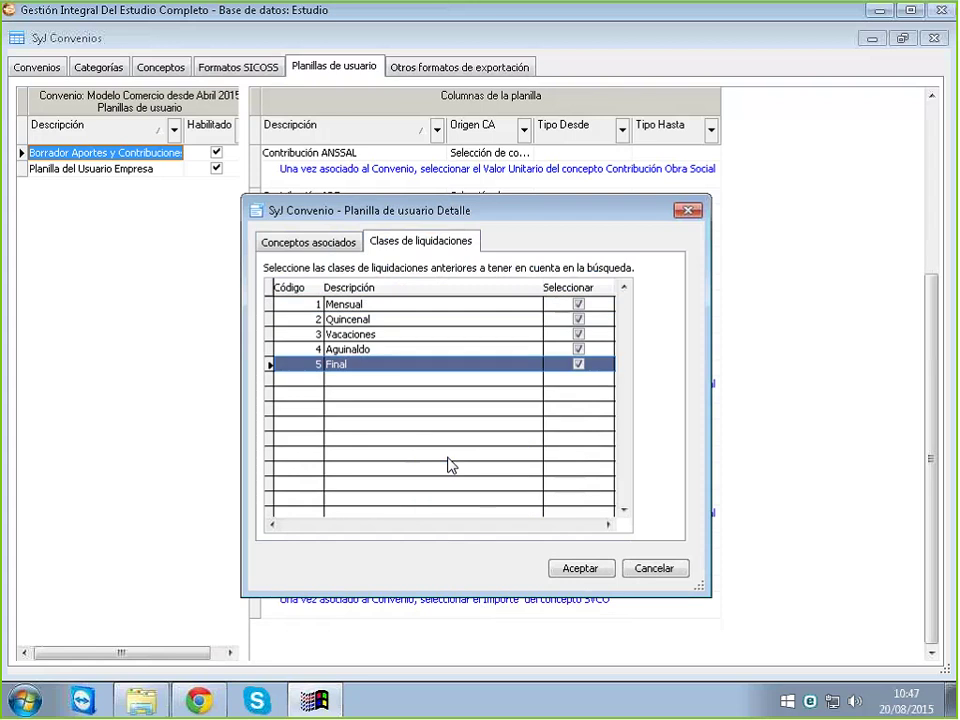
click(574, 572)
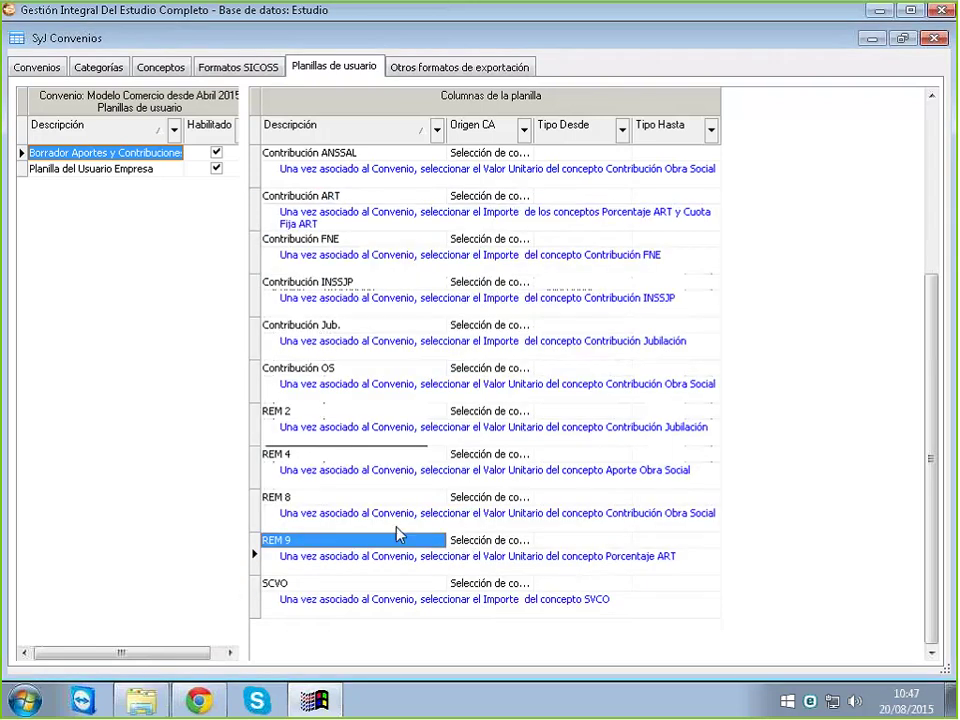
Open the association details of the SCVO column for modification and move the dialog clear of its instructions
click(306, 587)
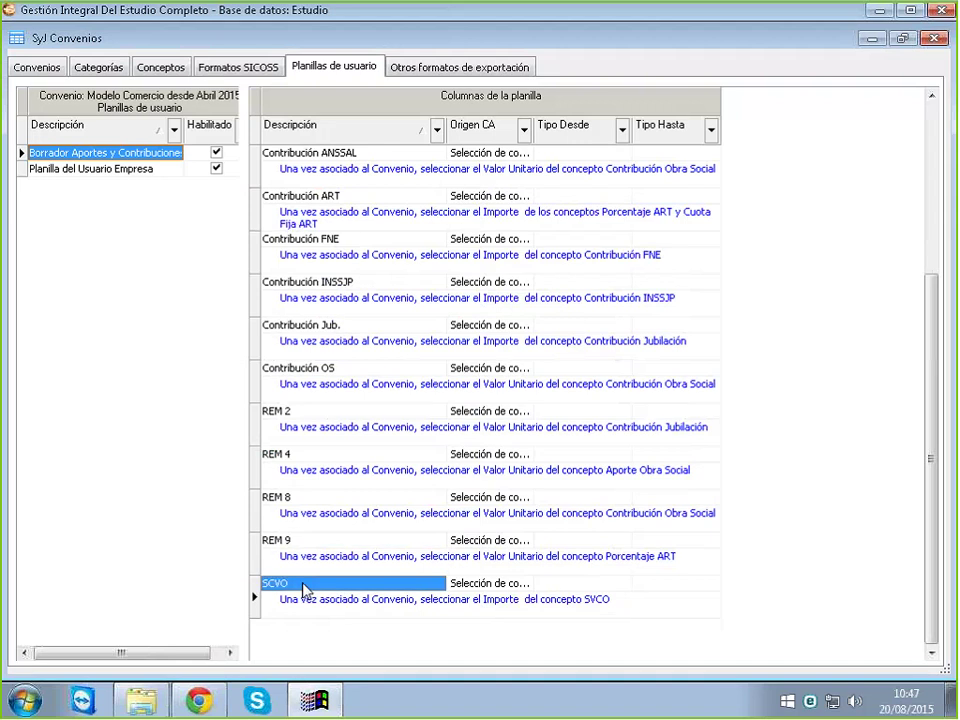
right_click(306, 587)
click(390, 334)
drag(489, 210, 475, 142)
Set the SCVO column's operation to Suma and its column to Importe, and look for its concept in the selection list
click(450, 267)
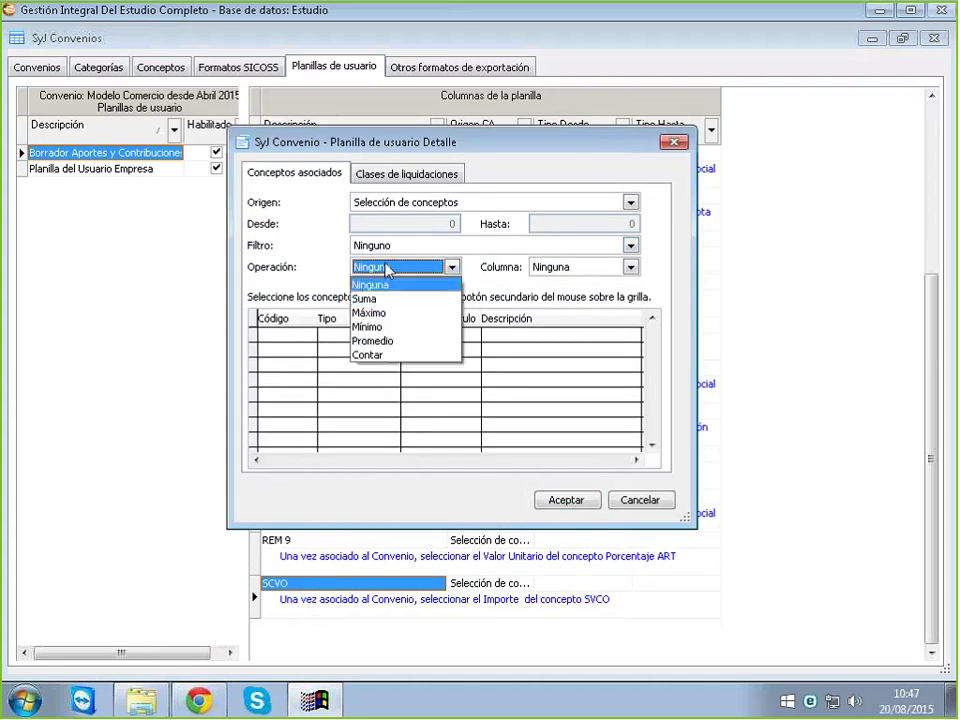
click(377, 299)
click(559, 268)
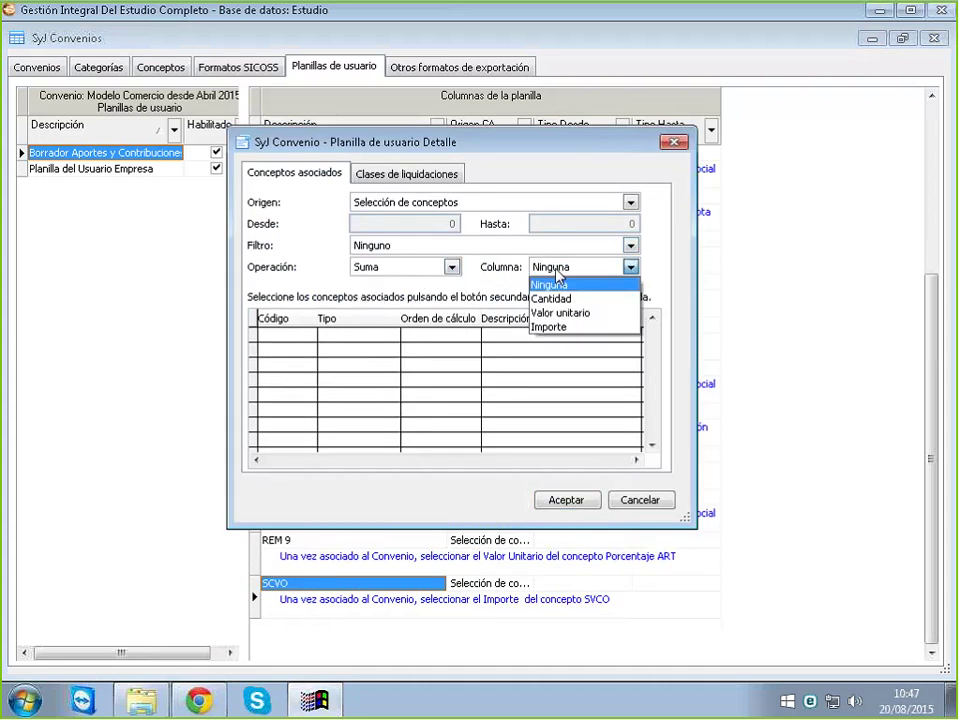
click(550, 327)
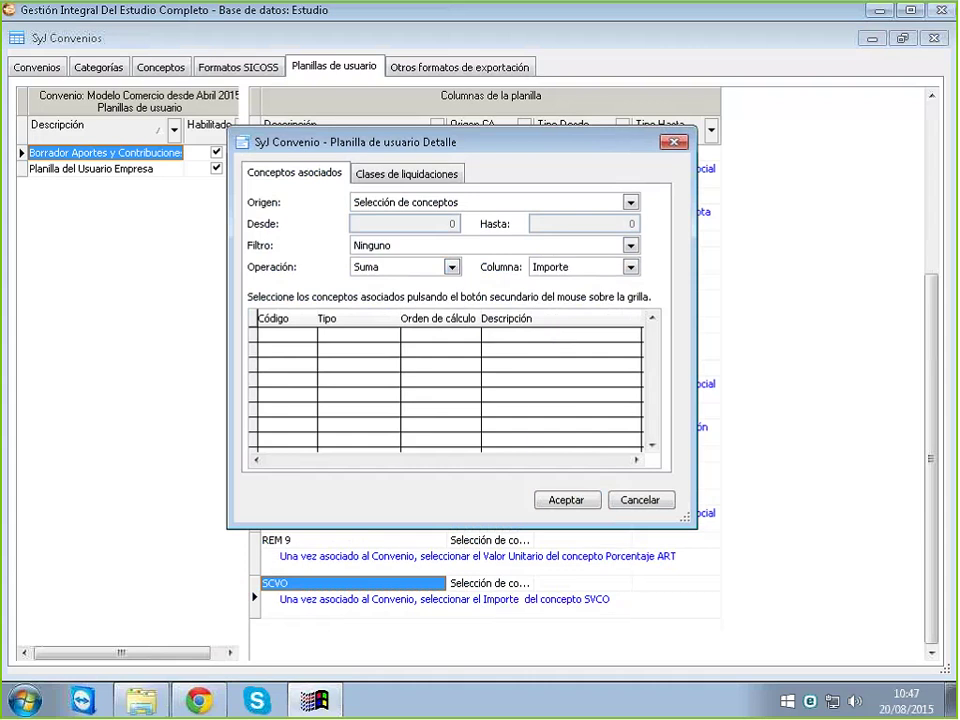
right_click(401, 399)
click(436, 410)
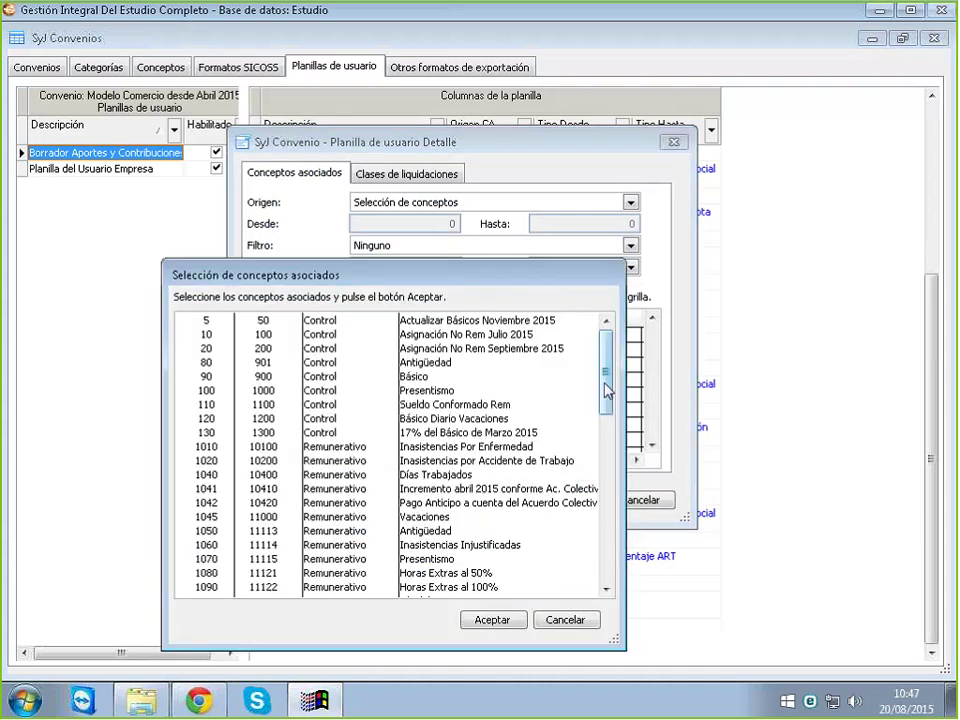
scroll(619, 460, down, 1)
scroll(619, 460, down, 10)
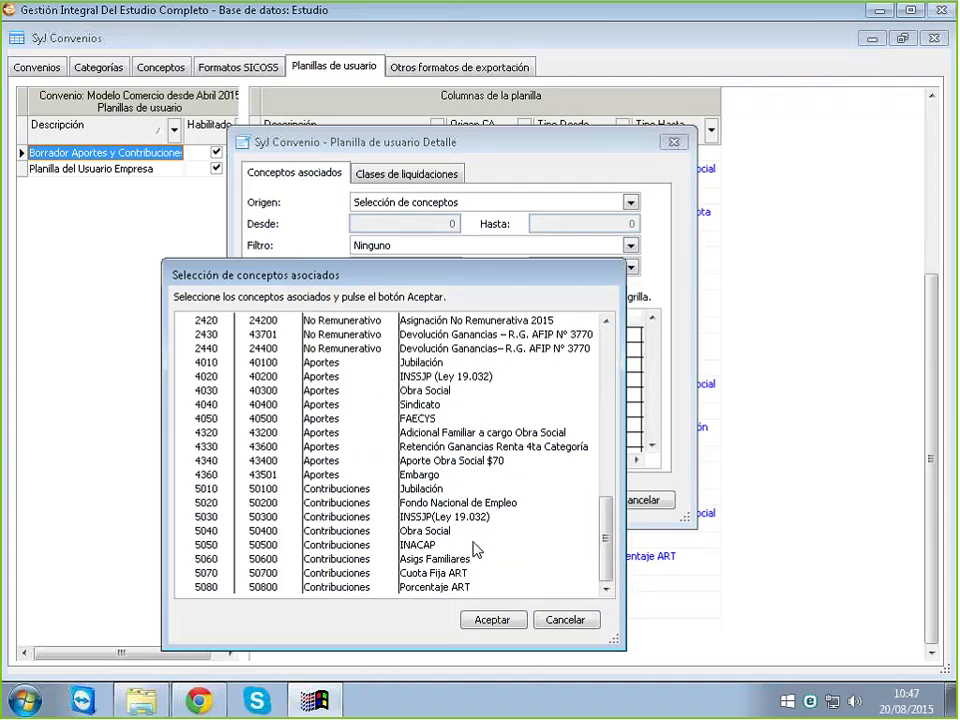
click(565, 620)
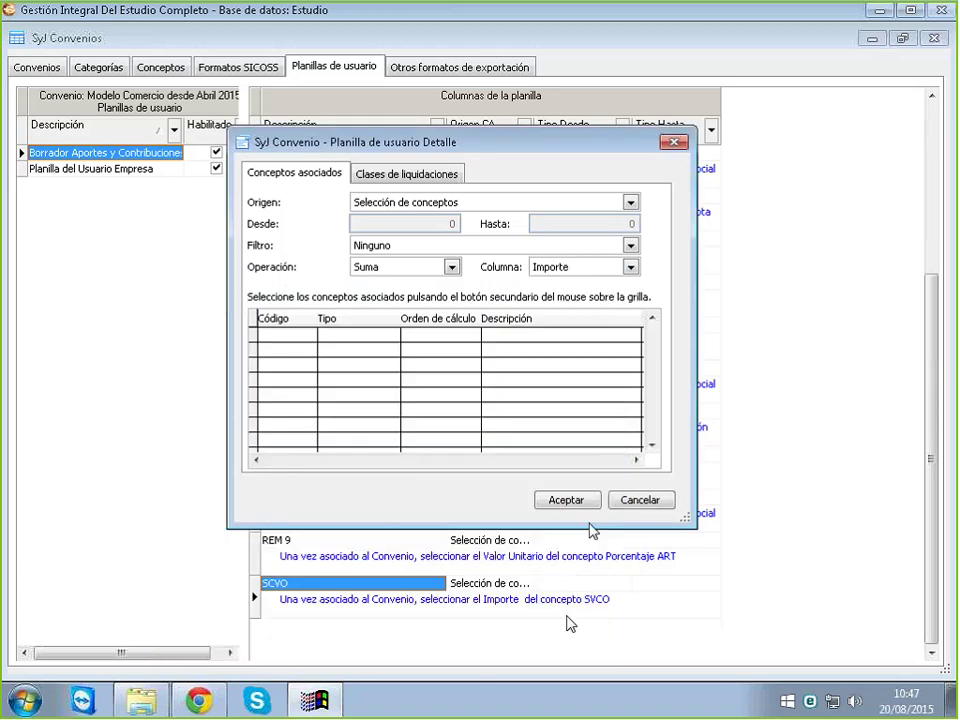
Try the Ninguno origin for the SCVO column, returning it to Selección de conceptos with operation Suma and column Importe
click(389, 204)
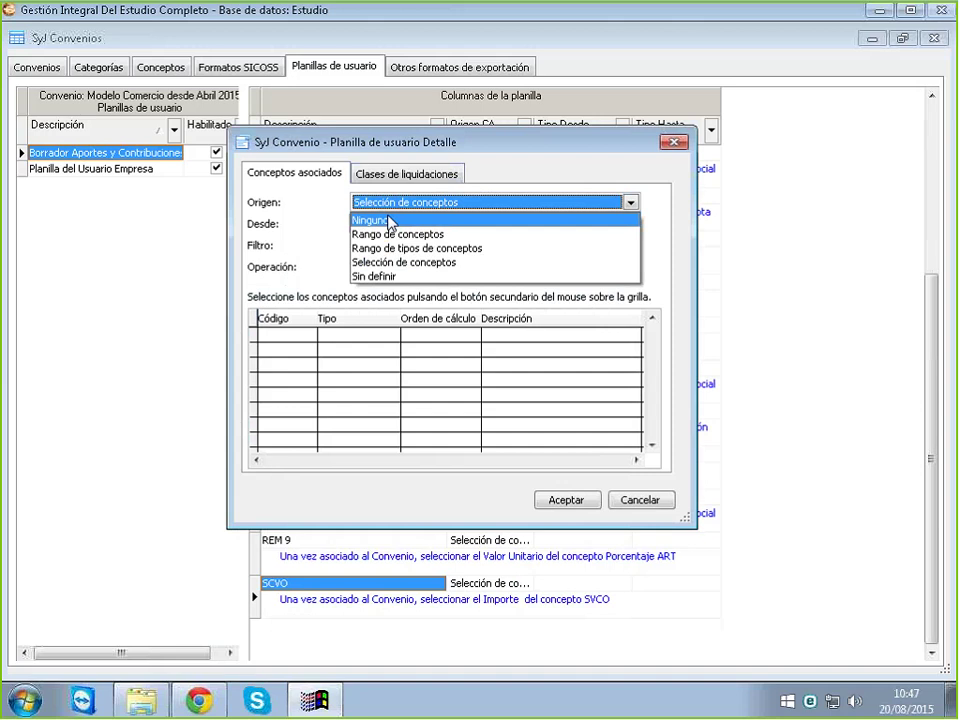
click(390, 221)
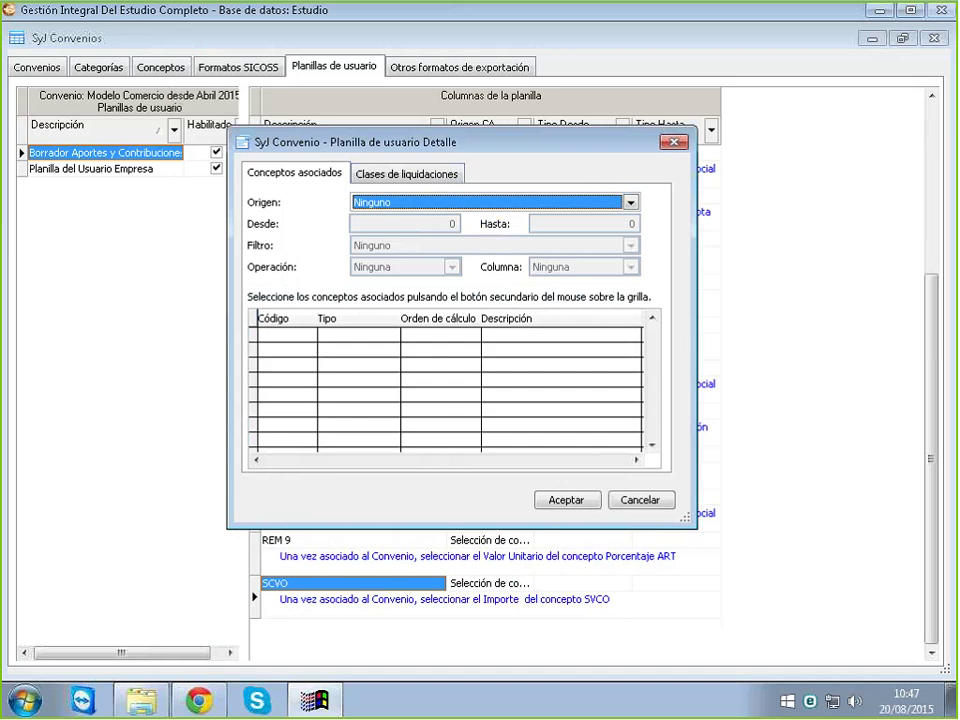
click(413, 204)
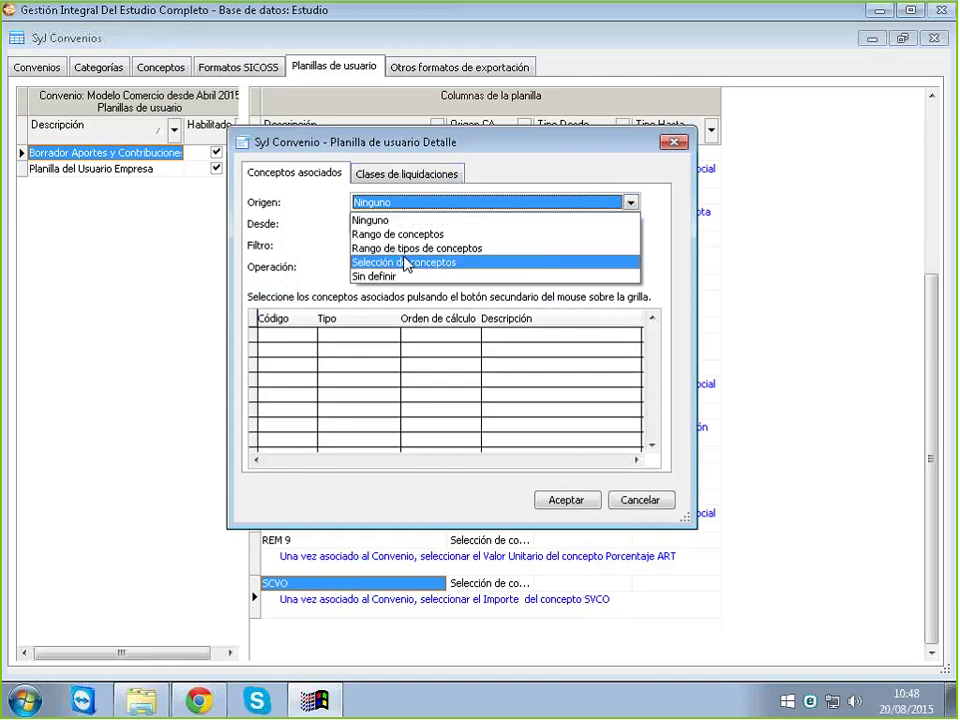
click(404, 262)
click(407, 265)
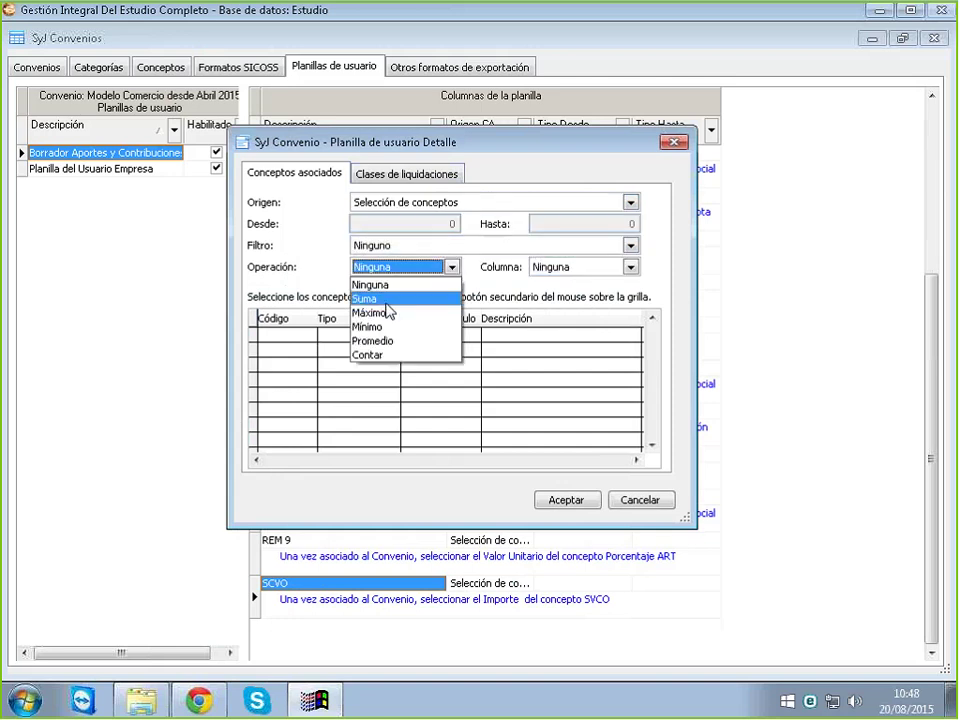
click(385, 297)
click(553, 272)
click(553, 327)
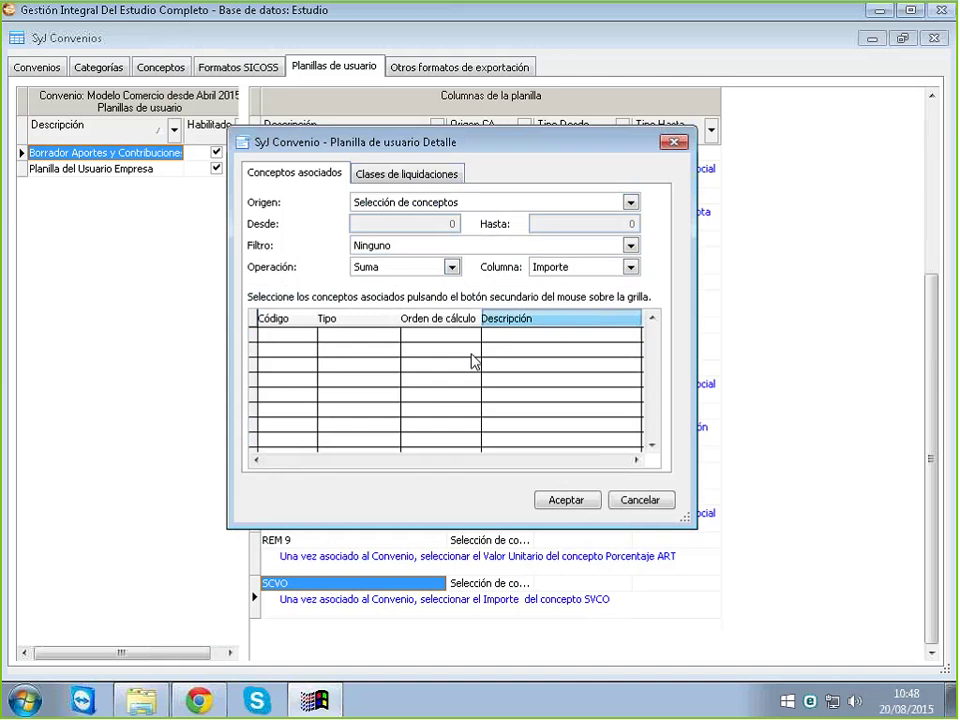
right_click(409, 378)
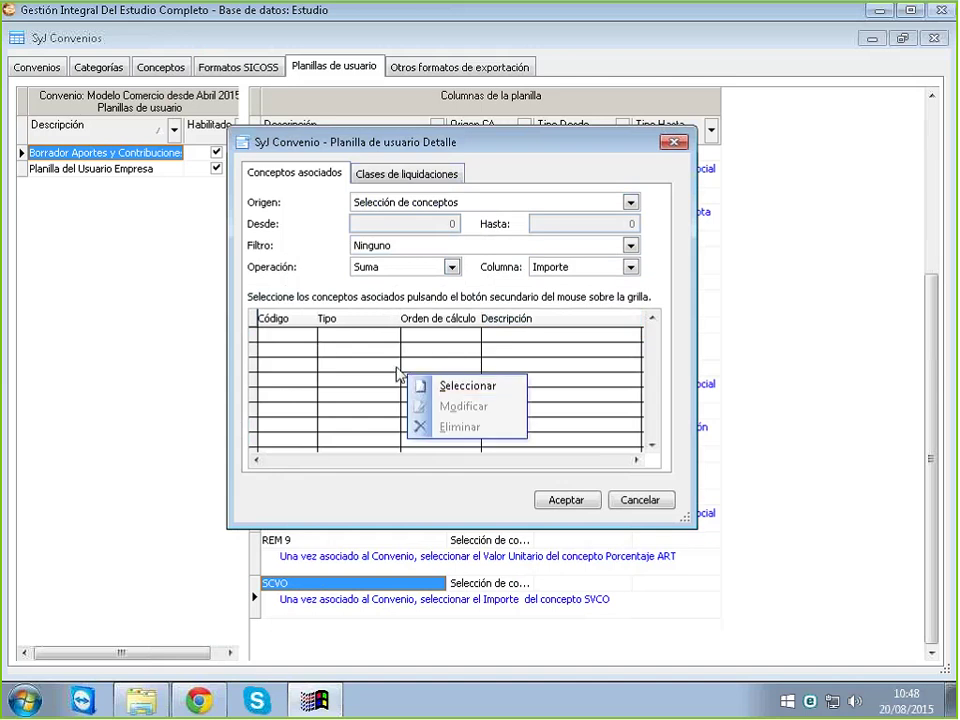
click(420, 386)
Set the origin of the SCVO column's associated concepts to Ninguno and try to accept the details
click(458, 204)
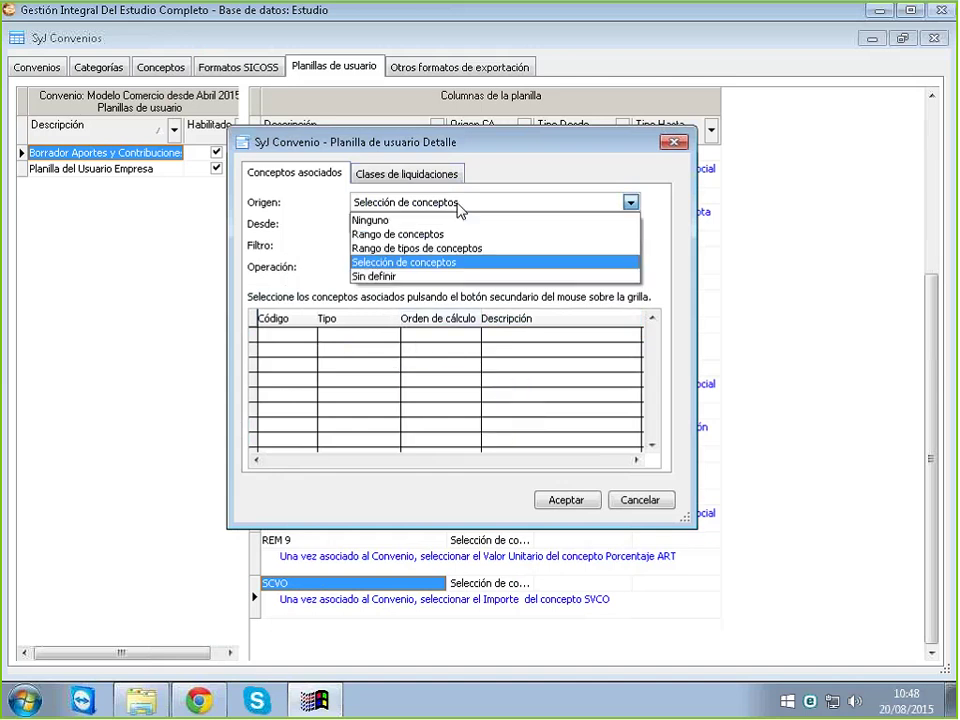
click(381, 219)
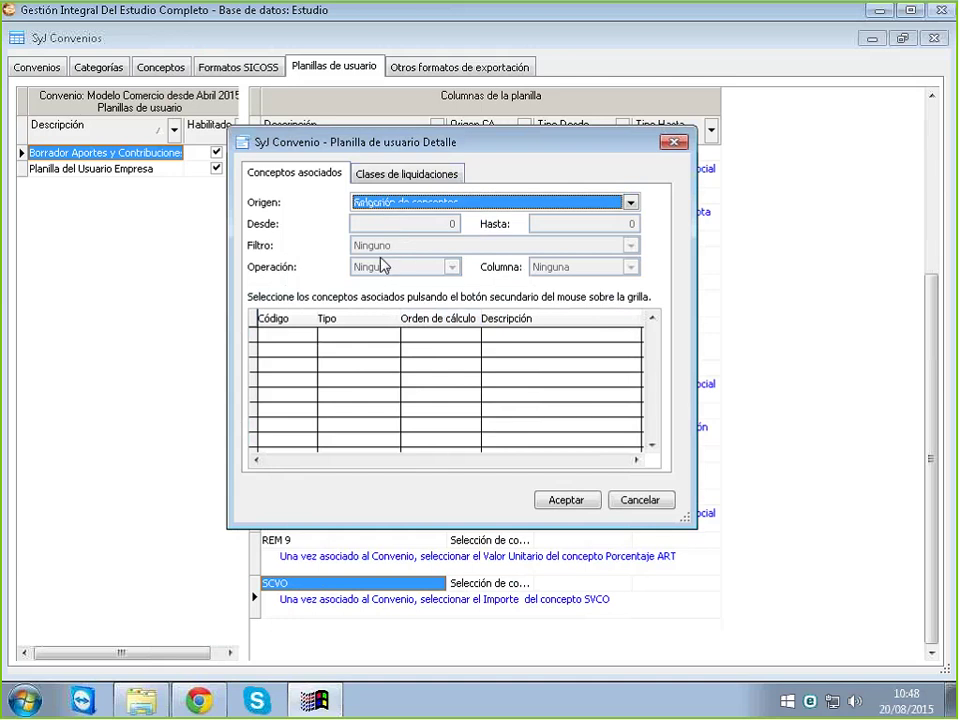
click(561, 503)
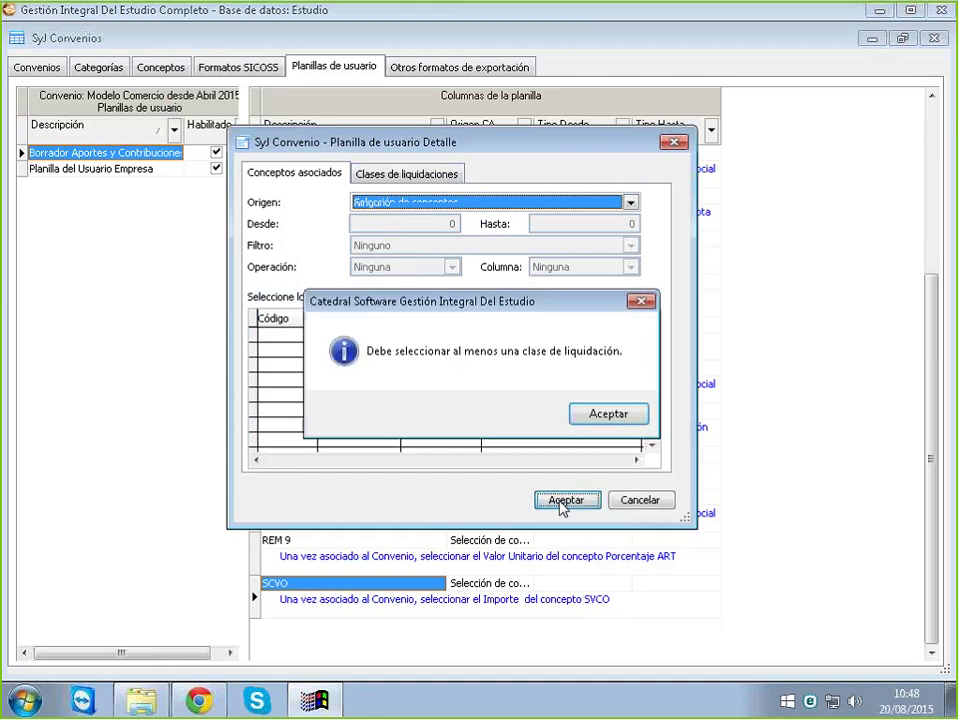
click(607, 413)
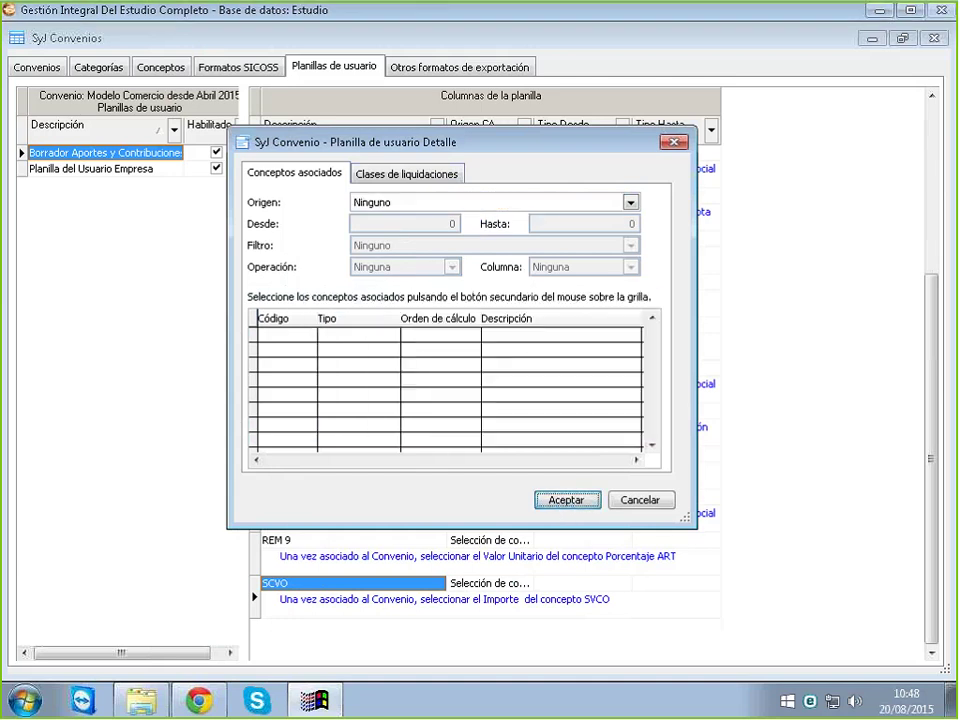
Select all settlement classes for the SCVO column and accept its association details
click(406, 174)
right_click(361, 389)
click(406, 399)
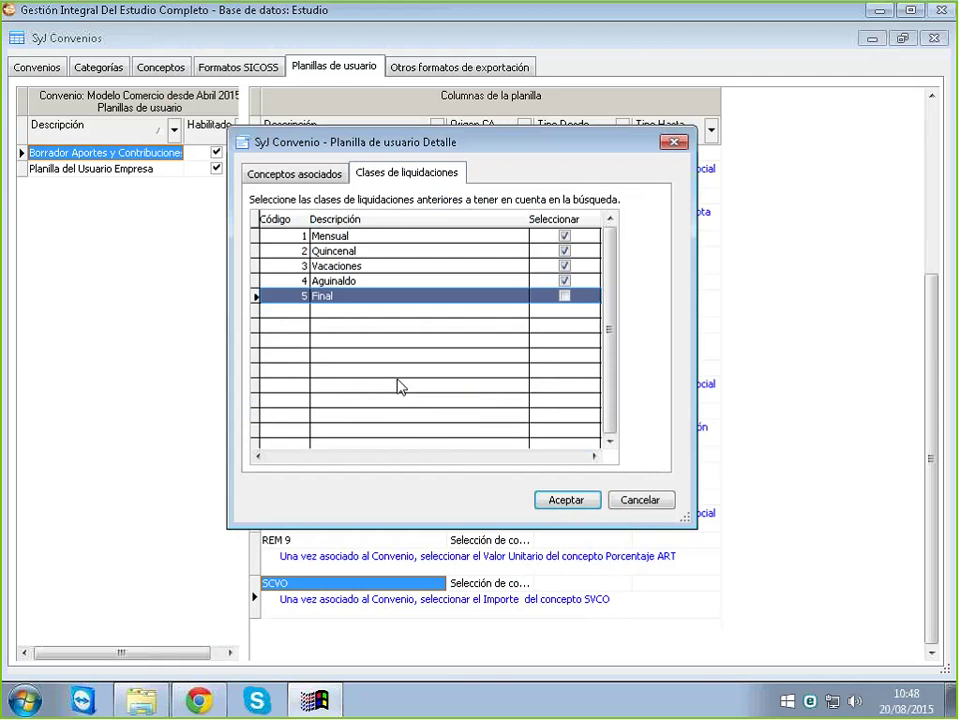
click(484, 418)
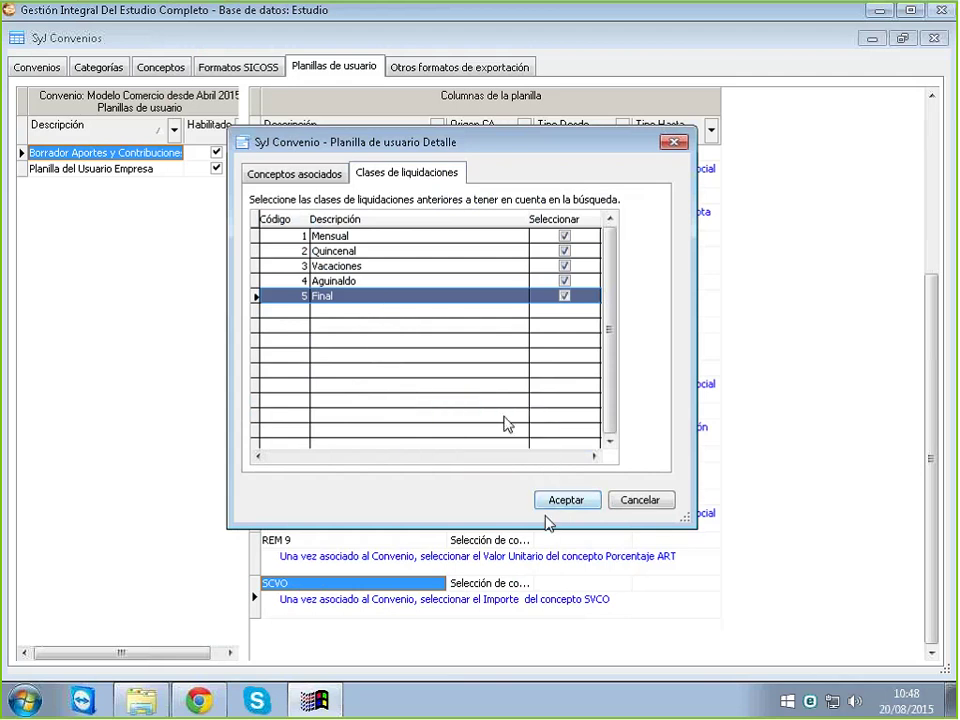
click(566, 501)
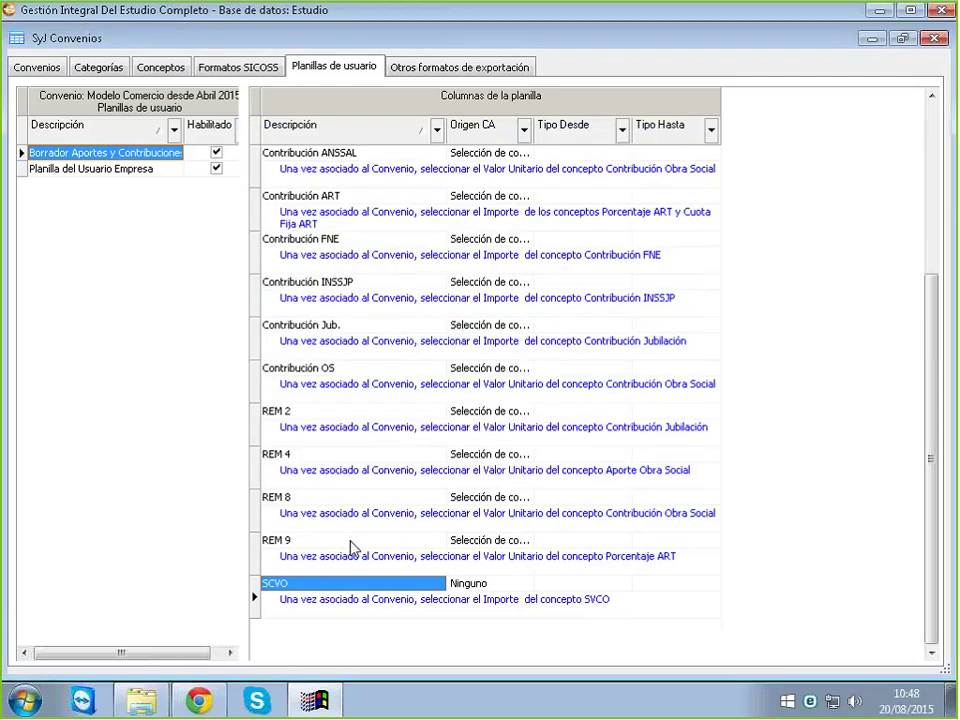
Review the column lists of the Borrador Aportes y Contribuciones sheet and the Planilla del Usuario Empresa sheet
scroll(292, 487, up, 5)
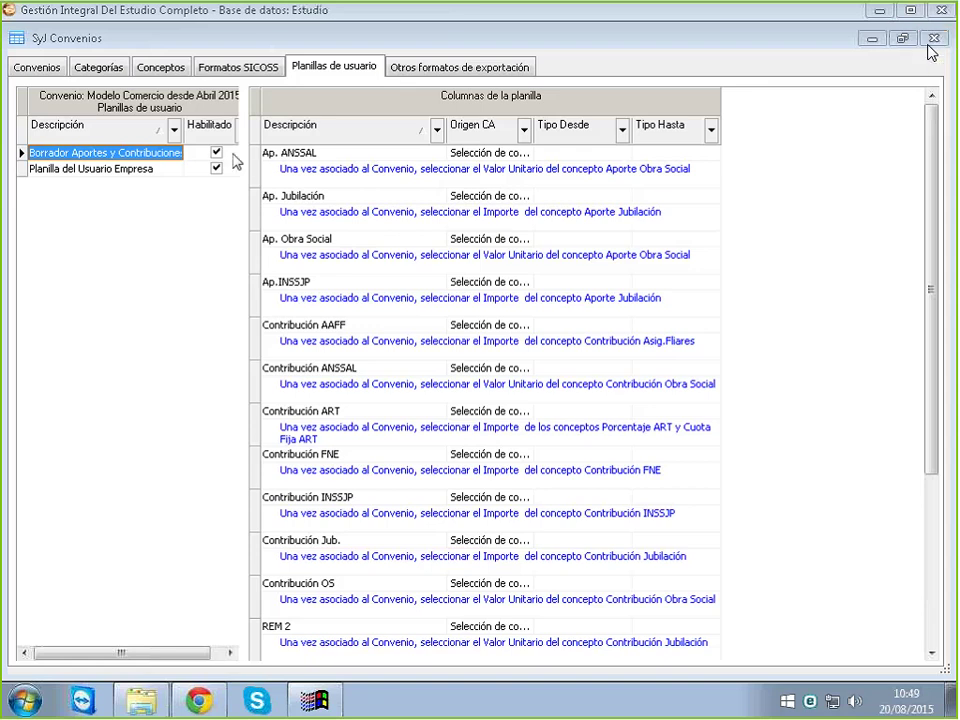
click(145, 172)
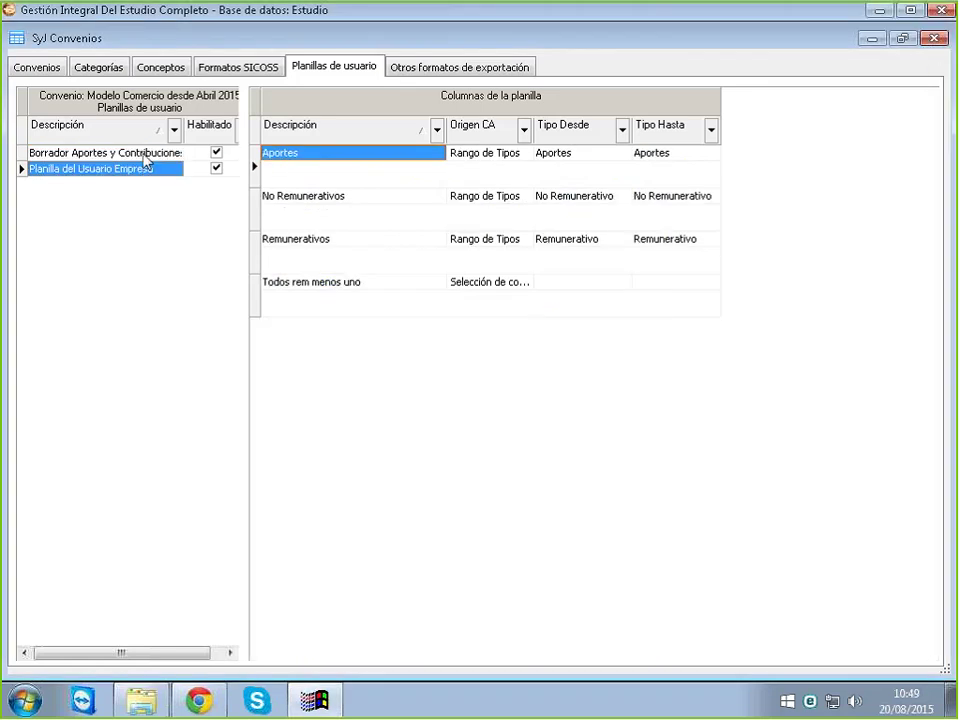
click(144, 156)
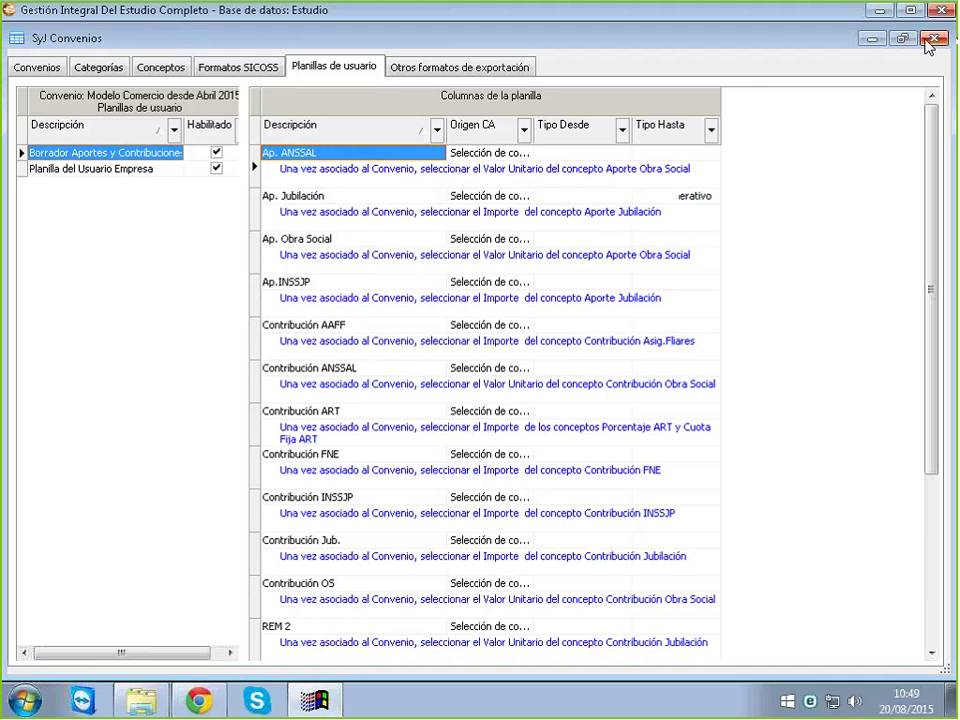
Close the SyJ Convenios window and collapse the Archivos branch of Sueldos y Jornales
click(932, 38)
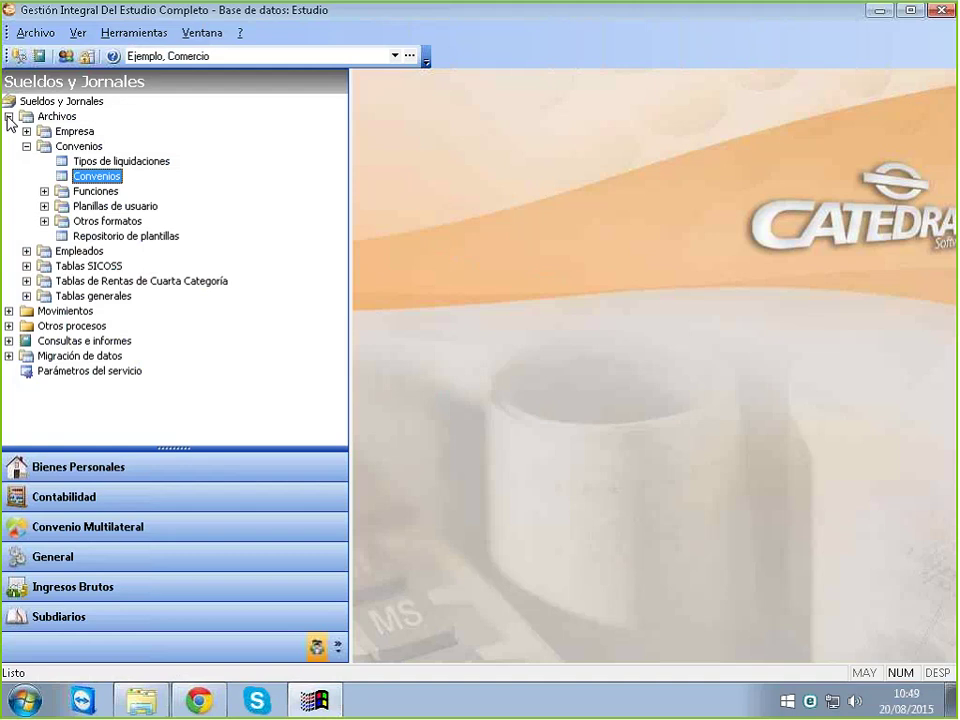
click(8, 117)
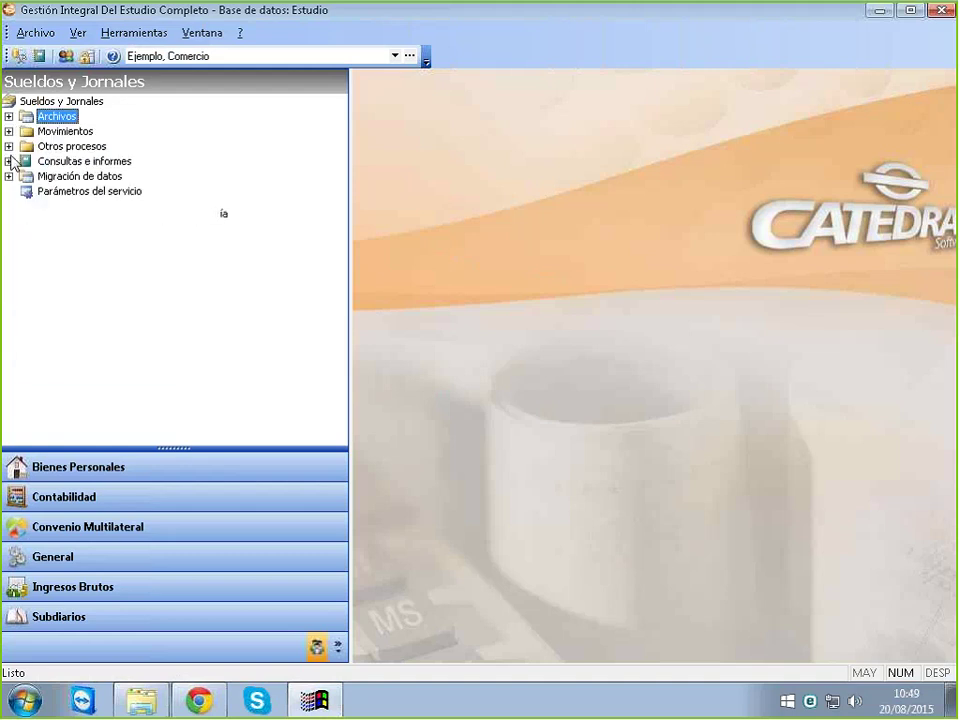
Open the Planillas de usuario query under Consultas e informes > Liquidaciones and choose the Borrador Aportes y Contribuciones sheet
click(8, 161)
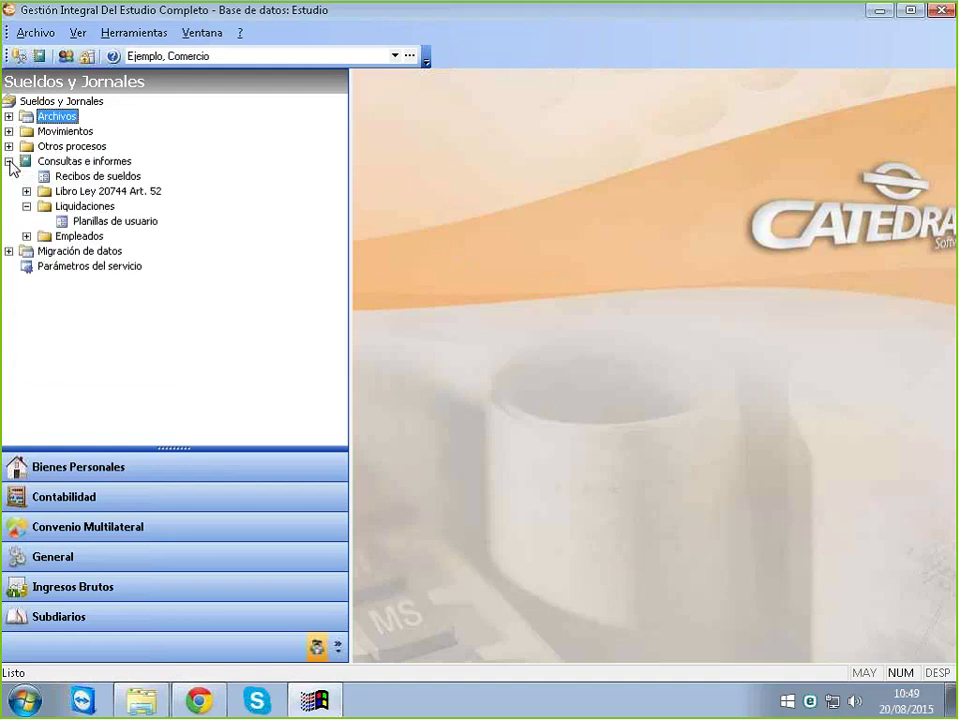
click(86, 222)
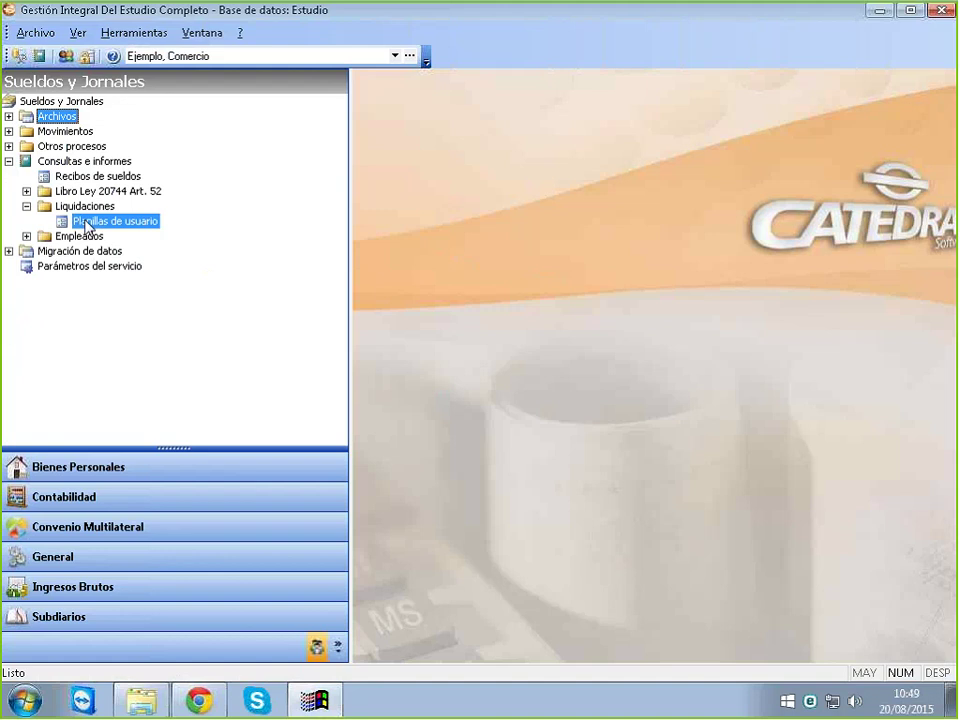
double_click(86, 222)
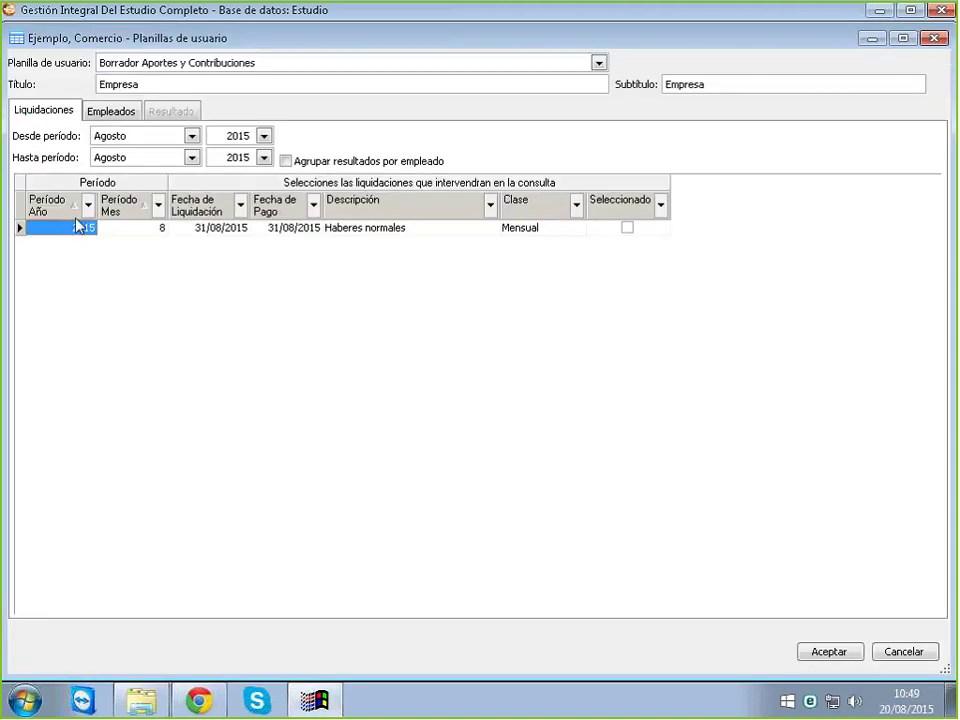
click(258, 66)
click(260, 67)
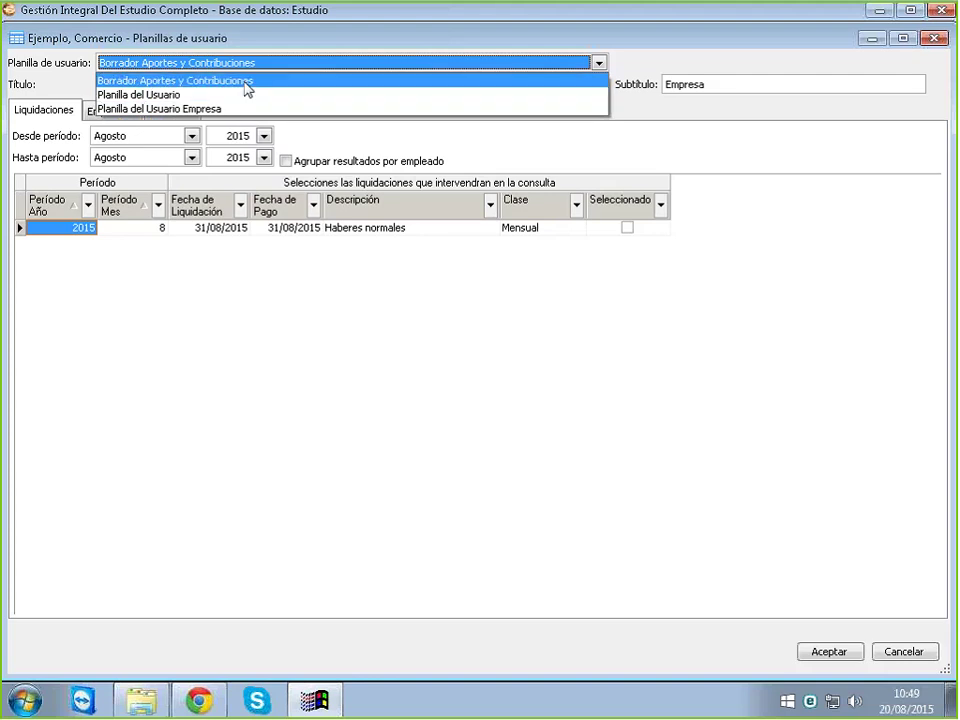
click(247, 81)
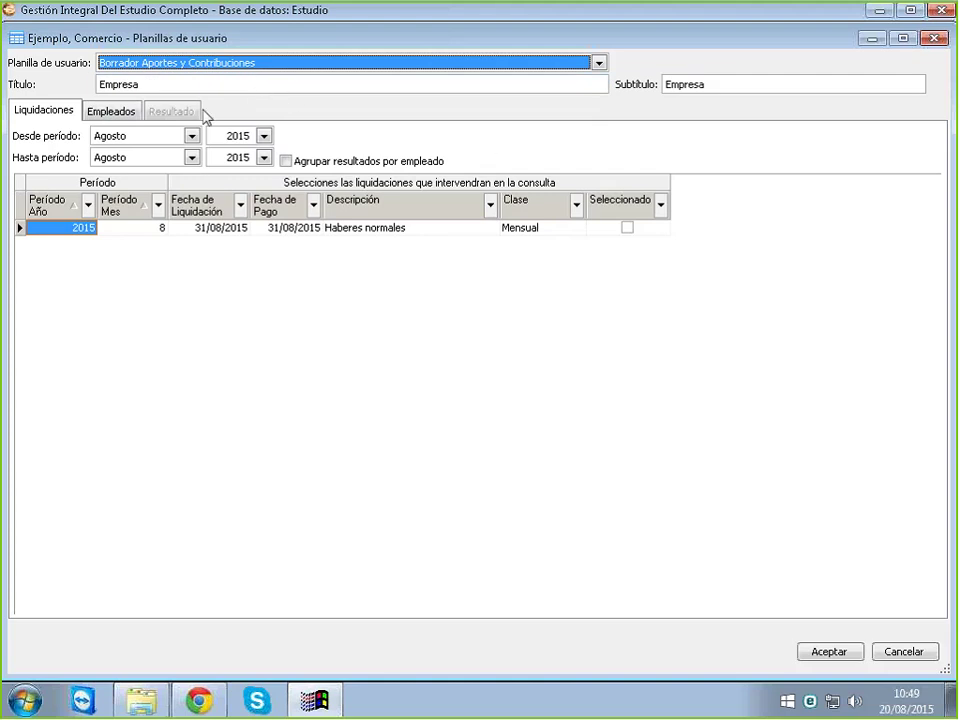
Set both the title and the subtitle of the sheet to "otro"
drag(148, 86, 21, 92)
drag(836, 86, 735, 86)
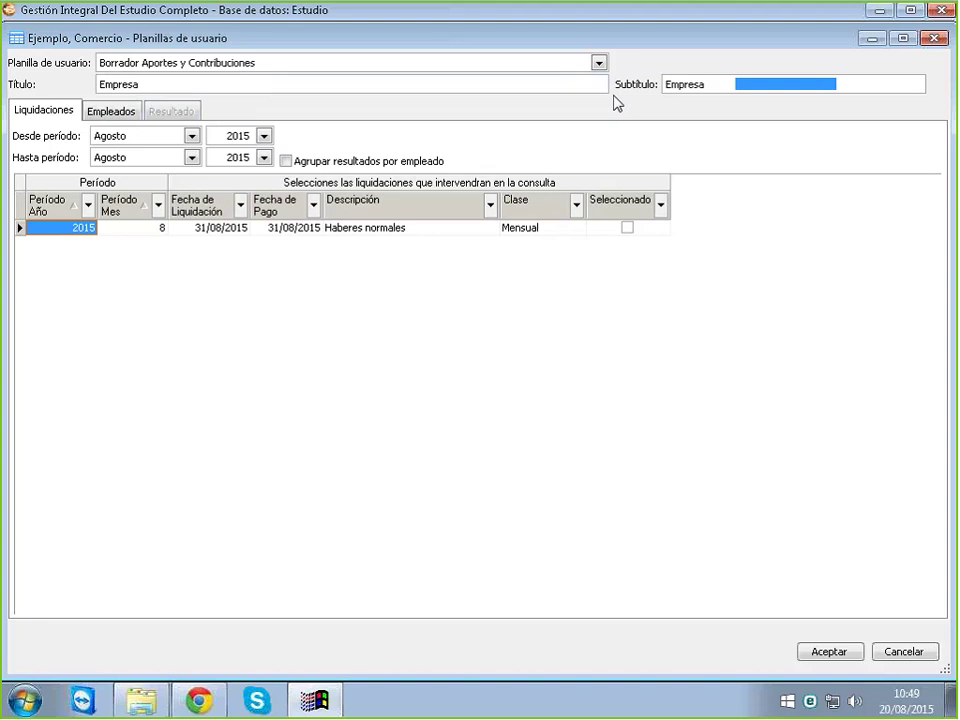
click(728, 86)
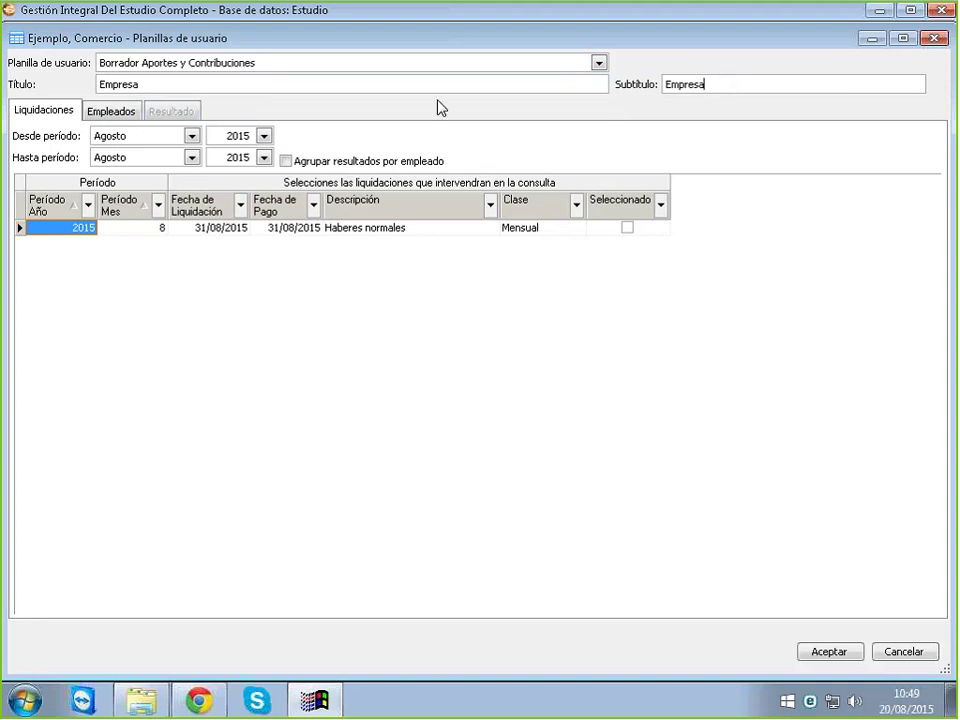
drag(175, 86, 12, 101)
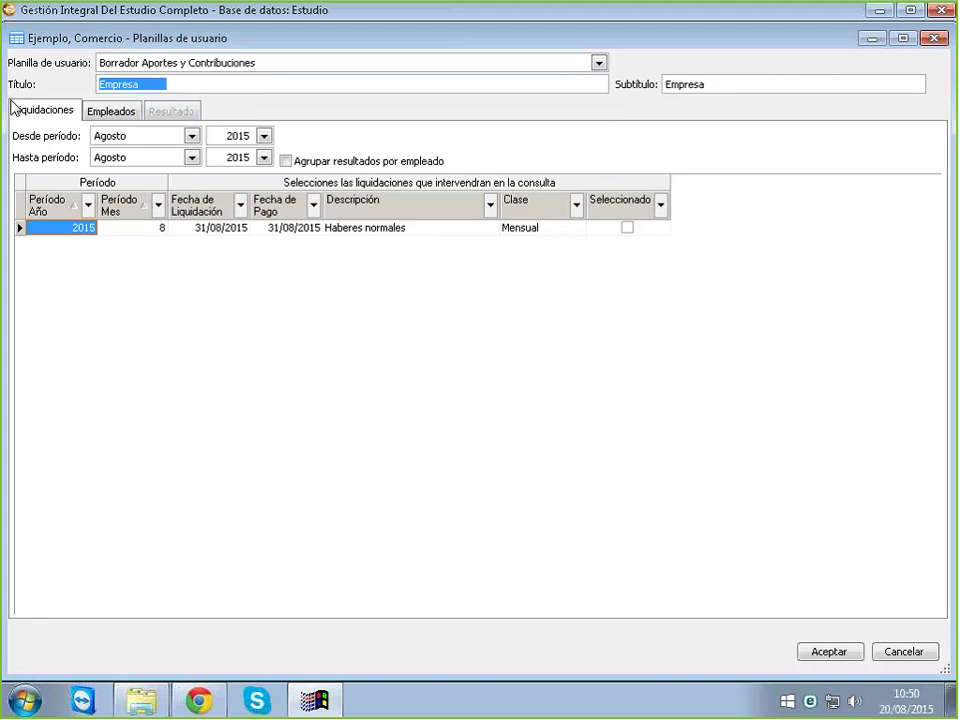
text(o)
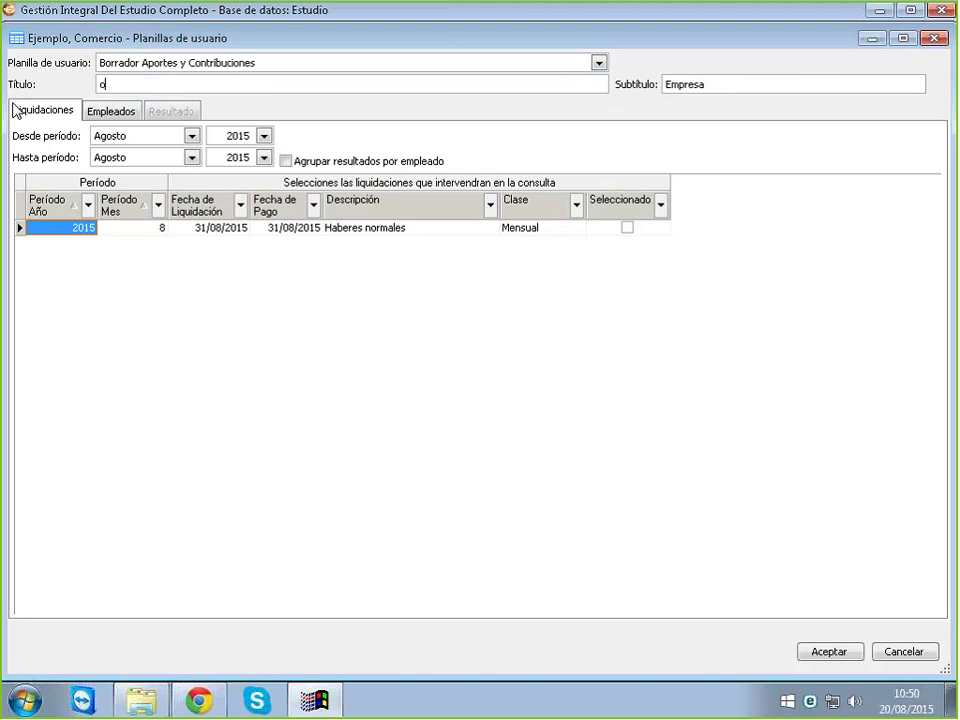
text(tro)
click(729, 83)
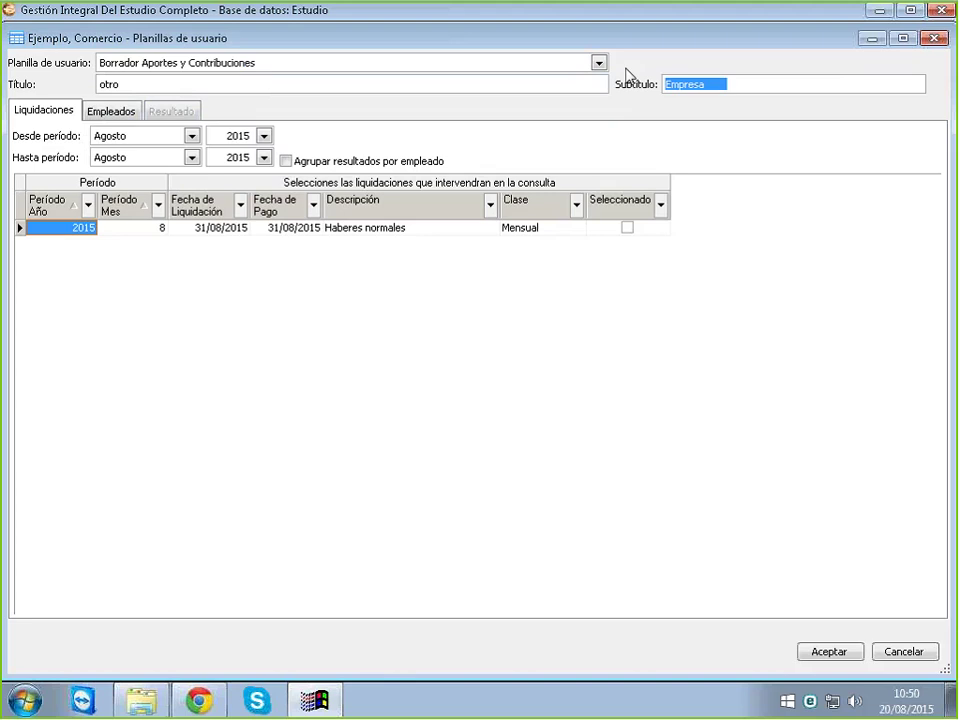
text(otro)
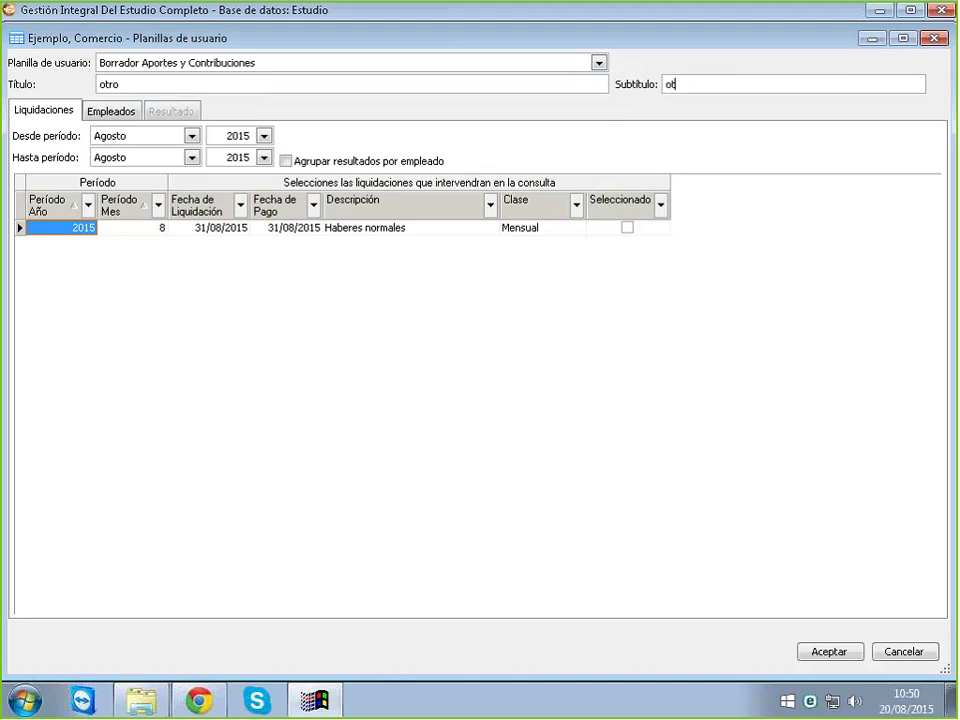
Clear the subtitle and the title of the sheet so that both fields are empty
key(BackSpace)
key(BackSpace)
key(BackSpace)
key(BackSpace)
double_click(121, 85)
key(BackSpace)
key(BackSpace)
key(BackSpace)
key(BackSpace)
key(BackSpace)
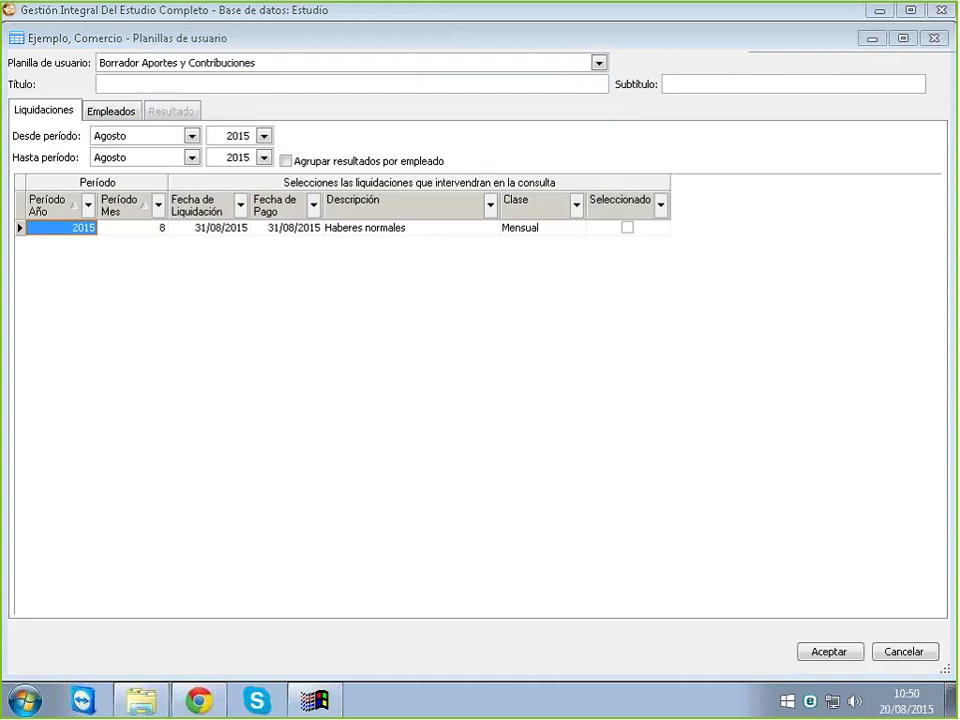
Select the August 2015 Haberes normales settlement and generate the sheet's result
click(627, 227)
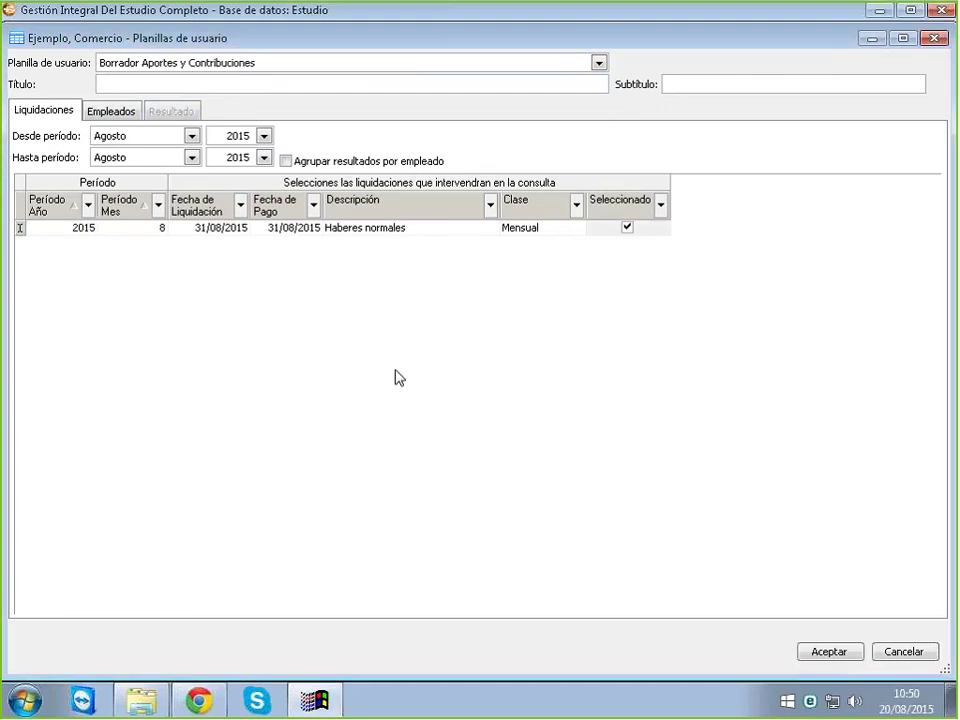
click(833, 653)
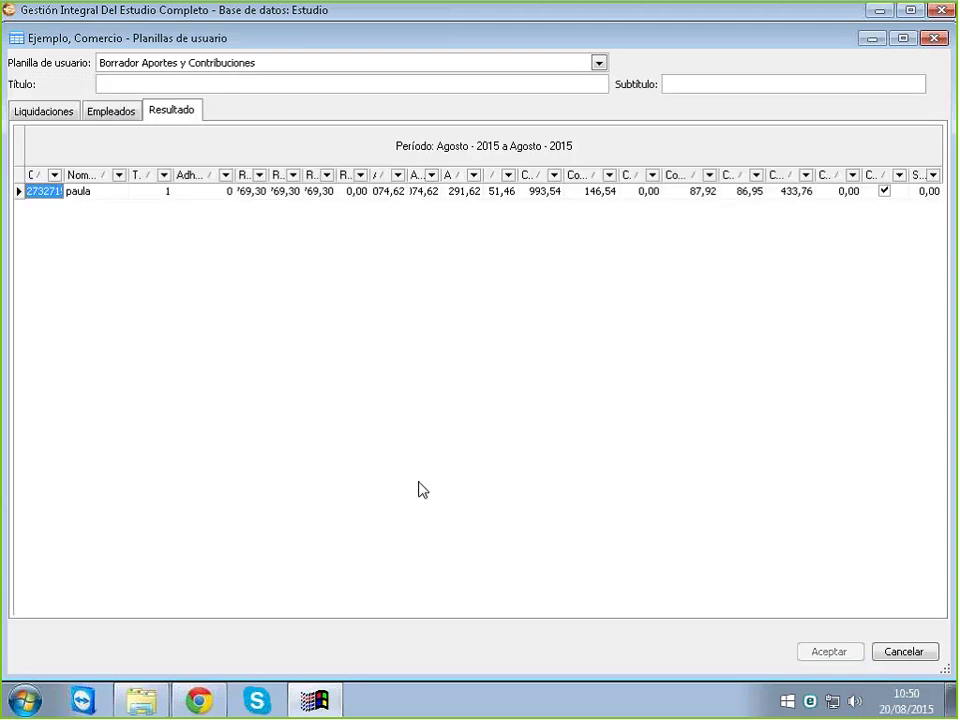
click(832, 85)
Import the Aportes y Contribuciones design for the result grid from the Planilla del Usuario A y C folder
right_click(278, 307)
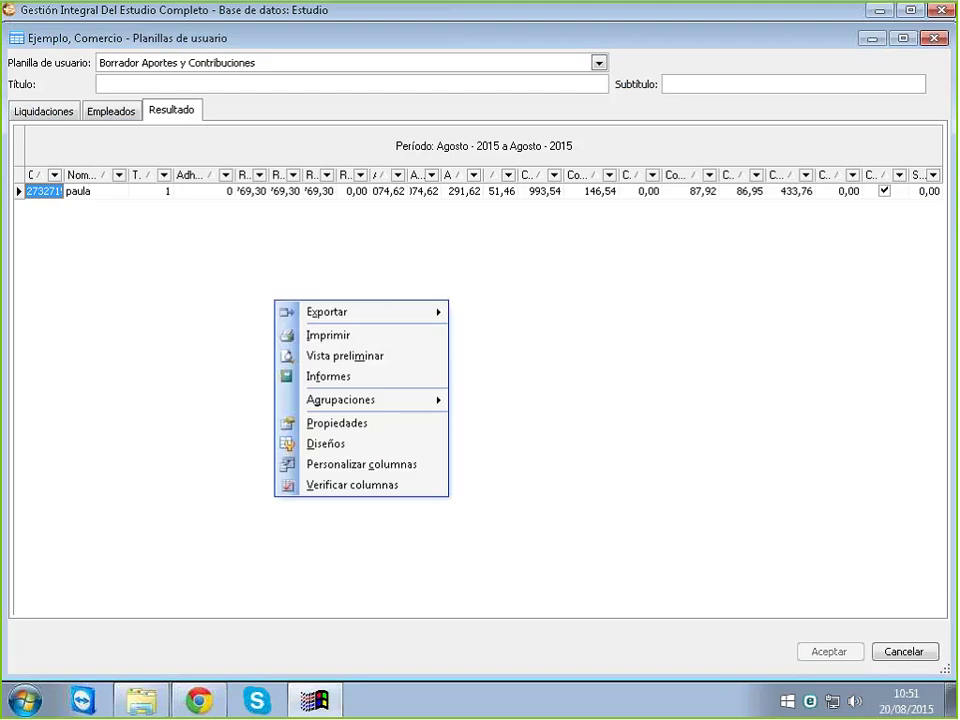
click(330, 444)
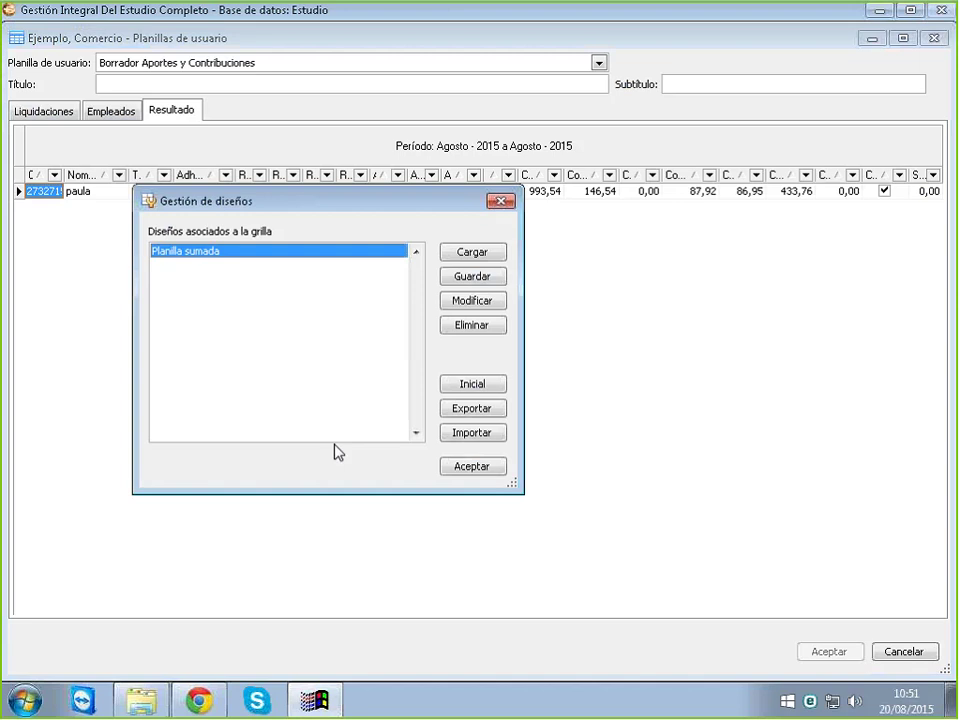
click(453, 432)
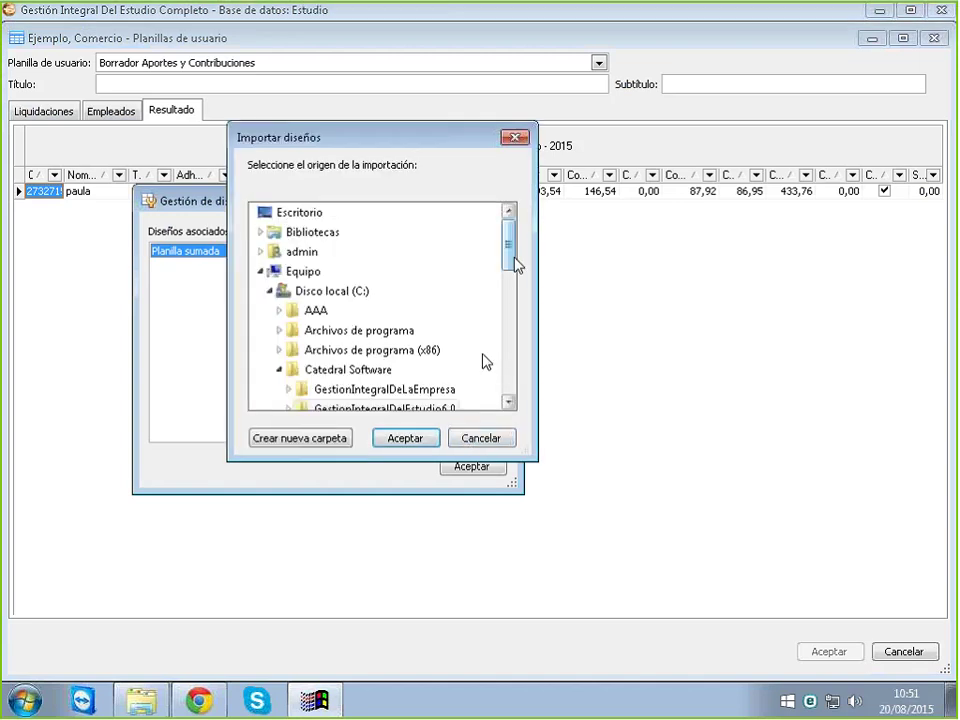
drag(514, 264, 516, 340)
click(352, 338)
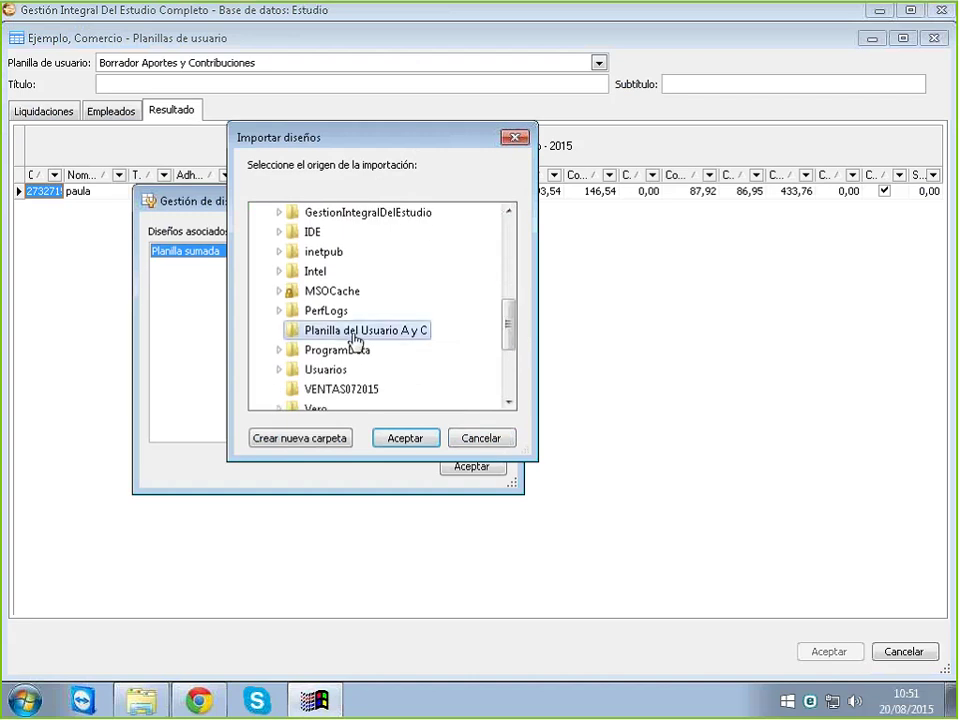
click(404, 440)
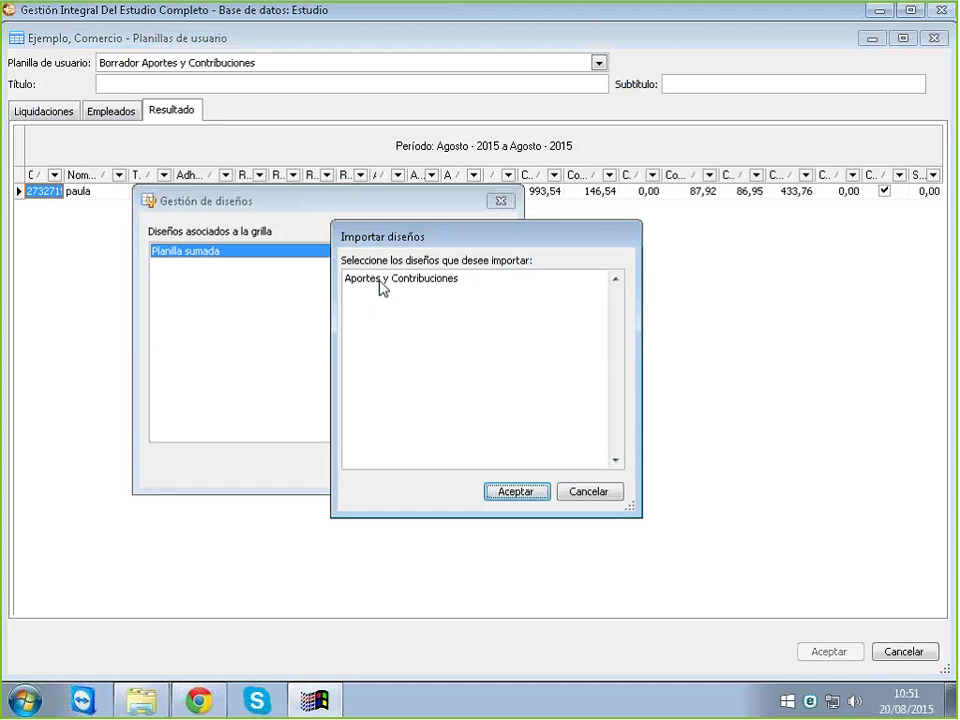
click(382, 281)
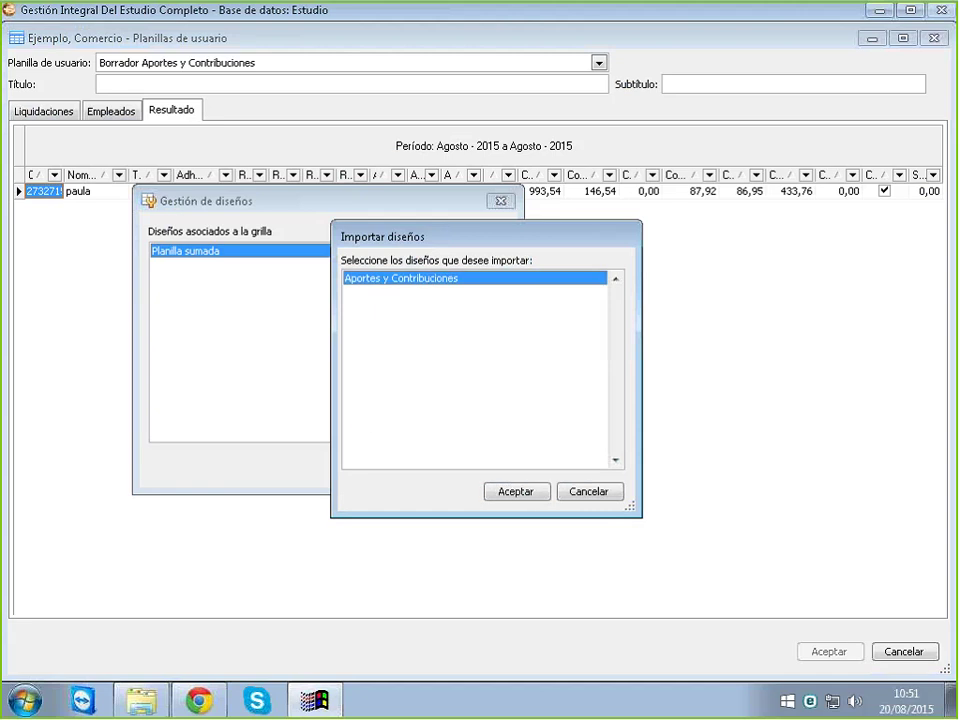
click(503, 492)
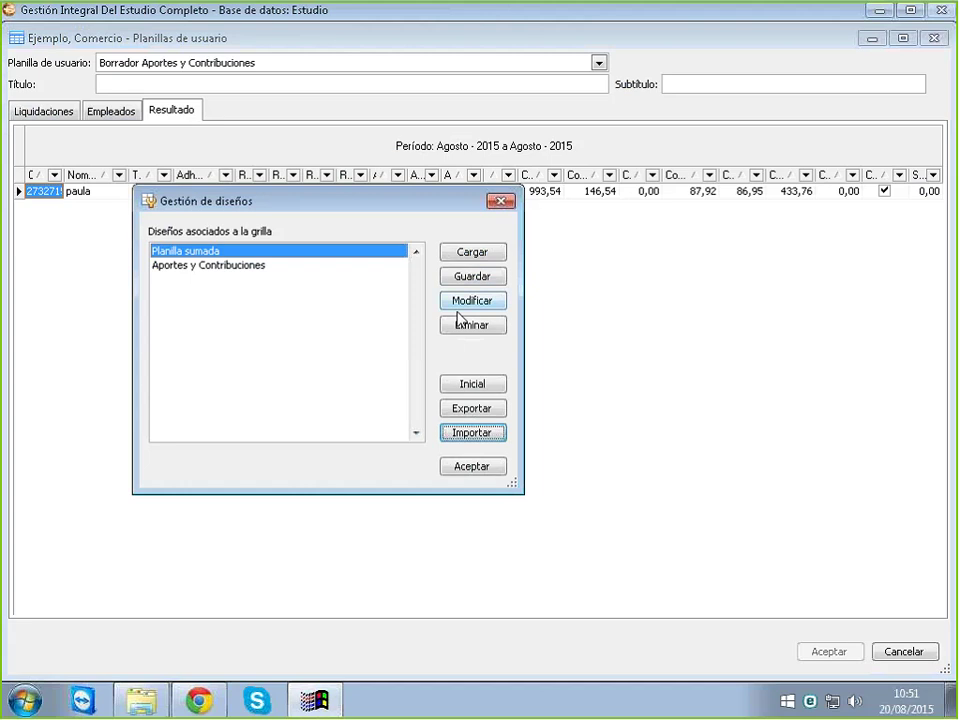
Load the Planilla sumada design into the result grid and close the design manager
click(470, 254)
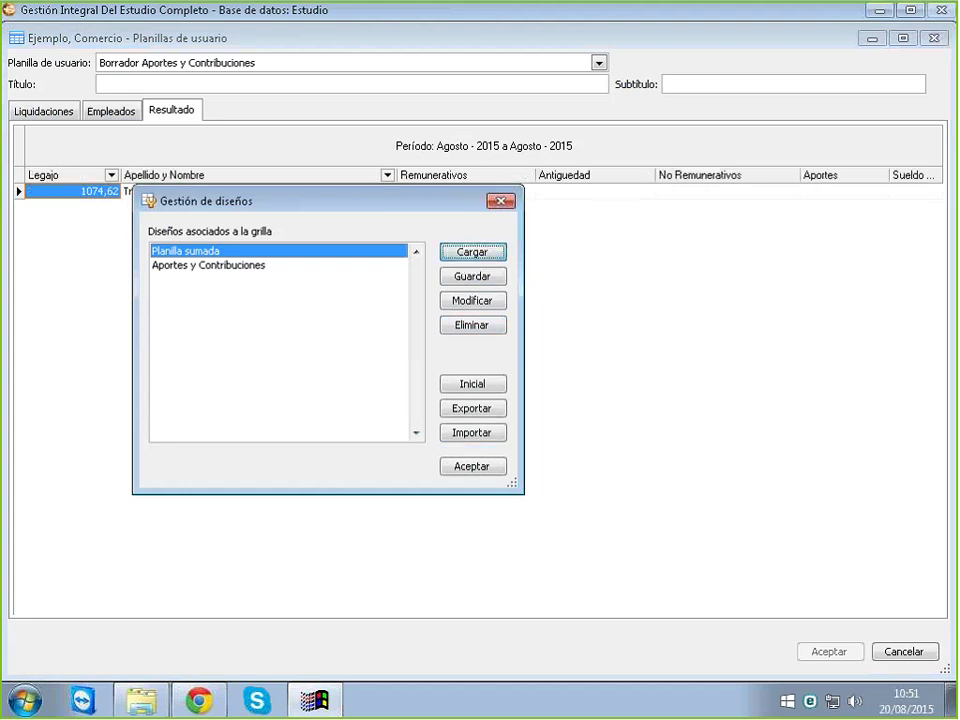
click(509, 204)
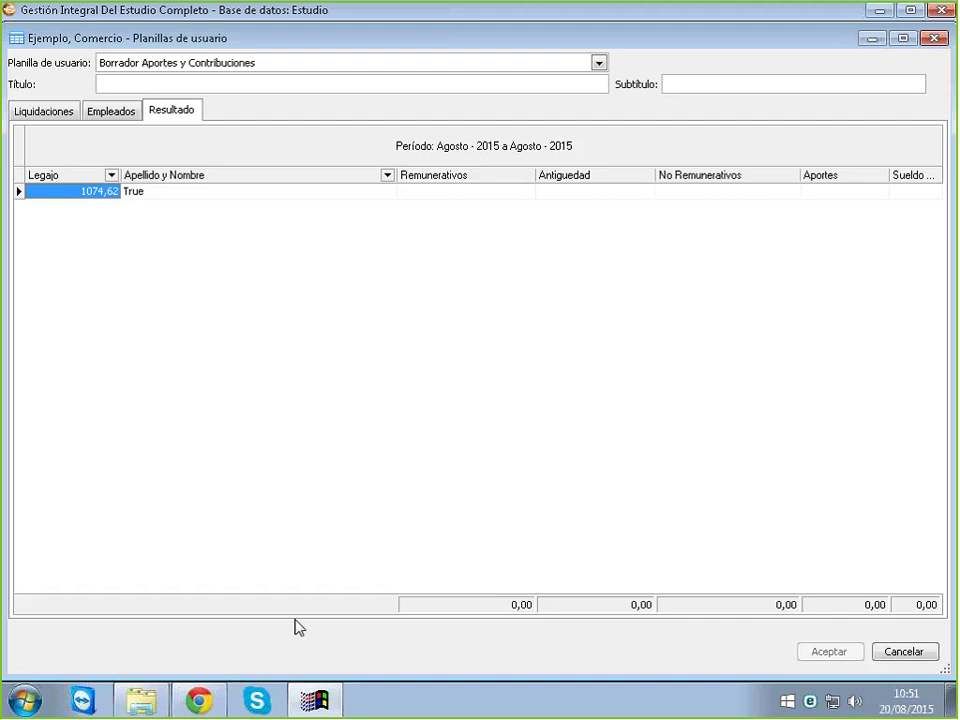
Load the Aportes y Contribuciones design into the result grid and close the design manager
right_click(384, 332)
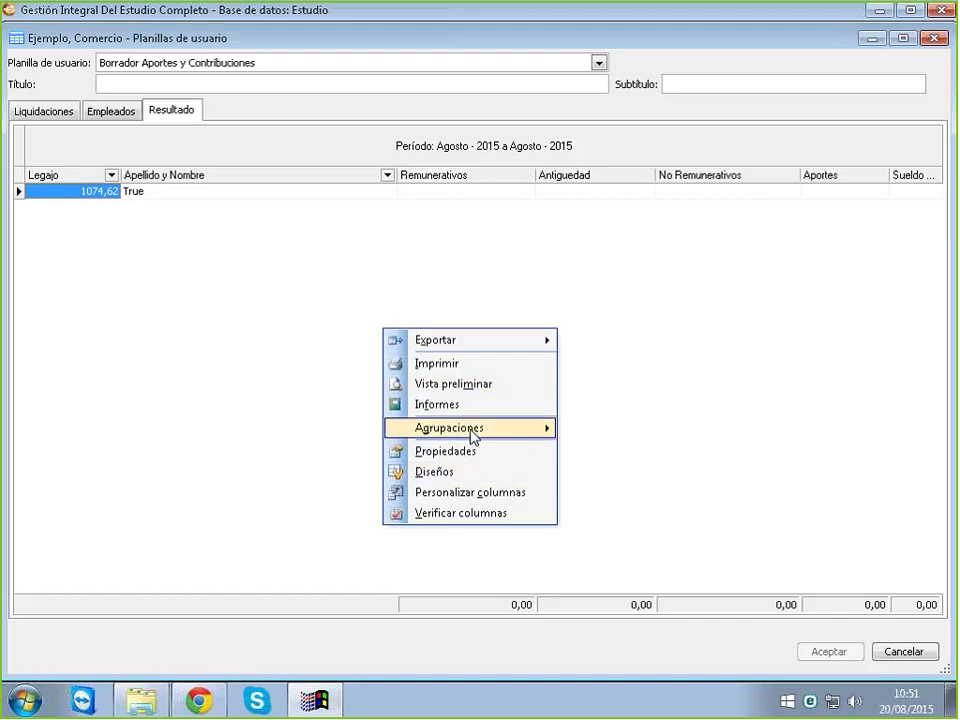
click(460, 474)
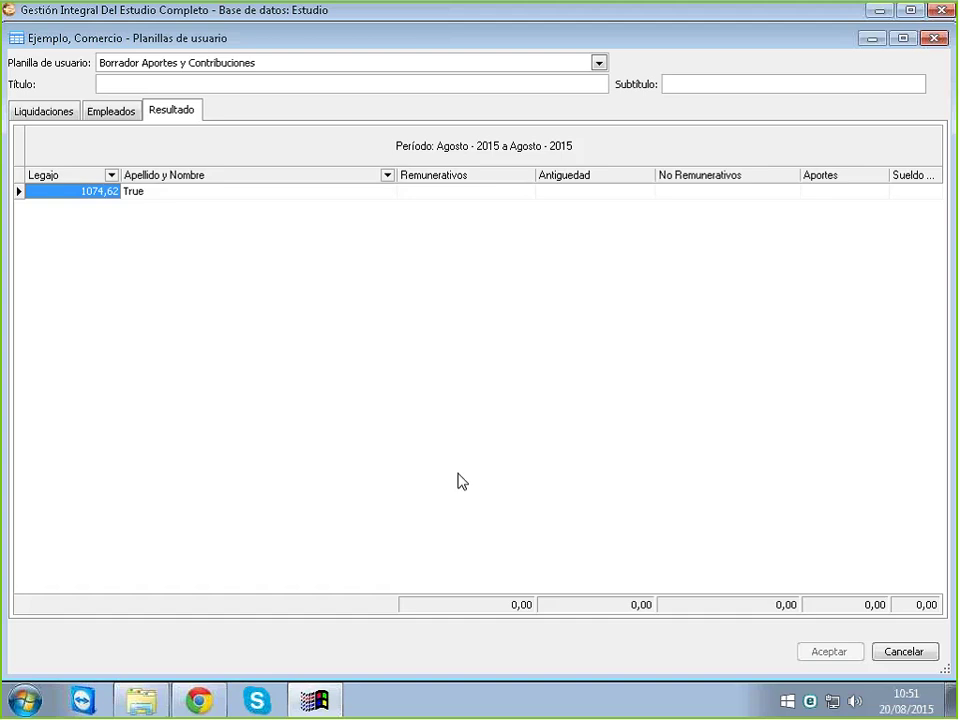
click(229, 268)
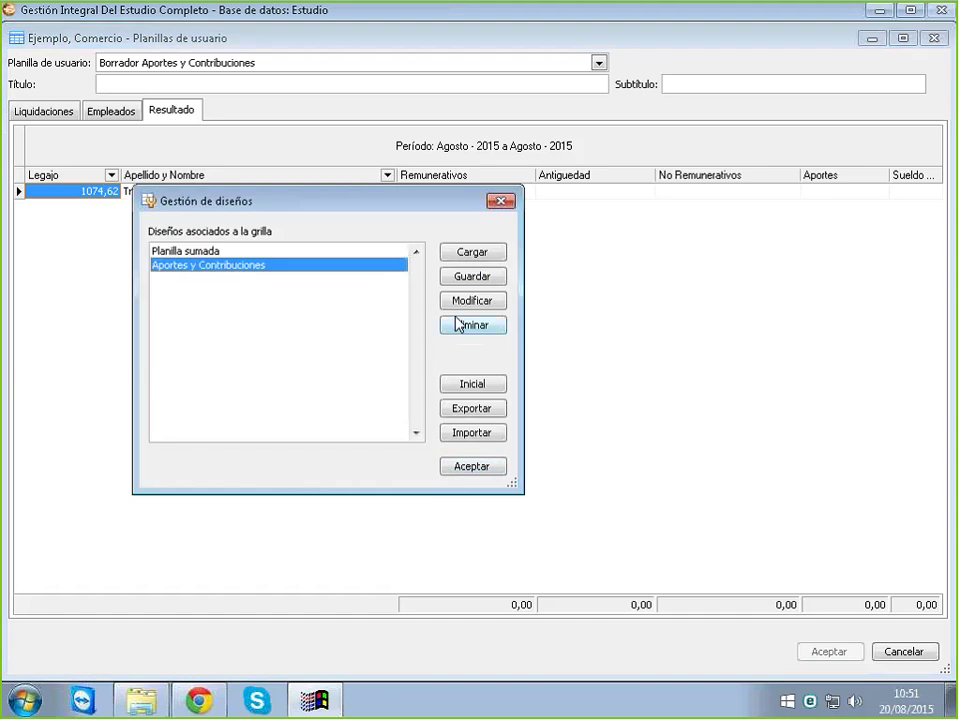
click(472, 255)
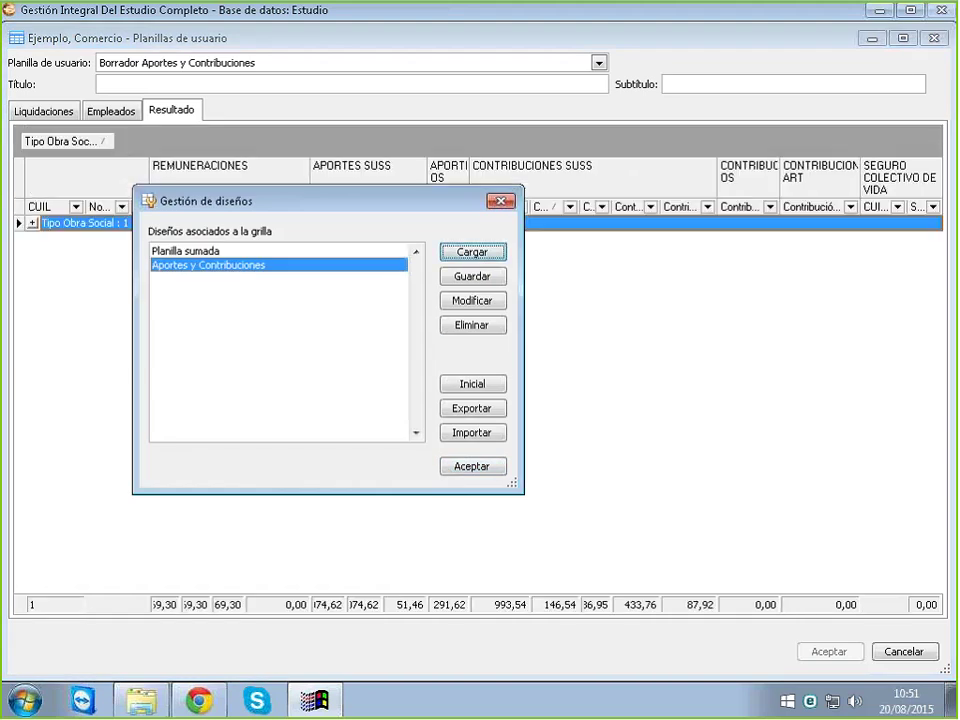
click(503, 202)
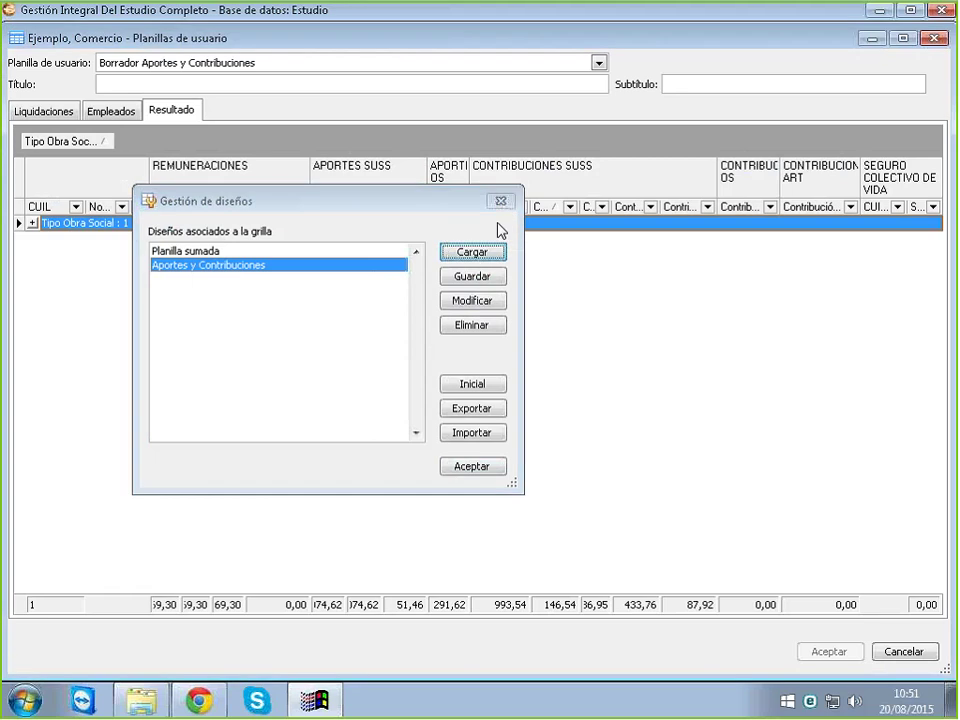
Expand the Tipo Obra Social : 1 group and adjust the width of the columns under REMUNERACIONES
click(33, 223)
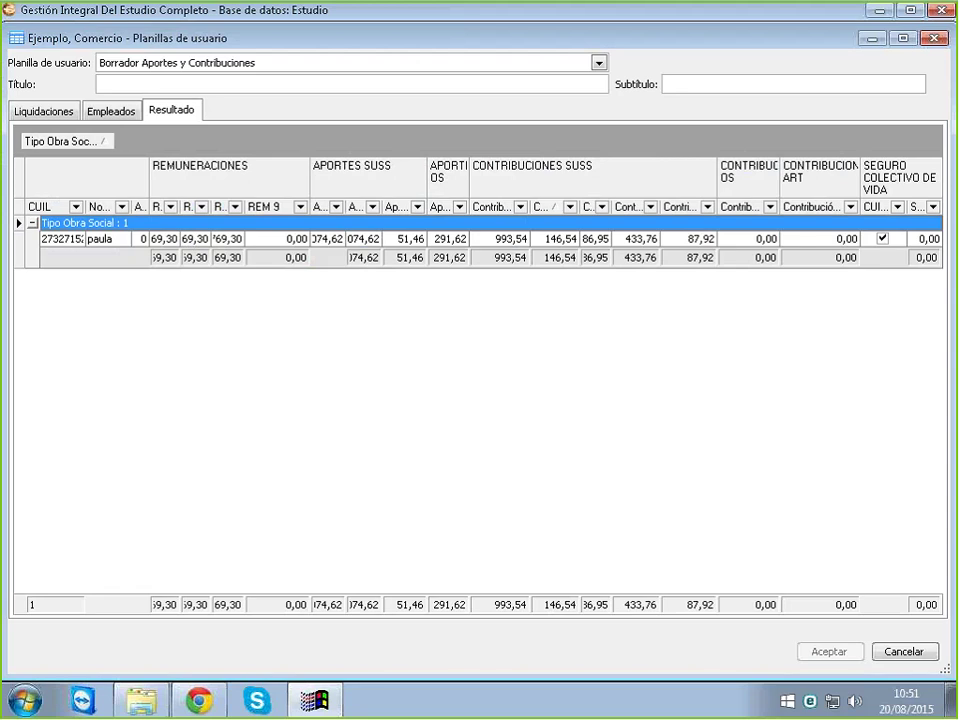
drag(180, 212, 204, 208)
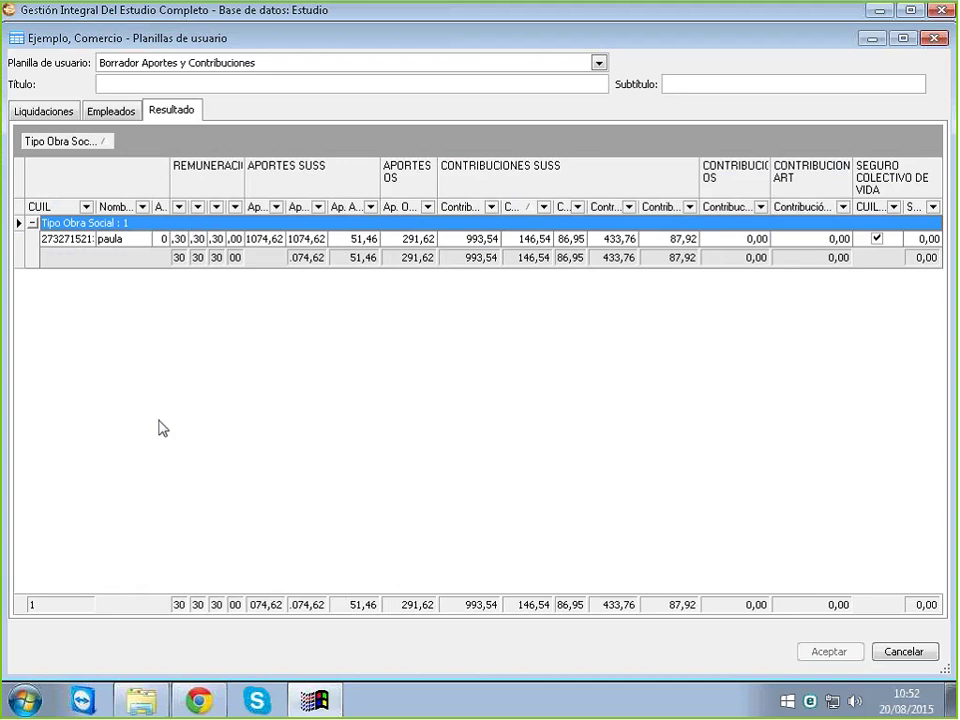
Examine the export formats offered for the result grid without exporting
right_click(242, 372)
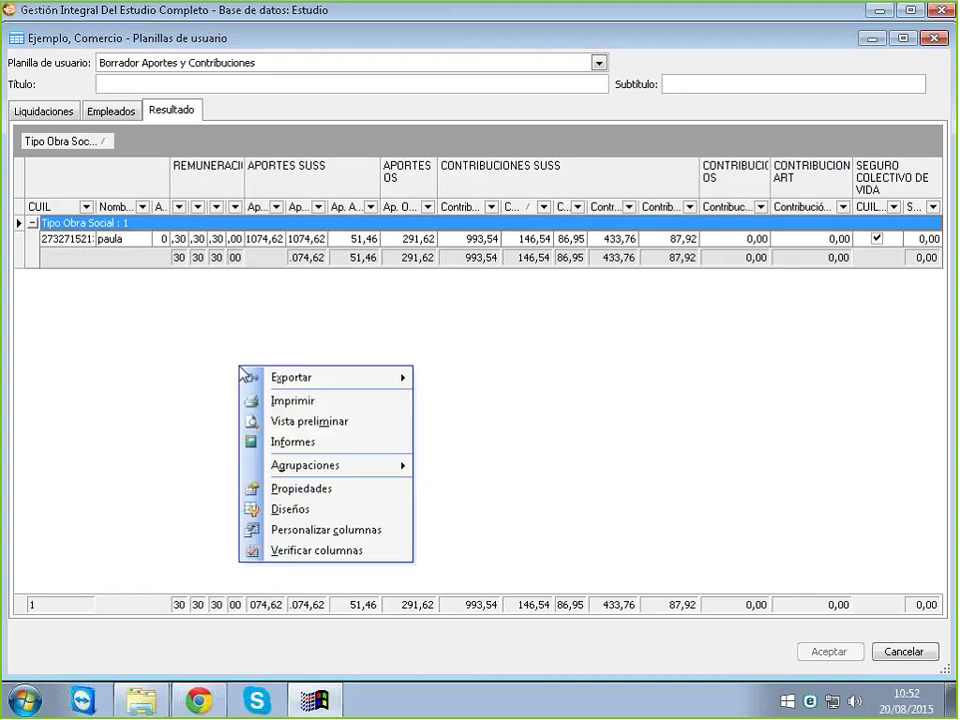
mouse_move(267, 385)
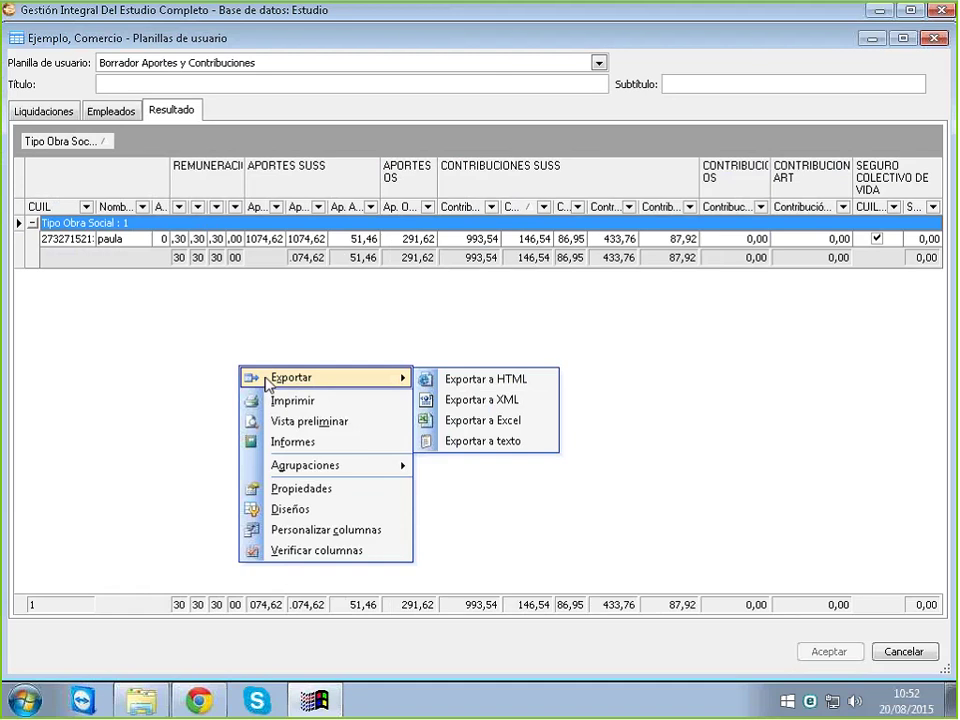
click(340, 305)
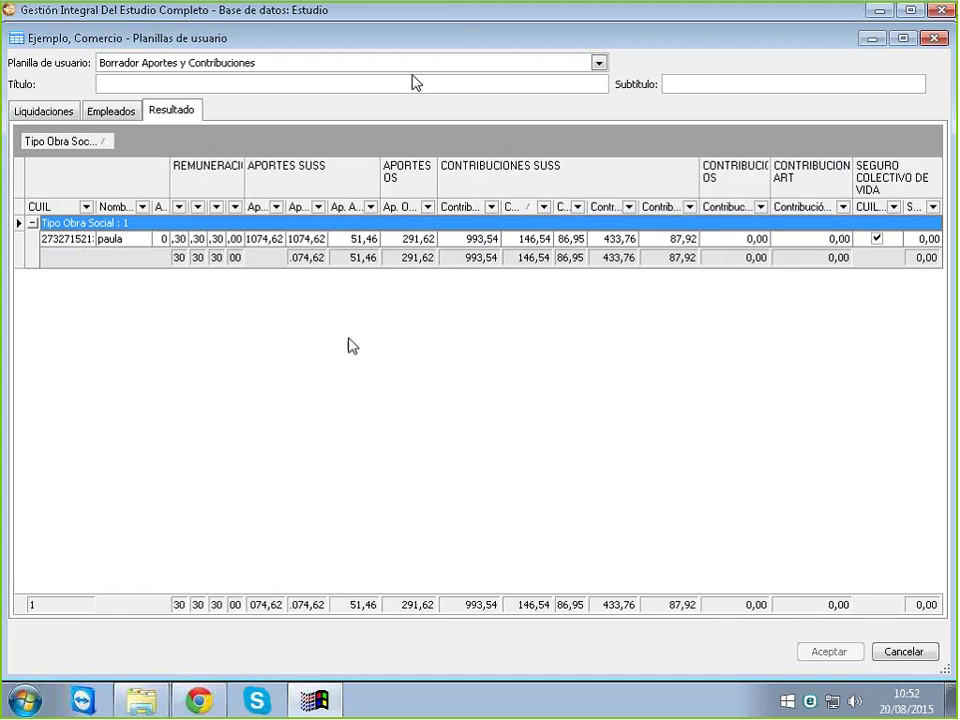
Close the Planillas de usuario window
click(934, 39)
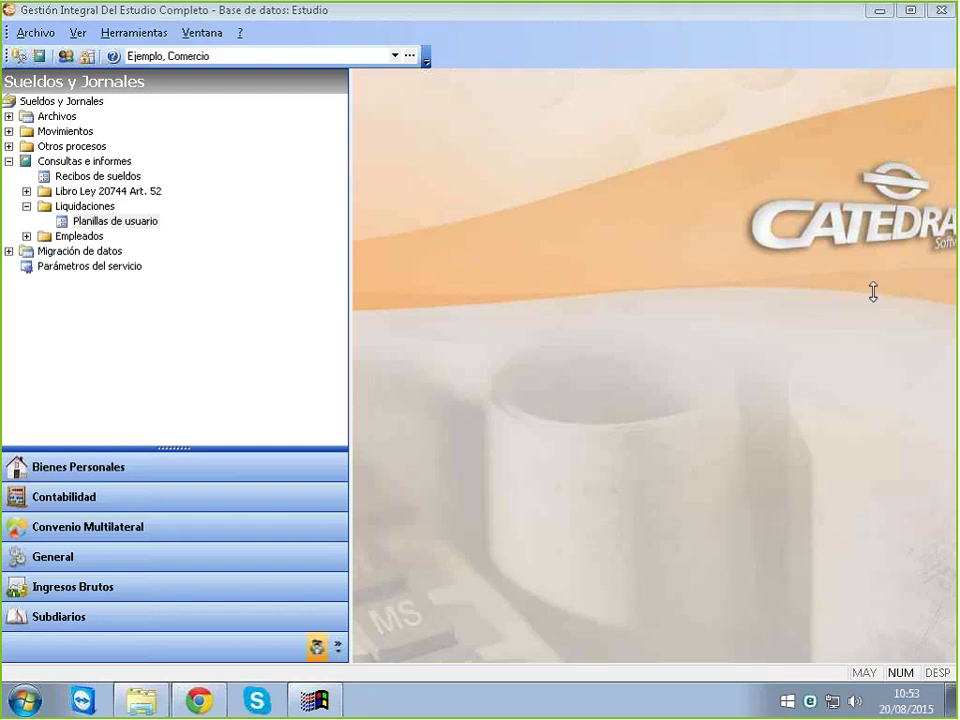
drag(868, 297, 737, 252)
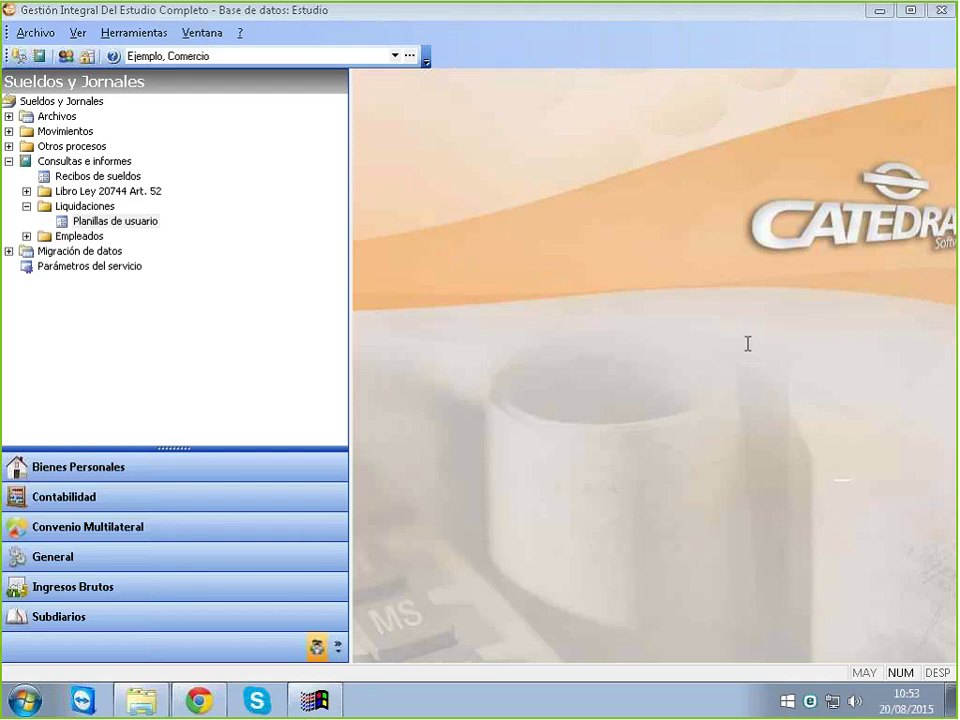